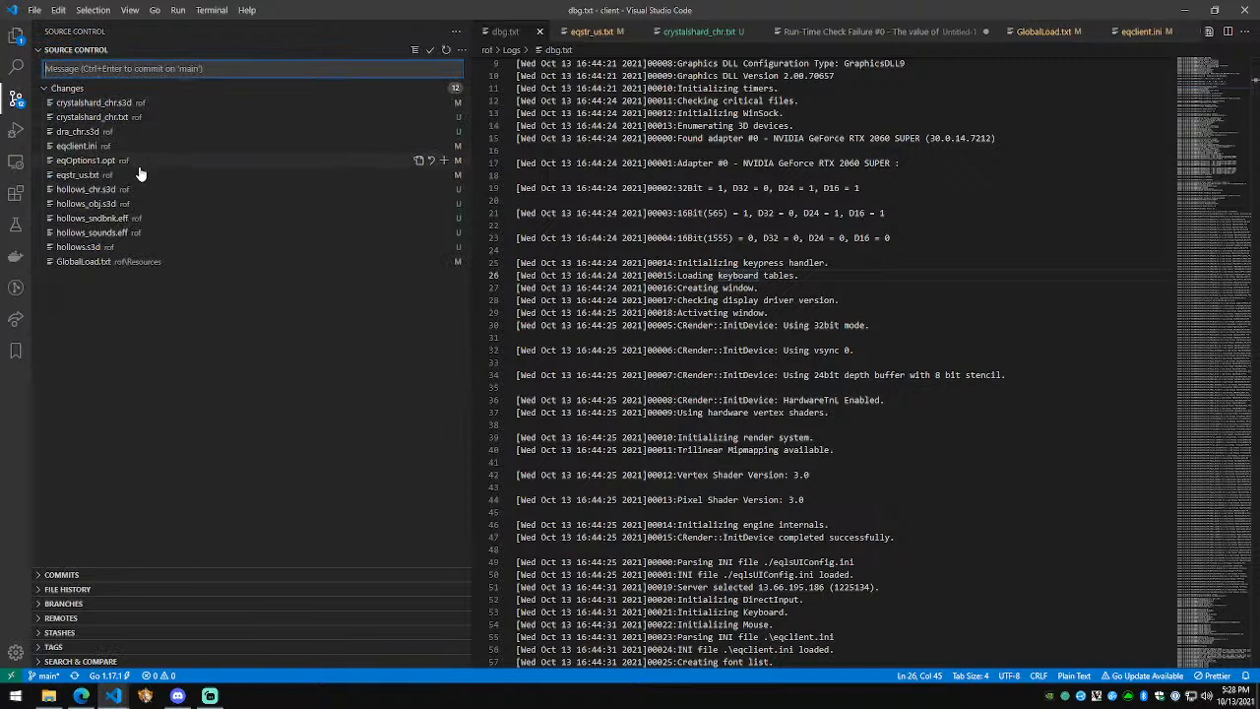
Step: Stage dra_chr.s3d for commit in Source Control
click(143, 132)
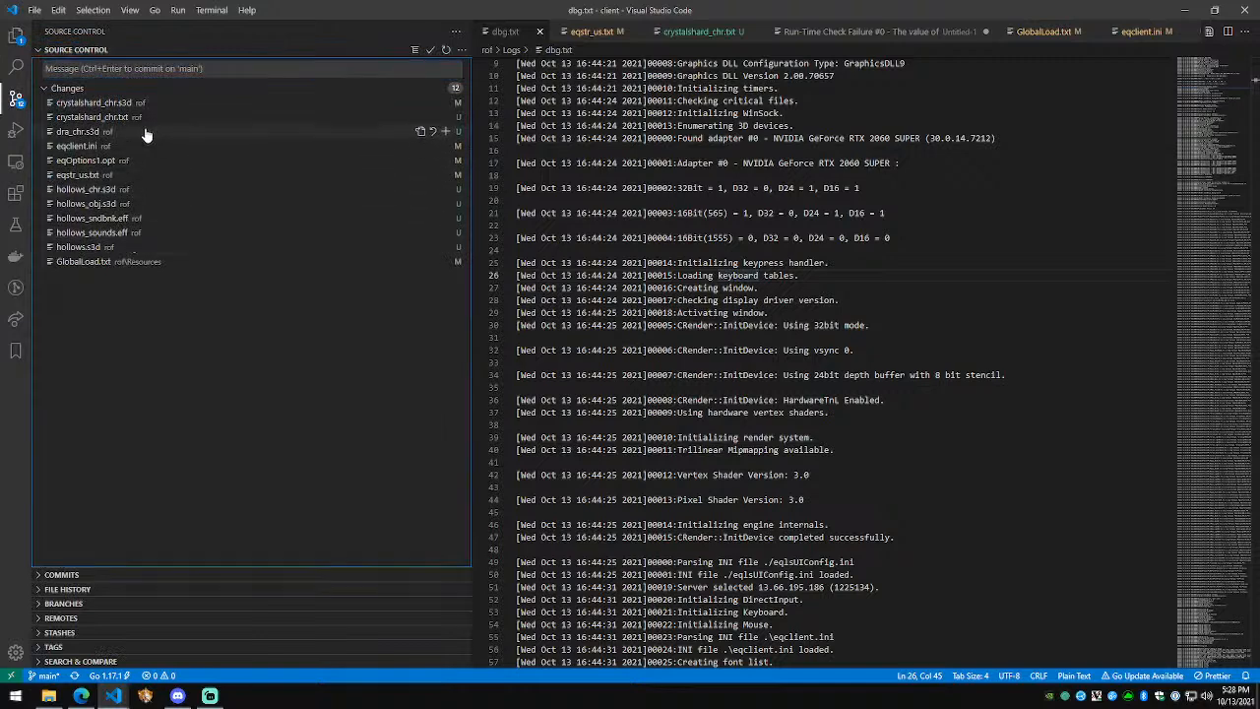
click(445, 132)
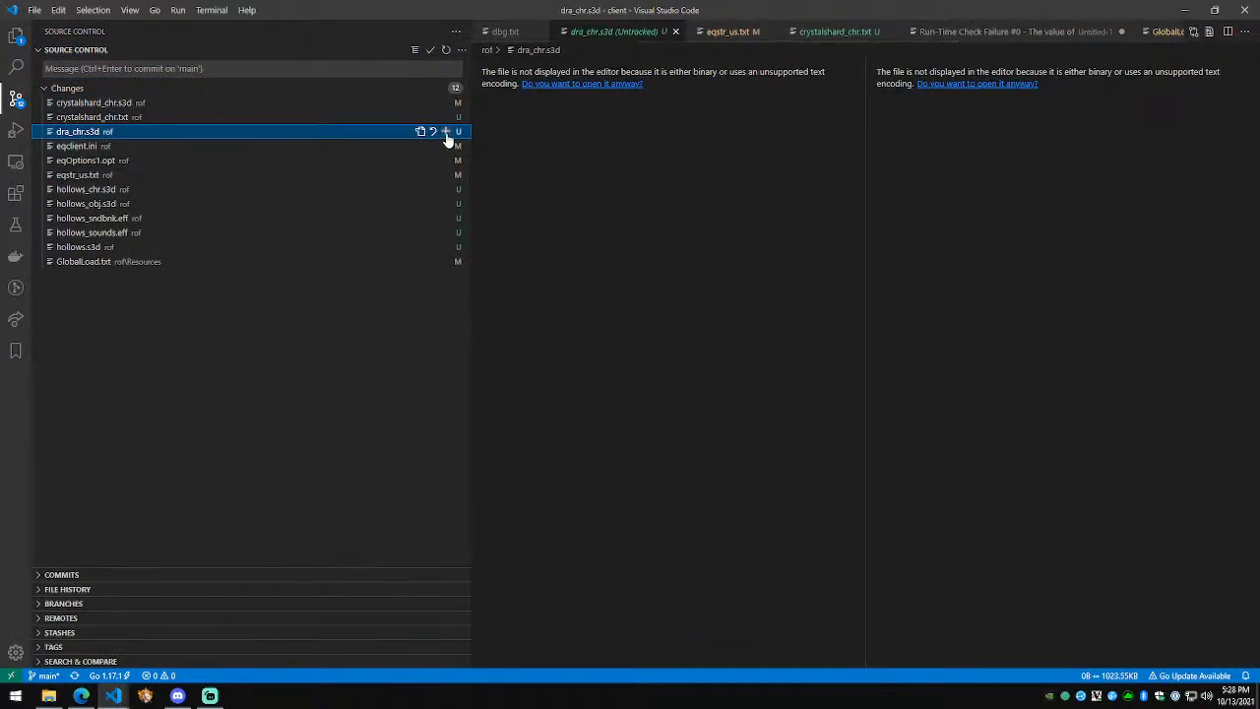
click(163, 103)
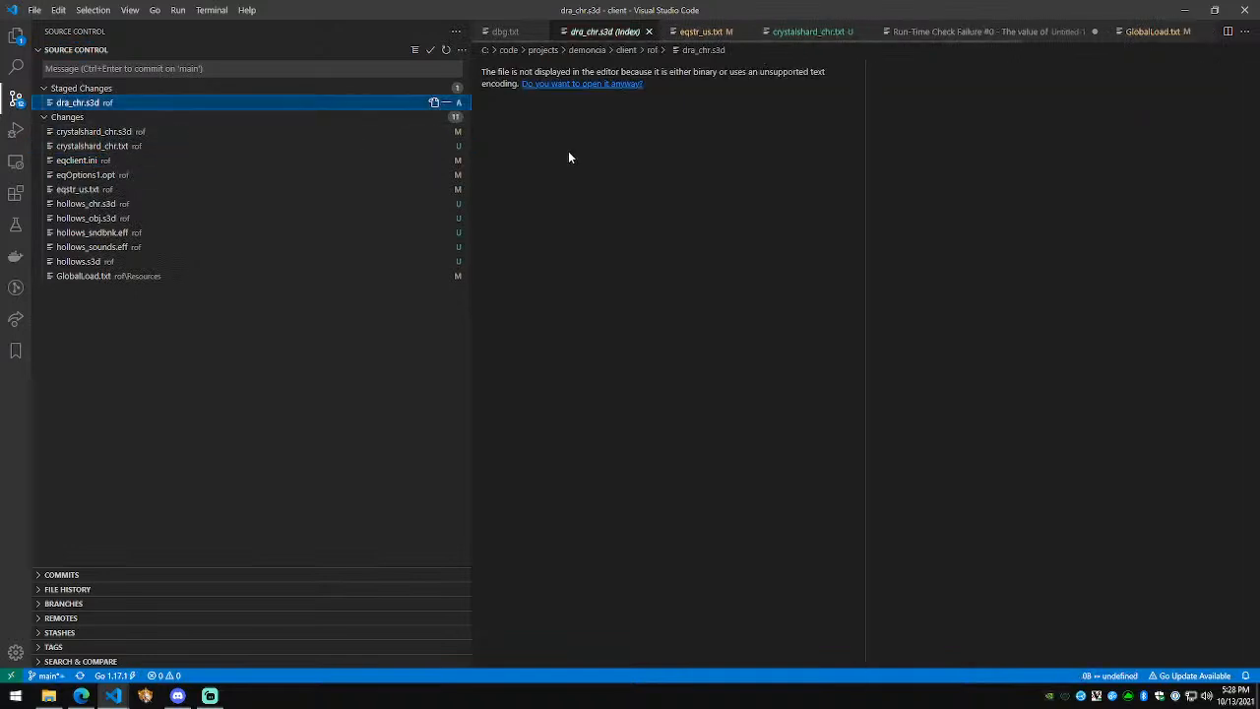
Step: Review the eqclient.ini and crystalshard_chr diffs, selecting the new dra,dra_chr line
click(152, 160)
click(155, 149)
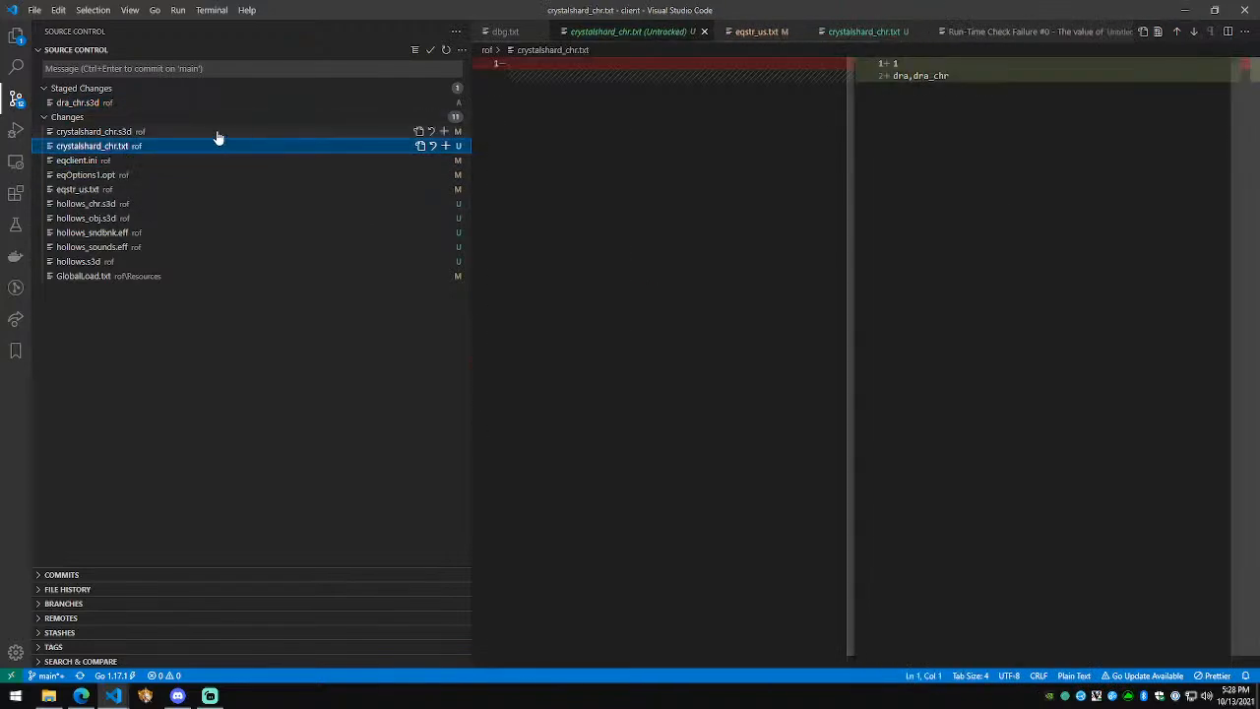
click(217, 134)
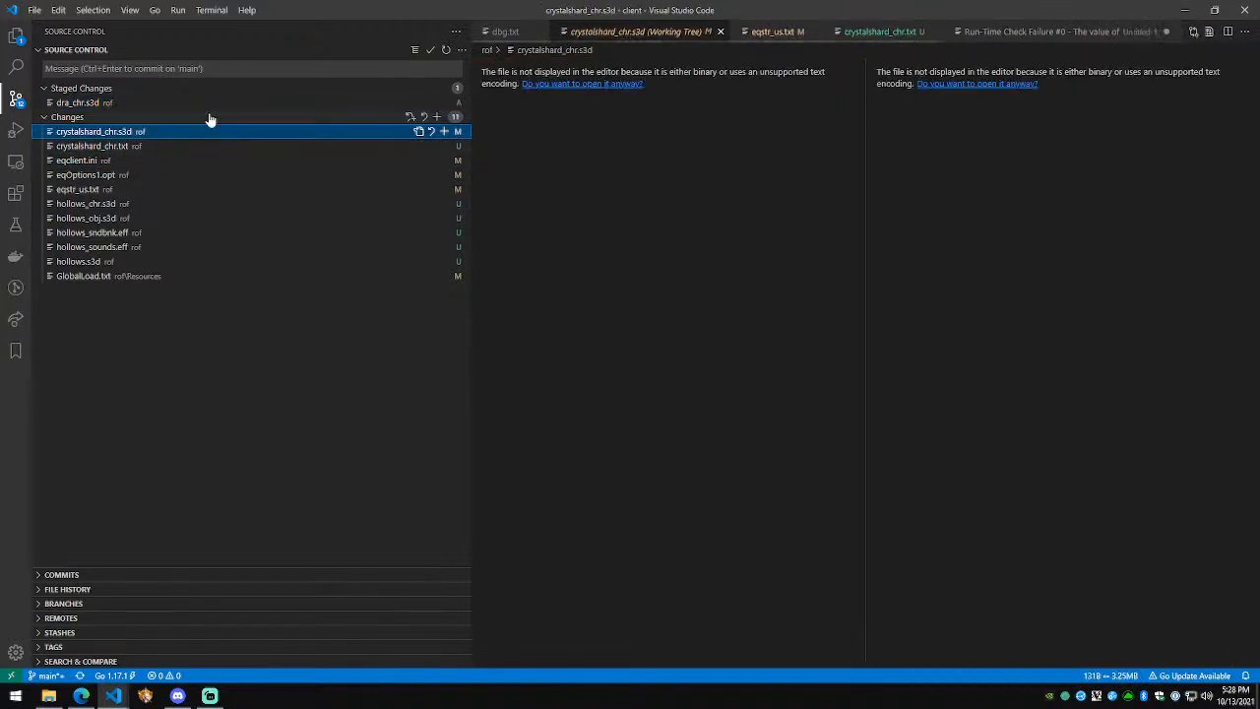
click(138, 147)
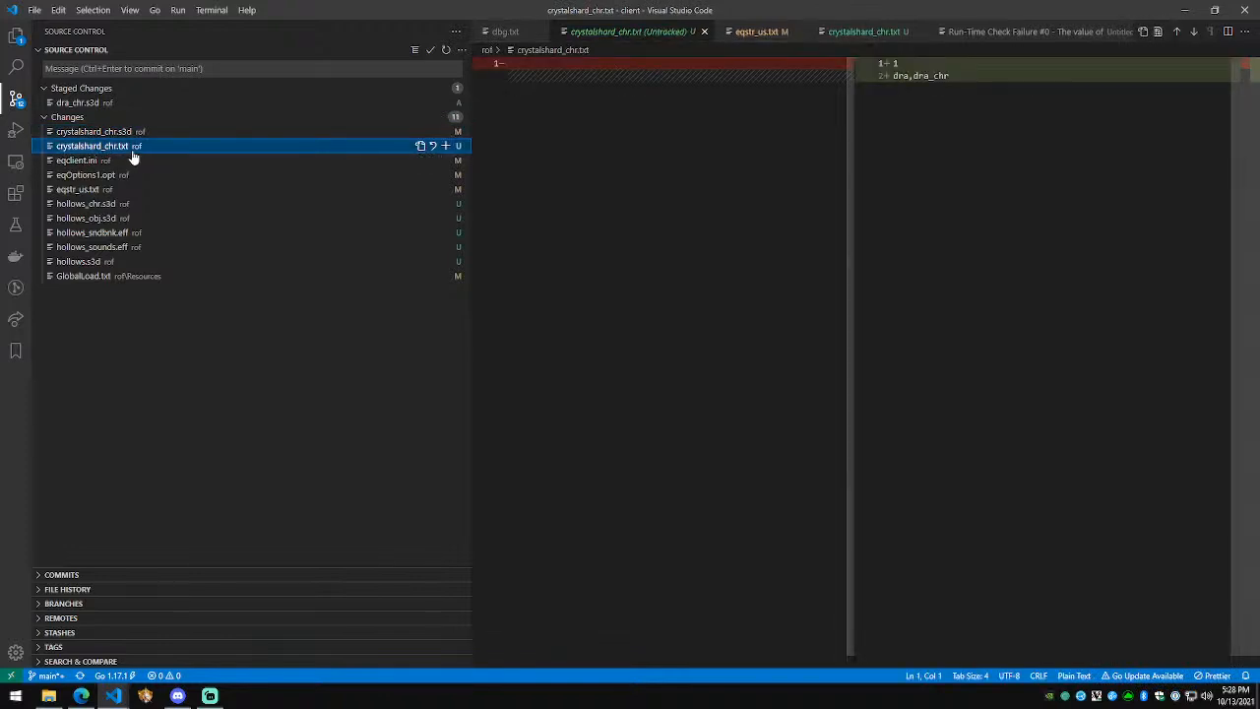
drag(950, 76, 889, 79)
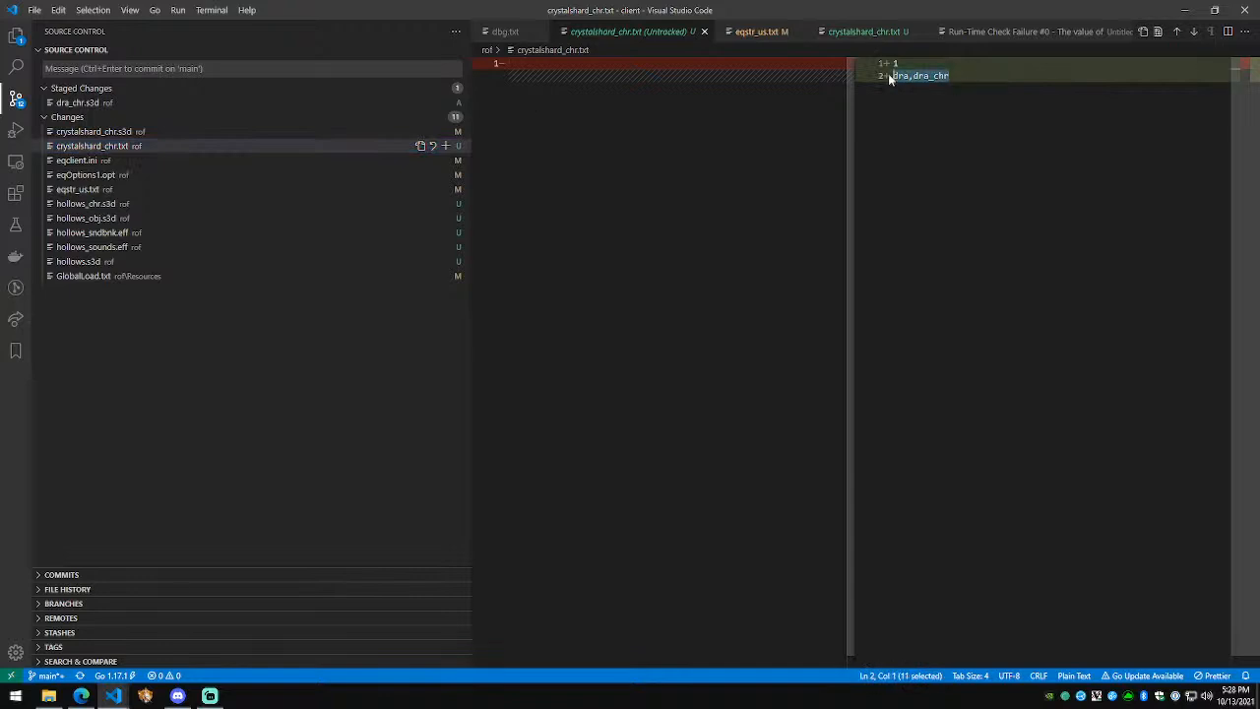
Step: Open the GlobalLoad.txt diff showing added line 7: dra_chr 'Loading Dragons'
click(100, 103)
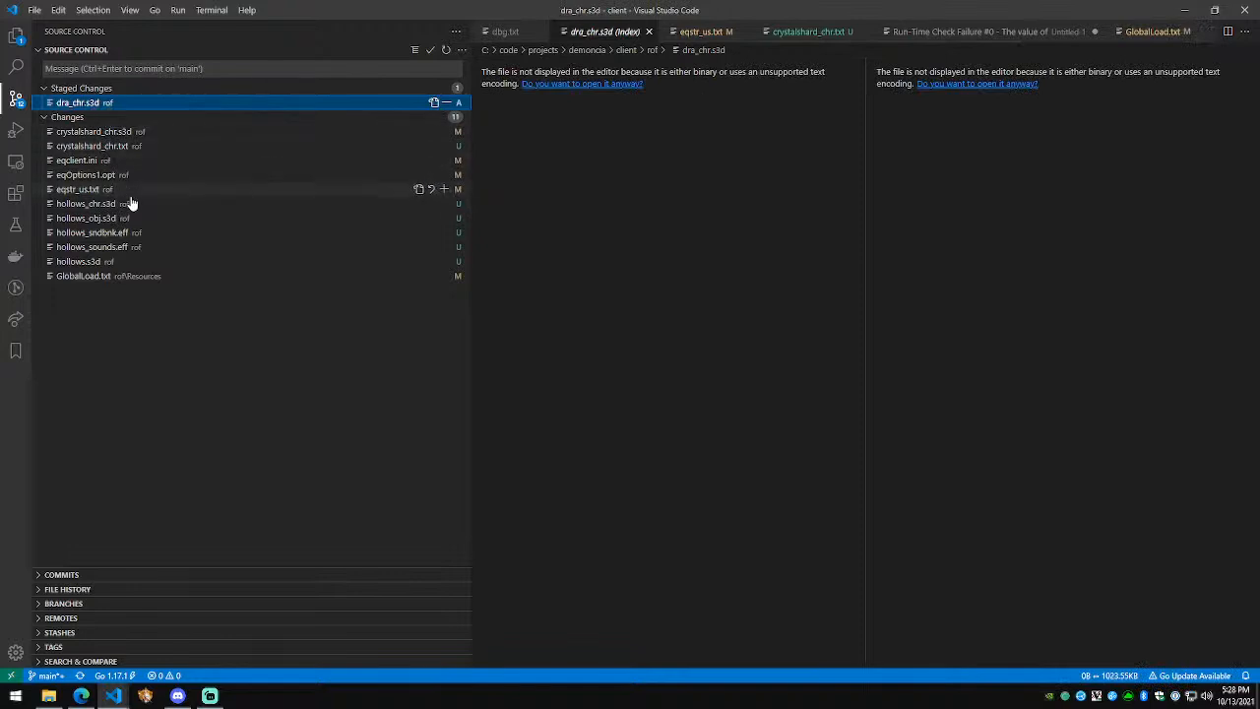
click(143, 277)
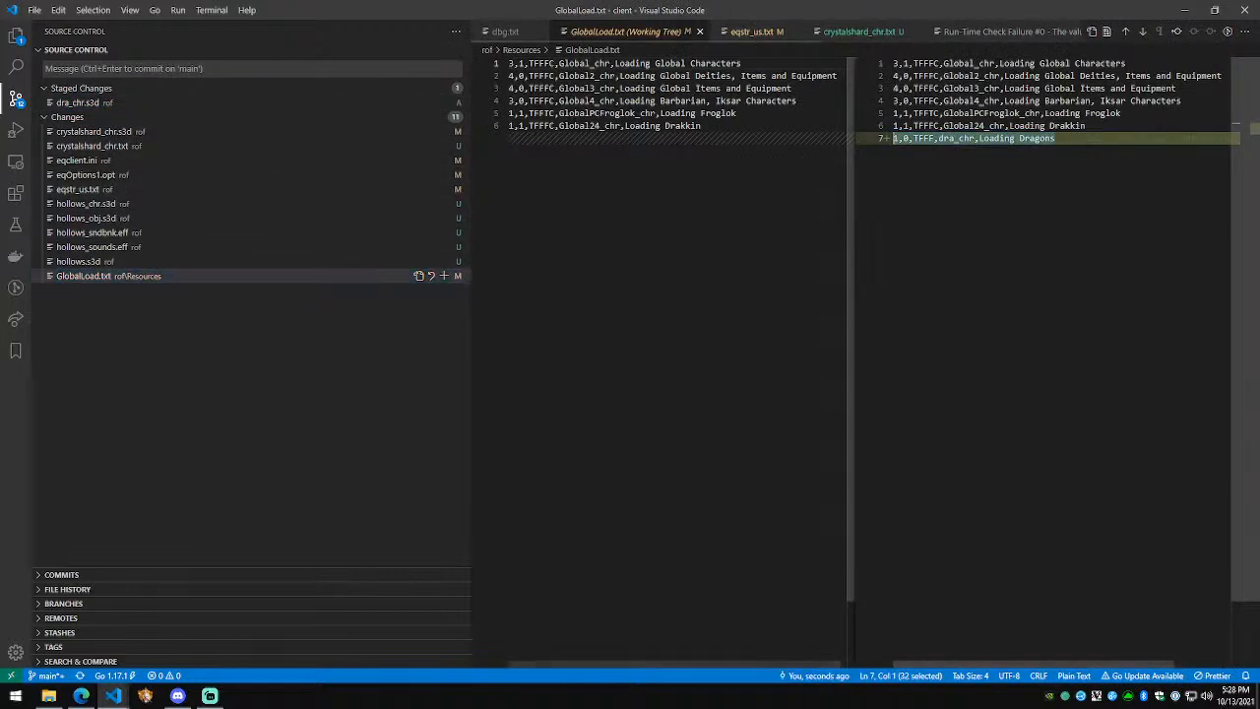
click(1057, 139)
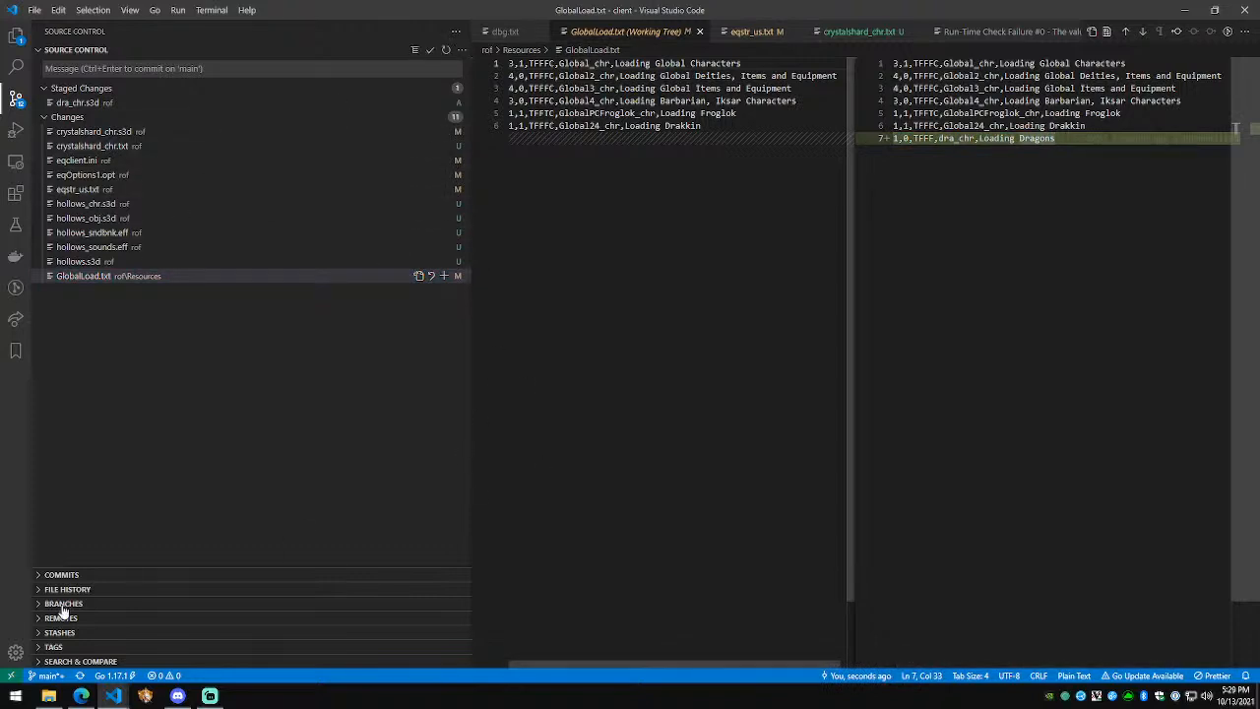
Step: Launch NetRadiant from the system search with 'netra'
key(super)
text(netra)
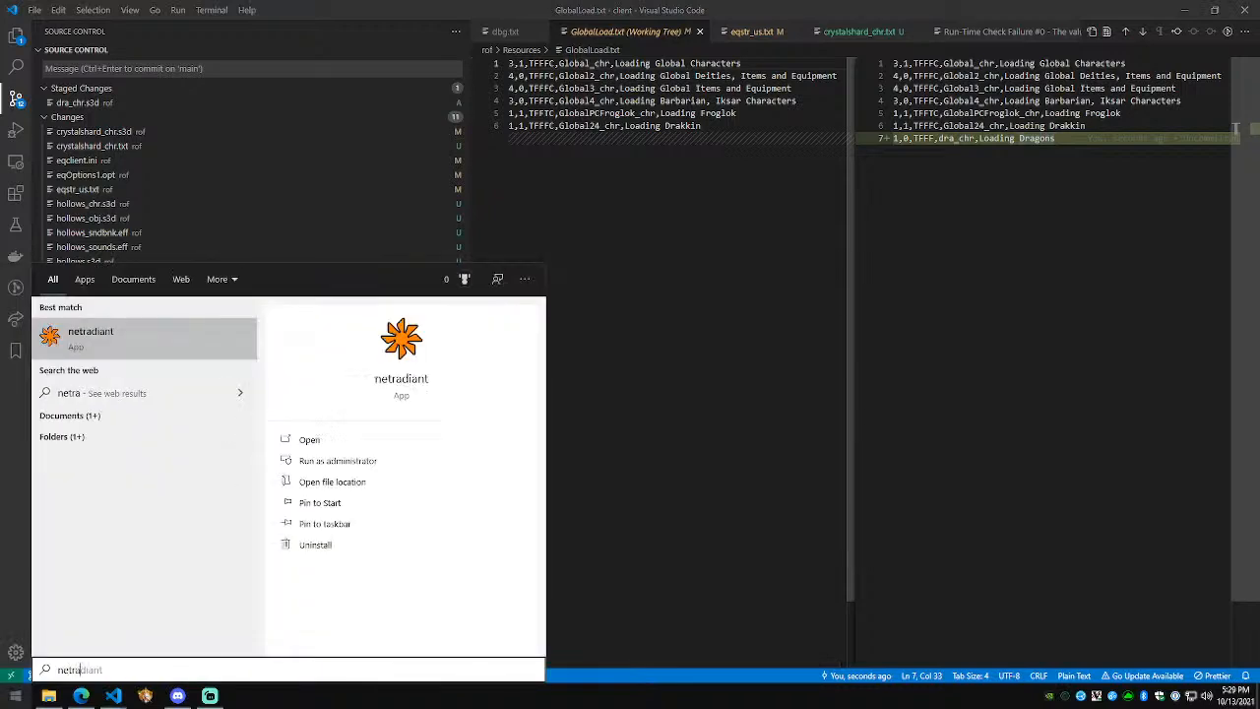
key(Return)
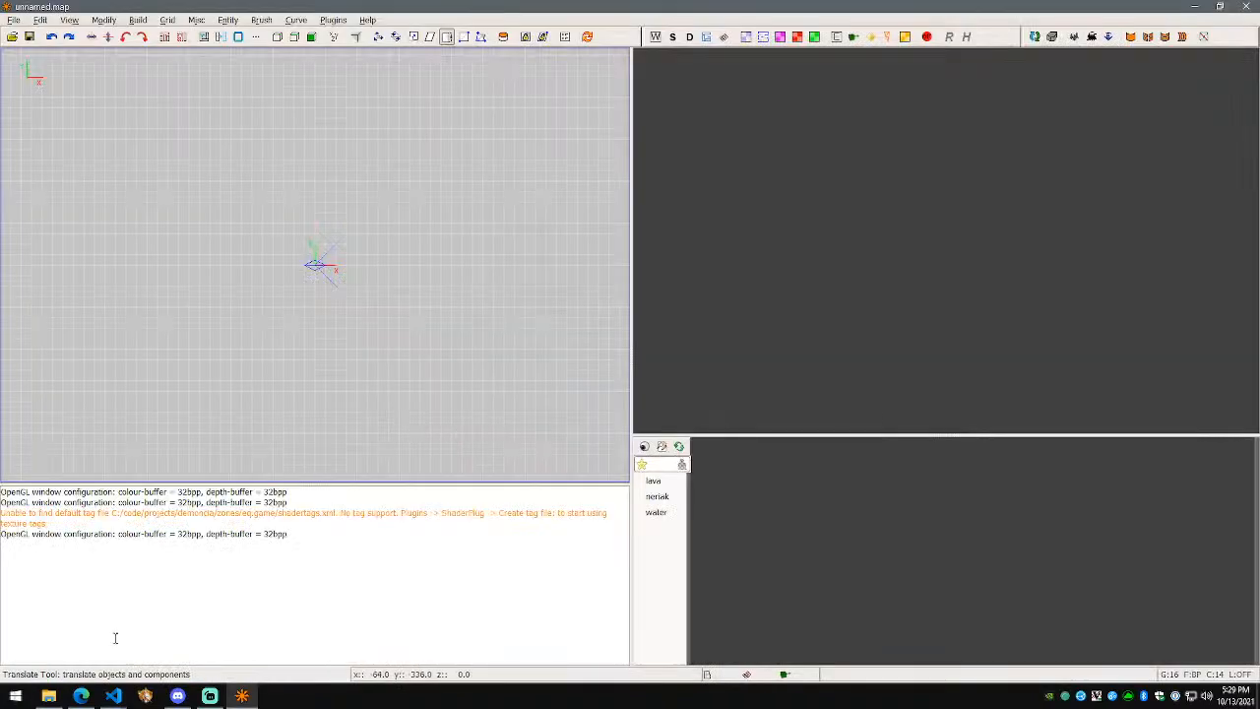
Step: Bring the lazarus VS Code window with GlobalLoad.txt to the front
click(48, 696)
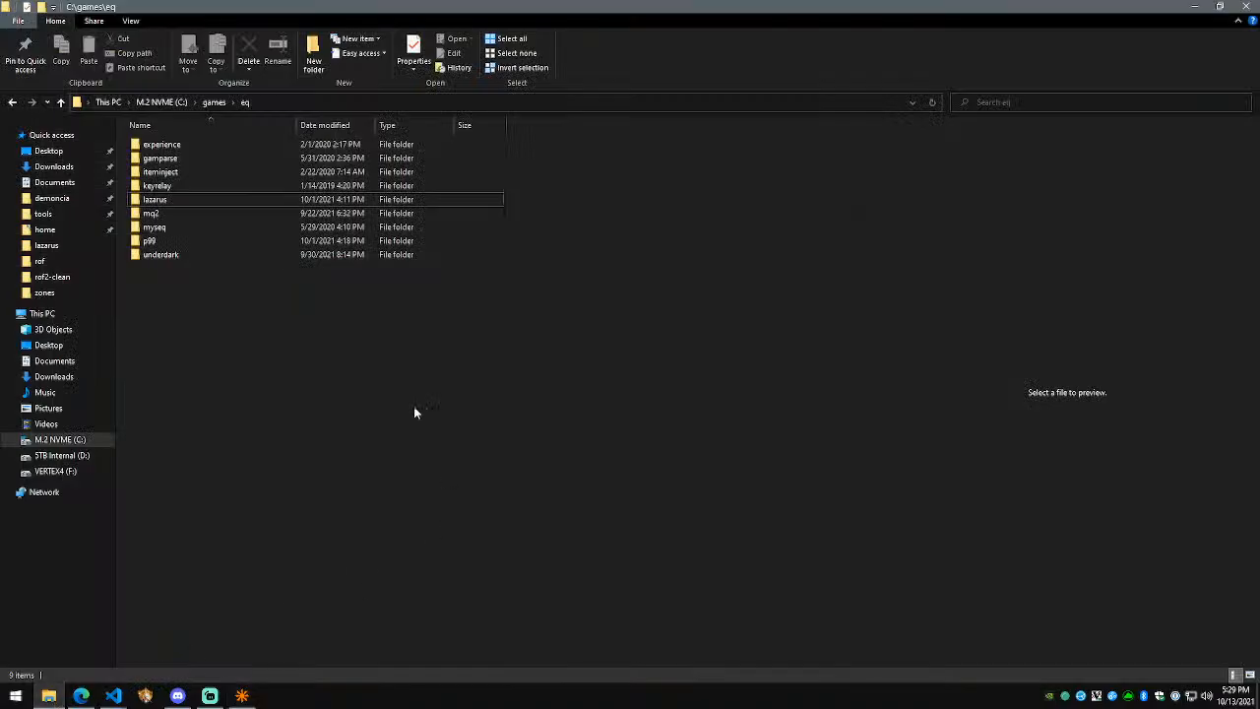
mouse_move(115, 693)
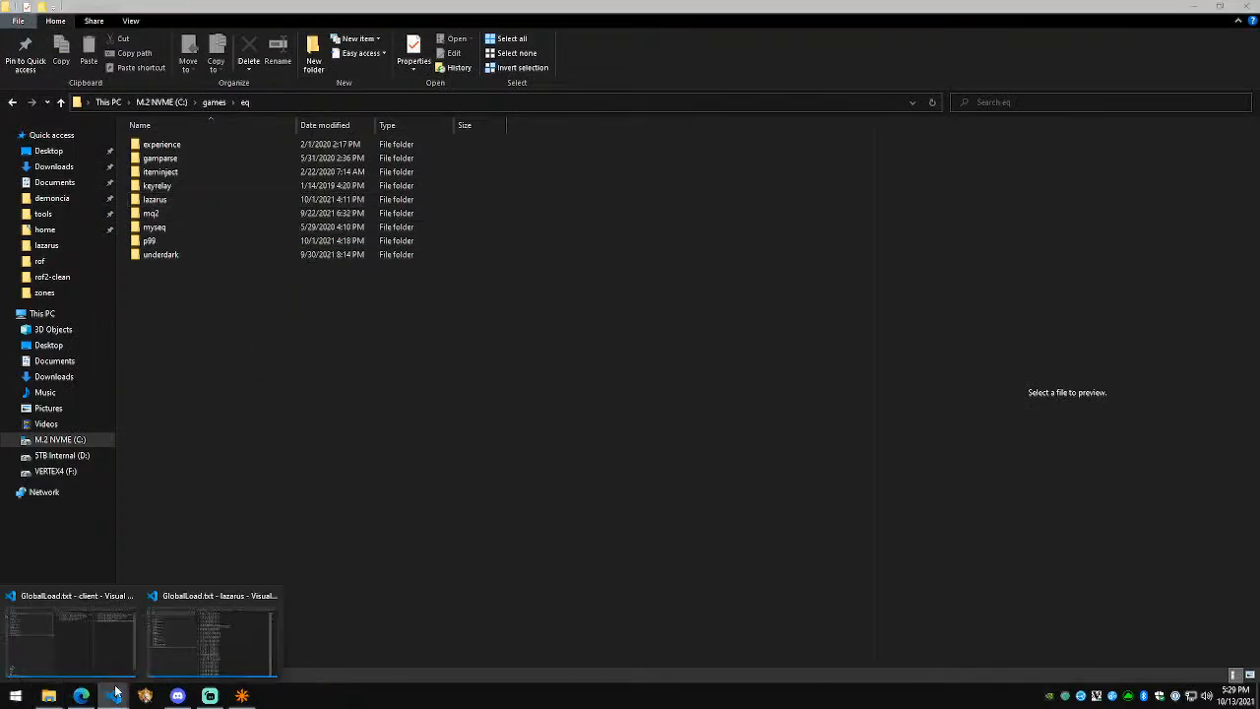
click(223, 651)
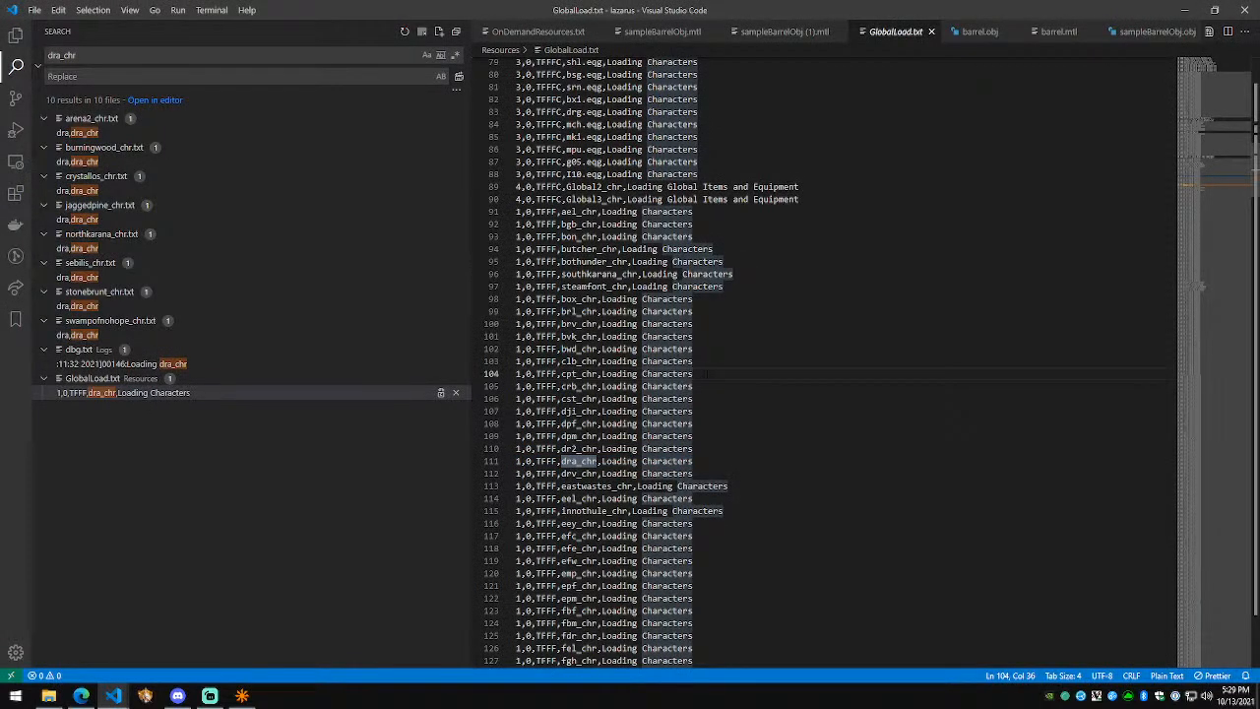
Step: Scroll through the dra_chr entries, then switch to the EverQuest Zone/Race Inventory page
scroll(703, 374, up, 12)
scroll(703, 374, down, 11)
drag(1222, 175, 1198, 187)
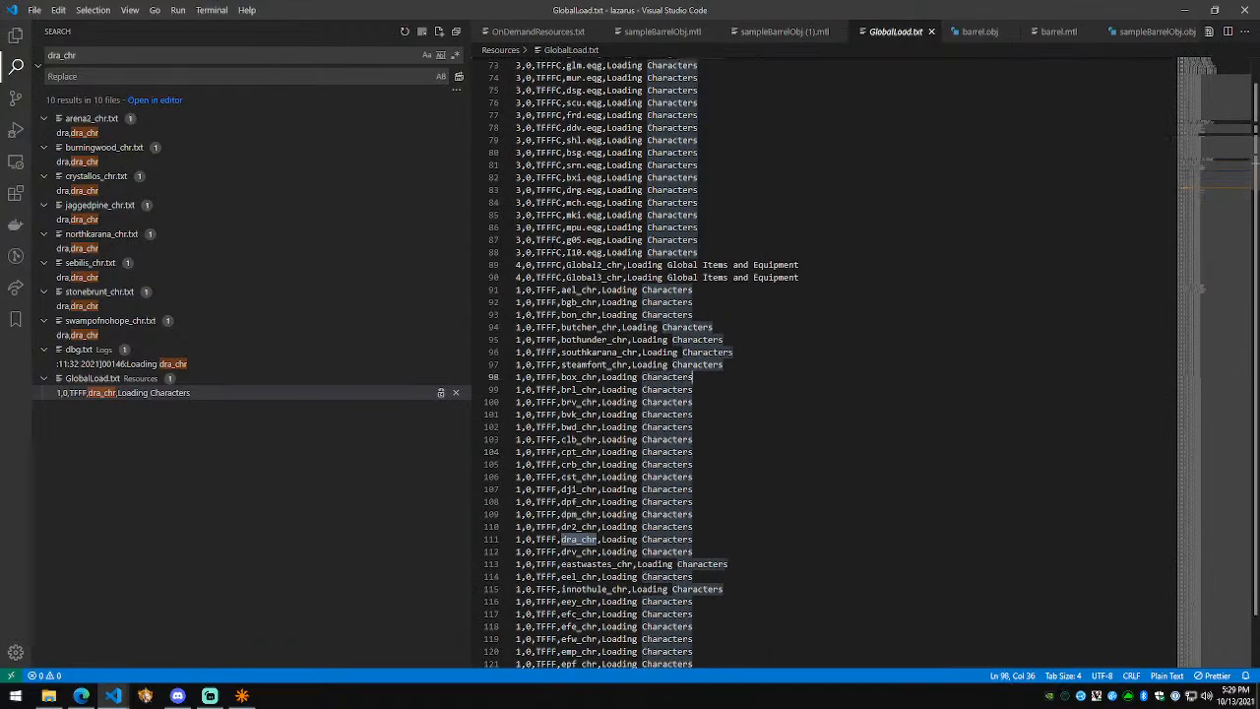
click(784, 32)
key(alt+Tab)
key(Escape)
Step: Search 'dungeon name generator' in a new tab and open the Fantasy Name Generators page
key(ctrl+t)
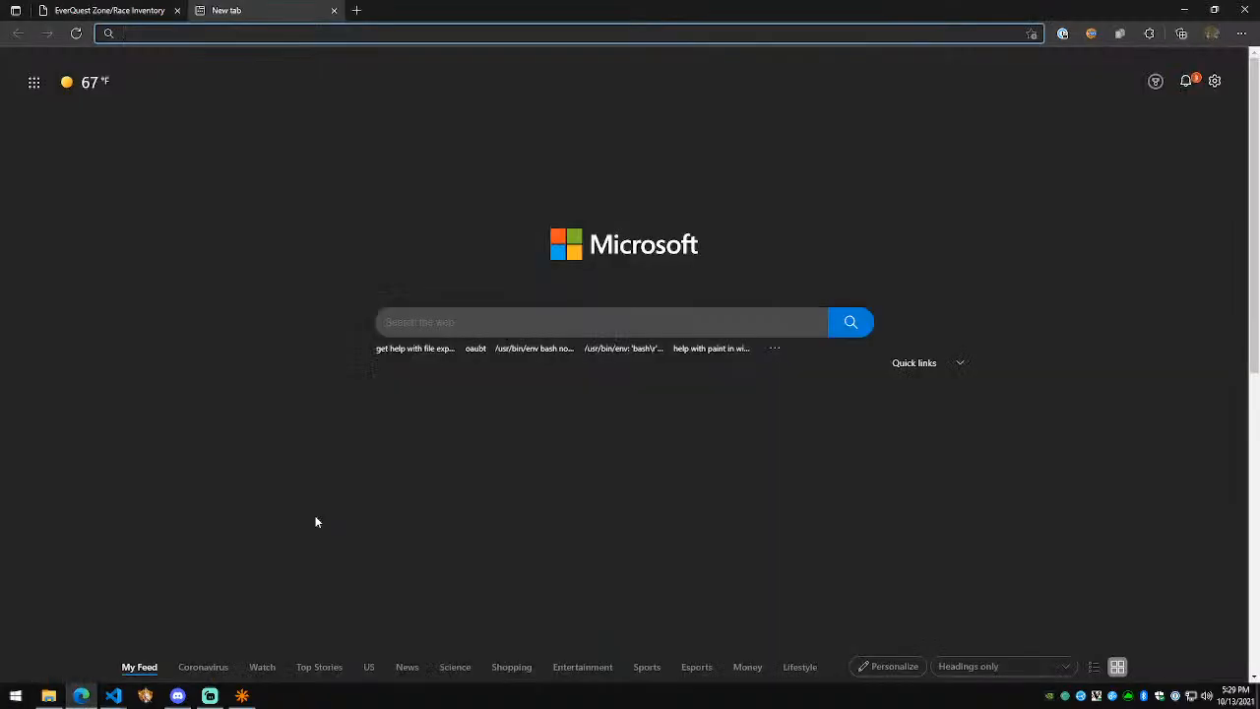
text(dungeon name generator)
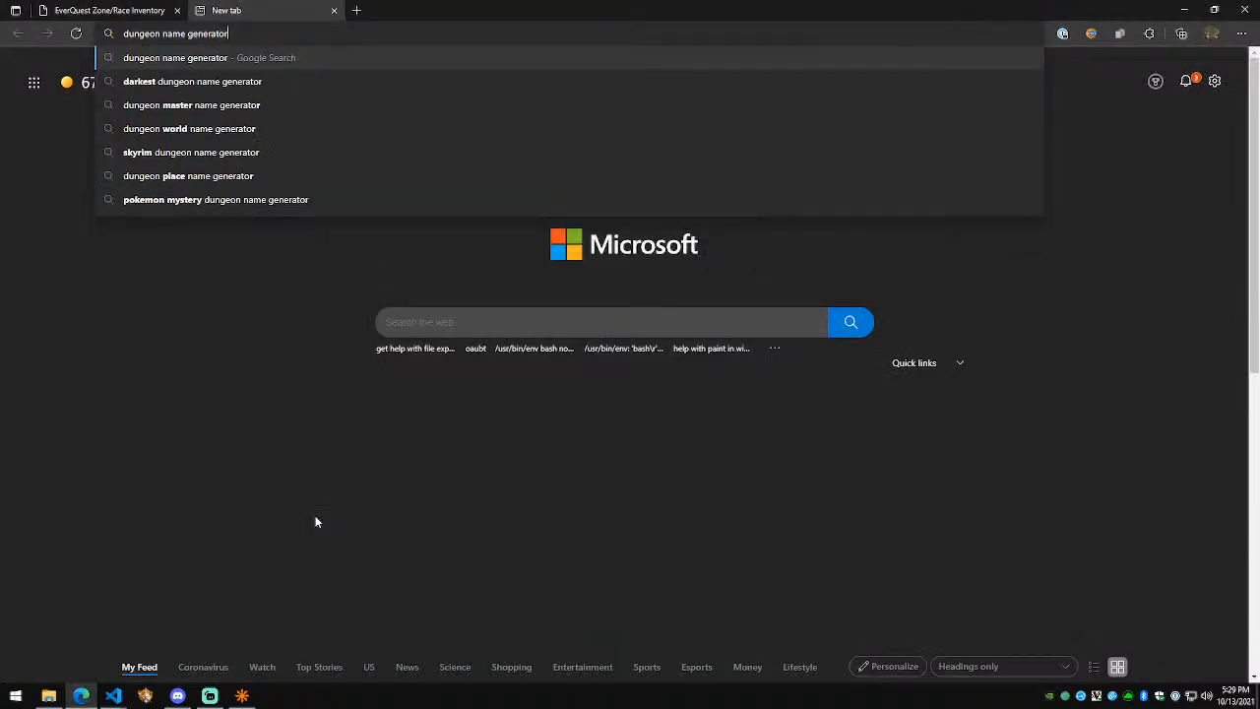
key(Return)
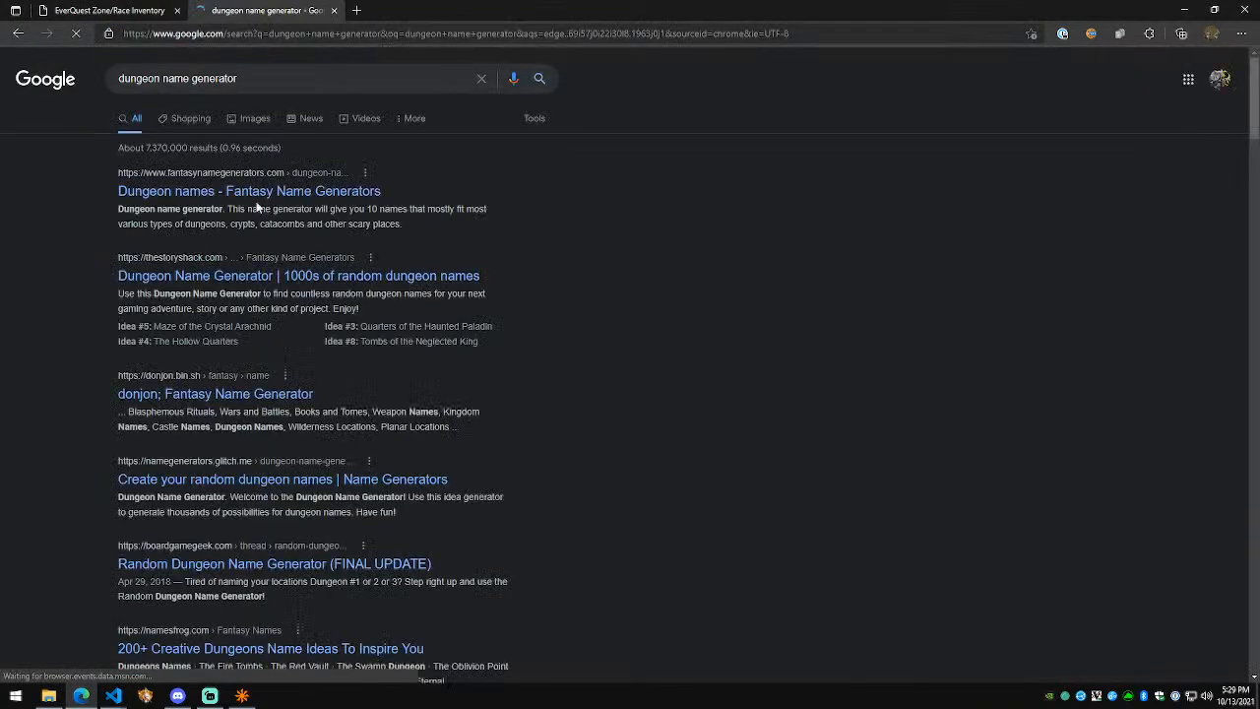
click(256, 191)
Step: Generate dungeon name batches, saving The Ender Pits along the way
scroll(469, 517, down, 4)
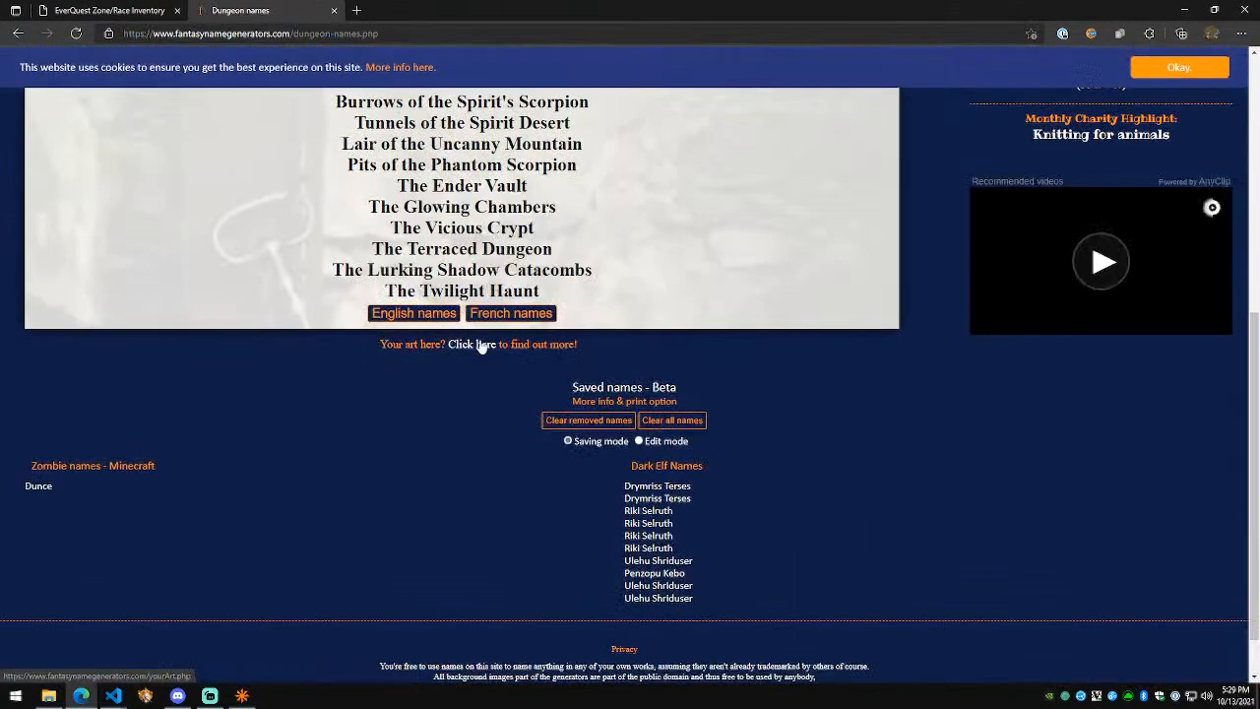
click(442, 317)
scroll(442, 317, up, 2)
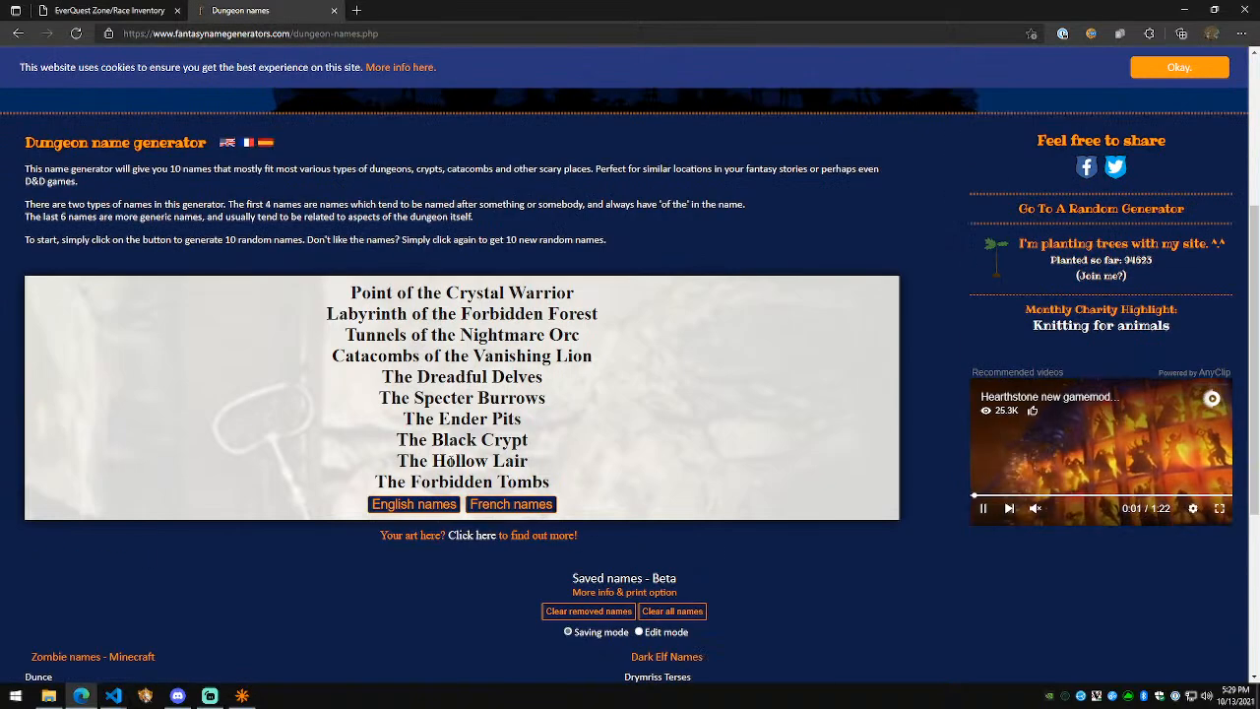
drag(522, 419, 406, 418)
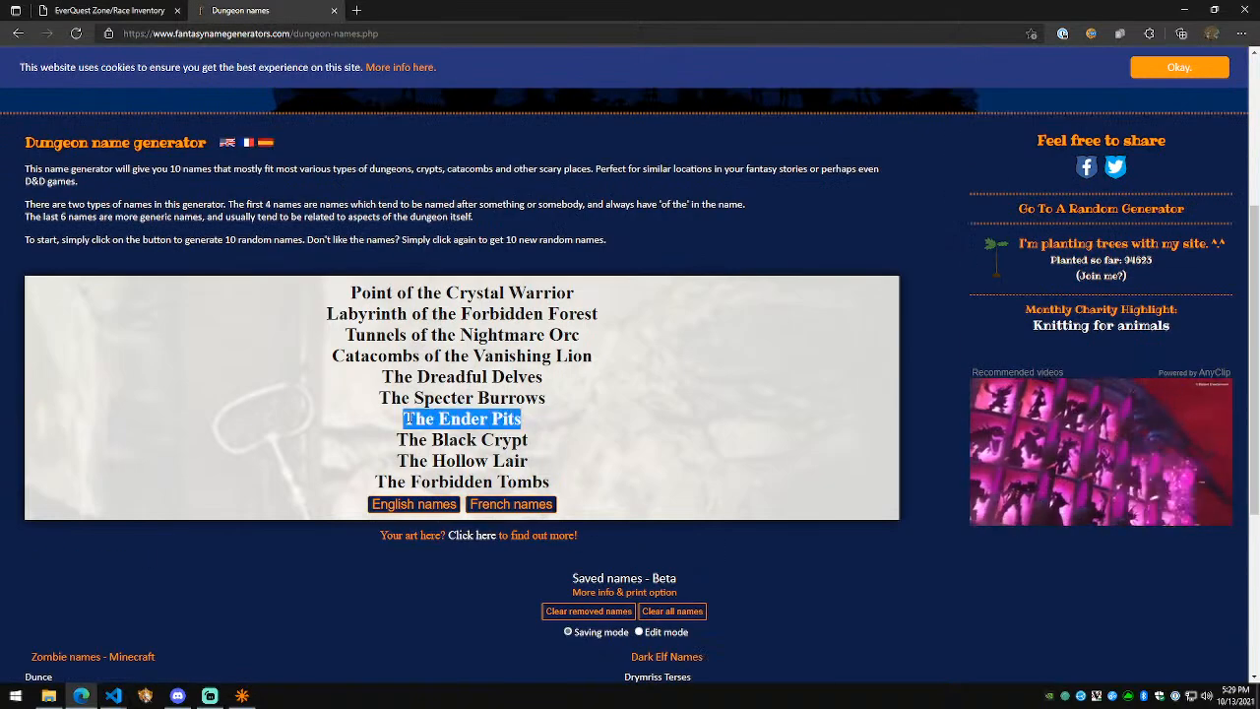
click(413, 504)
drag(602, 440, 370, 440)
click(439, 507)
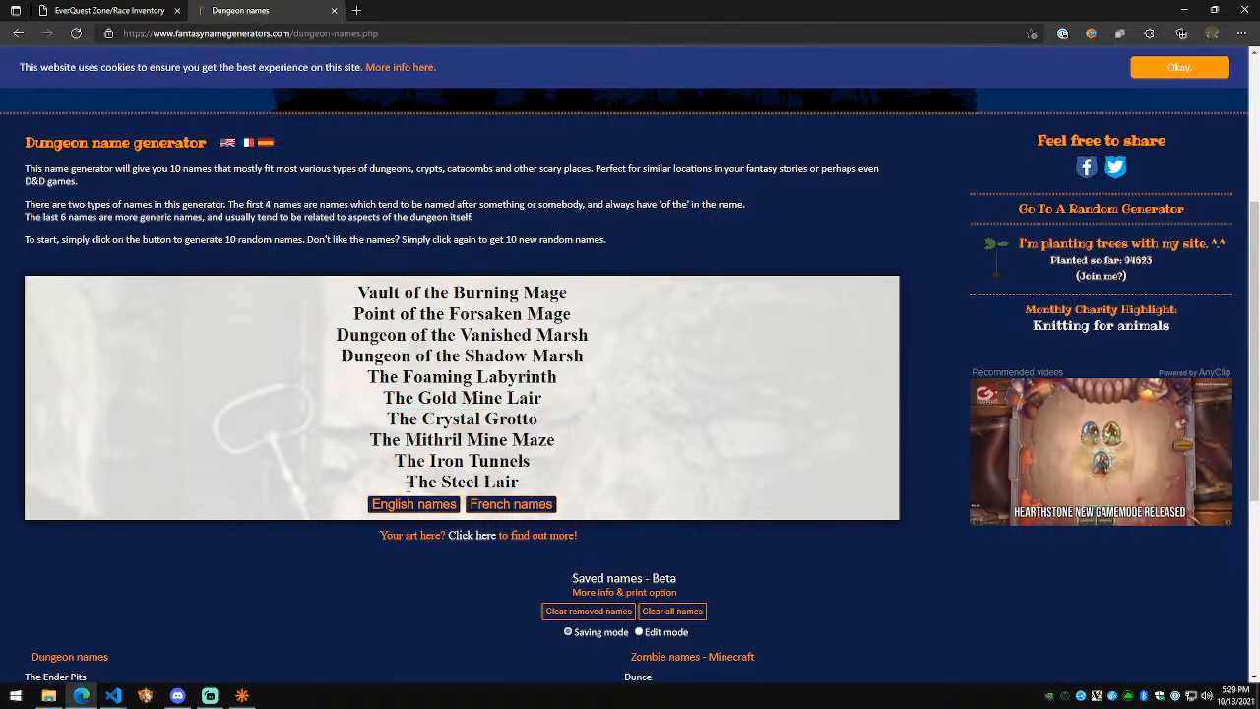
drag(407, 481, 549, 489)
click(435, 506)
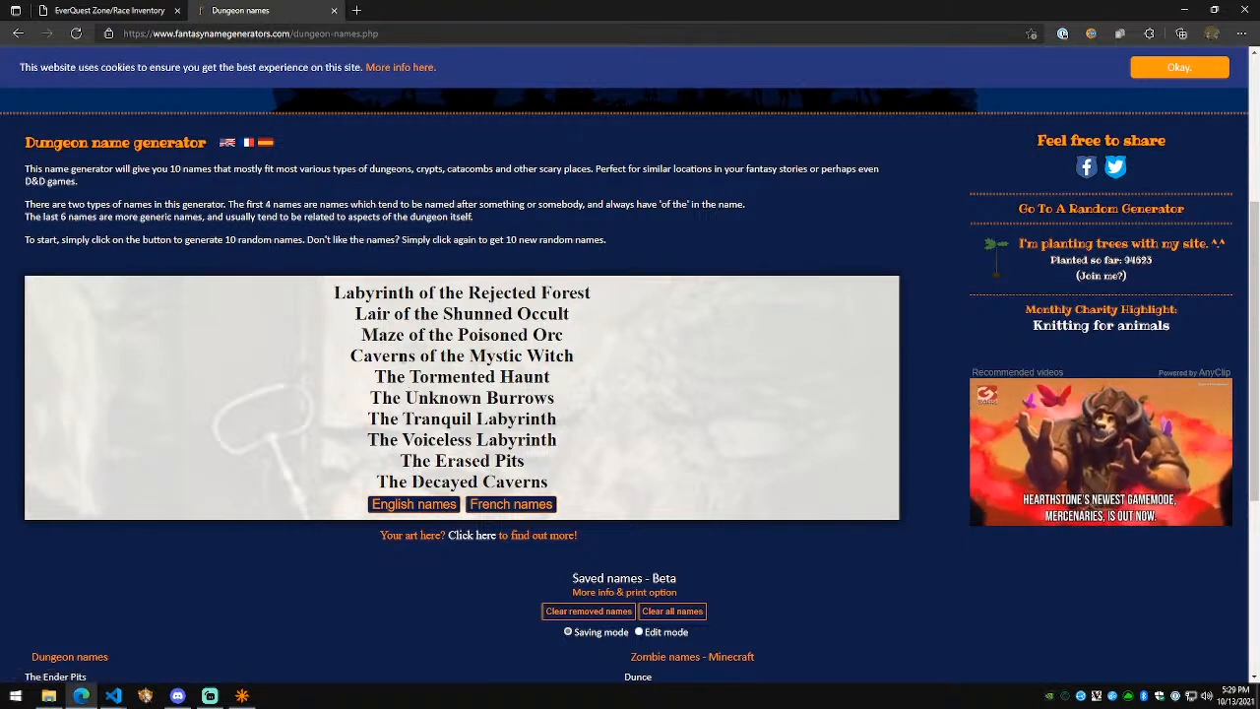
click(414, 512)
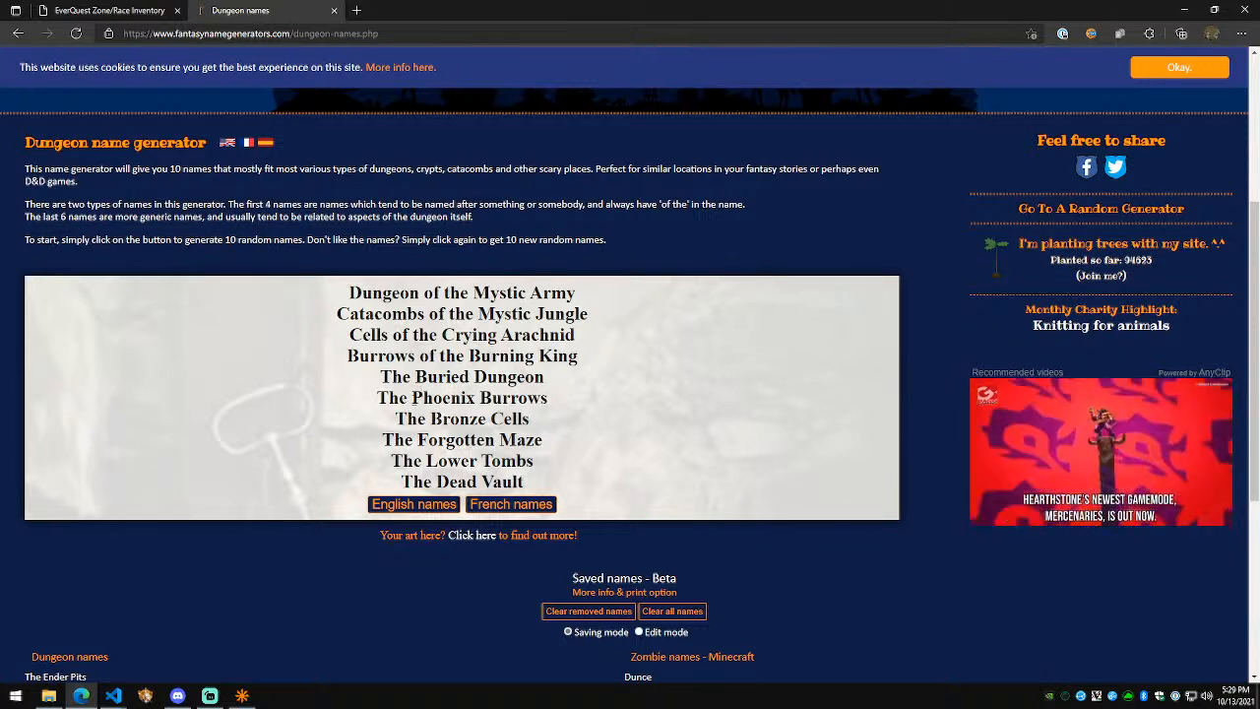
click(406, 504)
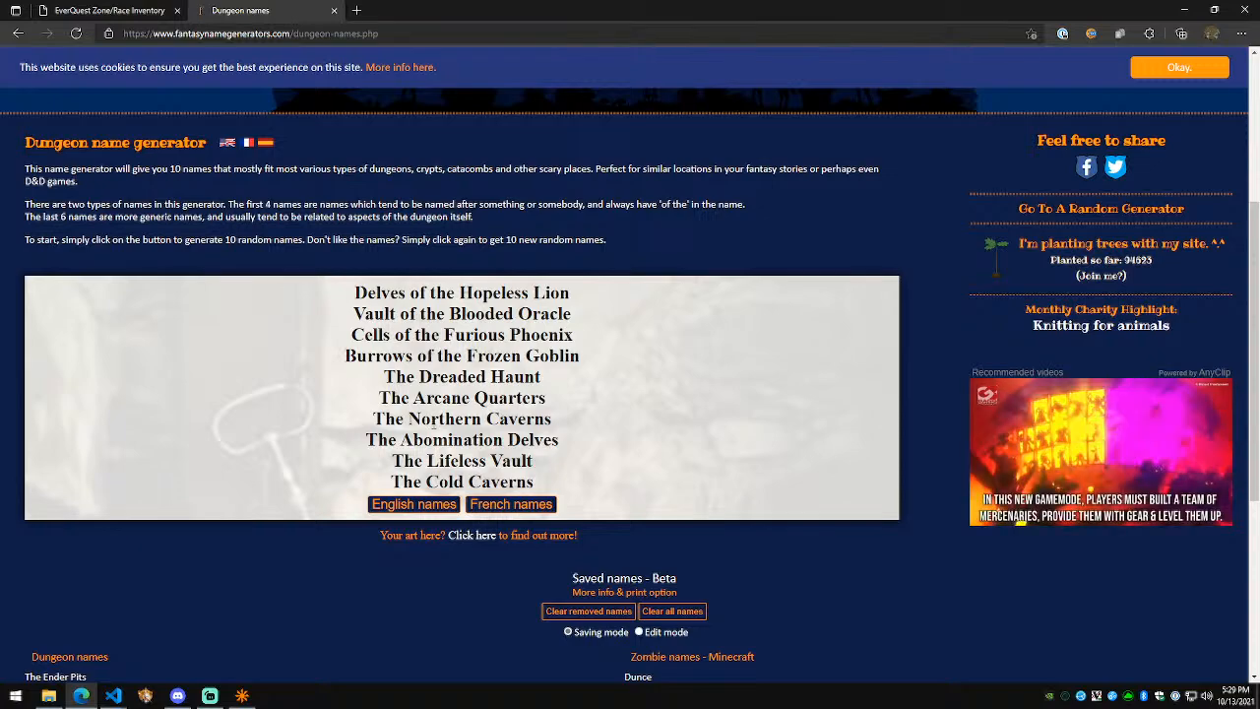
key(alt+Left)
Step: Reroll English dungeon names several times, briefly selecting The Dragon Crypt
key(alt+Right)
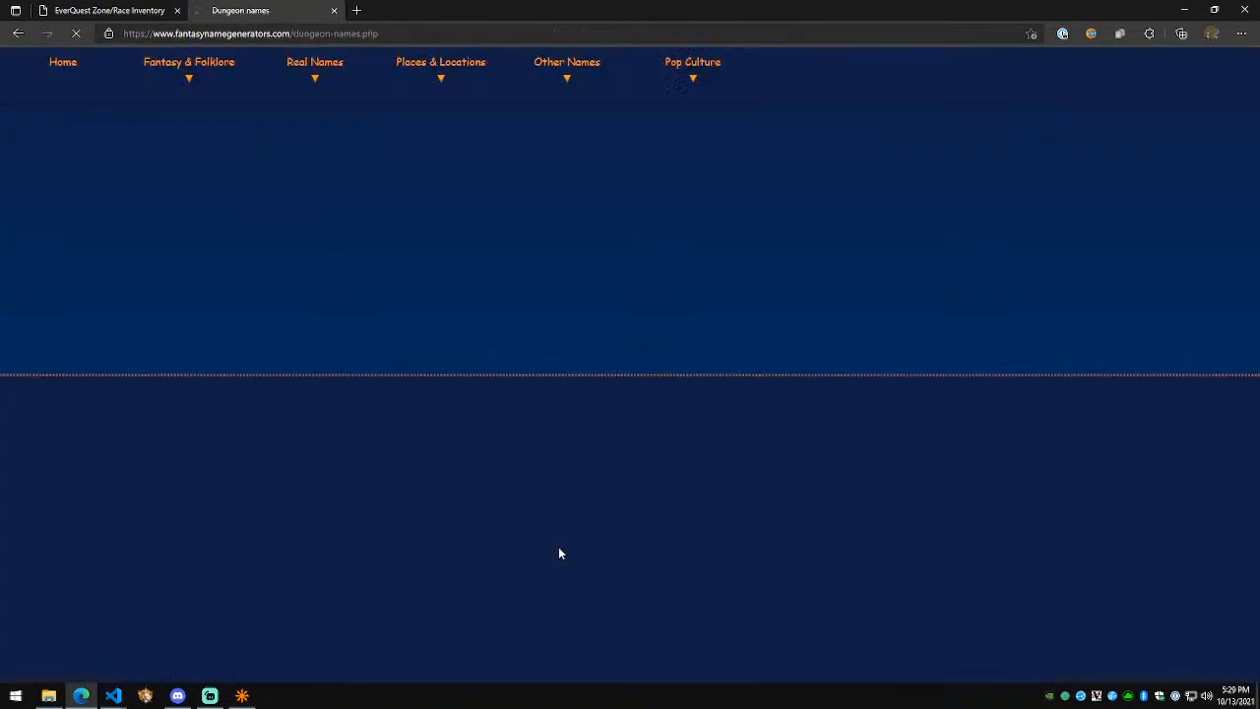
click(425, 505)
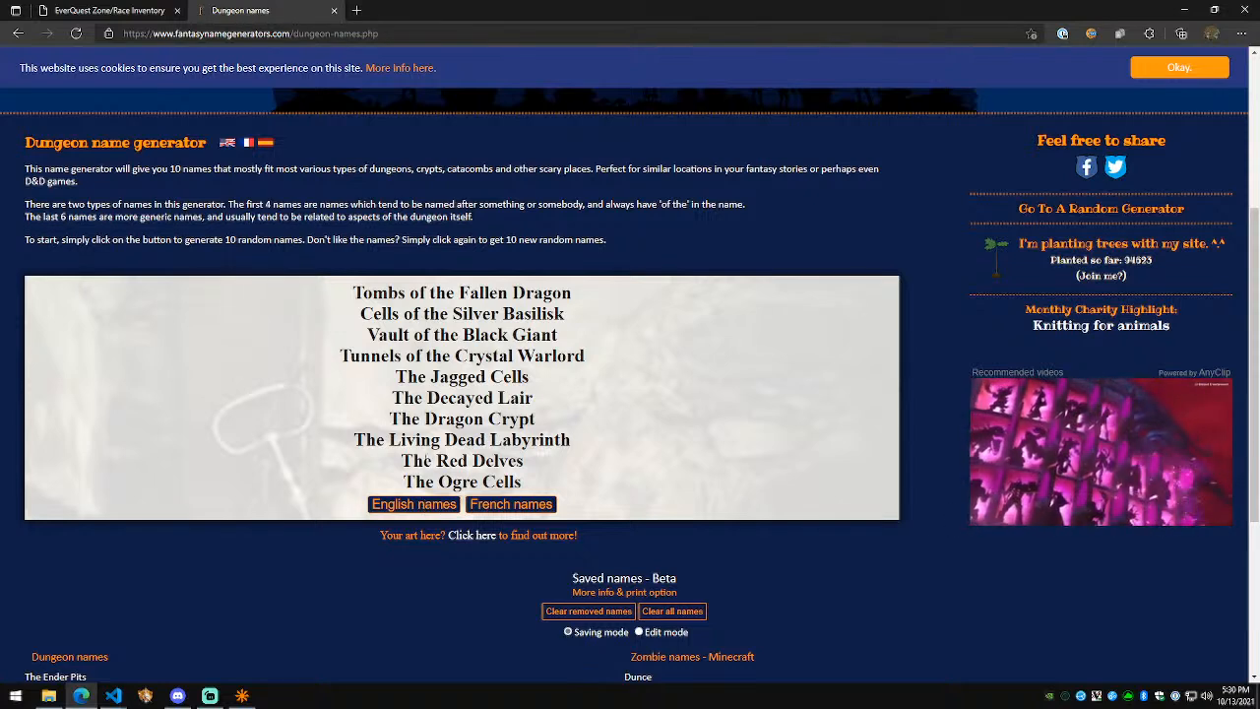
drag(404, 422, 547, 426)
click(555, 430)
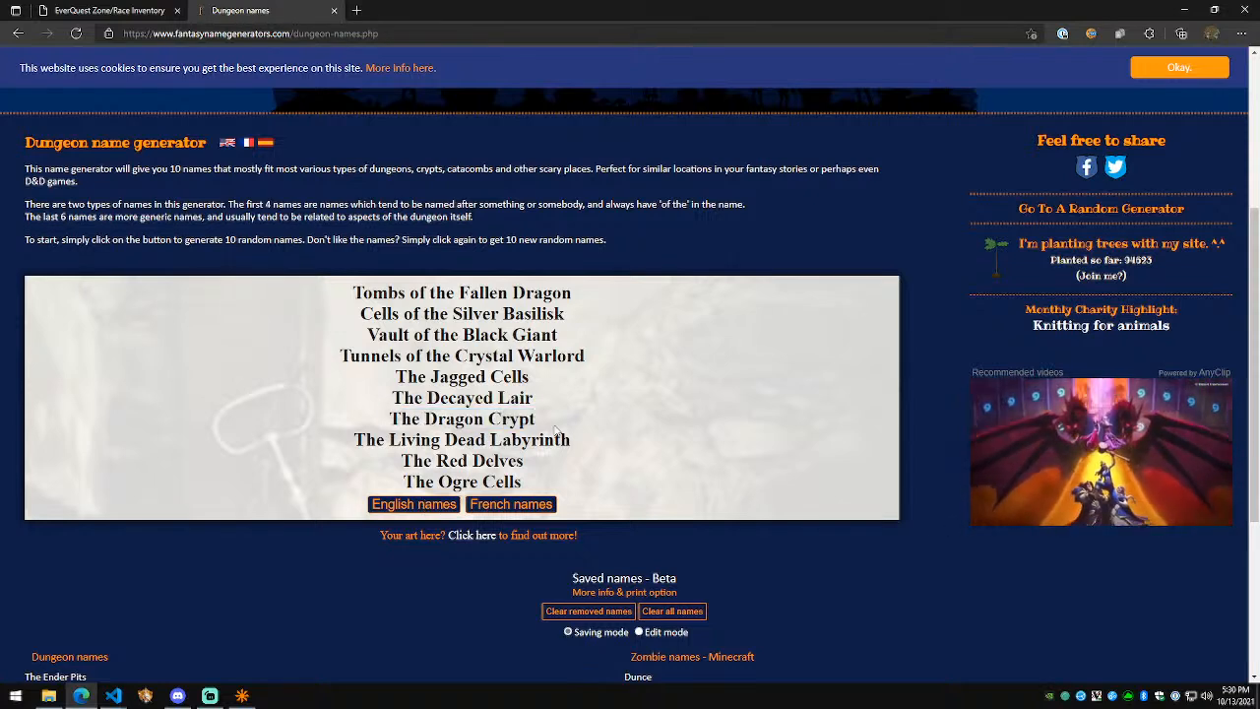
click(425, 507)
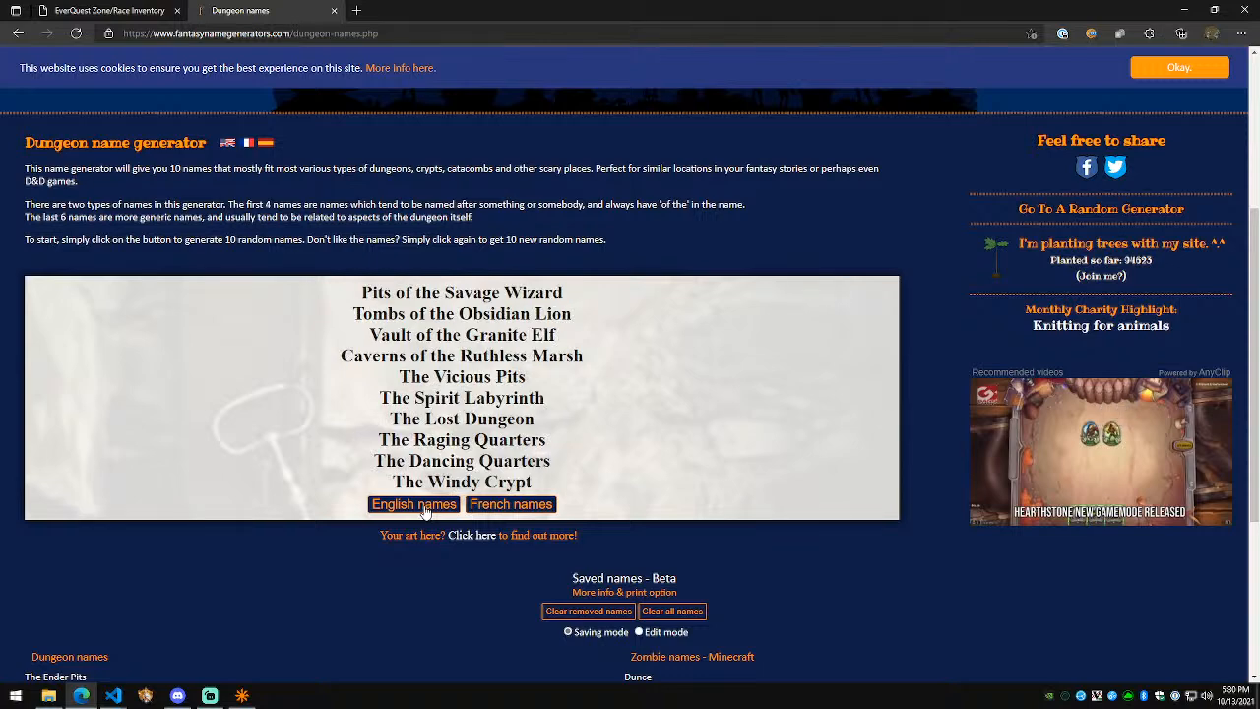
click(425, 507)
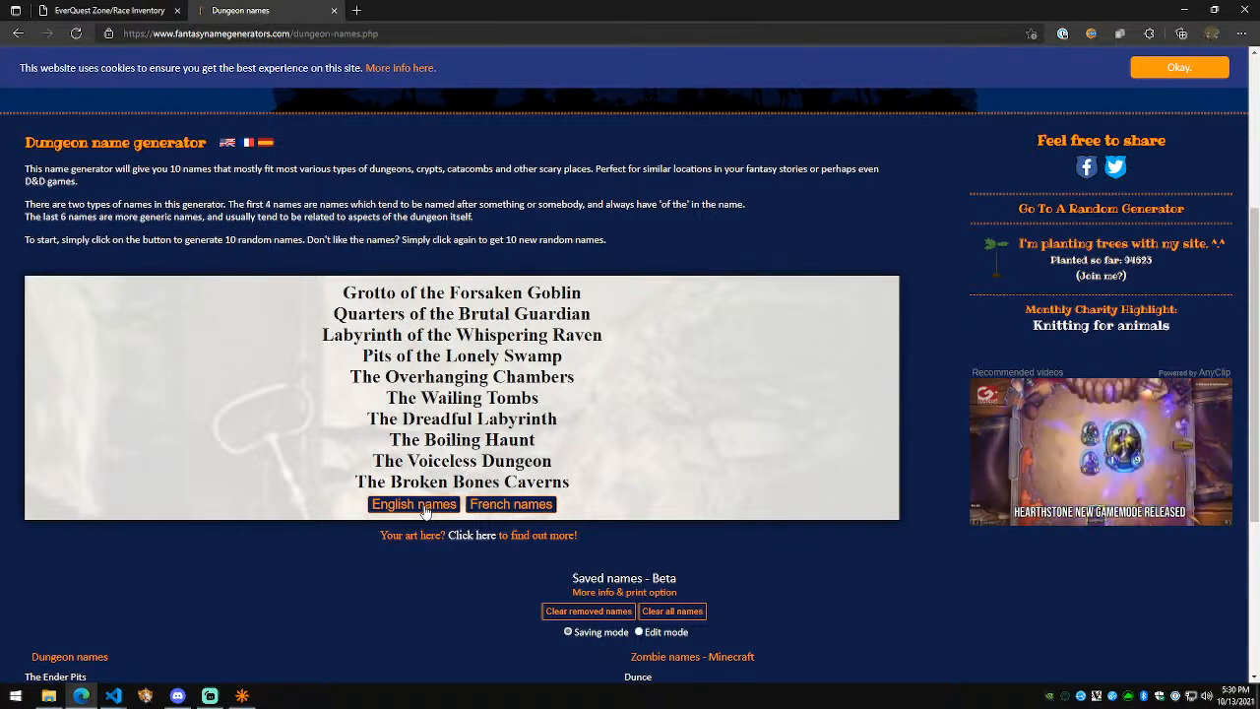
click(425, 507)
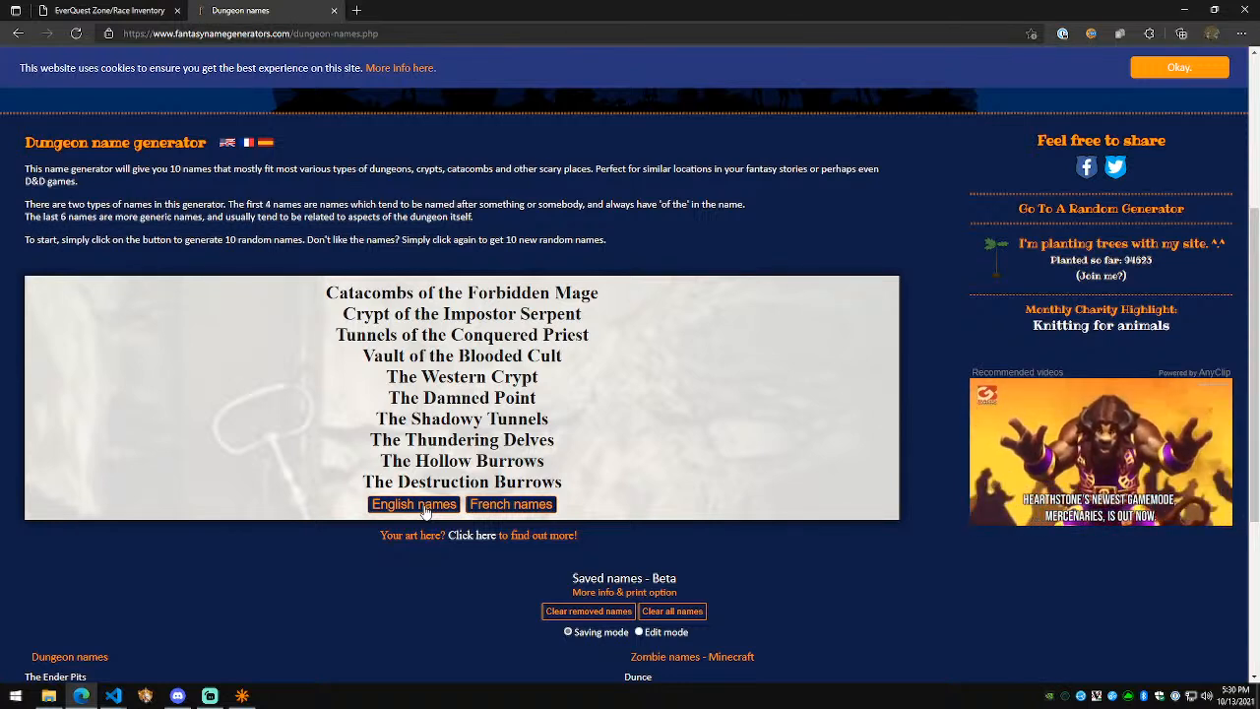
Step: Keep rerolling until The Demonic Delves appears, then select it
click(425, 507)
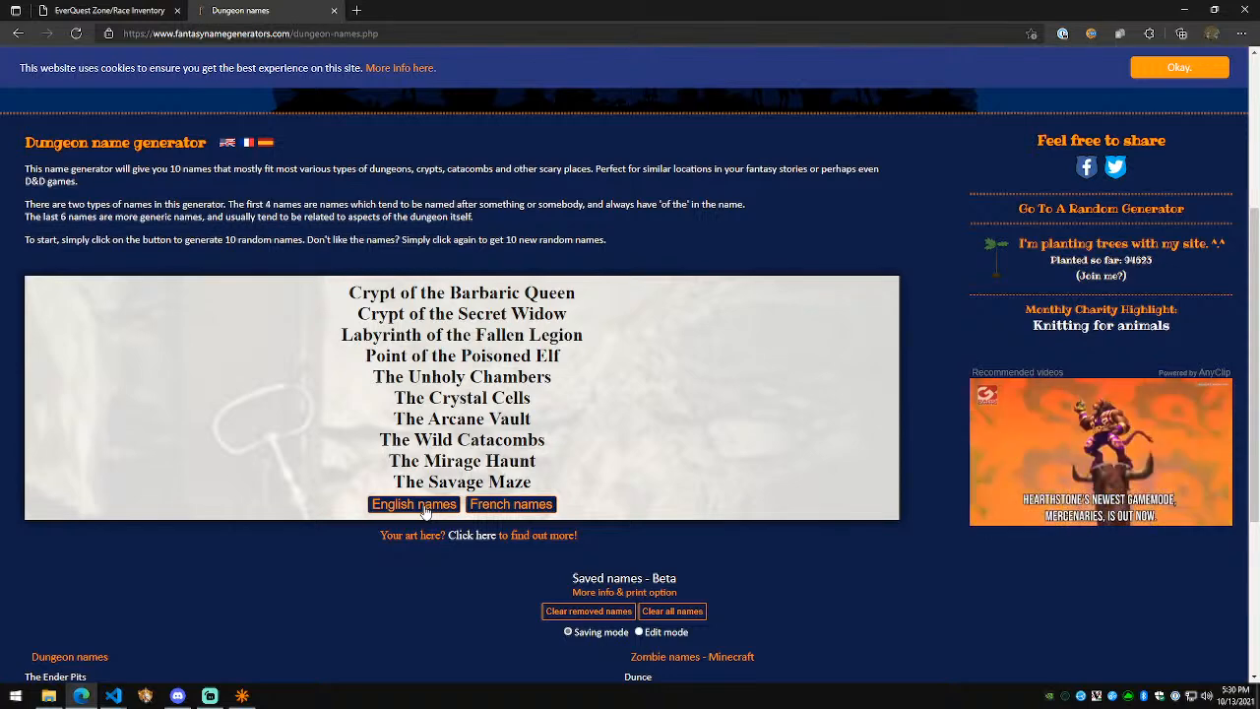
click(425, 507)
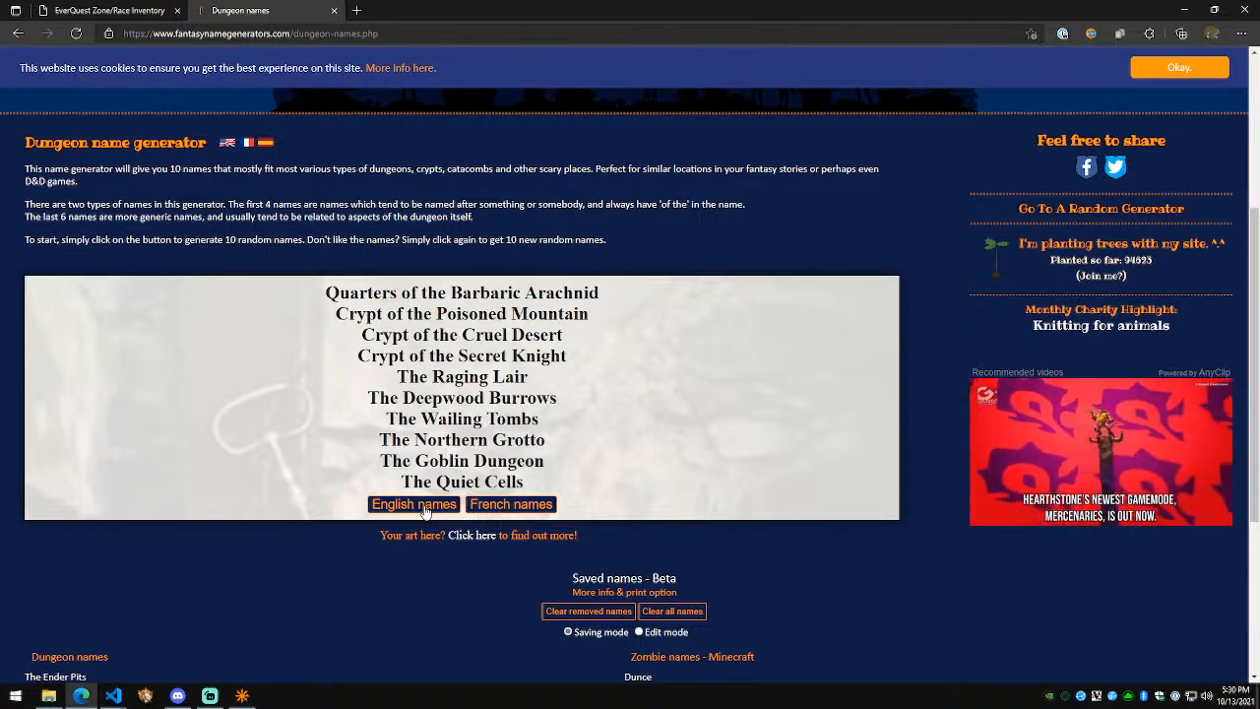
click(425, 507)
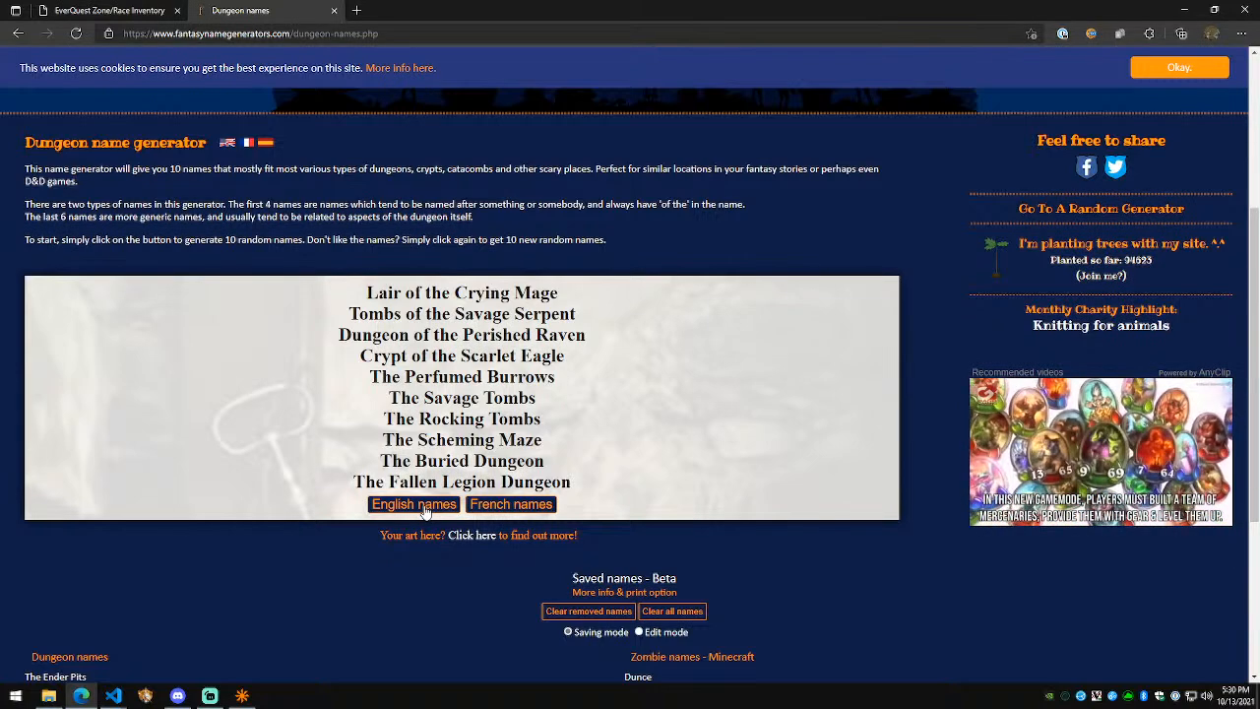
click(425, 507)
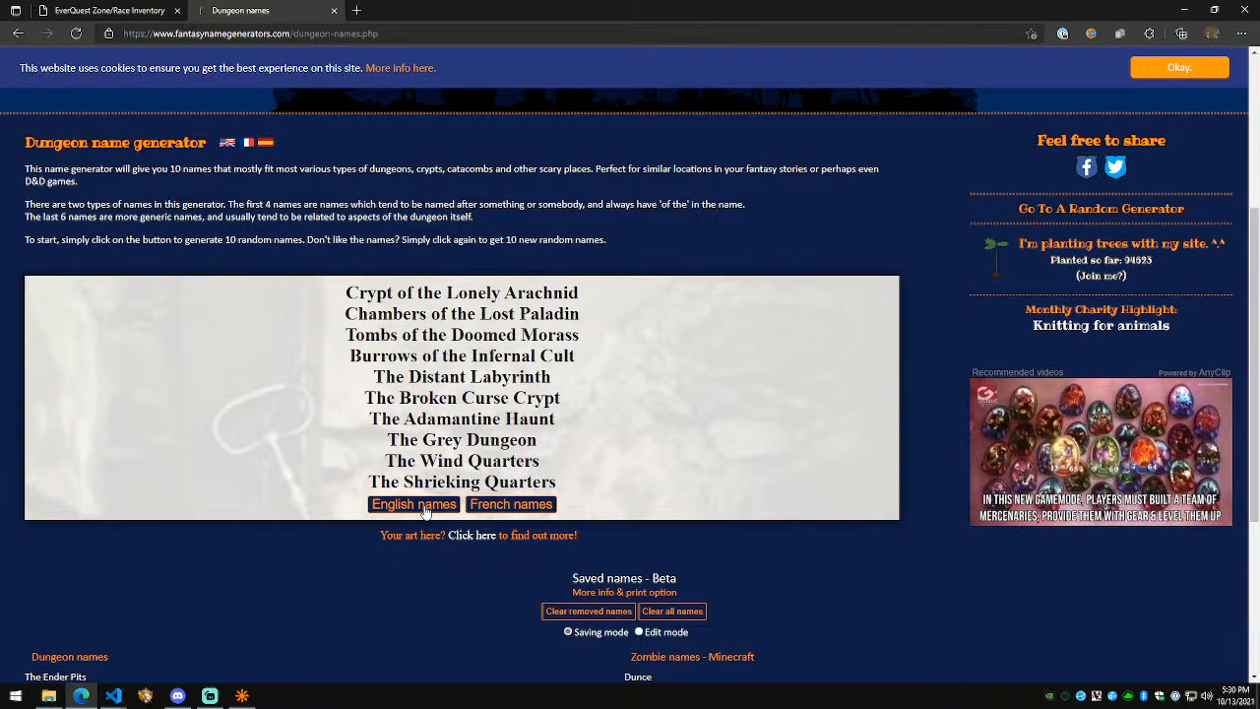
click(426, 506)
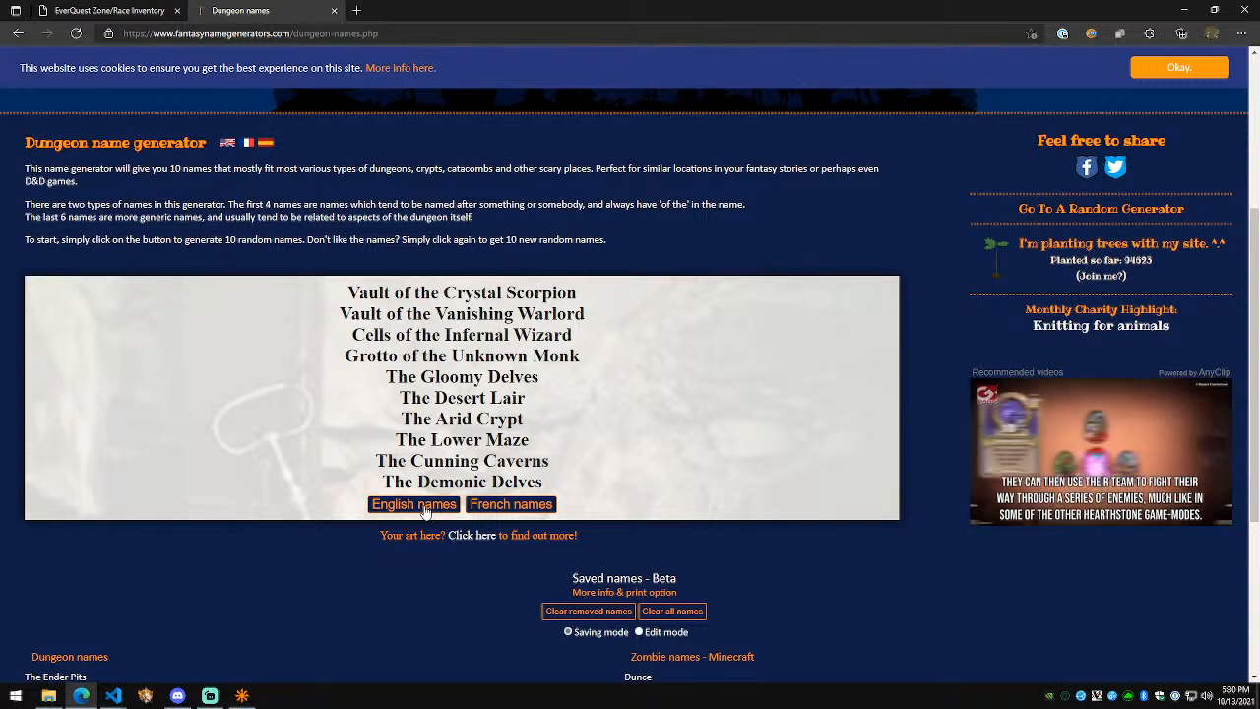
triple_click(451, 421)
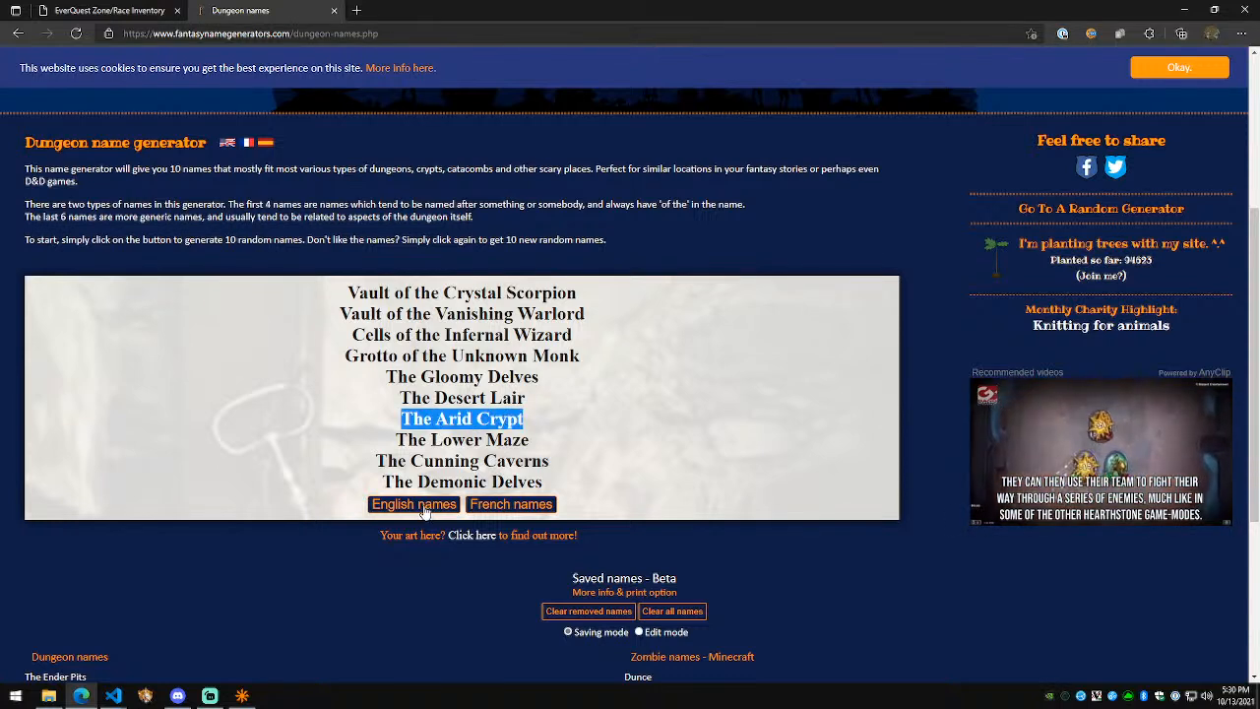
triple_click(421, 481)
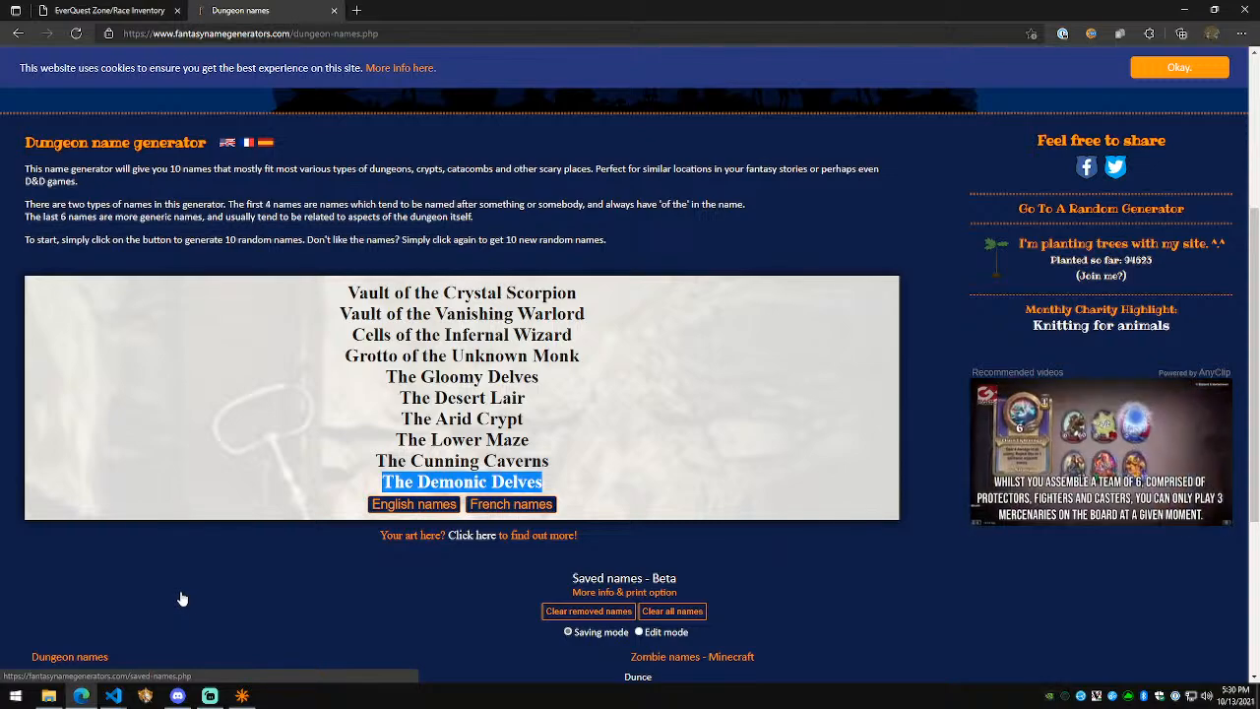
Step: Open the client project's README.md via Ctrl+P 'readme'
mouse_move(113, 695)
click(213, 630)
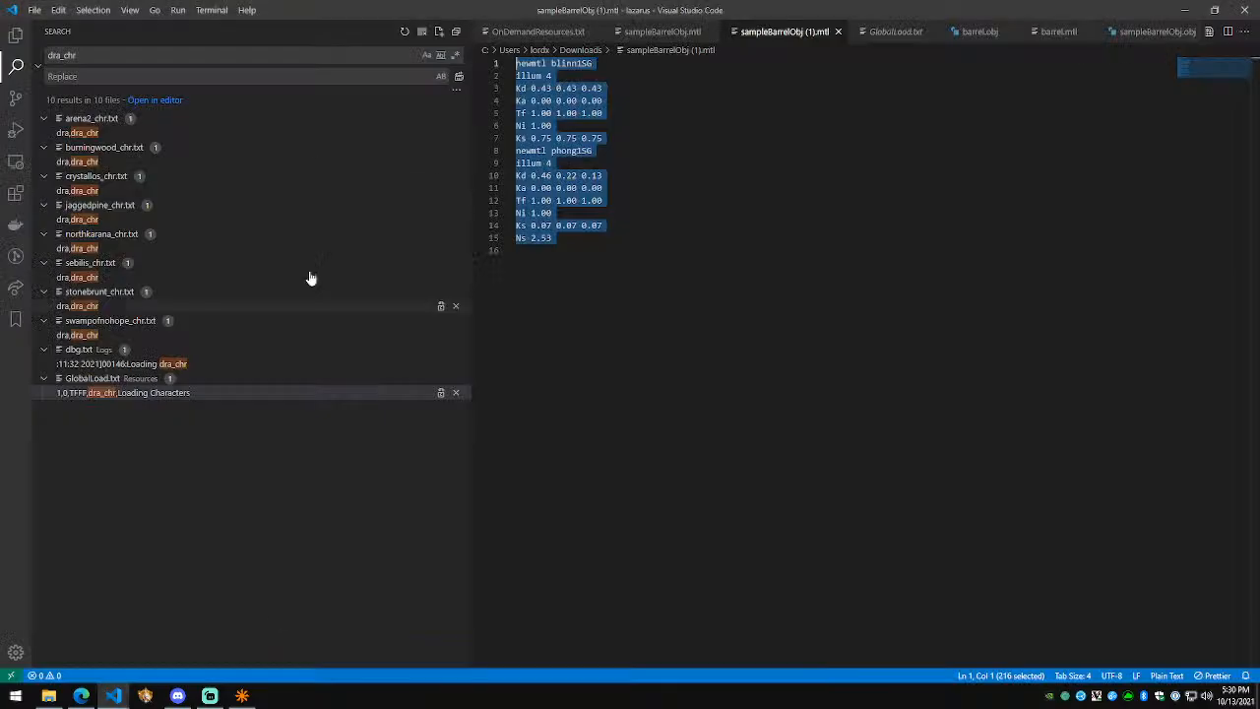
click(16, 34)
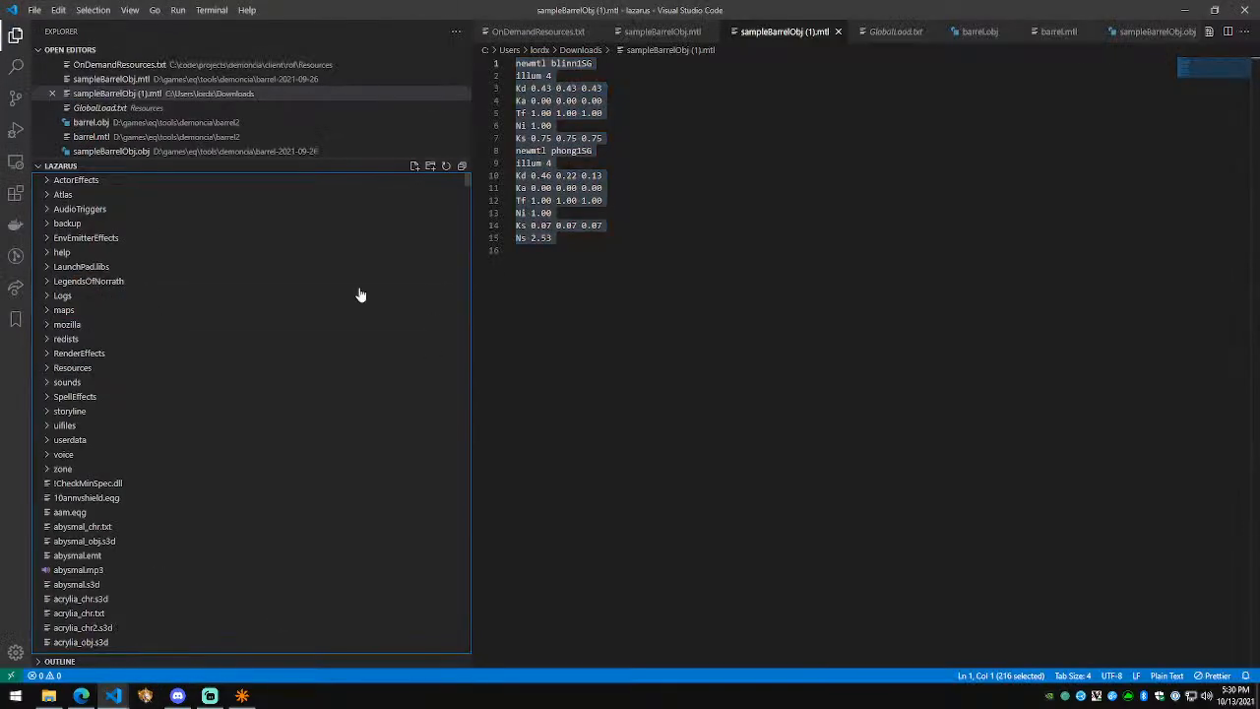
click(120, 694)
click(114, 624)
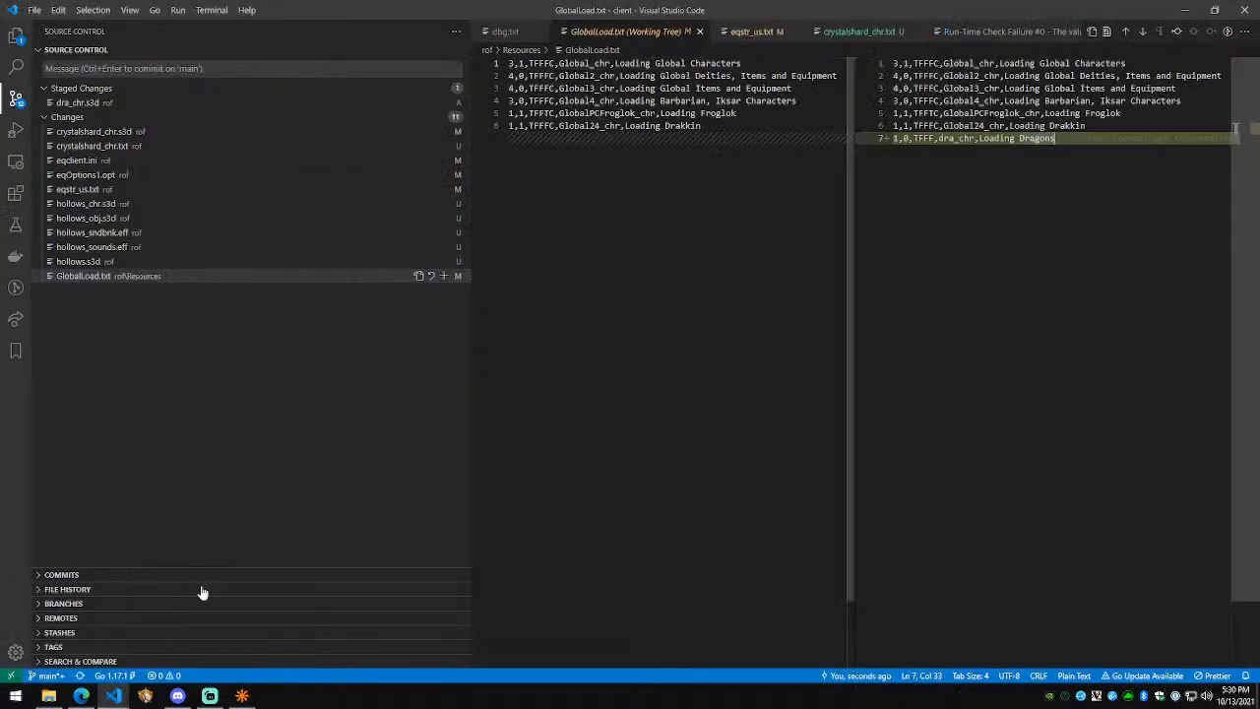
key(ctrl+p)
text(readme)
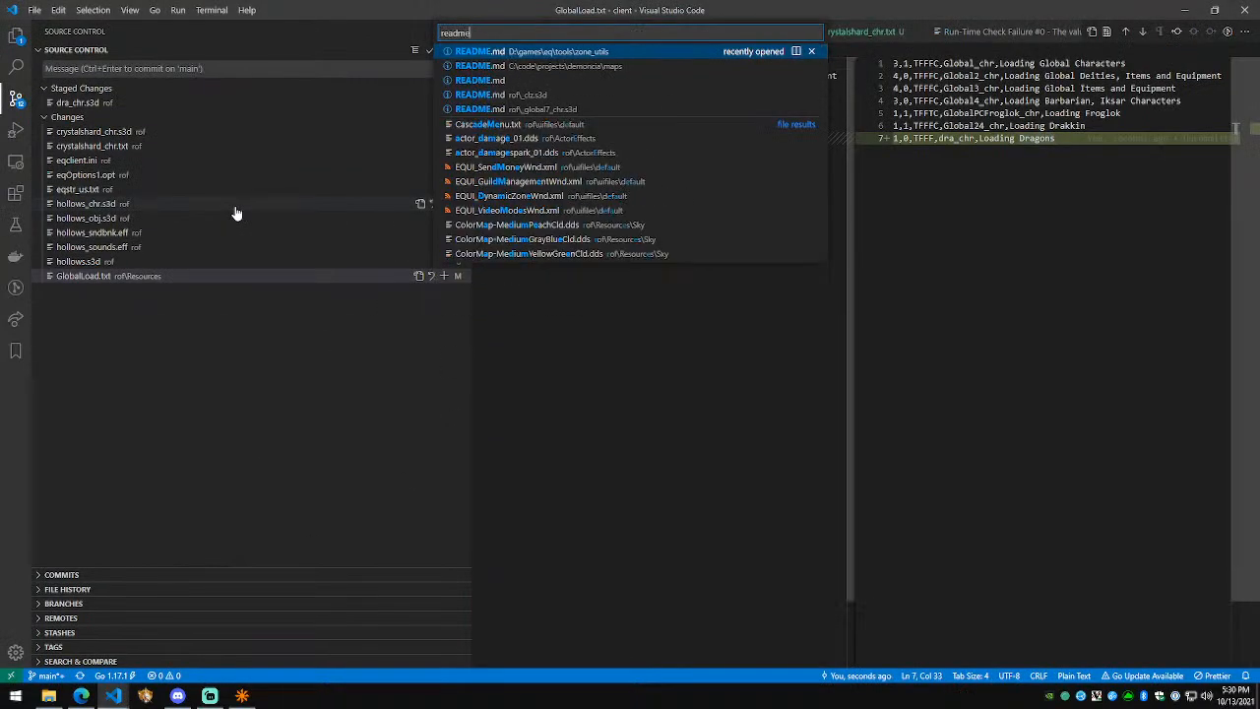
key(Down)
key(Down)
key(Return)
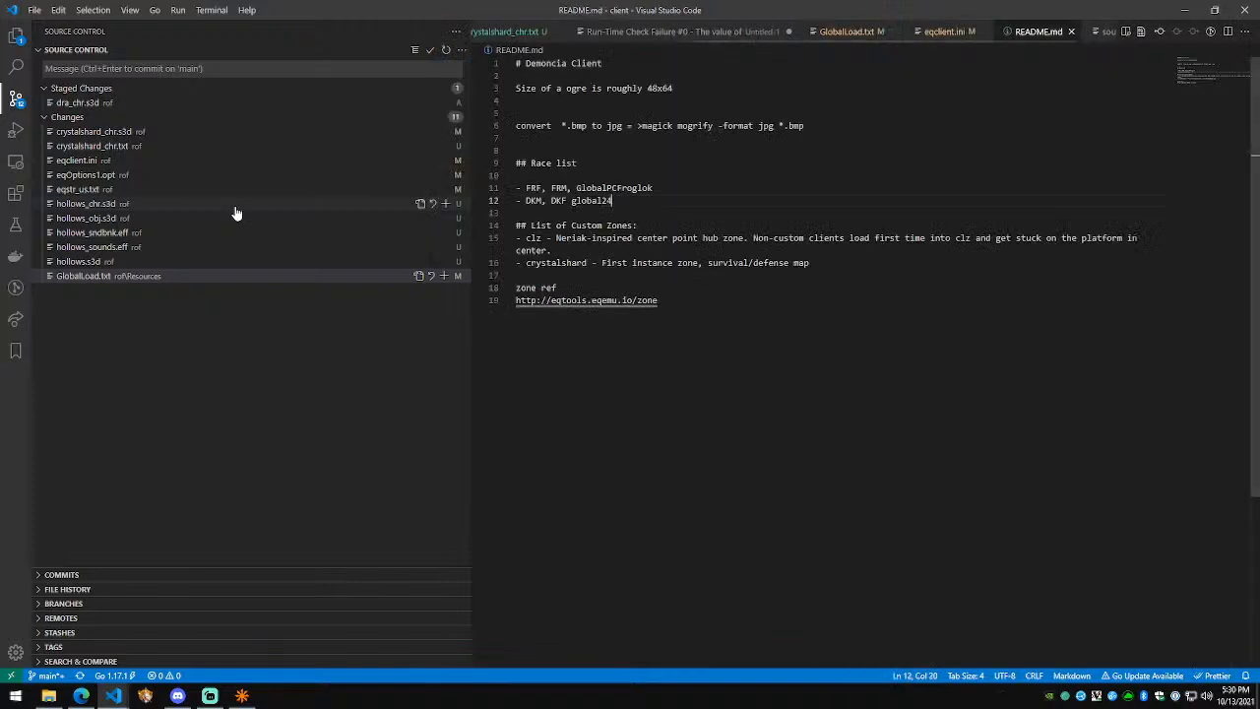
Step: Replace crystalshard with hollows, add a '- delves - Demonic Delves' line, and save
key(Return)
key(Return)
key(Return)
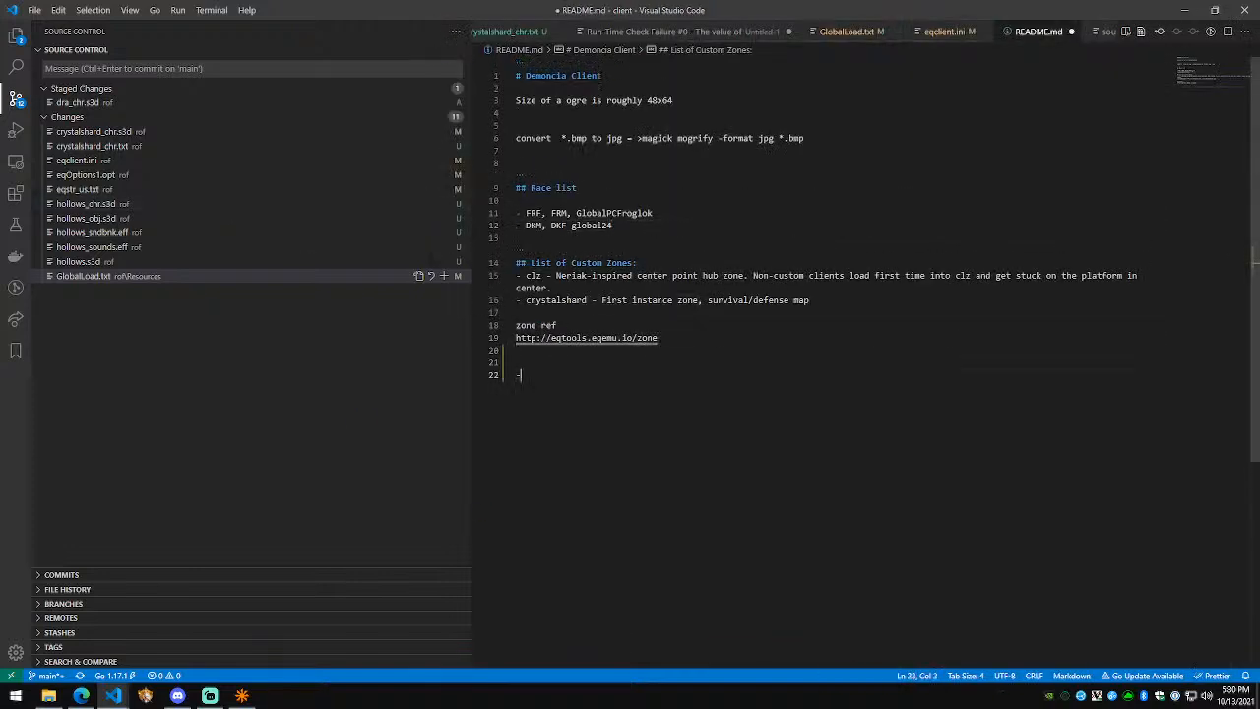
key(BackSpace)
key(Up)
key(Up)
key(Up)
key(Up)
key(Right)
key(ctrl+shift+Right)
text(hollows)
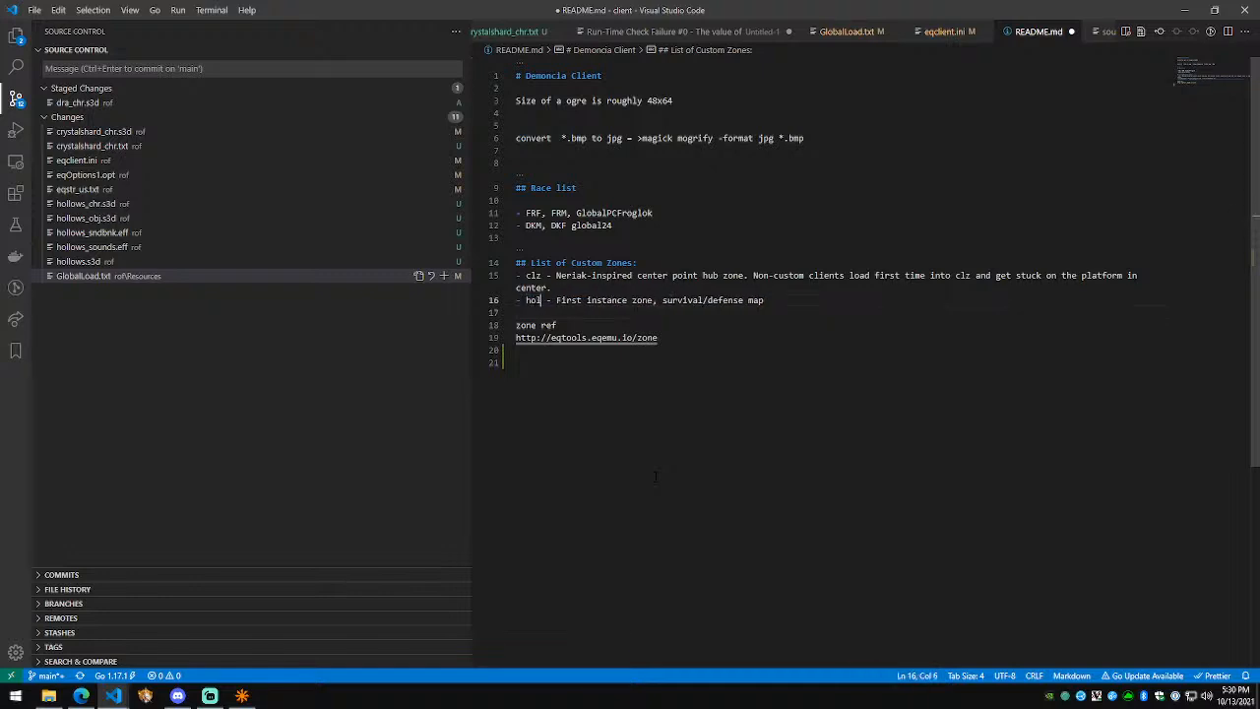
key(End)
key(Return)
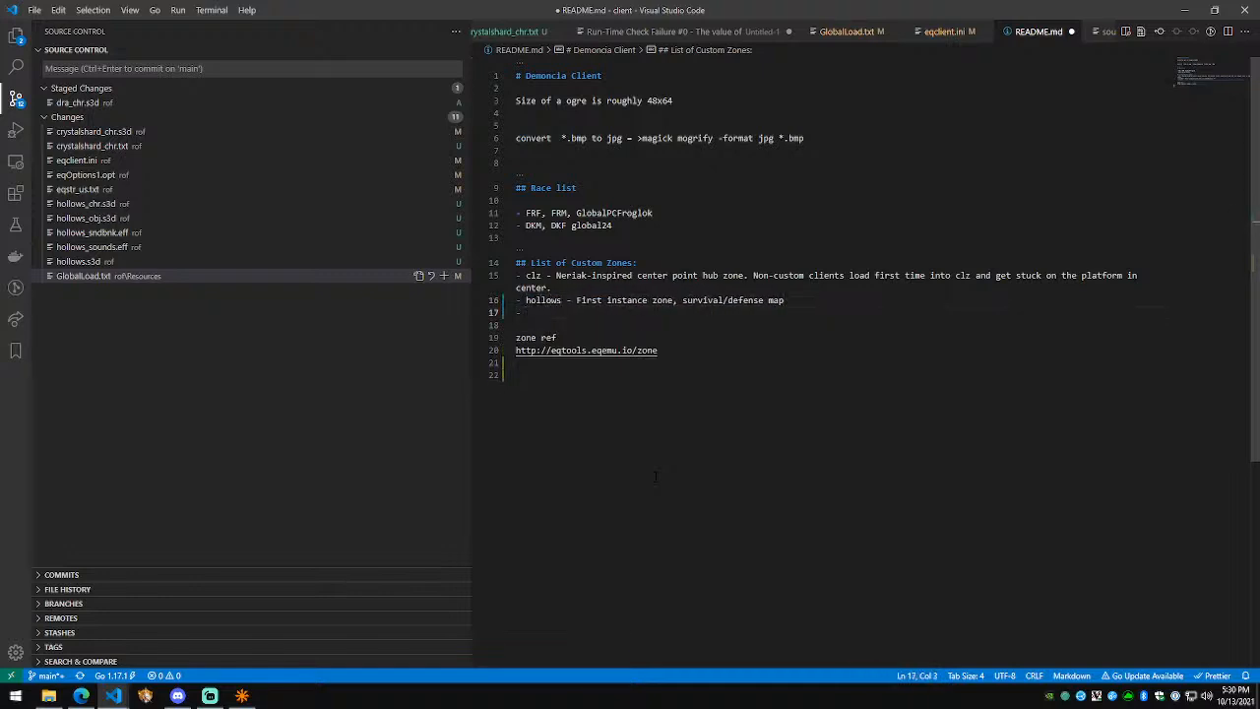
text(- delves - )
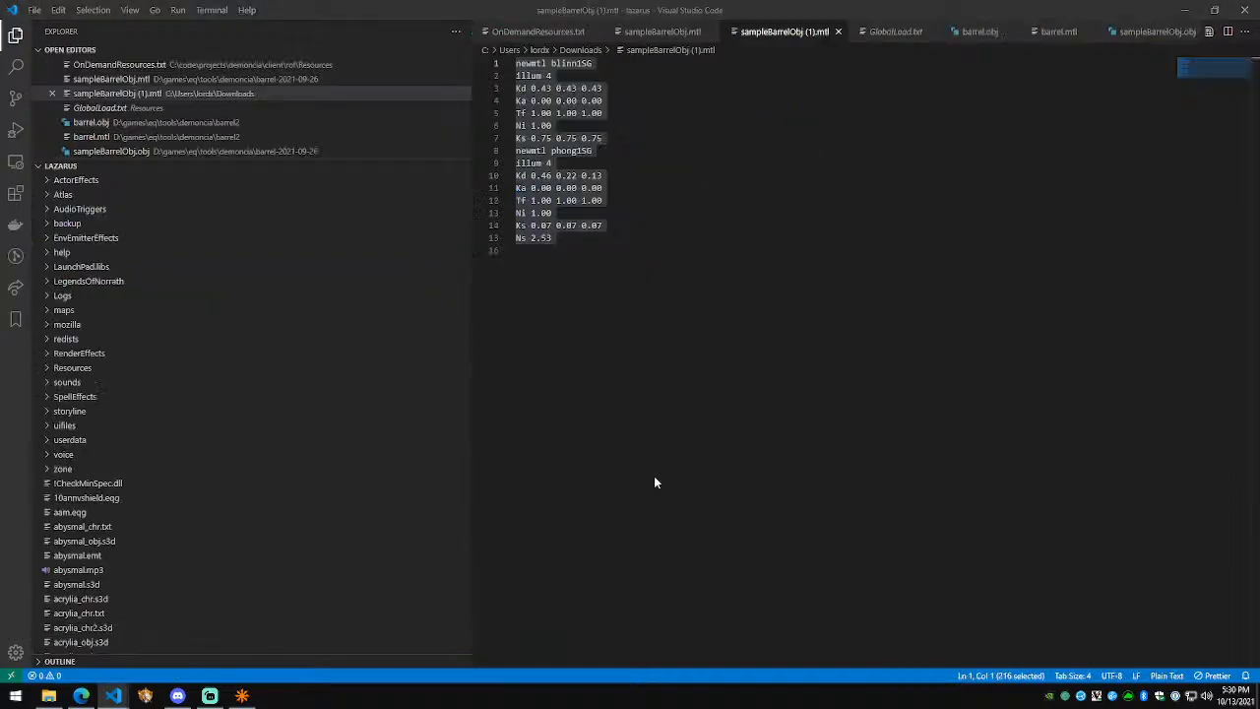
text(Demonic Delves)
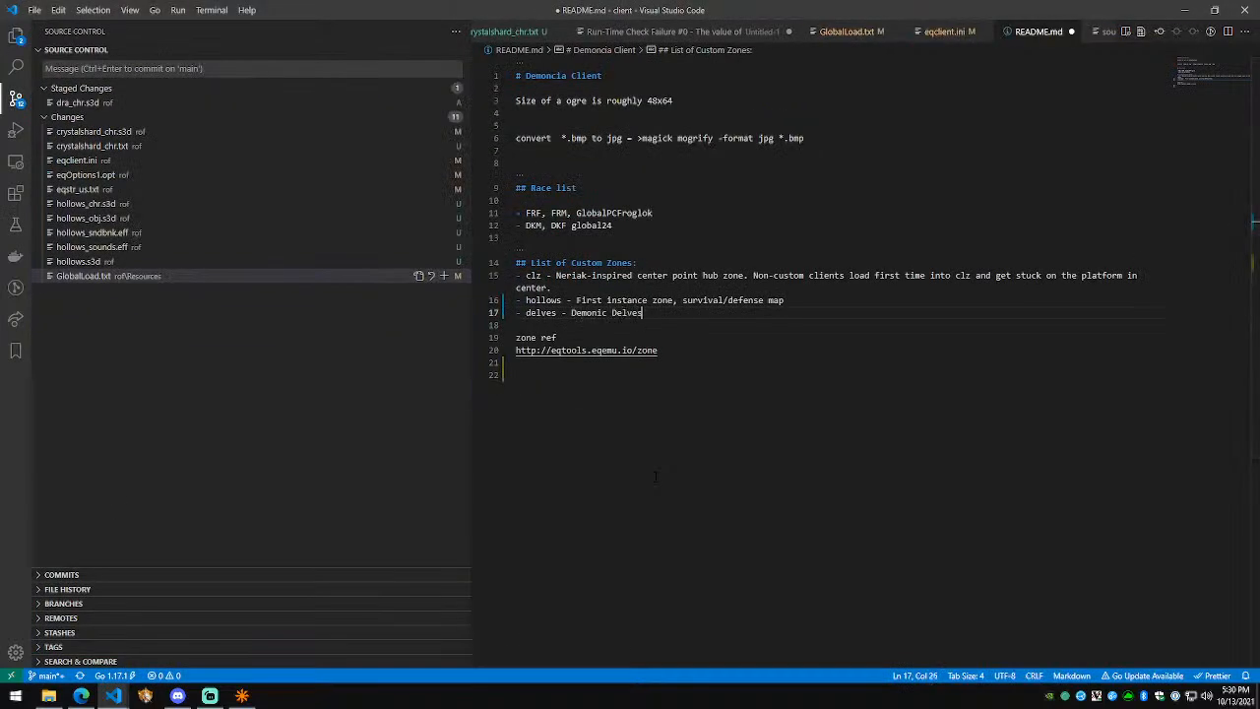
key(ctrl+s)
Step: Use File > Save as to save the empty NetRadiant map under the name delves
click(244, 695)
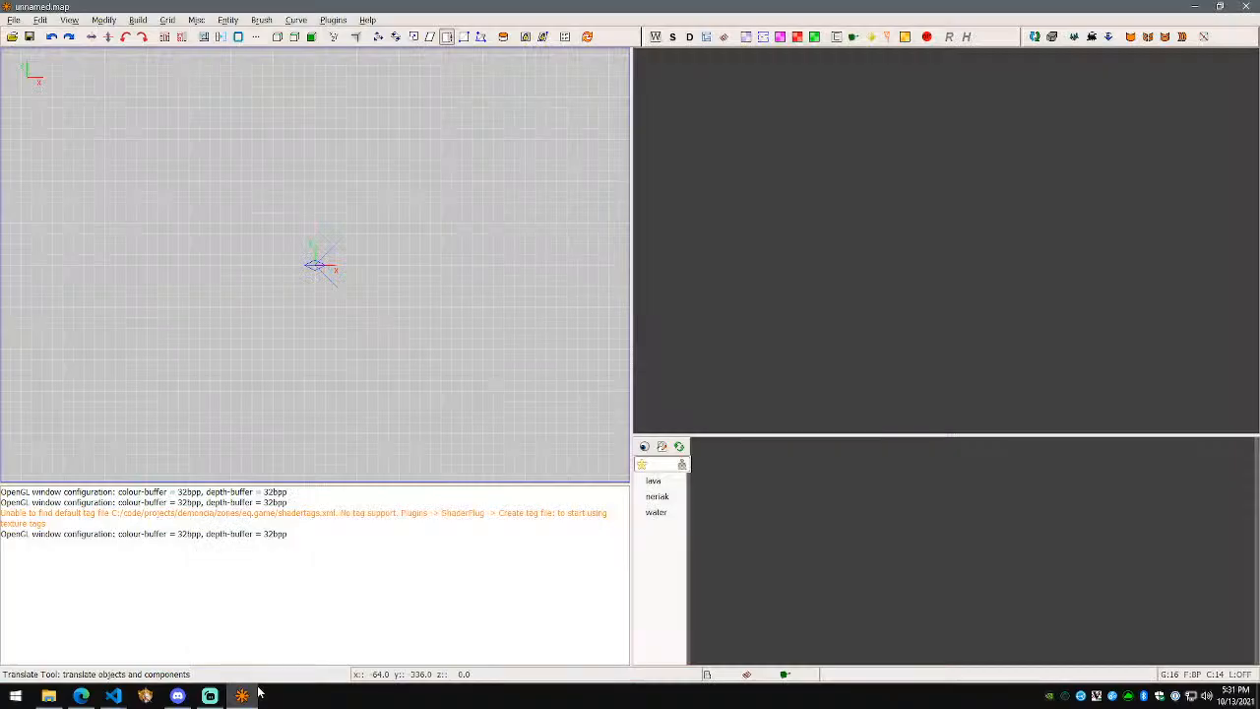
click(13, 20)
click(29, 116)
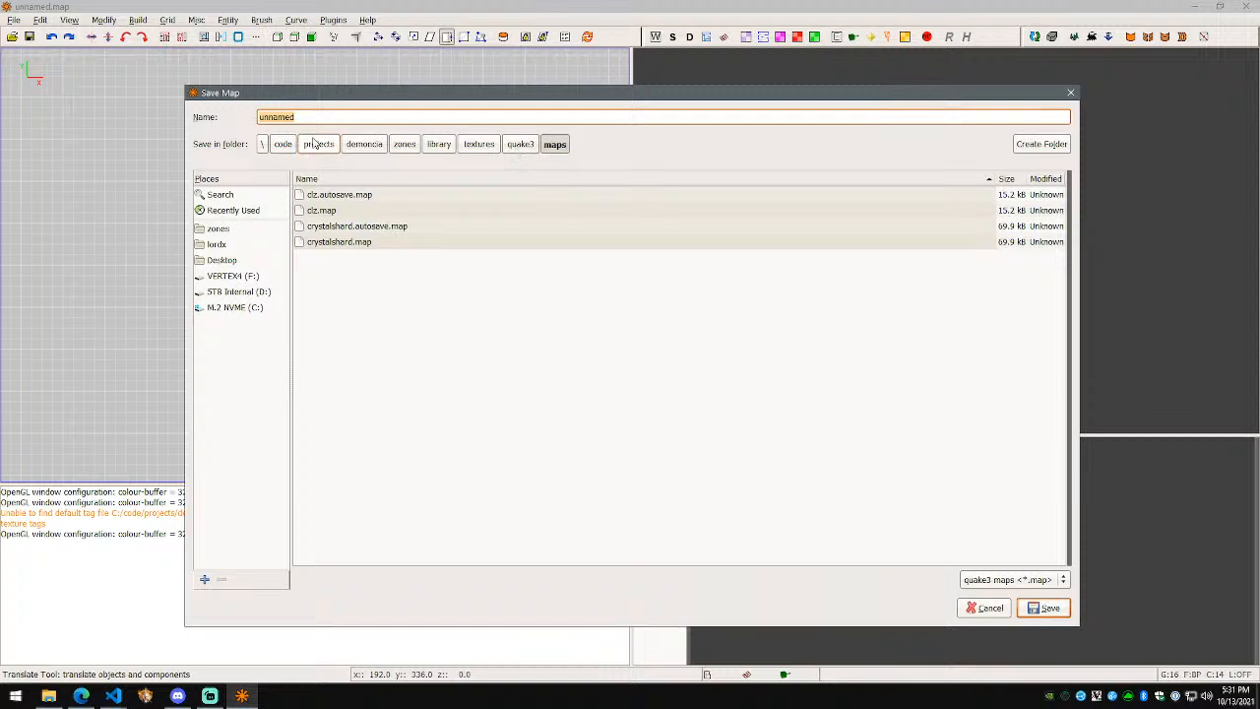
text(delves)
key(Return)
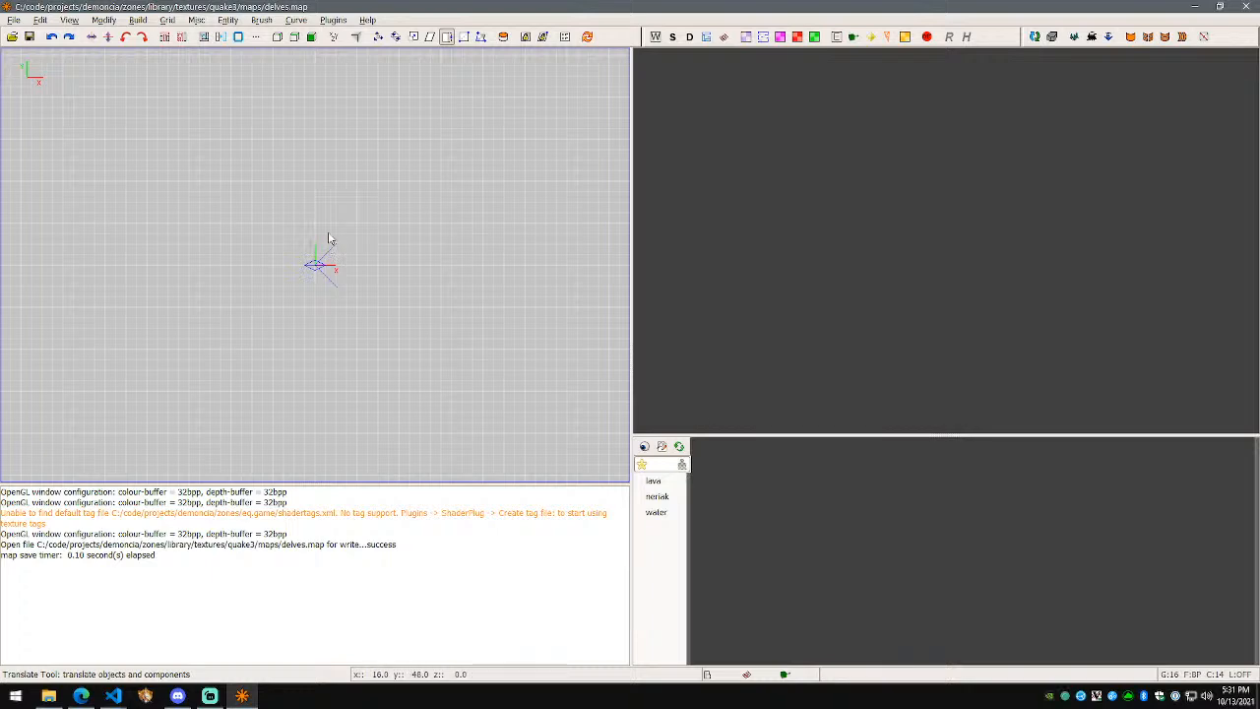
Step: Draw a brush and resize it to 256 units wide and 224 tall
scroll(281, 230, up, 1)
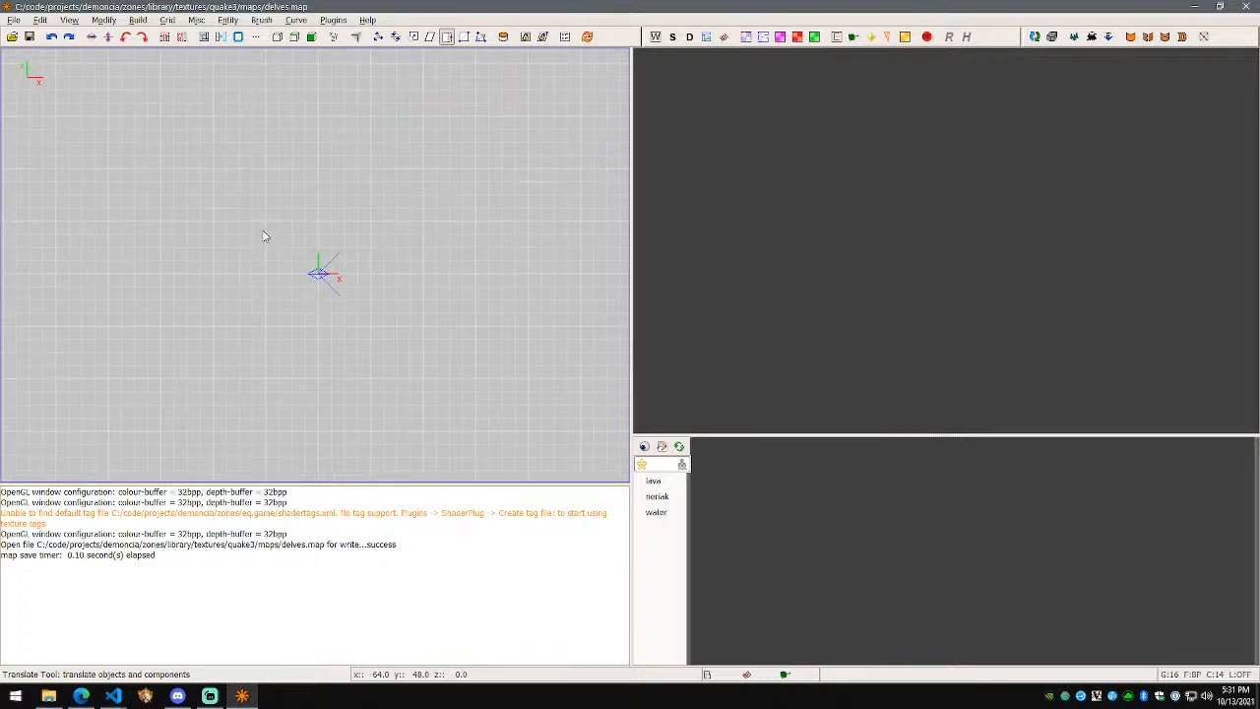
mouse_move(265, 227)
mouse_down()
mouse_move(374, 309)
mouse_move(374, 330)
mouse_up()
scroll(790, 312, down, 3)
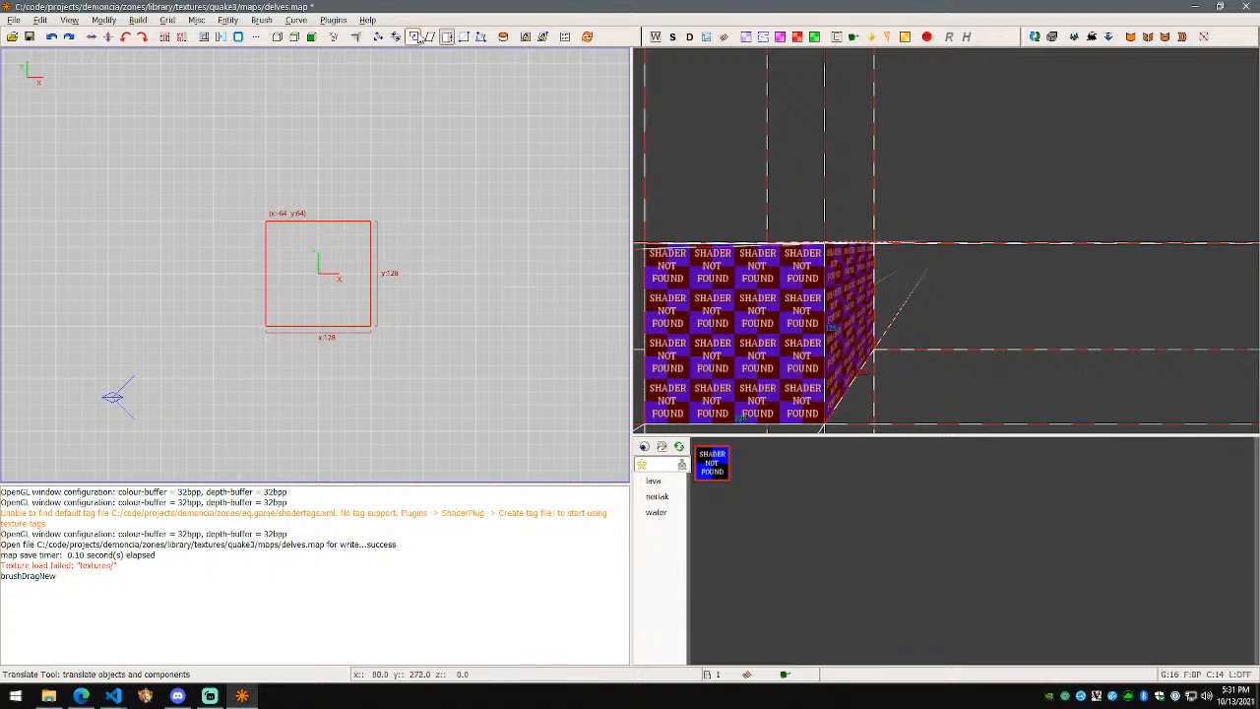
drag(844, 317, 1001, 329)
ctrl+right_drag(946, 240, 946, 240)
drag(758, 250, 945, 260)
key(ctrl+z)
mouse_move(786, 279)
mouse_down()
mouse_move(699, 276)
mouse_move(361, 364)
mouse_up()
drag(265, 376, 222, 380)
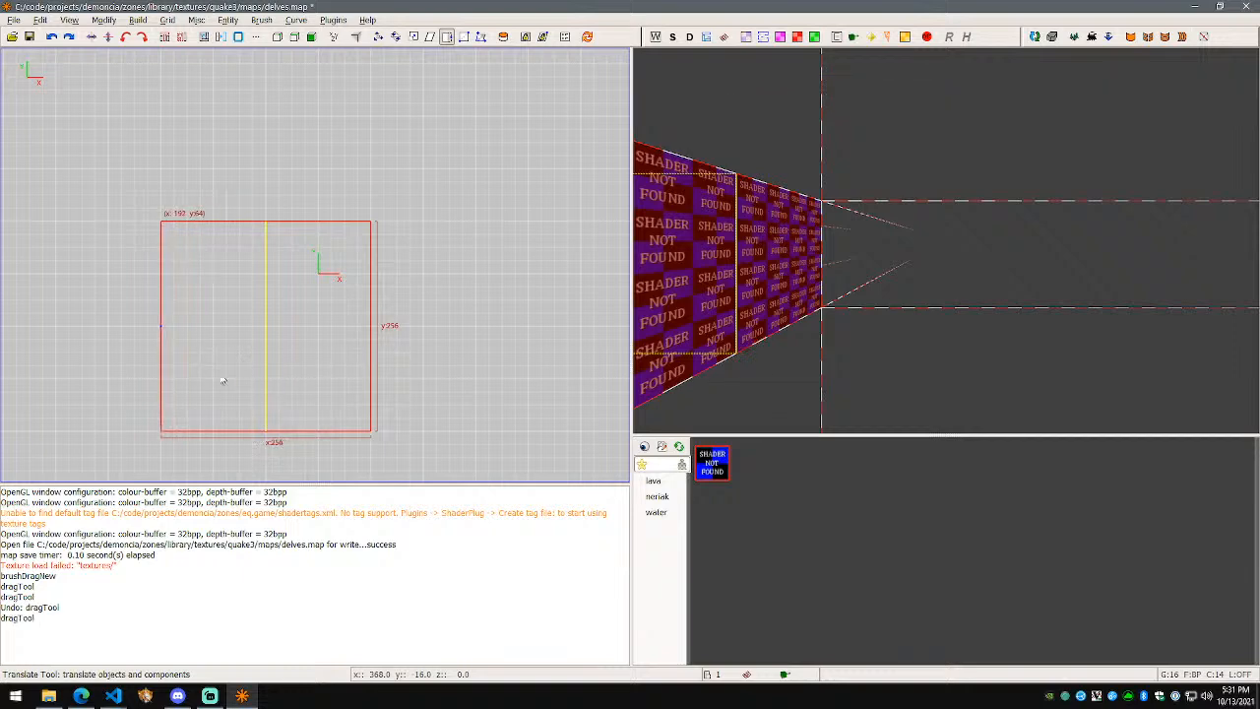
Step: Turn on coordinate rulers and move the brush 64 units on X and Y to center it
key(w)
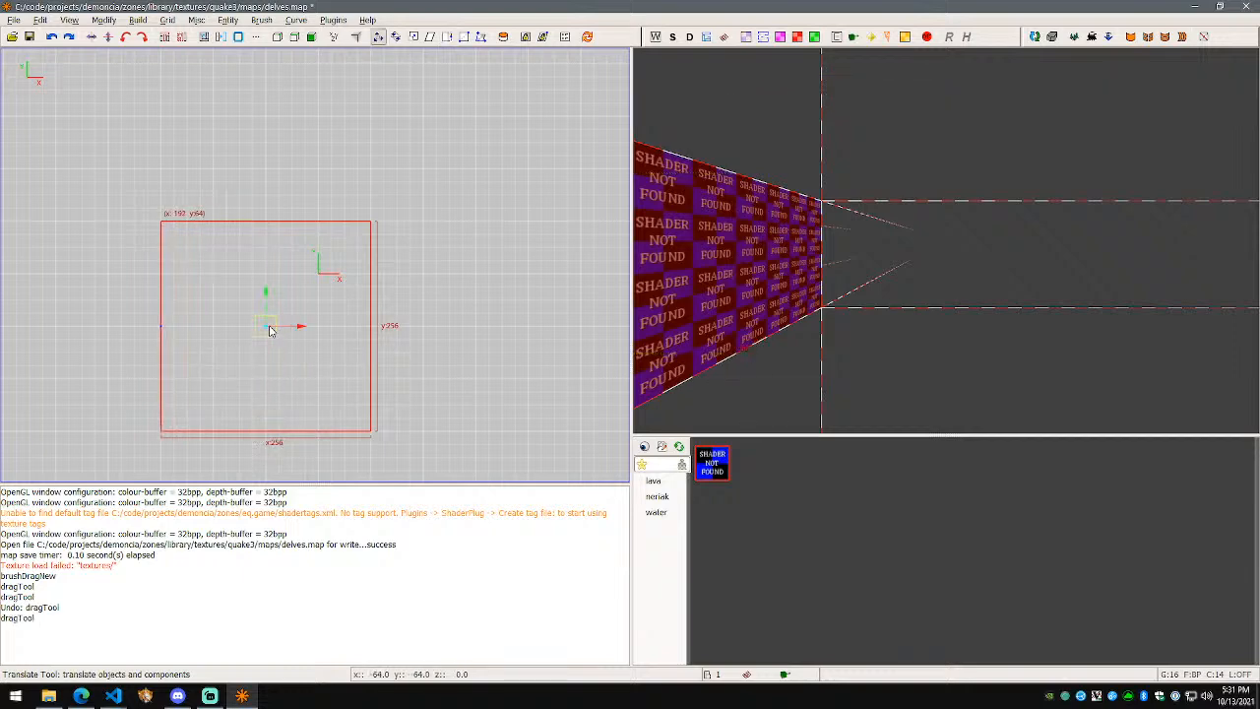
scroll(271, 332, up, 2)
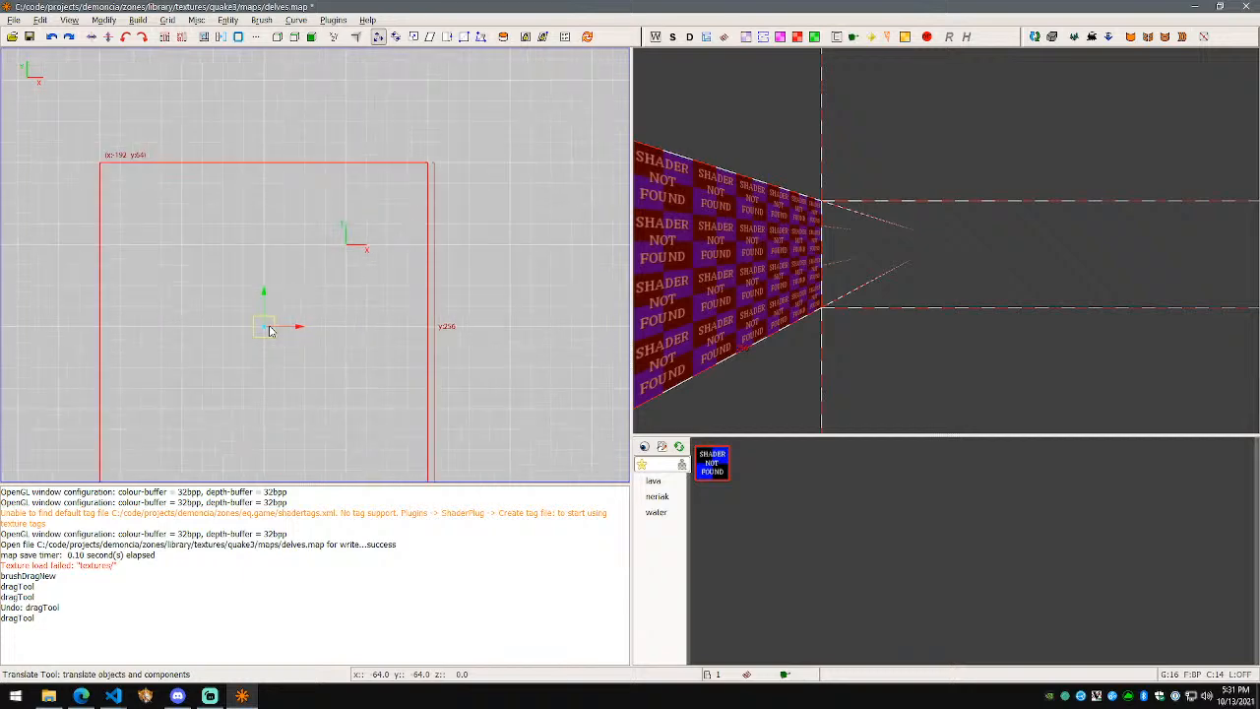
scroll(271, 332, down, 1)
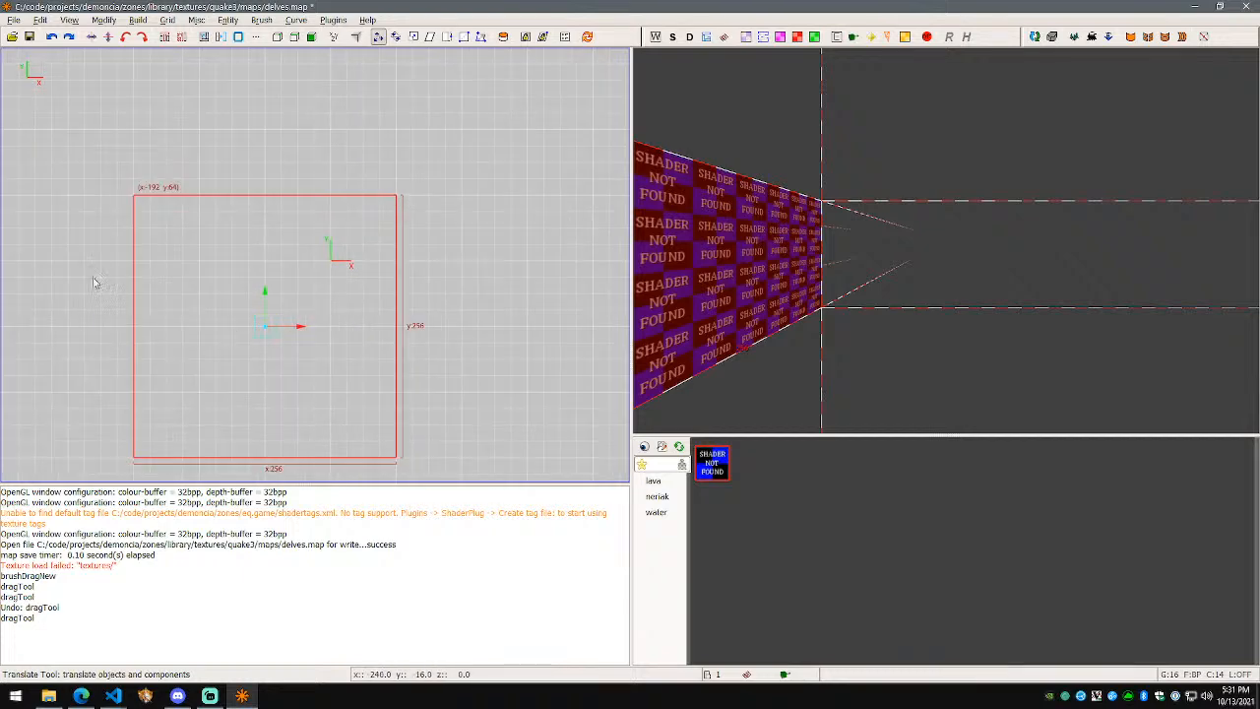
scroll(108, 254, down, 1)
click(69, 20)
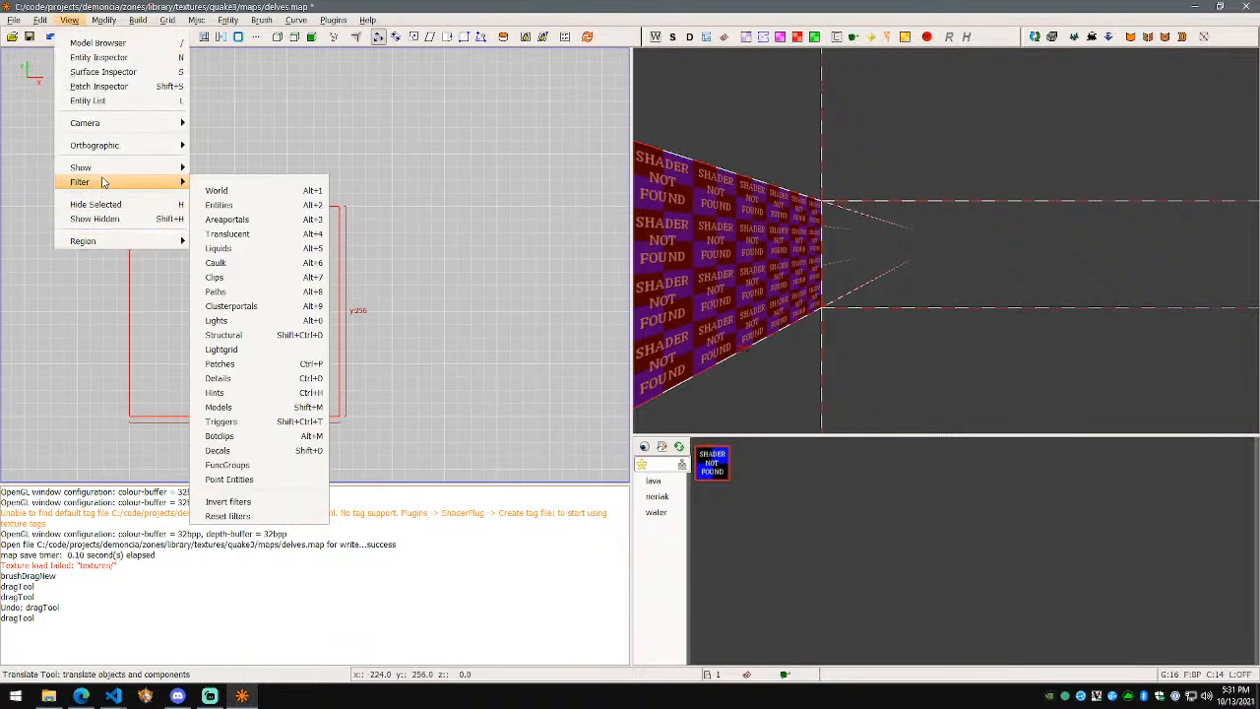
mouse_move(106, 169)
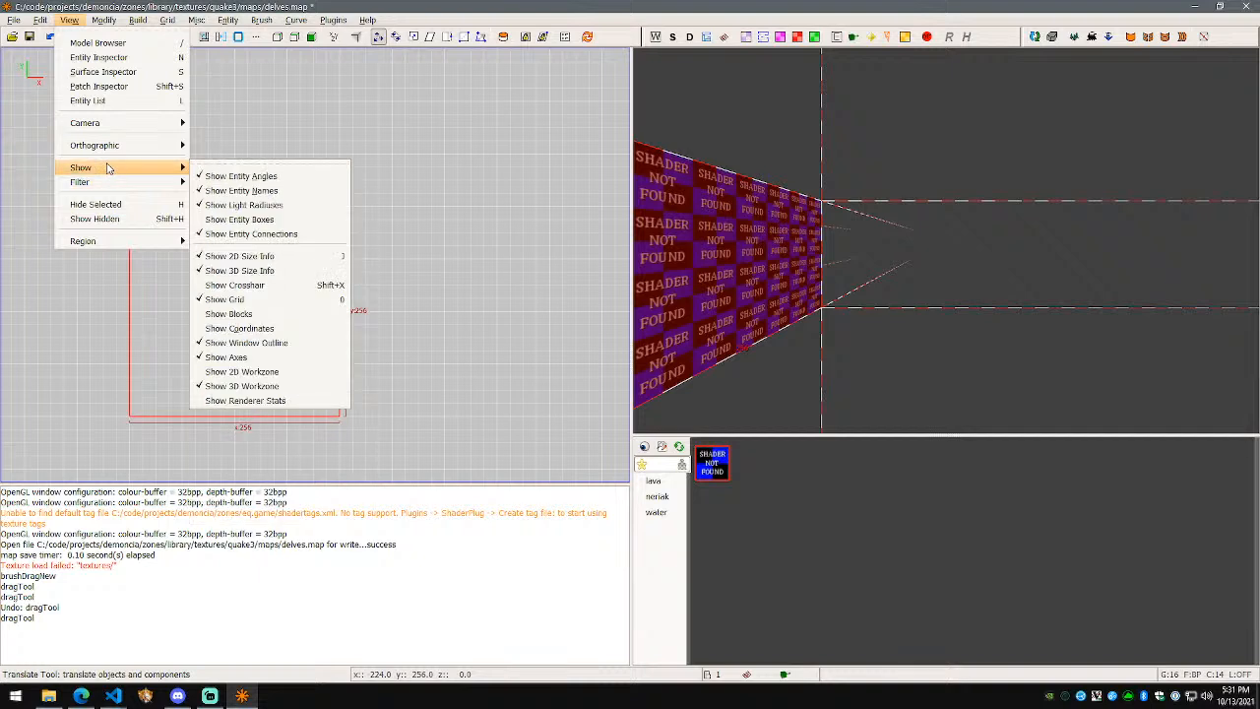
click(270, 328)
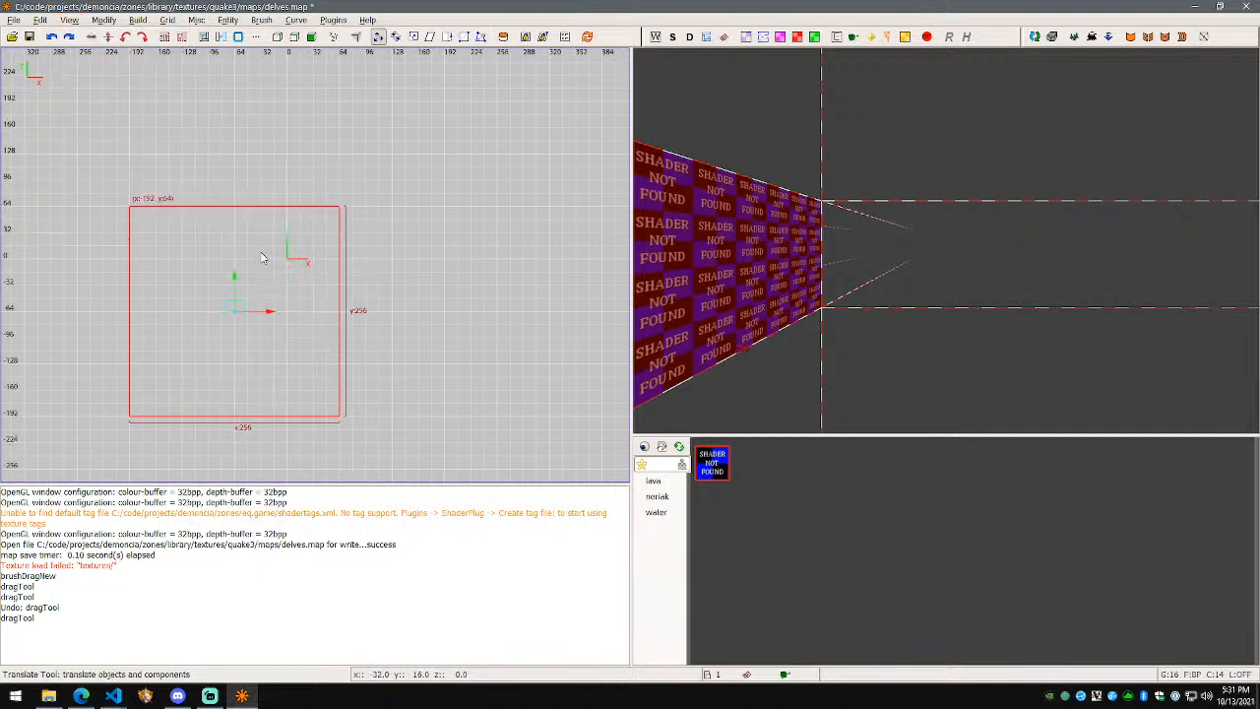
drag(236, 314, 323, 318)
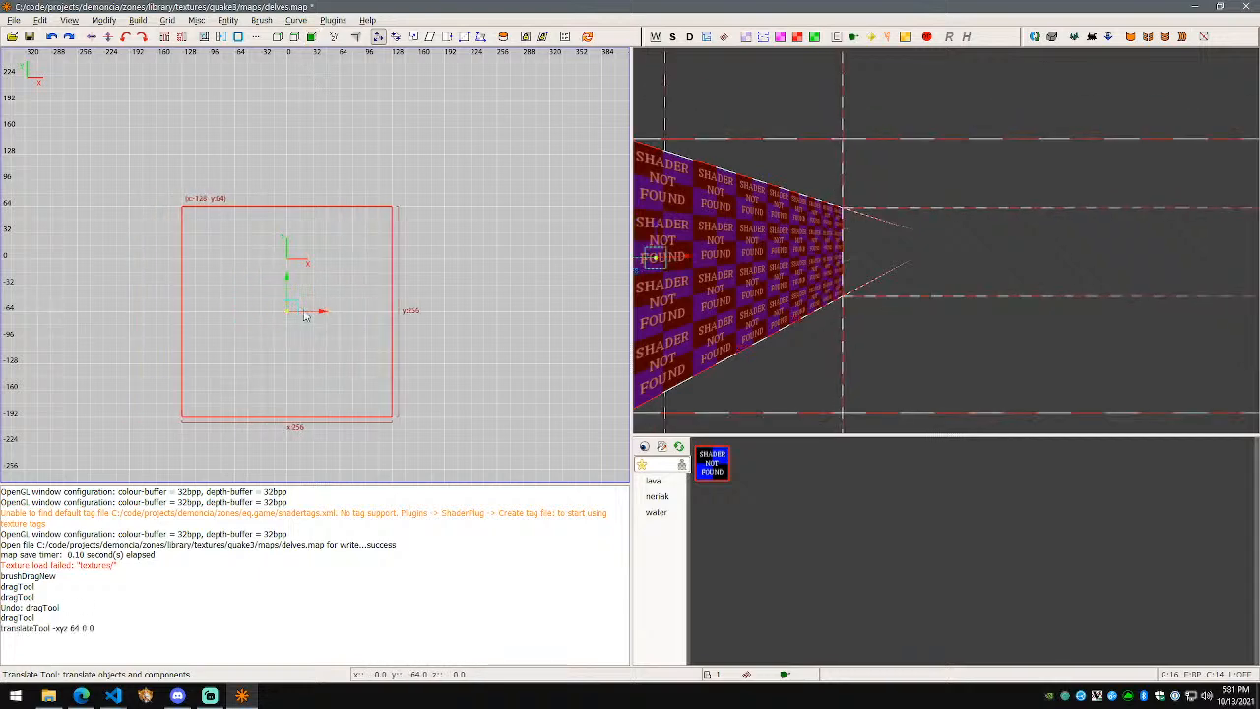
drag(286, 278, 287, 227)
scroll(286, 276, up, 1)
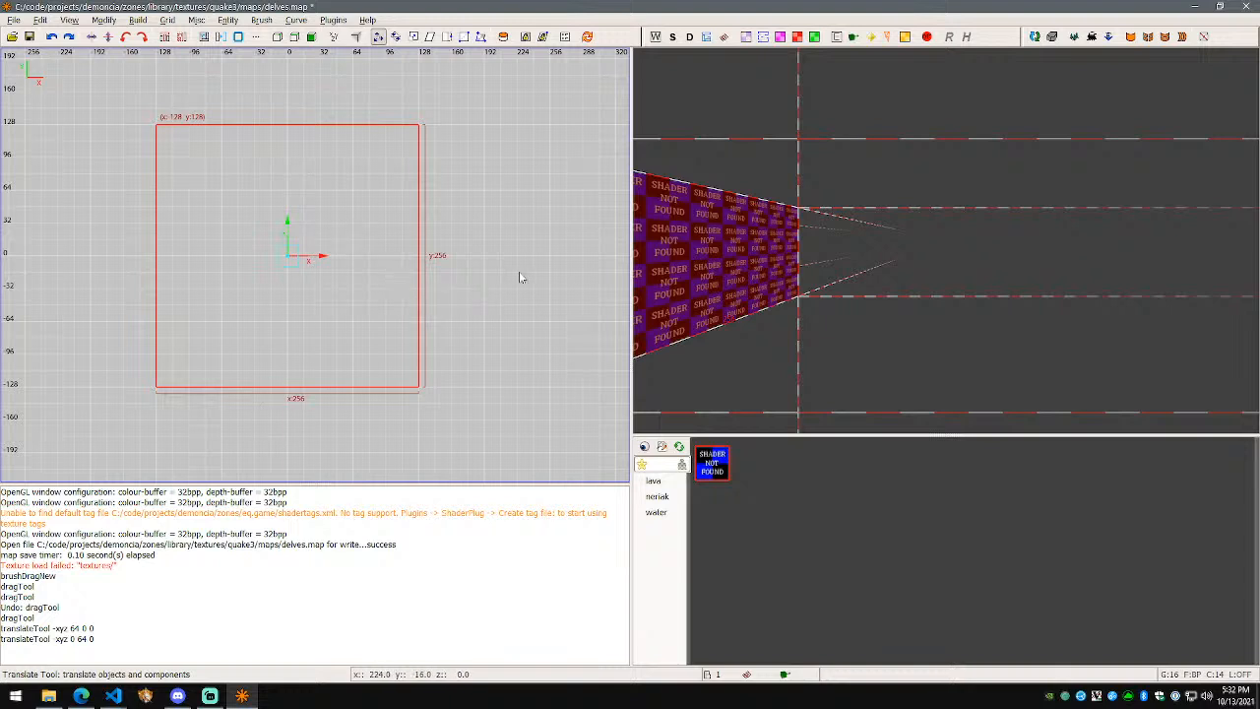
key(Escape)
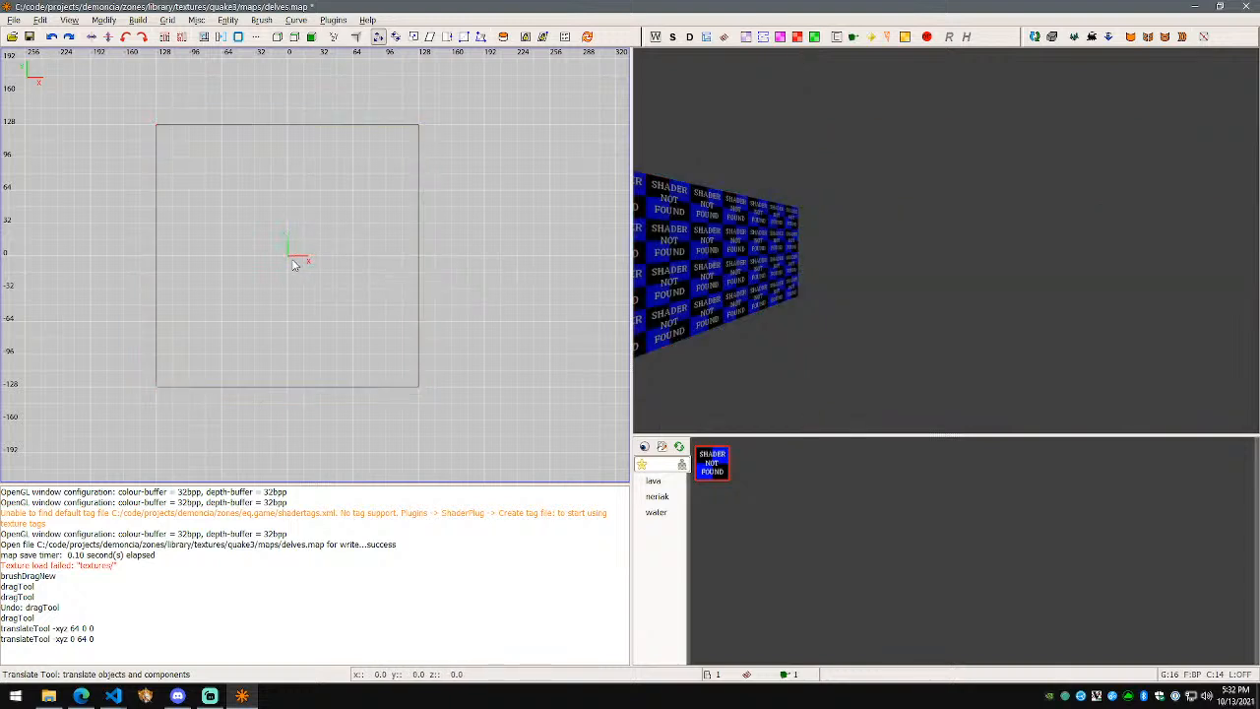
Step: Draw and delete a small test brush beside the block, then draw a 32x32 brush
mouse_move(468, 258)
mouse_down()
mouse_move(482, 271)
mouse_move(471, 277)
mouse_up()
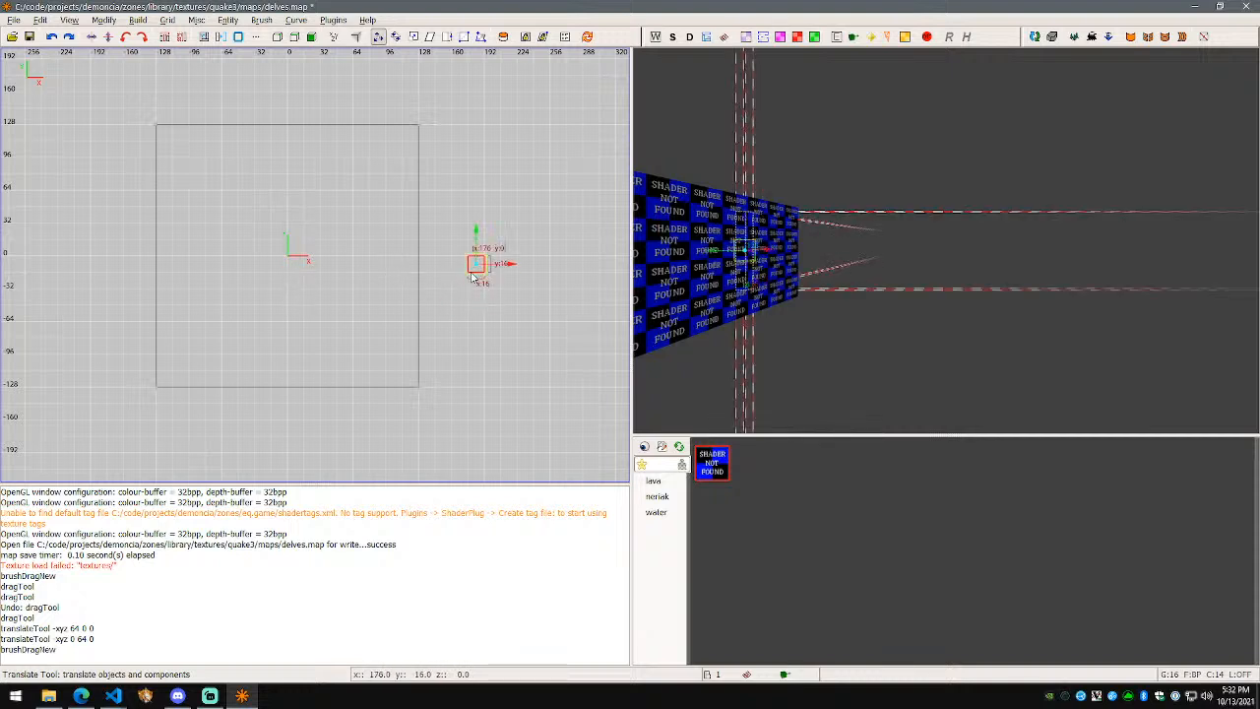
scroll(473, 298, up, 1)
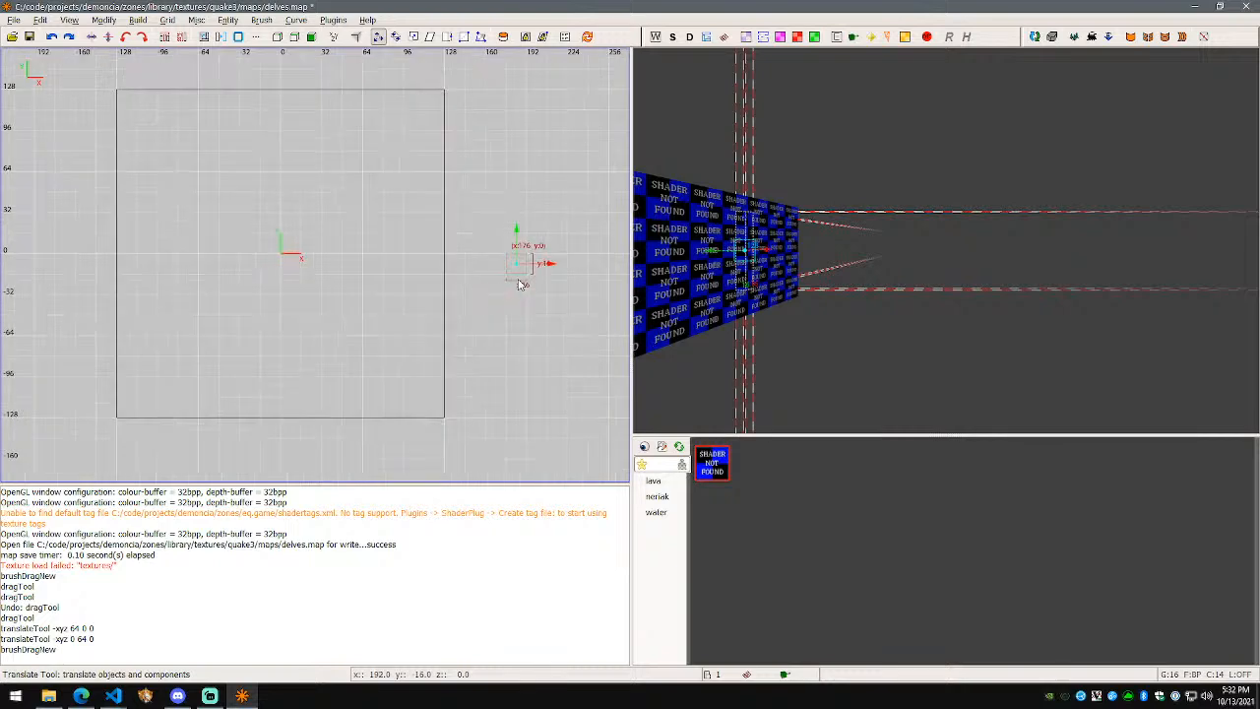
key(x)
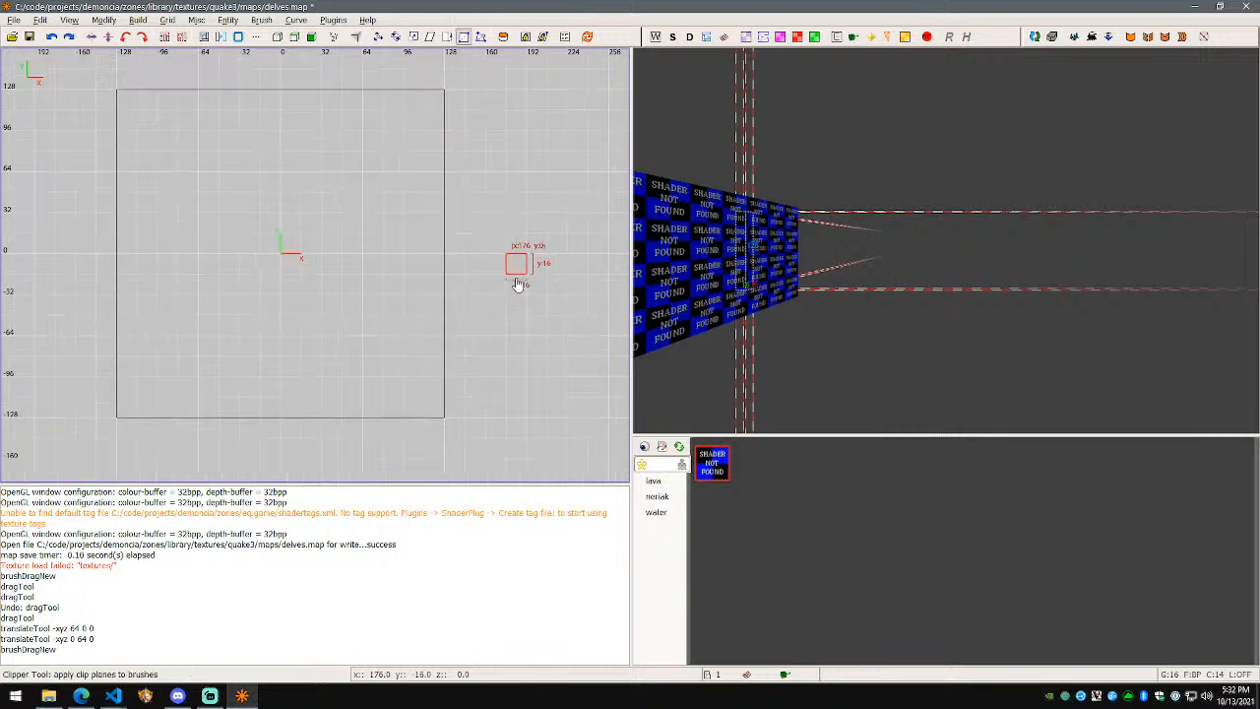
key(Delete)
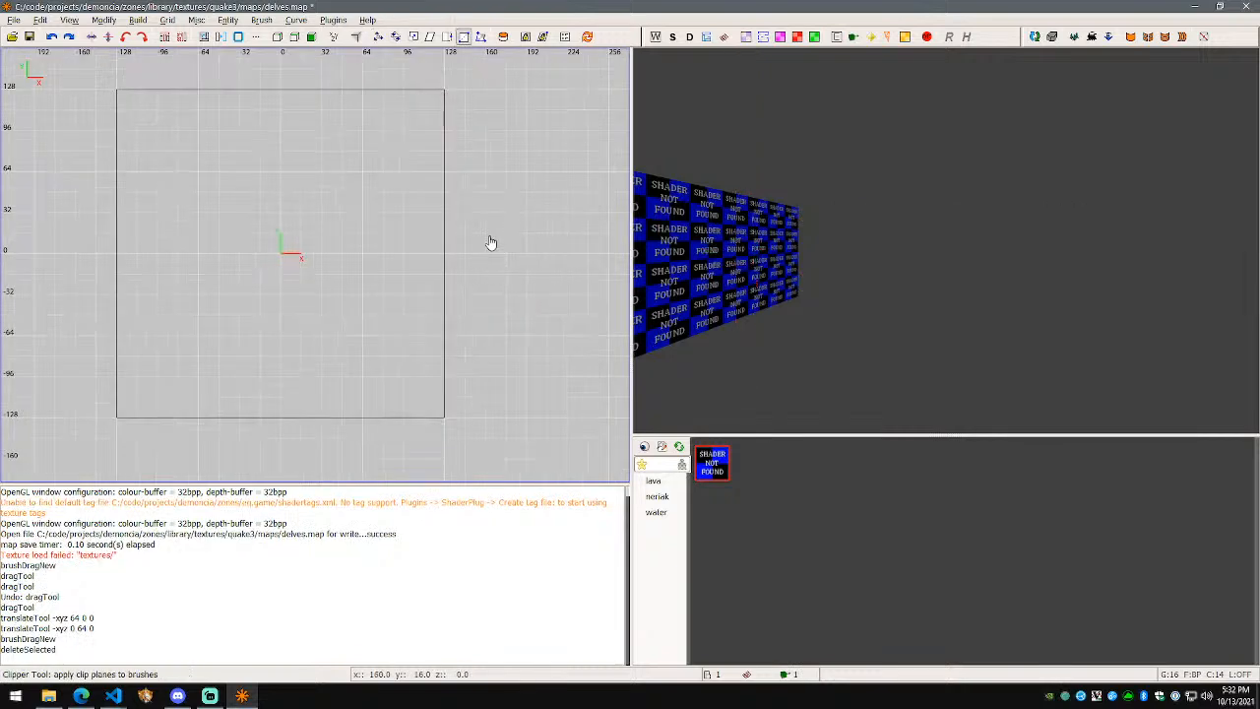
click(447, 37)
drag(487, 240, 522, 275)
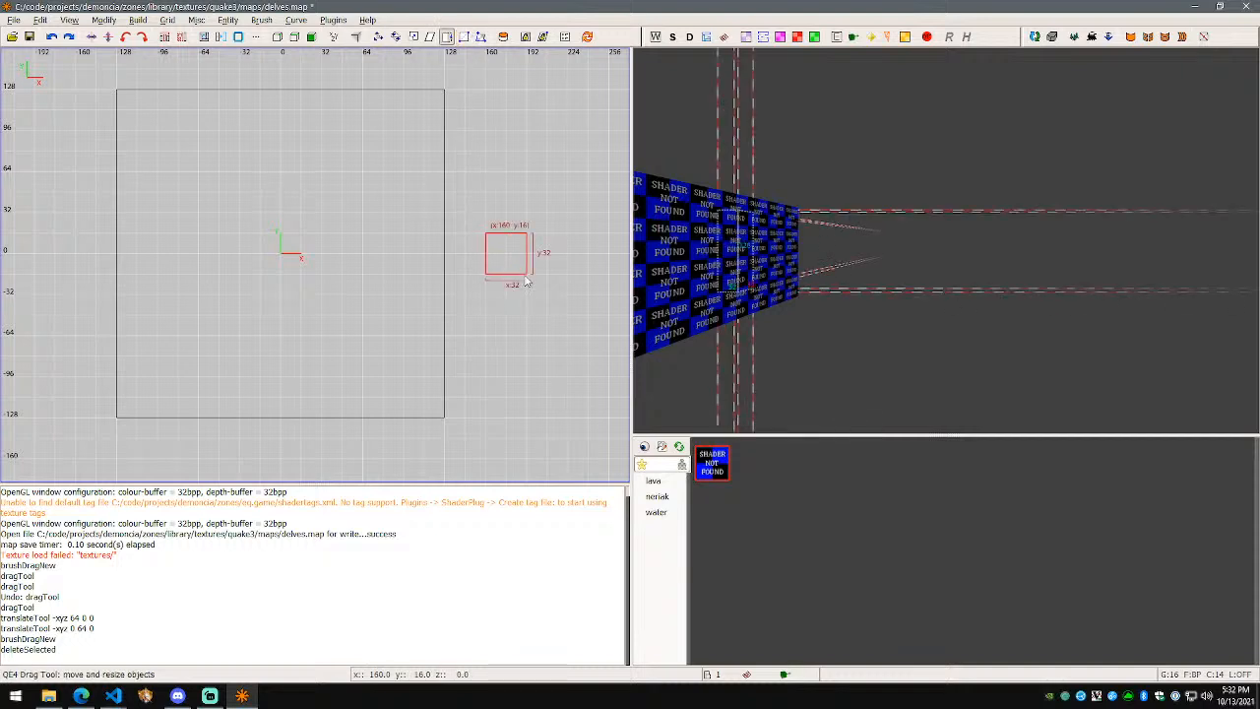
Step: Fly the 3D camera around the block, delete the 32x32 test brush, and save delves.map
right_click(725, 285)
scroll(946, 240, up, 5)
key(d)
key(s)
right_click(946, 240)
key(x)
key(z)
right_click(1012, 276)
right_click(946, 240)
right_drag(262, 244, 262, 243)
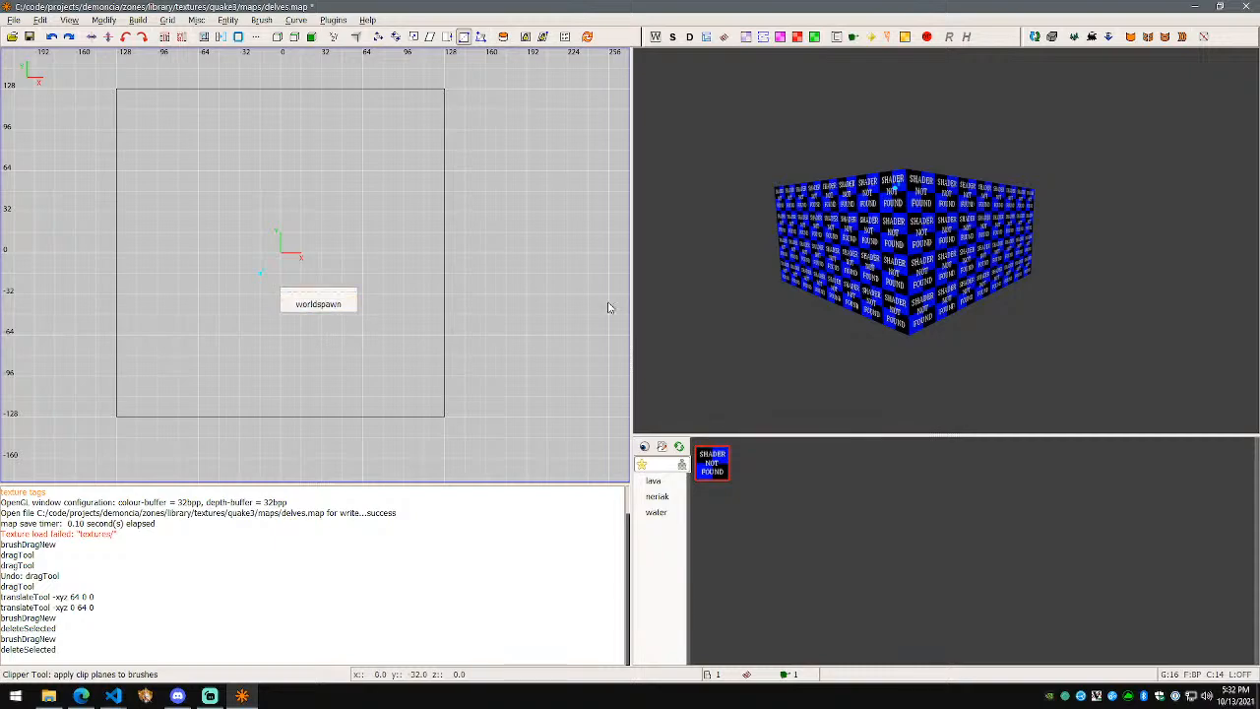
key(w)
key(s)
right_click(947, 240)
key(ctrl+s)
Step: In File Explorer, browse to C:\code\projects\demoncia\zones\games
click(113, 695)
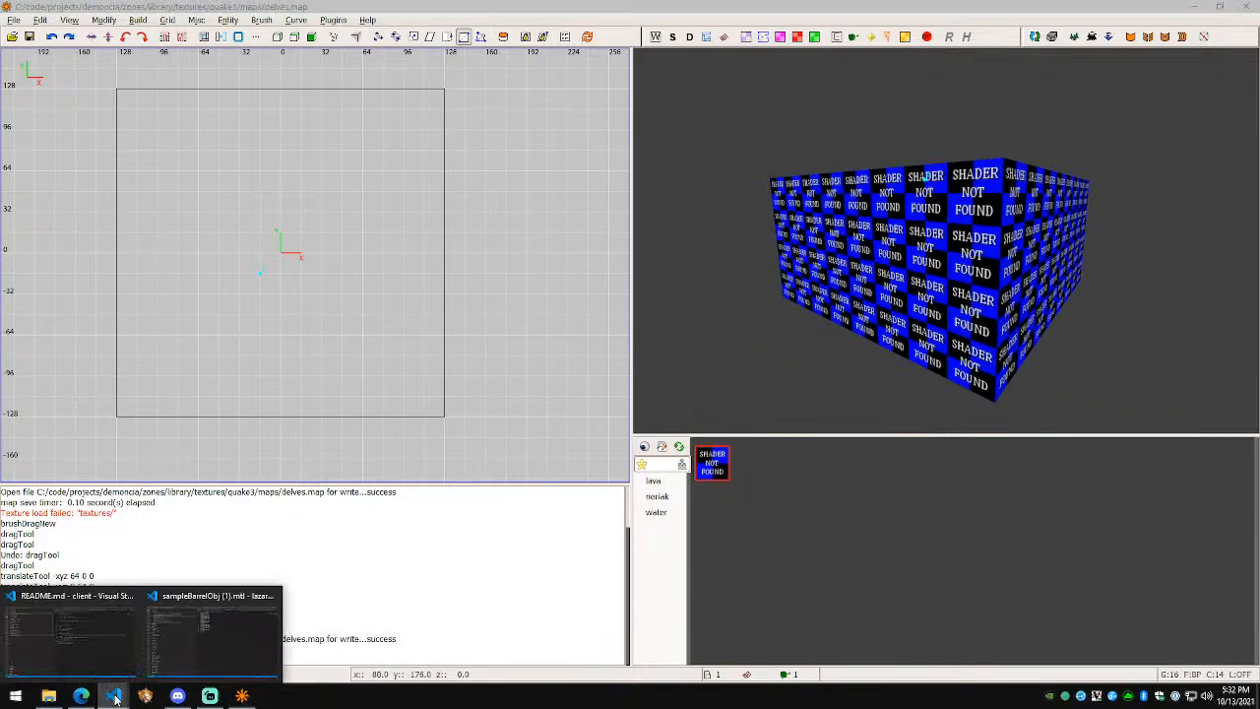
click(48, 695)
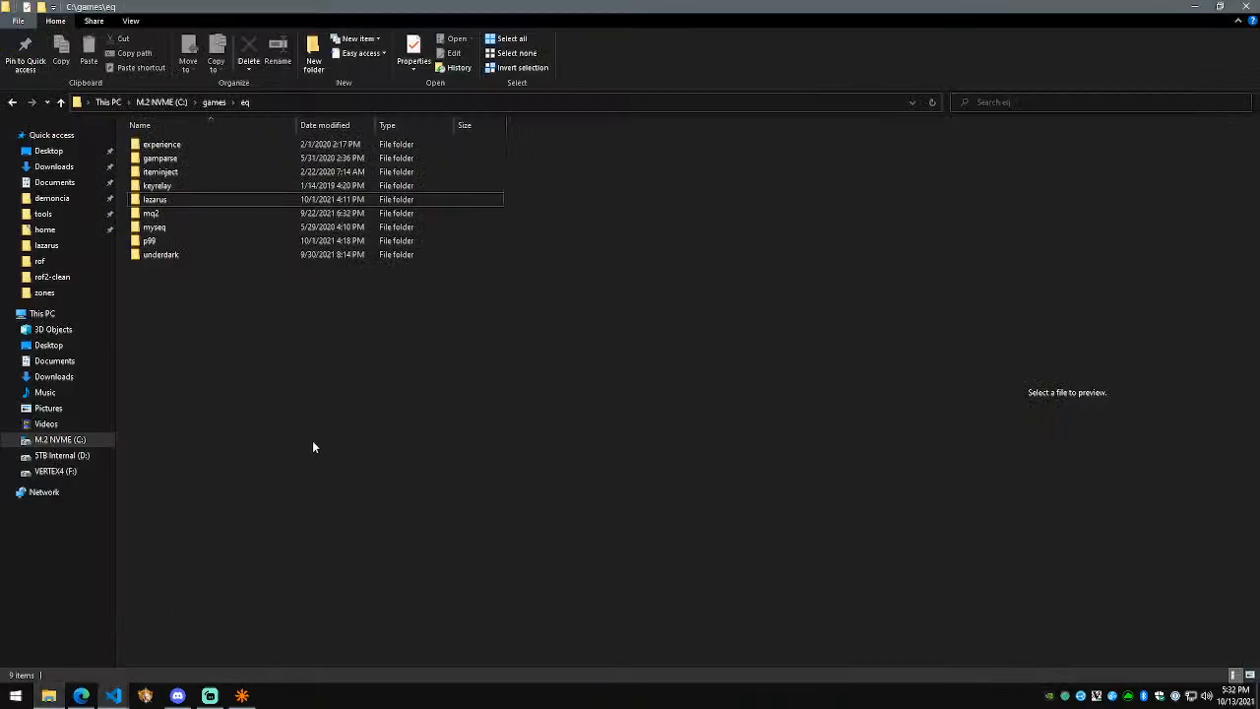
click(171, 104)
double_click(187, 239)
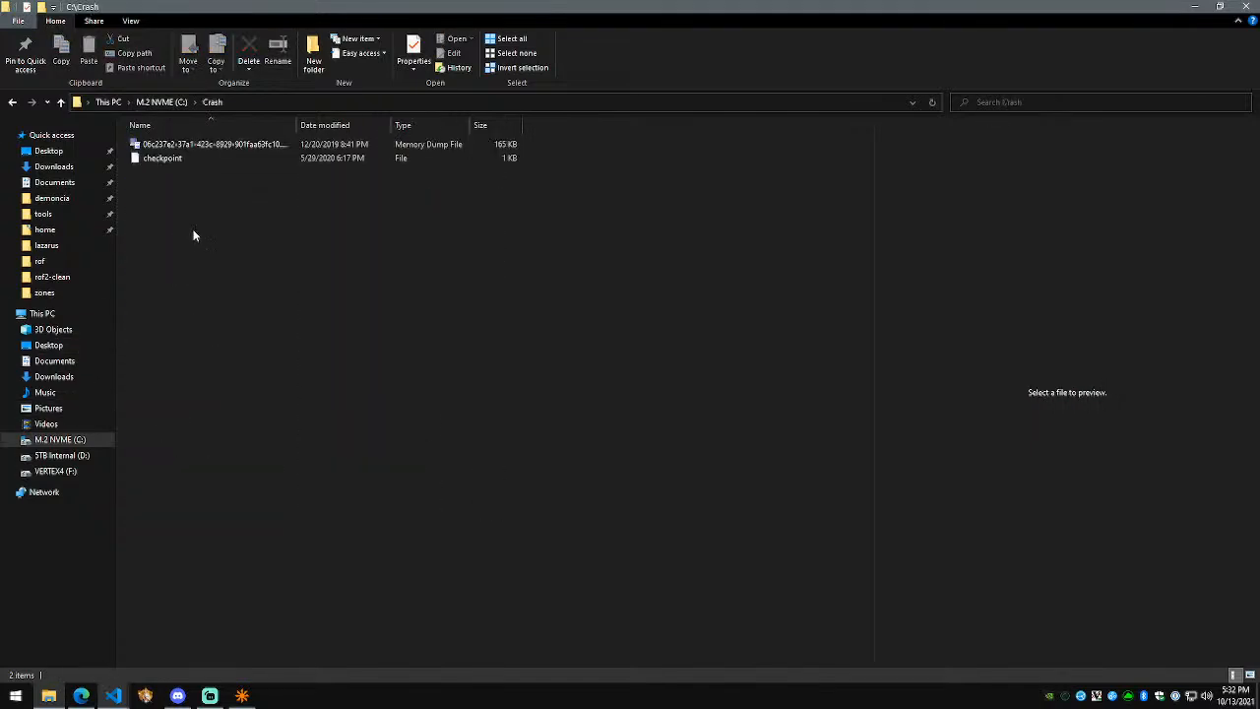
key(alt+Left)
double_click(183, 230)
key(Down)
key(Return)
key(Return)
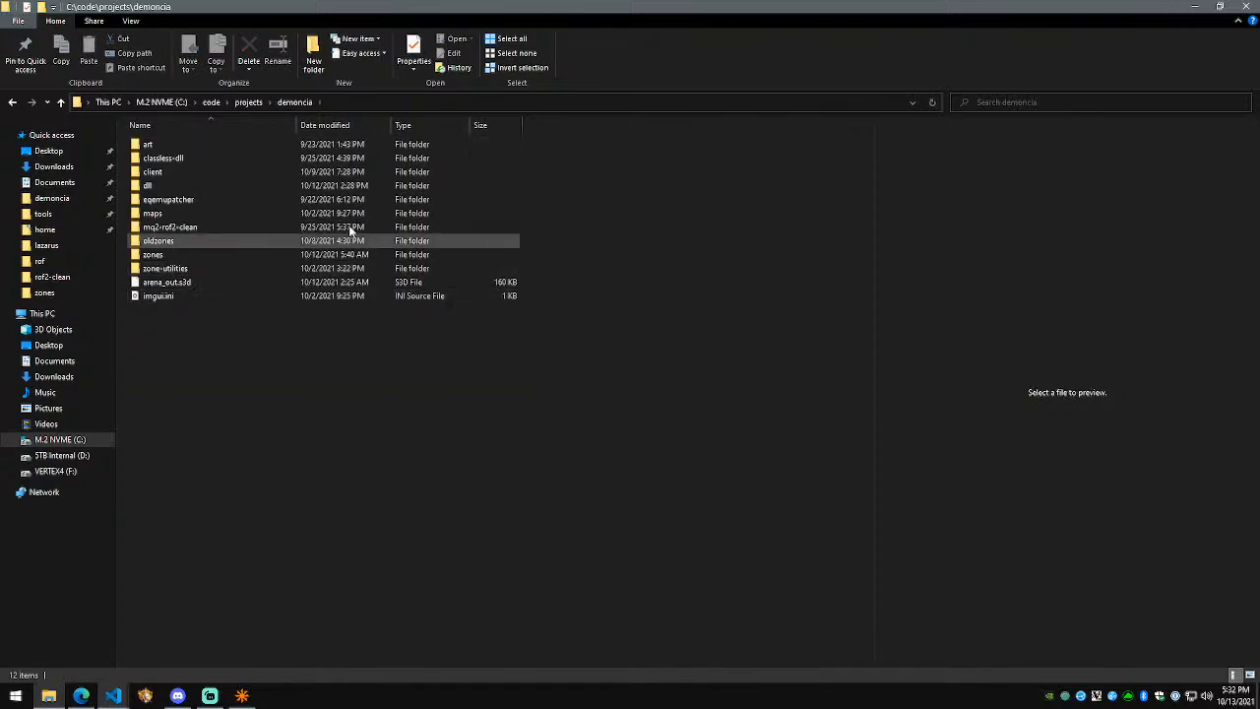
double_click(205, 251)
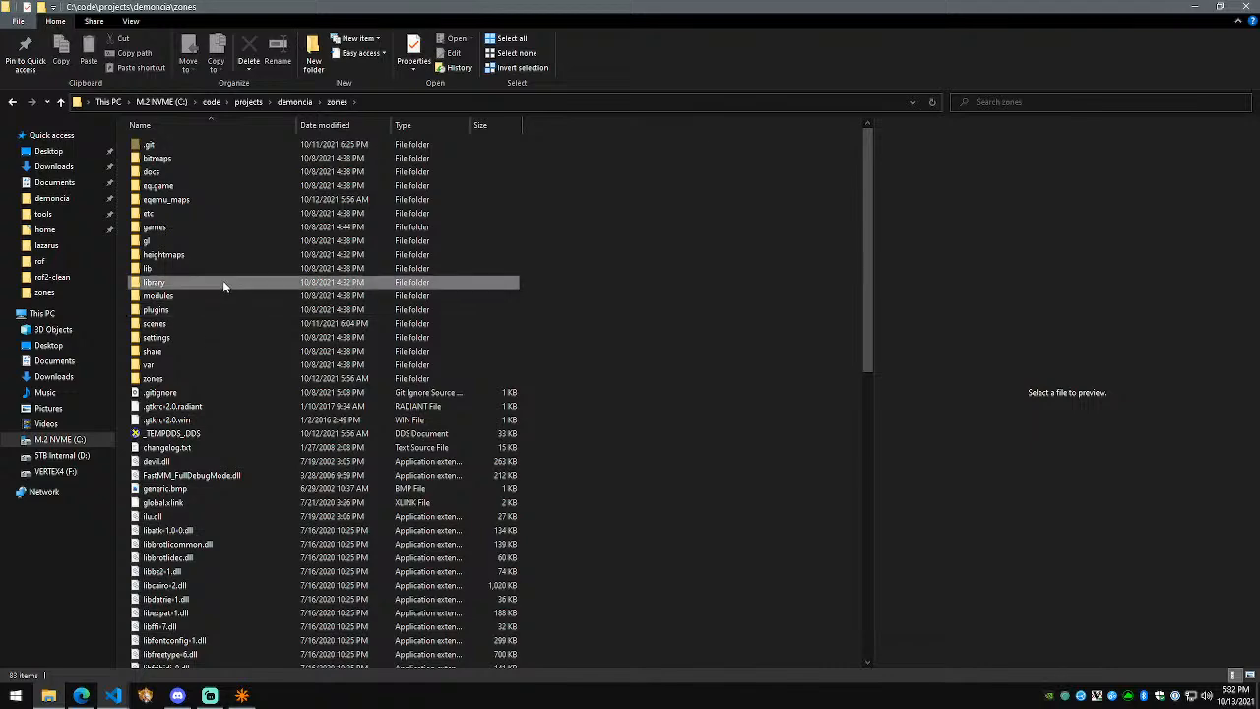
double_click(223, 281)
key(alt+Left)
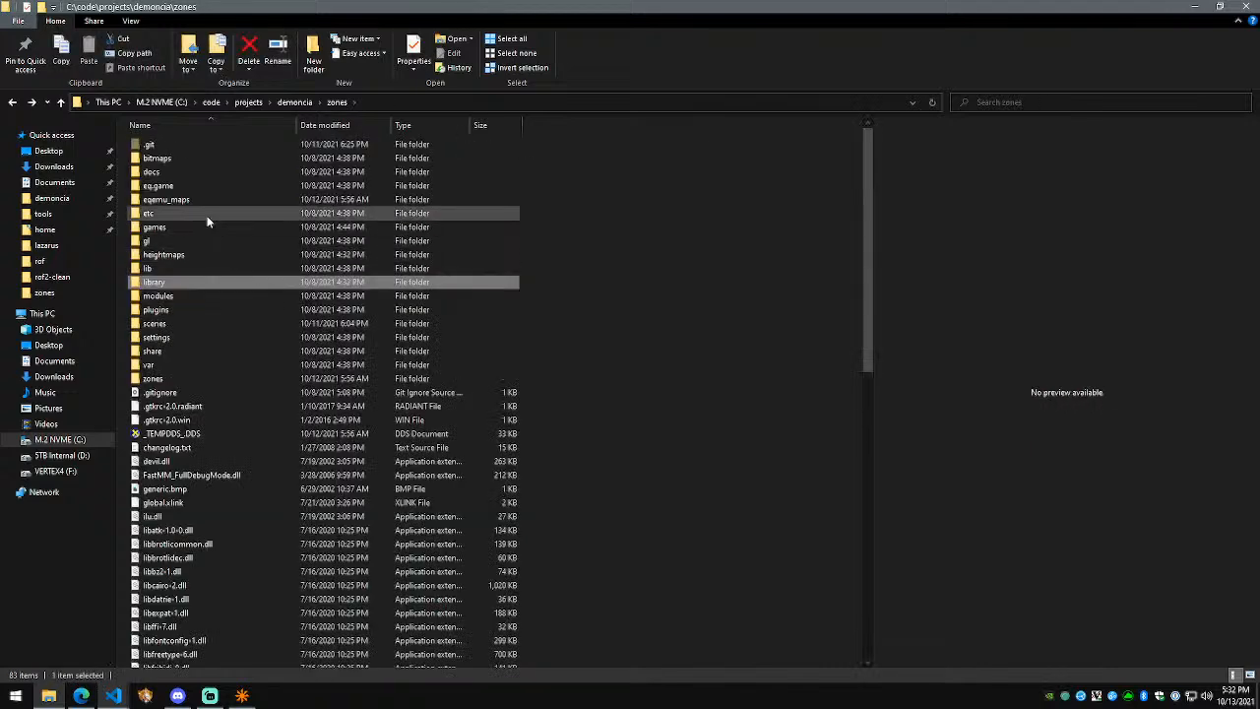
double_click(202, 224)
Step: Drag eq.game into VS Code, open the zones\eq.game folder, and start a second Explorer window
click(184, 154)
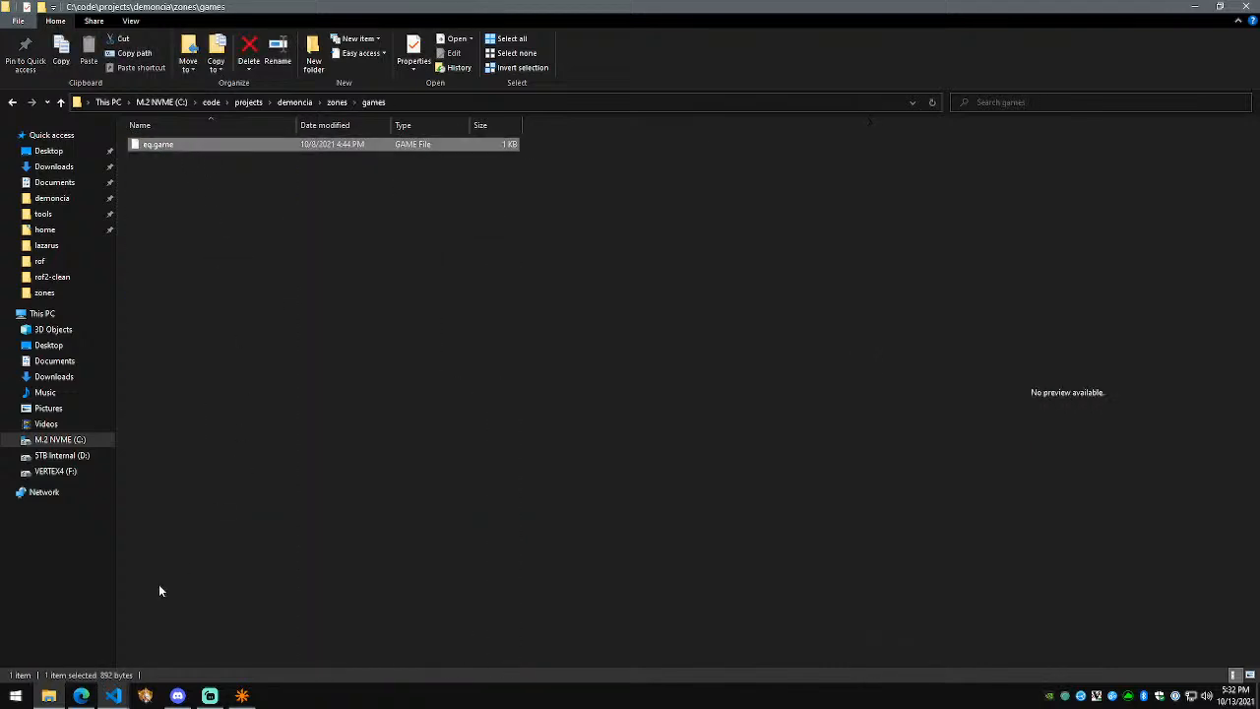
drag(146, 153, 701, 268)
key(alt+Tab)
key(alt+Up)
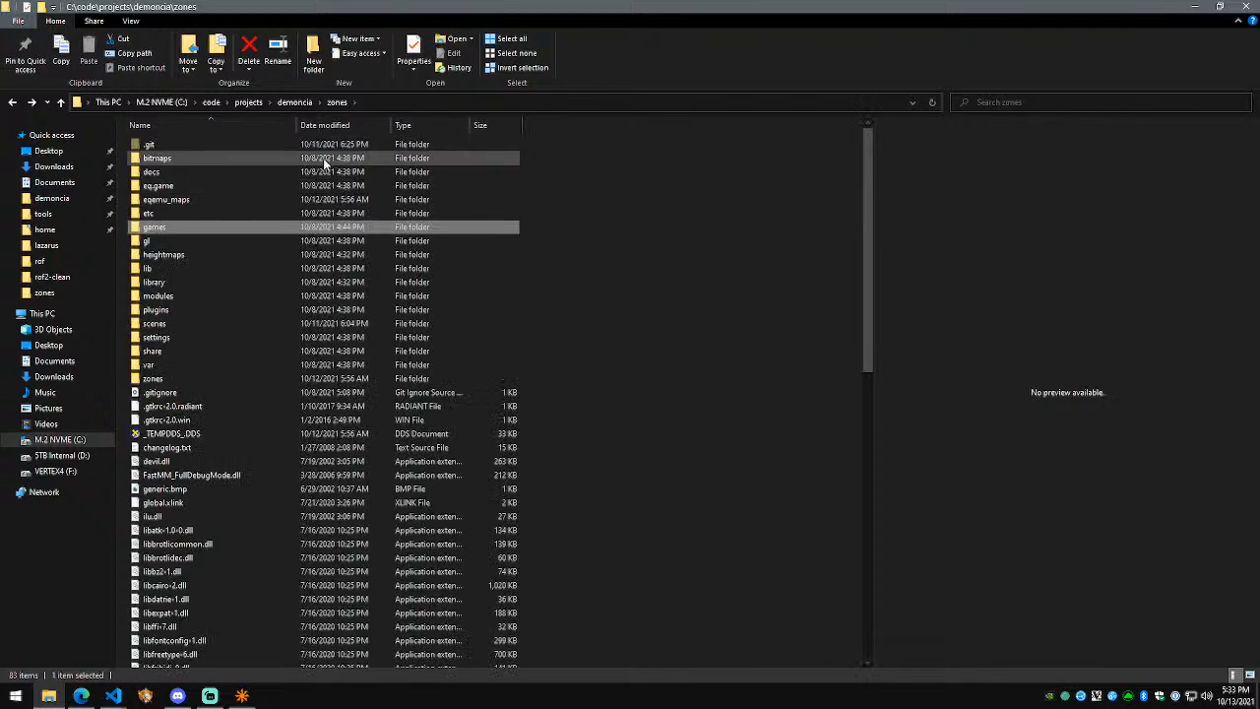
double_click(275, 181)
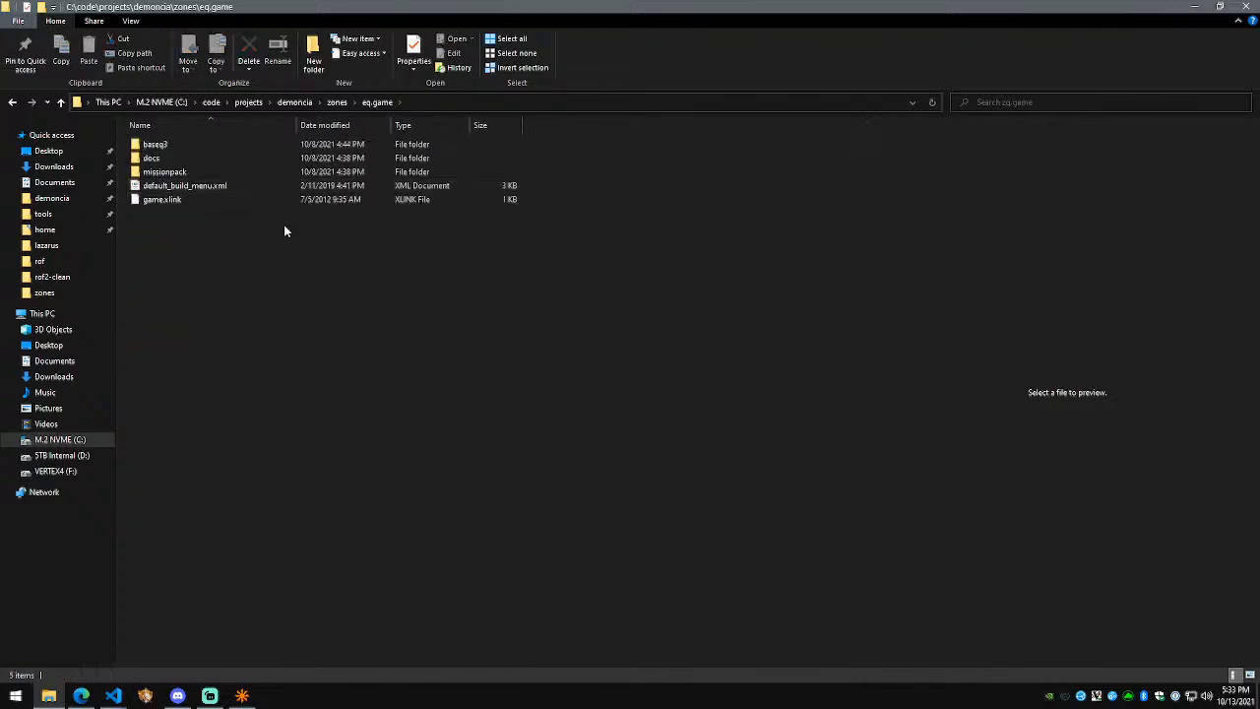
key(super+e)
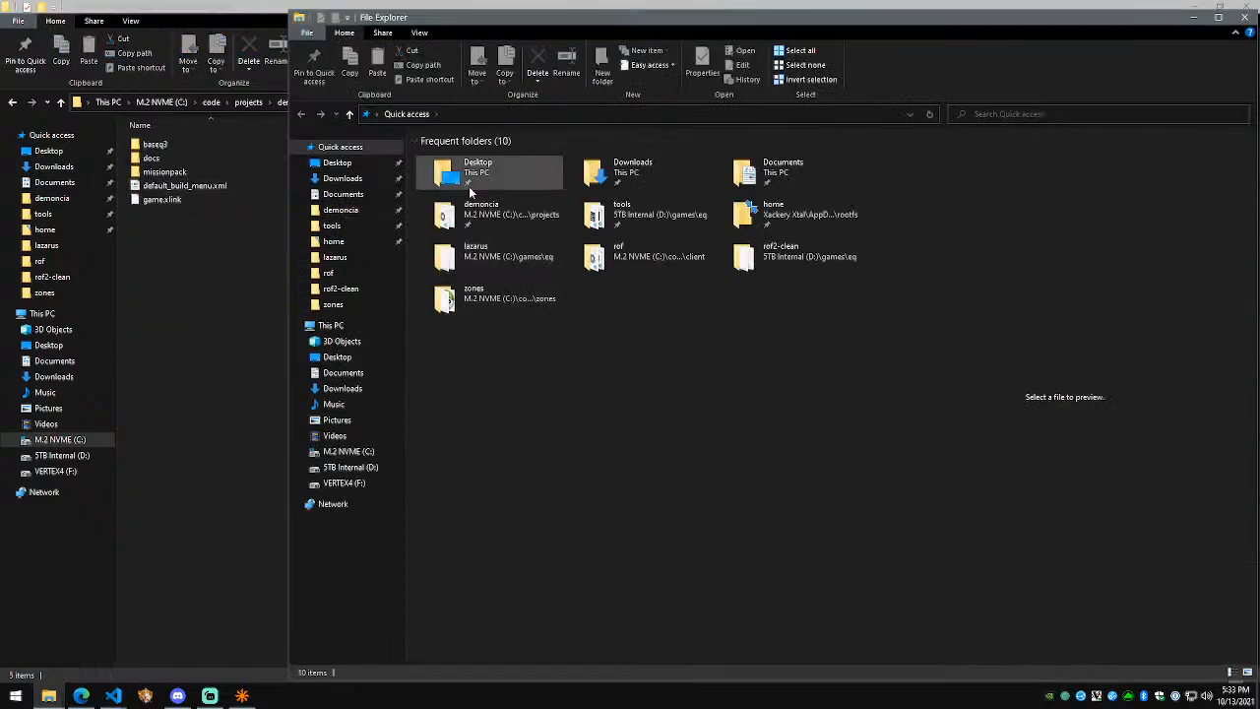
Step: Open NetRadiant's bundled Q3.game folder under D:\games\eq\tools\netradiant\netradiant-custom-20210105
click(460, 114)
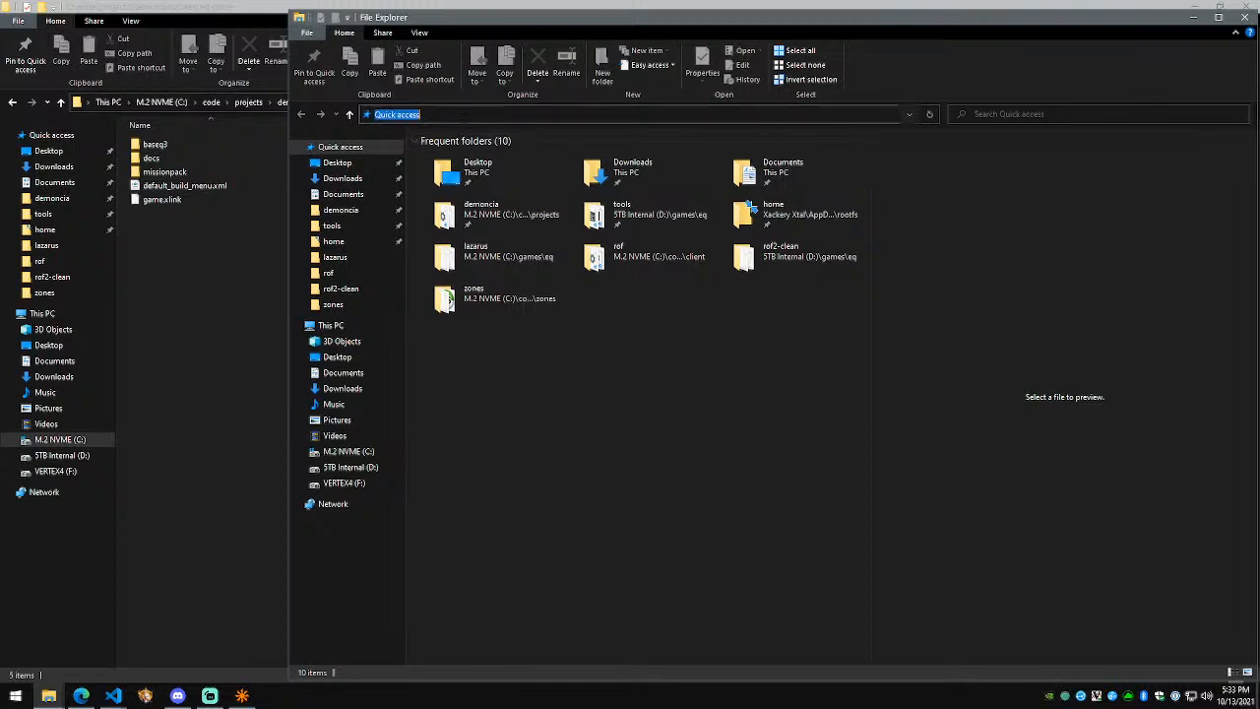
text(d:\games\eq\tools)
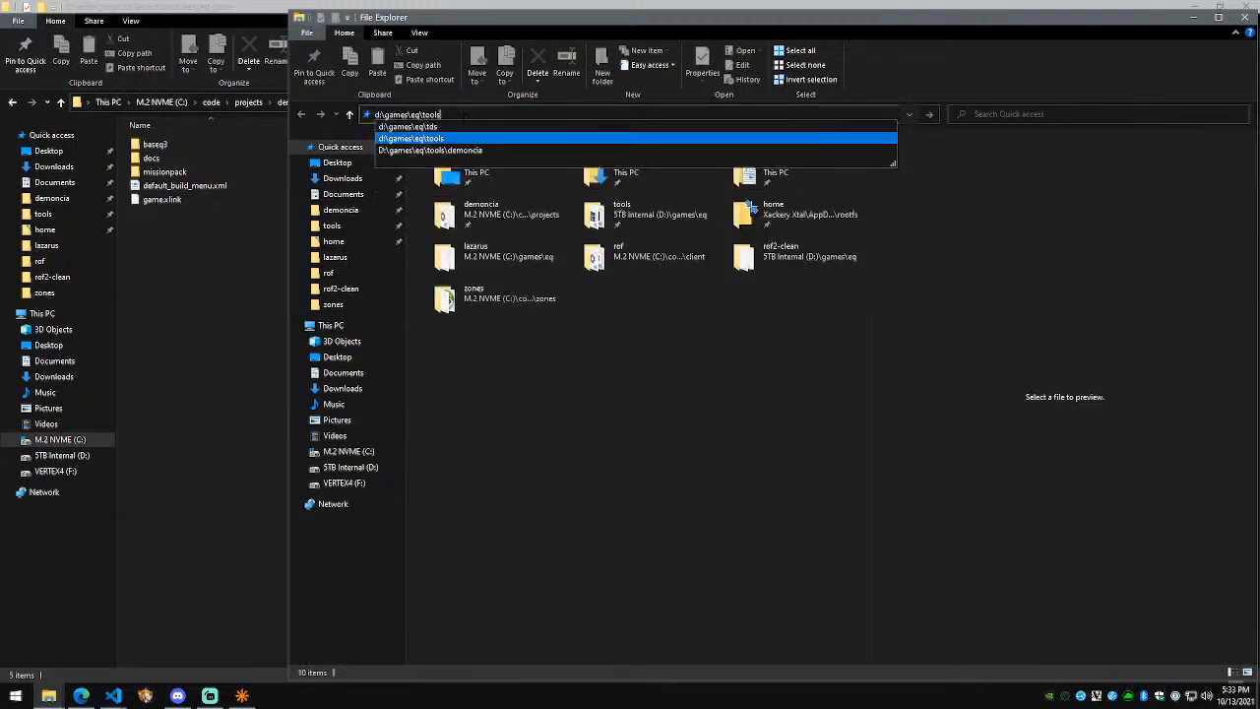
key(Return)
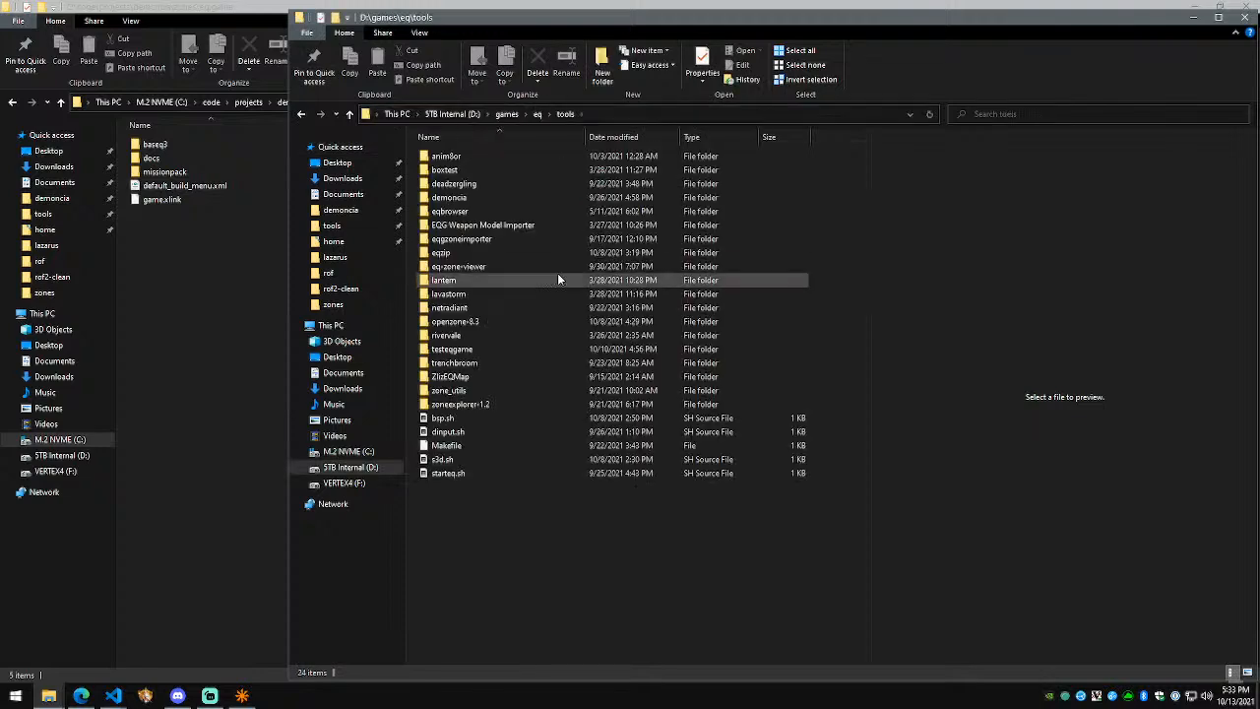
click(489, 296)
double_click(491, 307)
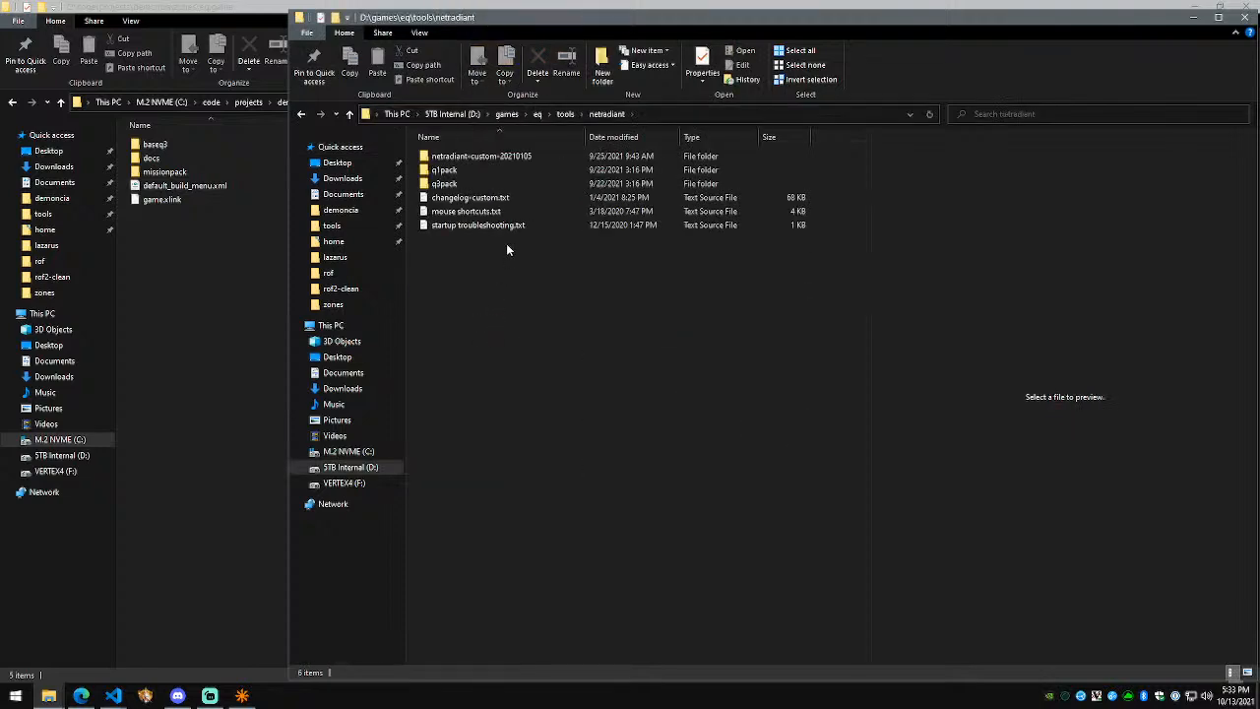
double_click(530, 158)
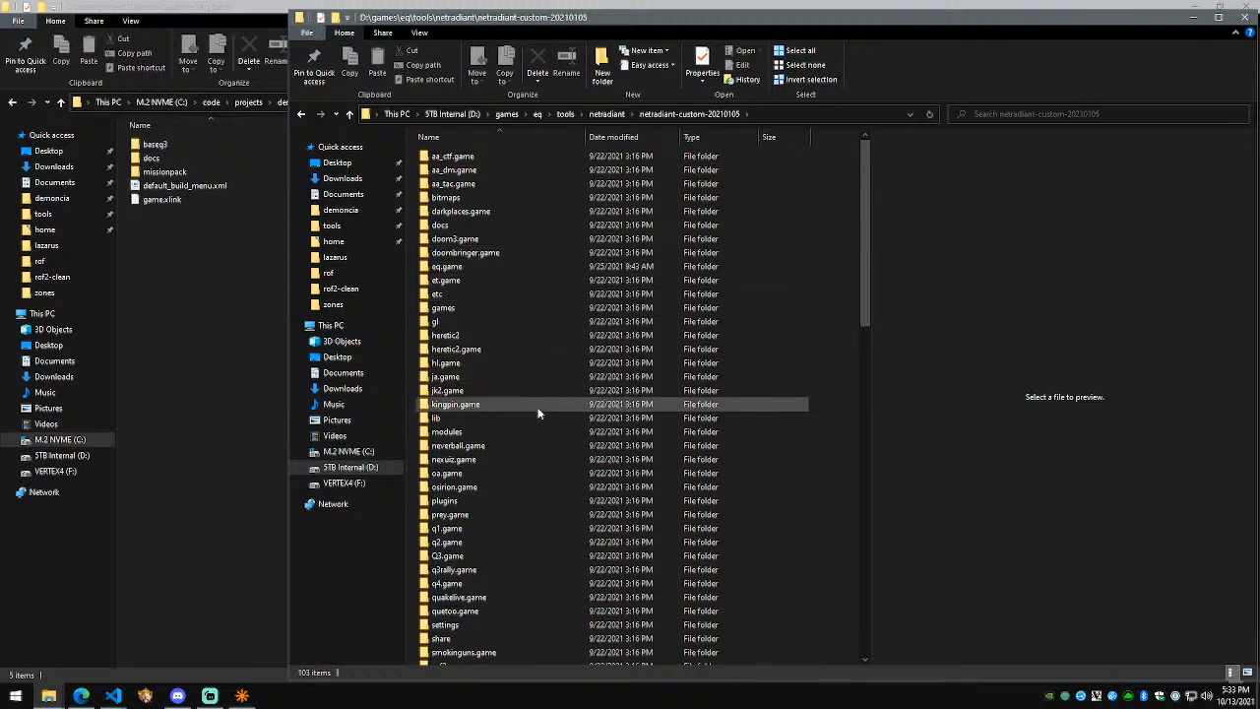
double_click(473, 556)
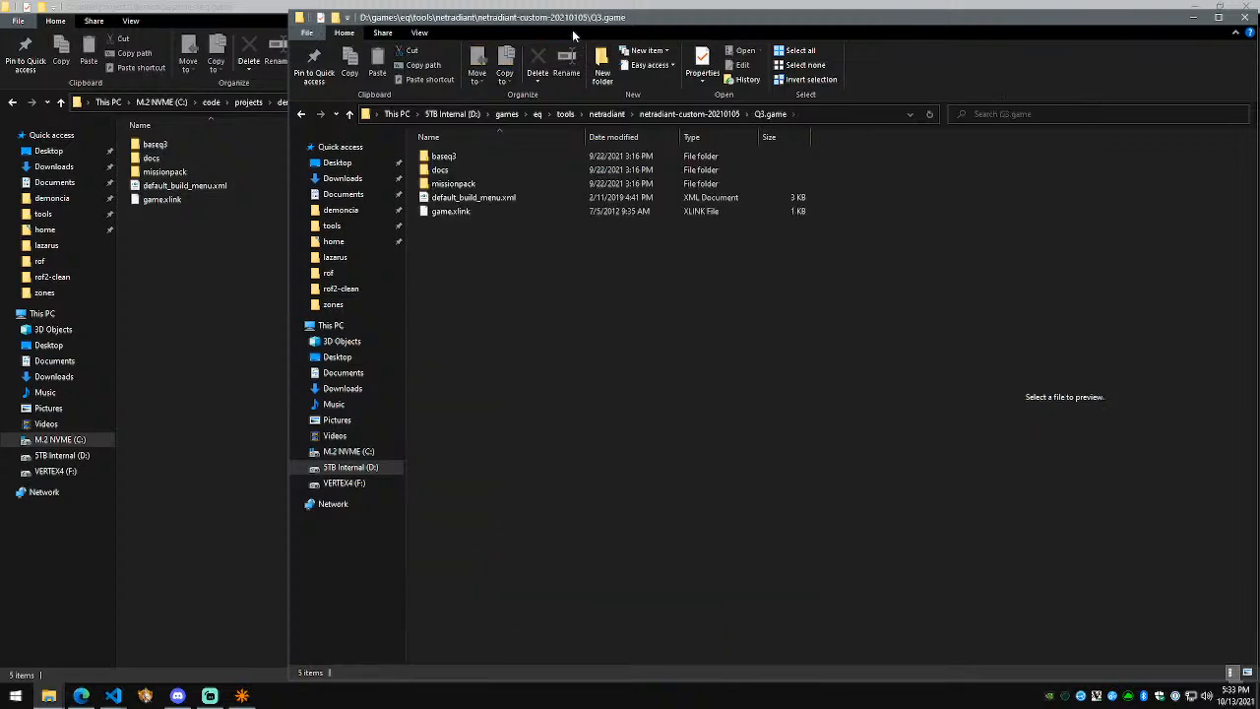
Step: Place the two Explorer windows side by side and browse netradiant-custom-20210105's game folders
drag(574, 21, 748, 42)
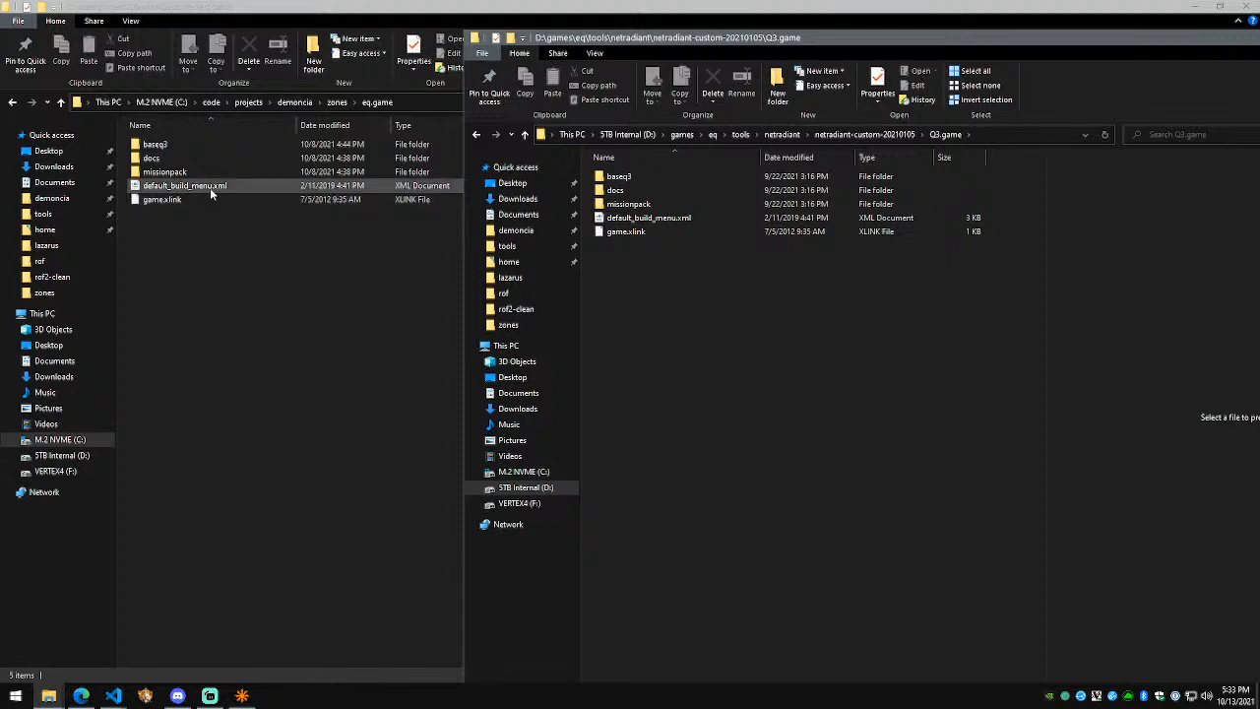
key(alt+Up)
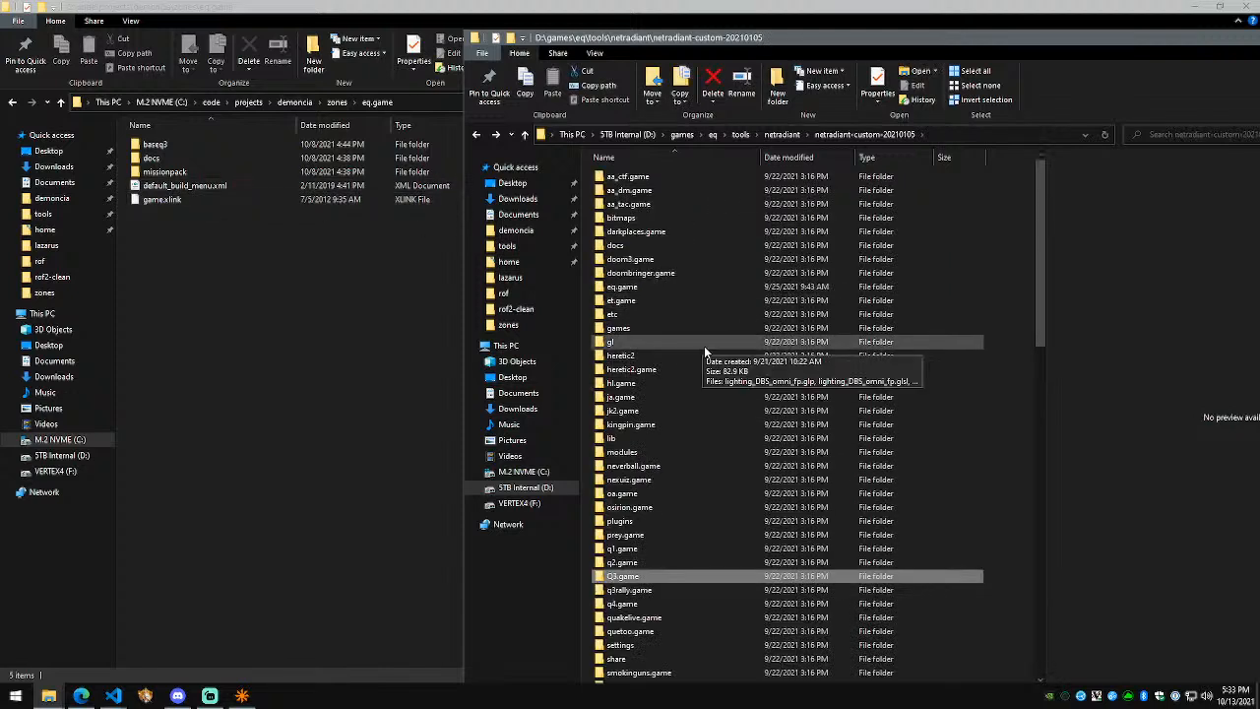
scroll(703, 345, down, 6)
key(Down)
scroll(711, 374, up, 6)
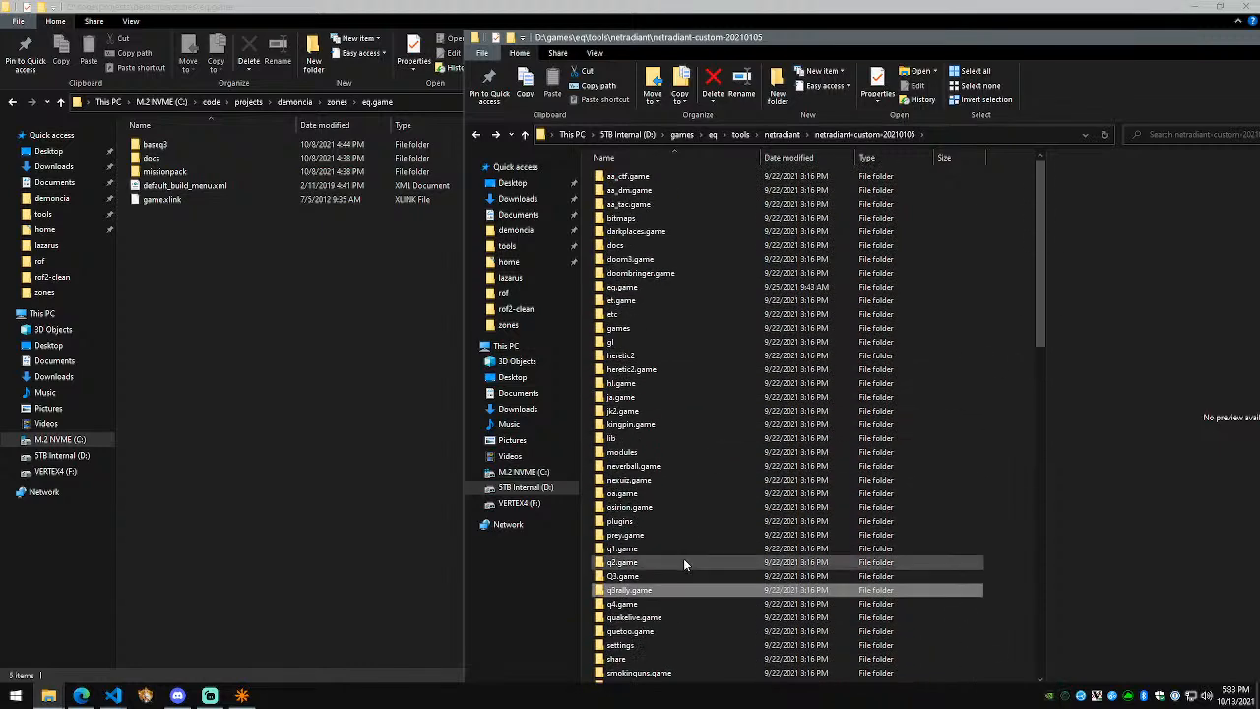
Step: Open baseq3 in the project's eq.game and drag entities.ent into Visual Studio Code
click(252, 430)
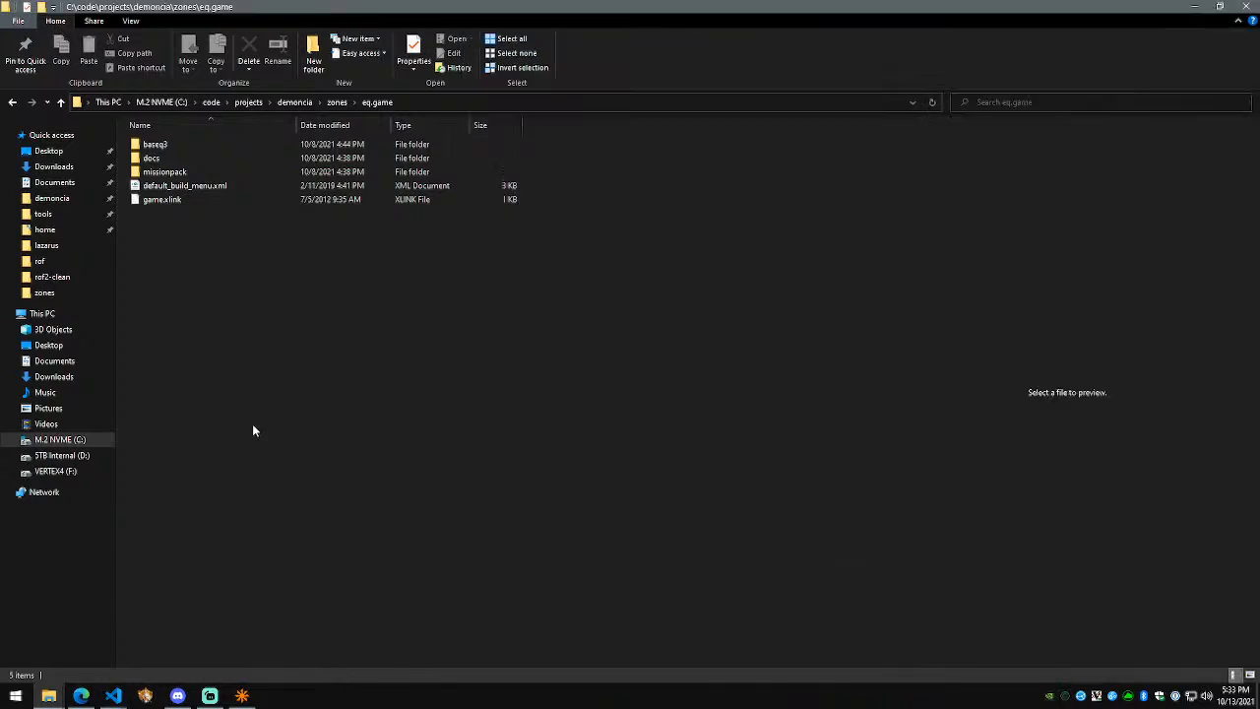
double_click(156, 146)
drag(167, 172, 666, 290)
key(alt+Tab)
scroll(847, 374, down, 4)
click(803, 389)
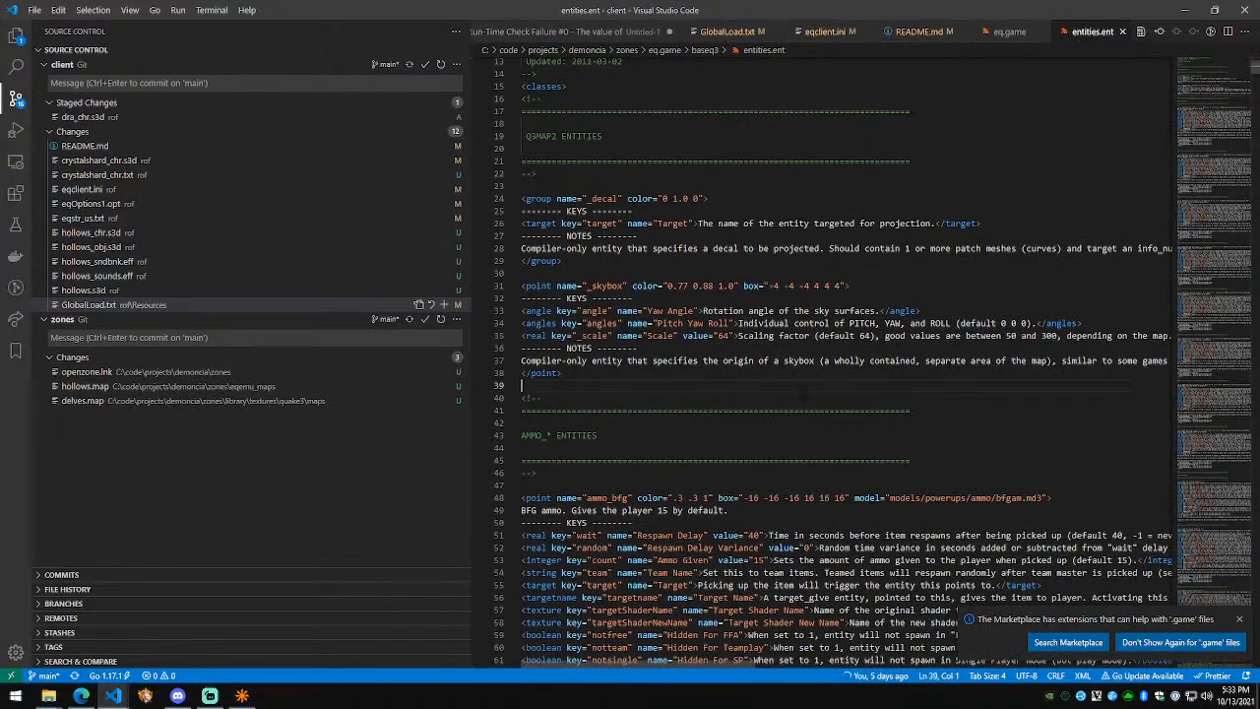
key(ctrl+f)
text(info_)
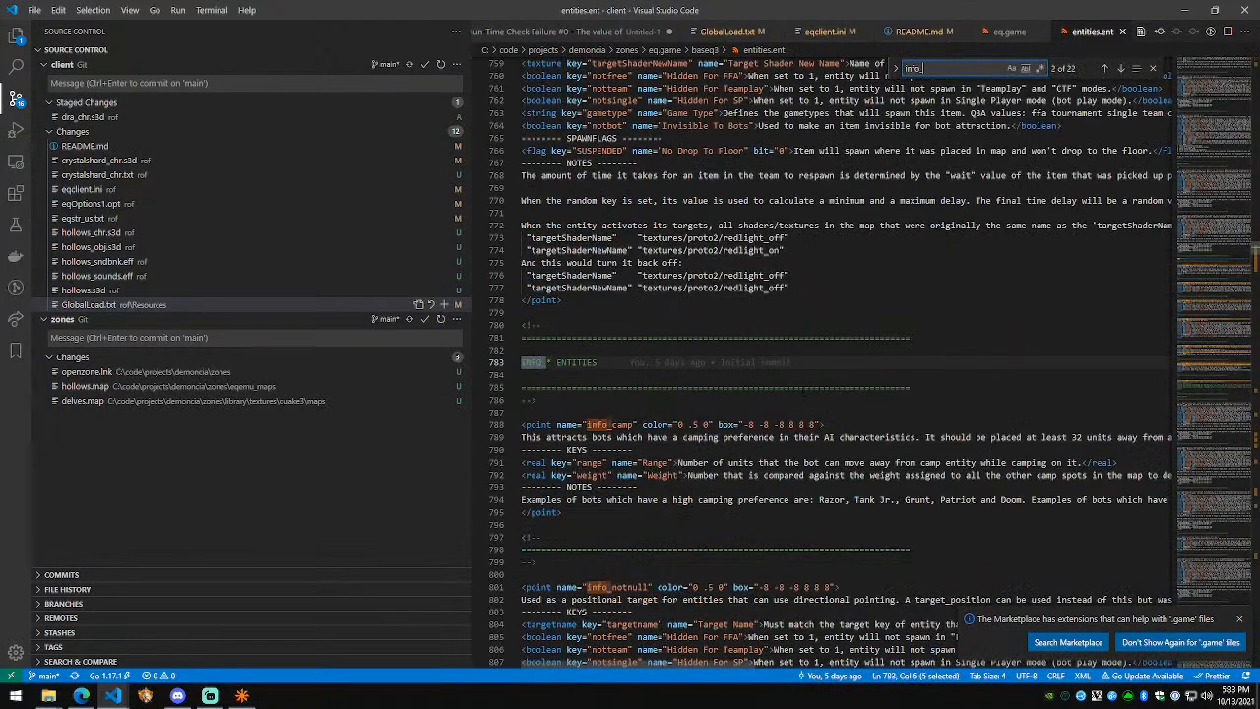
key(ctrl+a)
key(BackSpace)
text(spawn)
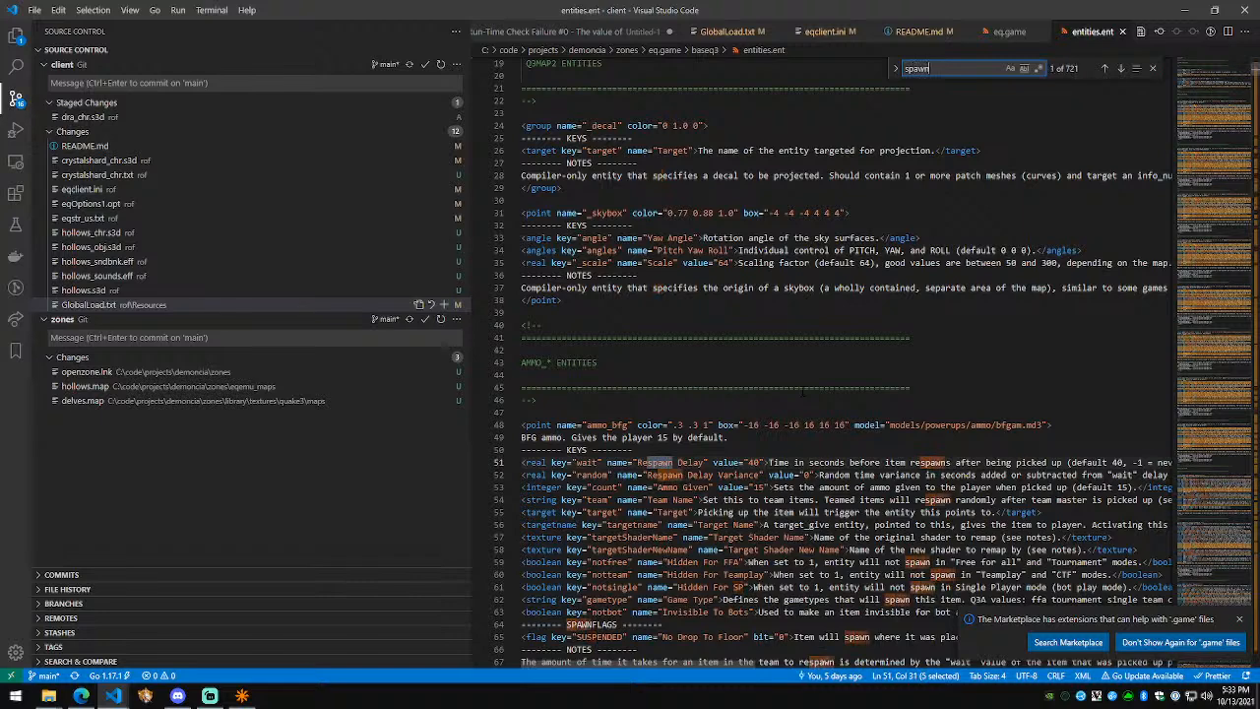
key(ctrl+a)
text(info)
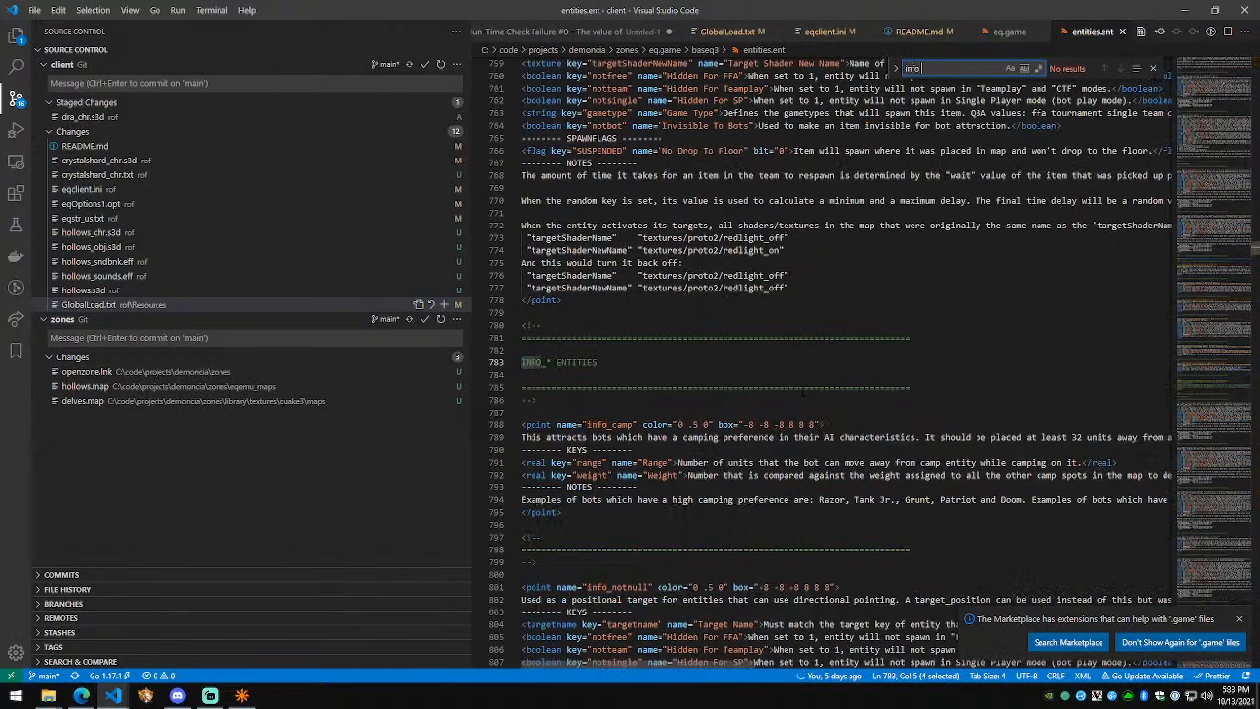
key(ctrl+a)
key(BackSpace)
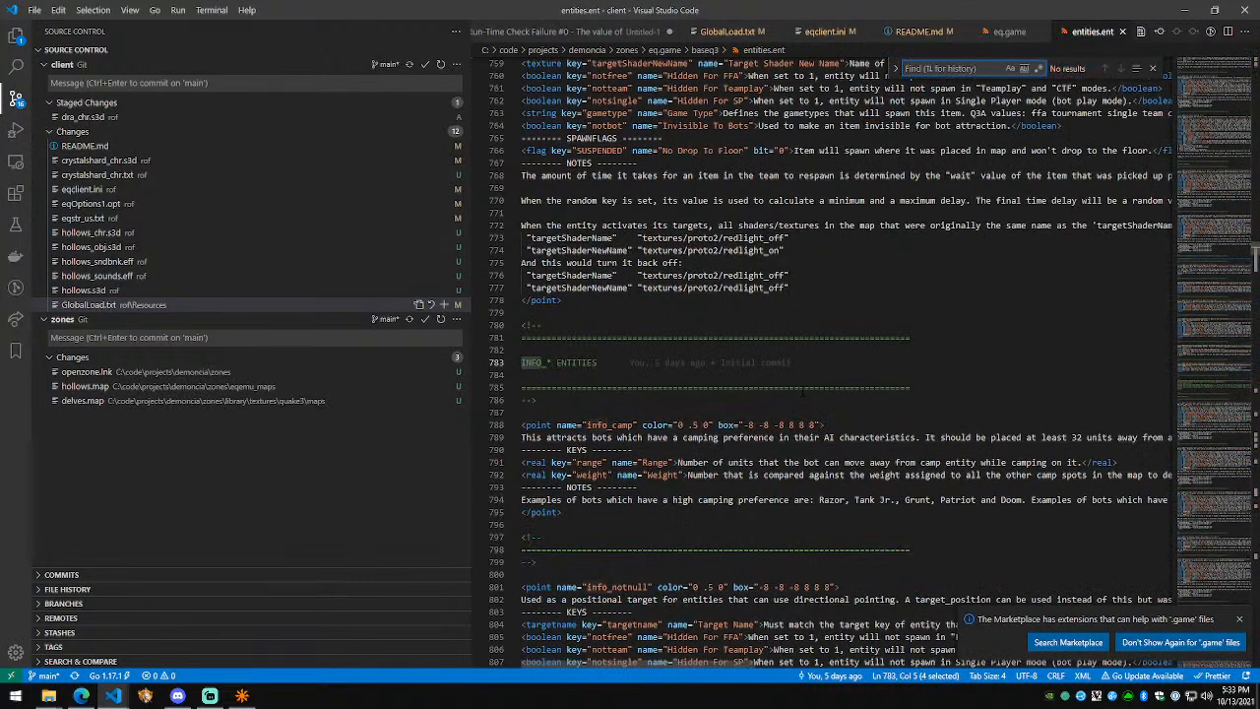
text(dm_s)
key(ctrl+a)
key(BackSpace)
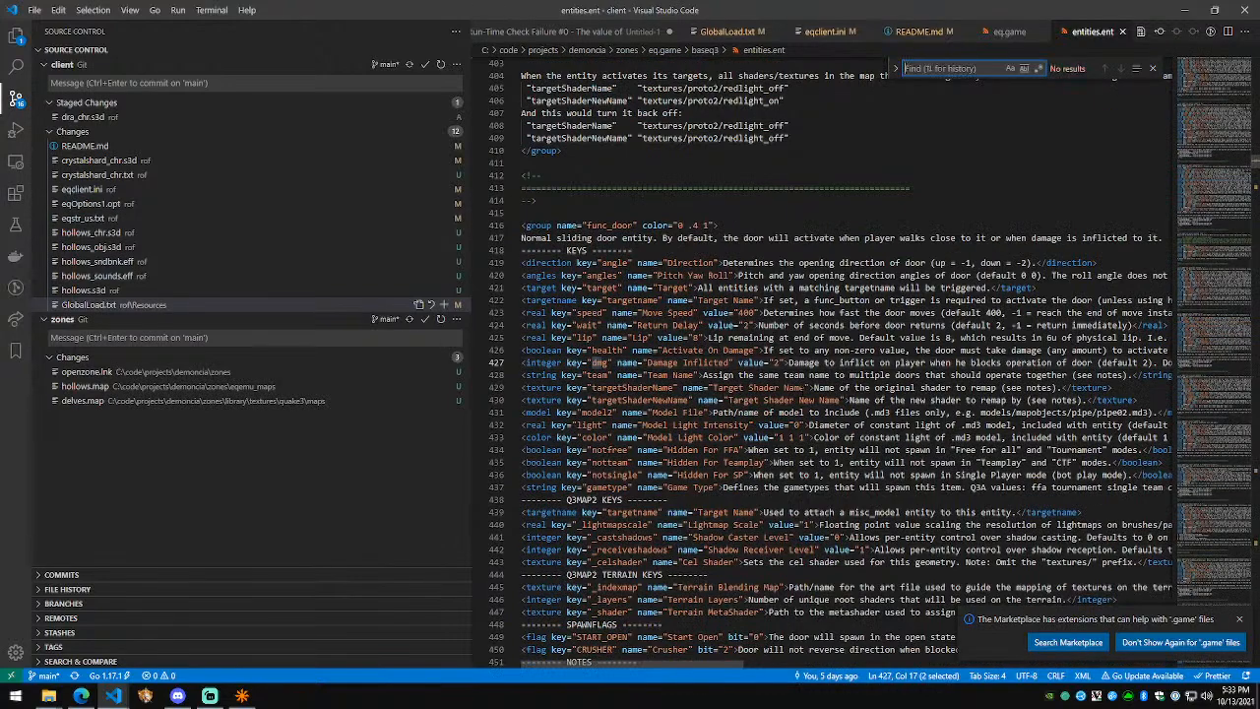
text(deathmatch)
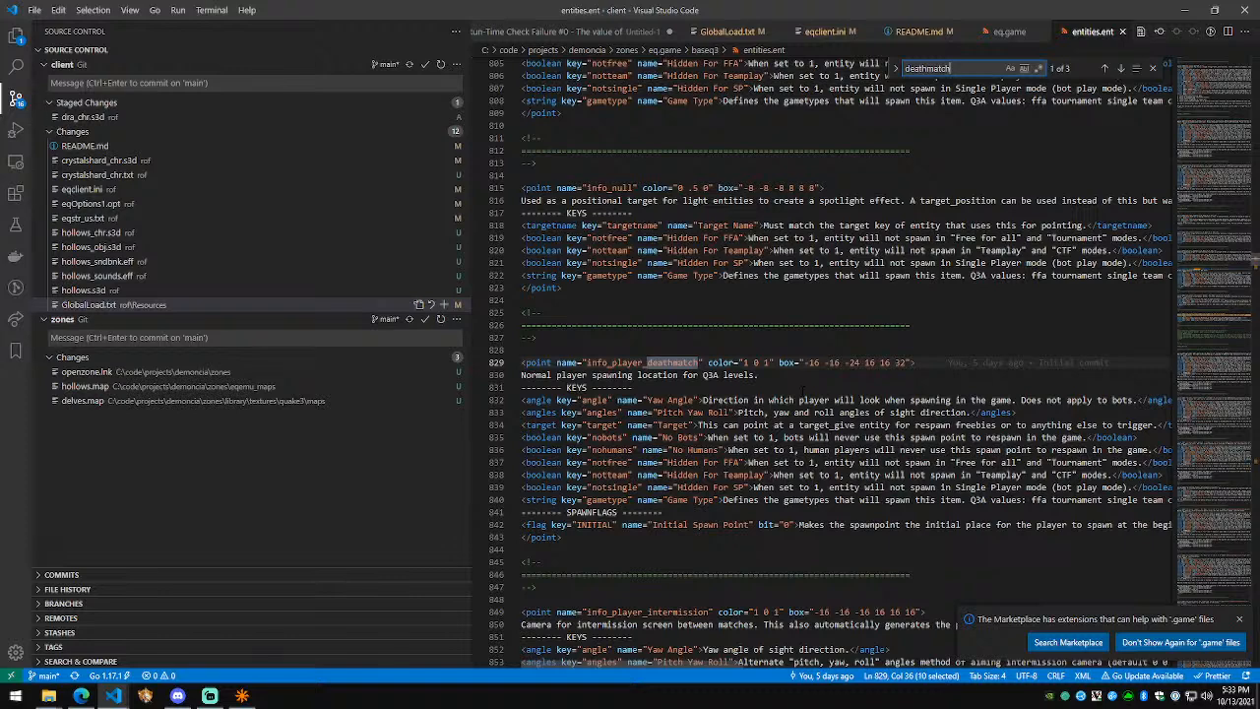
click(700, 351)
click(604, 375)
click(766, 374)
click(667, 375)
click(647, 363)
double_click(538, 362)
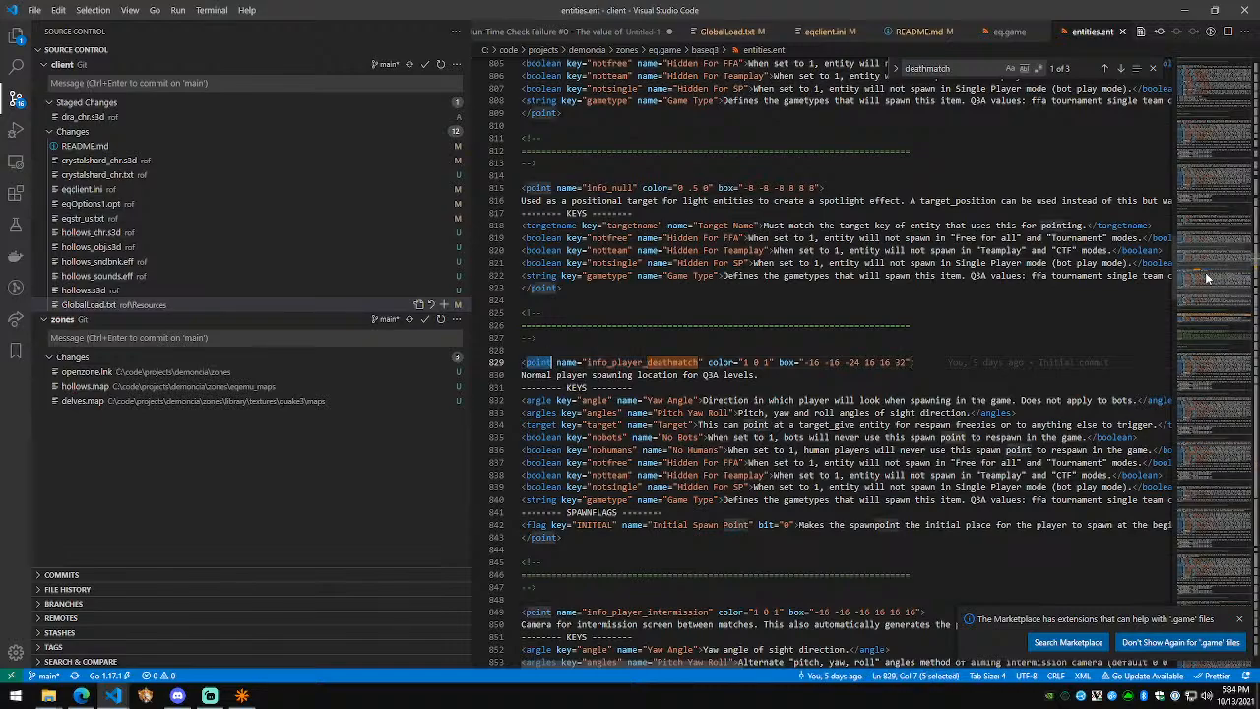
drag(1210, 286, 1191, 77)
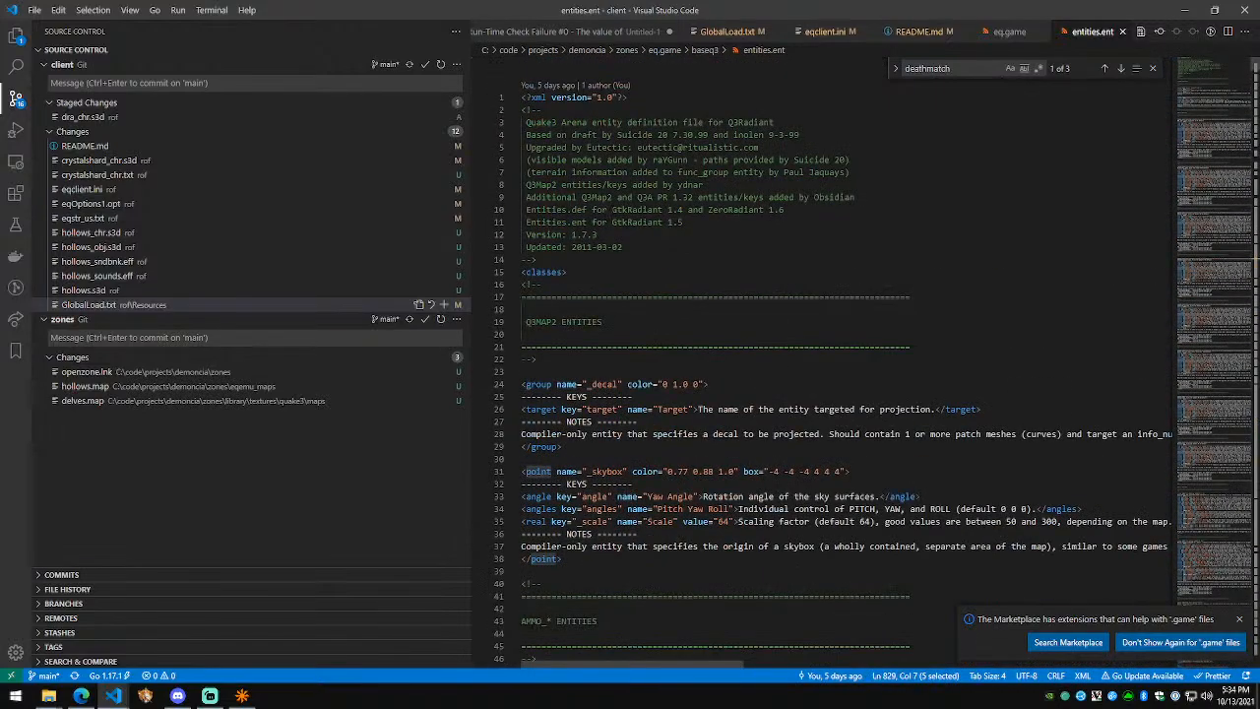
scroll(593, 287, down, 1)
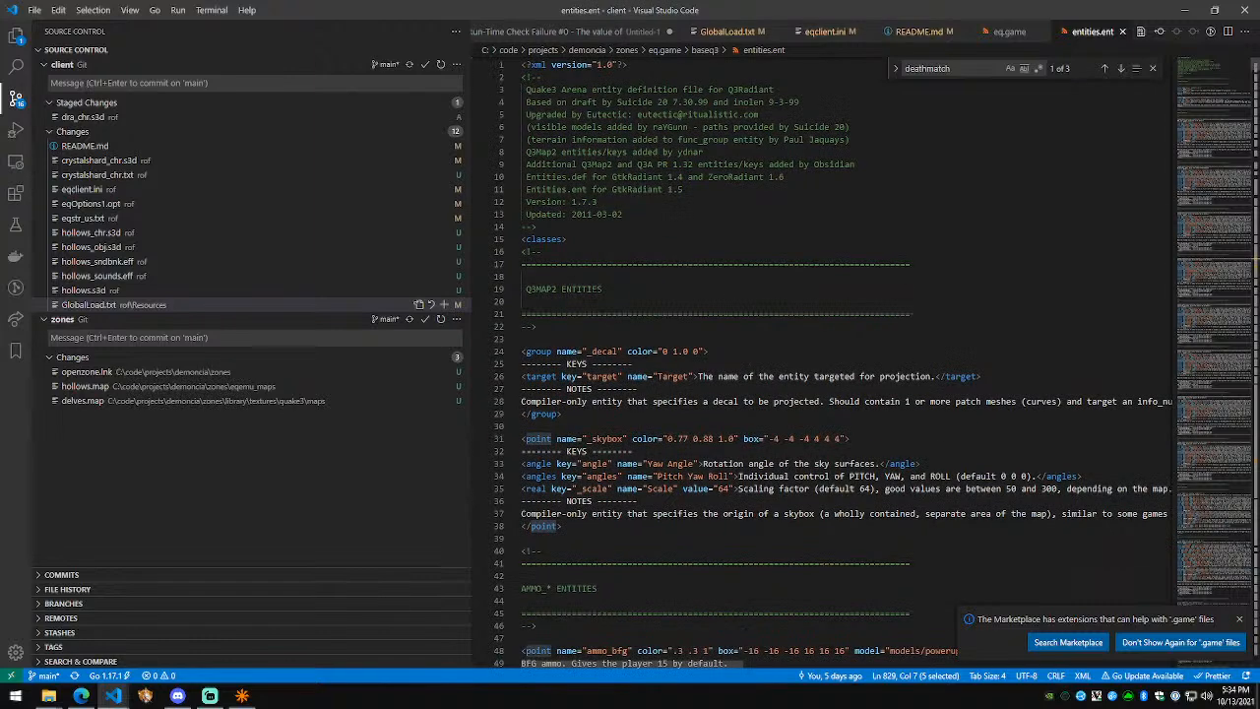
scroll(832, 363, up, 1)
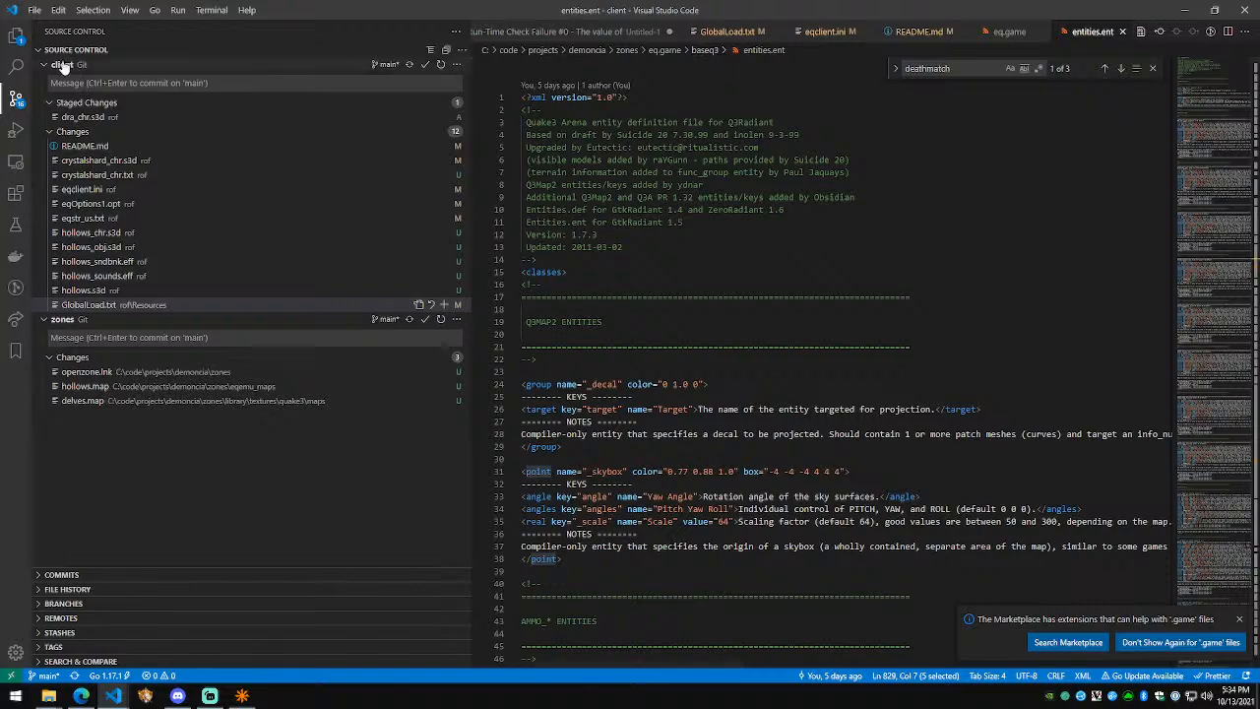
Step: Collapse the Logs folder in Visual Studio Code and bring the baseq3 Explorer window forward
click(15, 35)
click(136, 374)
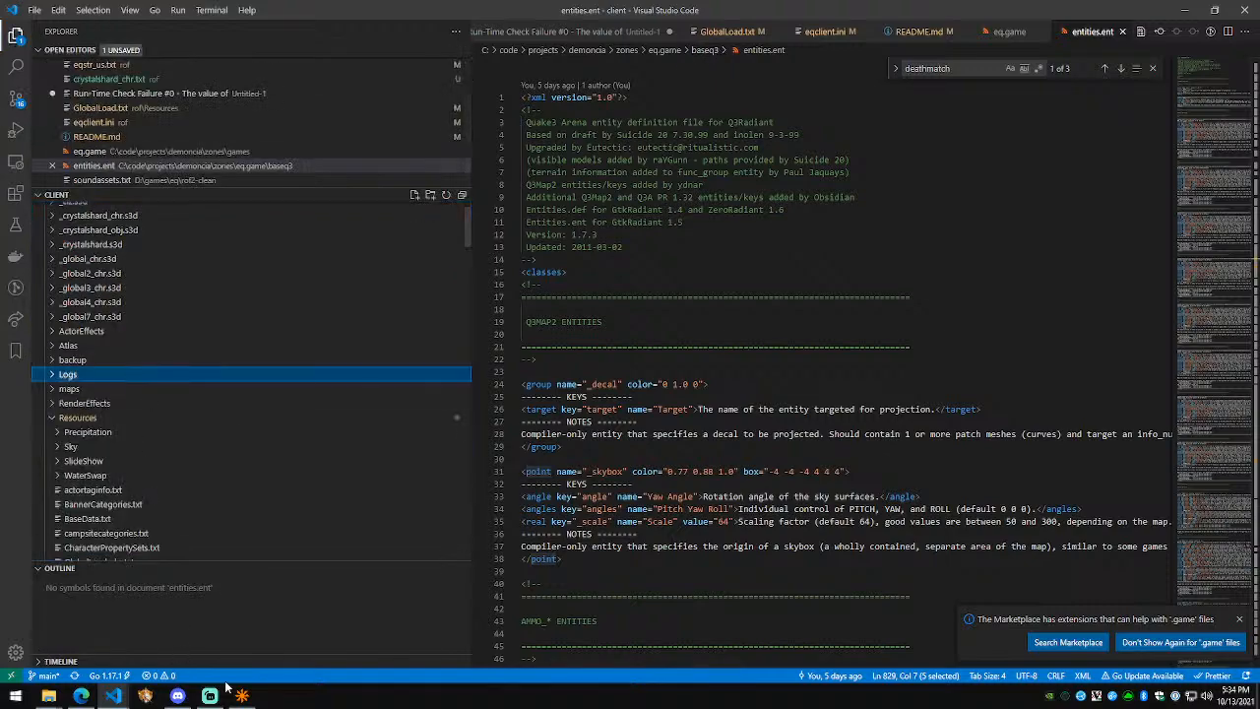
click(241, 695)
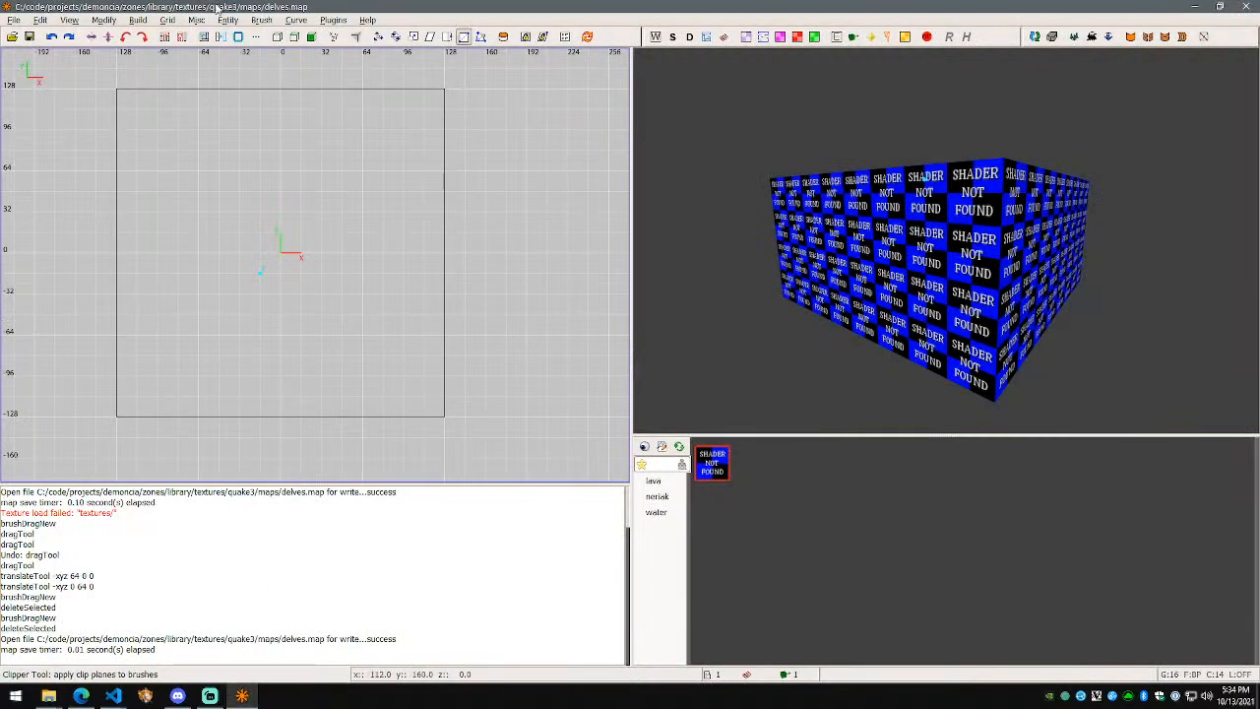
key(alt+Tab)
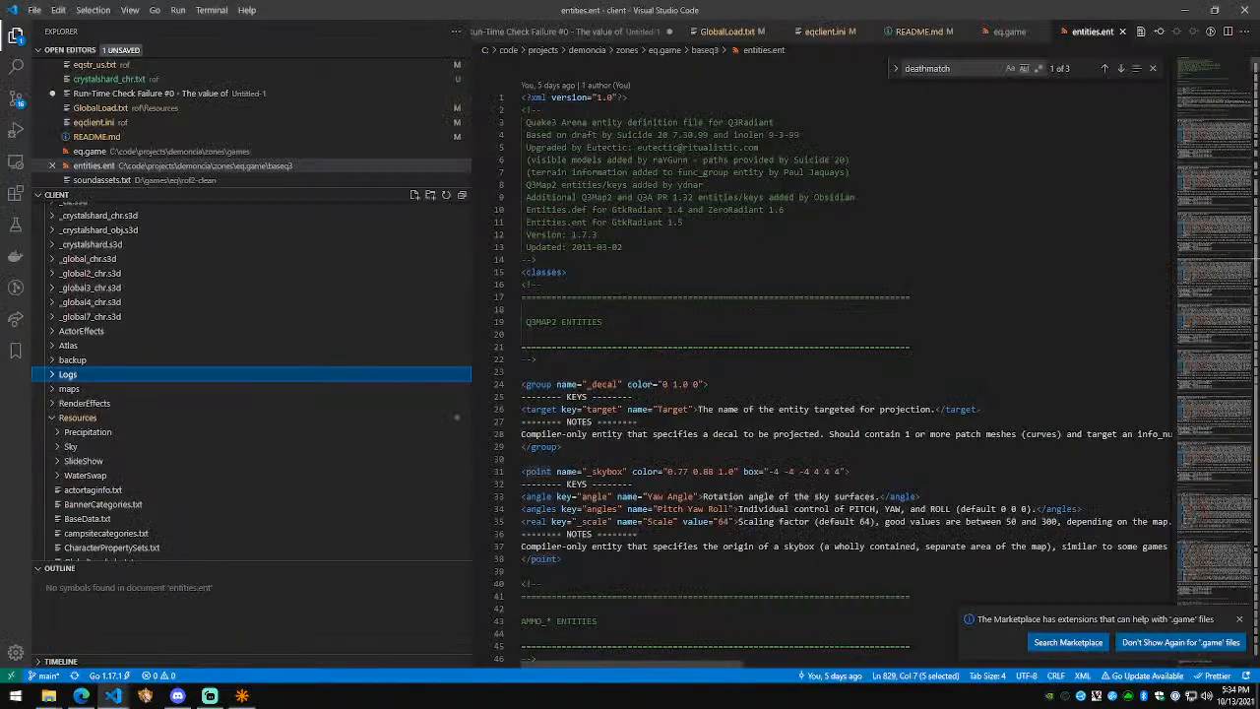
scroll(295, 352, up, 1)
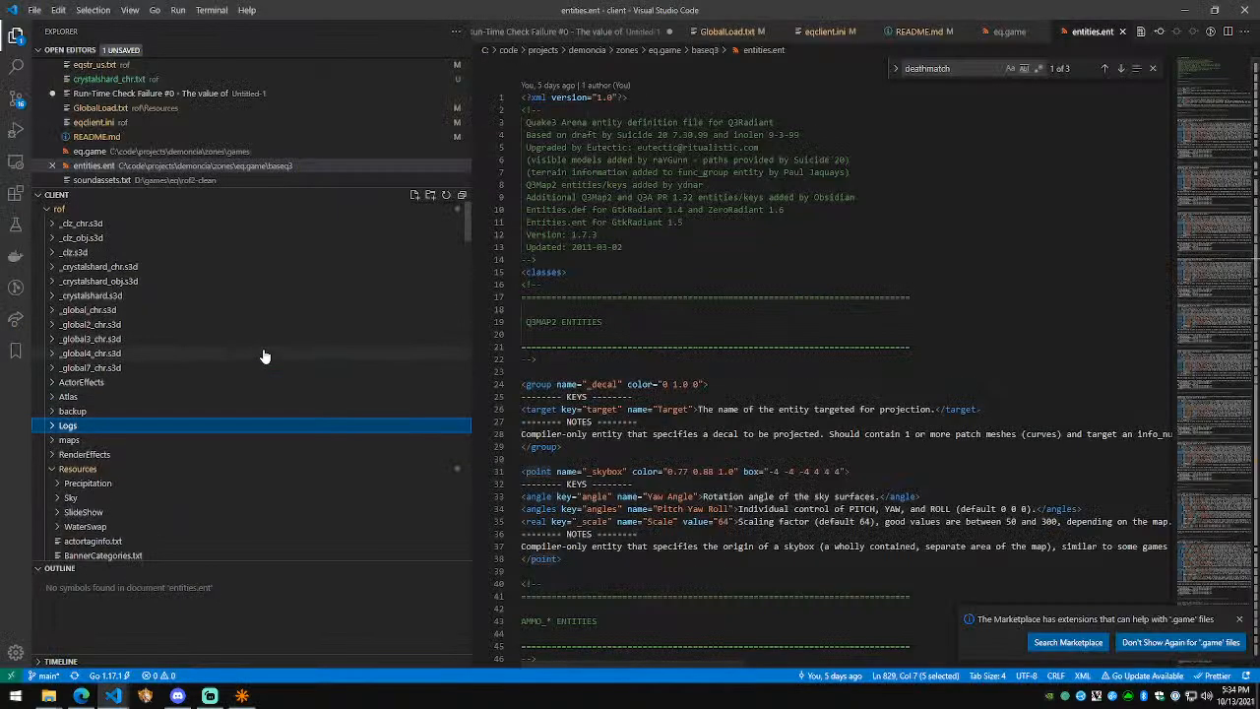
click(48, 696)
click(95, 647)
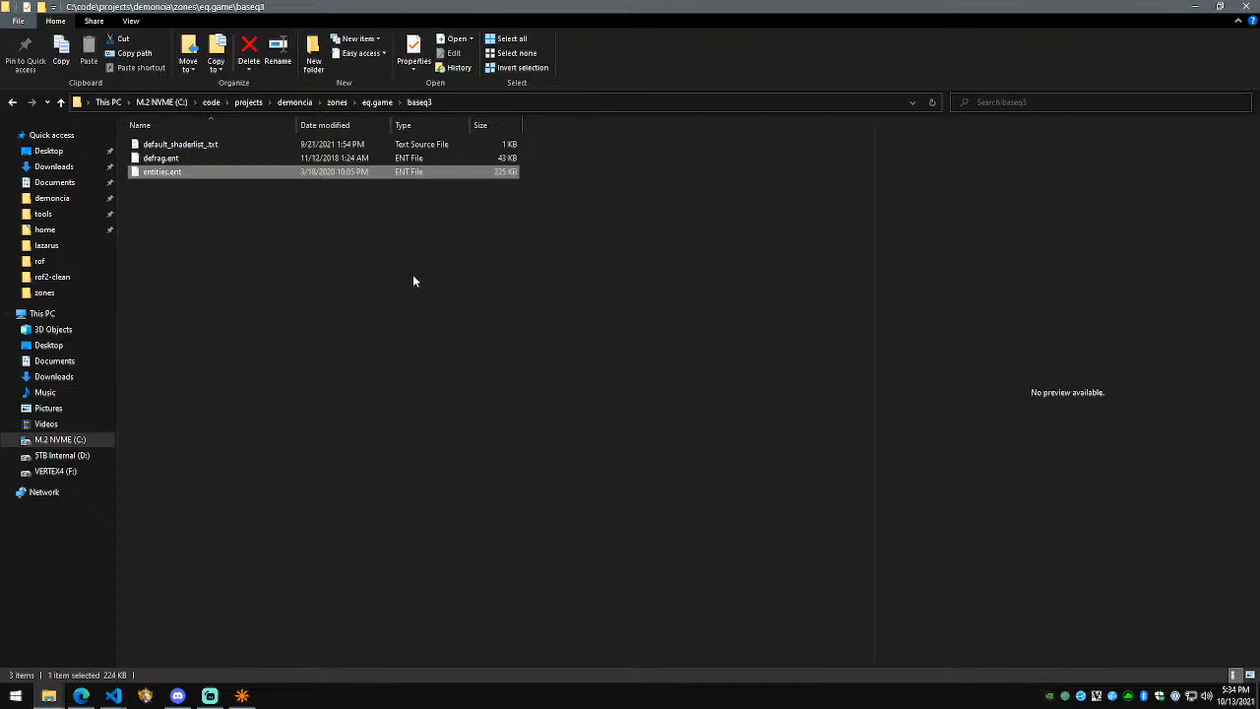
Step: Rename eq.game's baseq3 folder to quake3
click(337, 102)
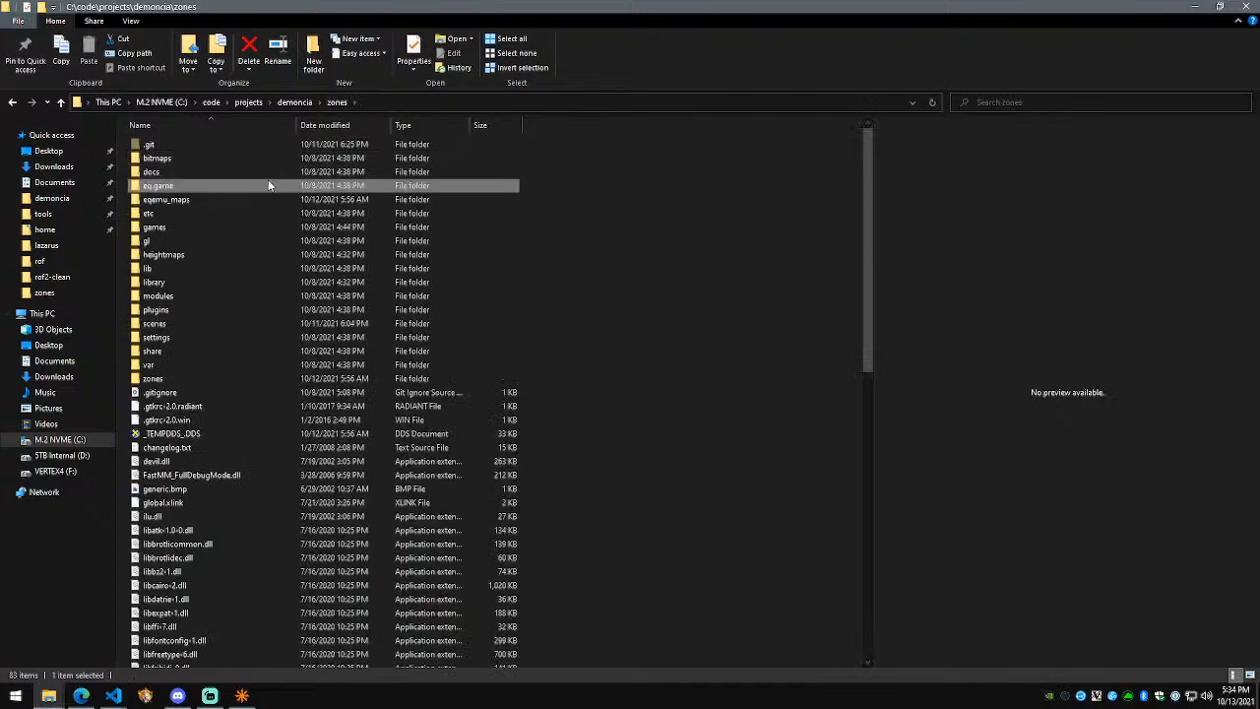
double_click(267, 177)
click(240, 144)
key(F2)
text(quake3)
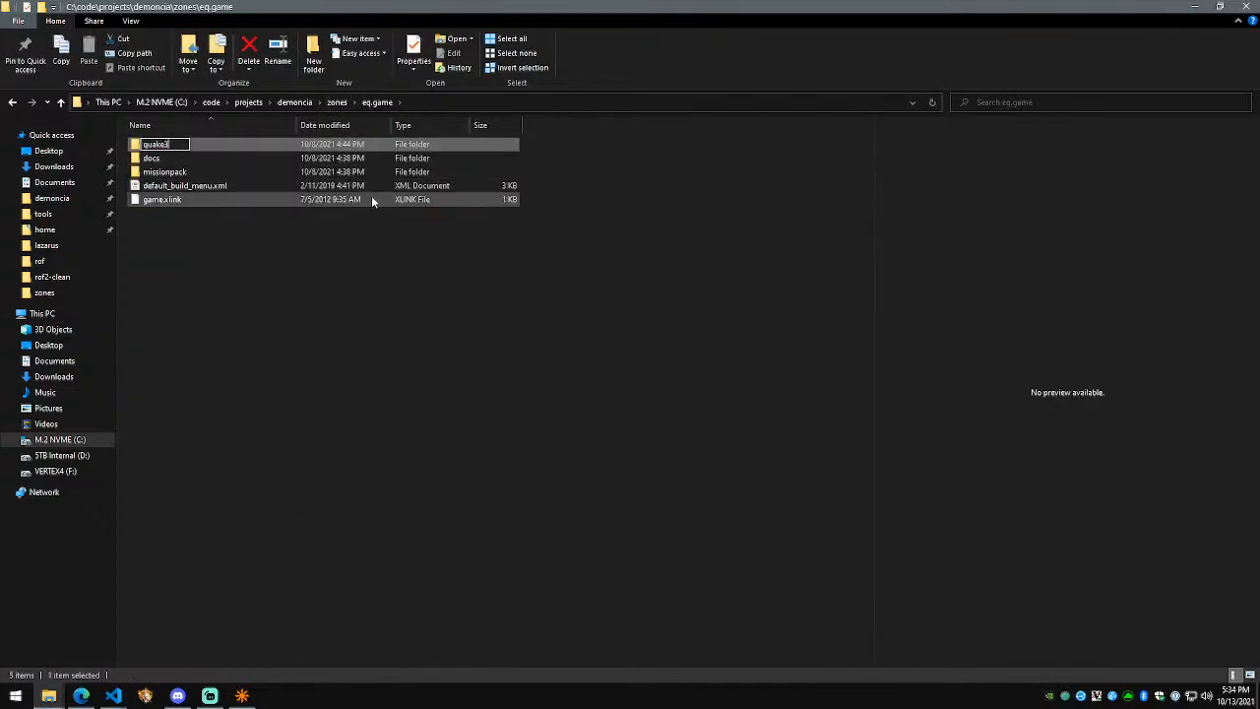
key(Return)
Step: Close NetRadiant and relaunch it from the Start menu search
click(242, 696)
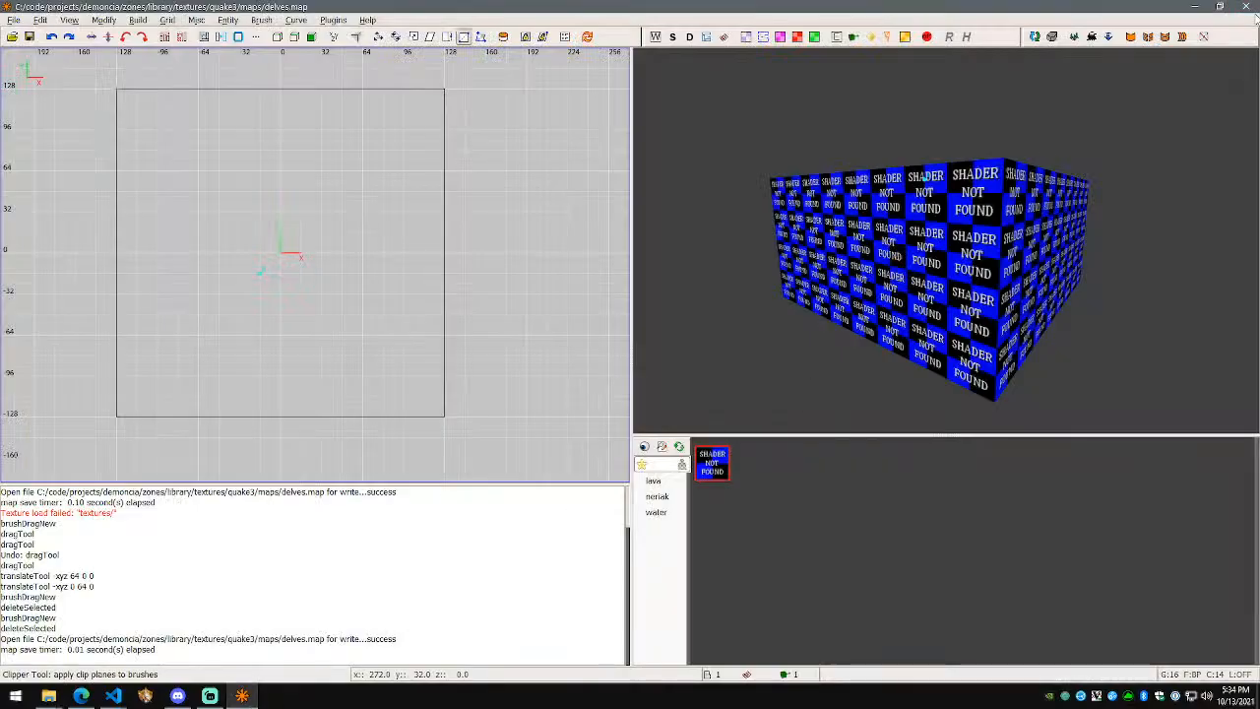
click(1246, 7)
key(super)
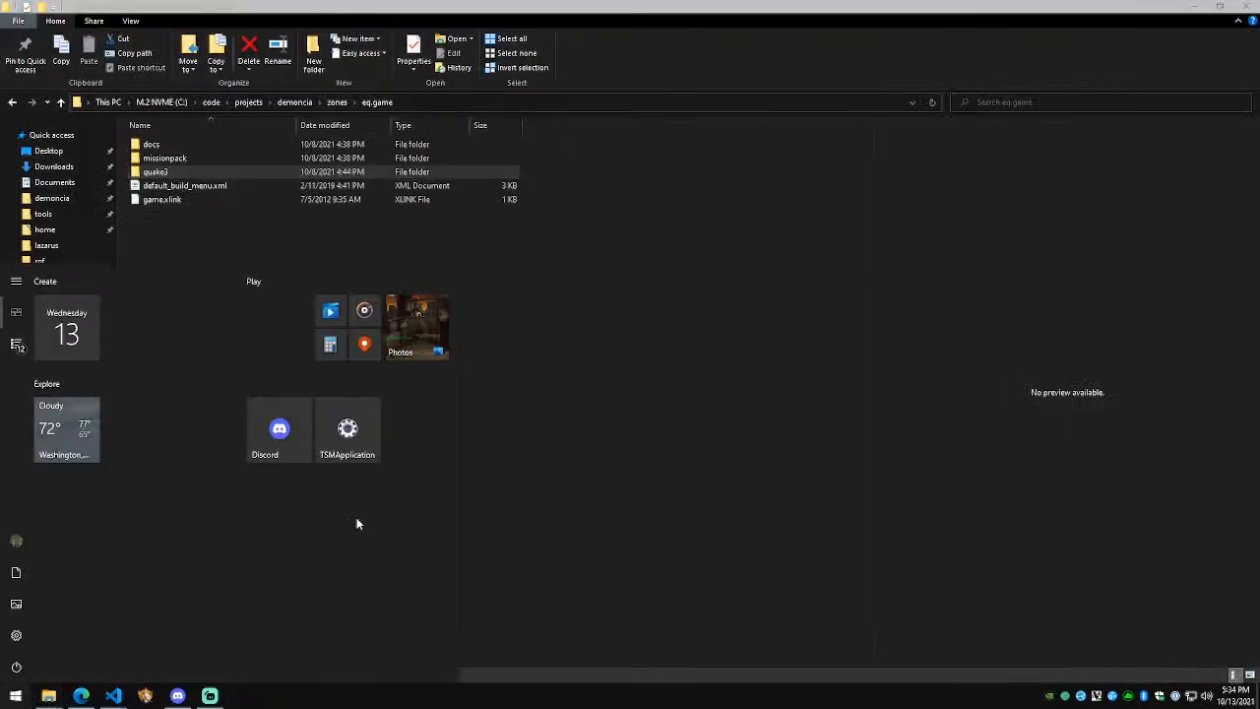
text(netradiant)
key(Return)
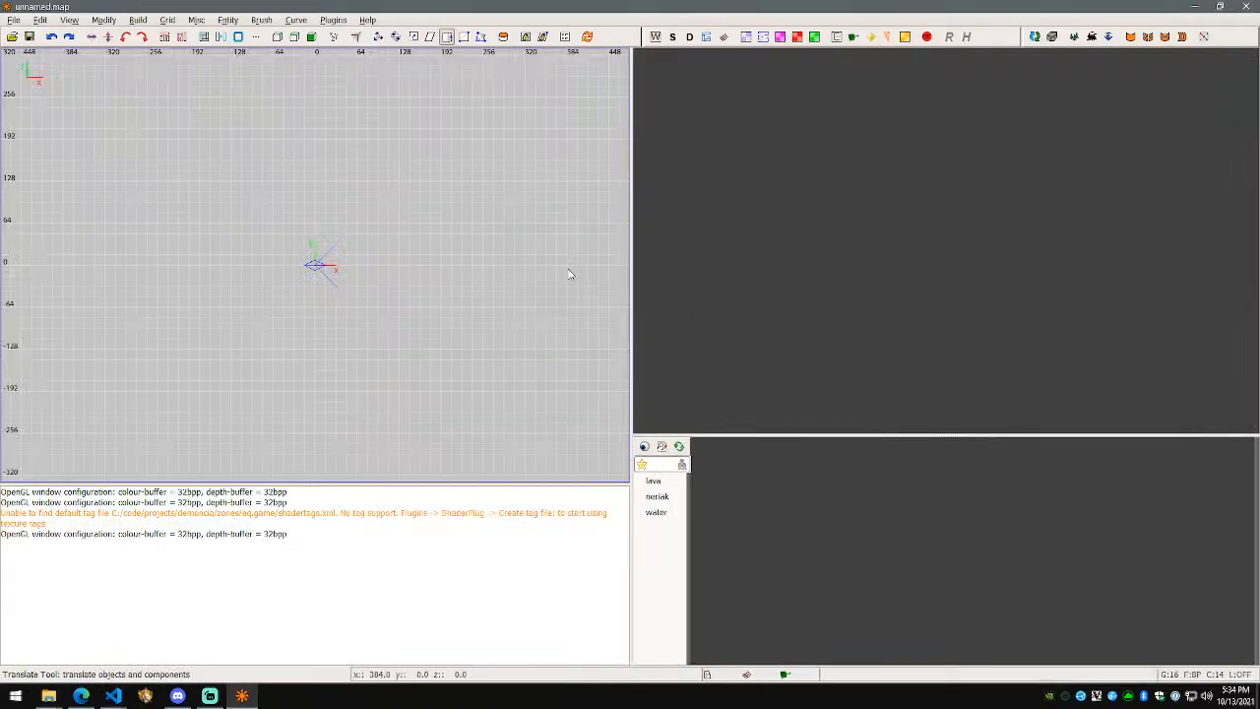
Step: Reopen the recent delves.map and place an info_player_start entity at the map origin
right_click(344, 272)
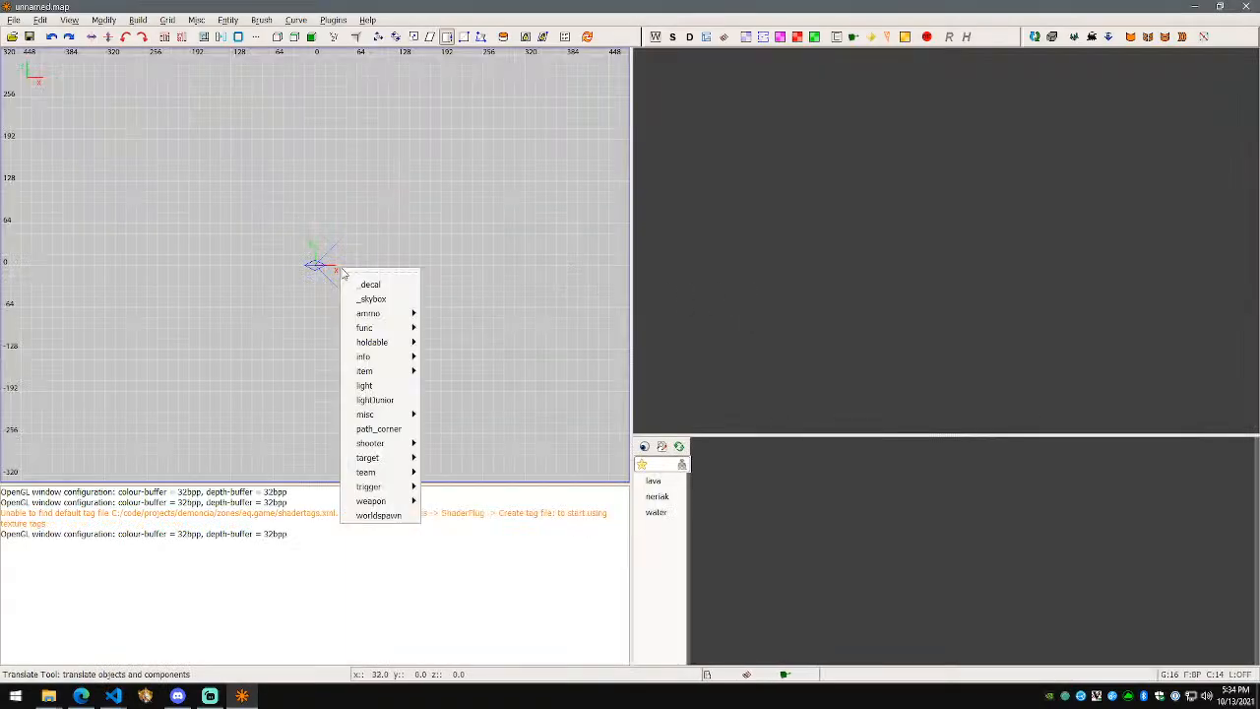
click(280, 334)
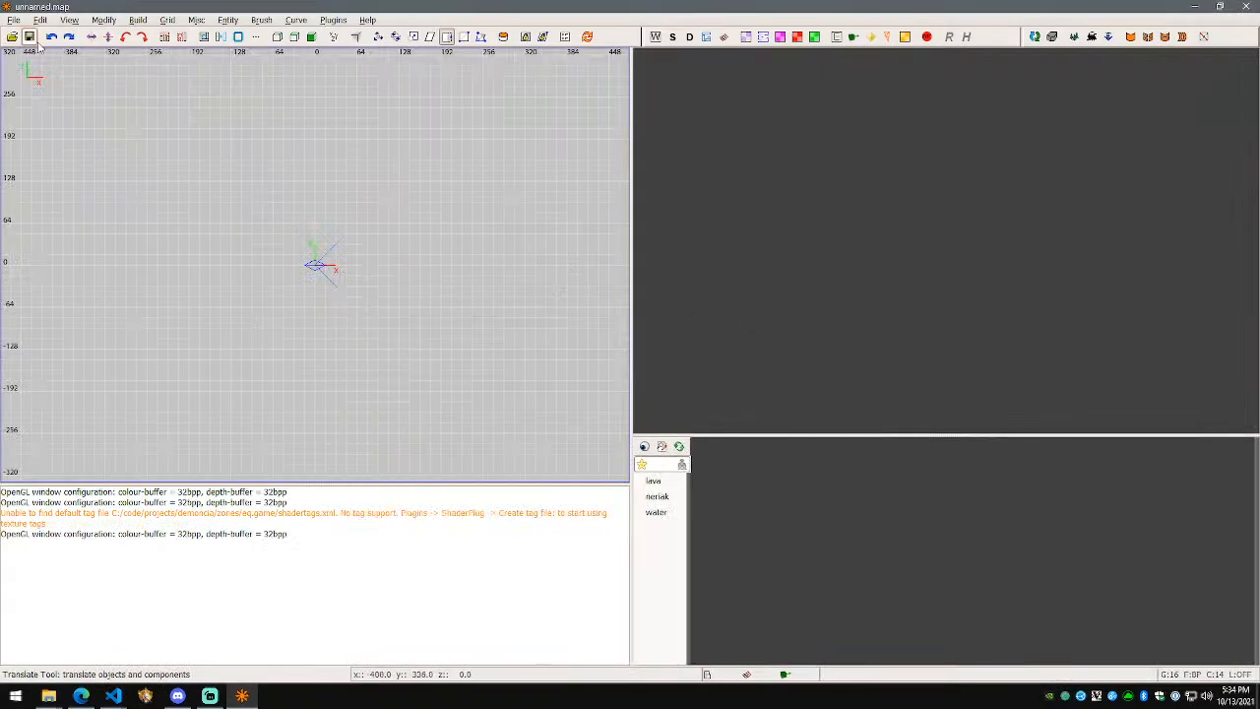
click(14, 21)
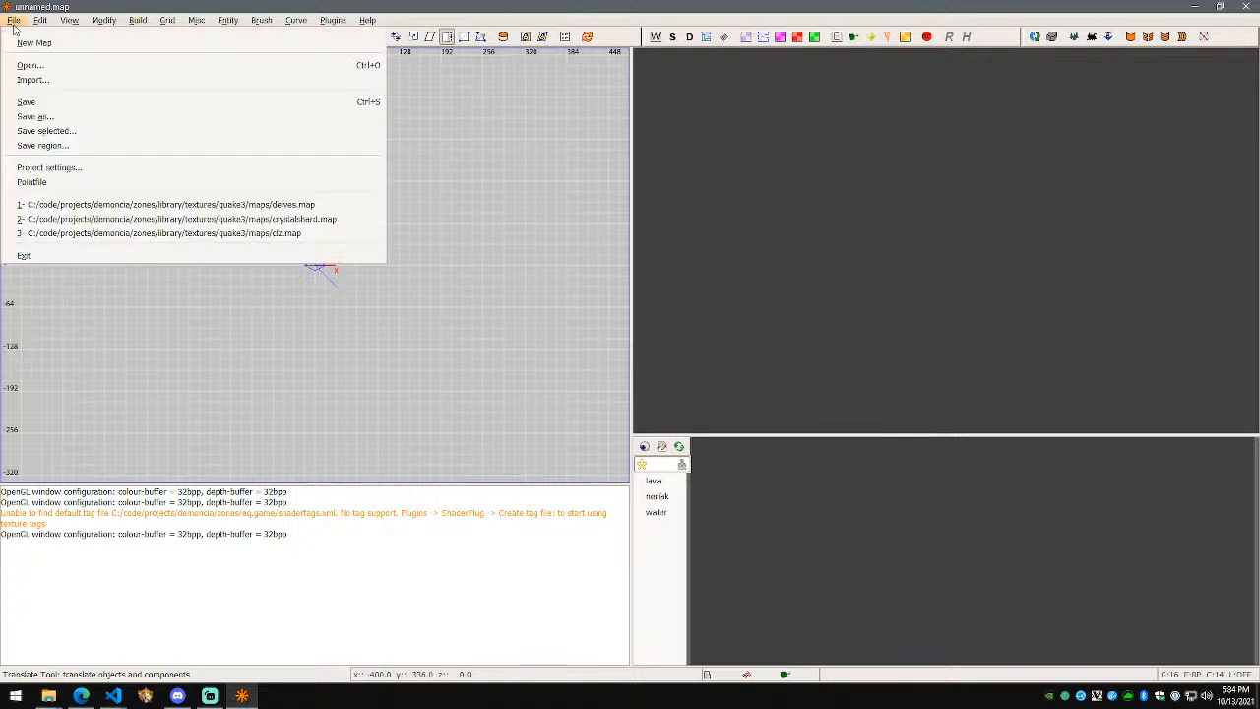
click(174, 205)
right_click(342, 269)
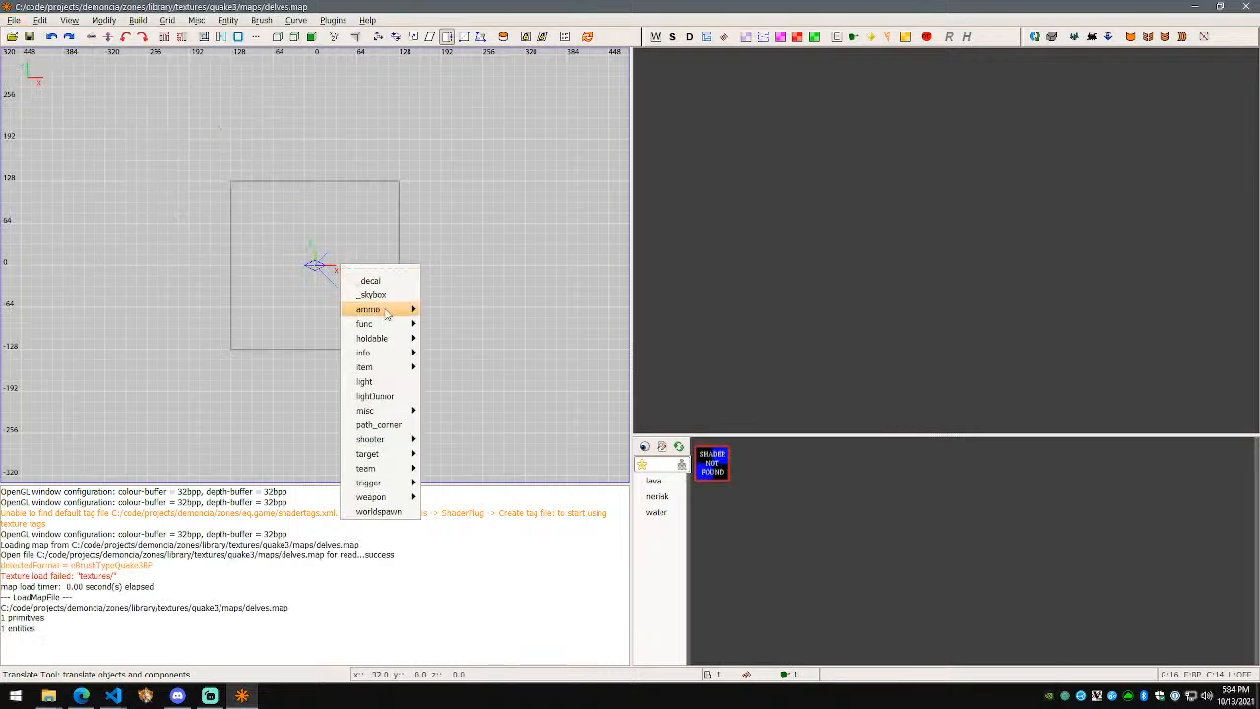
mouse_move(389, 352)
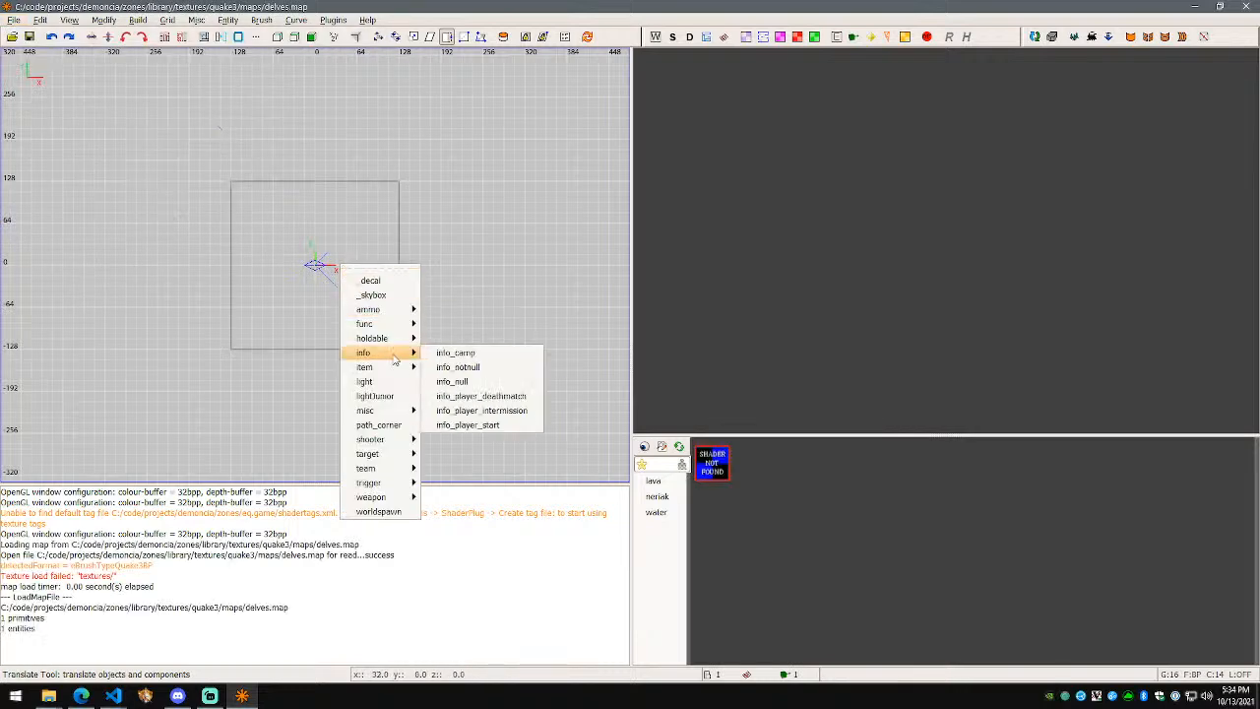
click(480, 426)
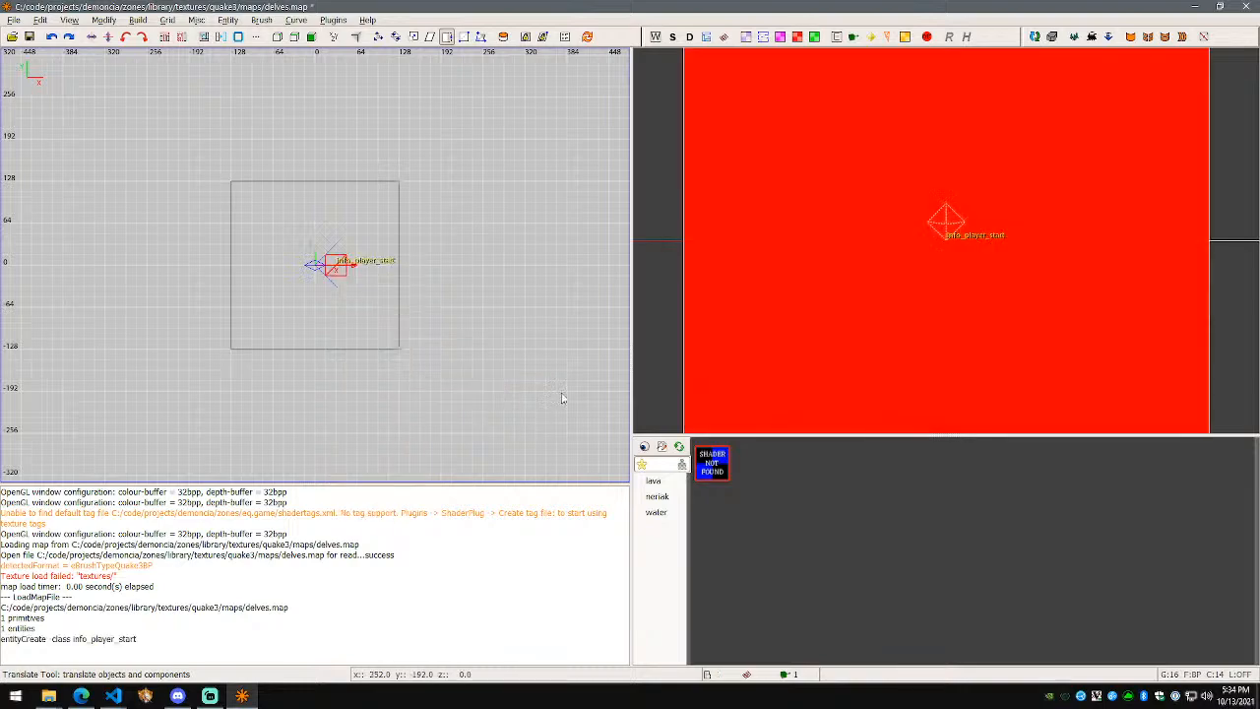
Step: Fly the 3D camera around the room to inspect the new spawn entity
right_click(778, 303)
key(s)
key(d)
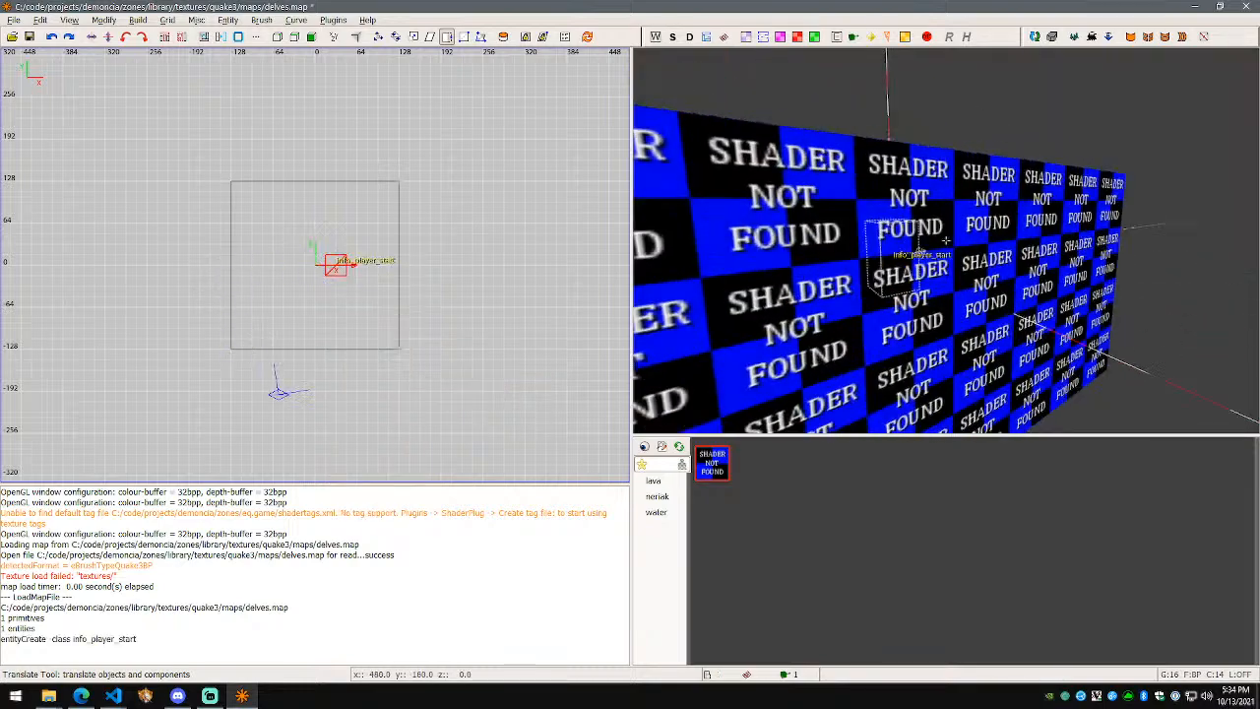
key(w)
key(a)
key(s)
right_click(946, 239)
scroll(482, 329, up, 2)
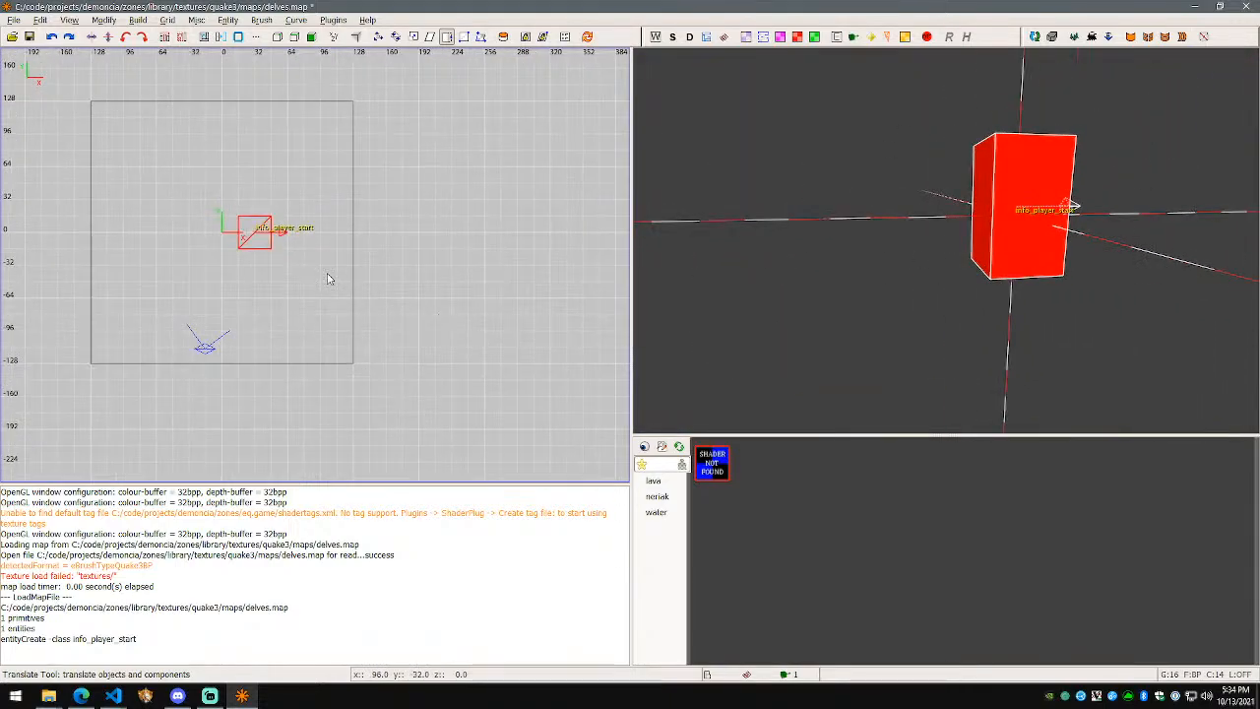
Step: In the side view, select the room brush and move it 48 units upward
key(ctrl+Tab)
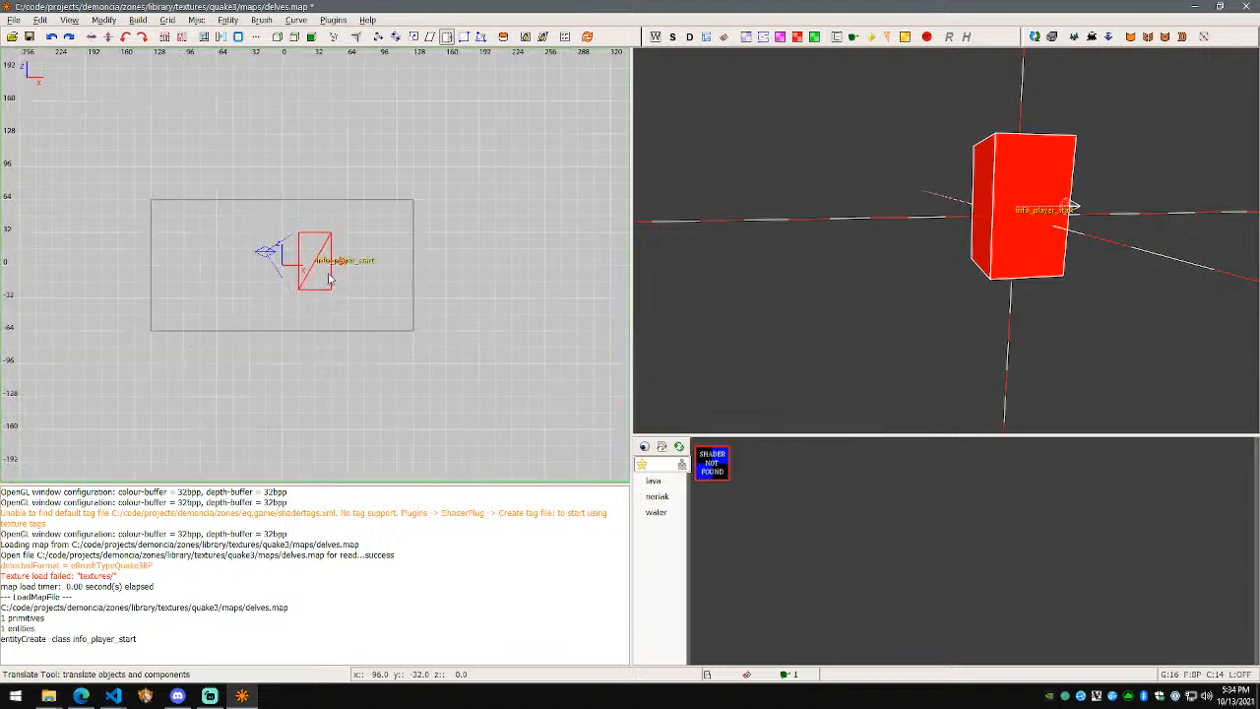
scroll(298, 297, up, 1)
scroll(298, 297, up, 1)
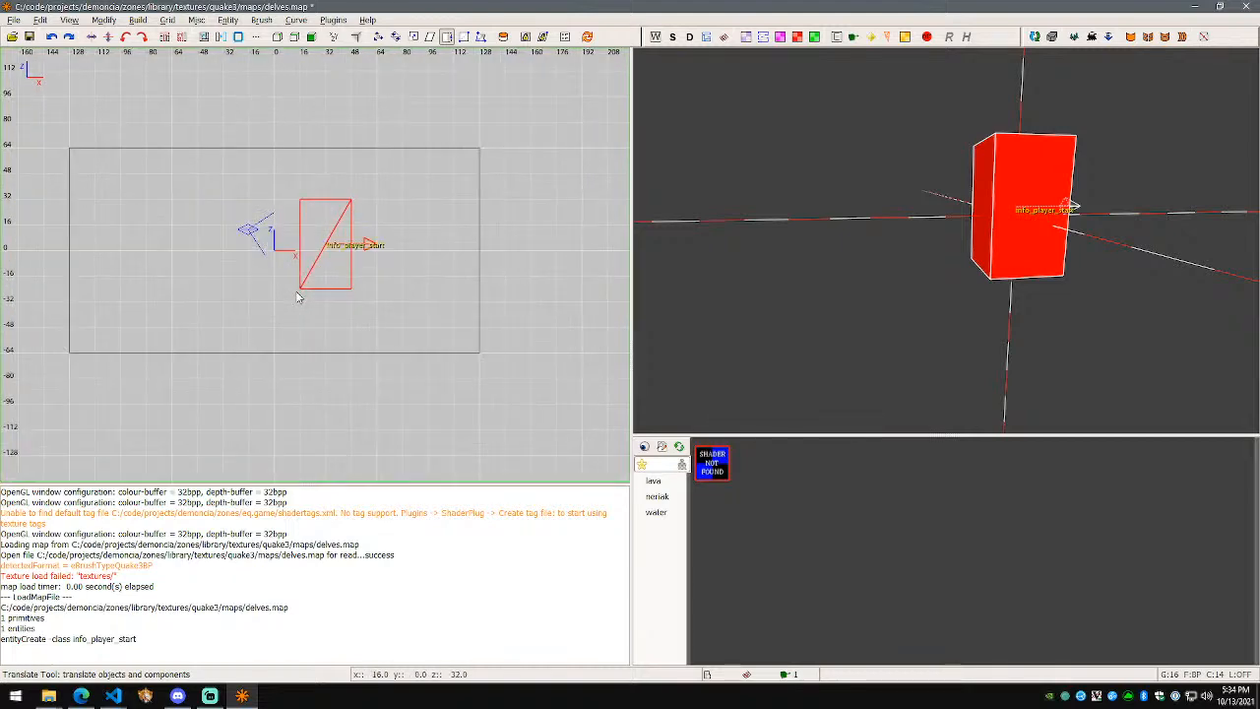
scroll(299, 297, down, 3)
shift+click(223, 250)
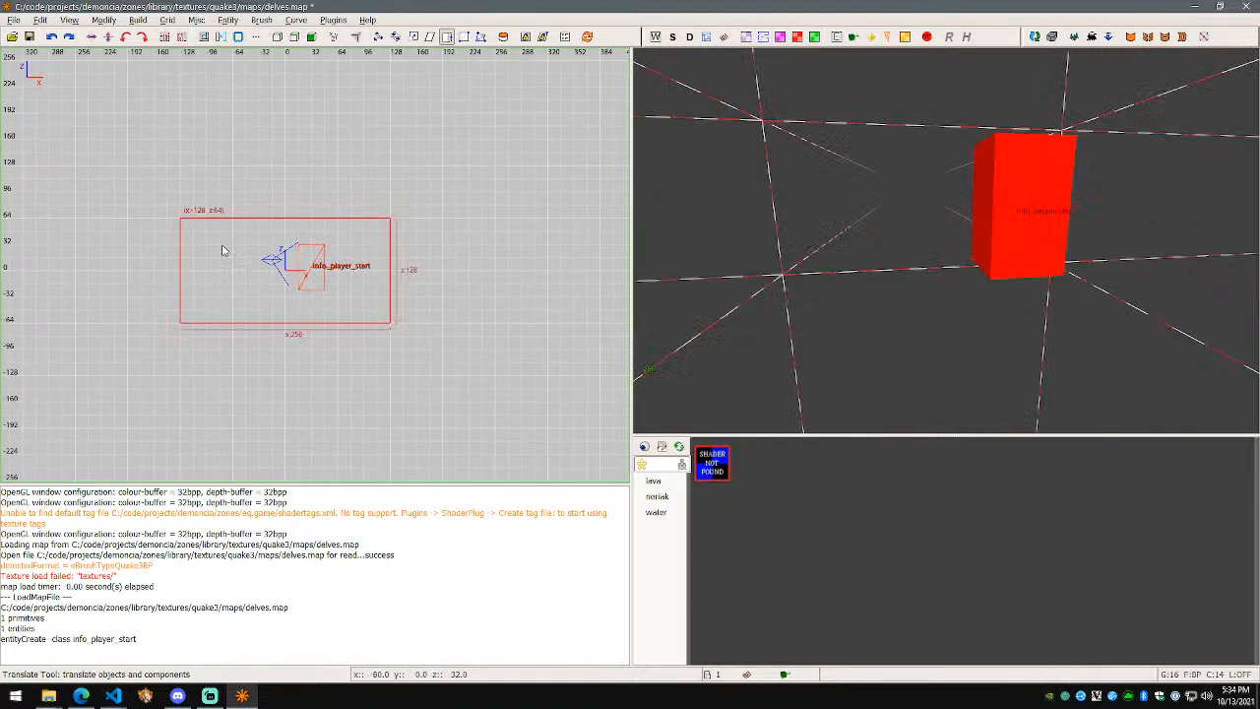
key(w)
drag(287, 239, 287, 204)
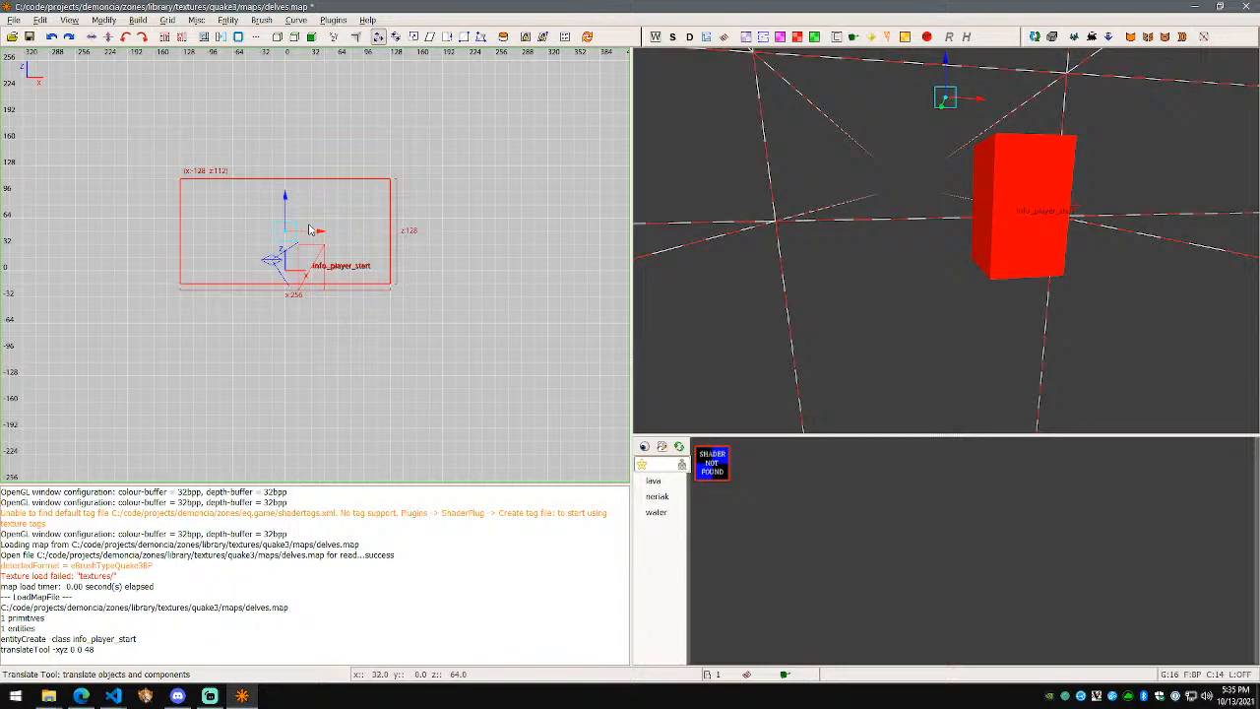
Step: Raise the box's top face with the QE4 resize tool to make it taller
right_click(846, 200)
key(w)
key(s)
right_click(946, 239)
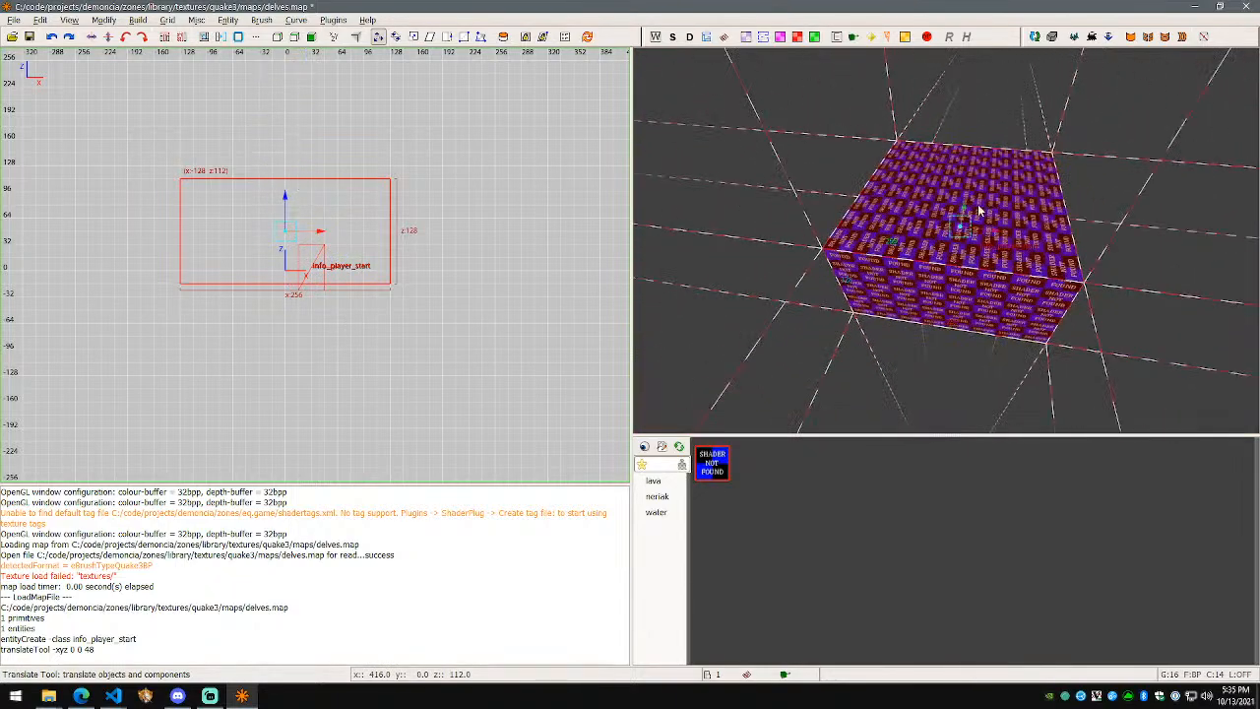
key(q)
mouse_move(986, 215)
mouse_down()
mouse_move(999, 123)
mouse_move(998, 151)
mouse_up()
Step: Fly the camera inside and outside the taller box, then deselect it
right_click(1004, 277)
key(d)
key(w)
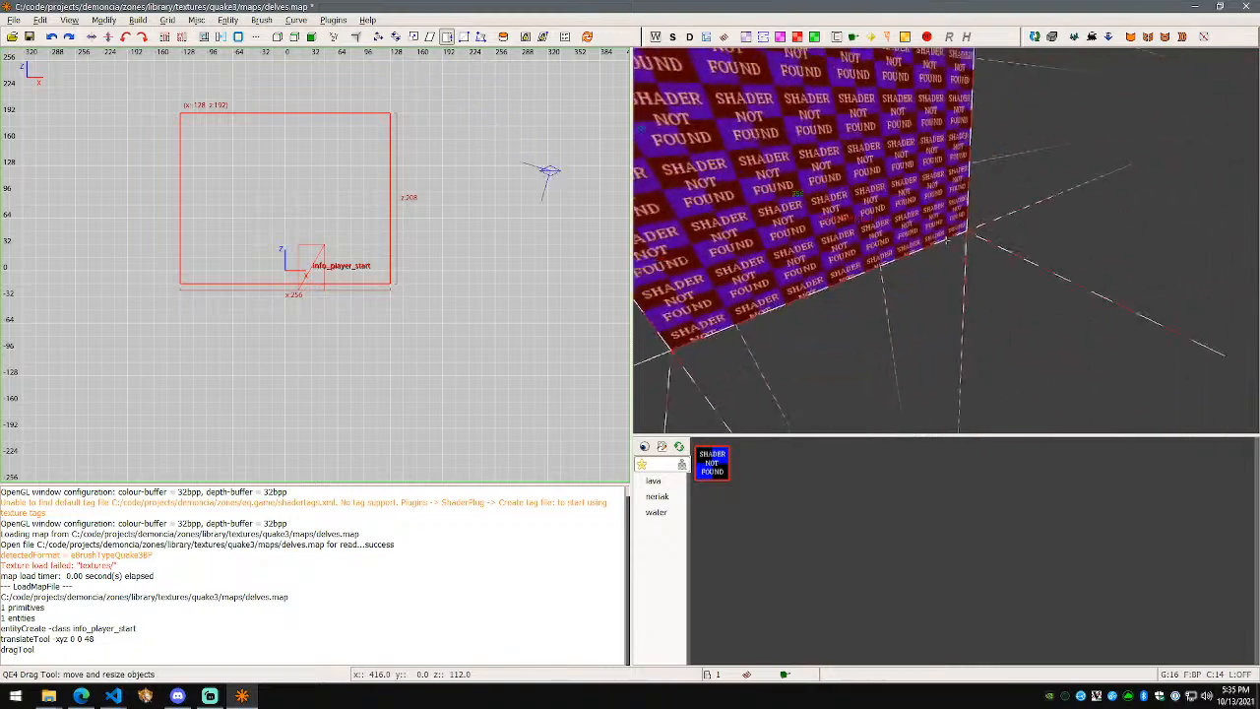
key(w)
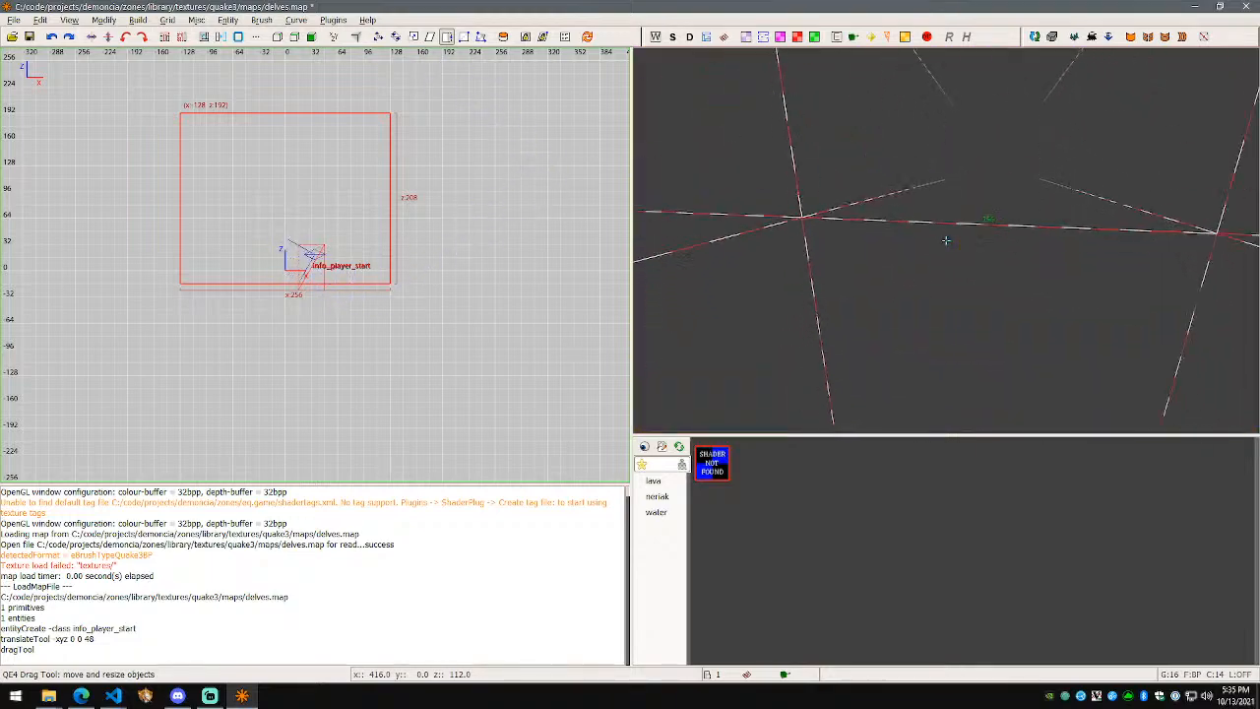
key(s)
key(w)
key(s)
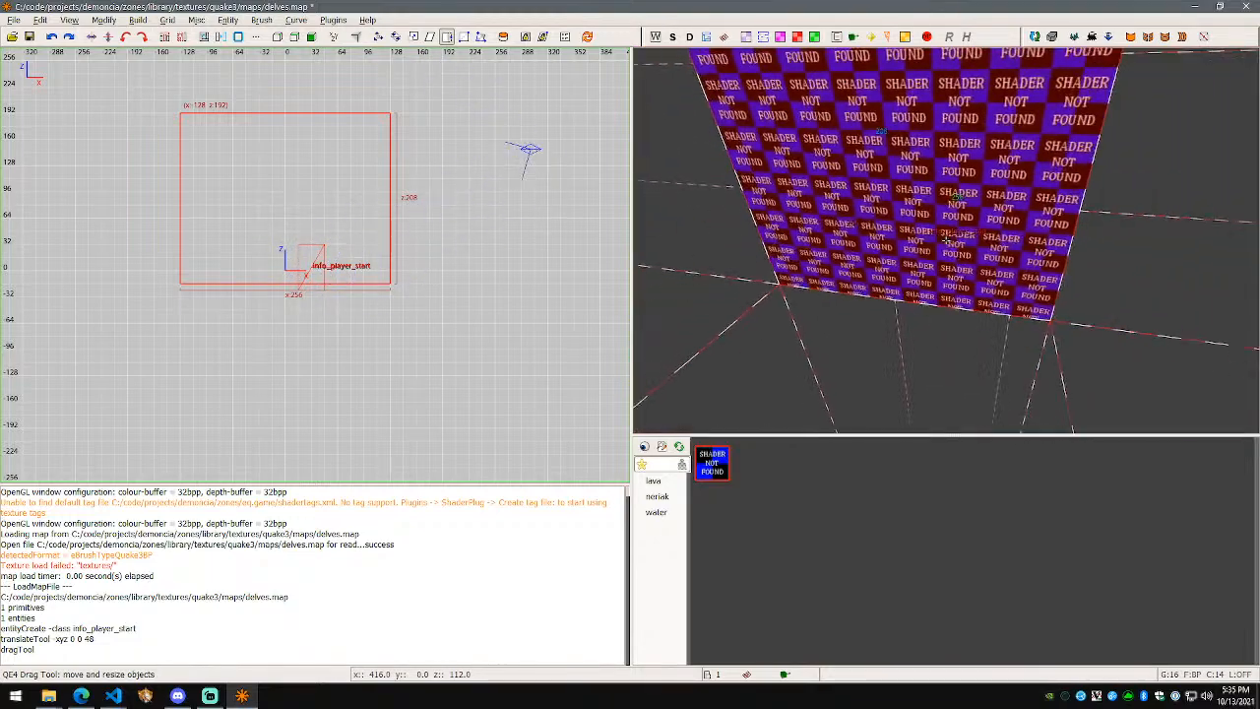
key(w)
key(Escape)
Step: Raise the info_player_start 16 units into the box
shift+click(311, 255)
key(w)
drag(311, 240, 291, 203)
scroll(311, 266, up, 1)
scroll(301, 339, up, 2)
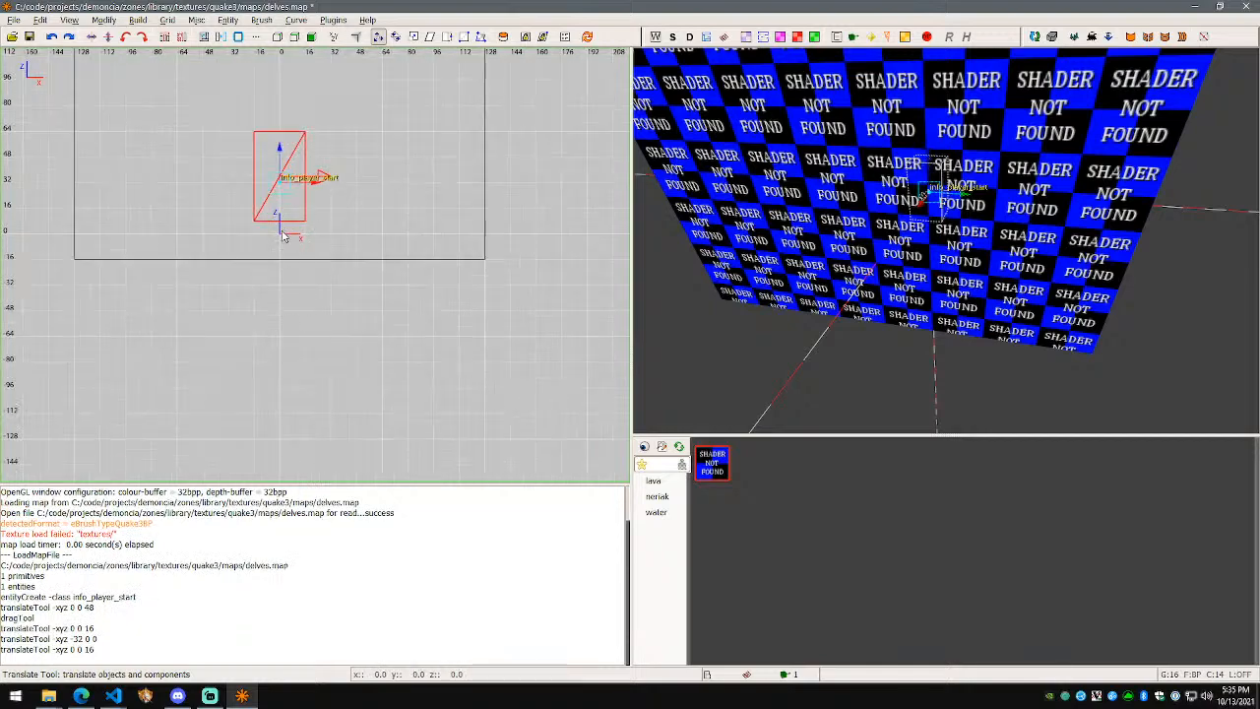
Step: Check the player start's position from the 3D camera and save delves.map
key(w)
key(s)
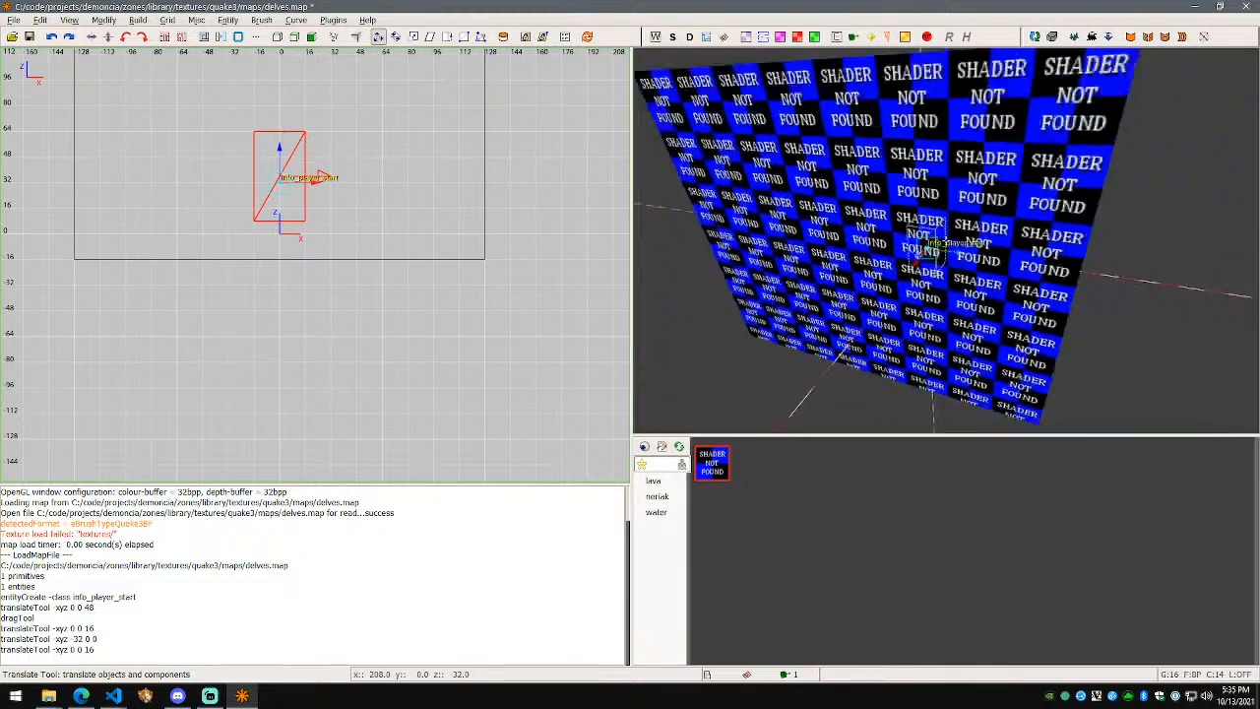
key(d)
key(a)
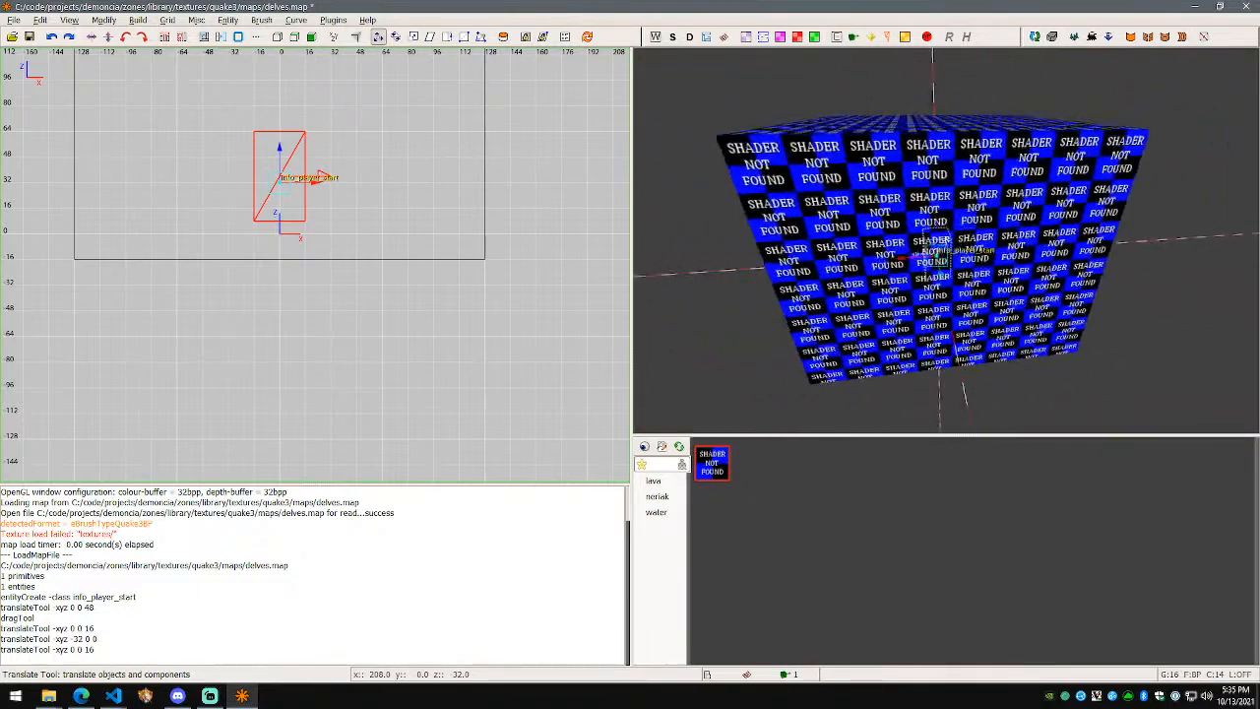
key(ctrl+s)
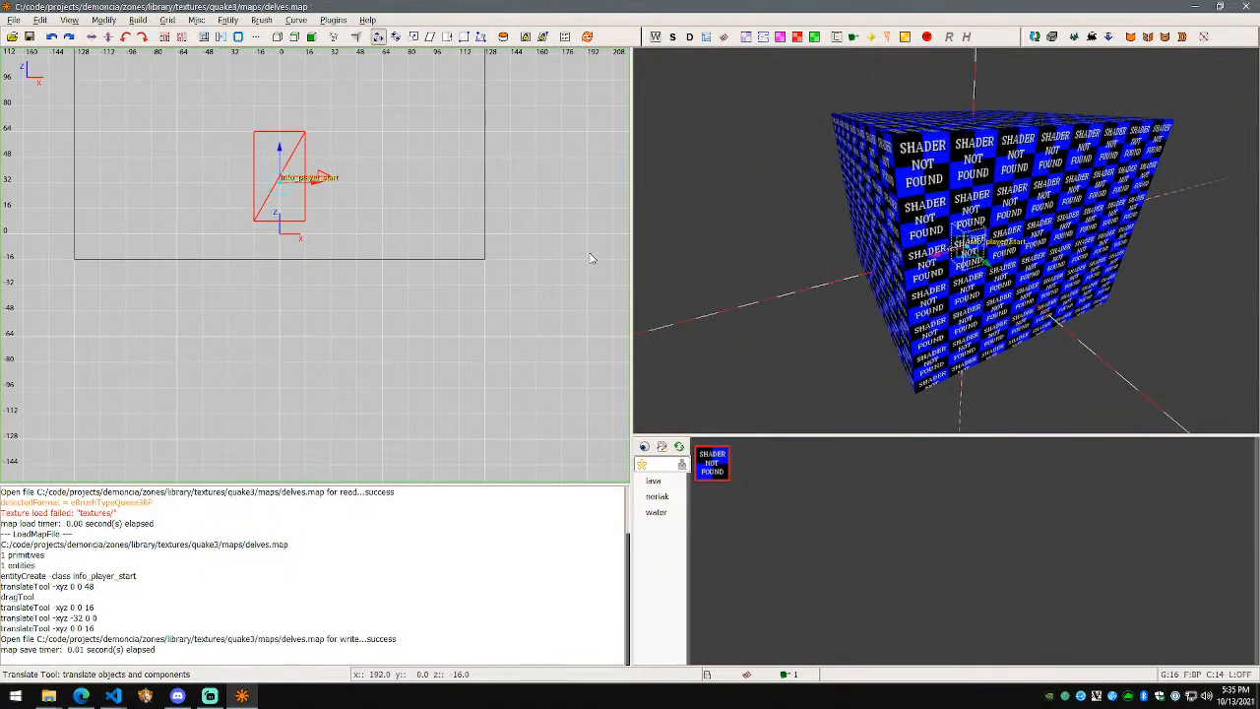
scroll(500, 279, down, 6)
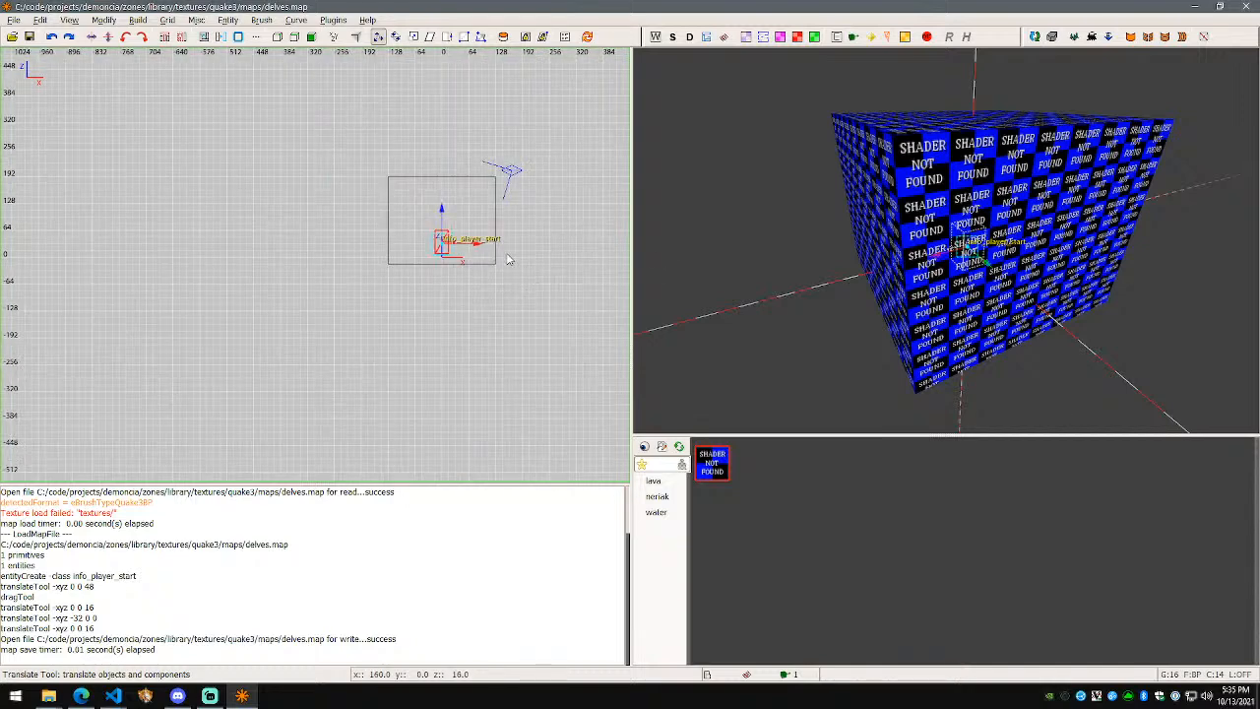
key(ctrl+Tab)
Step: Fly the 3D camera around the box and past the player start
click(209, 696)
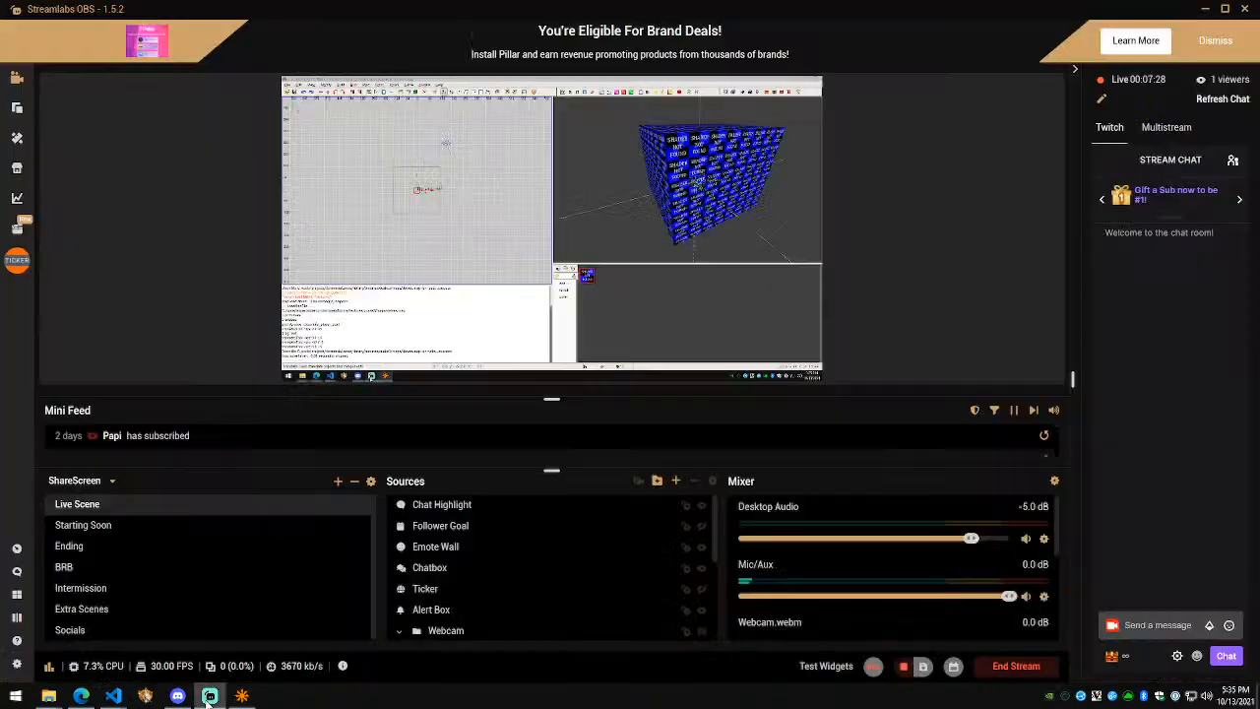
click(242, 694)
right_click(884, 264)
key(w)
key(s)
key(w)
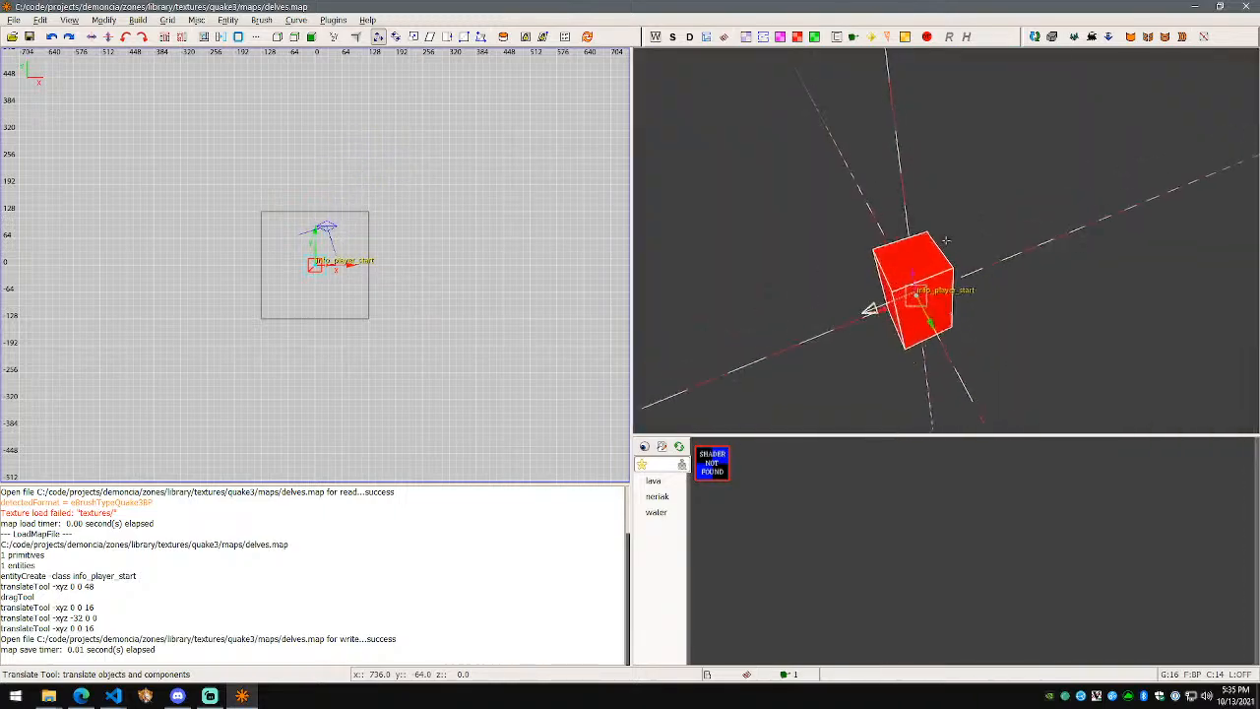
key(s)
key(w)
right_click(948, 244)
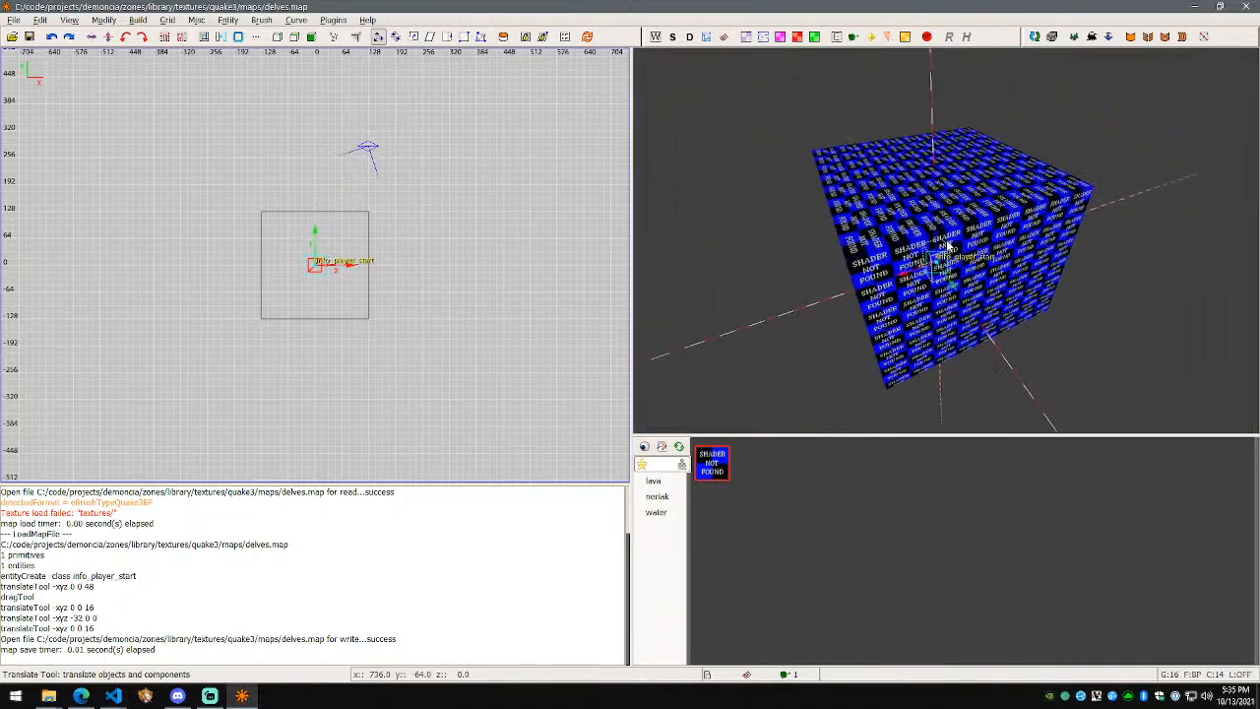
Step: Select the cube and trial-stretch it to 448 units wide and taller
shift+click(1019, 221)
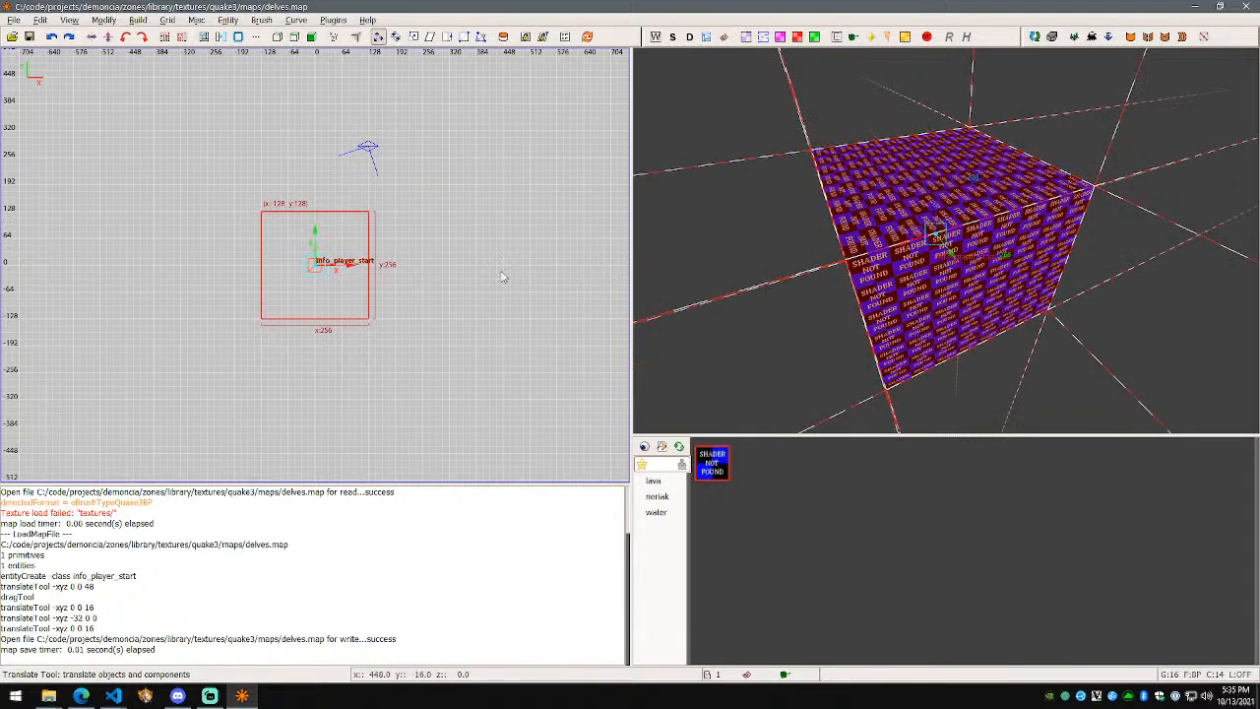
key(ctrl+Tab)
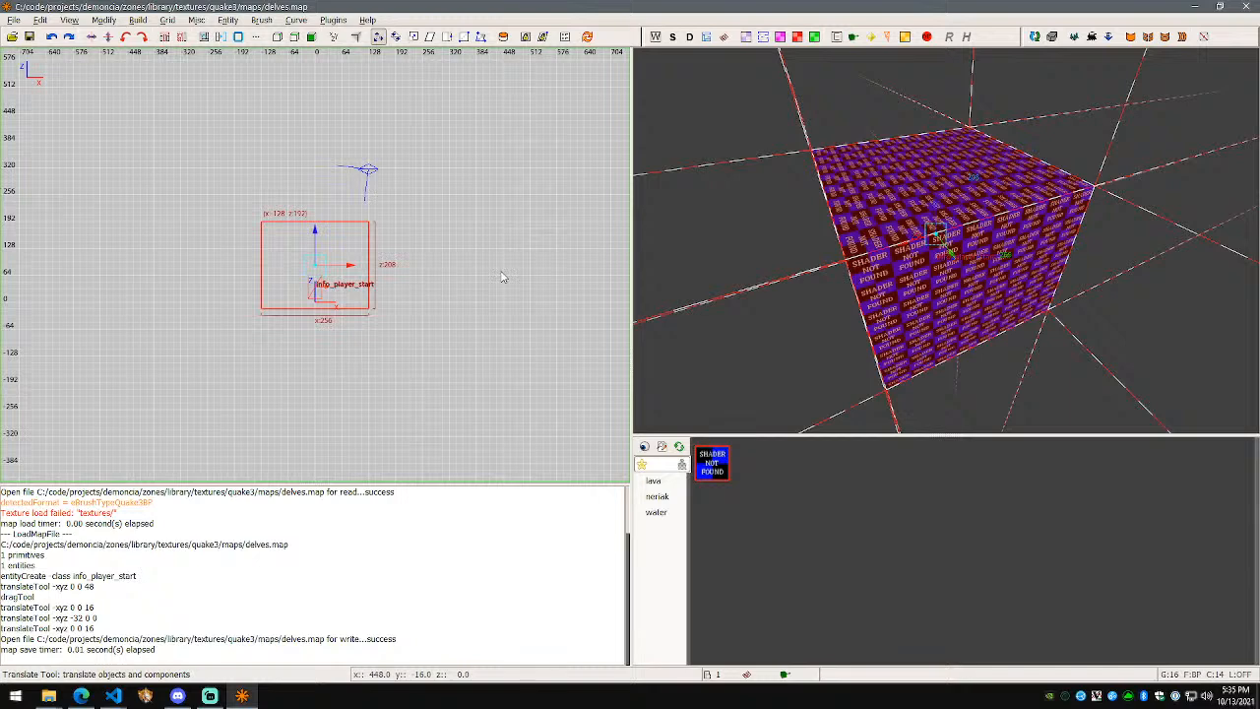
key(ctrl+Tab)
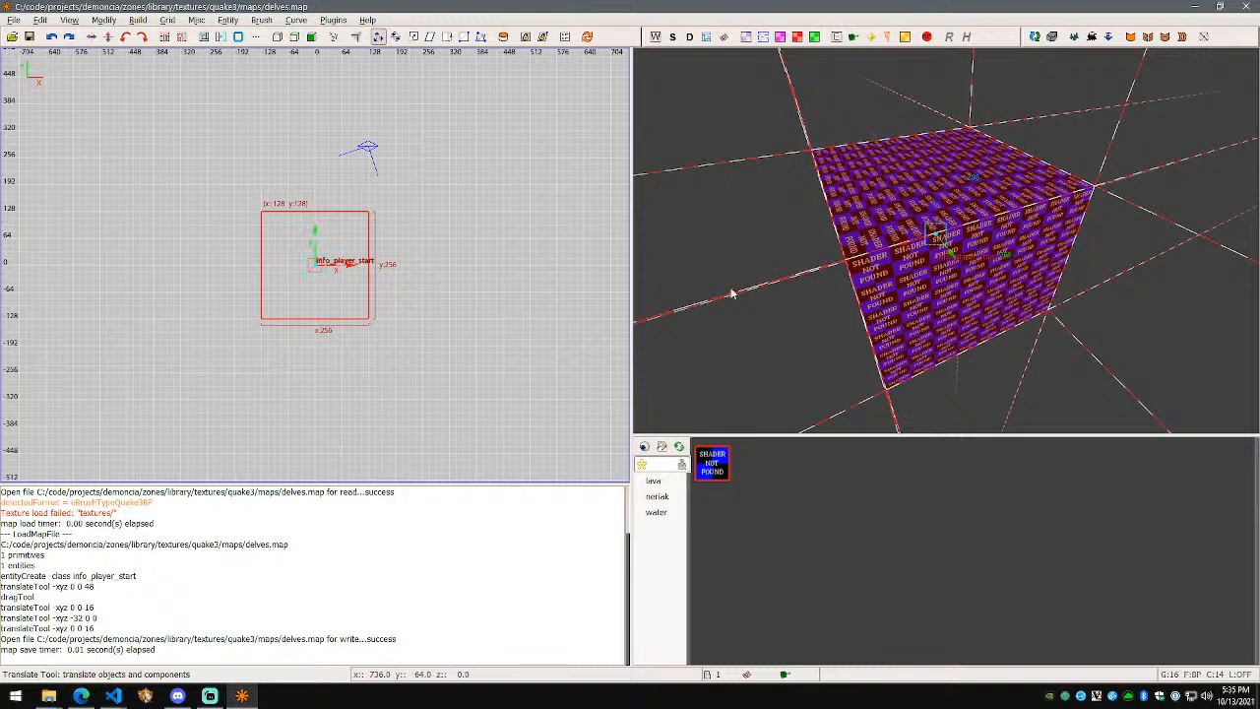
shift+click(994, 295)
shift+click(994, 299)
shift+click(991, 293)
shift+click(977, 303)
key(q)
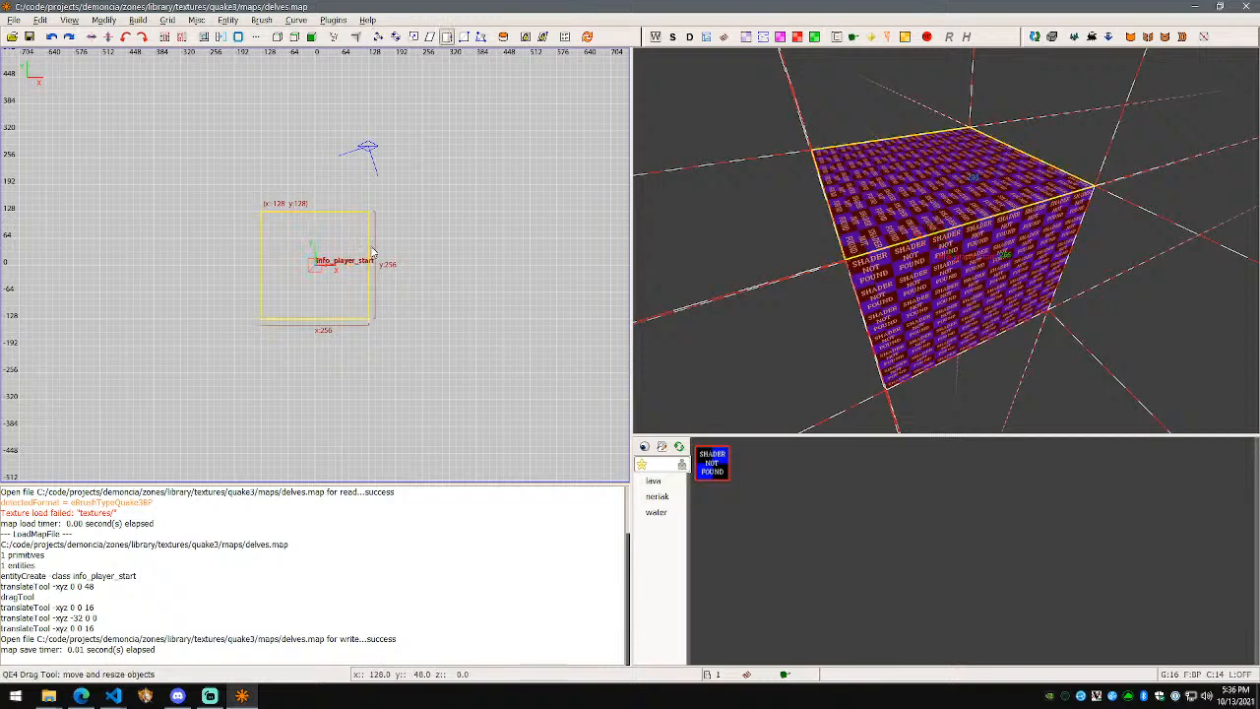
drag(380, 239, 459, 242)
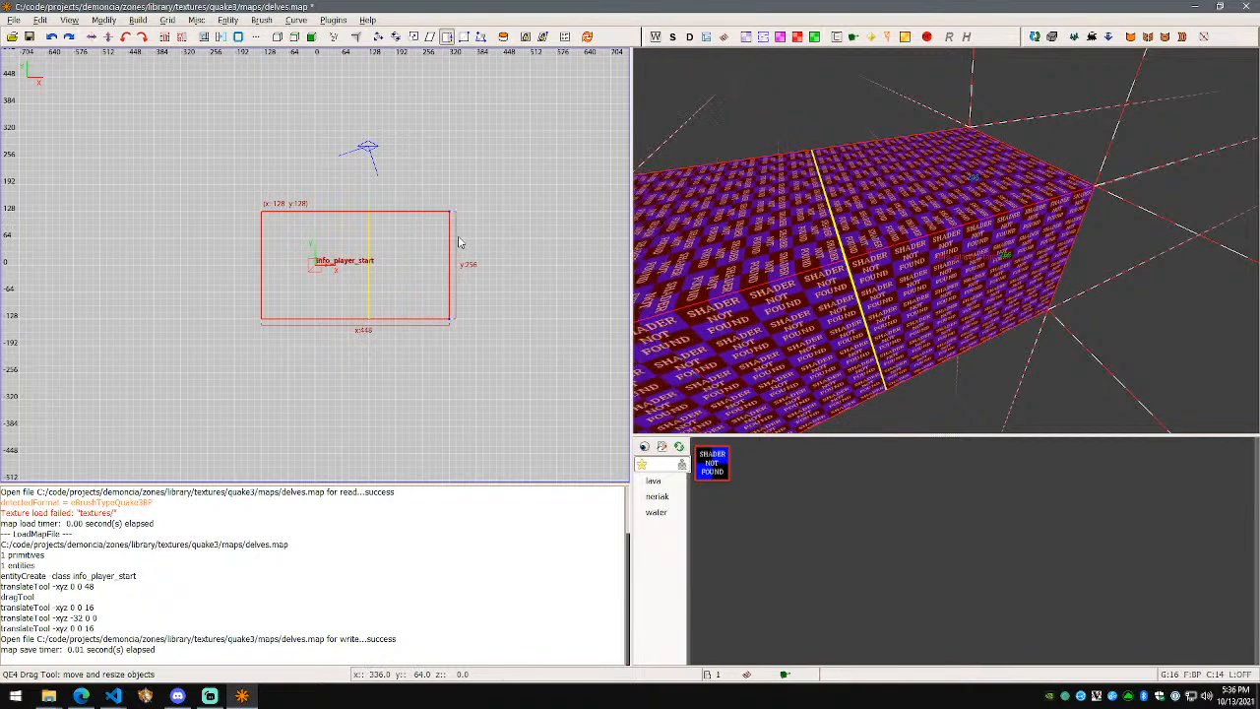
drag(459, 242, 459, 242)
drag(362, 194, 363, 61)
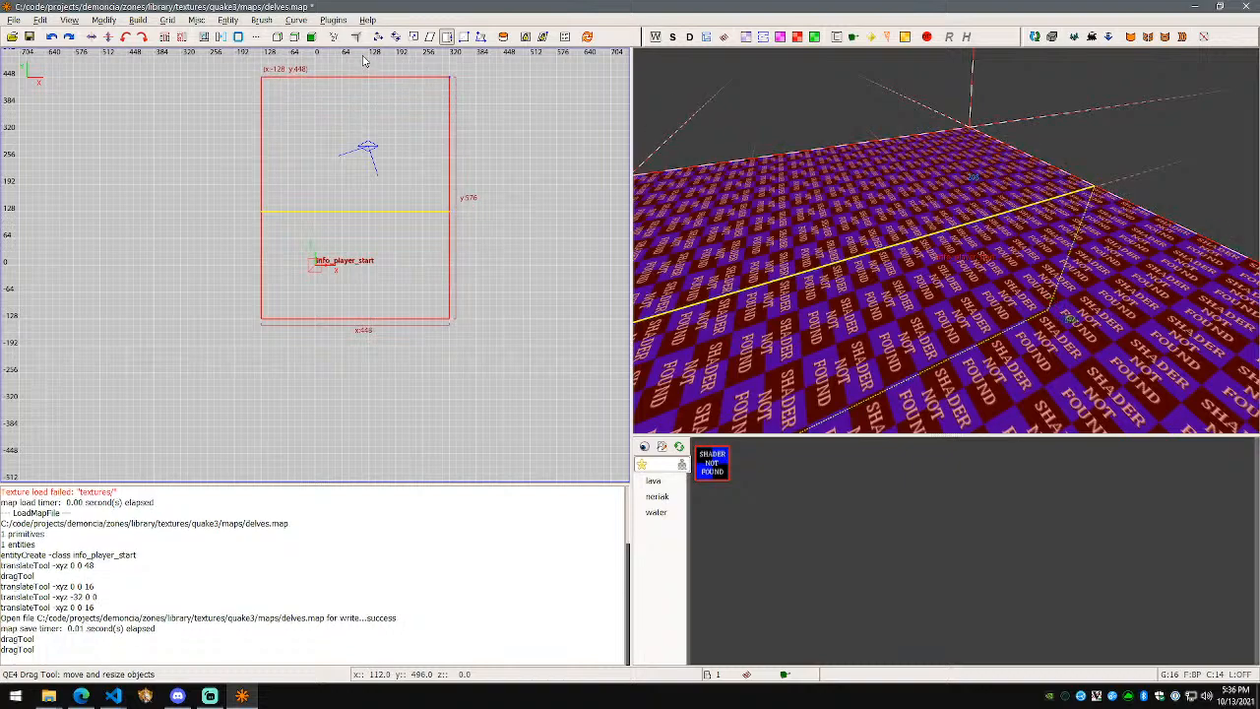
Step: Inspect the stretched box, undo it back to 256 units, and show curve patch shapes
right_click(788, 236)
key(w)
key(s)
key(d)
key(d)
key(w)
key(s)
key(s)
right_click(945, 240)
key(ctrl+z)
key(ctrl+z)
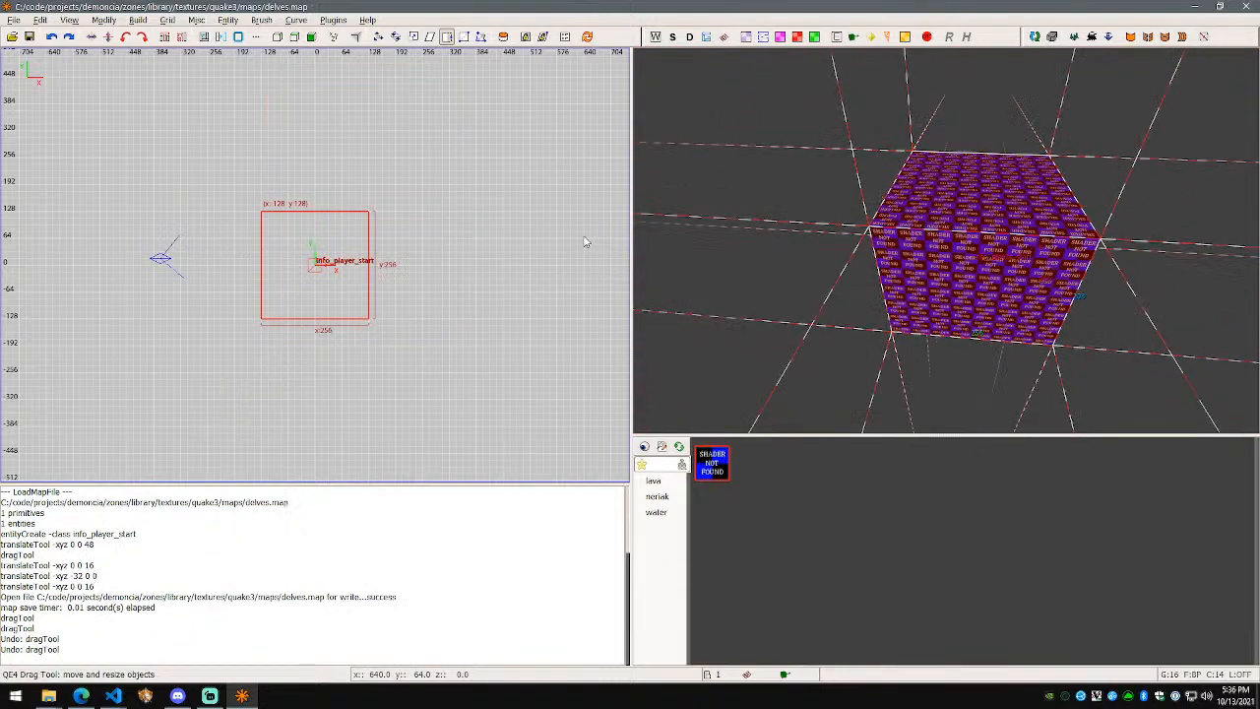
scroll(416, 282, up, 1)
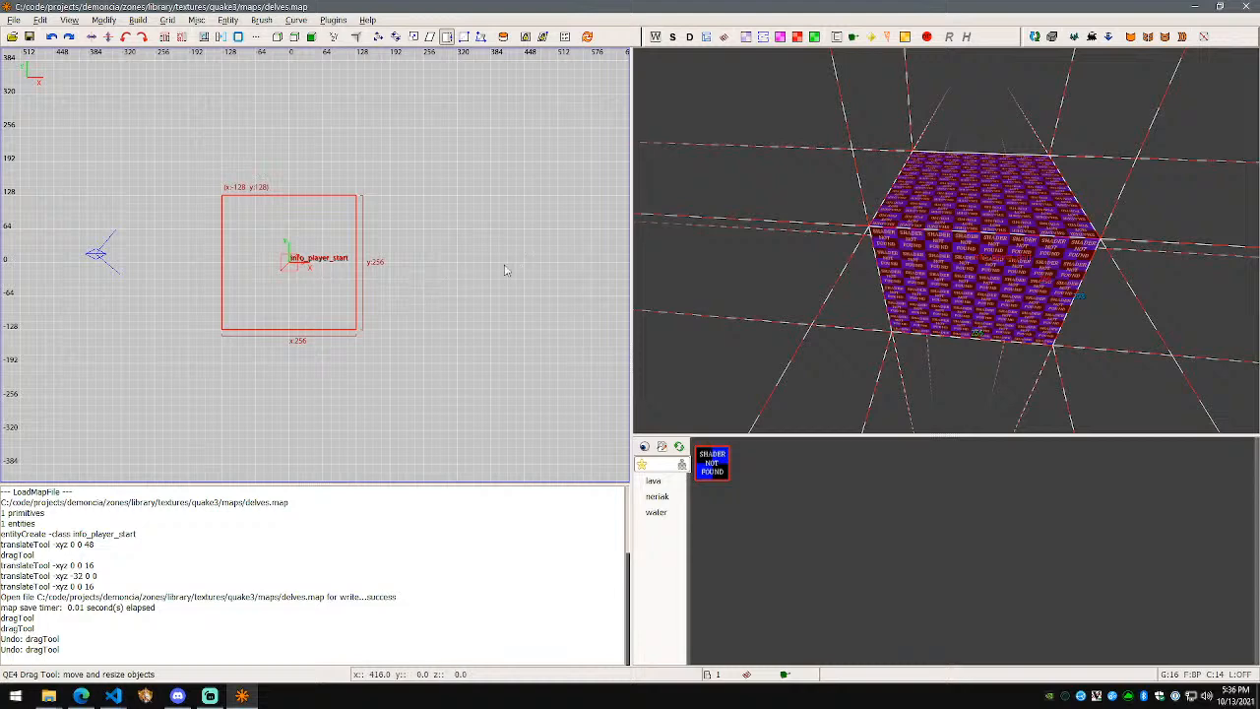
click(309, 20)
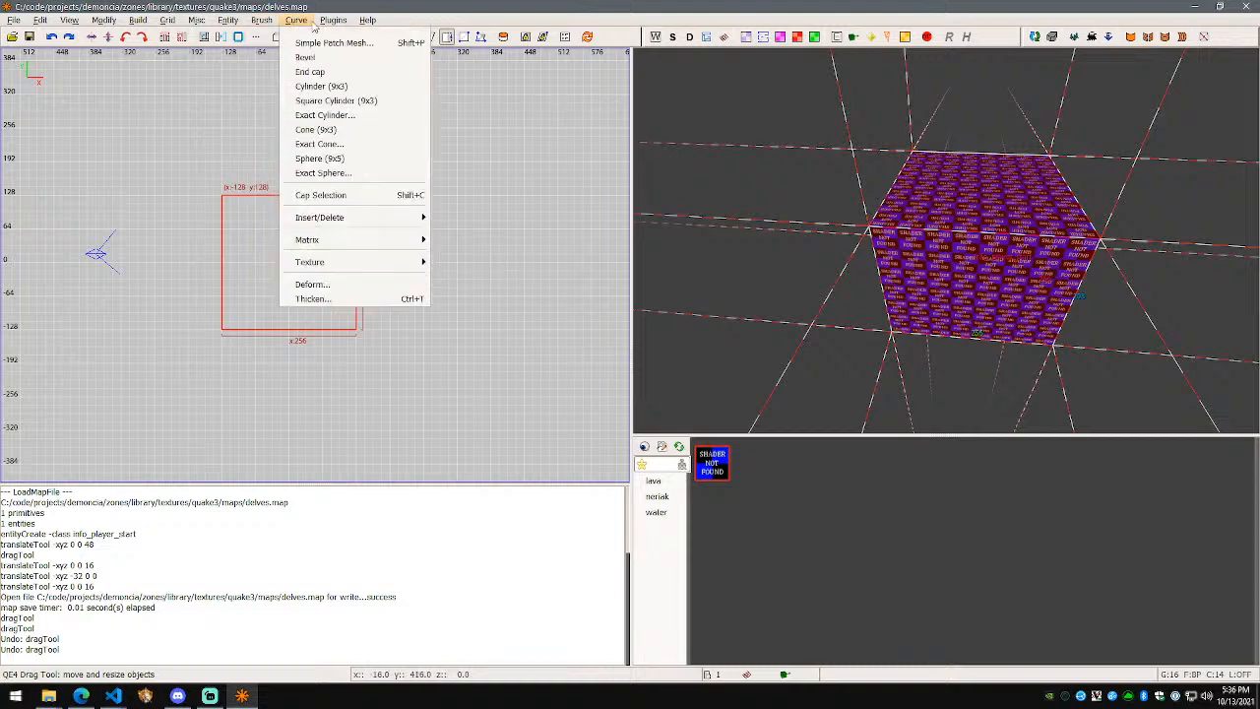
click(350, 103)
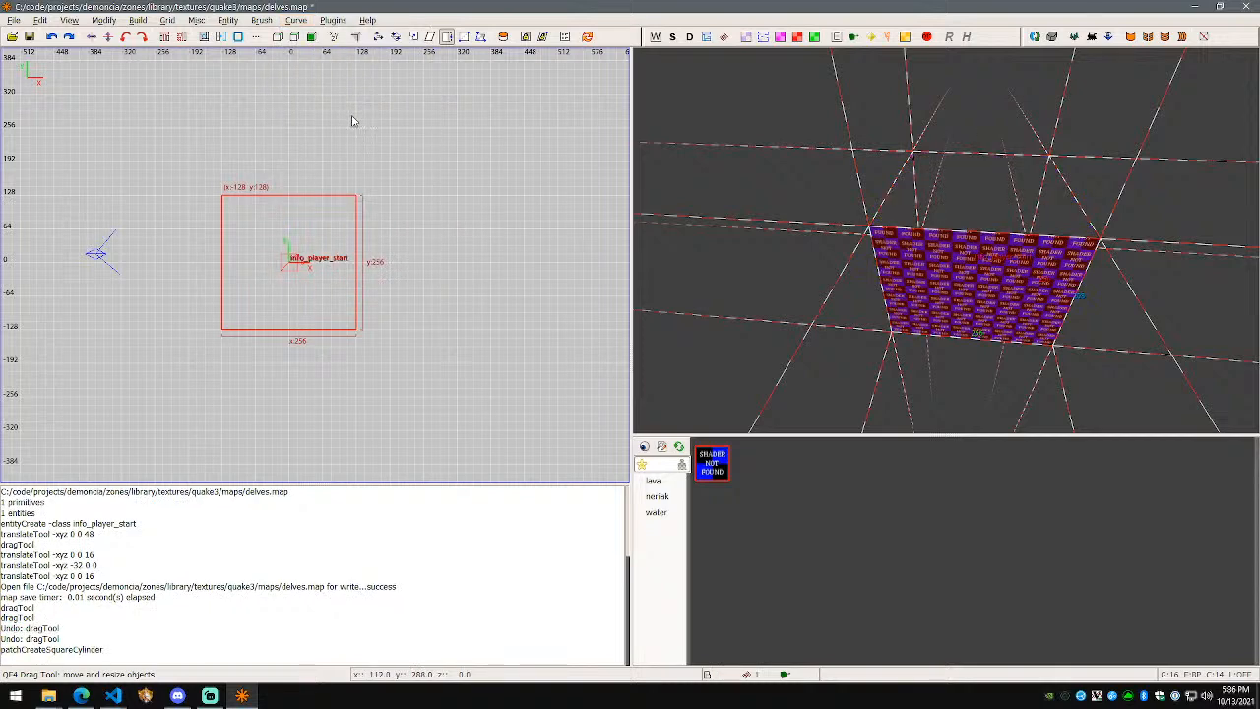
key(ctrl+z)
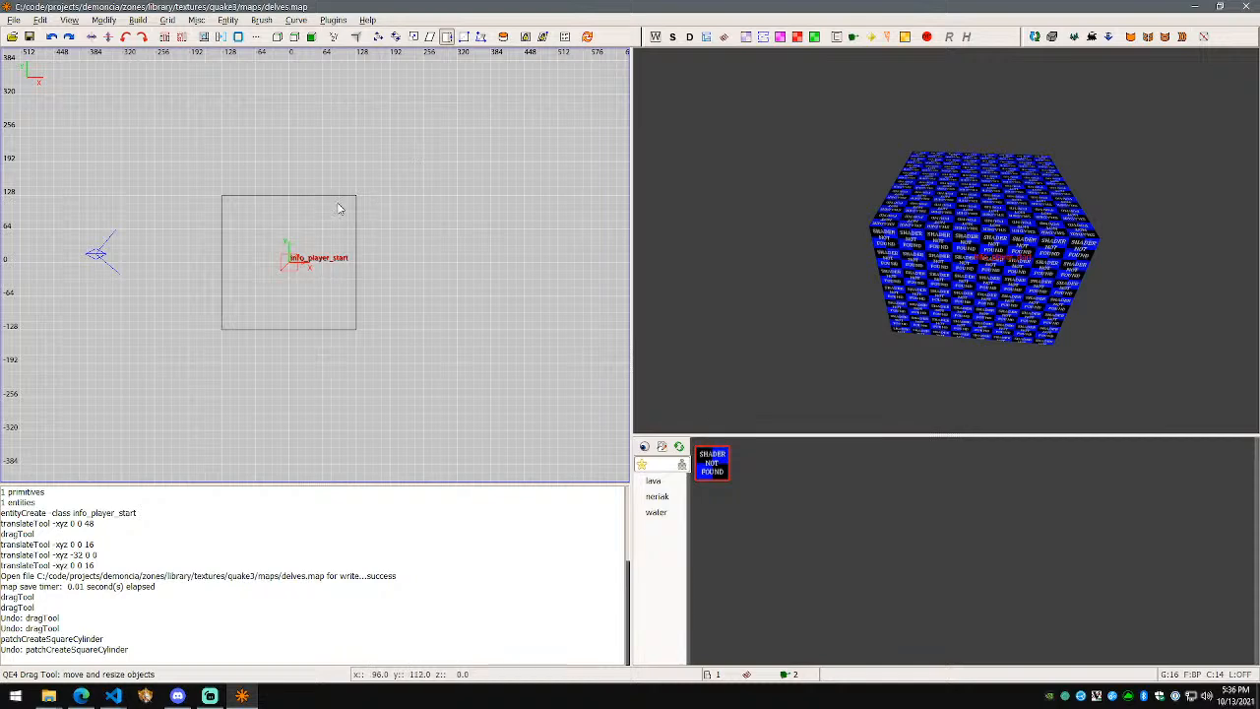
shift+click(337, 207)
click(296, 21)
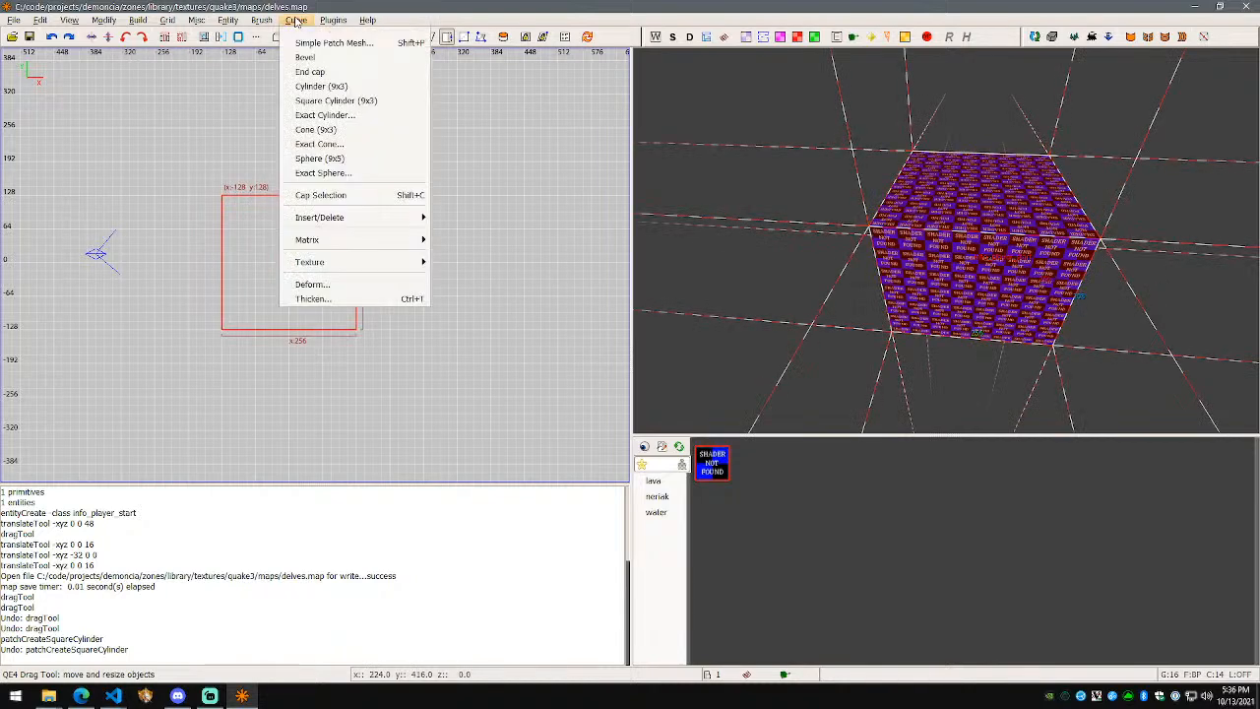
click(360, 113)
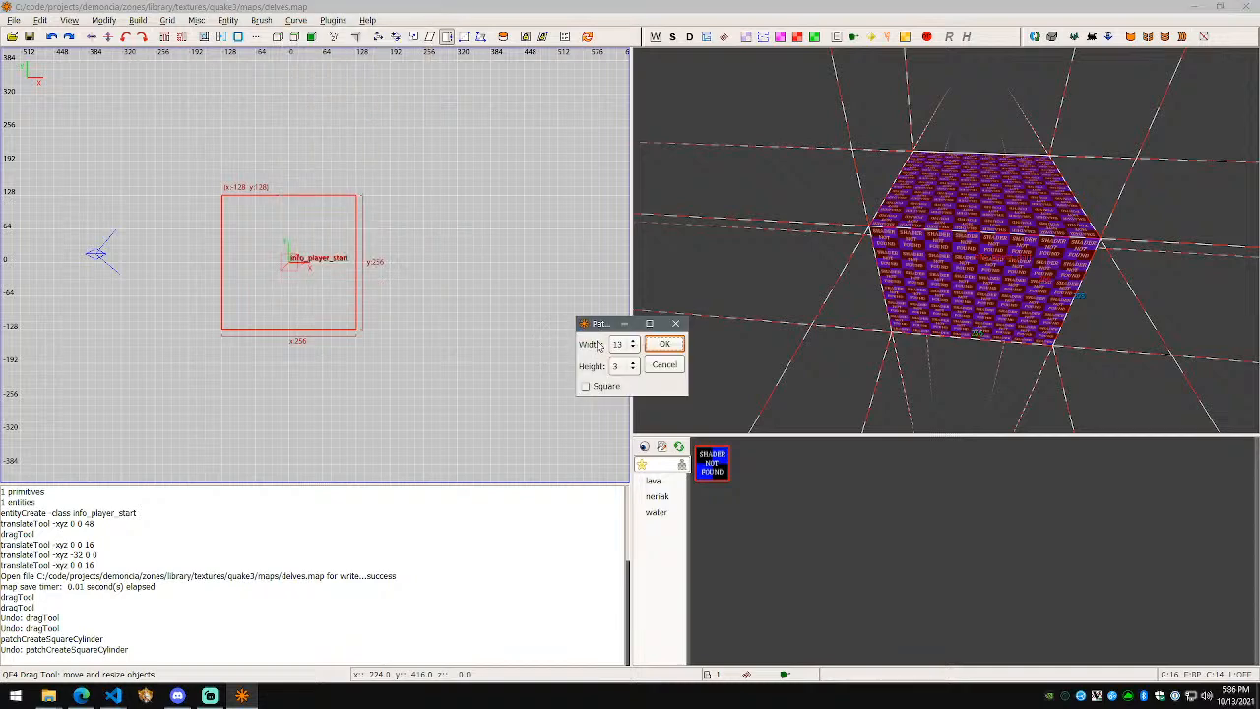
click(622, 343)
click(630, 327)
click(631, 365)
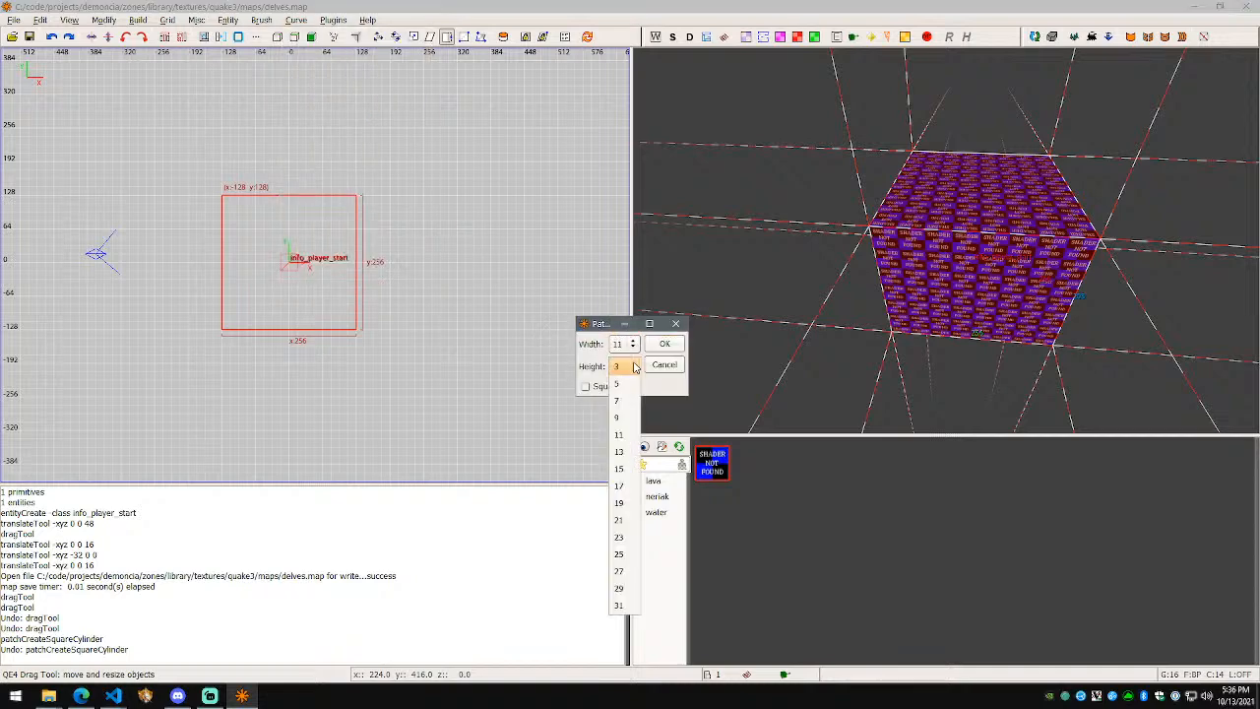
click(620, 425)
click(665, 343)
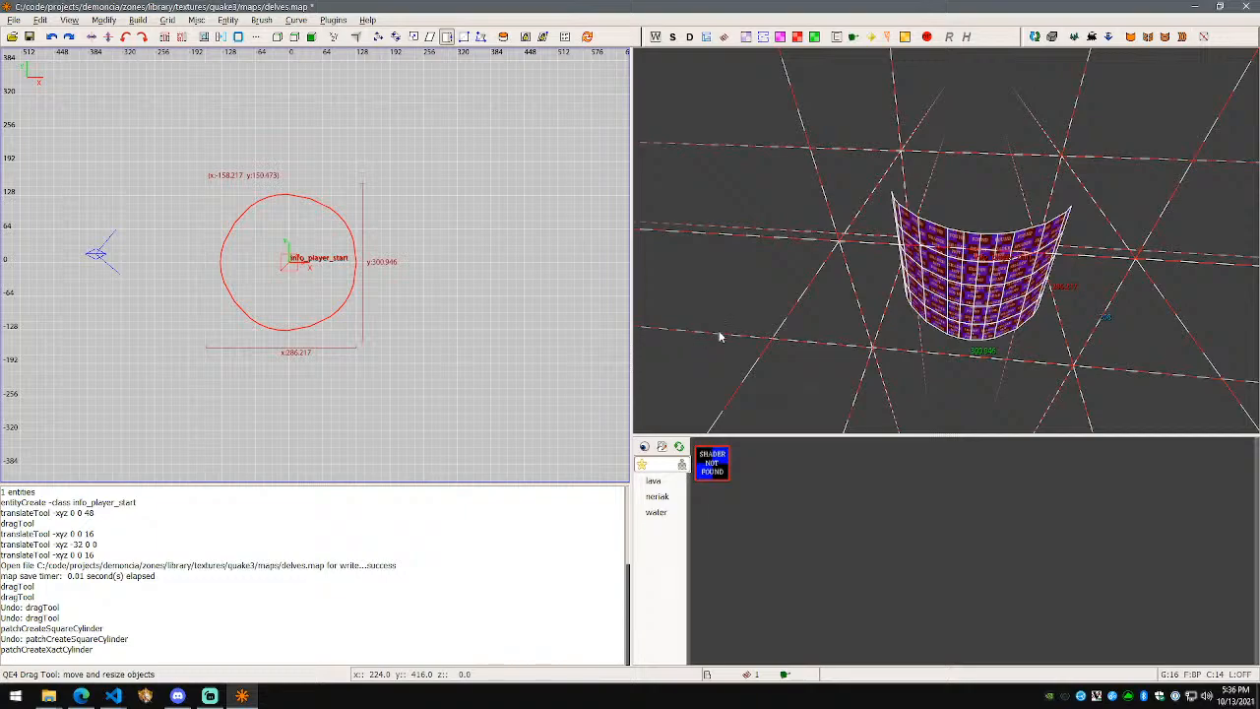
key(w)
key(d)
right_click(947, 242)
key(ctrl+z)
right_click(948, 245)
key(a)
key(s)
right_click(948, 245)
shift+click(882, 246)
click(295, 19)
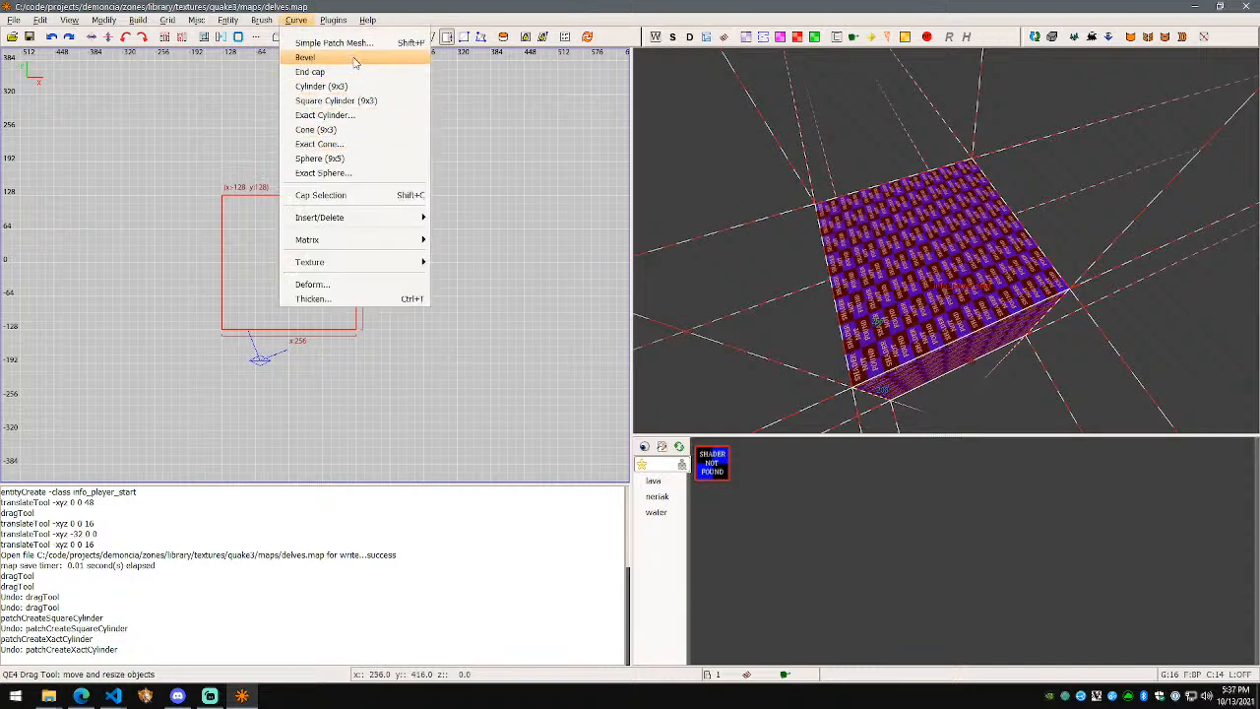
Step: Try the box as an 8-sided prism, look over its top, then undo back to a box
mouse_move(263, 20)
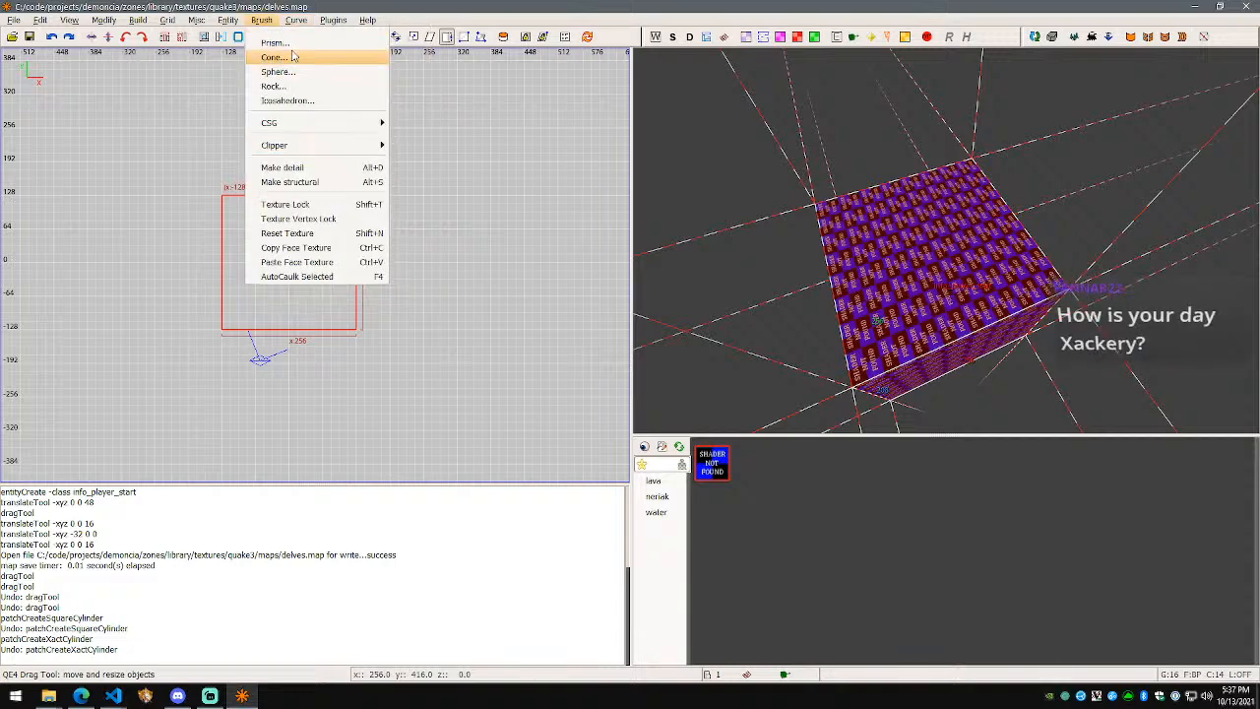
click(291, 47)
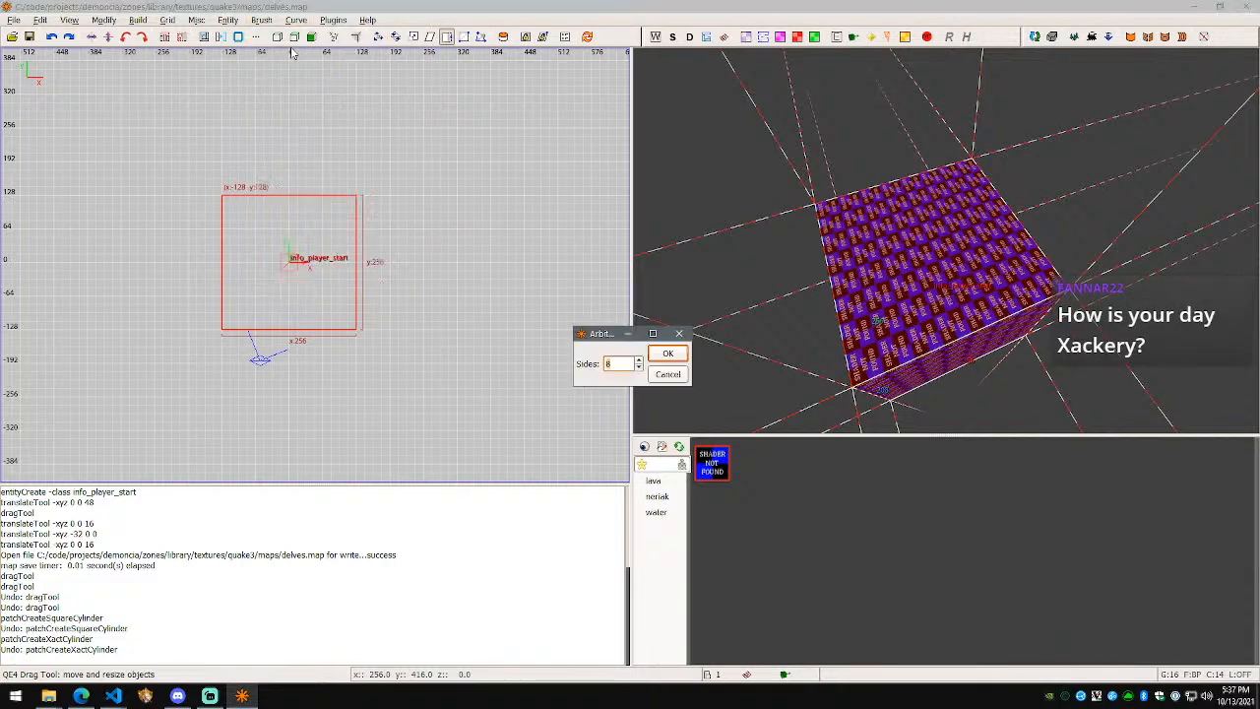
click(666, 354)
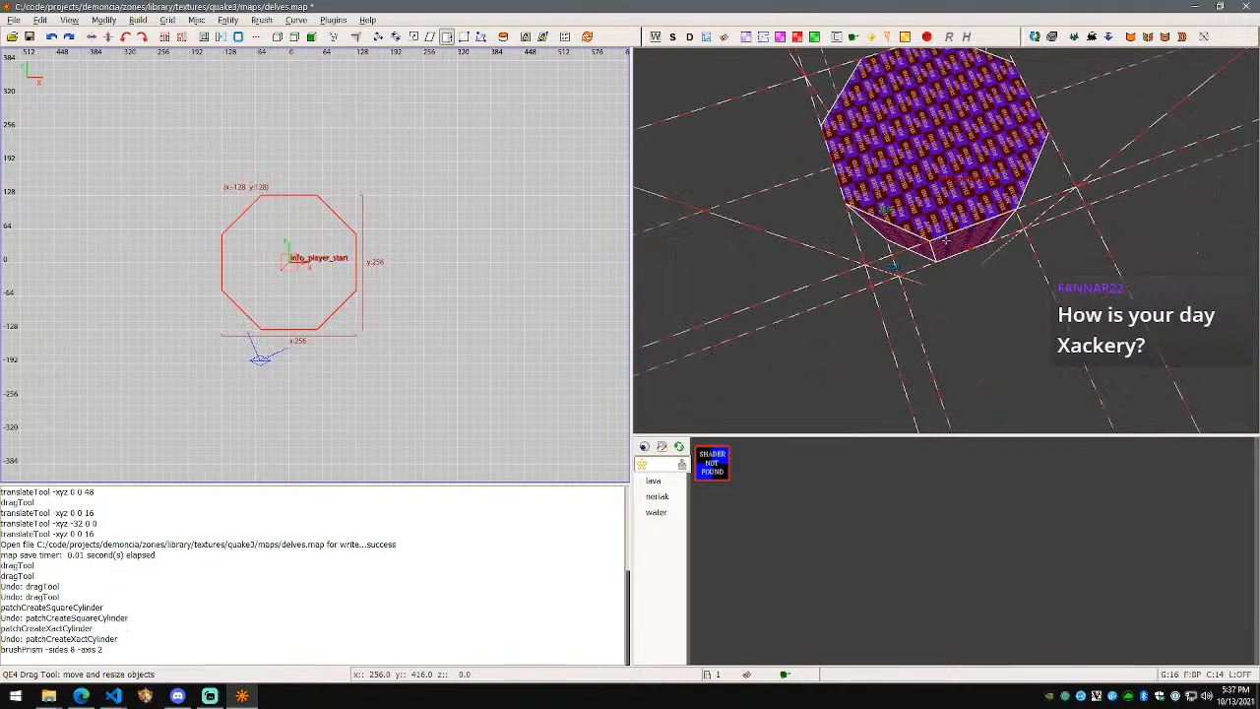
key(w)
key(s)
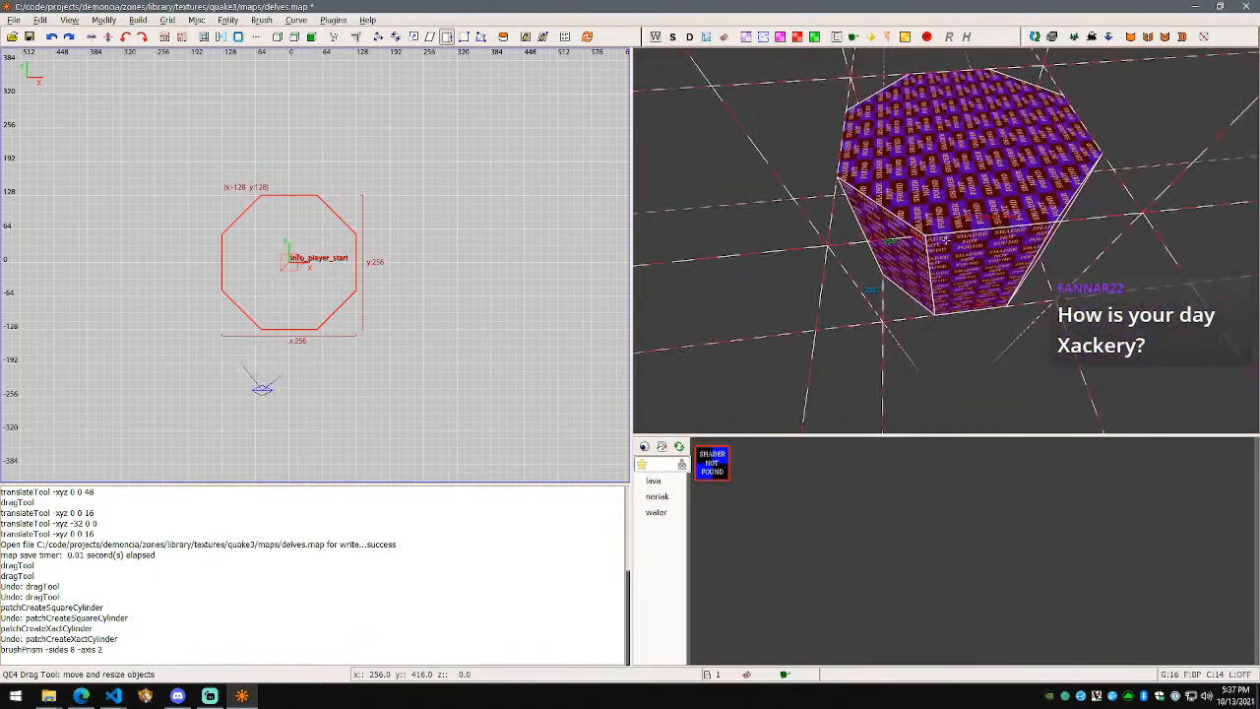
key(ctrl+z)
Step: Turn the box into a 31-sided prism and fly through it in free-look
click(227, 20)
mouse_move(261, 19)
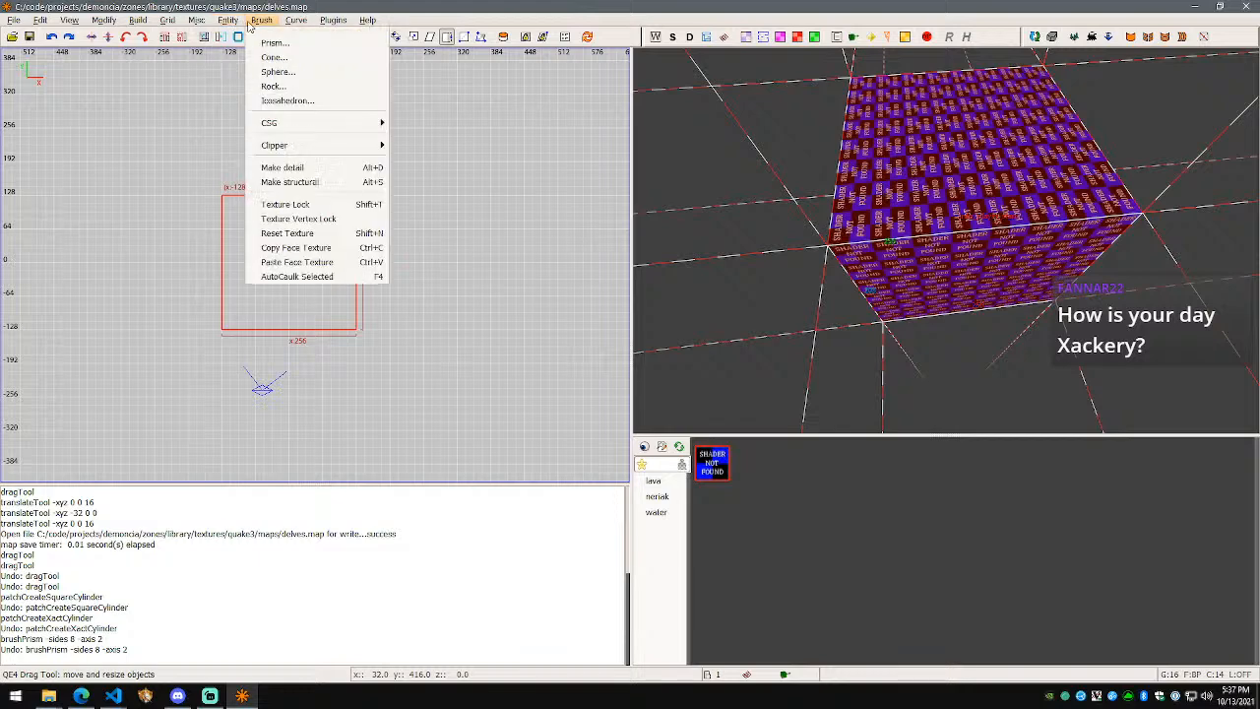
click(285, 55)
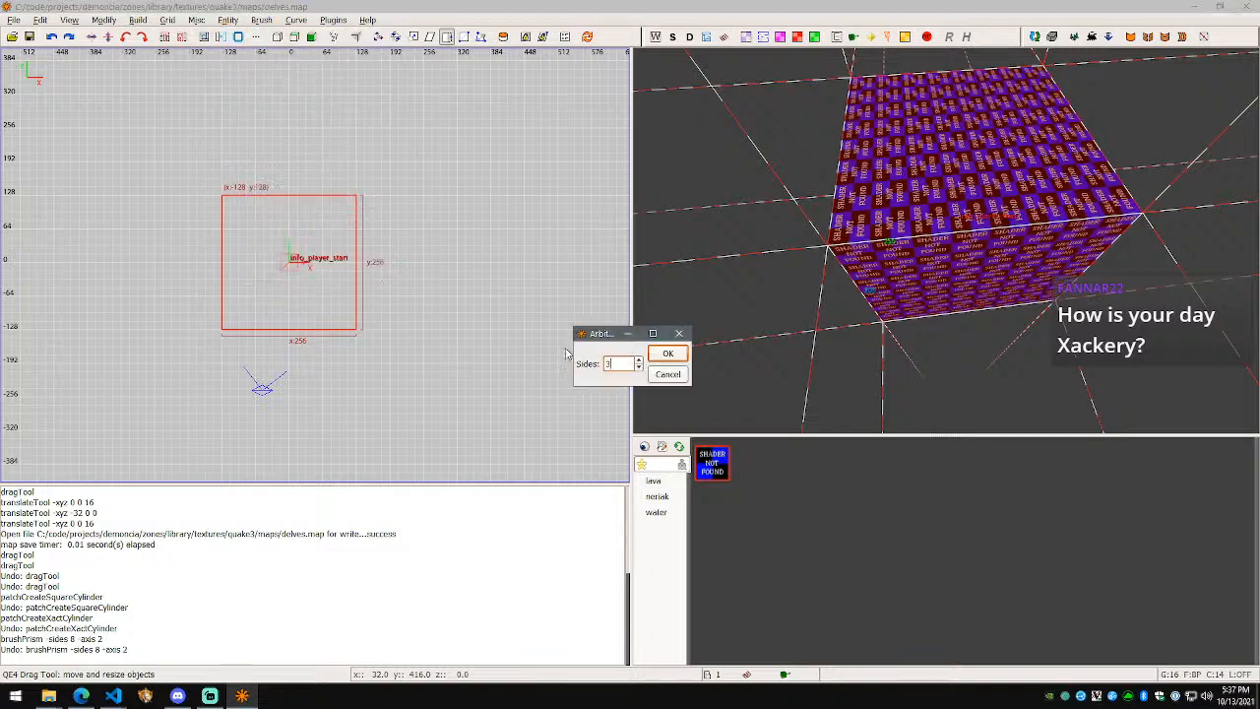
click(669, 358)
right_click(743, 346)
key(w)
key(s)
key(a)
key(w)
right_click(946, 240)
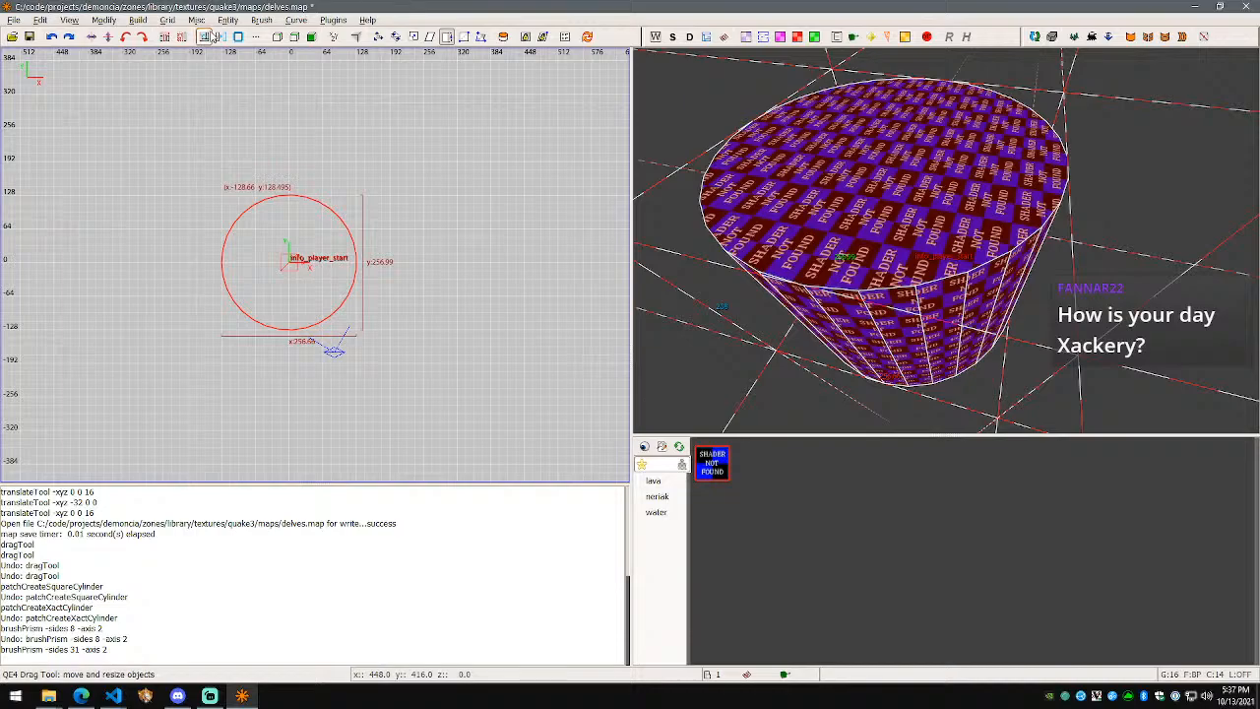
Step: Hollow the 31-sided cylinder with CSG Hollow and fly inside to inspect its walls
click(237, 37)
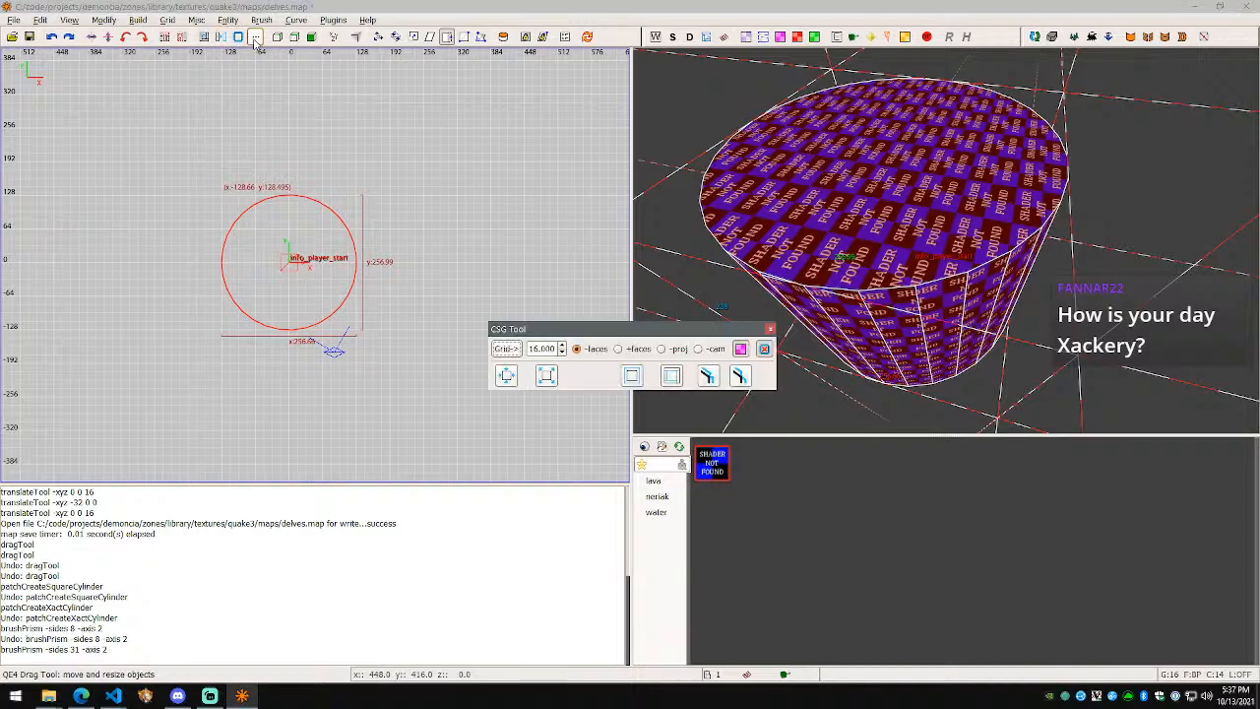
click(707, 376)
right_click(946, 241)
key(w)
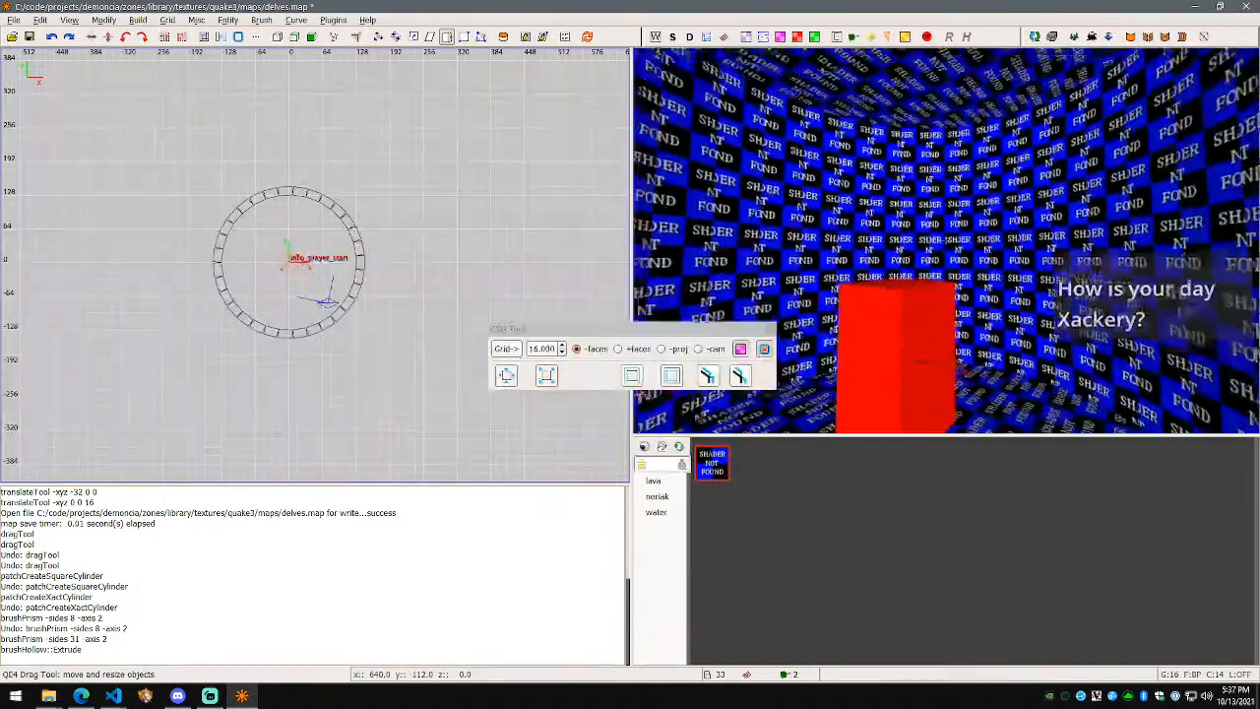
key(s)
key(w)
key(s)
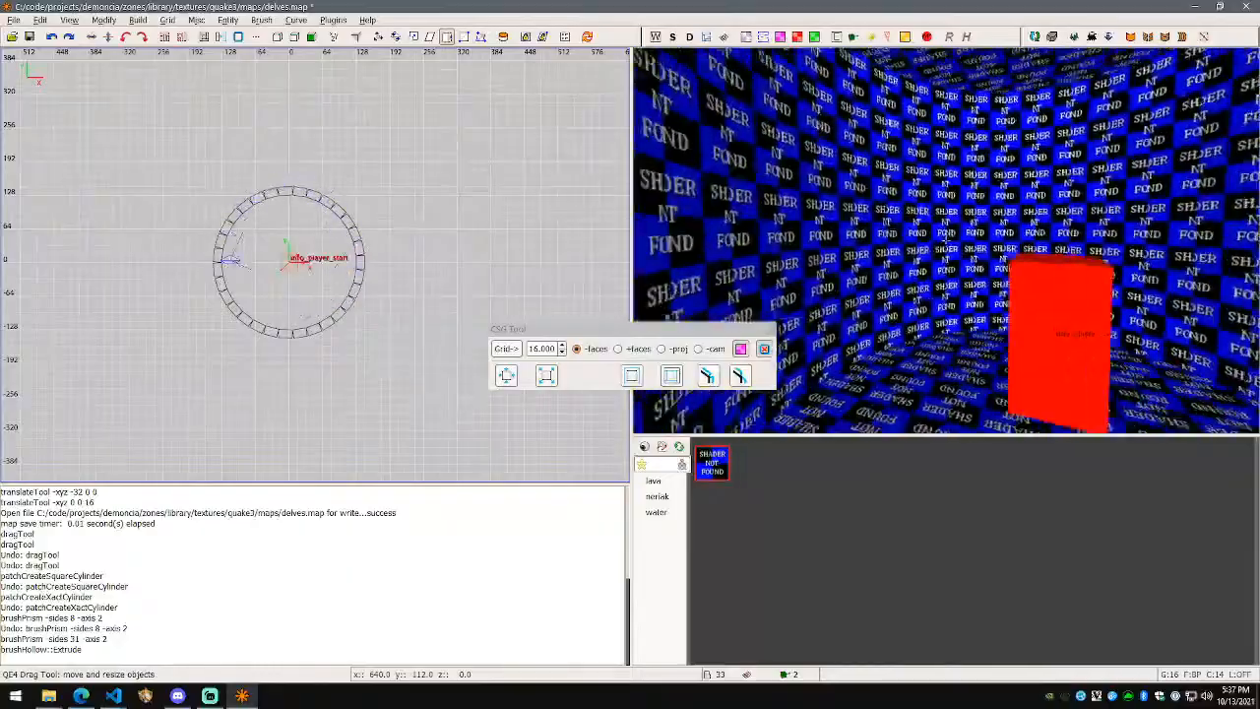
key(w)
Step: View the red box inside the cylinder, then undo the hollow and the 31-sided prism
key(s)
key(w)
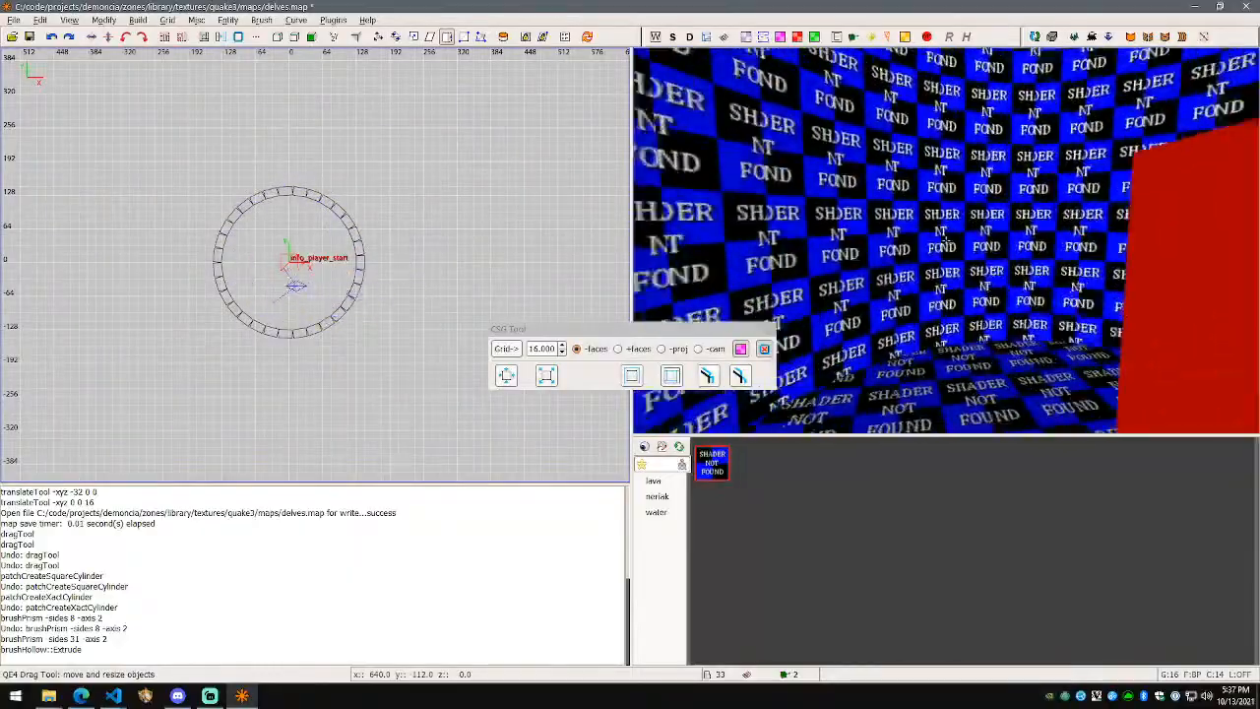
key(s)
key(w)
key(s)
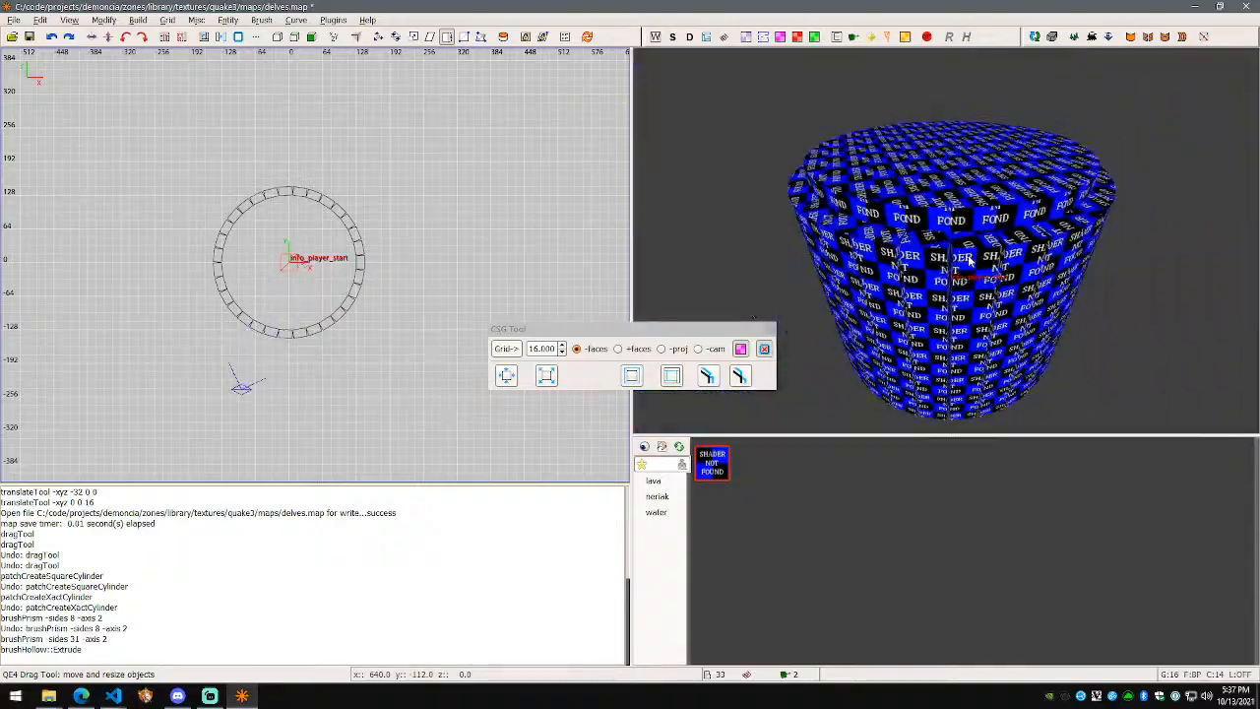
key(ctrl+z)
key(ctrl+z)
right_drag(969, 260, 897, 244)
Step: Select the box and drag its faces out to 512 units in the top view
key(s)
shift+click(345, 213)
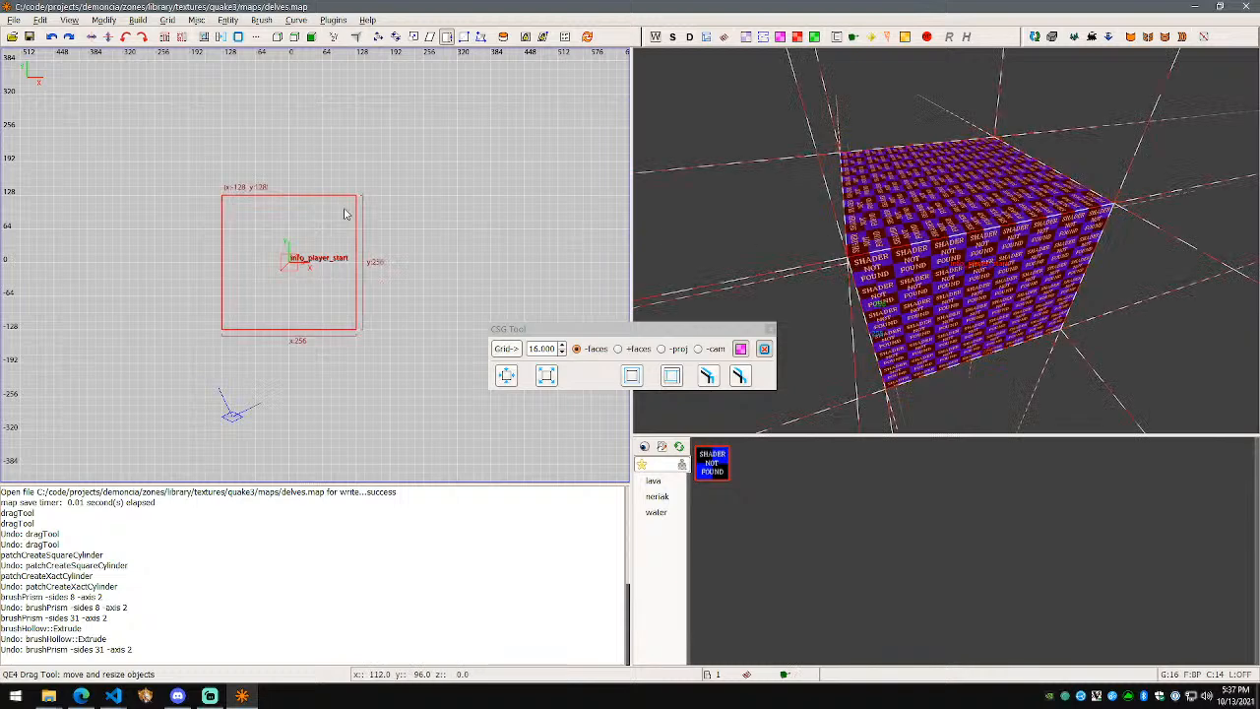
scroll(866, 231, down, 1)
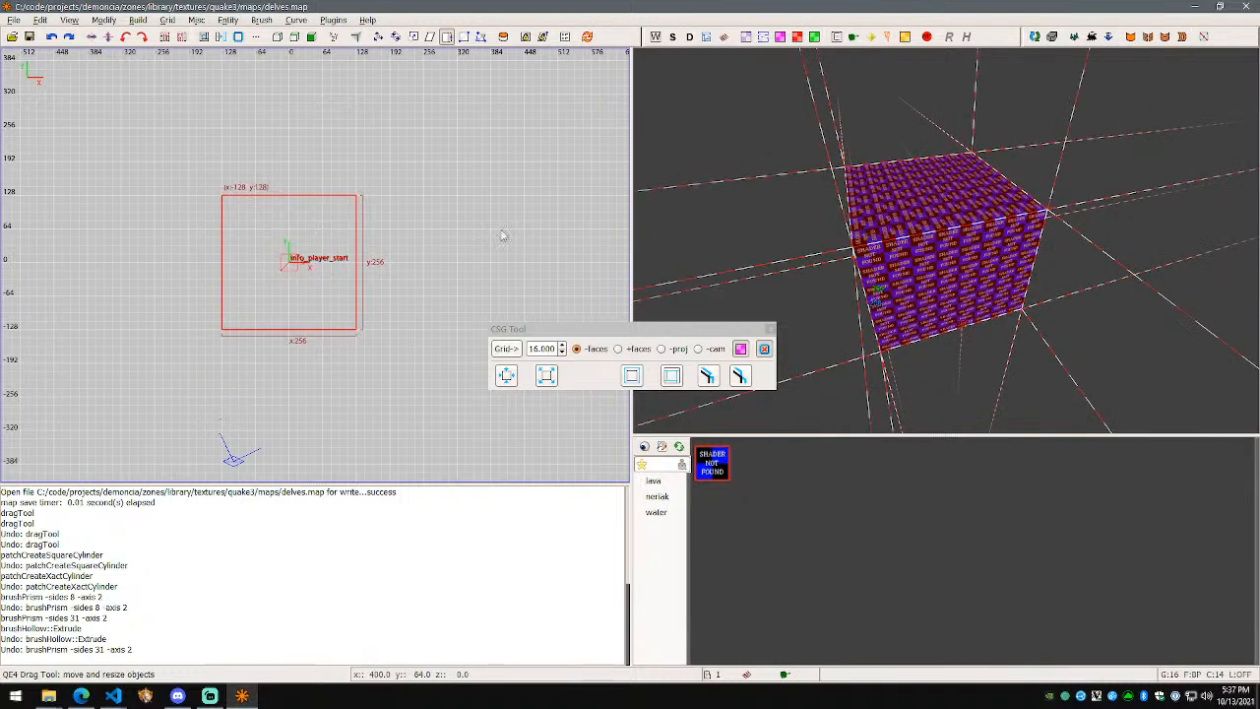
mouse_move(382, 244)
mouse_down()
mouse_move(558, 248)
mouse_move(510, 247)
mouse_up()
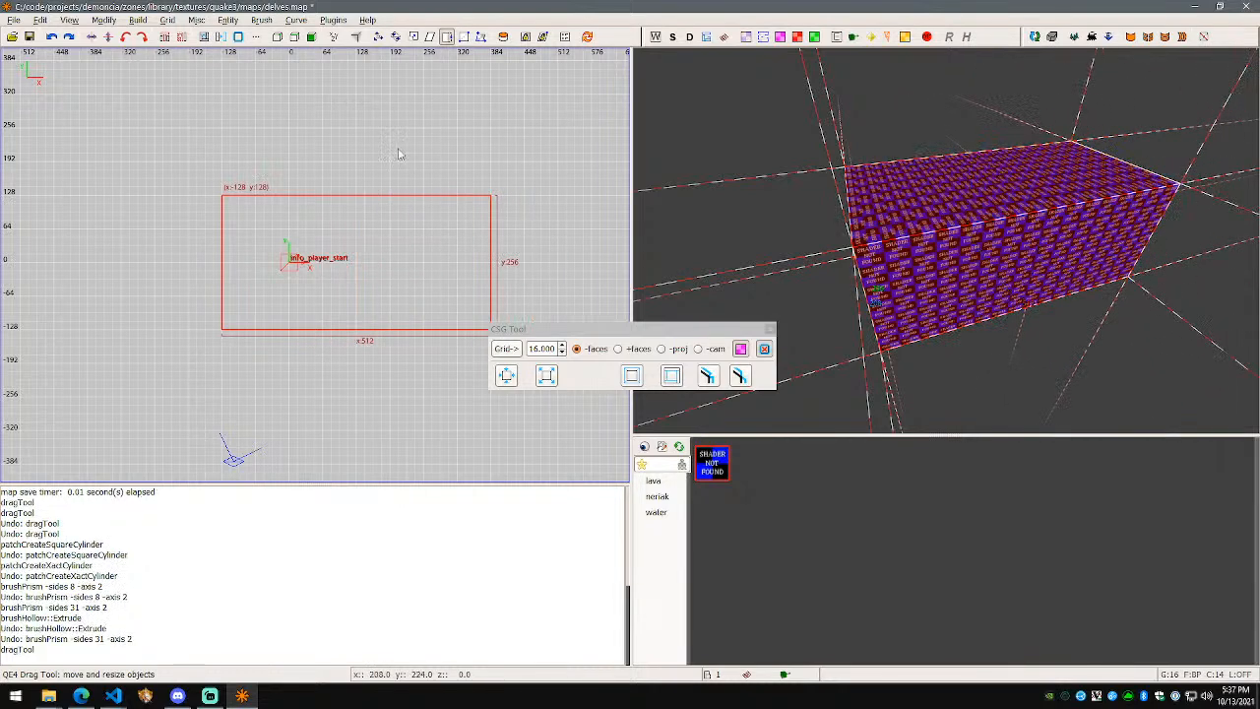
drag(398, 160, 386, 57)
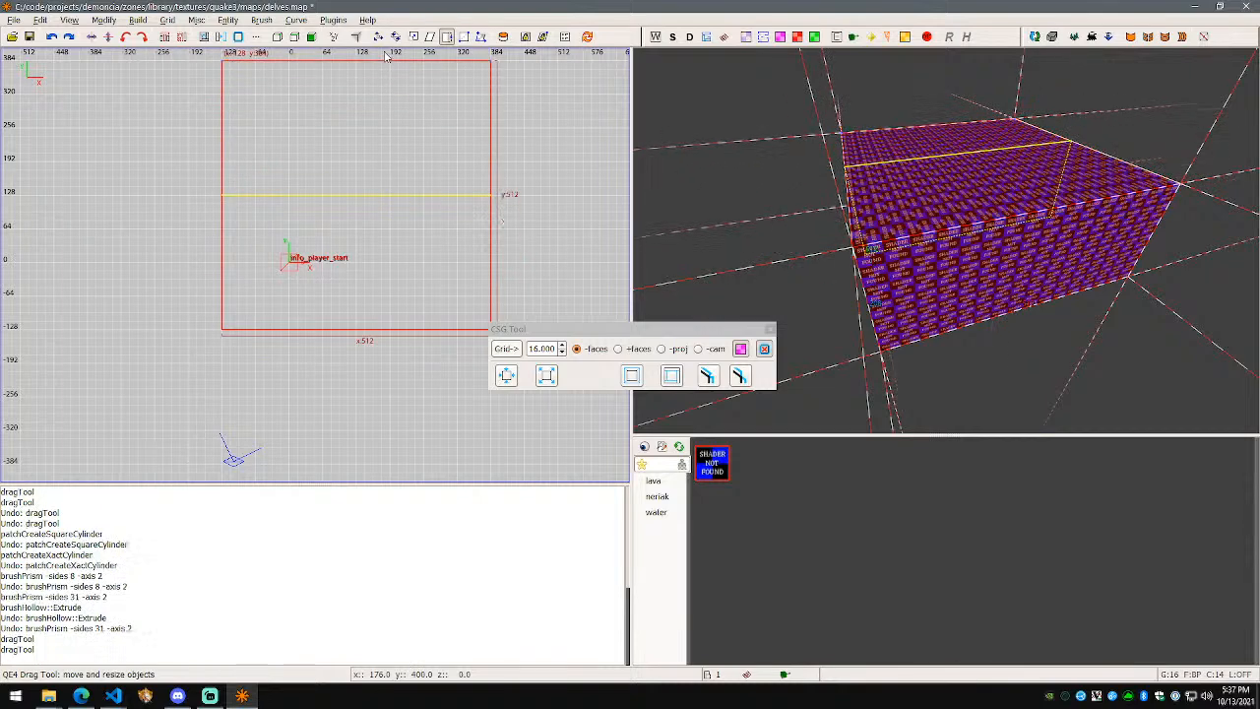
drag(993, 169, 998, 91)
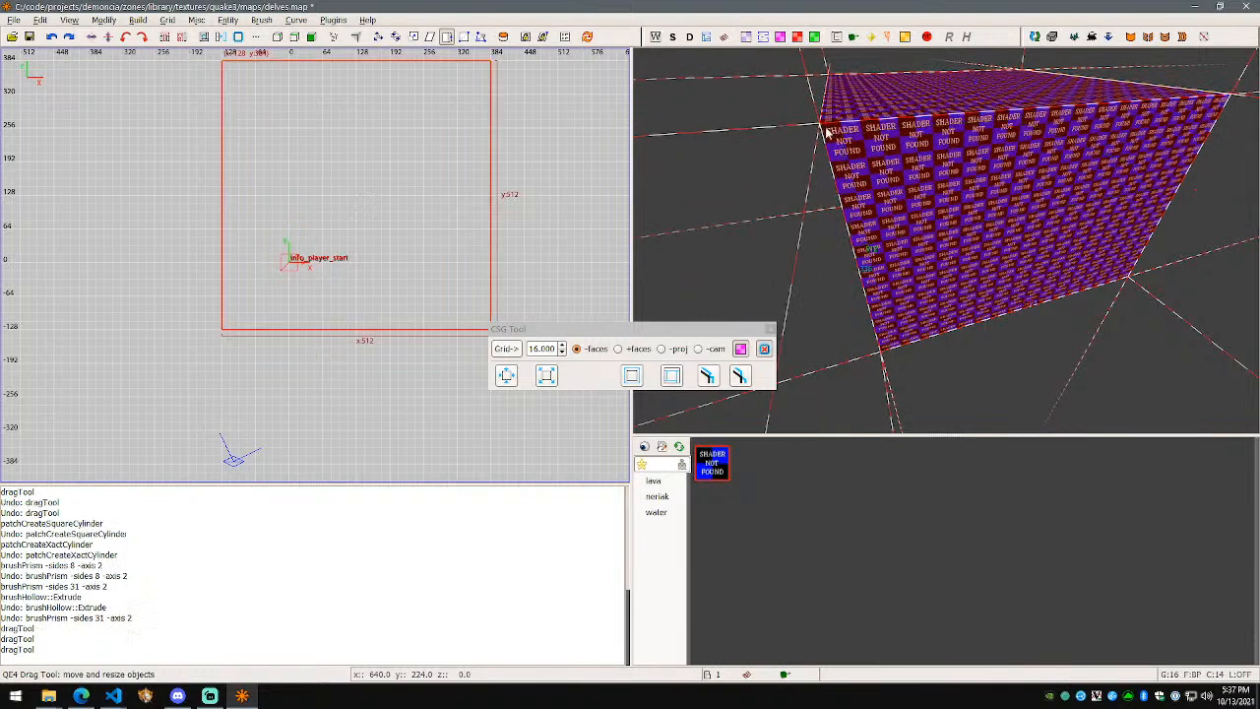
Step: In the side view, raise the box top to 512 units high
key(ctrl+Tab)
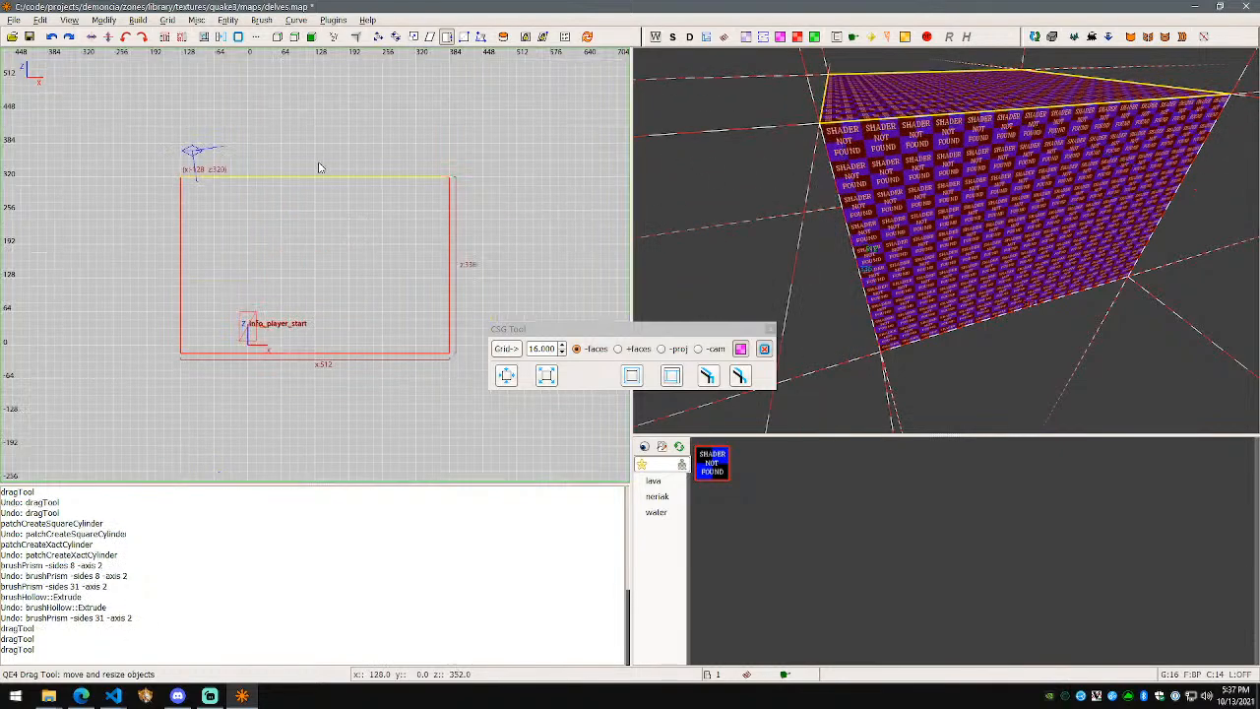
drag(318, 168, 318, 75)
scroll(945, 241, up, 5)
scroll(945, 241, down, 6)
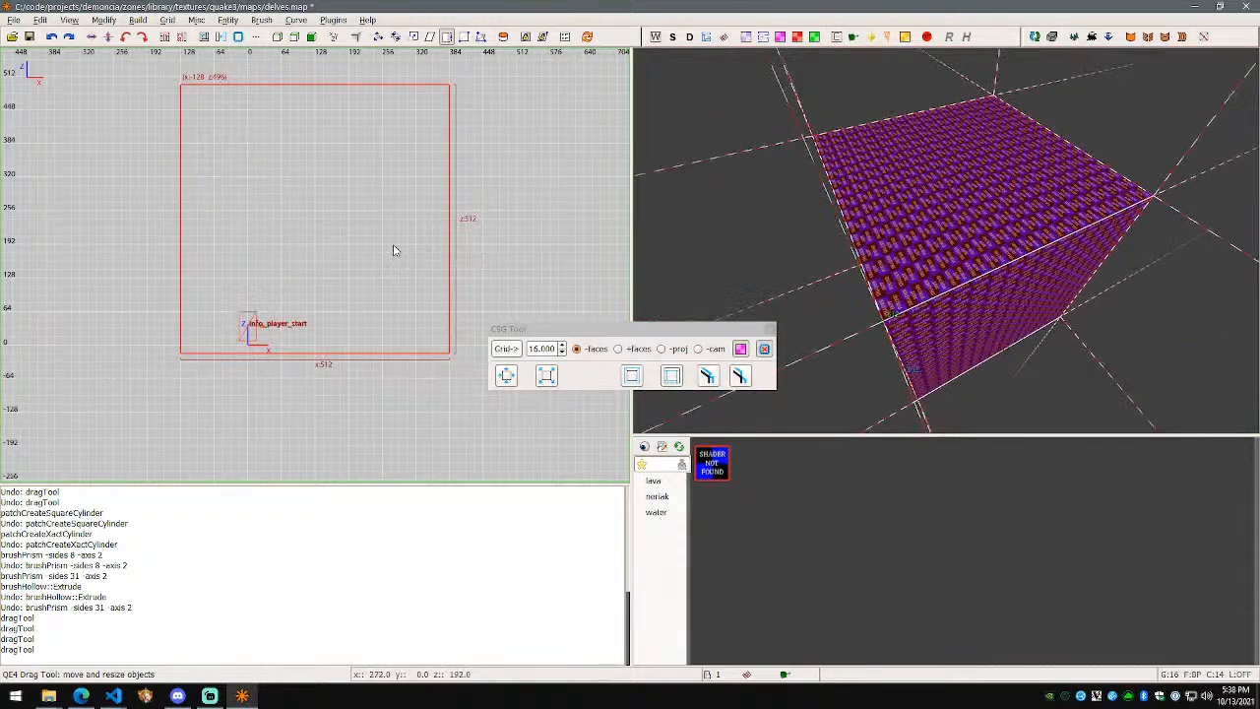
Step: Move the box 128 units along negative X with the Translate tool
key(w)
drag(348, 219, 289, 224)
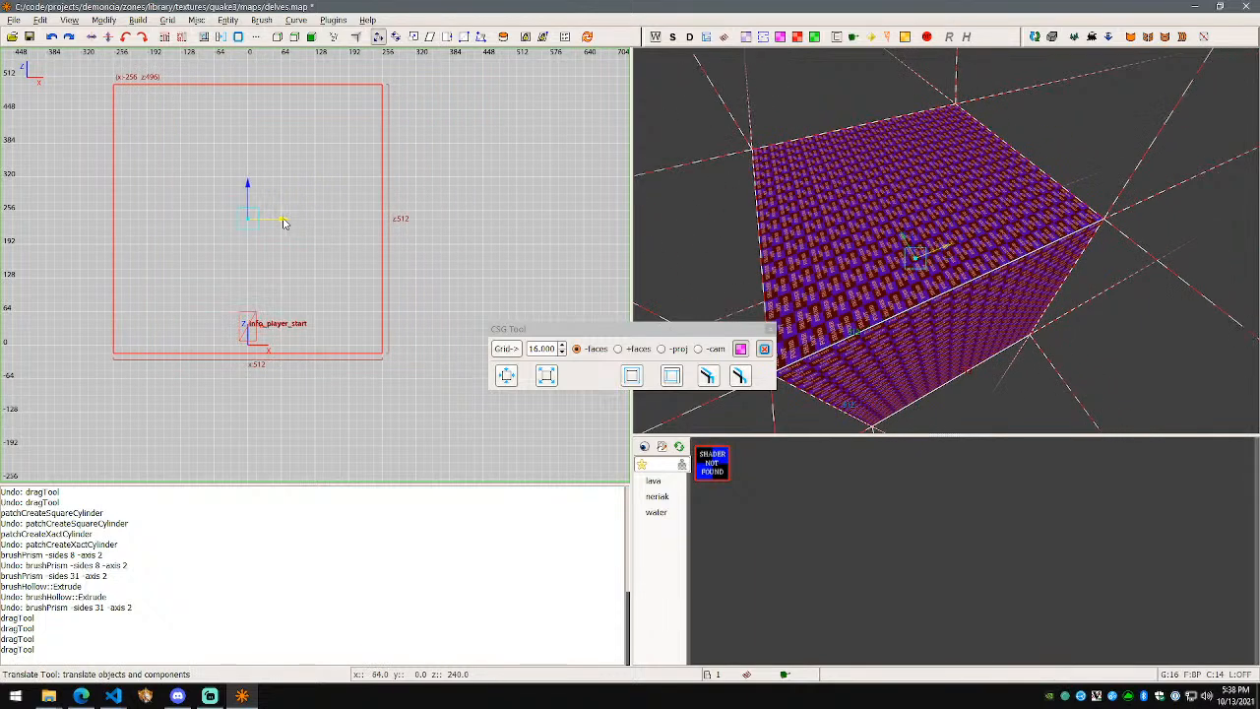
drag(282, 223, 282, 224)
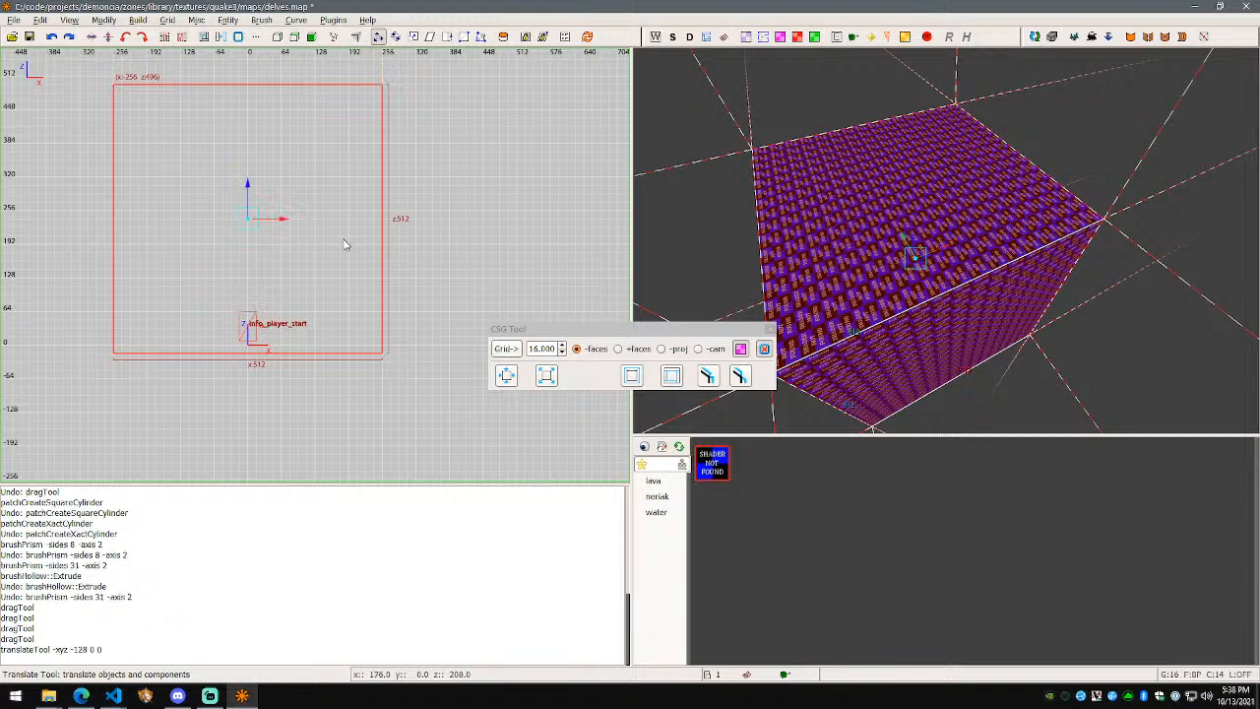
key(ctrl+Tab)
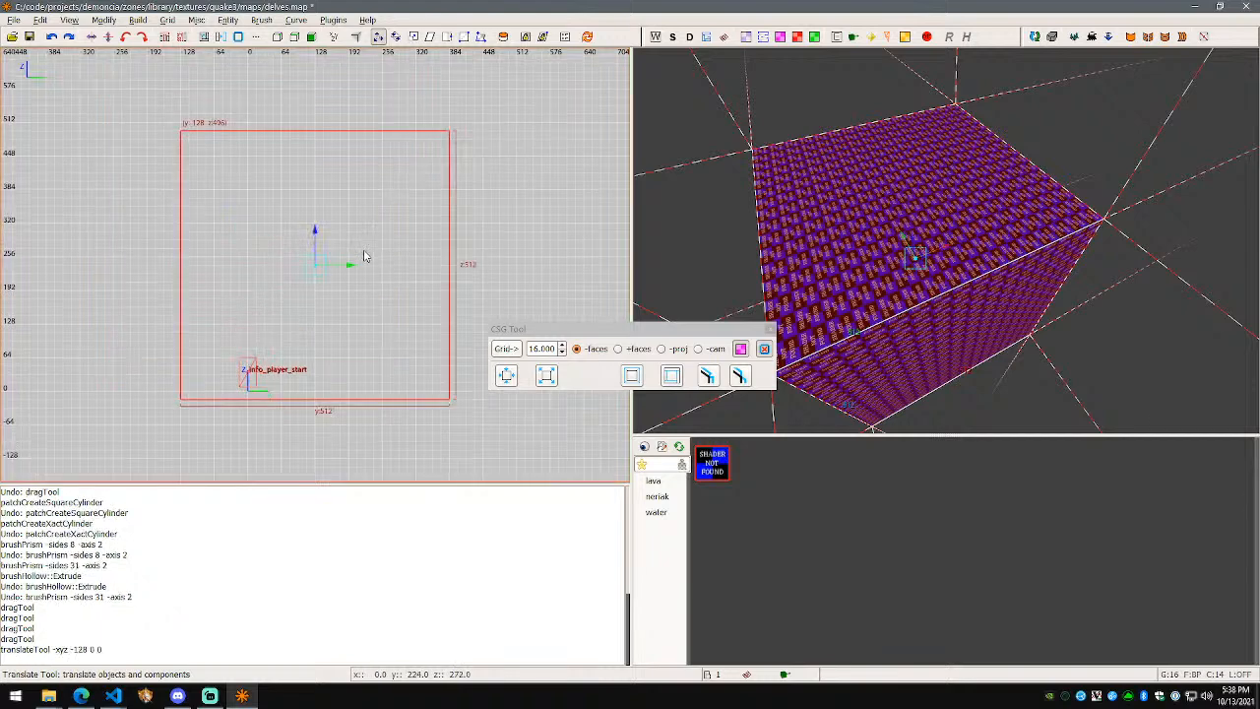
key(ctrl+Tab)
right_drag(879, 252, 868, 316)
Step: Save the map, then turn the box into a 32-sided prism and fly toward it
click(266, 23)
click(266, 23)
key(ctrl+s)
click(262, 21)
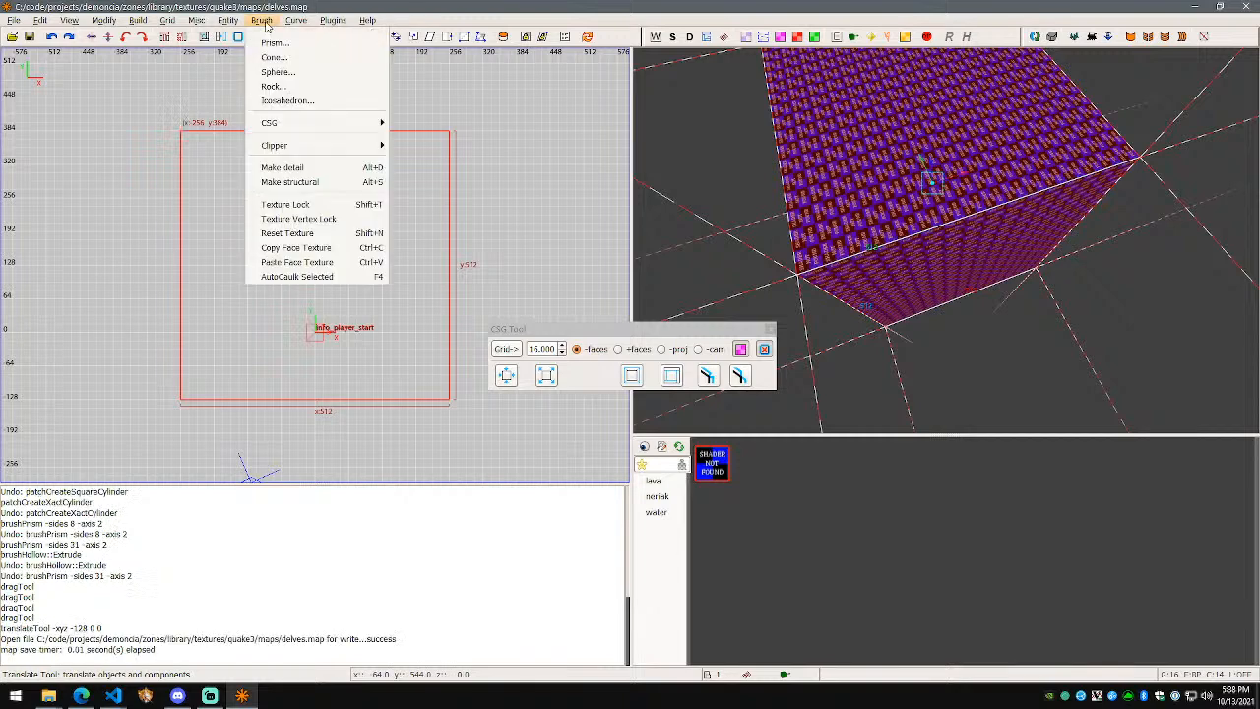
click(276, 46)
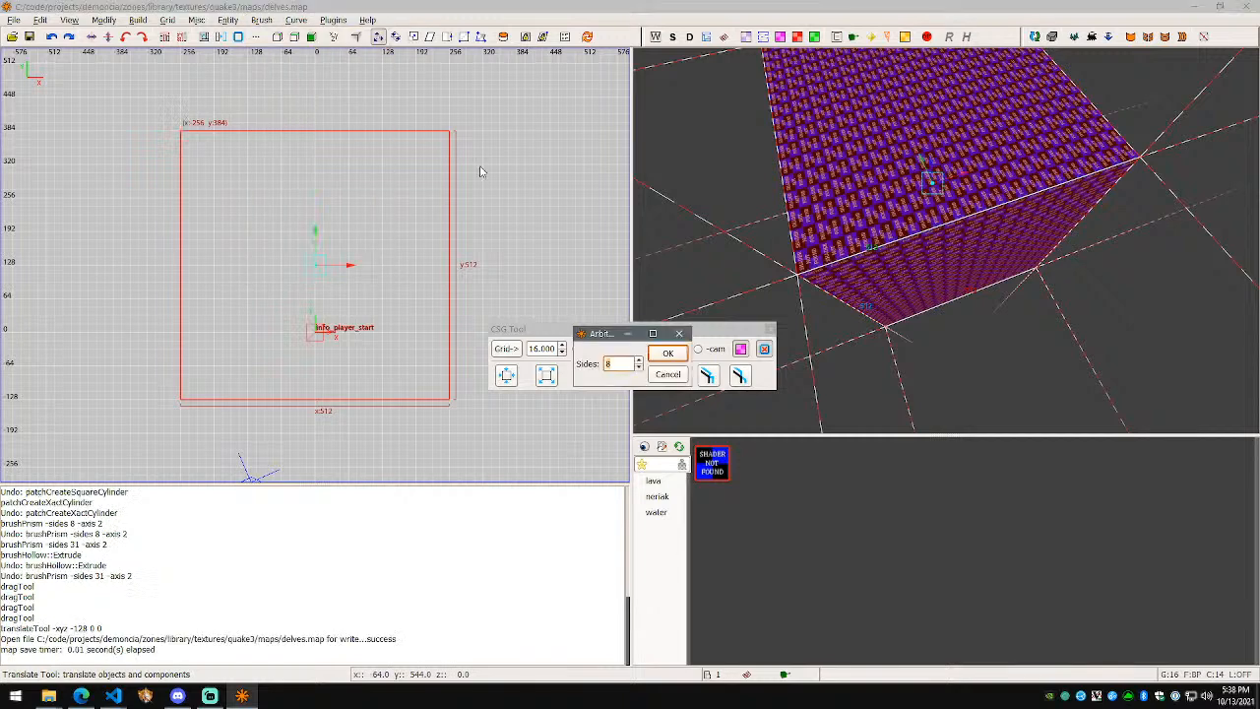
text(32)
click(676, 354)
key(w)
right_drag(885, 285, 946, 240)
key(w)
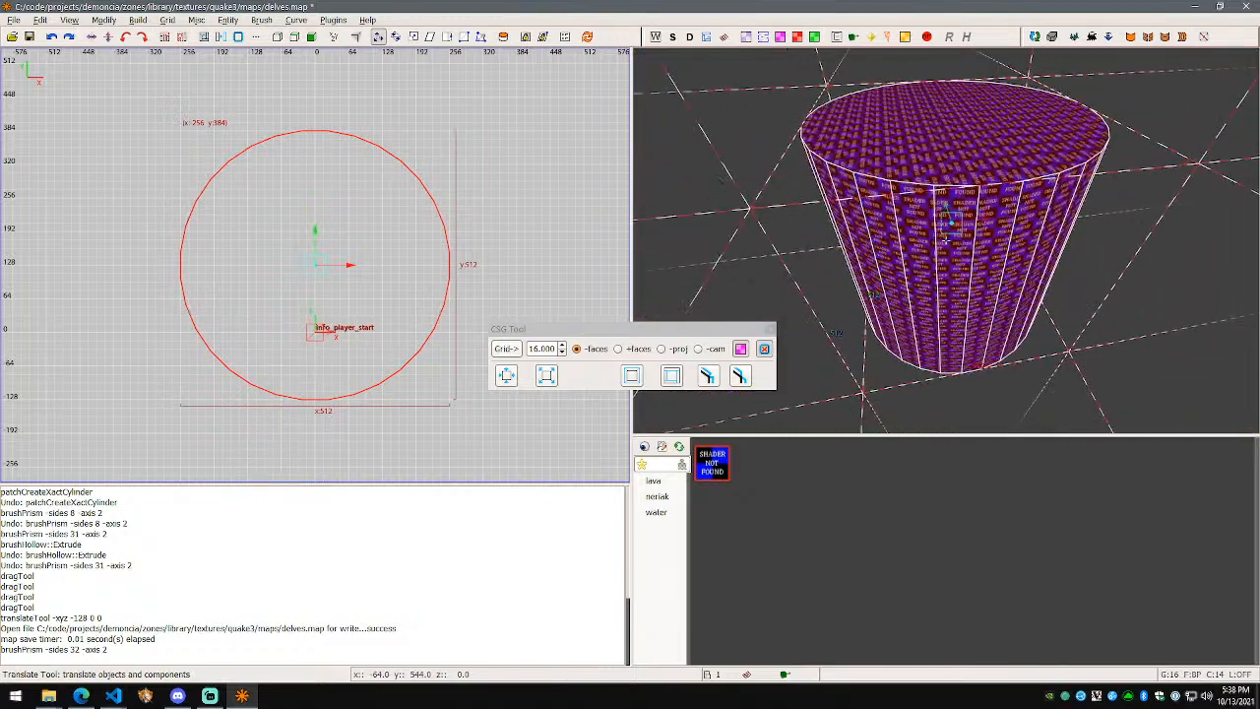
Step: Hollow the 32-sided cylinder and fly around inside it toward the player start
click(707, 375)
drag(590, 329, 330, 423)
scroll(810, 318, up, 2)
key(w)
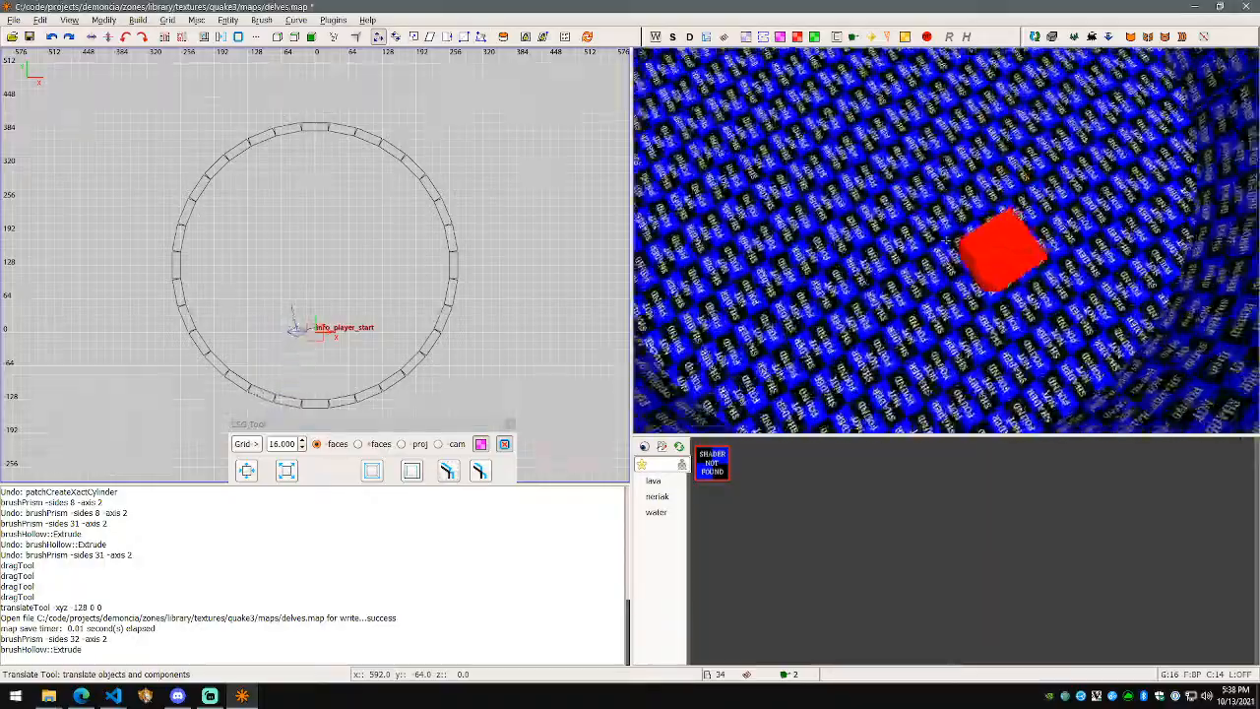
key(d)
key(w)
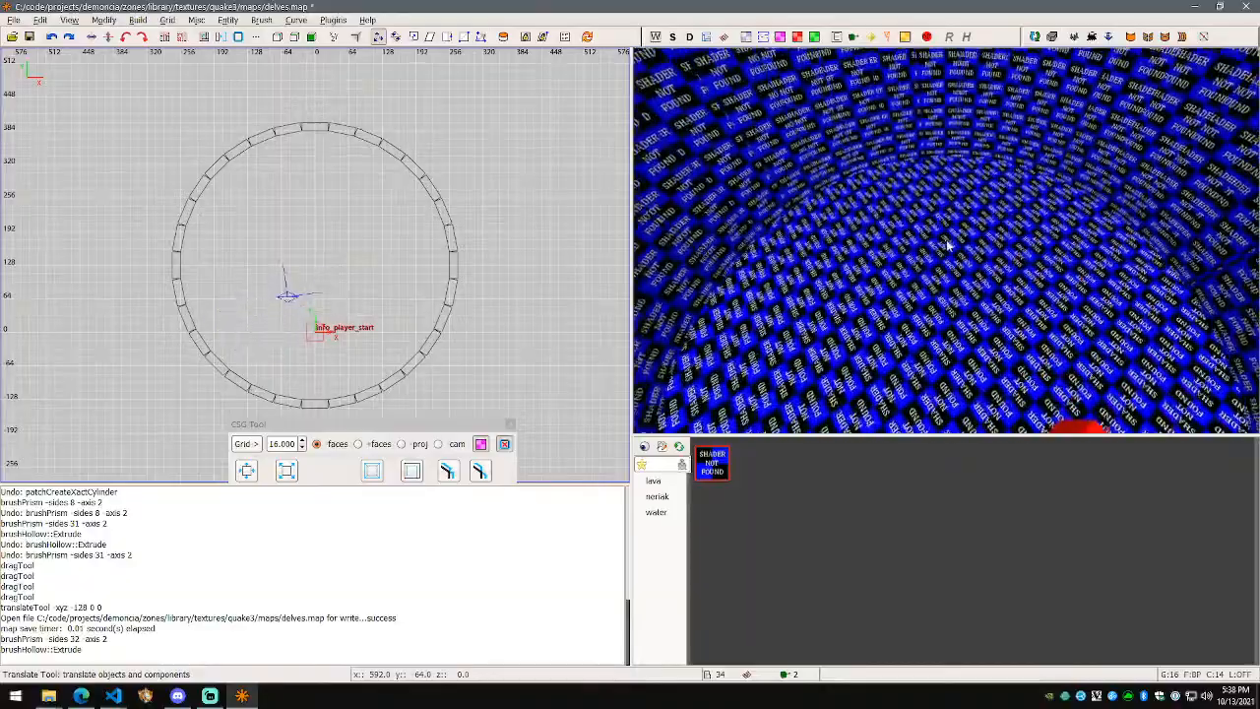
Step: Undo the hollow and the 32-sided prism, then reselect the plain box
key(ctrl+z)
key(ctrl+z)
shift+click(400, 239)
key(s)
key(d)
right_click(946, 240)
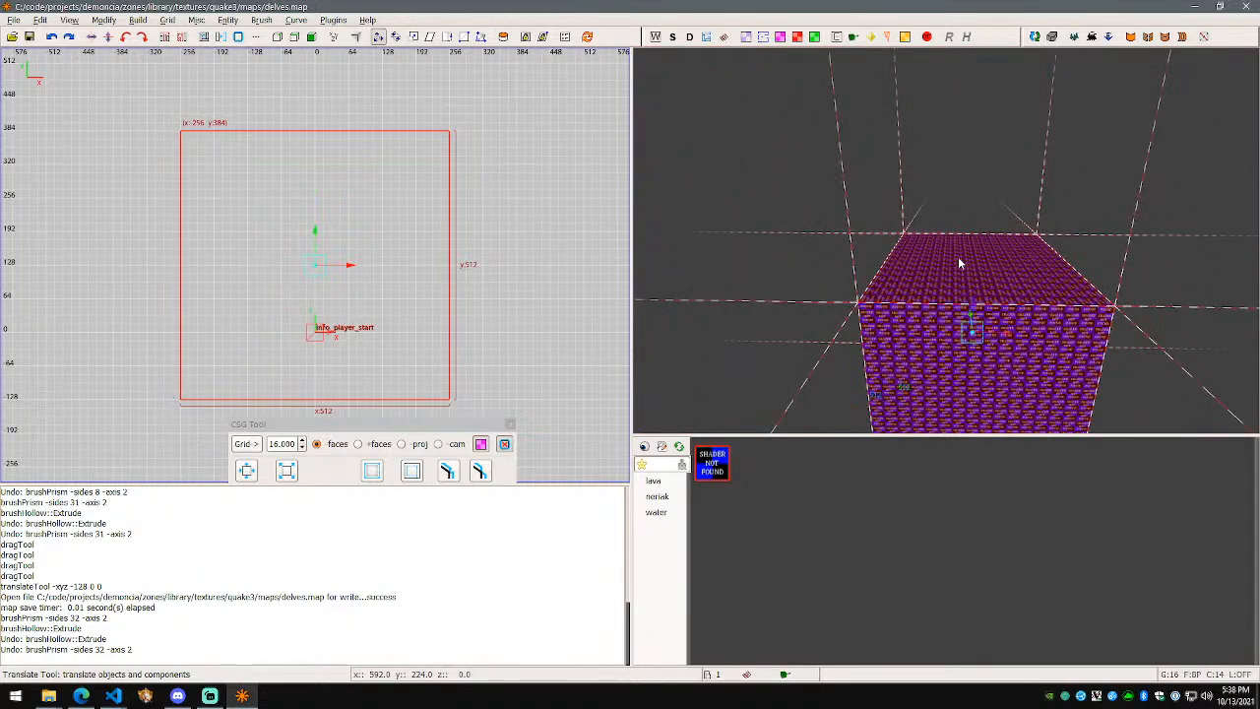
Step: Reselect the box and lower its top face with the resize tool
shift+click(957, 257)
shift+click(962, 263)
key(q)
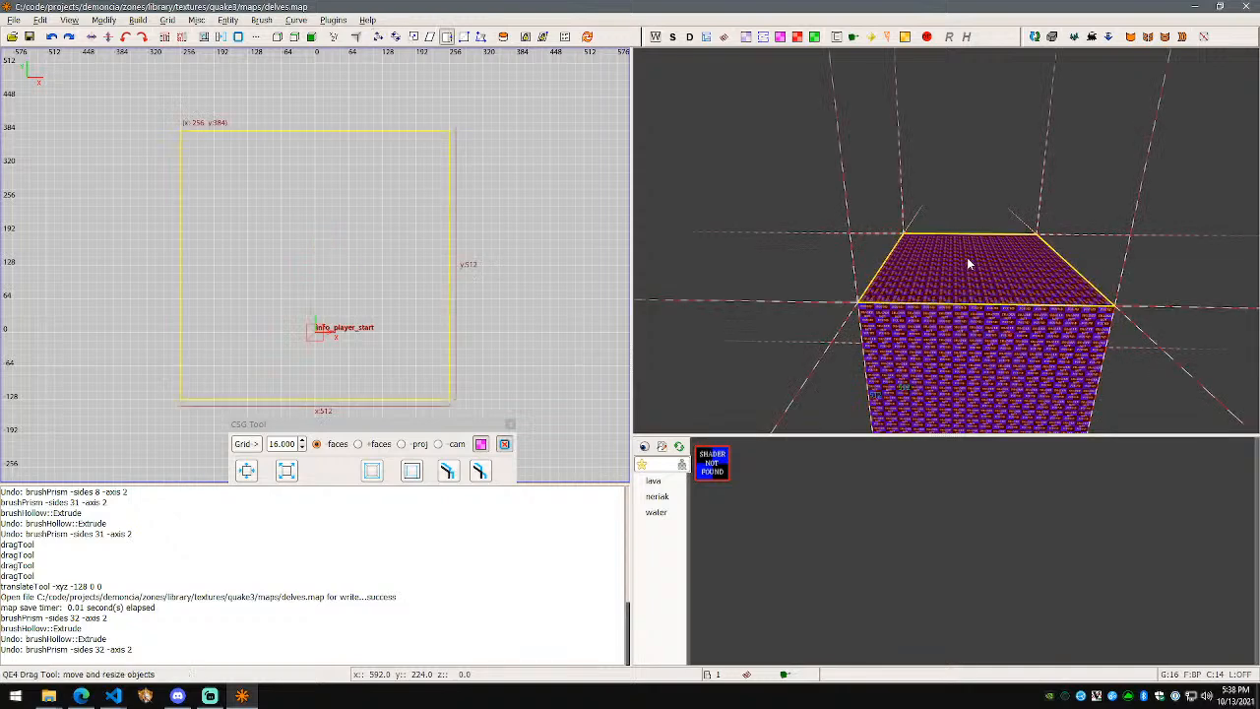
drag(969, 254, 982, 327)
right_click(983, 327)
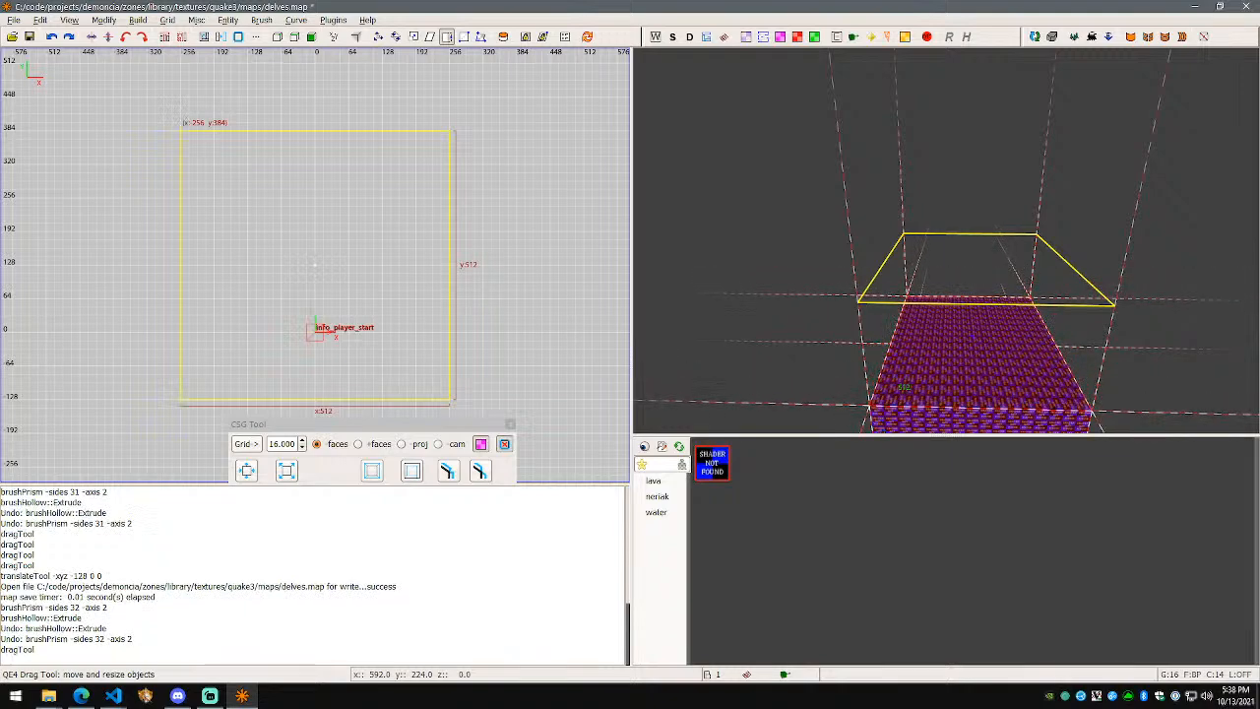
right_click(947, 246)
Step: In the front view, set the box height to 256, inspect it, and save the map
key(ctrl+Tab)
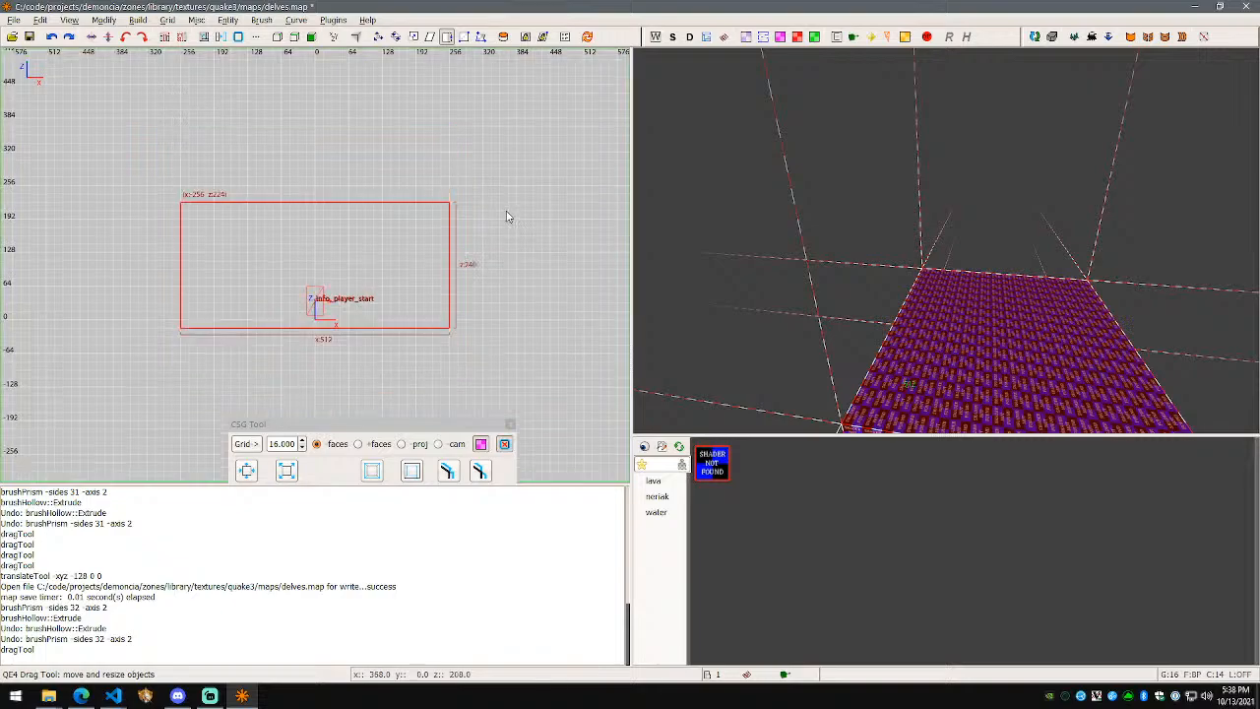
key(s)
key(w)
key(s)
right_click(945, 240)
alt+drag(942, 252, 943, 244)
right_click(943, 243)
key(w)
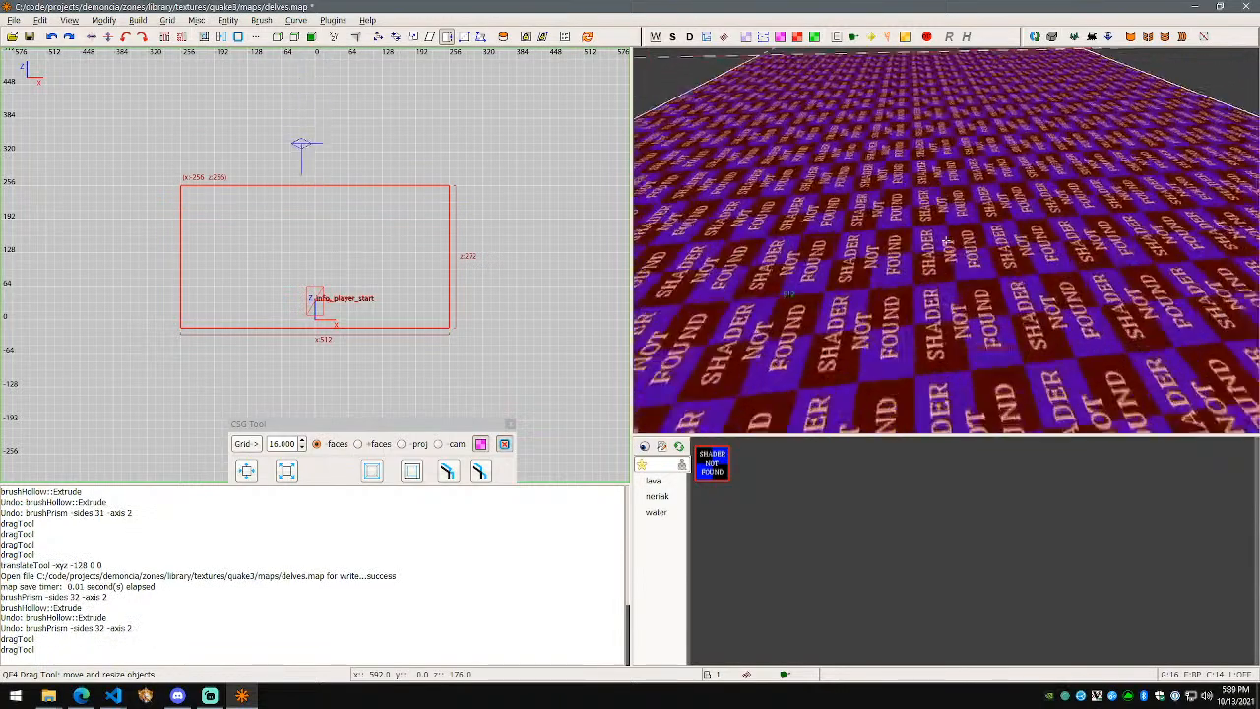
key(s)
right_click(945, 240)
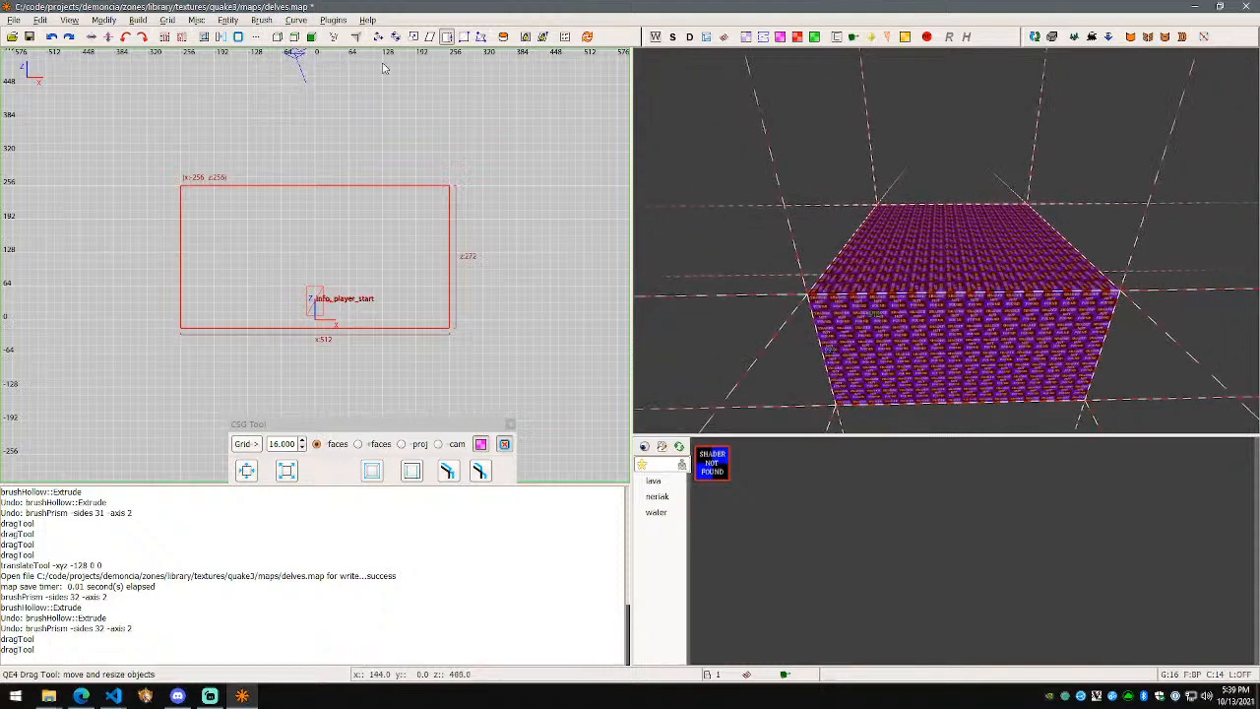
key(ctrl+s)
Step: Try a sideways 32-sided cylinder on the box, fly into it, then undo it
click(261, 20)
click(279, 43)
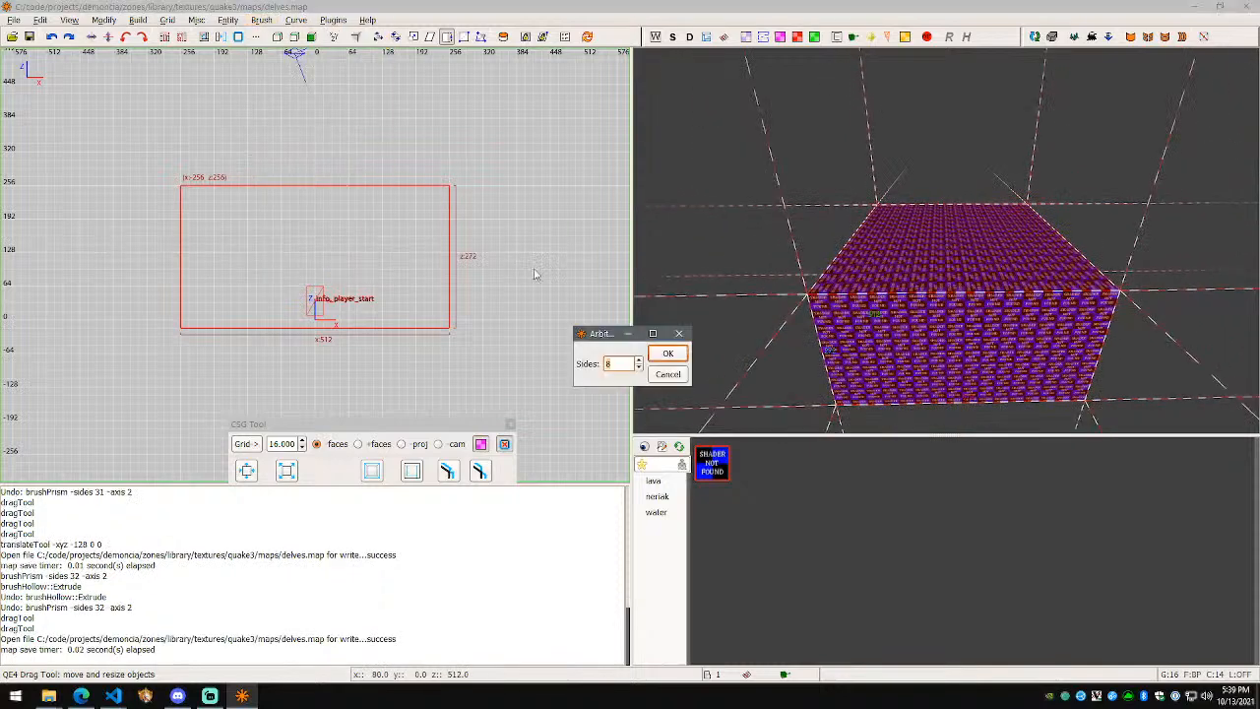
click(668, 355)
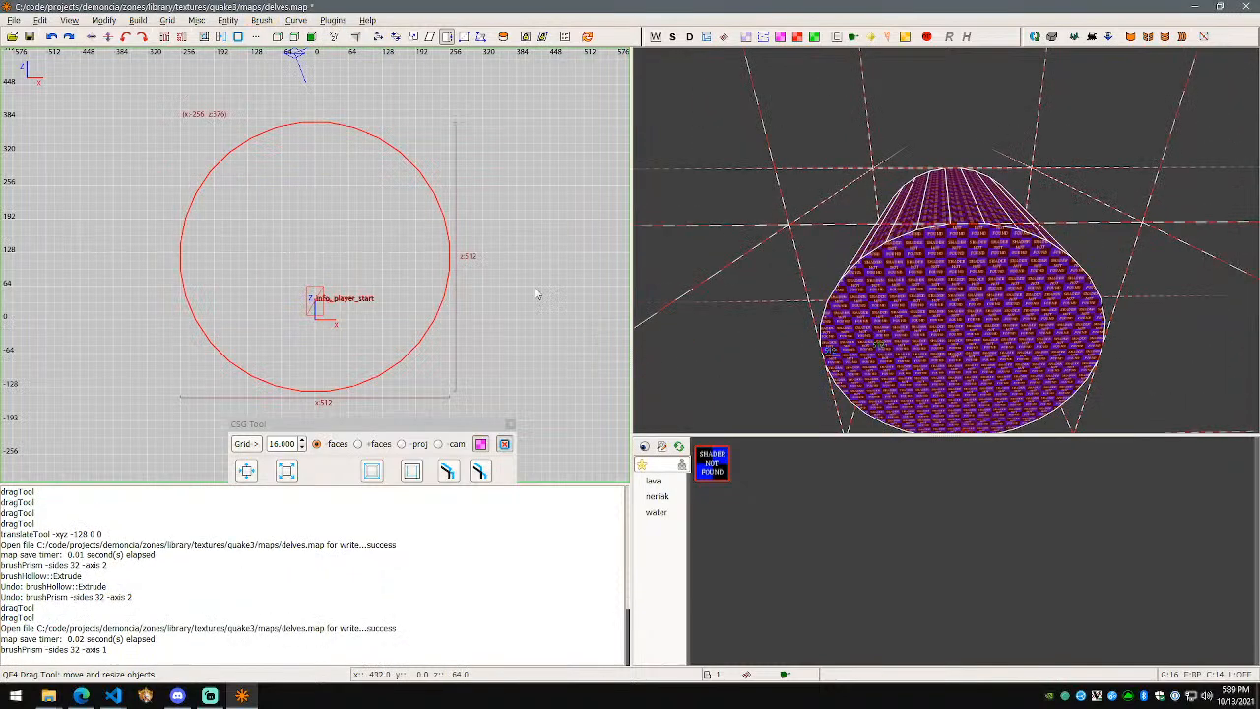
right_click(913, 270)
key(w)
key(s)
key(s)
key(ctrl+z)
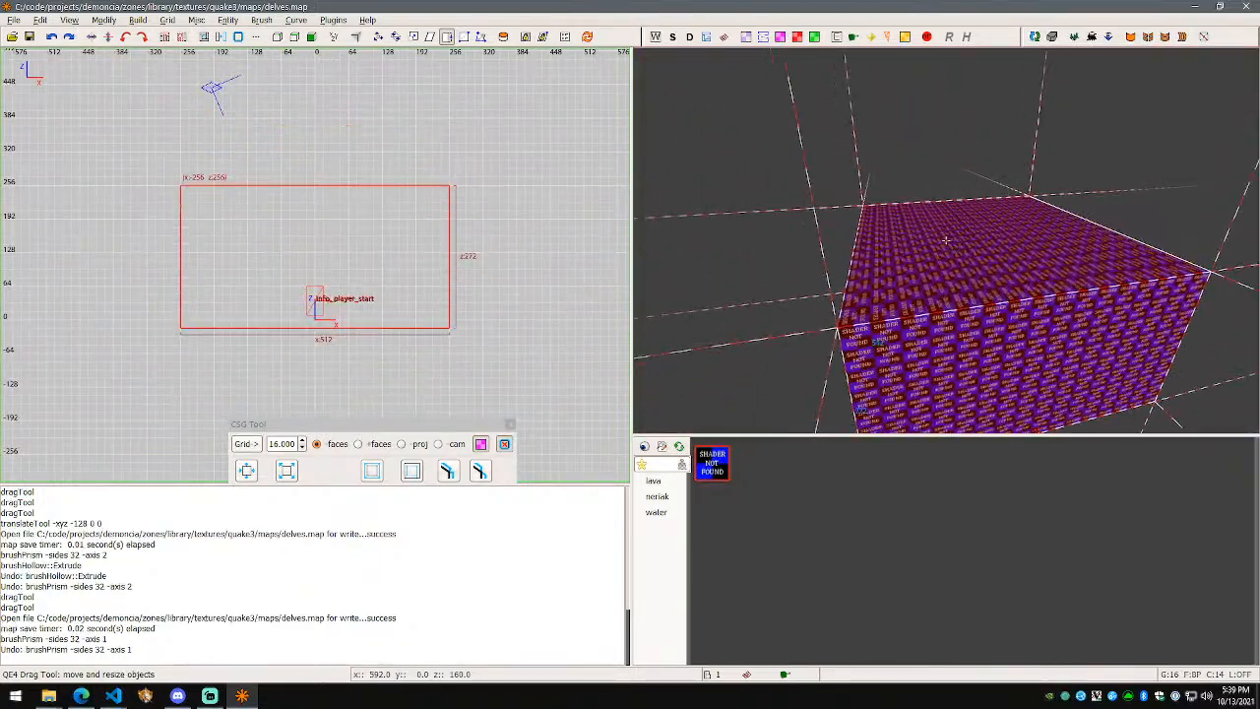
right_click(945, 240)
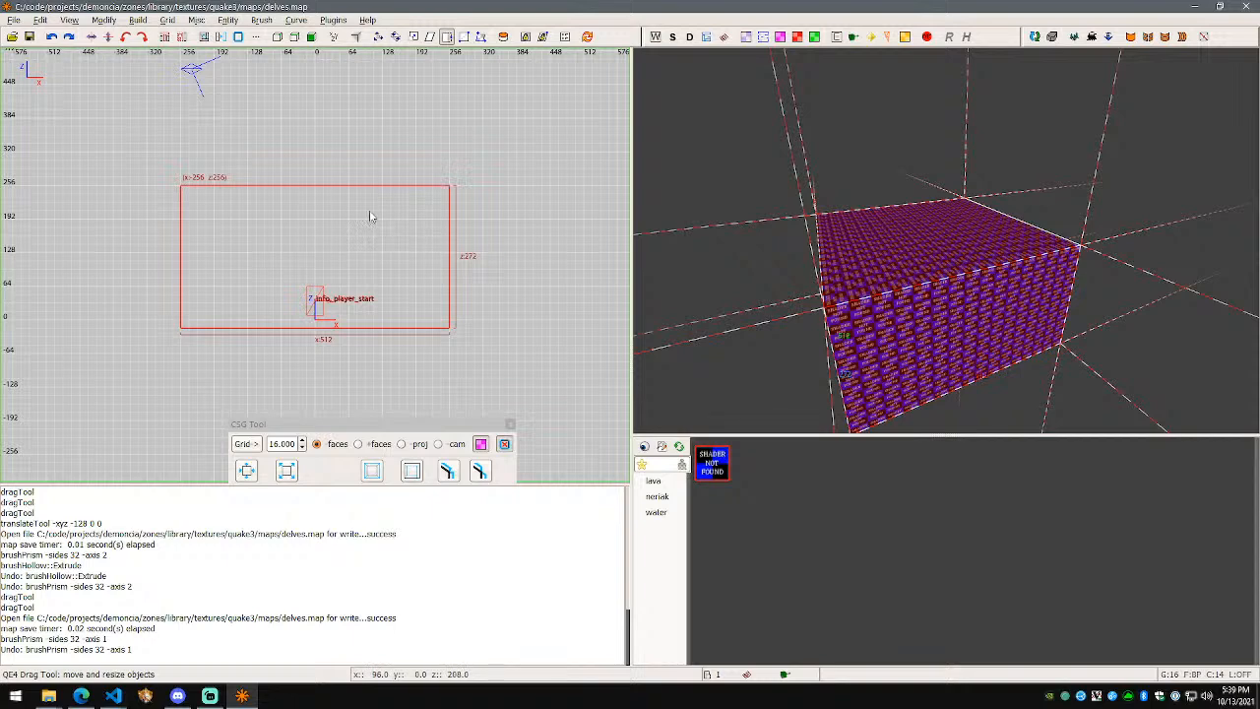
Step: From the top-down view, turn the box into an upright 32-sided prism
key(ctrl+Tab)
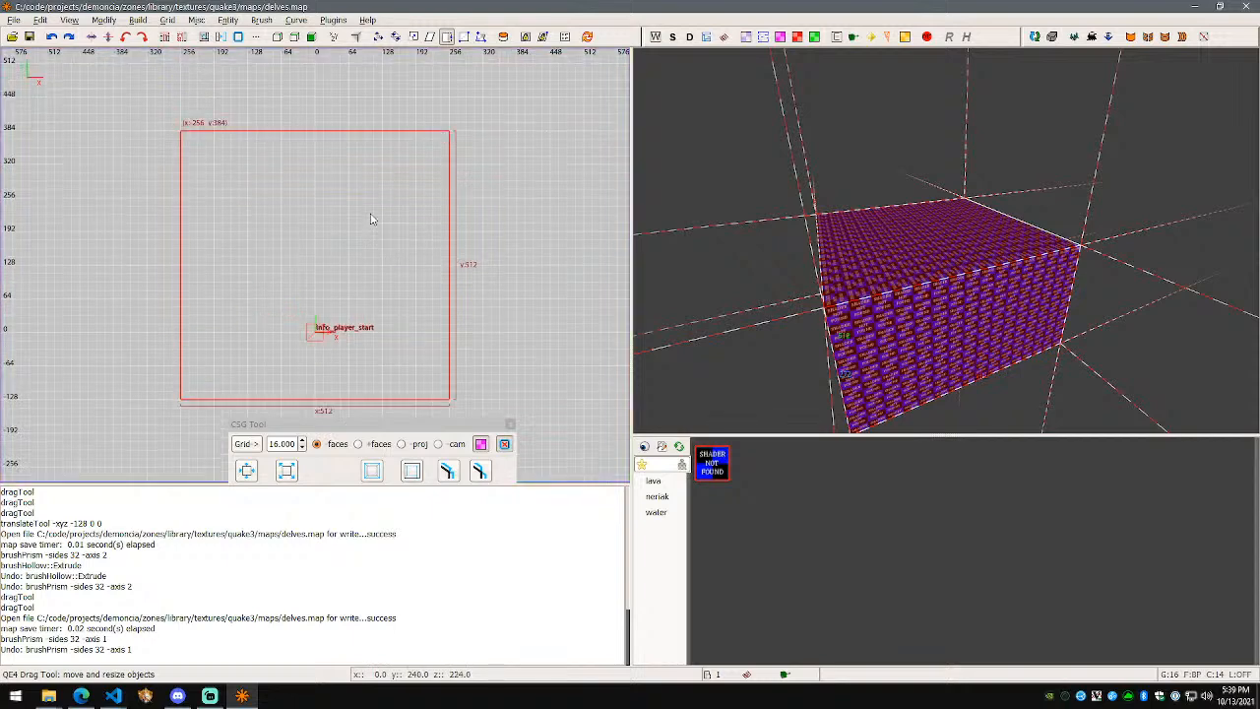
click(274, 21)
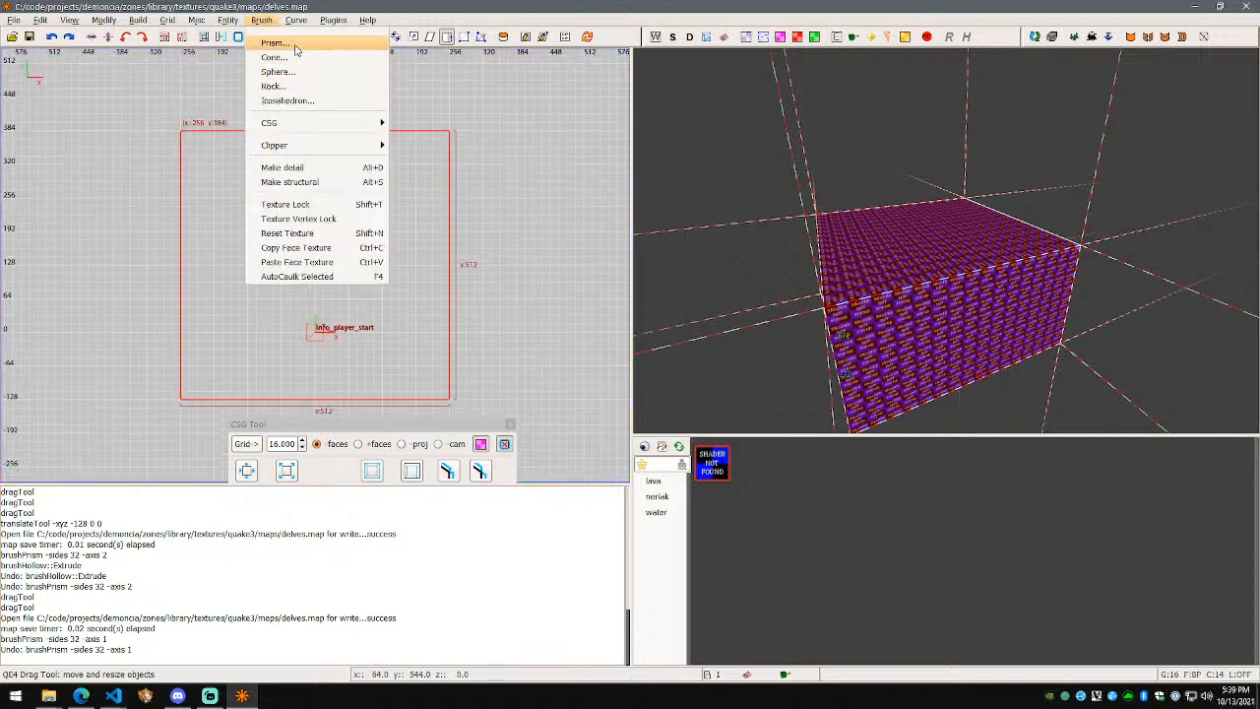
click(290, 47)
key(Return)
key(w)
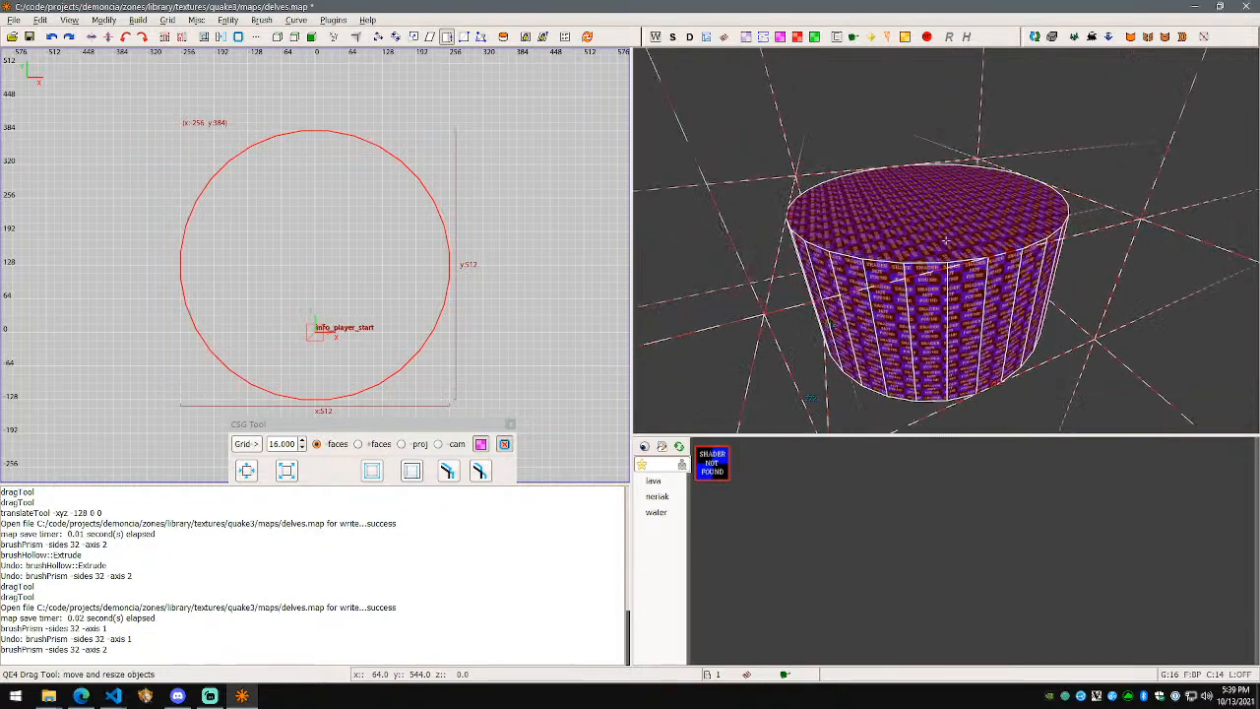
key(s)
key(s)
right_click(923, 242)
Step: Hollow the cylinder into a ring of walls and fly around the player start inside
click(503, 444)
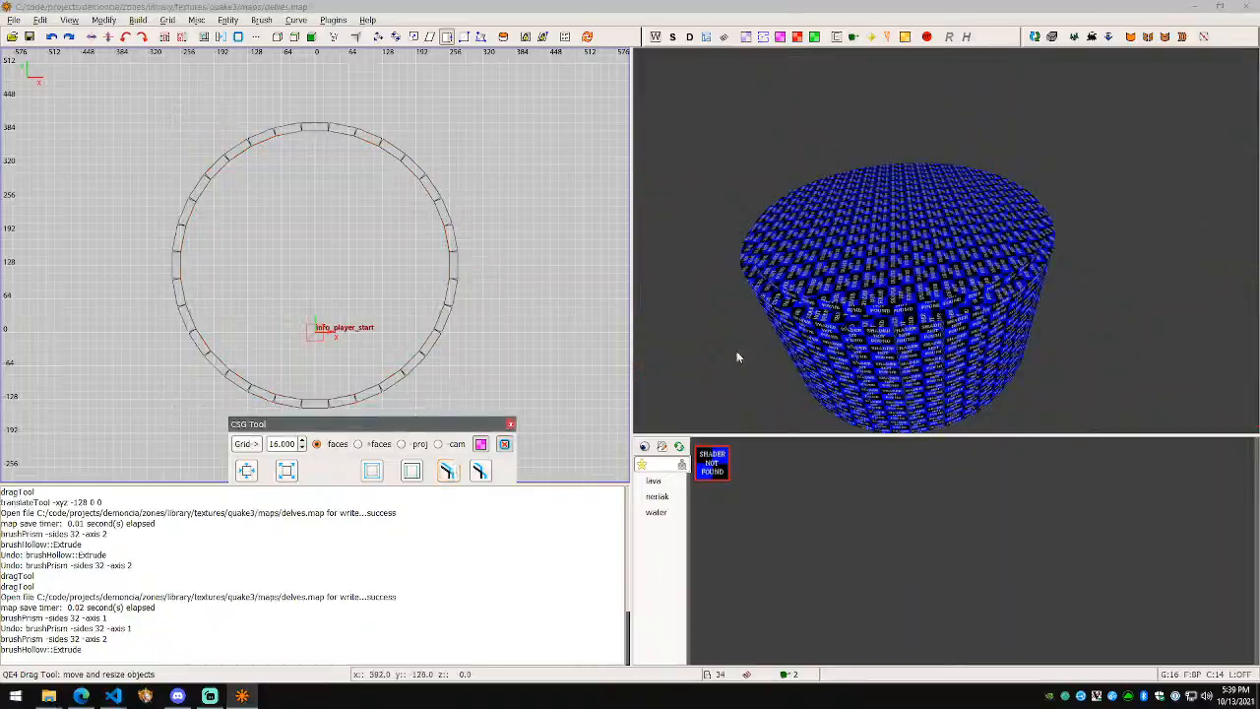
right_click(739, 358)
key(w)
key(d)
key(w)
key(s)
key(a)
right_click(949, 243)
Step: Move the info_player_start upward inside the circle, then select the cylinder brushes
shift+click(950, 244)
key(w)
mouse_move(315, 307)
mouse_down()
mouse_move(323, 242)
mouse_move(326, 308)
mouse_up()
right_click(418, 264)
click(545, 191)
right_drag(544, 199, 586, 162)
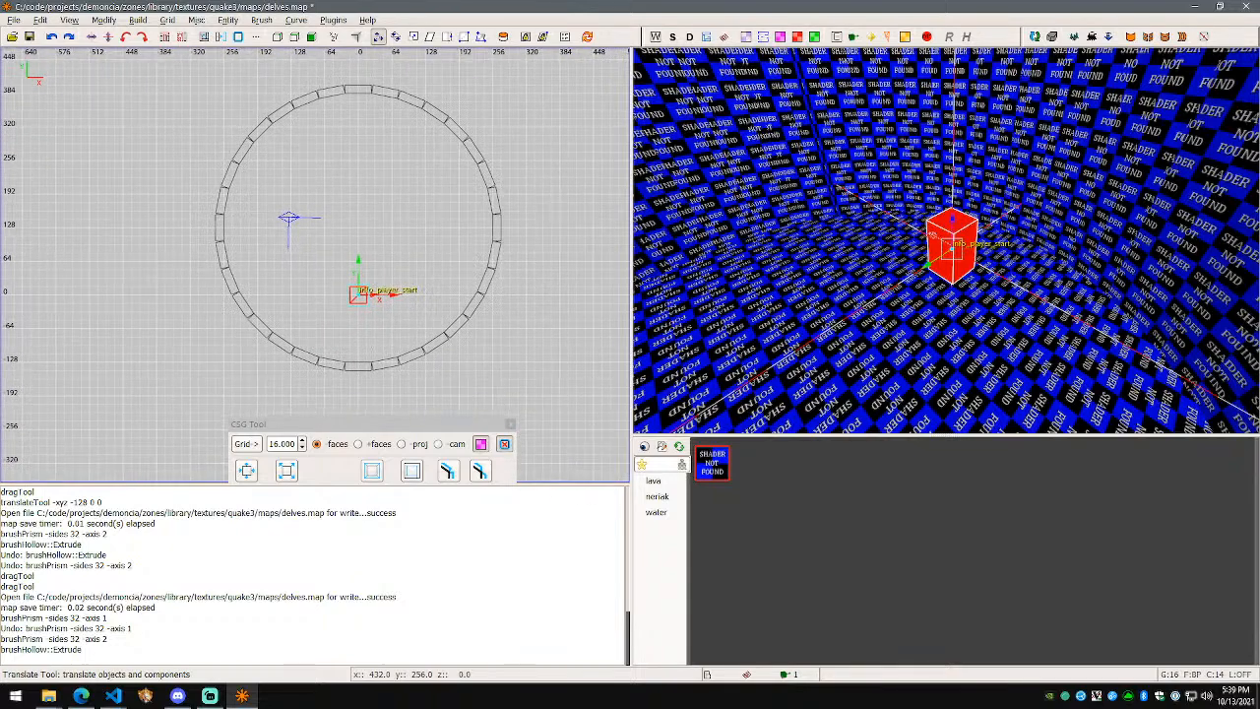
shift+click(809, 264)
Step: Undo the hollow and the prism to get the plain box back
scroll(587, 257, down, 5)
key(q)
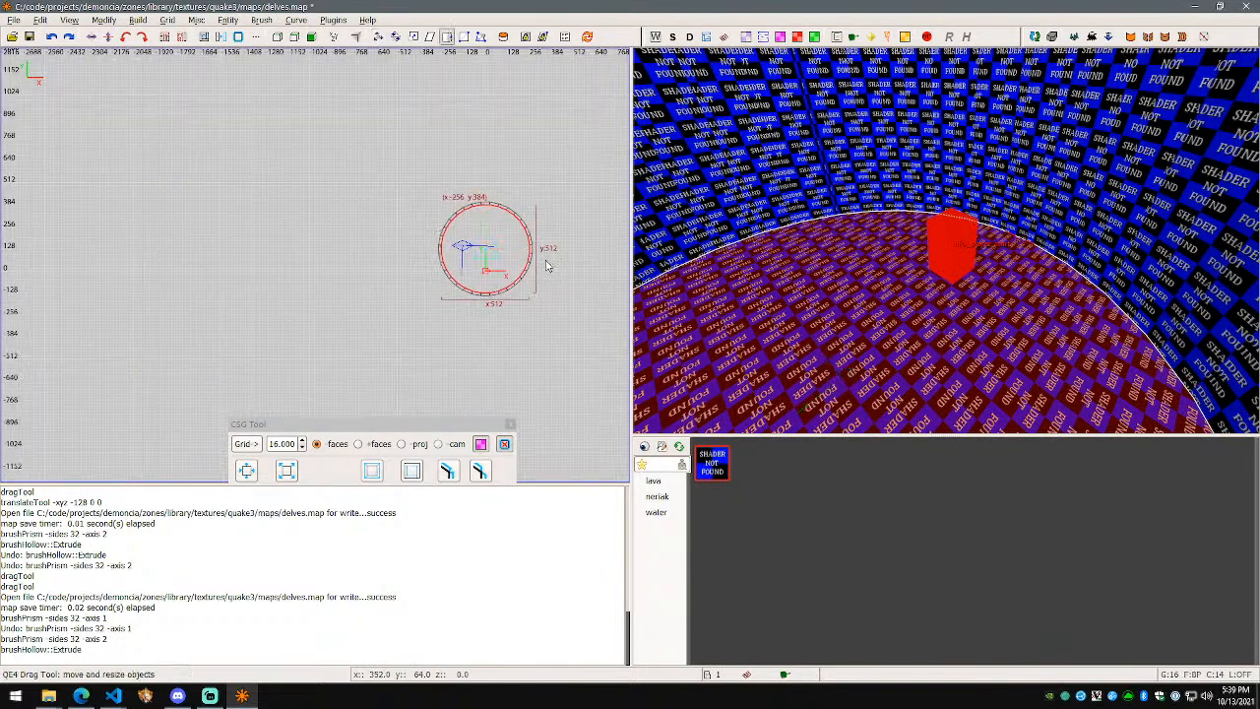
scroll(845, 227, down, 2)
scroll(923, 260, up, 3)
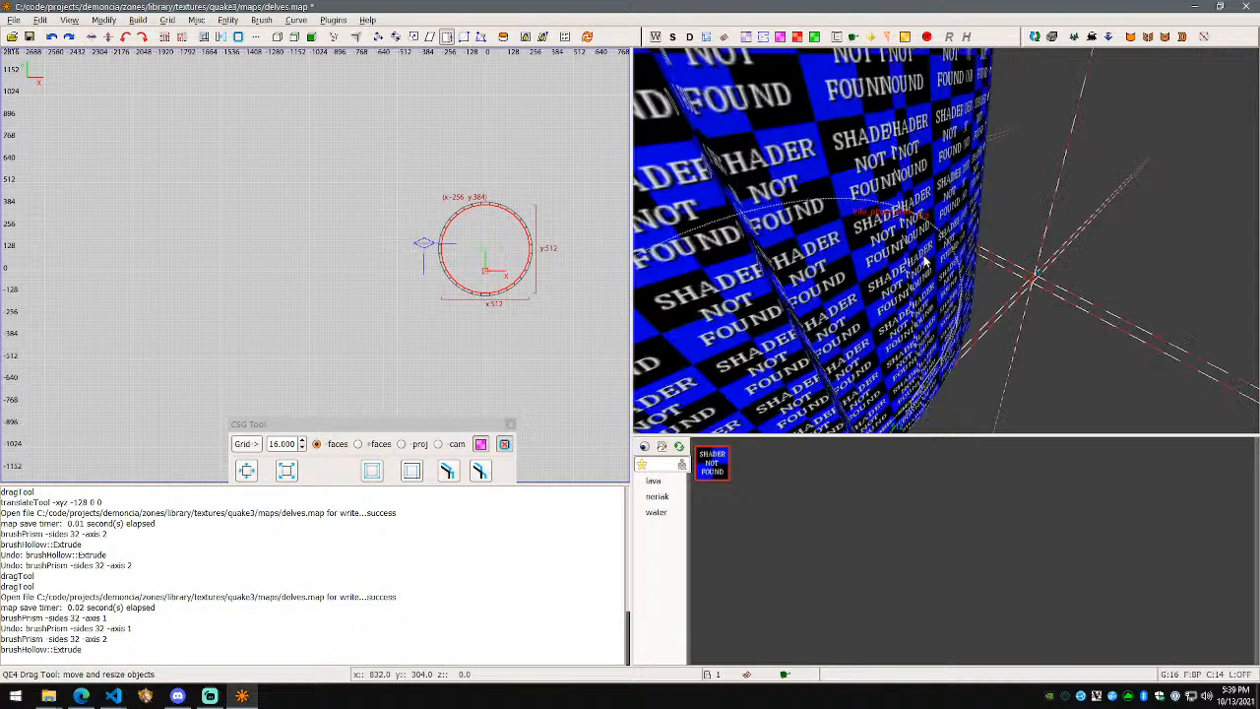
scroll(925, 261, down, 1)
scroll(925, 261, down, 8)
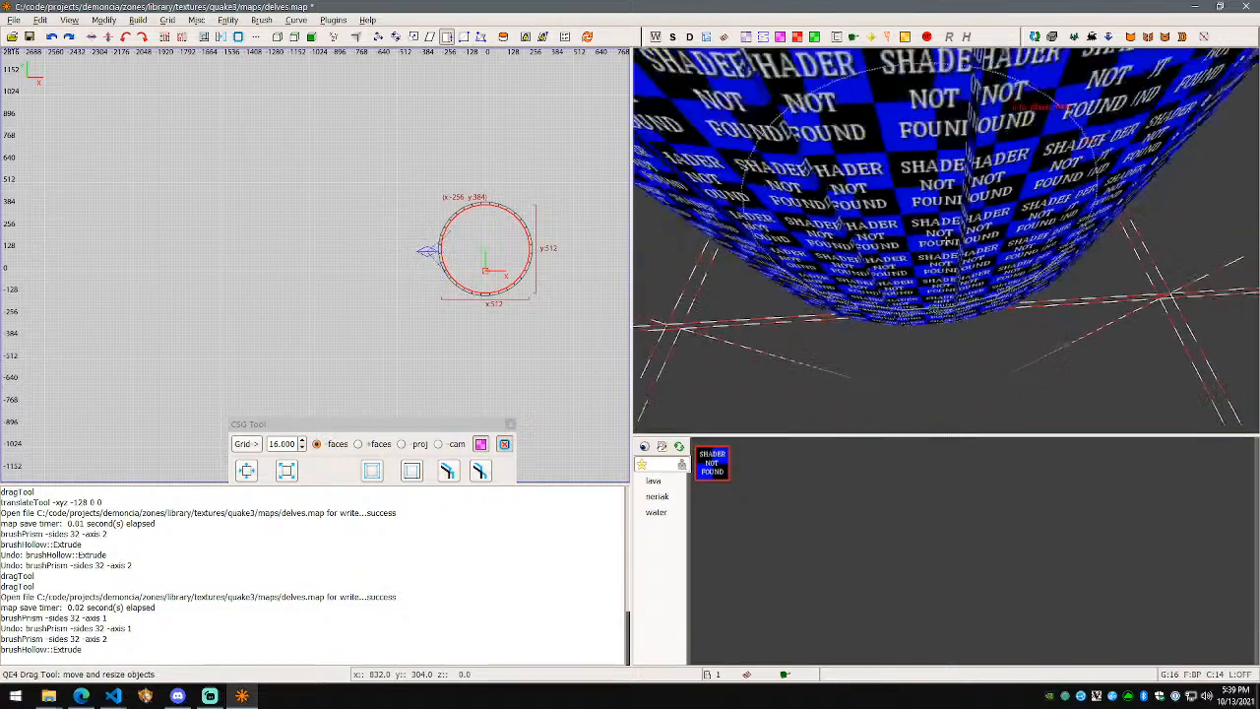
key(ctrl+z)
key(ctrl+z)
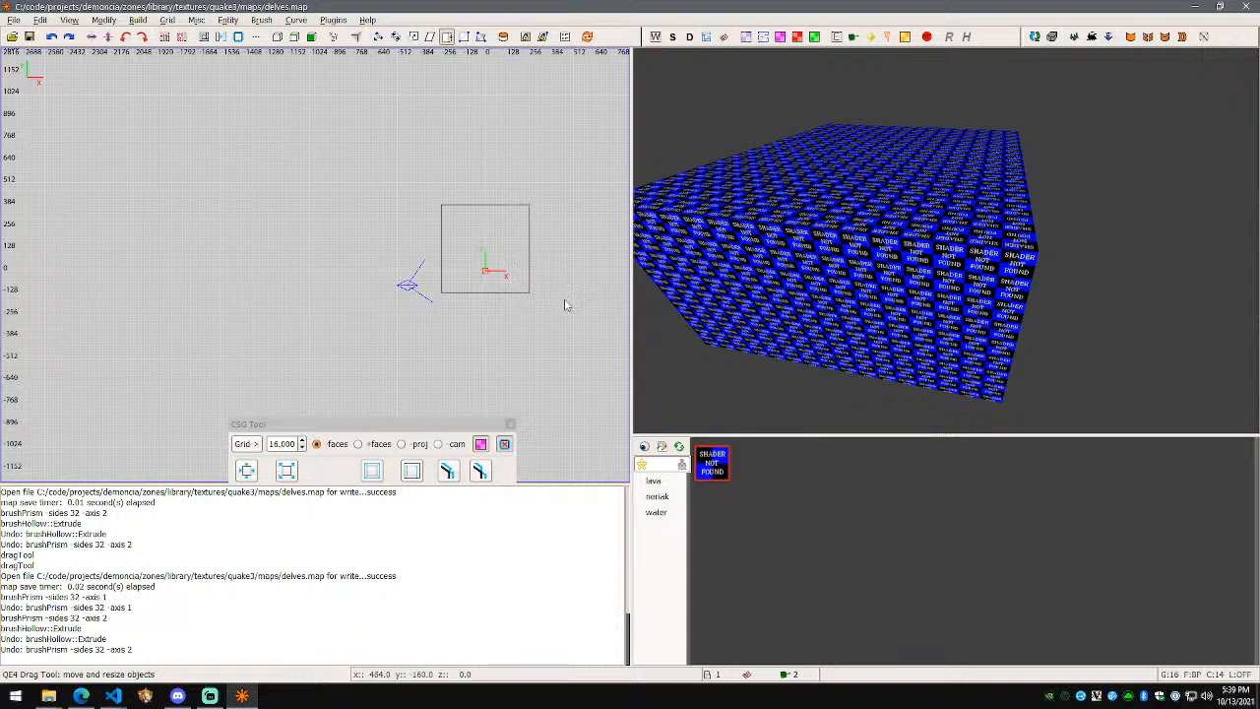
Step: Move the box 128 units down along Y and save the map
scroll(914, 299, up, 3)
scroll(866, 305, down, 4)
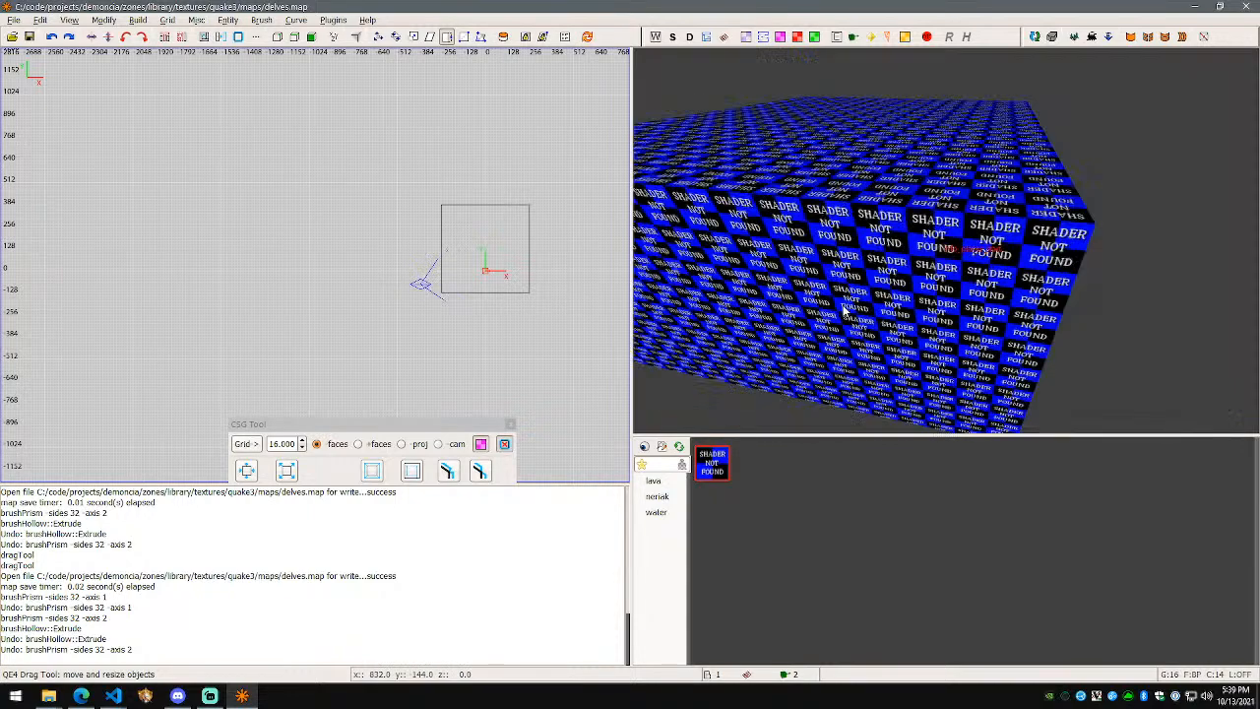
shift+click(845, 309)
key(w)
drag(489, 224, 489, 247)
key(ctrl+s)
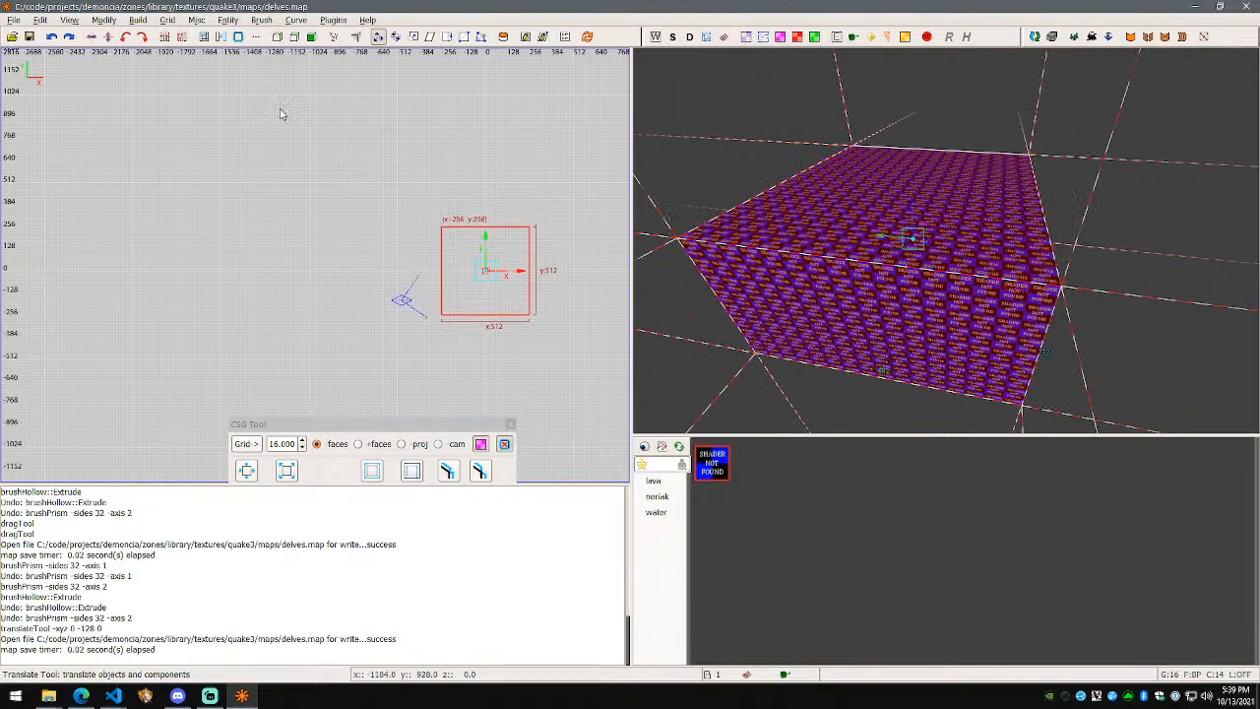
Step: Turn the box into a hollow 32-sided cylinder and fly inside it
click(260, 21)
click(274, 52)
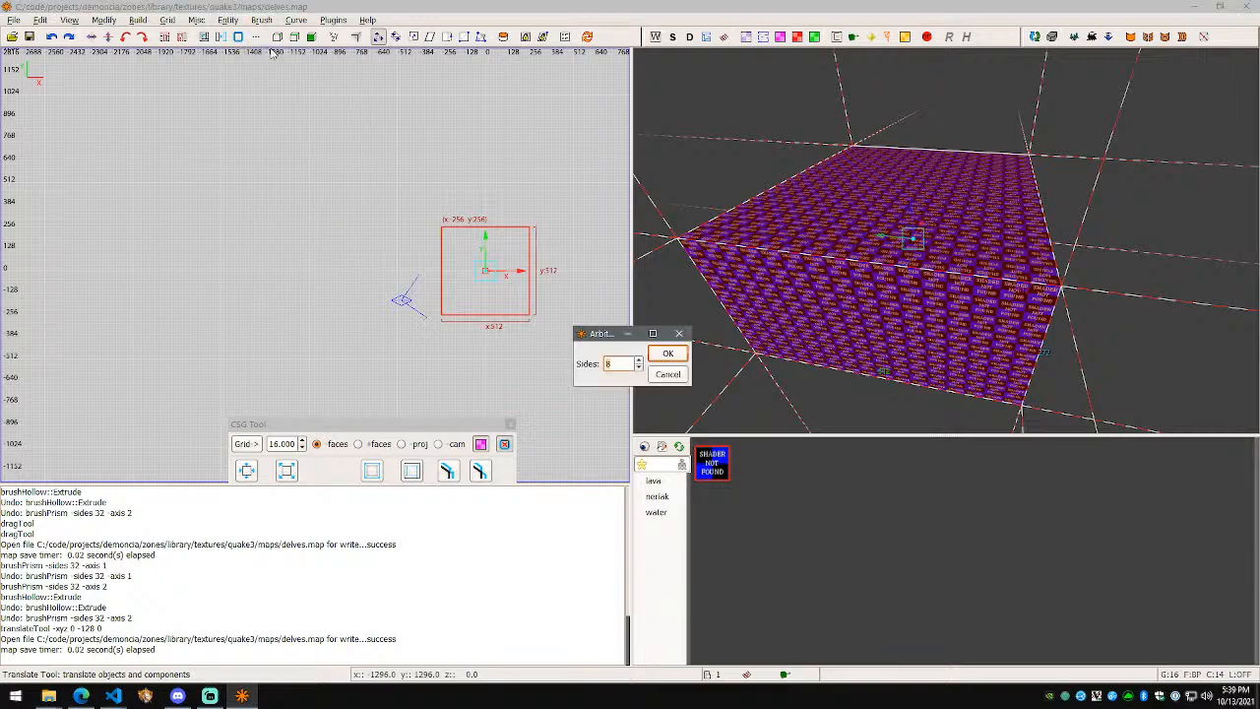
click(667, 354)
click(447, 471)
right_click(945, 240)
key(w)
key(s)
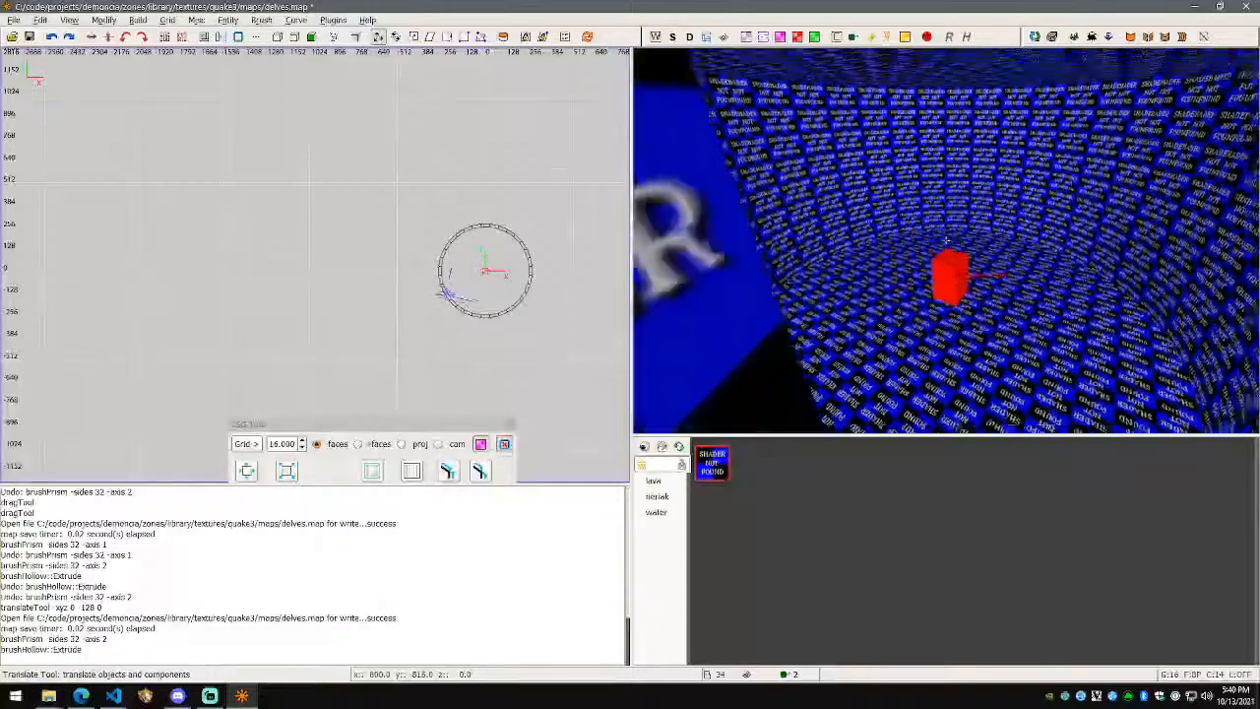
right_click(945, 240)
Step: Select individual wall brushes, then undo the hollow cylinder back to the box
shift+click(990, 290)
key(Escape)
shift+click(878, 286)
key(ctrl+z)
key(ctrl+z)
shift+click(933, 283)
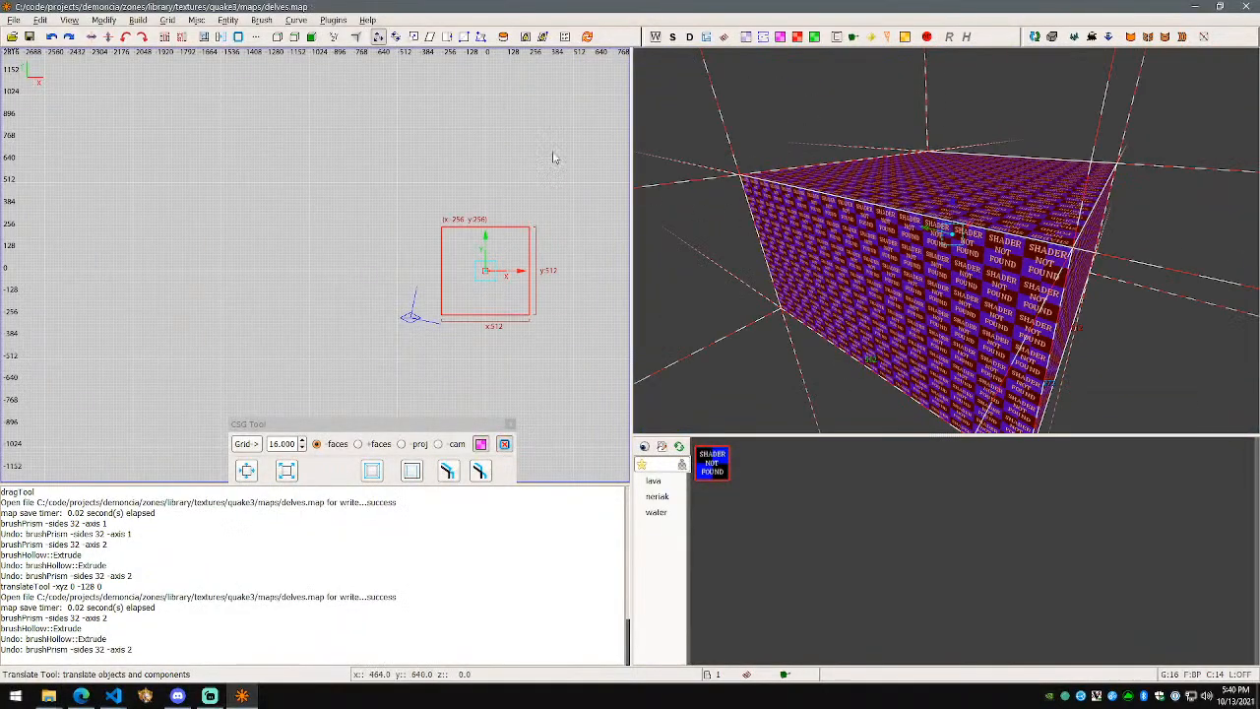
Step: Apply the red neriak/blood1 texture to the 512-unit box and check it in the 3D view
click(664, 498)
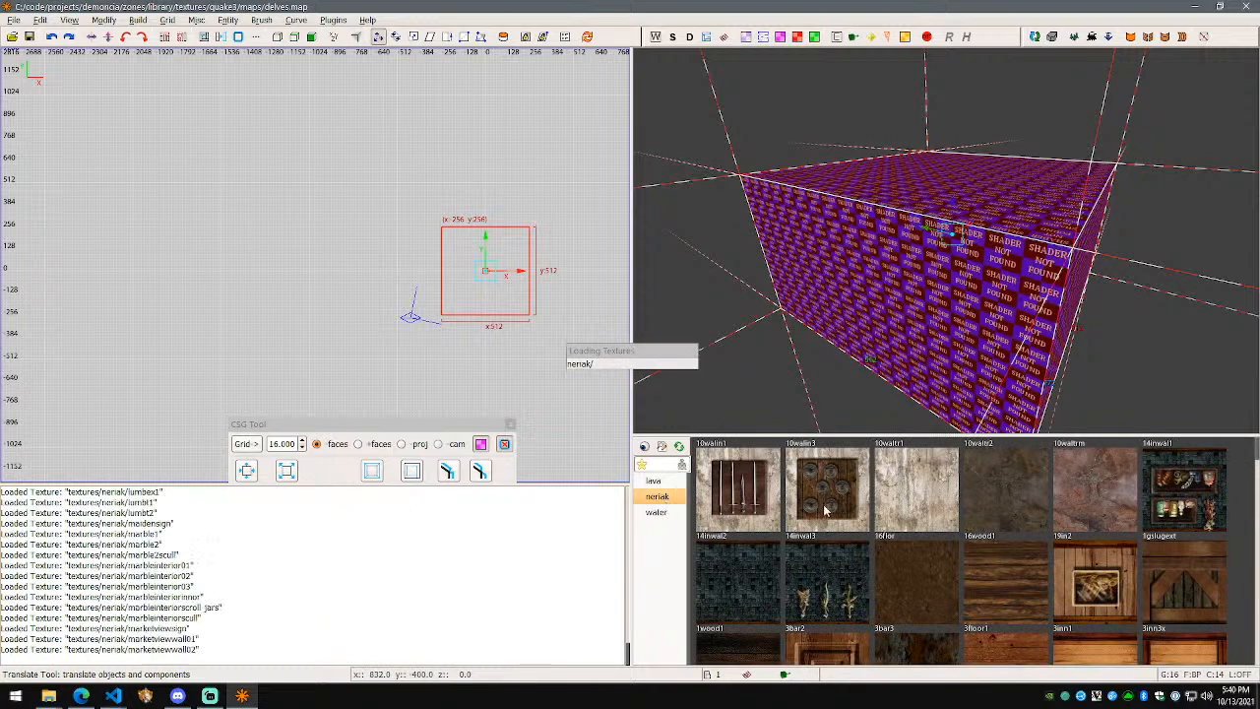
scroll(1024, 502, down, 10)
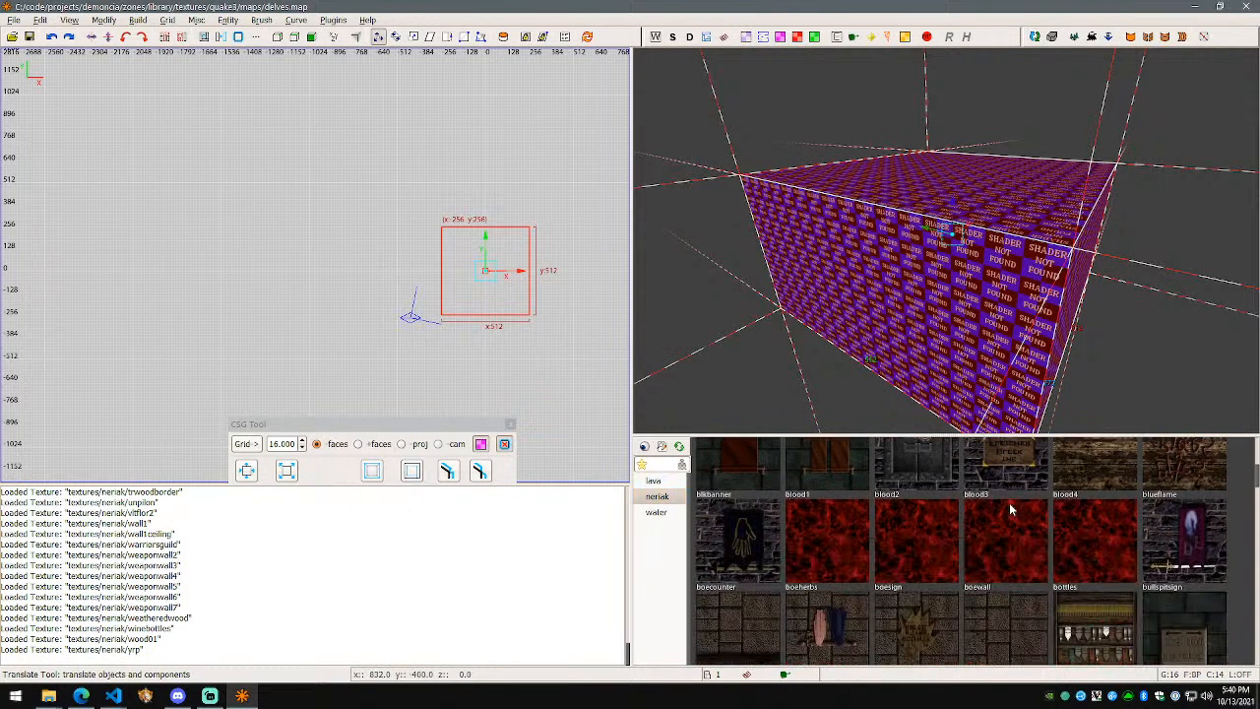
click(852, 544)
key(w)
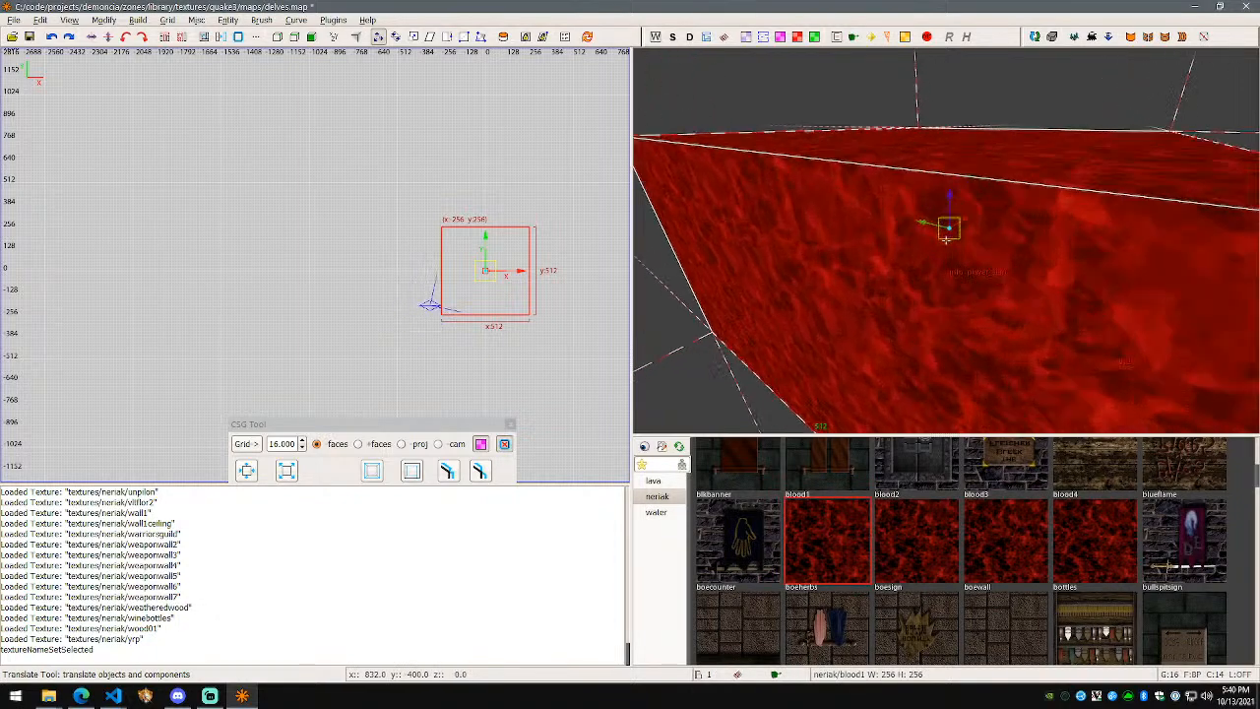
key(s)
right_click(945, 240)
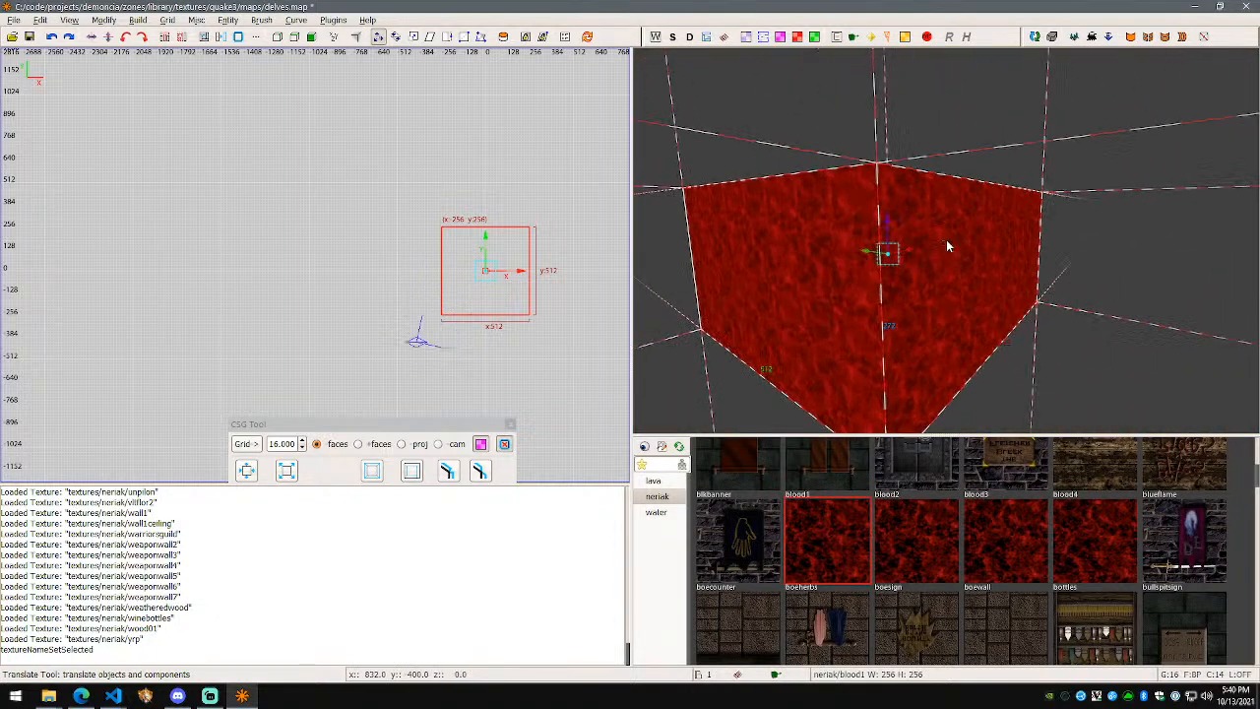
Step: Save the map, then swap the box to the neriak/blood3 texture and save again
key(ctrl+s)
click(998, 533)
key(ctrl+s)
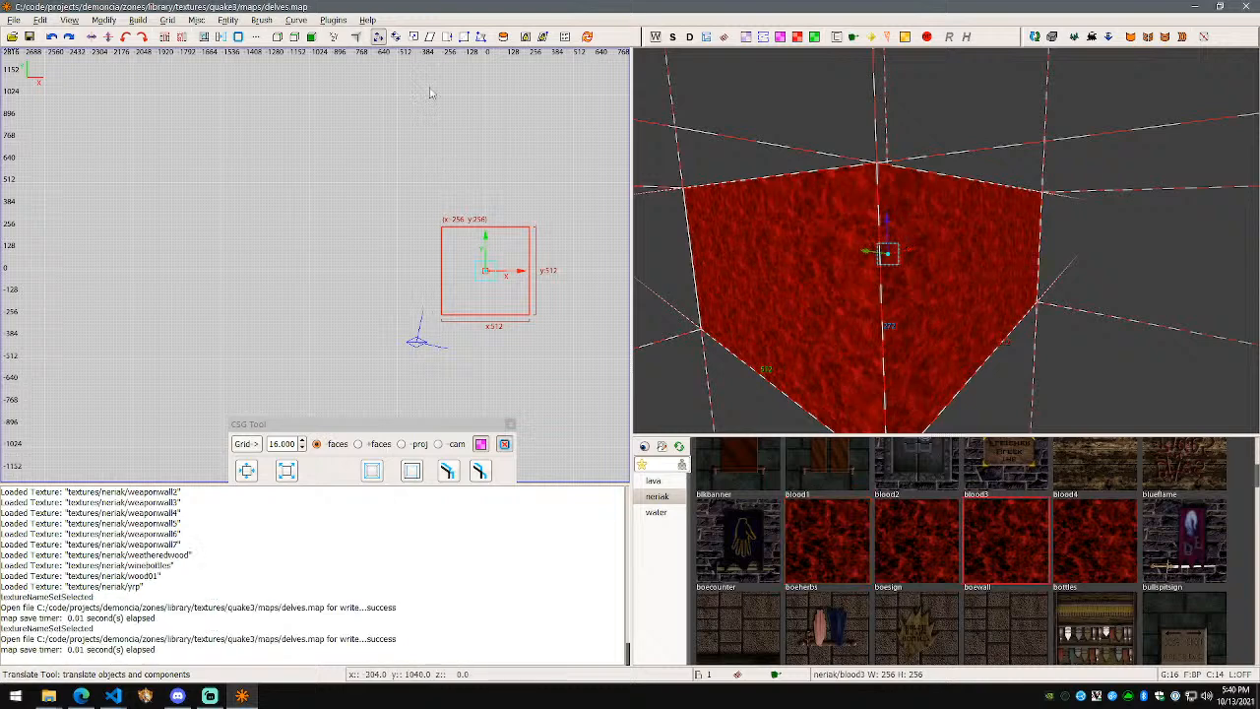
click(262, 20)
Step: Turn the box into a 32-sided prism and hollow it into a ring of walls
click(276, 44)
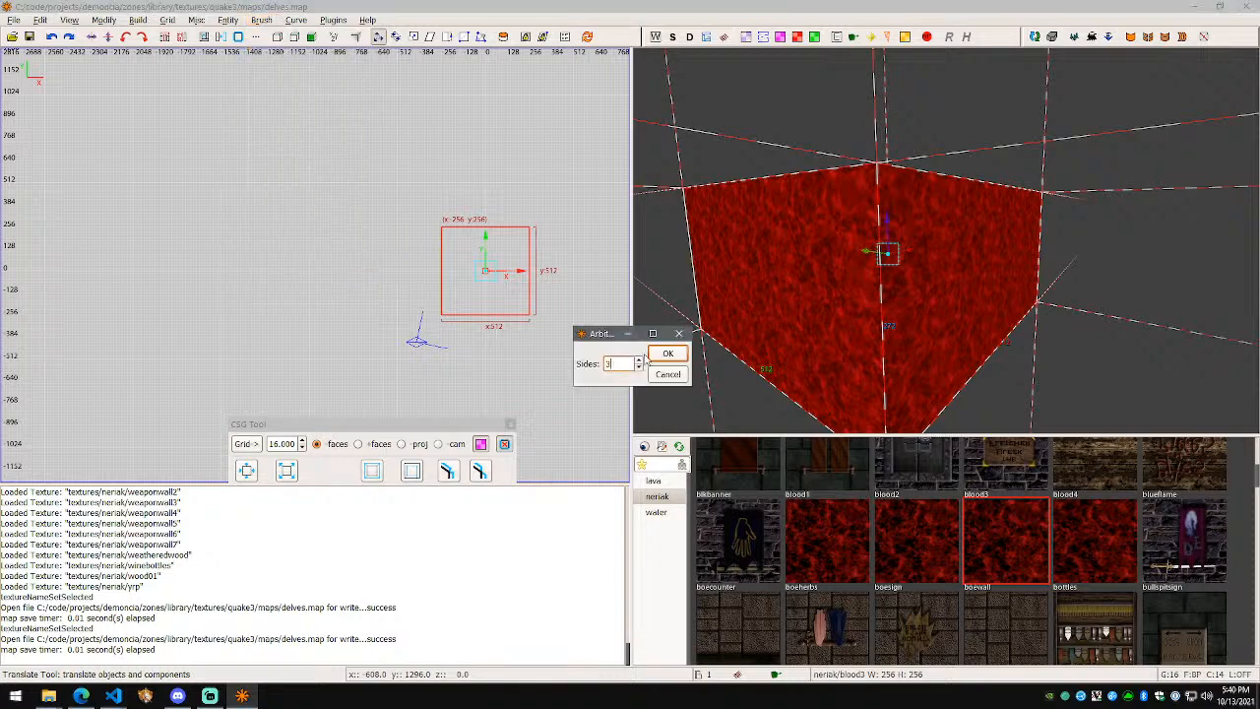
key(Return)
key(w)
right_click(946, 240)
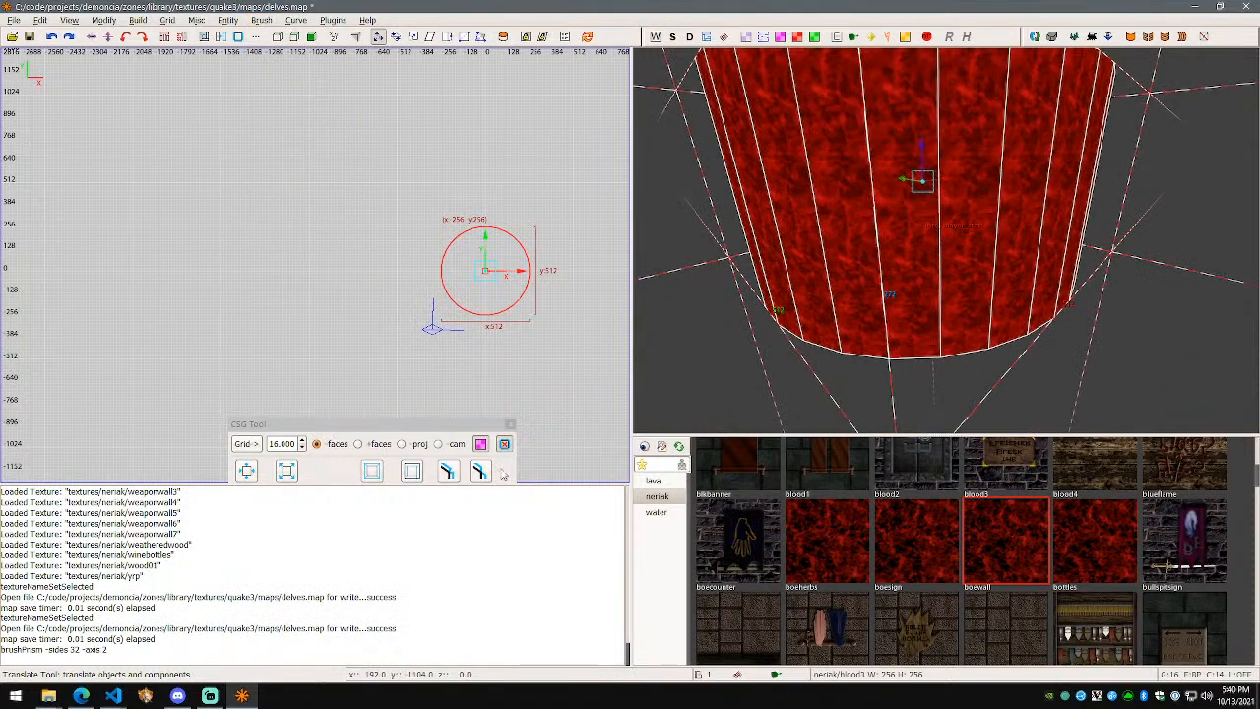
click(479, 471)
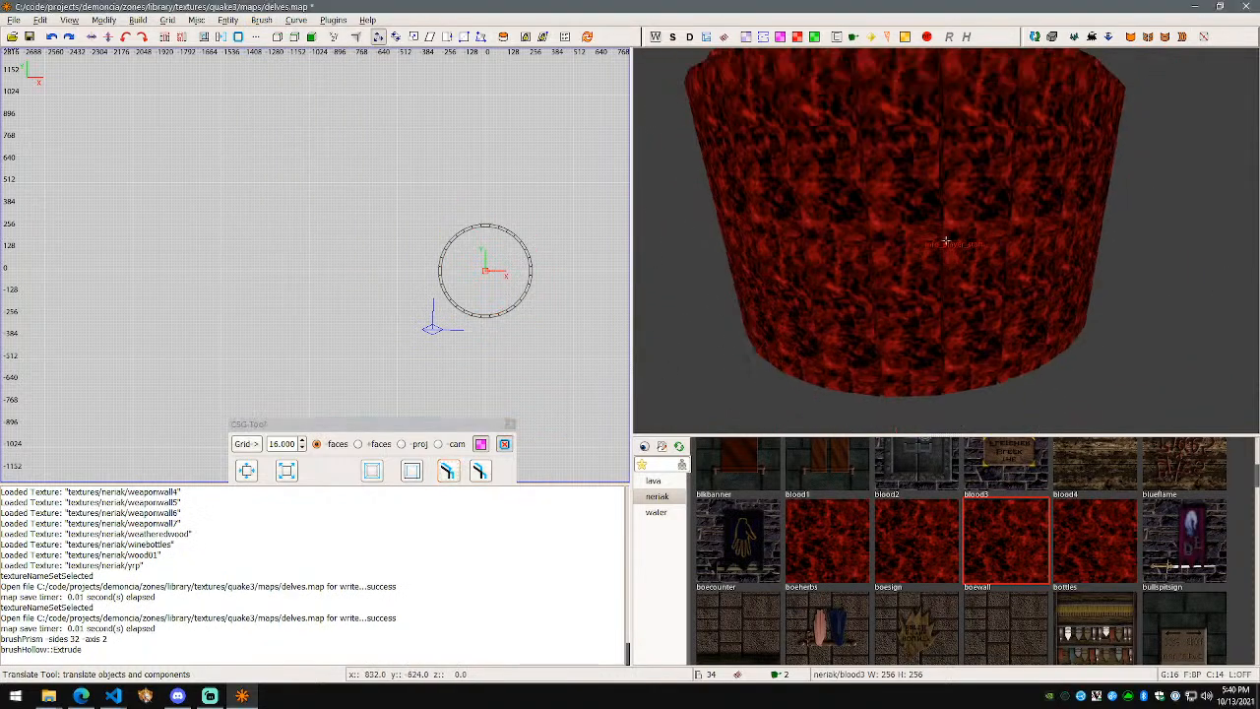
key(w)
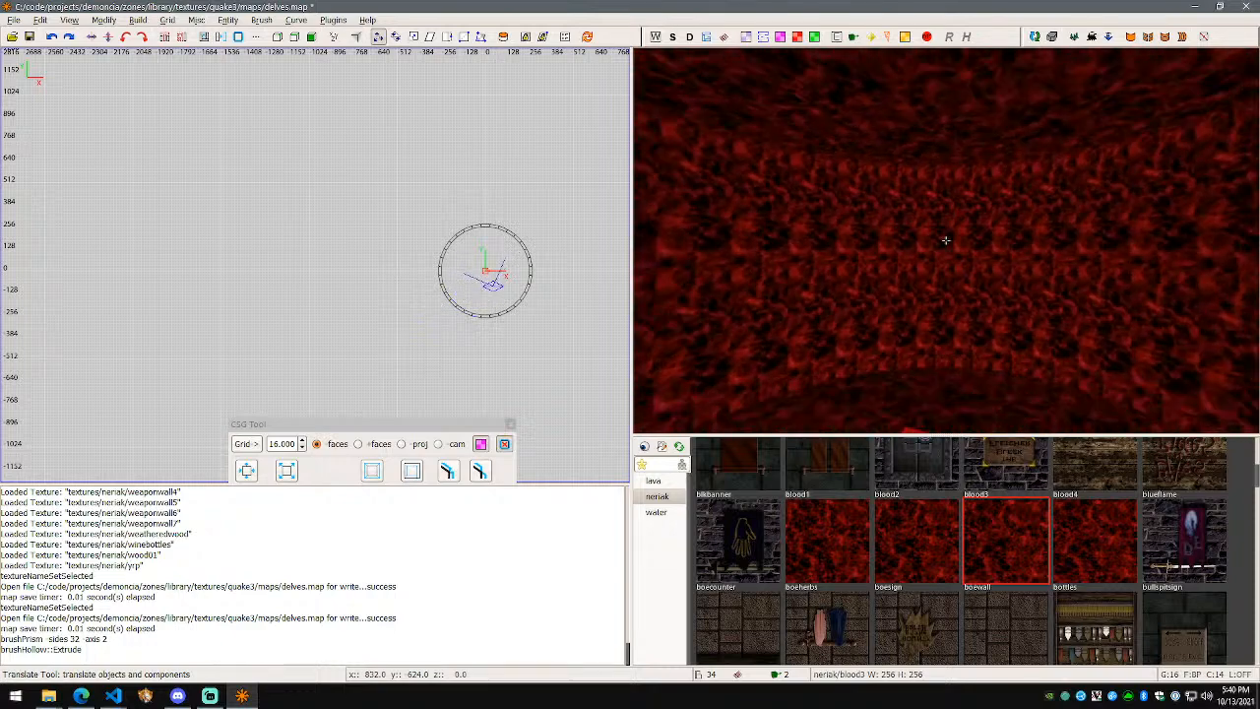
key(d)
Step: In side view, shift one wall slab along X toward the player start, then save the map
shift+click(945, 240)
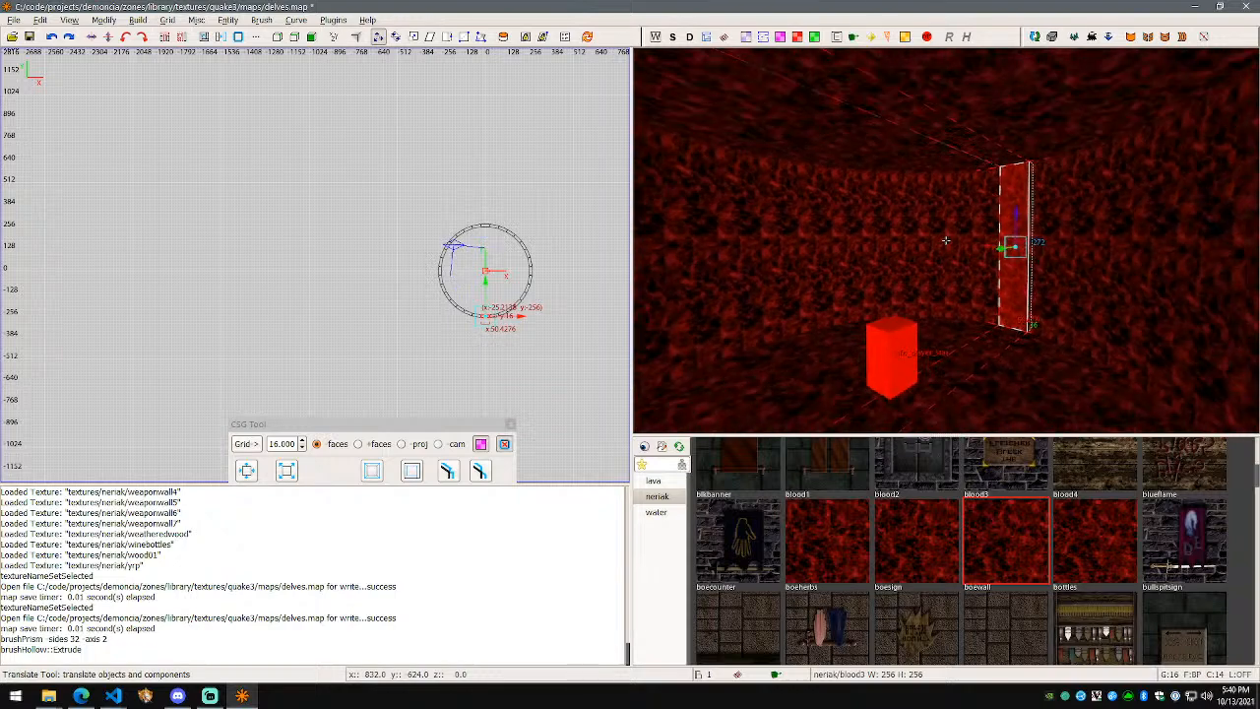
right_click(944, 241)
key(ctrl+Tab)
mouse_move(360, 272)
mouse_down()
mouse_move(393, 273)
mouse_move(346, 265)
mouse_up()
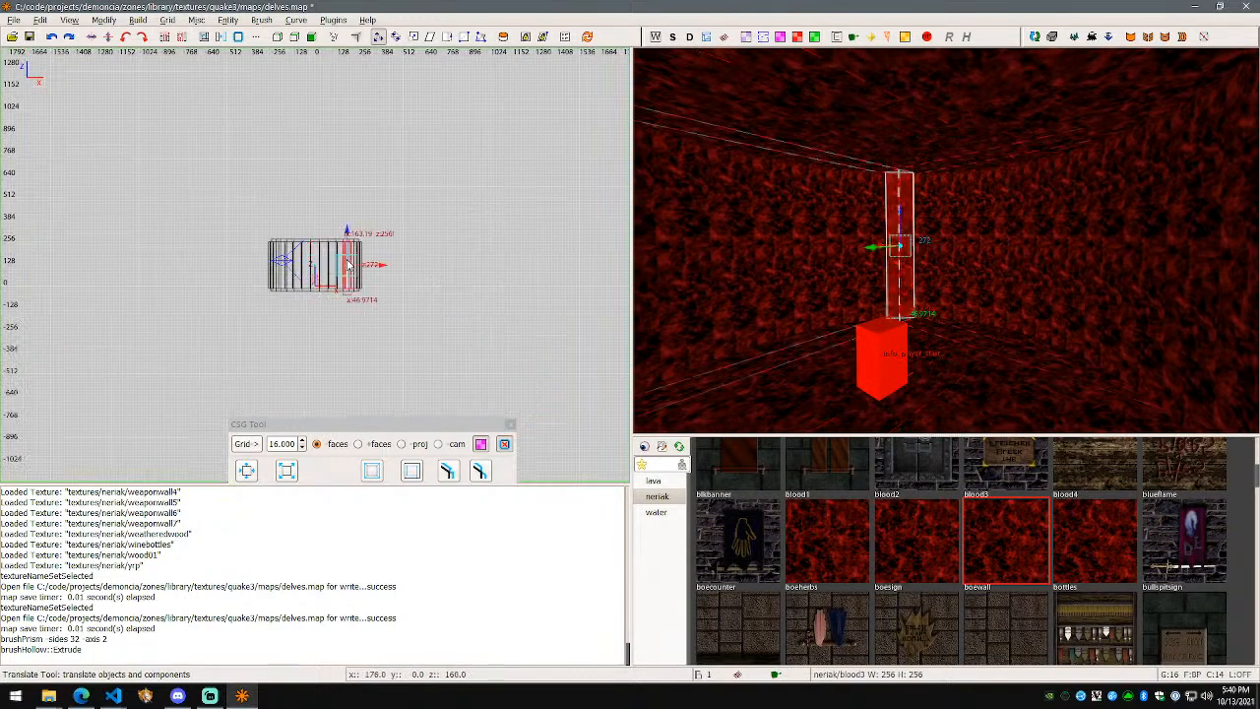
right_click(709, 256)
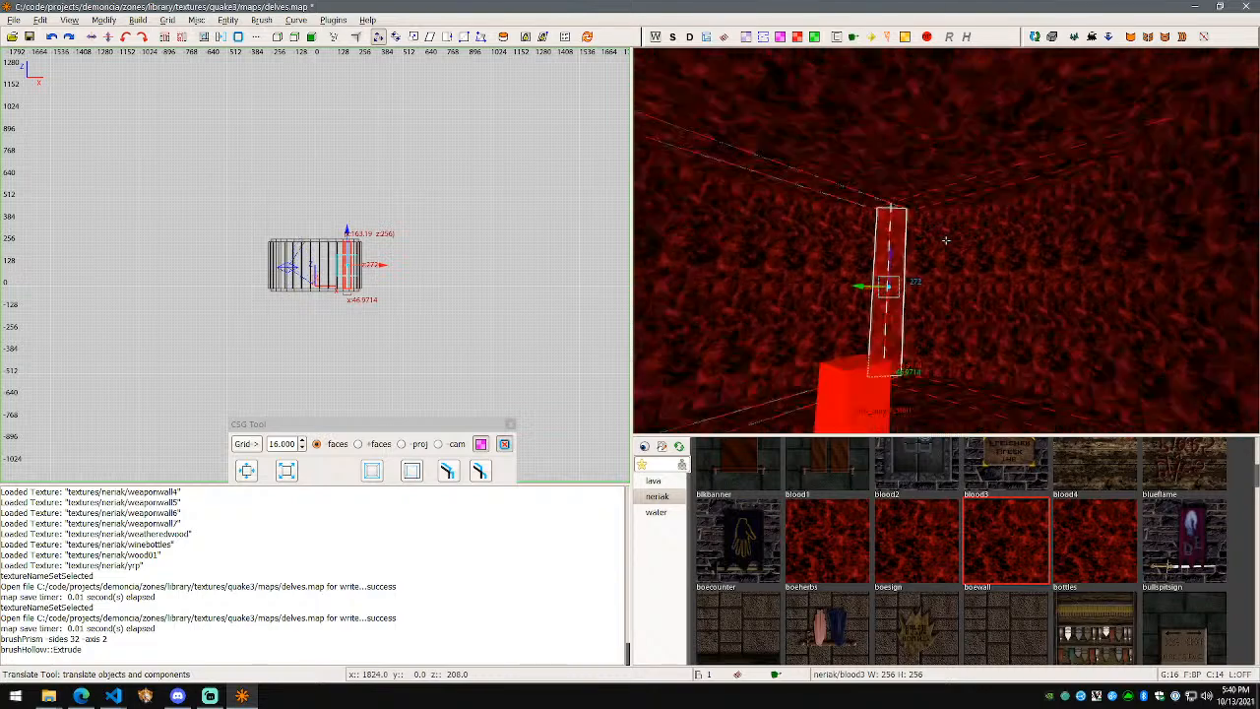
key(s)
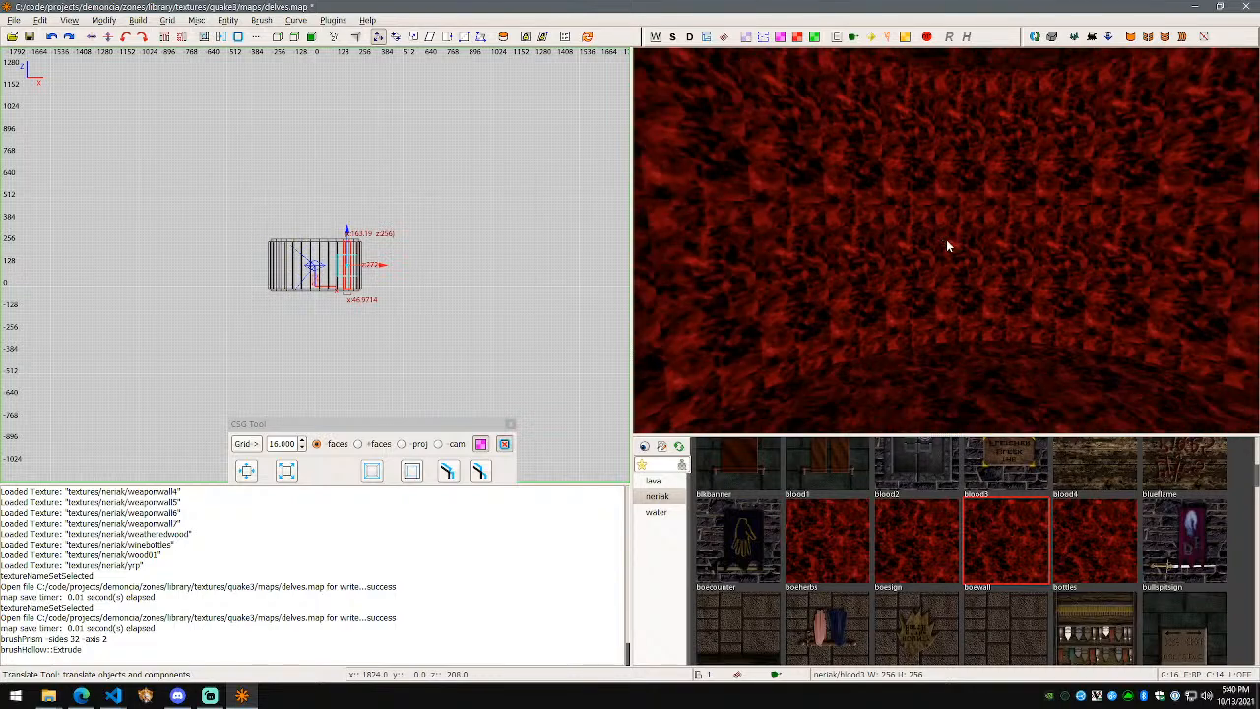
right_click(944, 240)
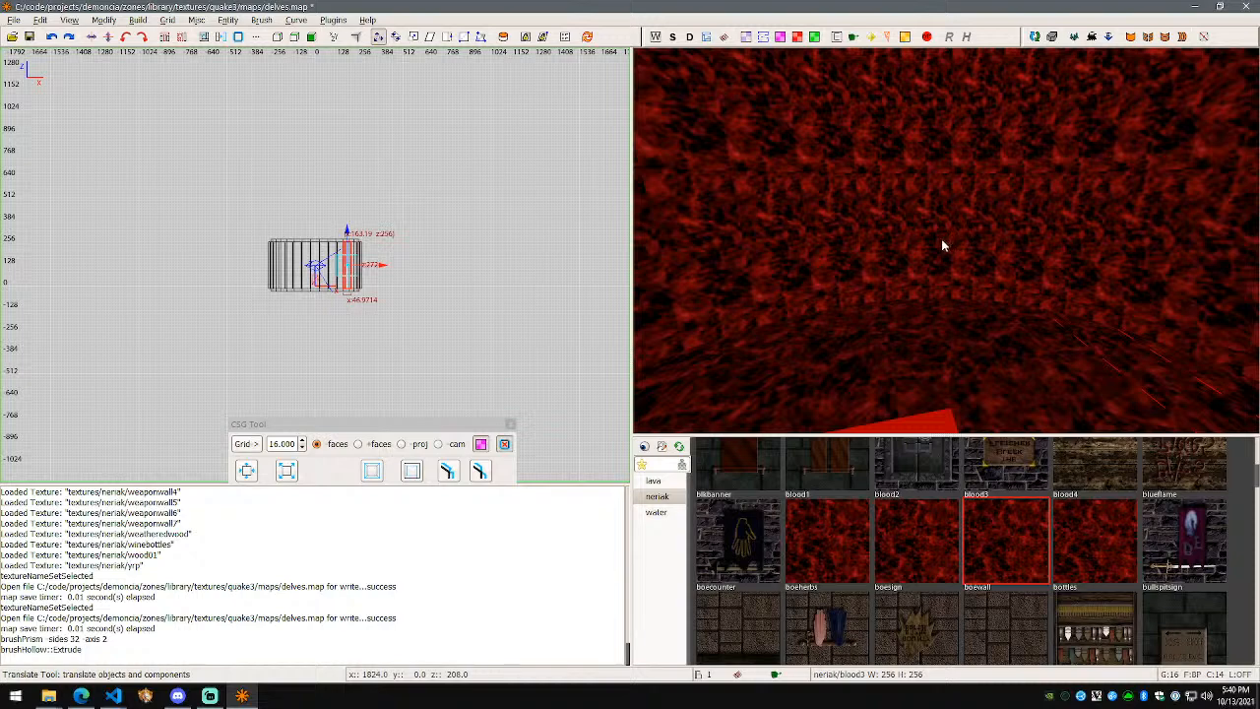
key(ctrl+s)
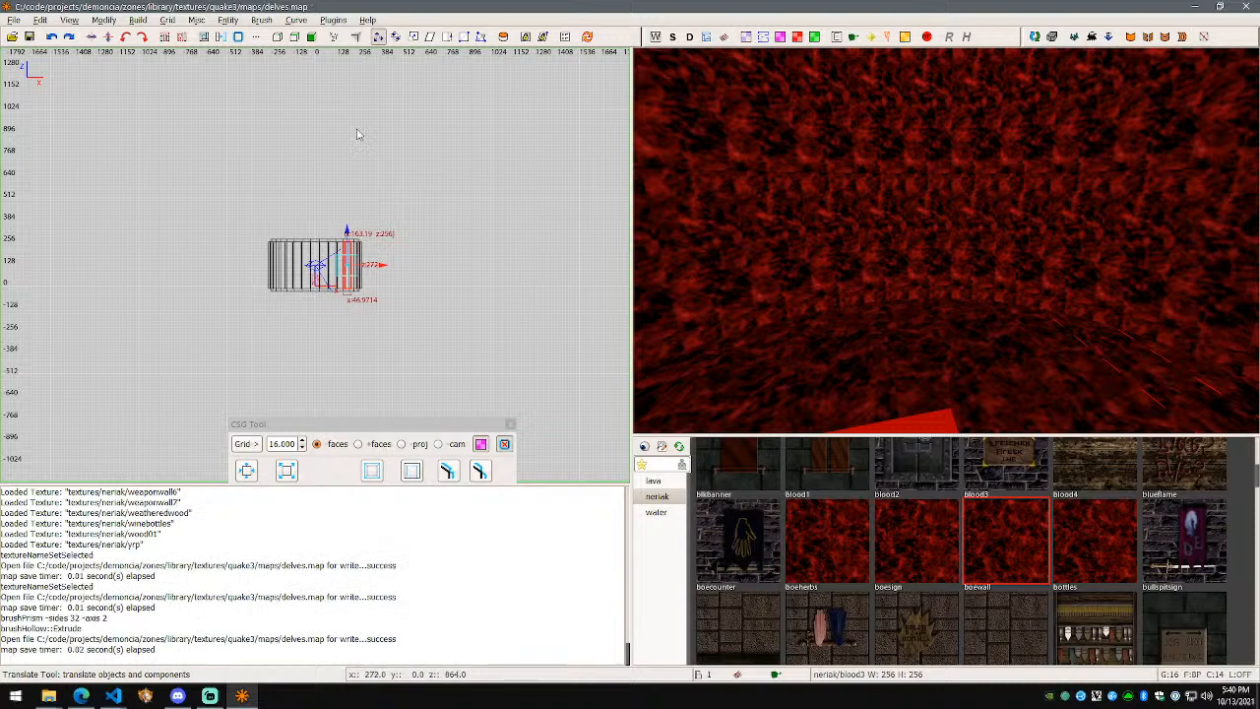
Step: Compile delves.map into delves.bsp with the Build menu's q3map2 entry, then save the map
click(261, 19)
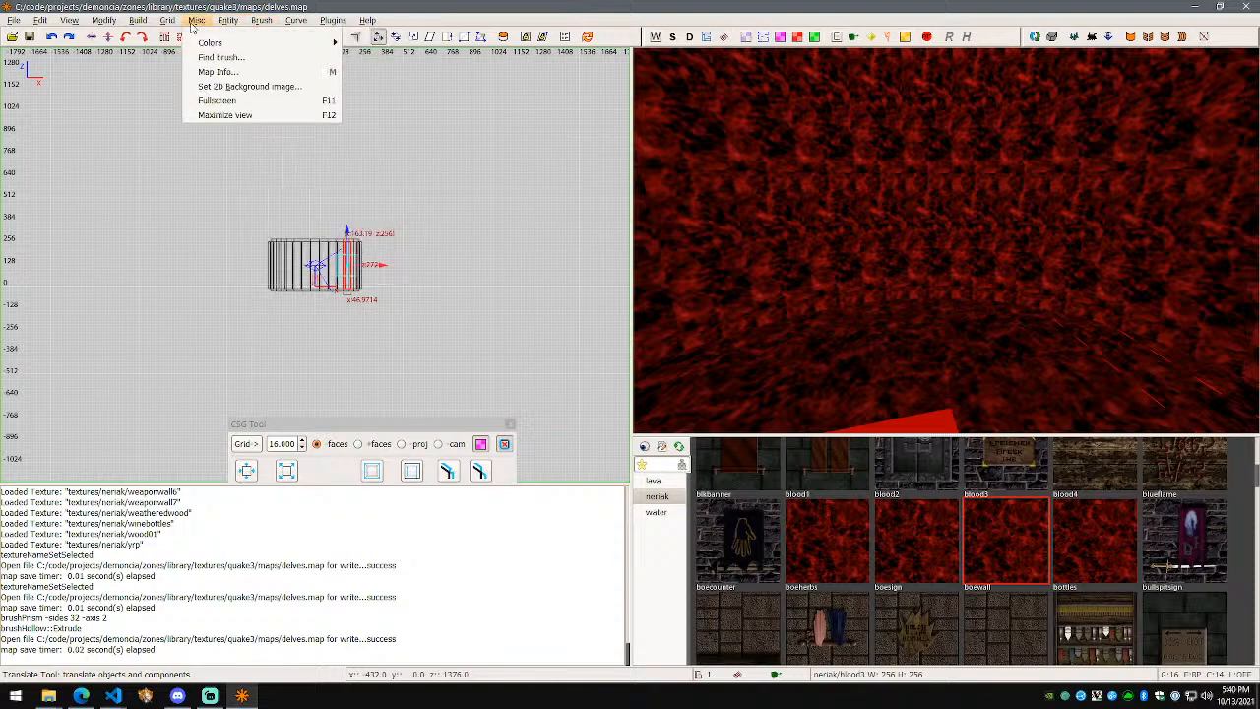
click(190, 183)
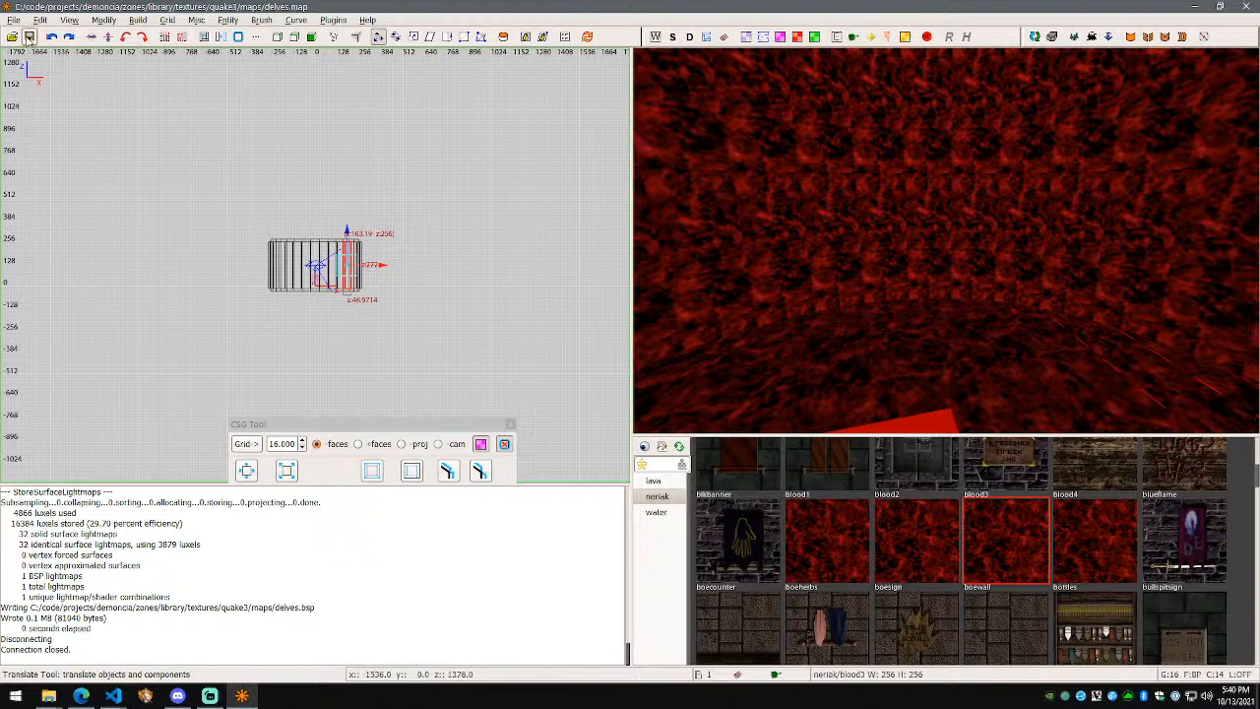
click(16, 22)
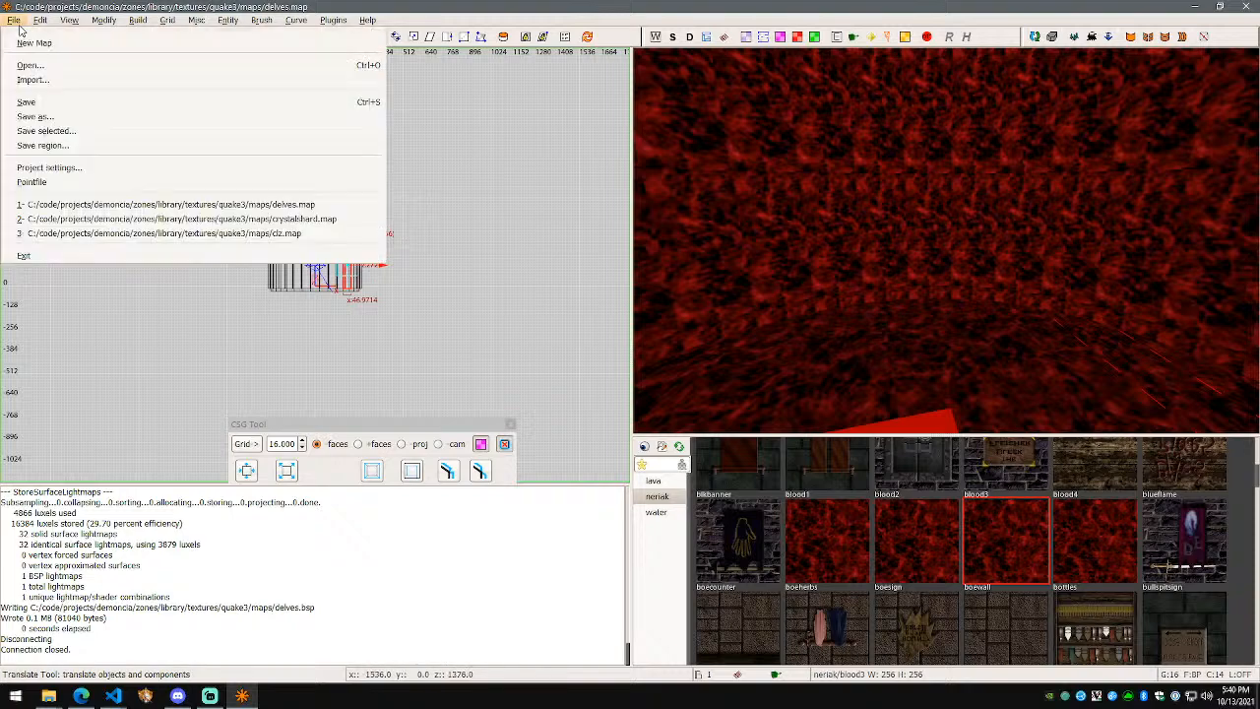
click(67, 110)
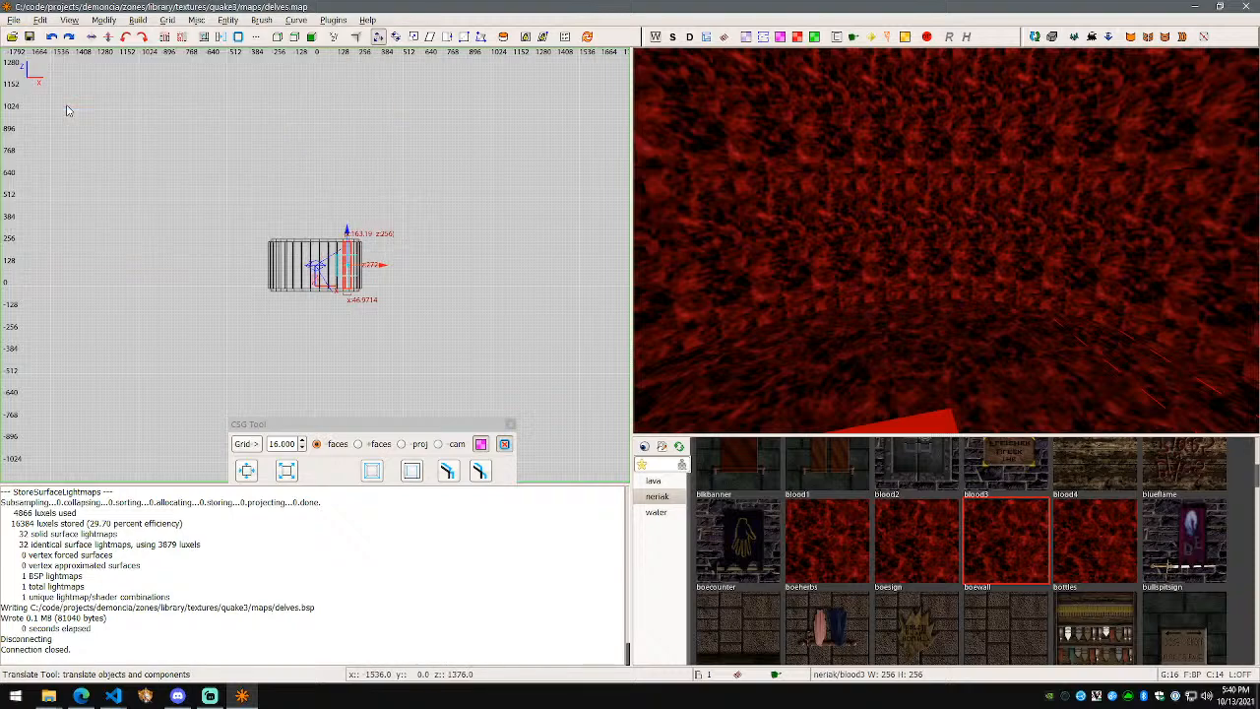
Step: Search the Start menu for 'openz', launch OpenZone, and maximize its window
click(15, 696)
text(openz)
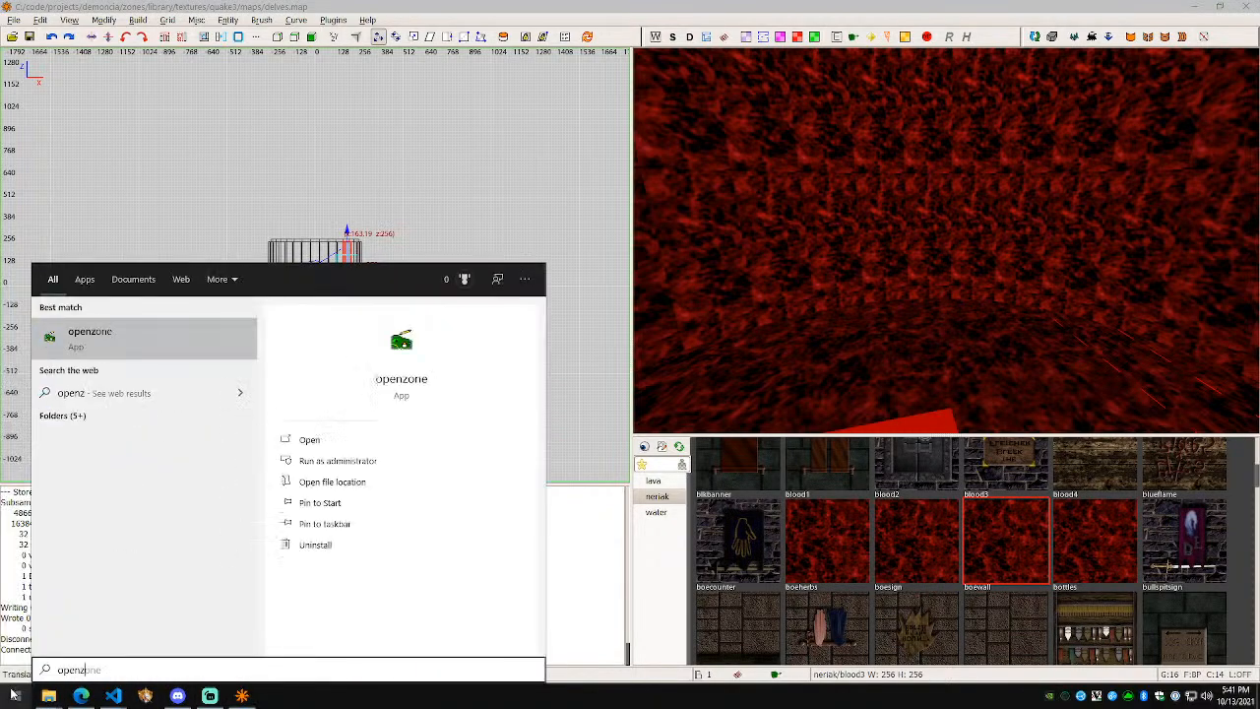
click(188, 341)
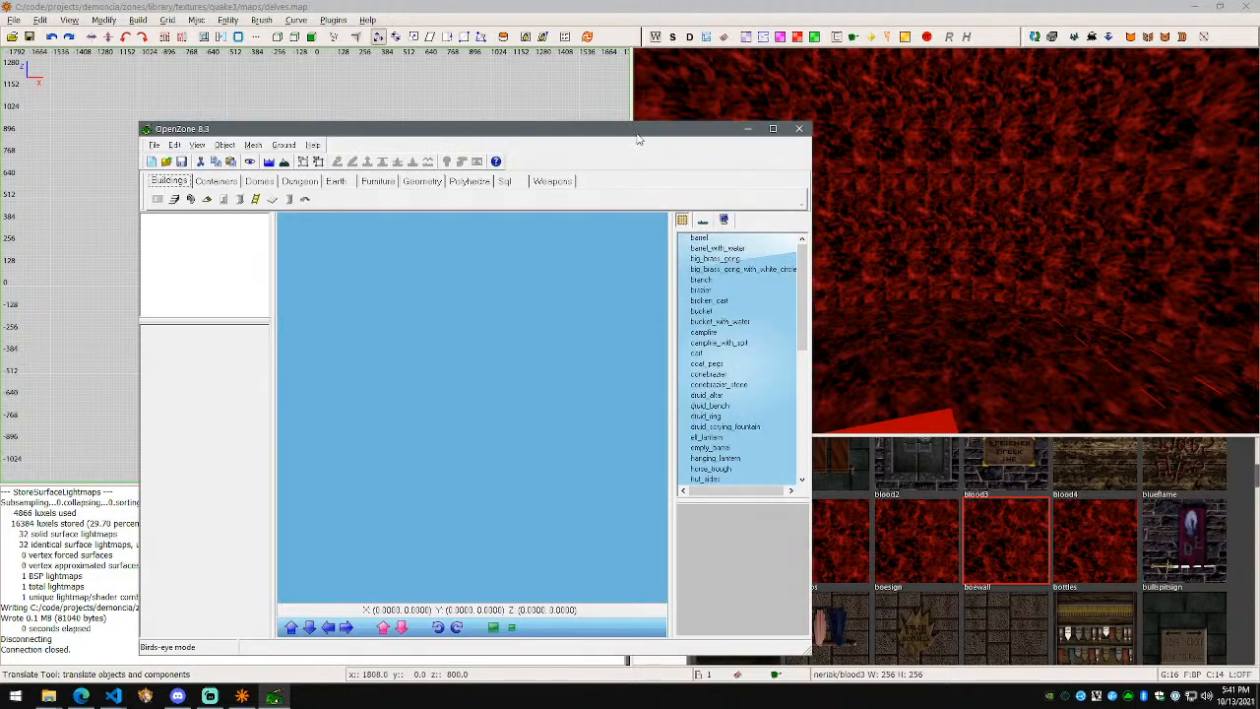
double_click(637, 135)
click(16, 20)
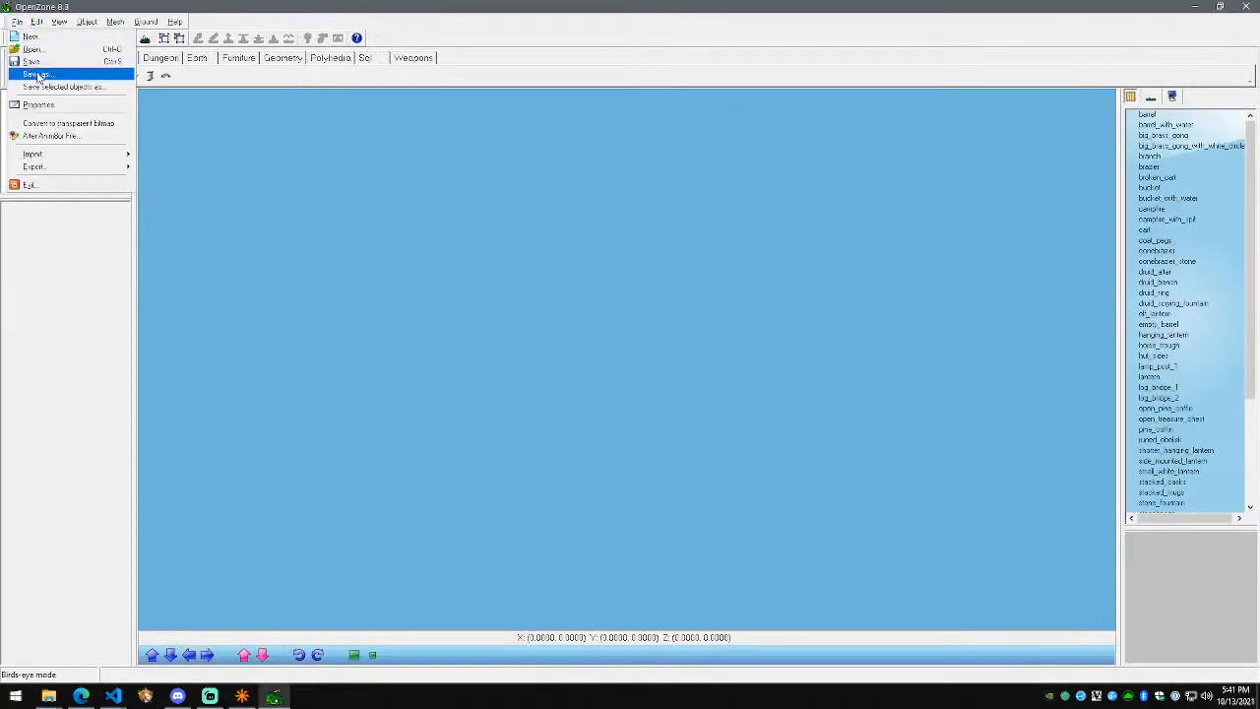
Step: Save the new scene as delves.scn
click(36, 74)
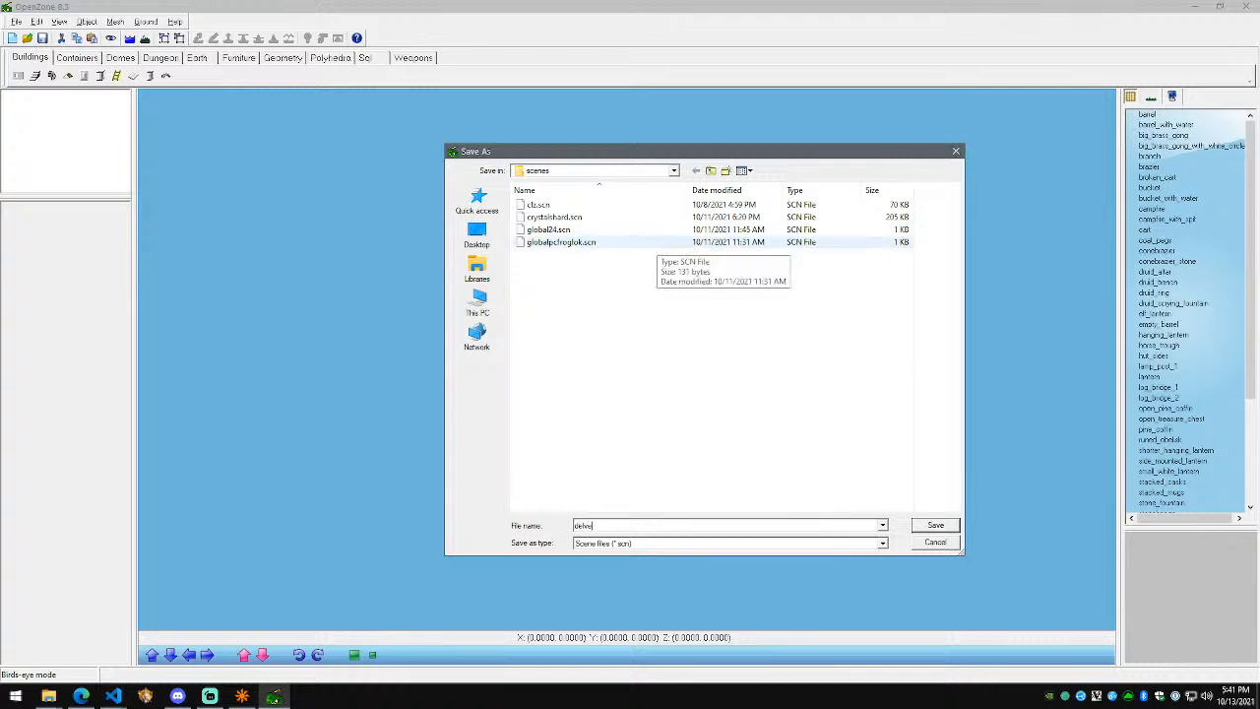
text(delves)
key(Return)
Step: Set the zone properties to long name 'Demonic Delves' and short name 'delves'
click(16, 20)
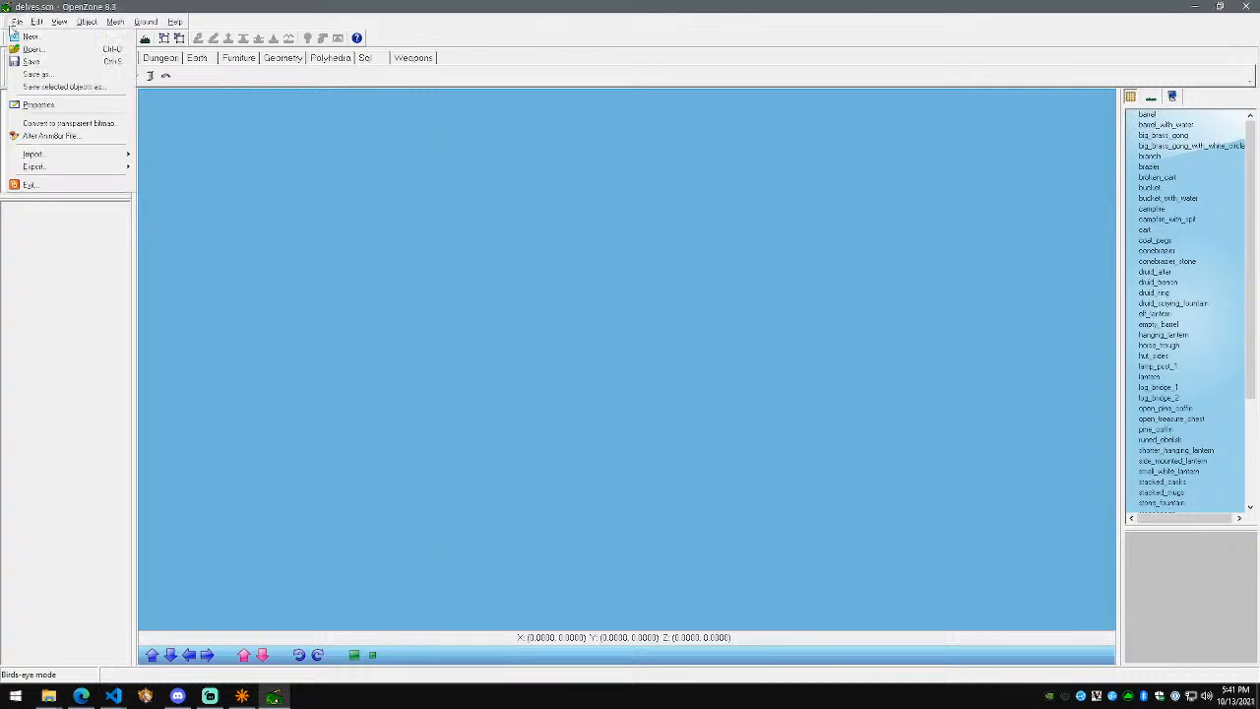
click(44, 105)
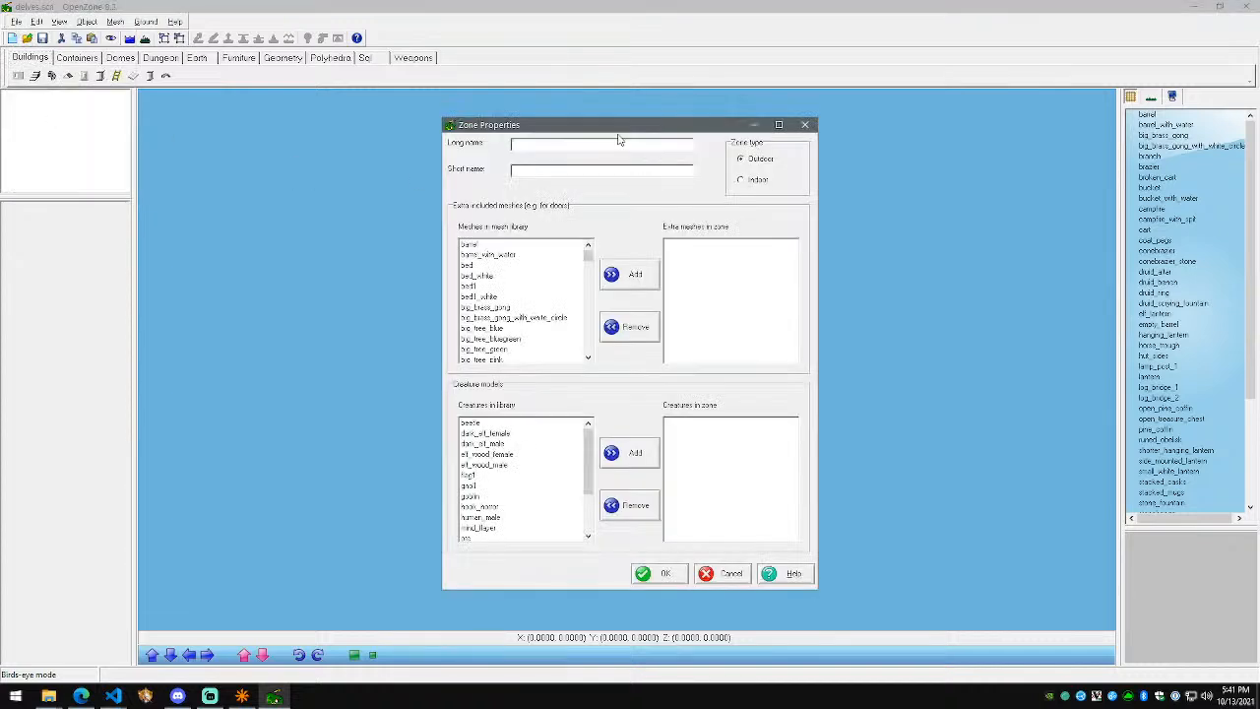
key(alt+Tab)
text(D)
click(677, 574)
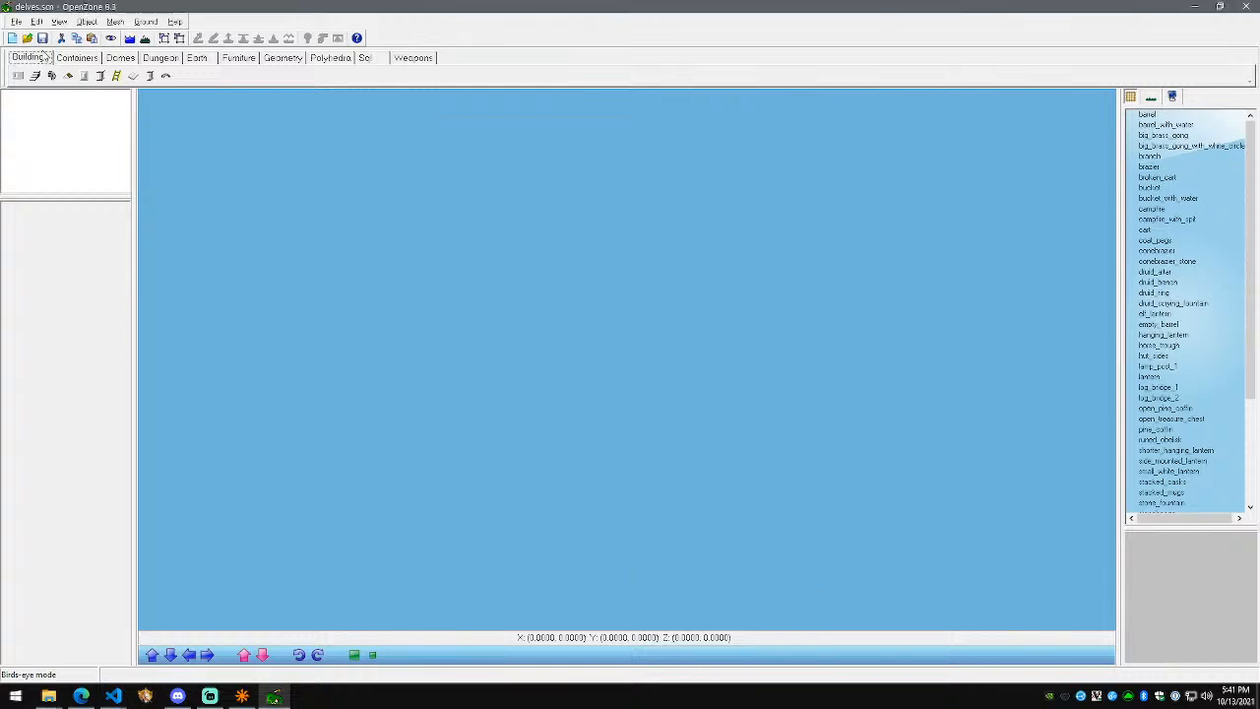
click(21, 25)
Step: Import maps\delves.bsp from the quake3 folder as a Quake 3 map
mouse_move(102, 155)
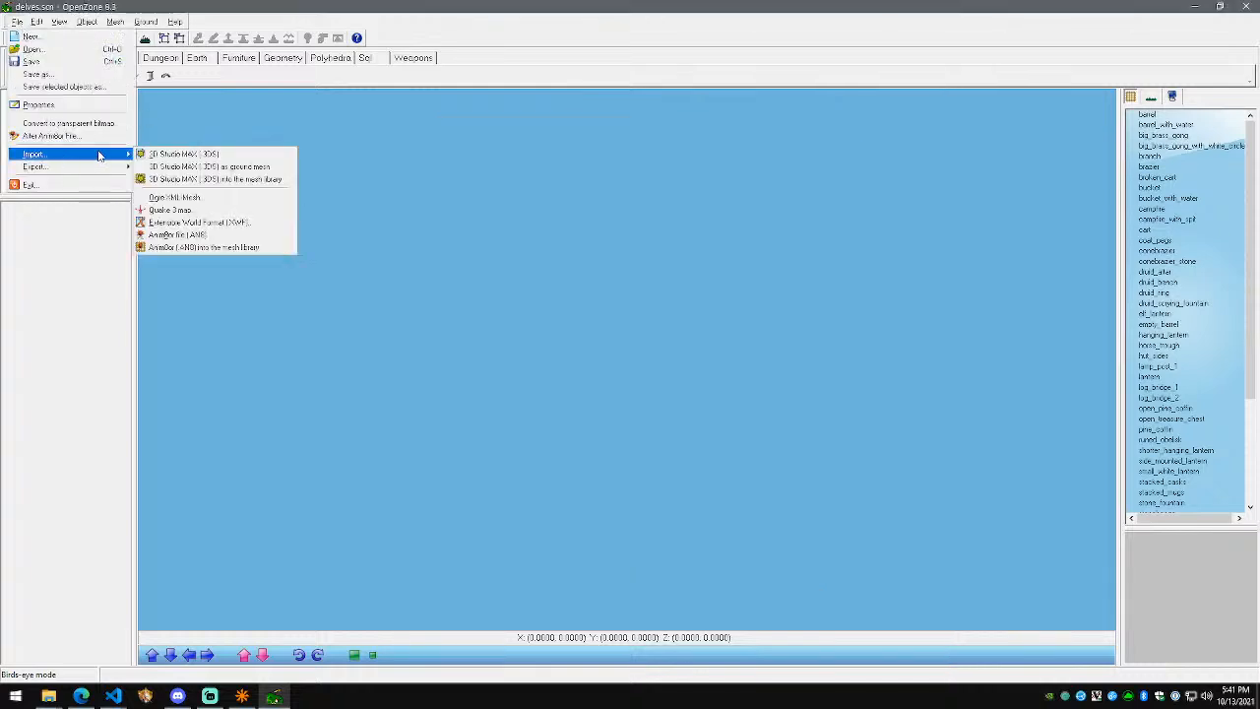
click(250, 209)
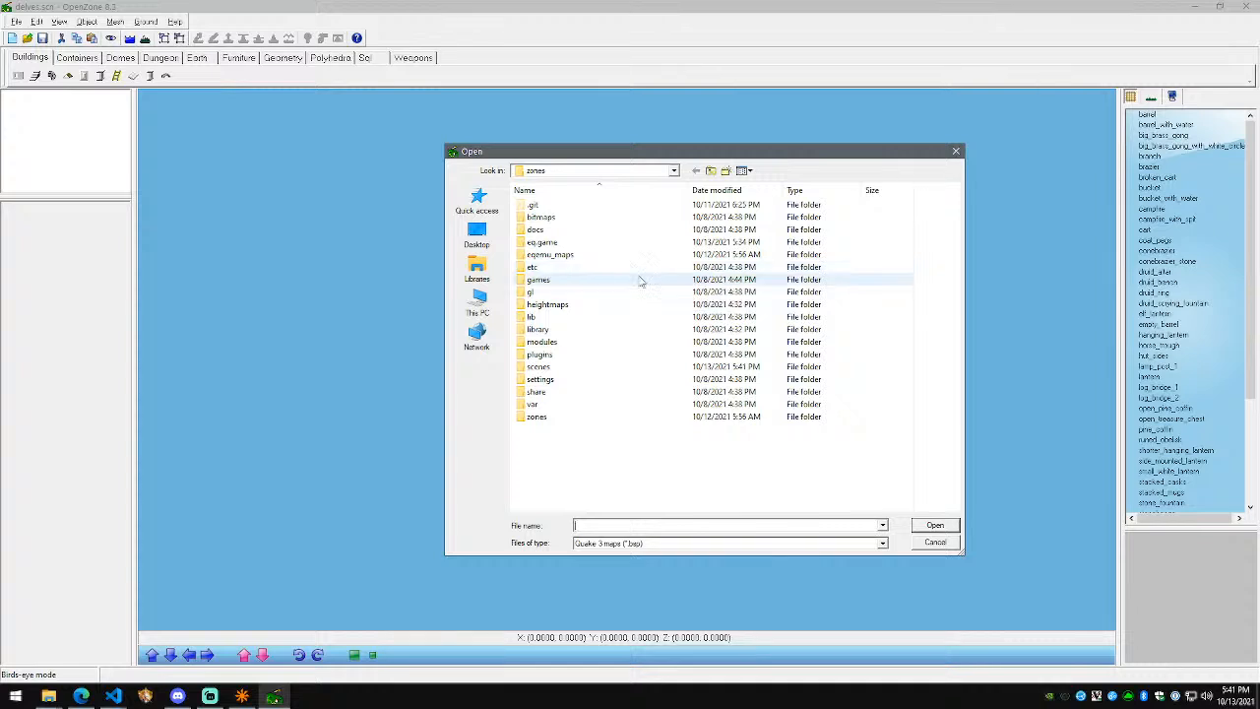
double_click(622, 331)
double_click(574, 242)
double_click(557, 219)
double_click(557, 217)
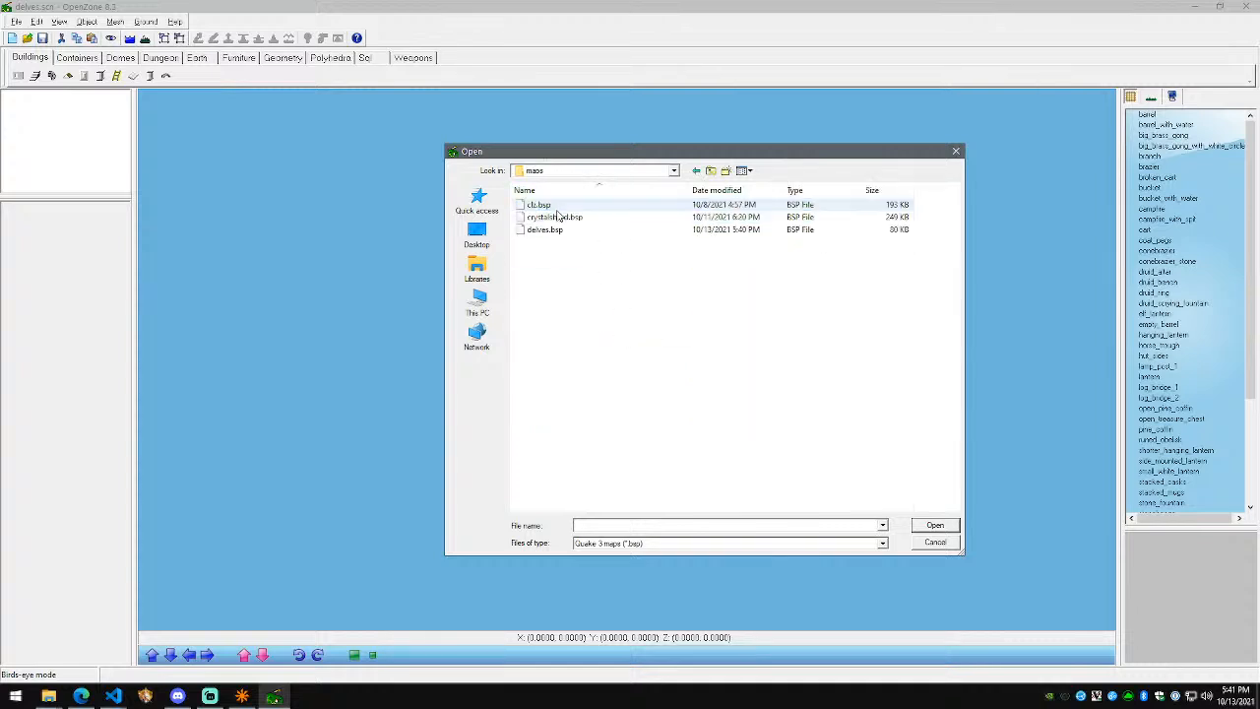
click(567, 230)
click(945, 529)
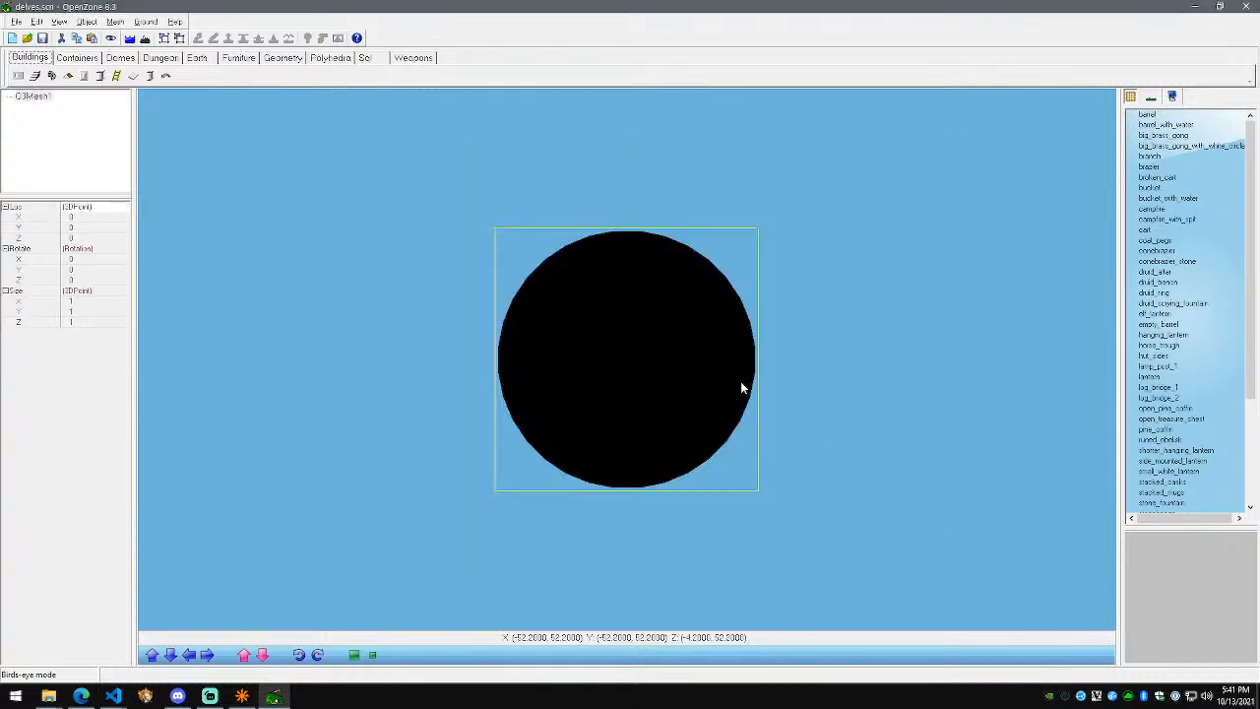
Step: Export the scene to S3D with the zone name 'delves'
click(16, 21)
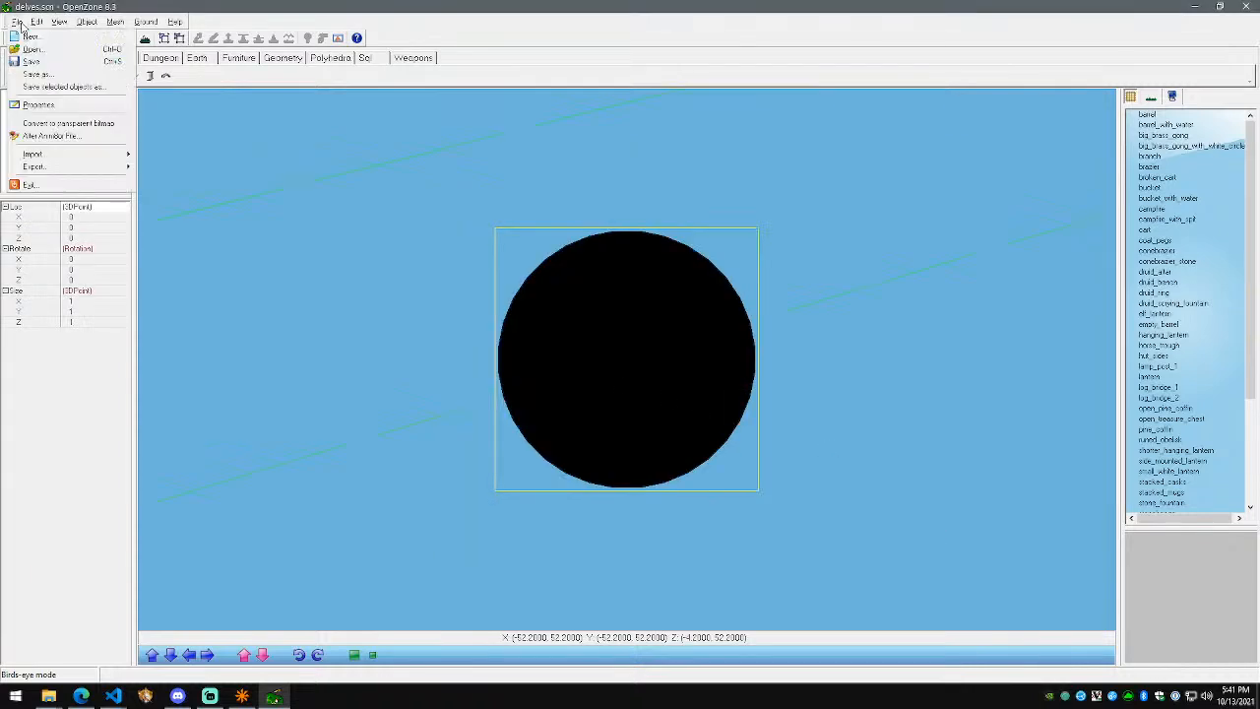
mouse_move(63, 165)
click(187, 163)
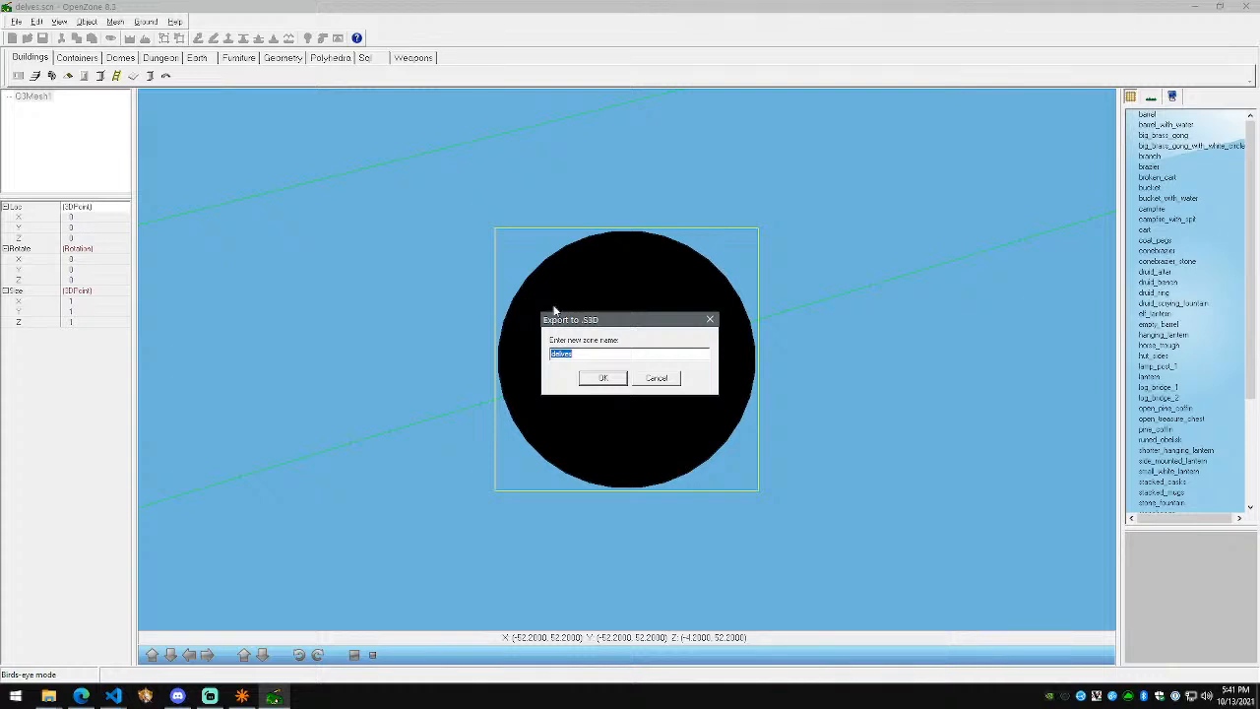
key(Return)
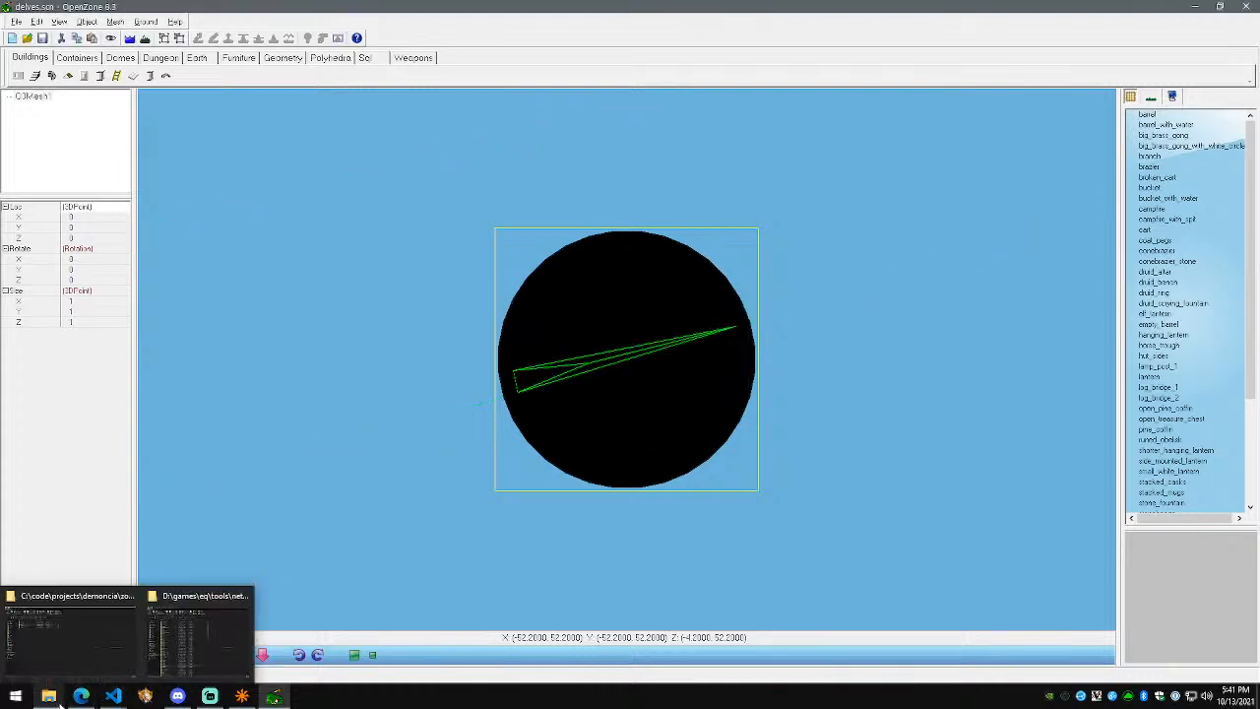
Step: In the zones output folder, select delves.s3d, delves_obj.s3d, delves_sndbnk.eff and delves_sounds.eff
click(64, 654)
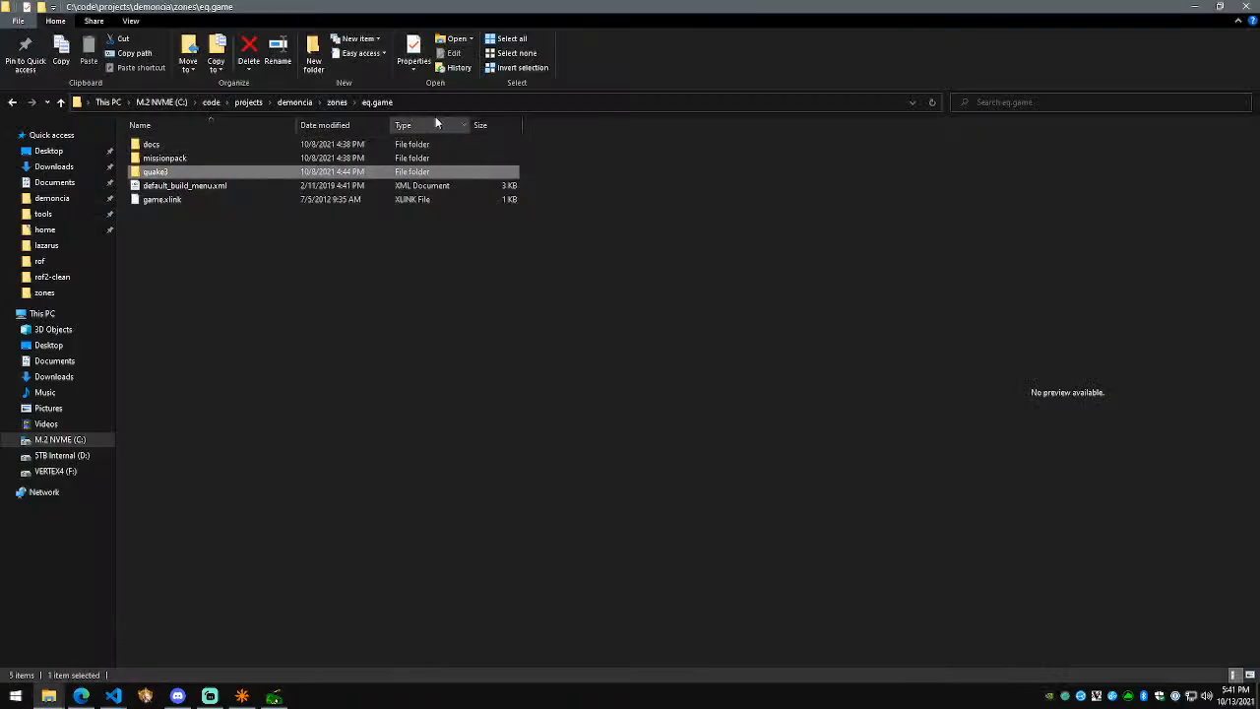
click(337, 102)
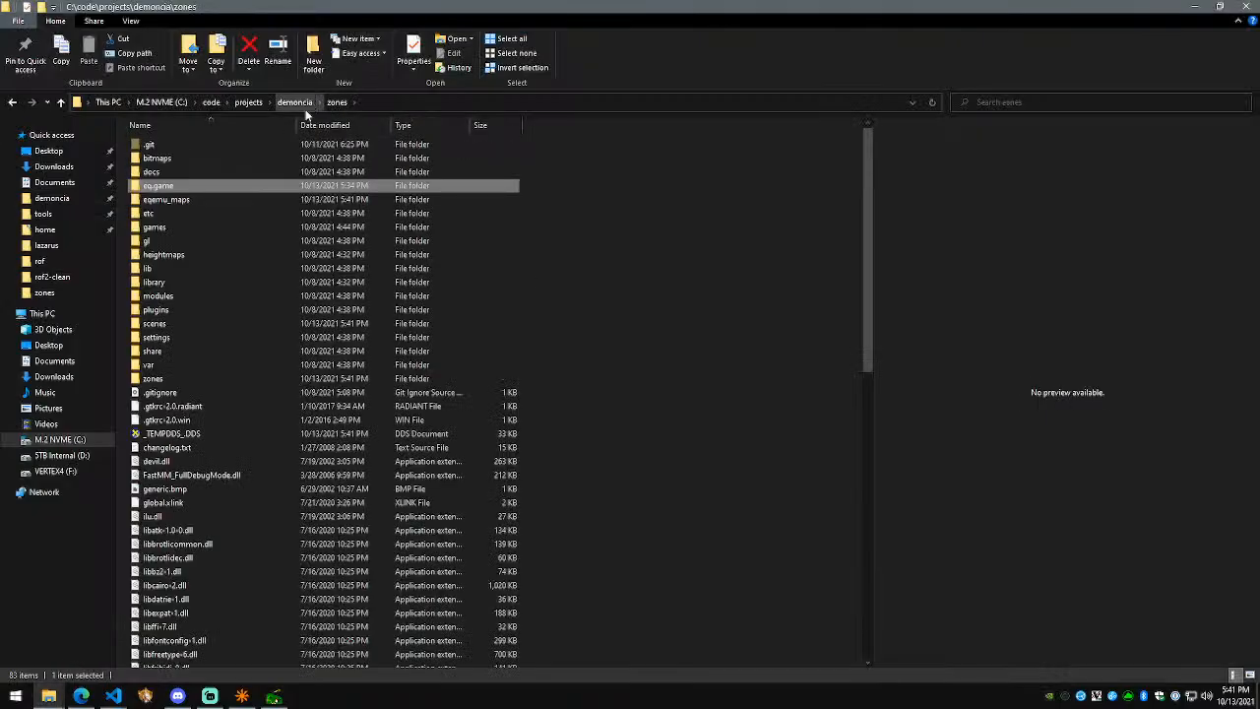
double_click(209, 379)
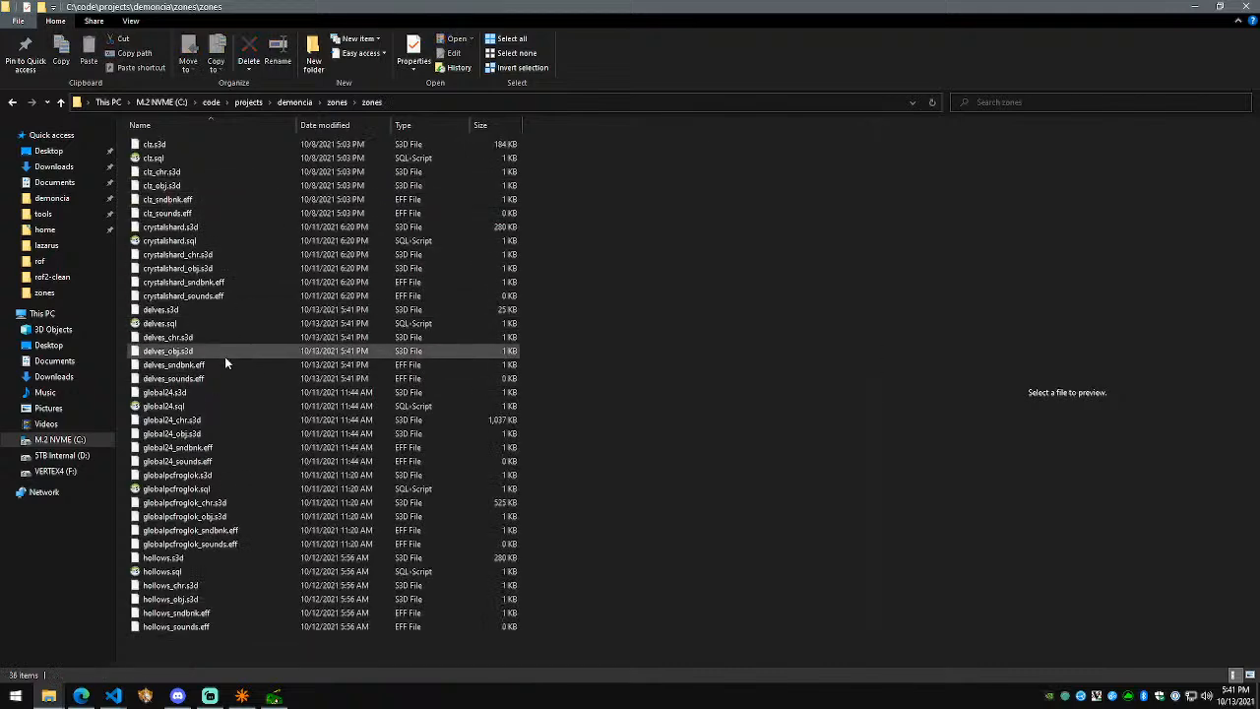
click(218, 308)
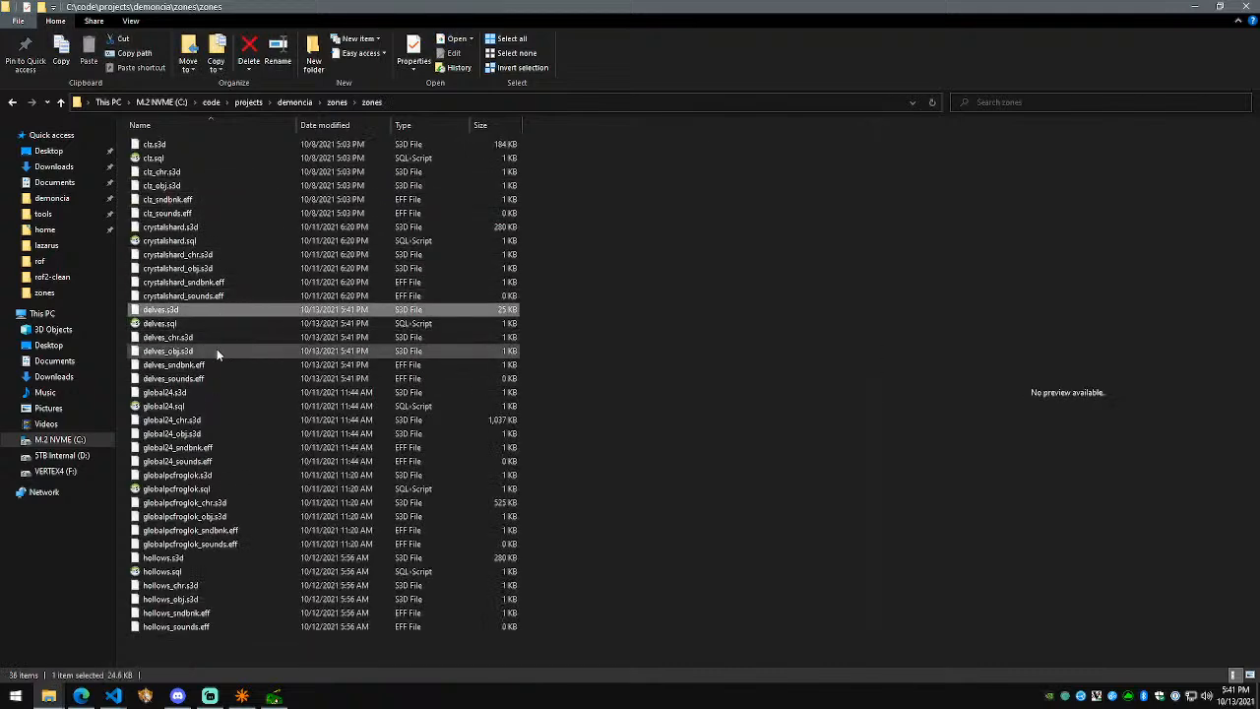
ctrl+click(216, 351)
ctrl+click(213, 366)
ctrl+click(215, 380)
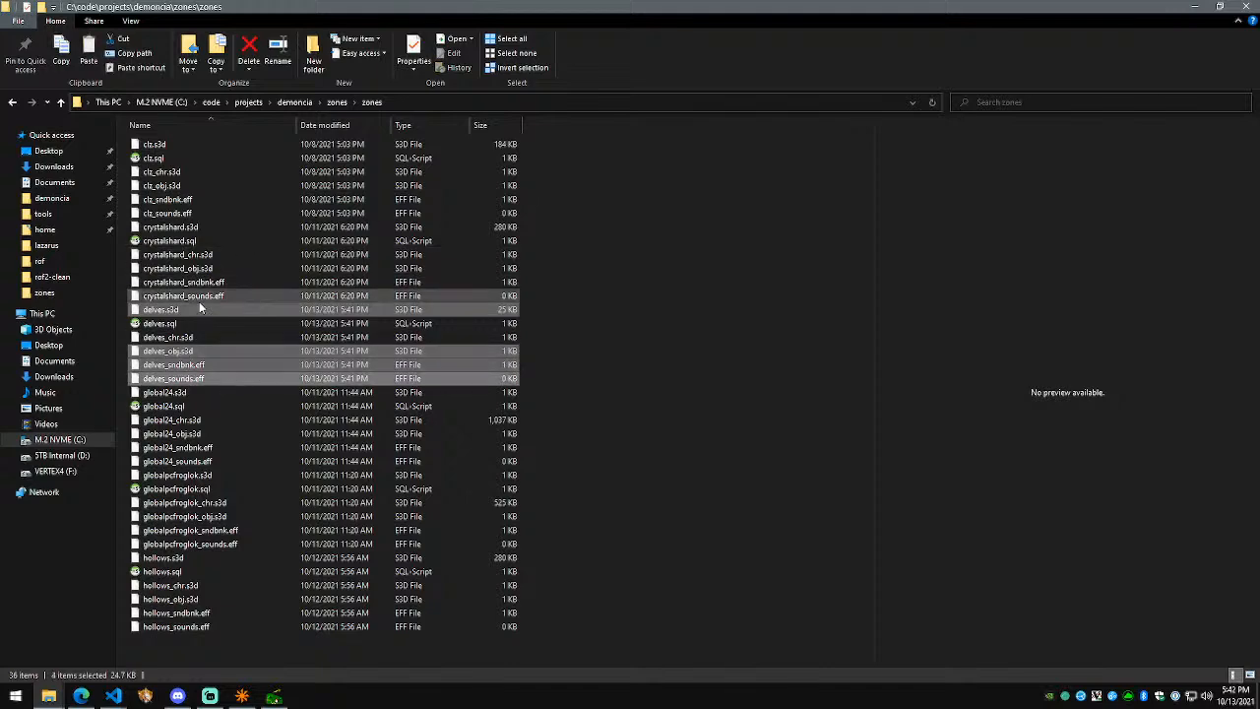
Step: Paste the four delves files into the client's rof folder
mouse_move(49, 694)
click(175, 652)
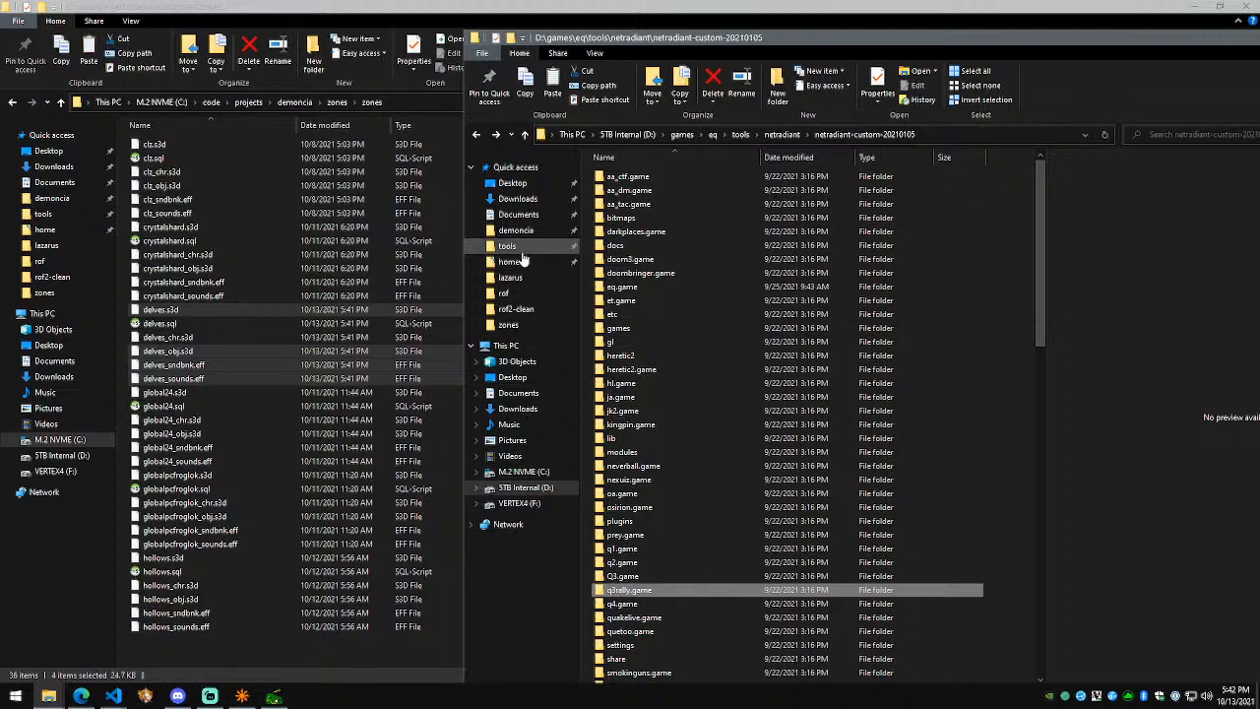
click(523, 294)
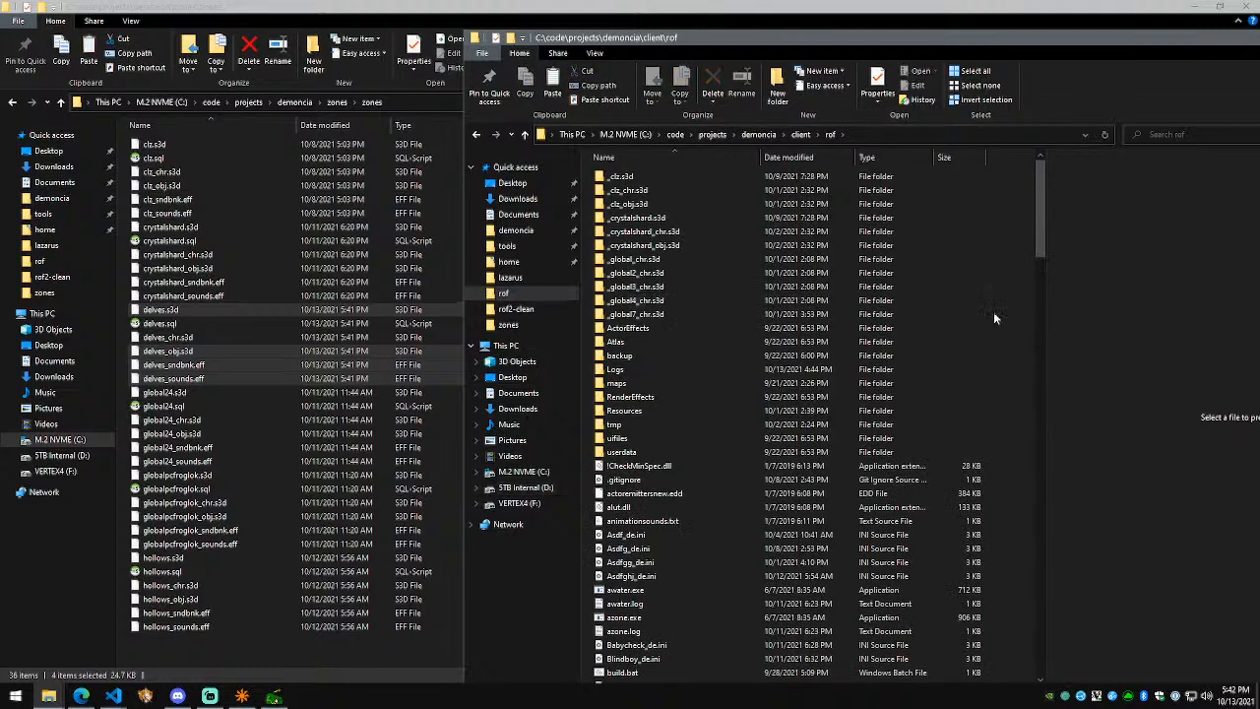
key(ctrl+v)
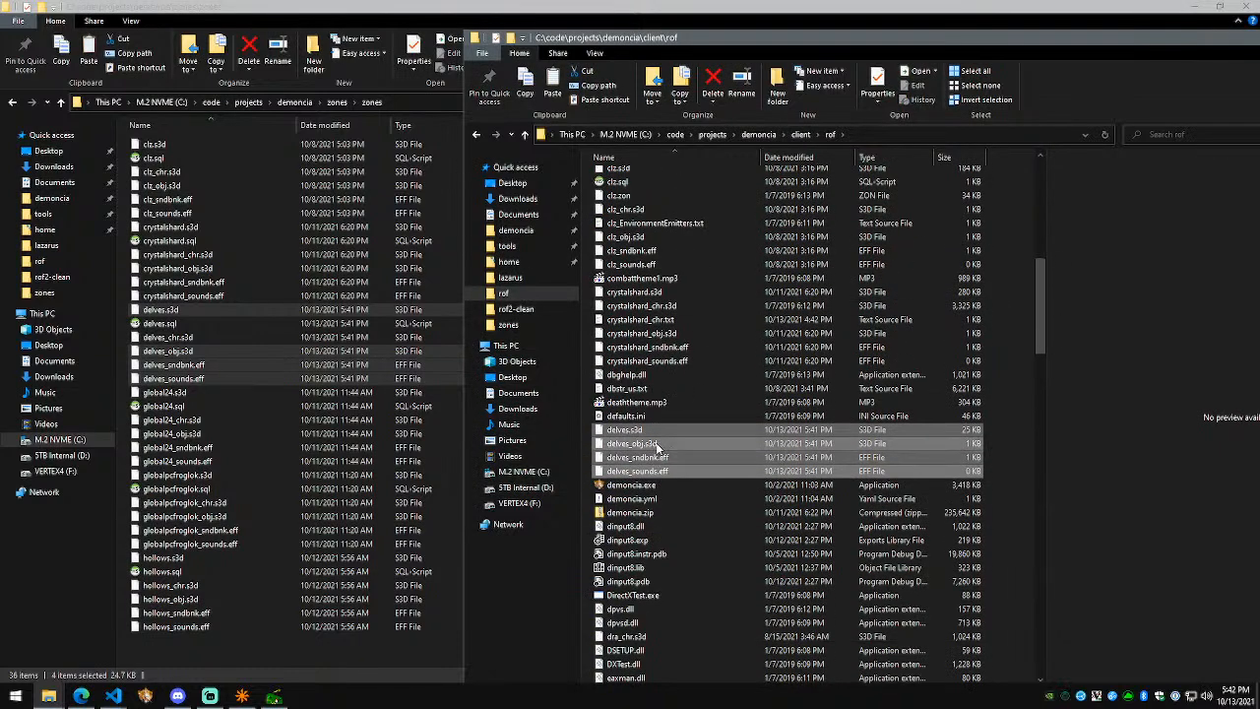
click(992, 479)
mouse_move(110, 697)
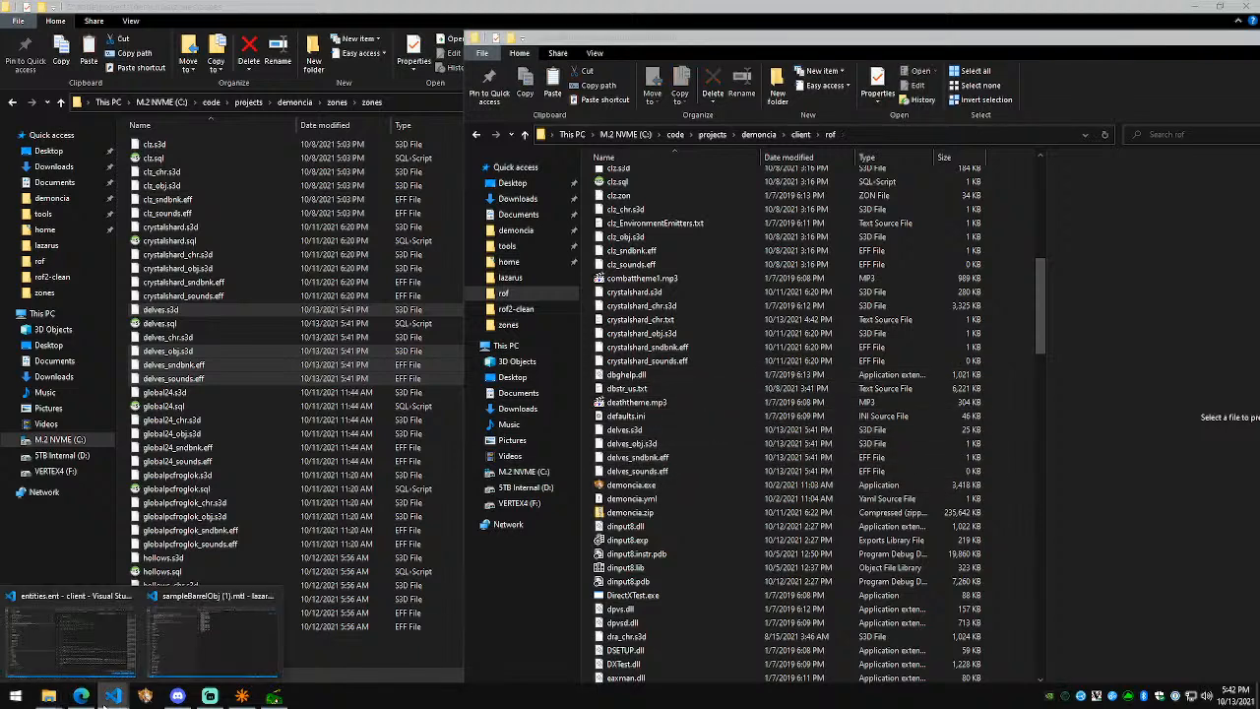
click(71, 645)
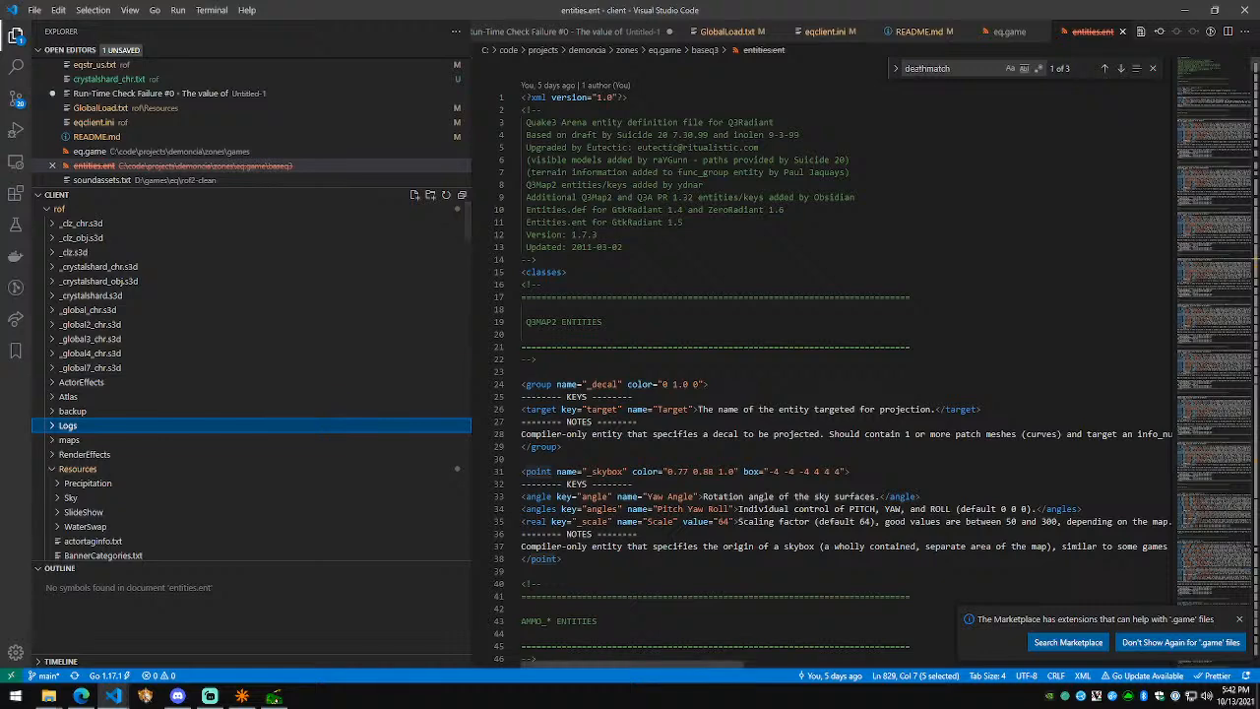
Step: Rename crystalshard_chr.txt to delves_chr.txt, then start the game from the Demoncia launcher
scroll(339, 409, down, 15)
scroll(339, 409, down, 3)
click(186, 332)
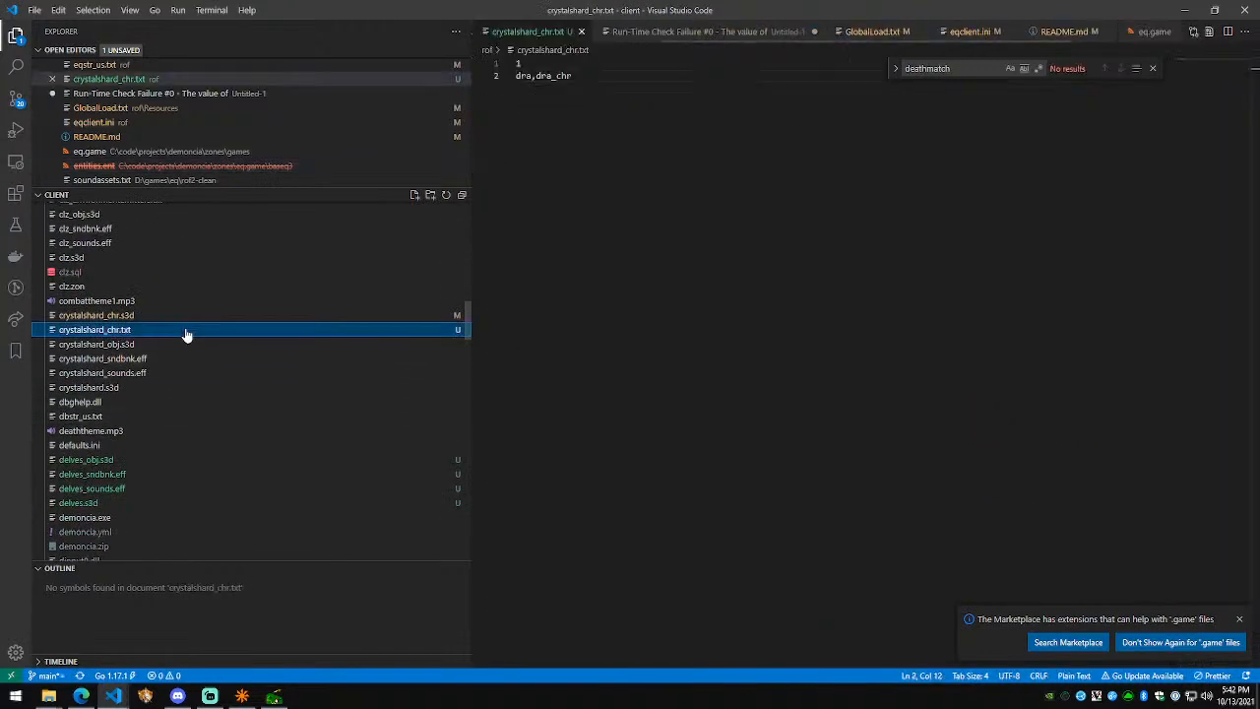
key(F2)
key(Home)
key(shift+Right)
key(shift+Right)
key(shift+Right)
key(shift+Right)
key(shift+Right)
key(shift+Right)
key(shift+Right)
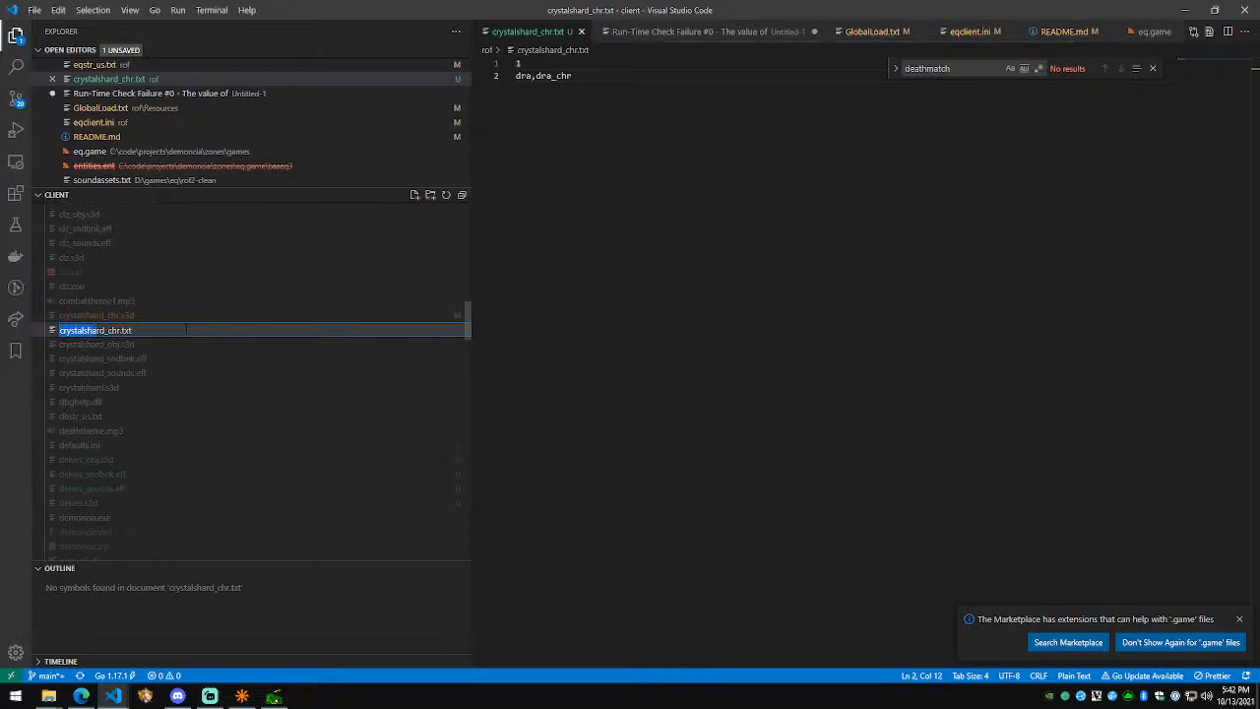
text(delves)
key(Return)
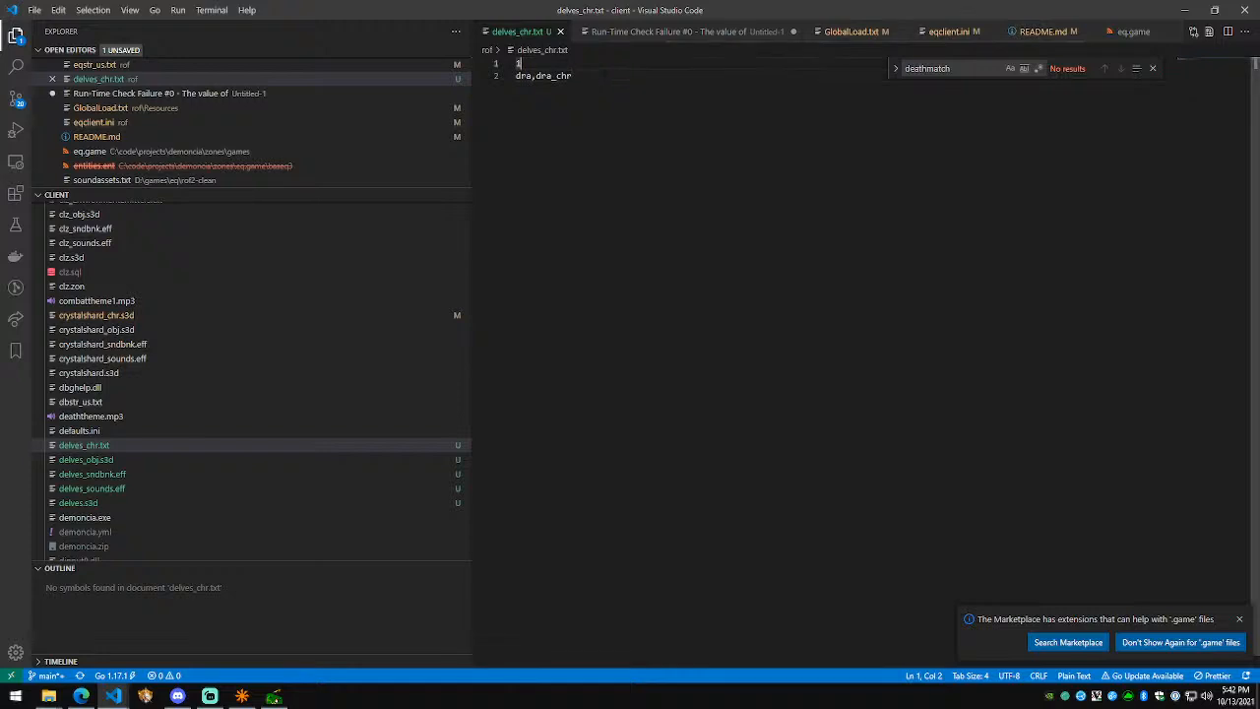
click(155, 697)
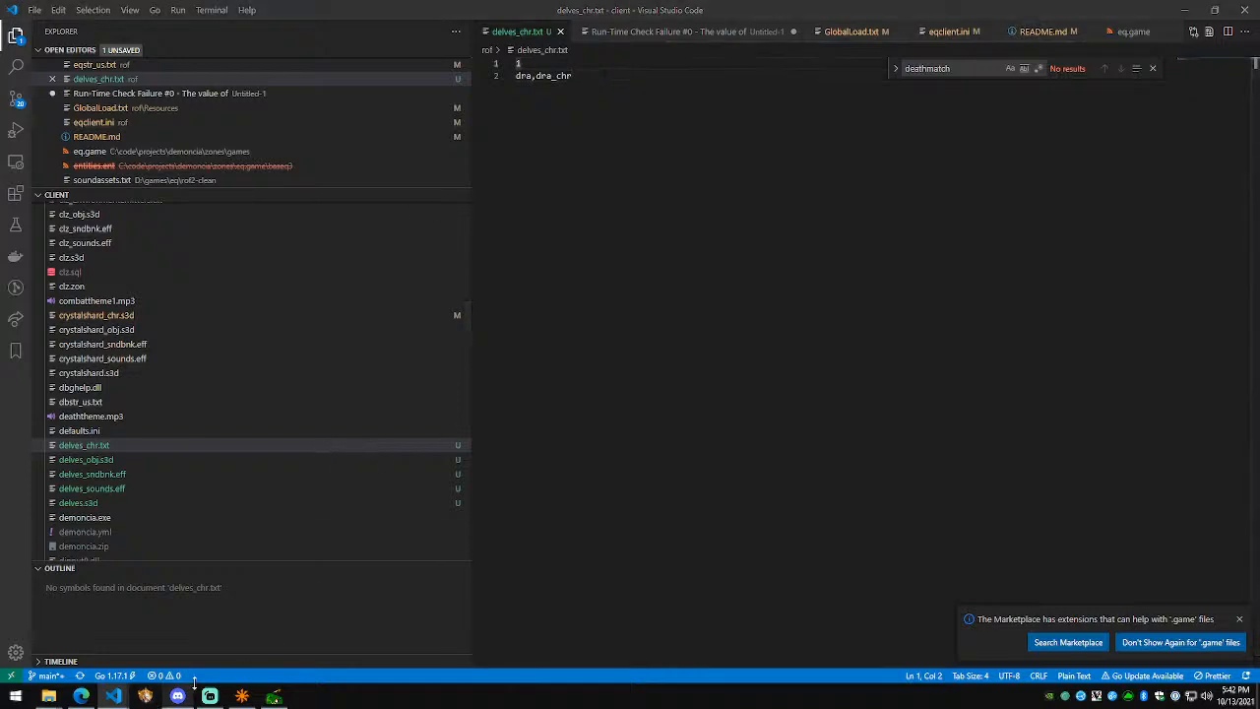
click(733, 479)
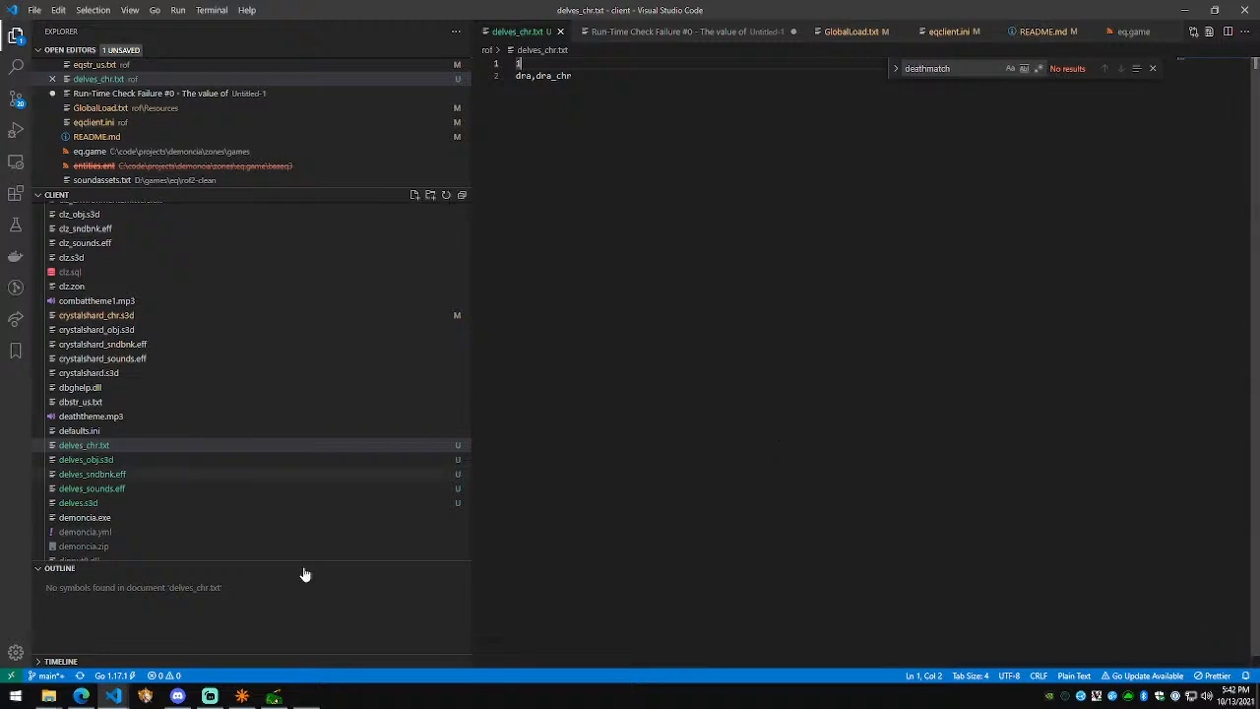
Step: Accept the EULA, skip the splash, and enter the account password on the login screen
key(Return)
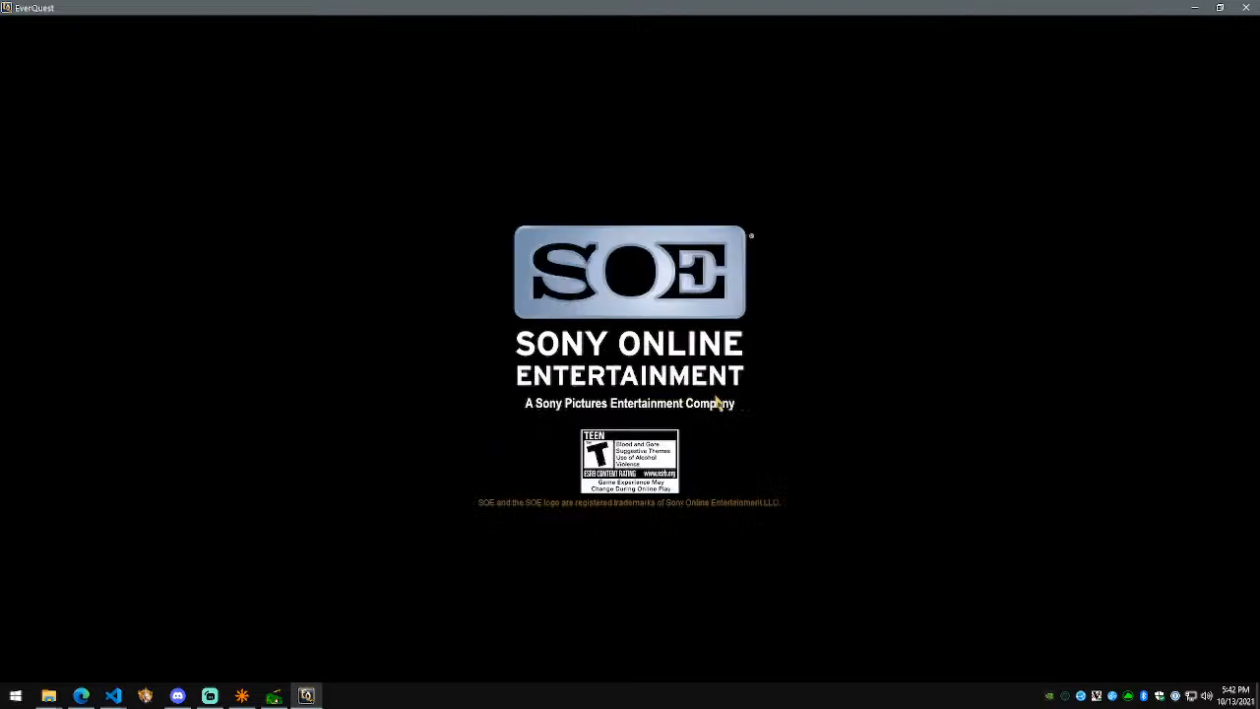
click(717, 403)
text(****)
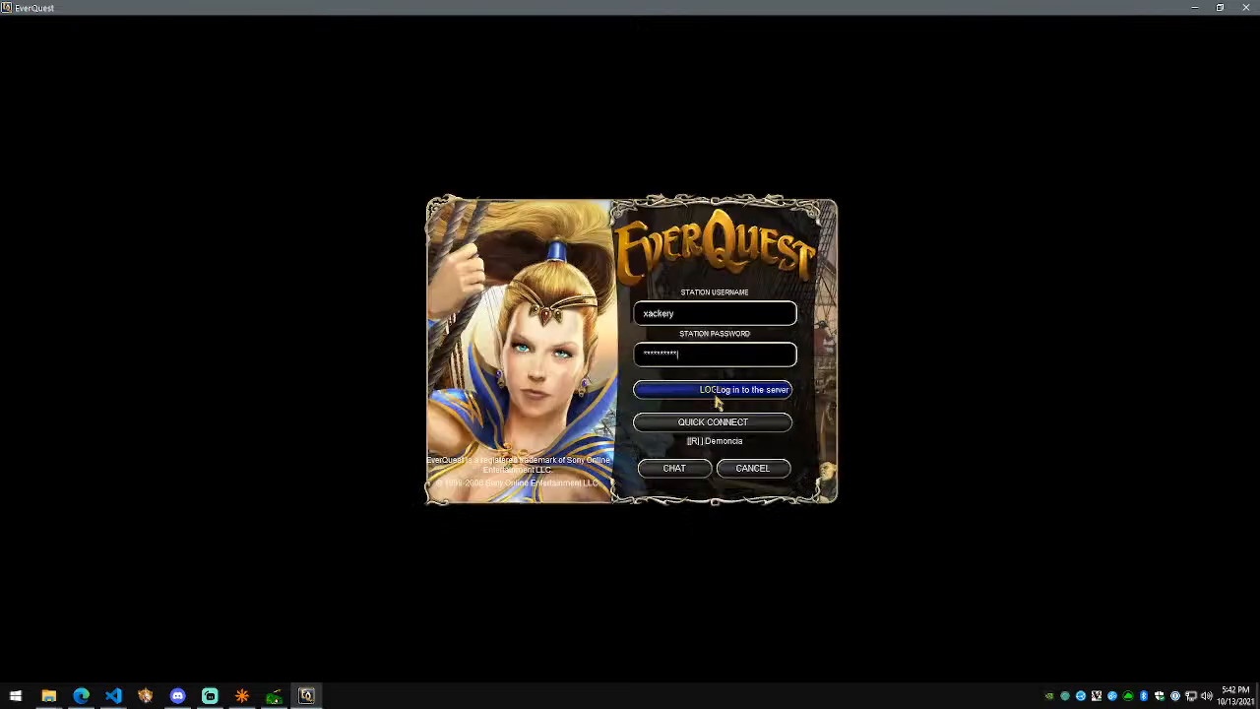
Step: Launch Visual Studio 2019 from a Start search, then cancel the game login back to the menu
click(113, 696)
click(2, 706)
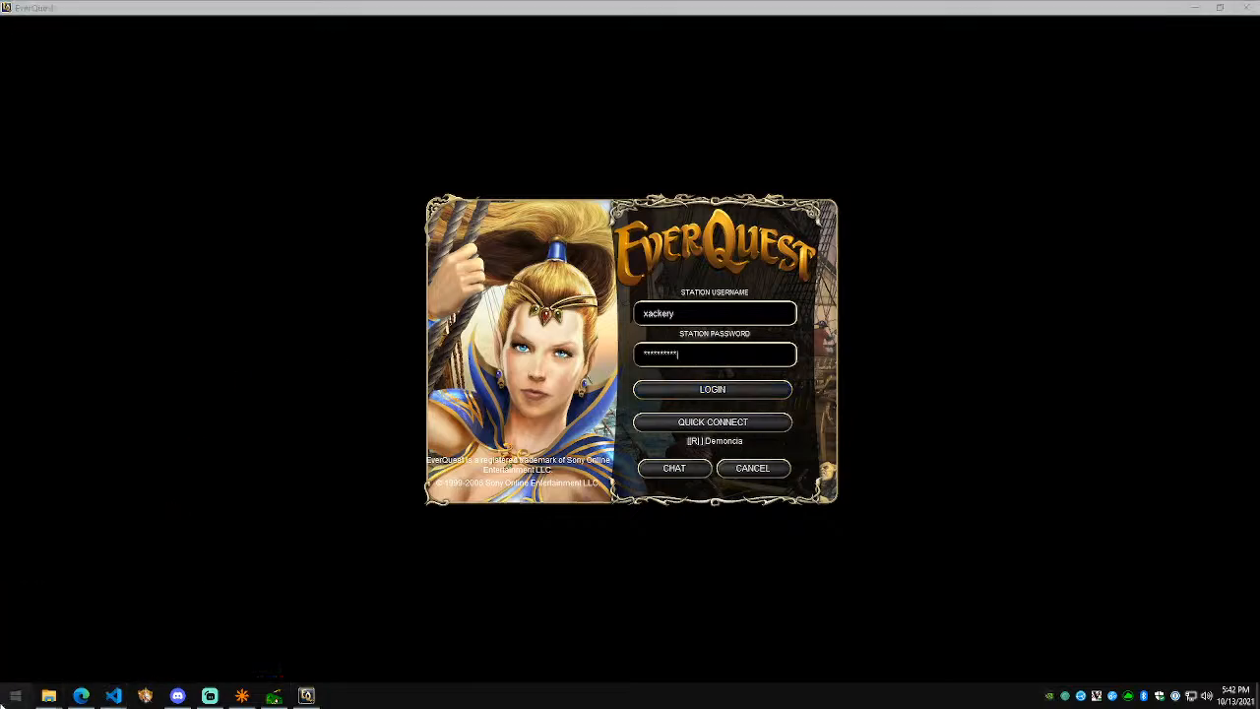
text(visual studio)
key(Return)
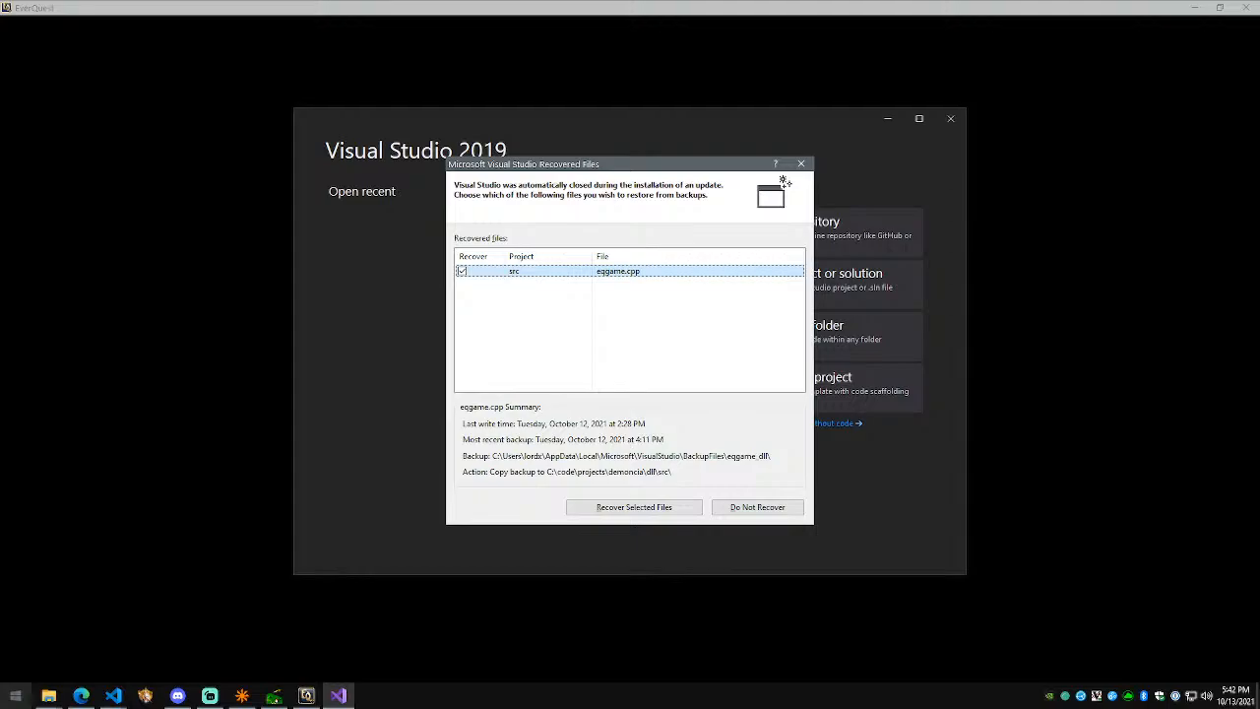
click(2, 351)
click(764, 467)
Step: Quit EverQuest and decline recovering the backed-up eqgame.cpp in Visual Studio
click(764, 472)
click(582, 402)
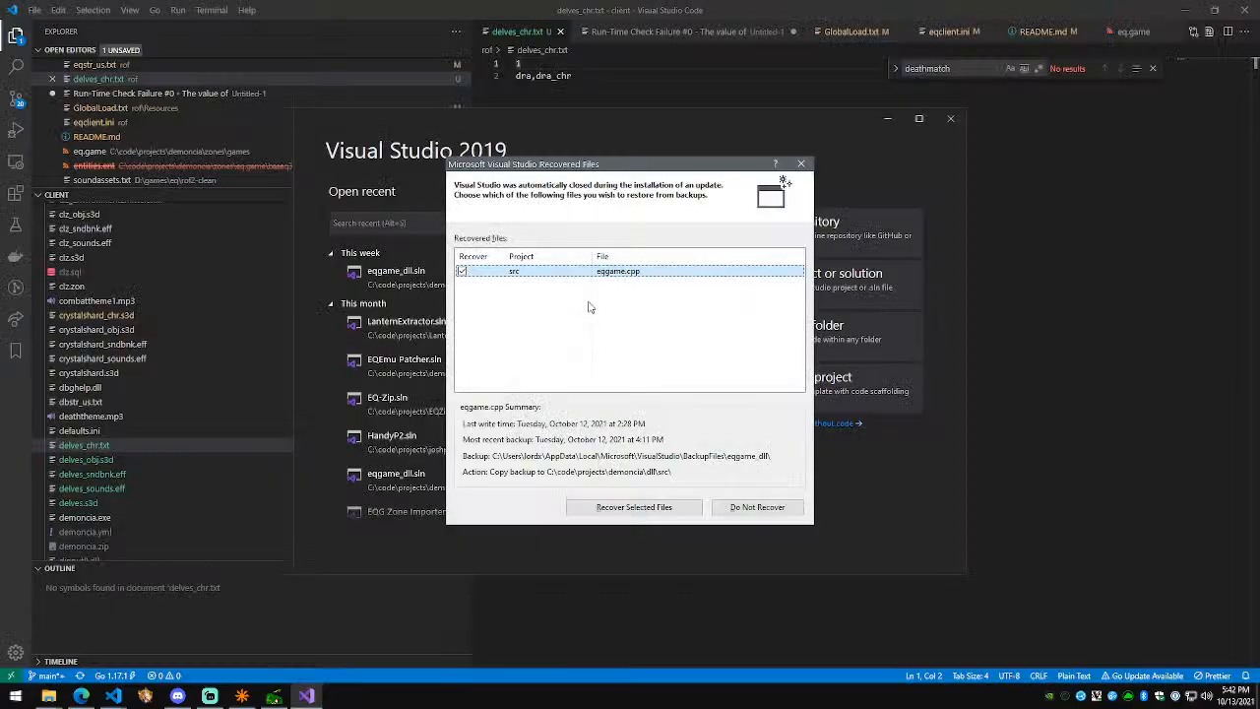
click(757, 508)
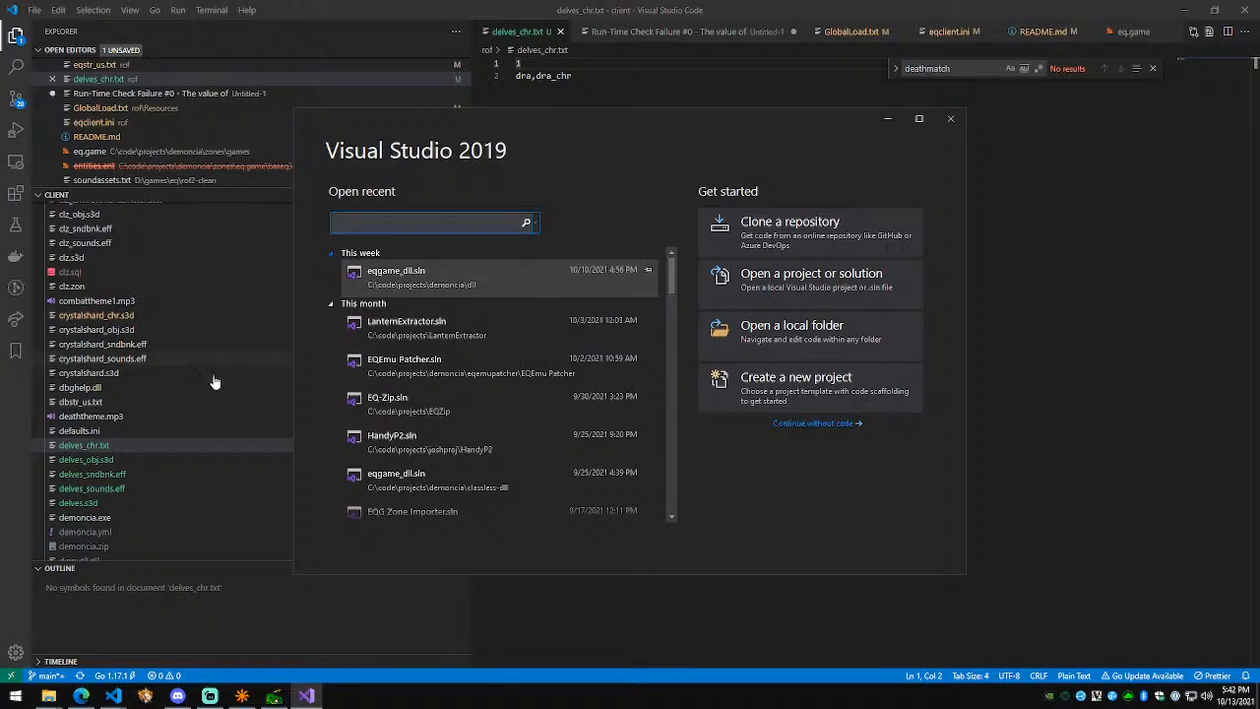
Step: Close the extra VS Code tabs, discarding the Run-Time Check Failure note, then open the eqgame_dll solution
middle_click(1071, 35)
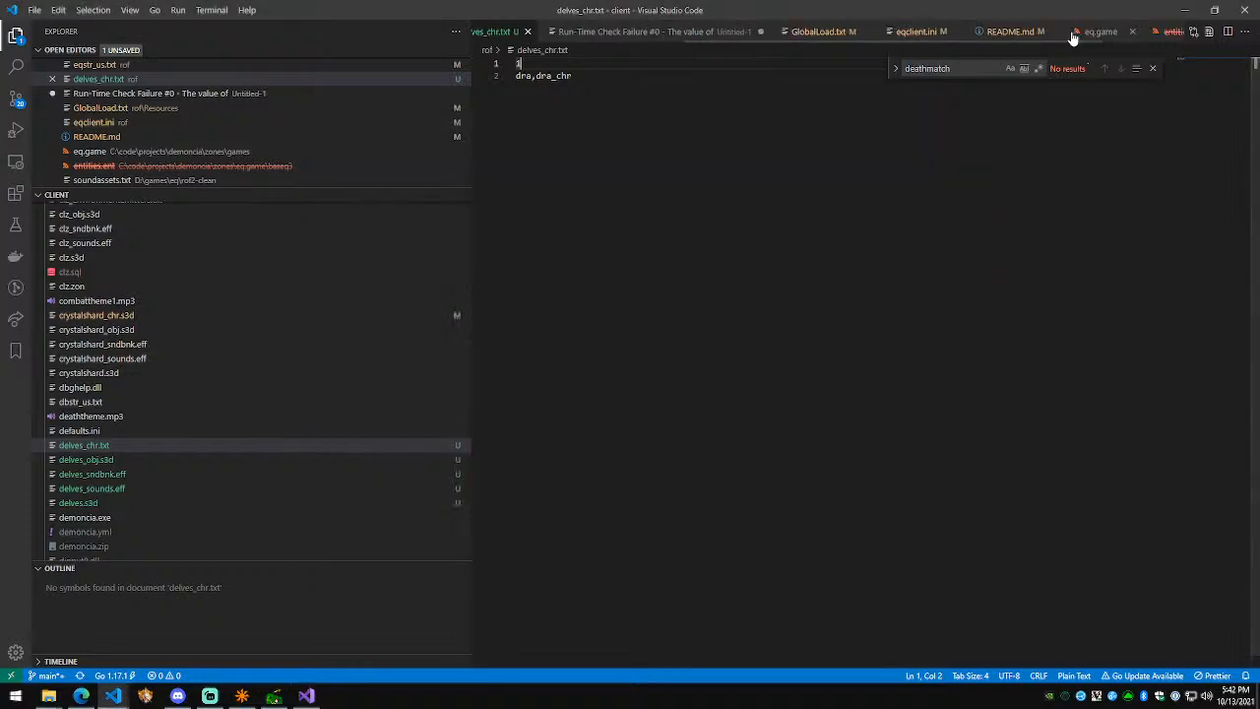
middle_click(1027, 36)
middle_click(998, 35)
middle_click(978, 33)
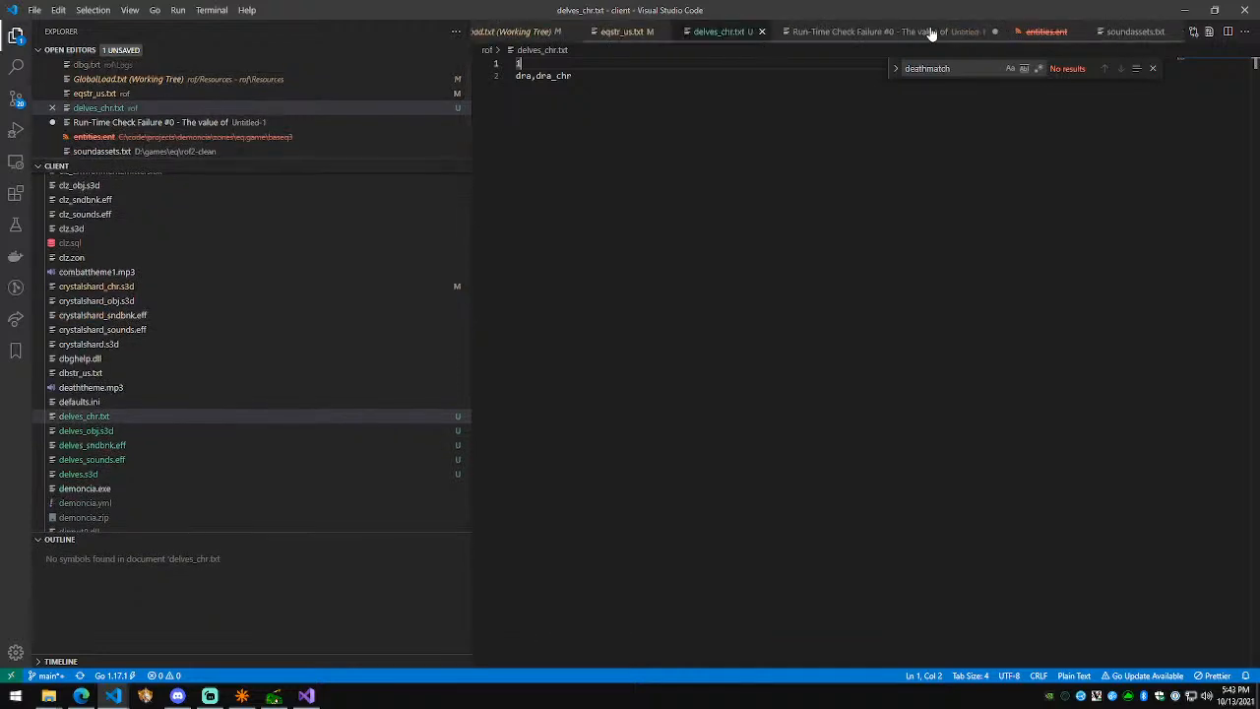
click(930, 32)
middle_click(930, 33)
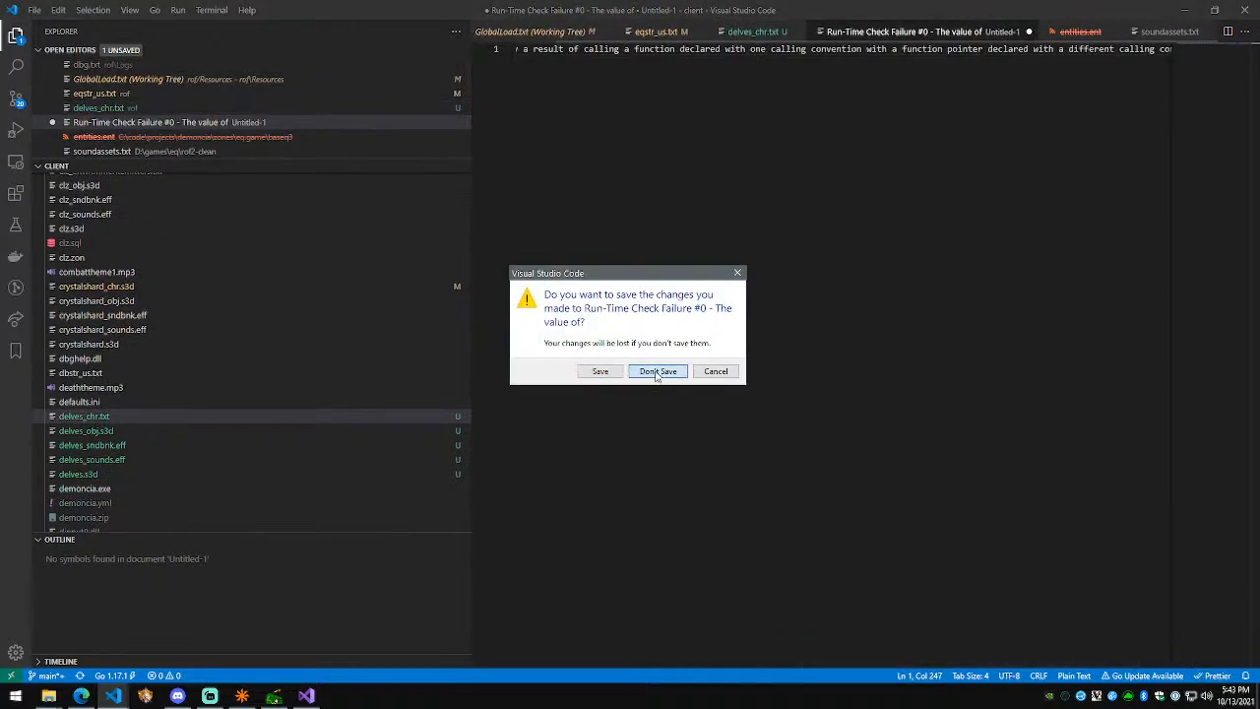
click(655, 370)
middle_click(925, 33)
middle_click(953, 32)
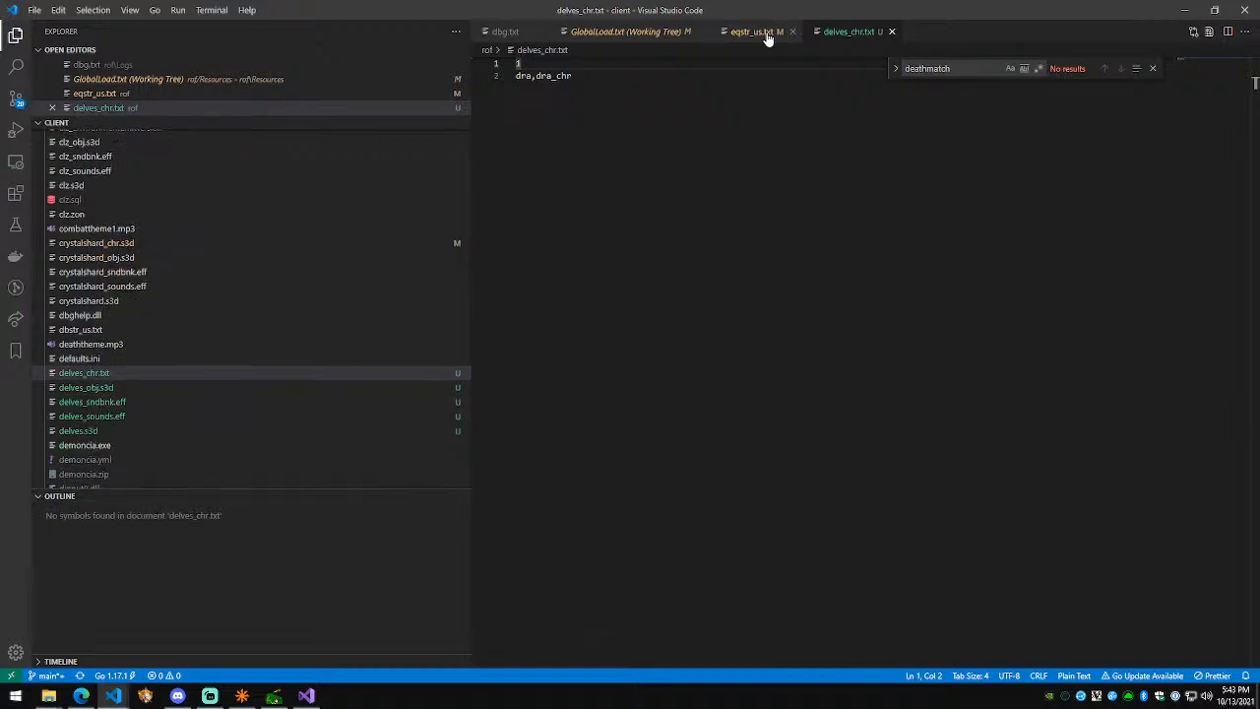
middle_click(765, 33)
click(313, 696)
click(456, 290)
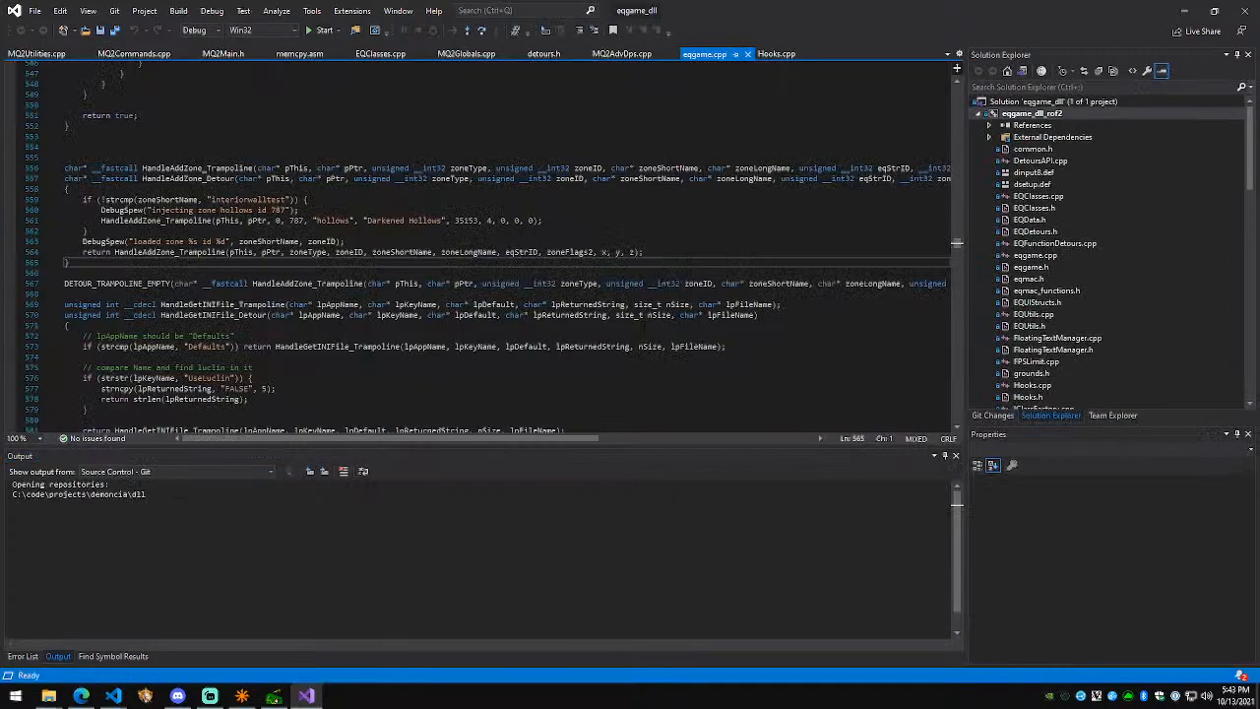
Step: Trim the trailing whitespace after the hollows HandleAddZone_Trampoline call in eqgame.cpp
key(Up)
key(Up)
key(Up)
key(Up)
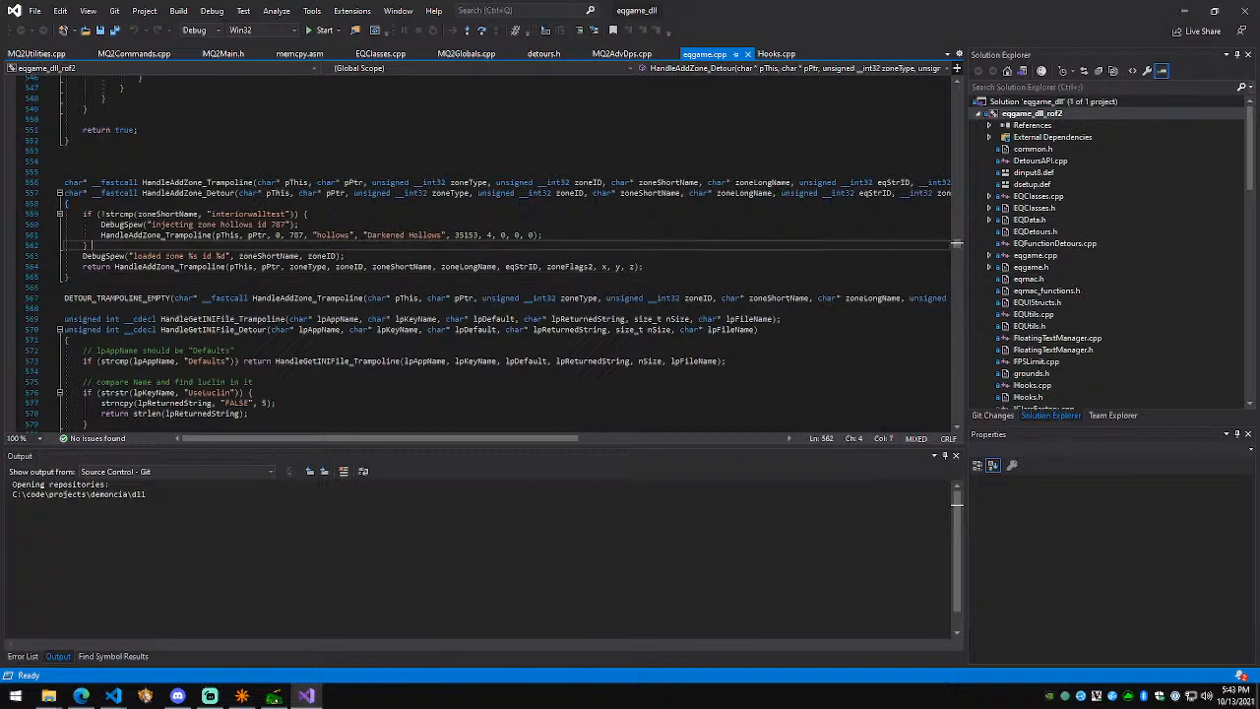
key(End)
key(shift+Home)
key(shift+Up)
key(Right)
key(ctrl+shift+Left)
key(shift+Right)
key(BackSpace)
Step: Duplicate the hollows DebugSpew and HandleAddZone_Trampoline lines directly below the originals
key(shift+Home)
key(shift+Up)
key(ctrl+c)
key(Right)
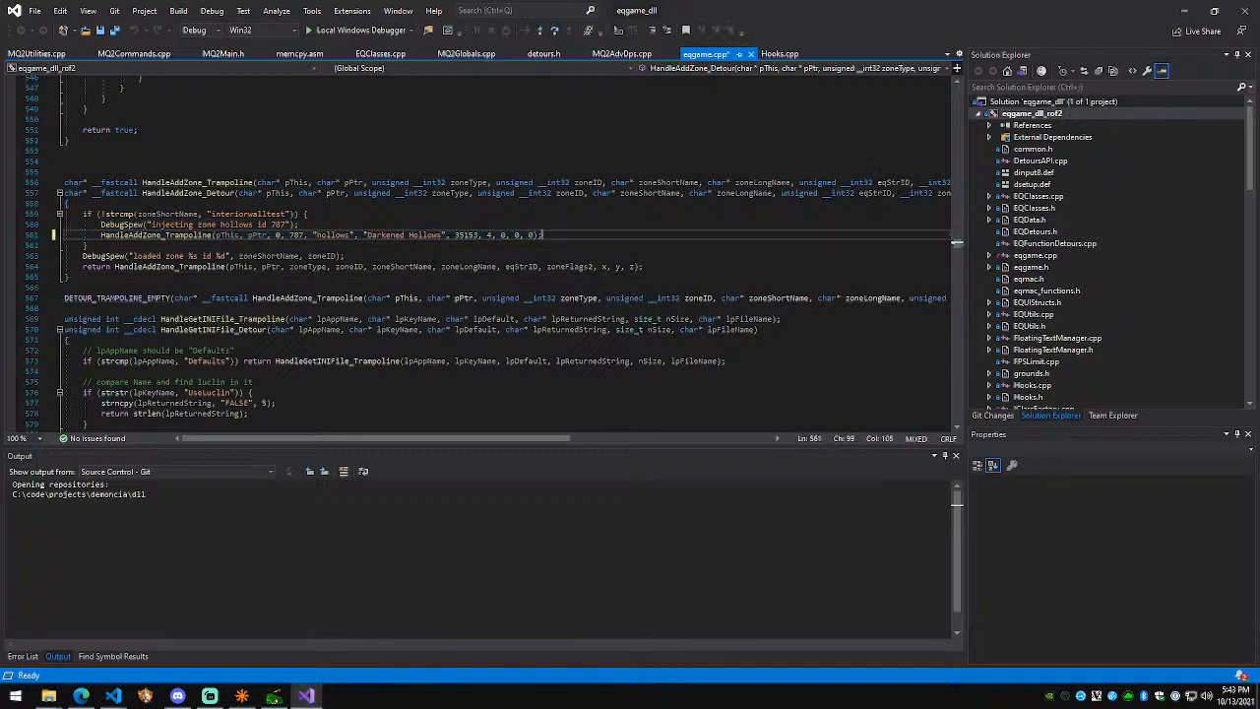
key(Return)
key(ctrl+v)
Step: Change the zone from hollows to delves in the copied DebugSpew and HandleAddZone_Trampoline lines
key(Up)
key(BackSpace)
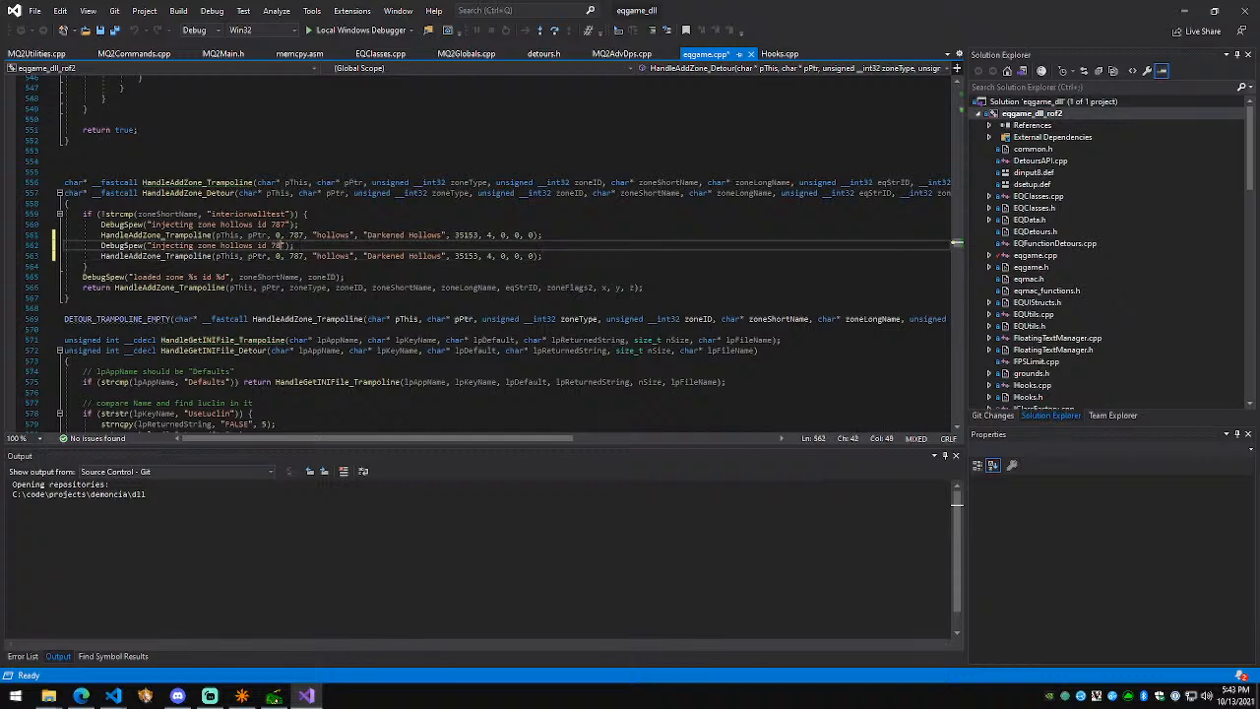
key(ctrl+shift+Left)
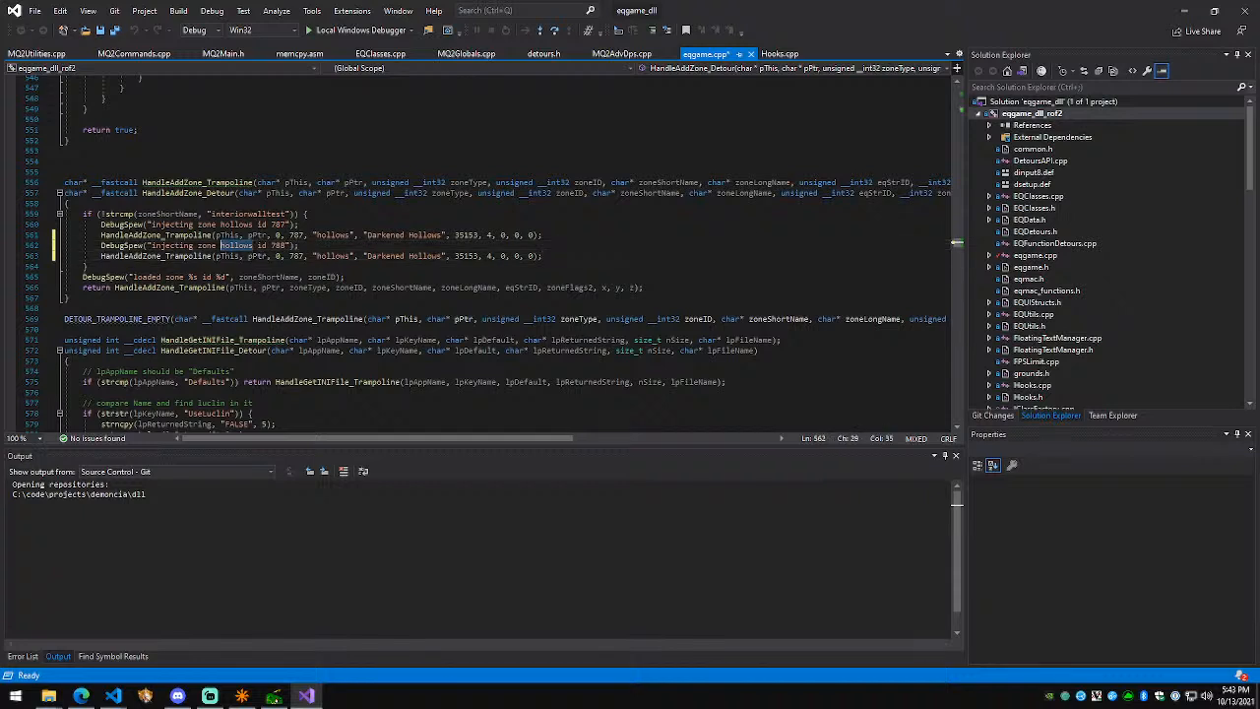
text(delves)
key(Down)
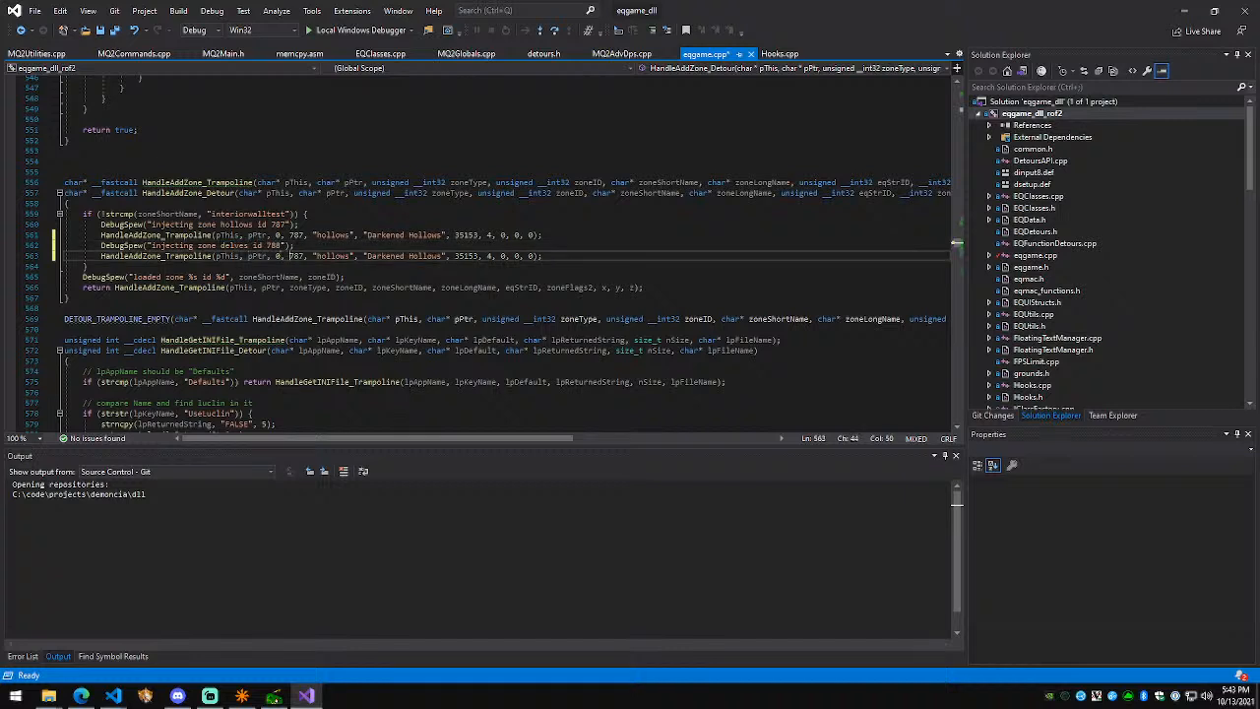
key(ctrl+shift+Right)
text(delves)
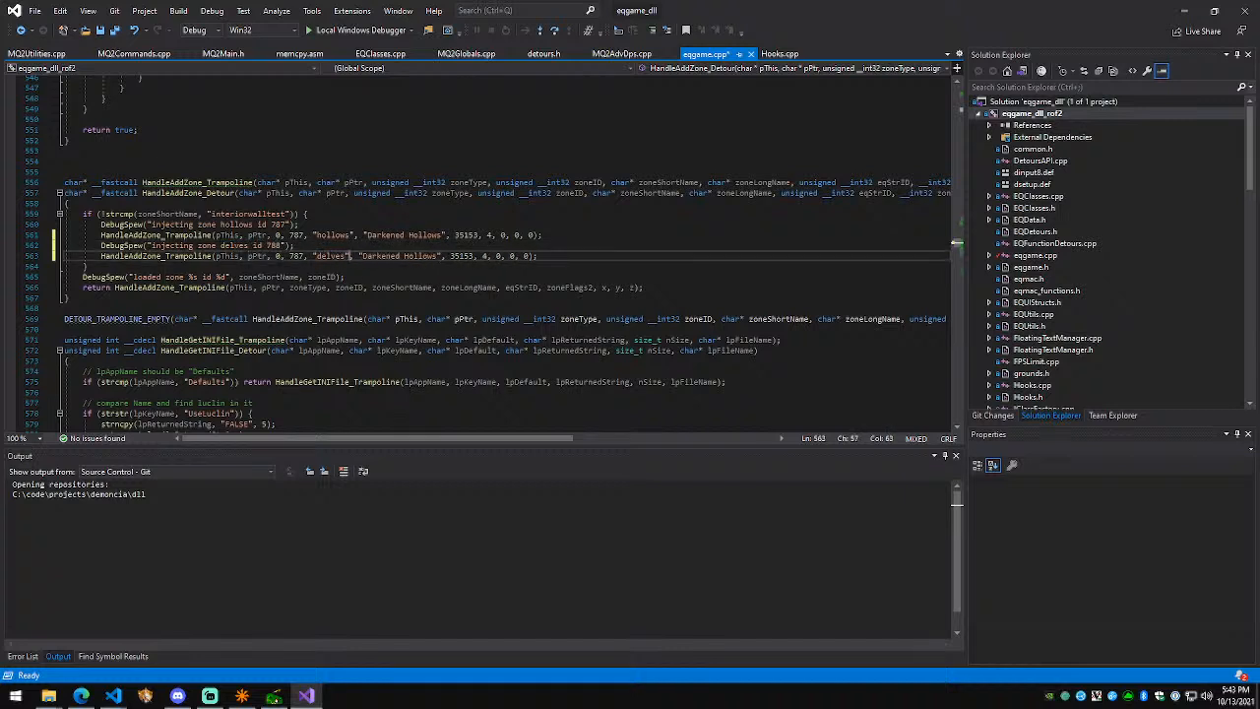
Step: Name the copied entry 'Demonic Delves' with string id 35154 and save eqgame.cpp
key(ctrl+shift+Right)
key(ctrl+shift+Right)
text(Demonic Delves)
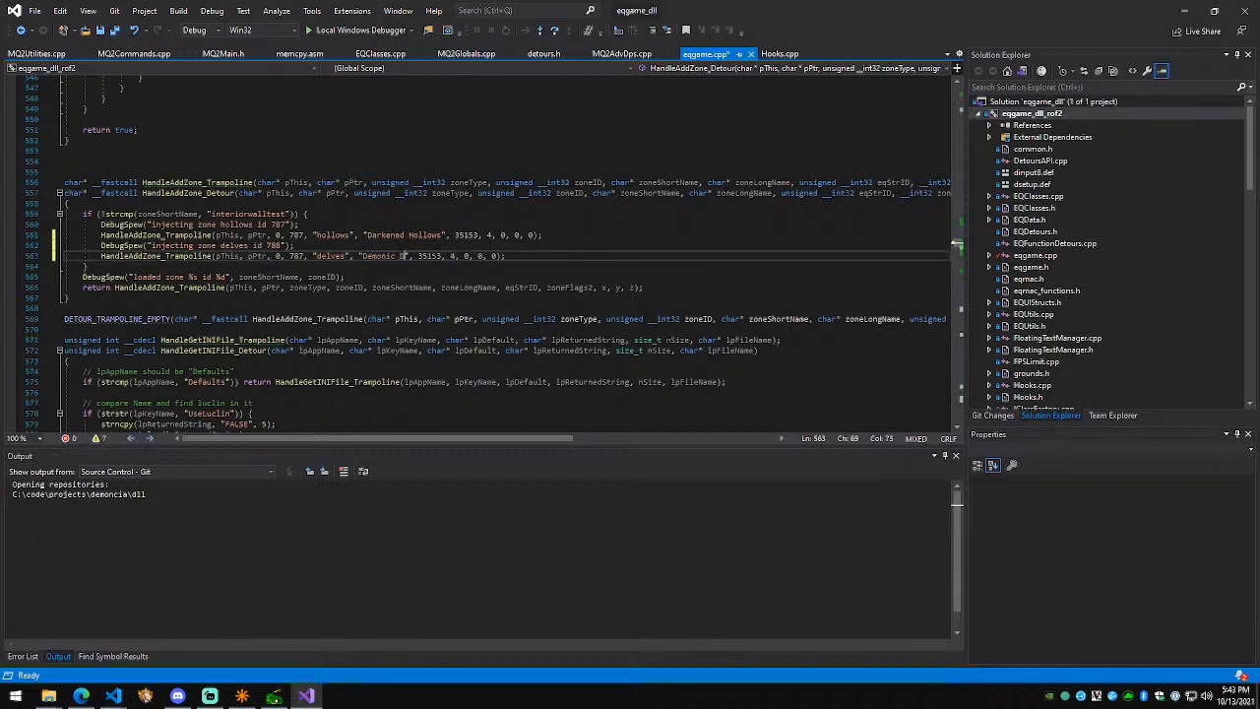
key(BackSpace)
text(e)
key(ctrl+Right)
key(ctrl+Right)
key(ctrl+Right)
key(BackSpace)
text(4)
key(ctrl+s)
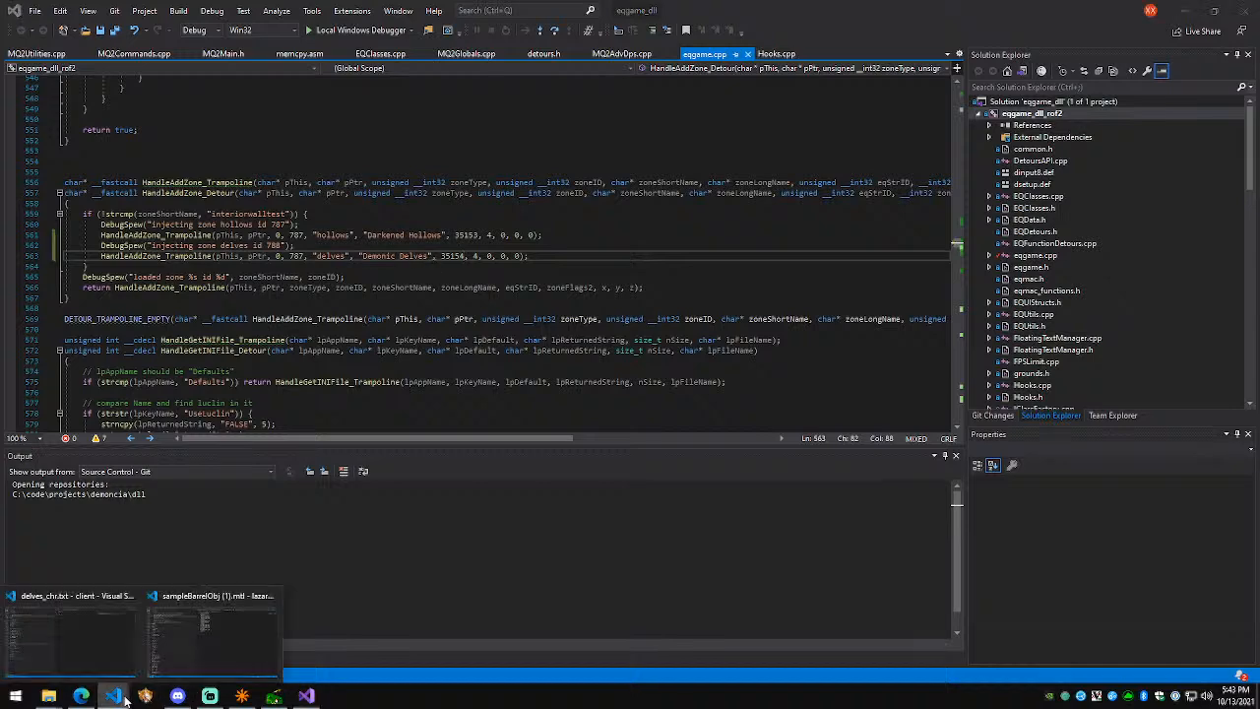
Step: Open eqstr_us.txt in Visual Studio Code through the file search
click(122, 676)
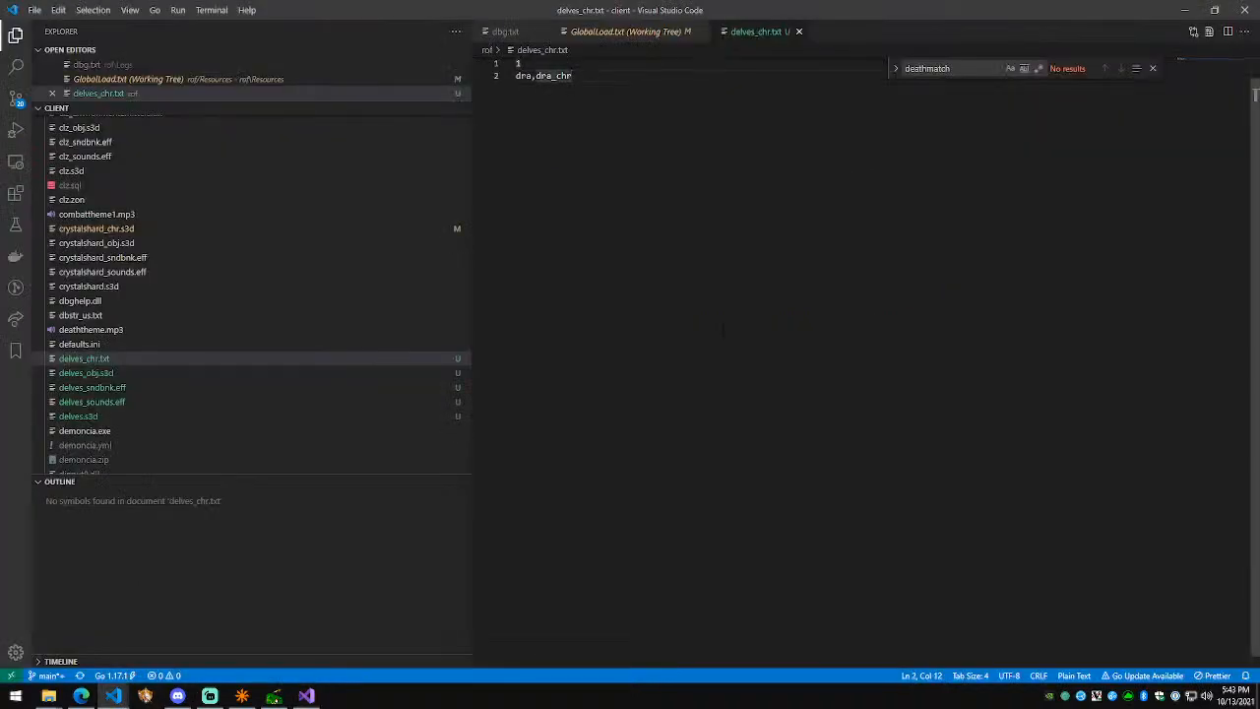
key(ctrl+p)
text(eq_s)
key(BackSpace)
key(BackSpace)
key(BackSpace)
key(BackSpace)
text(str)
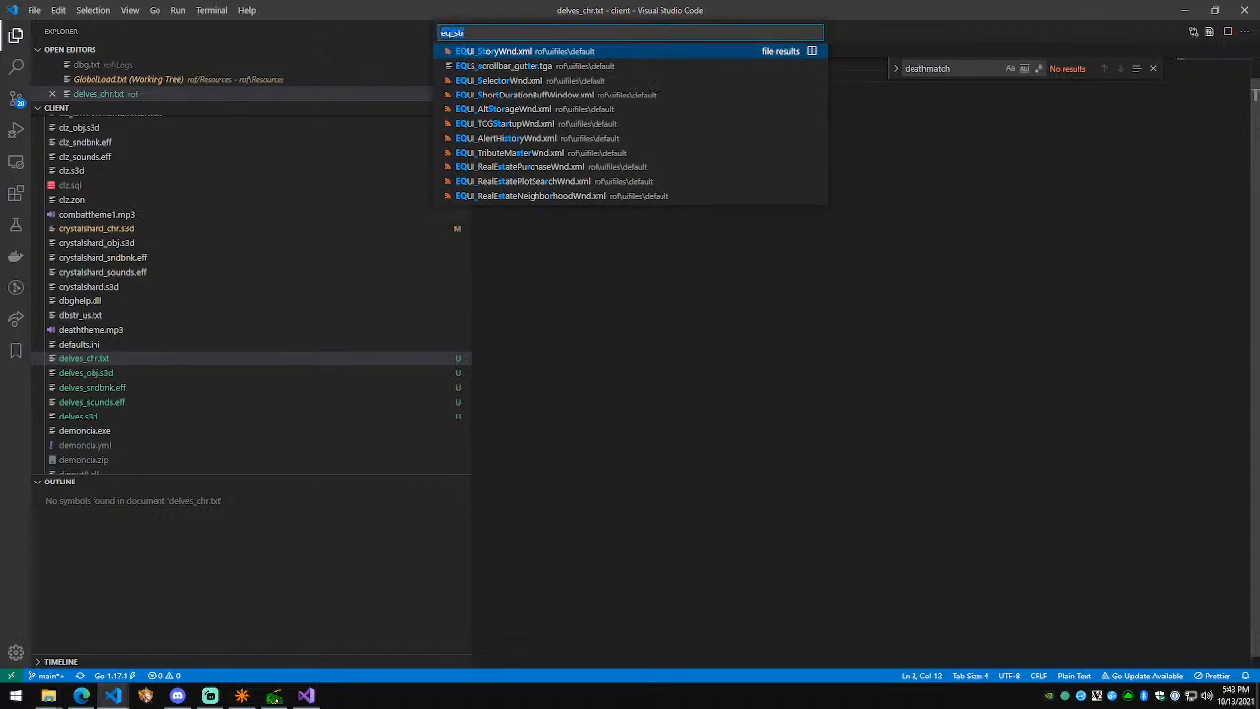
key(Down)
key(Down)
key(Return)
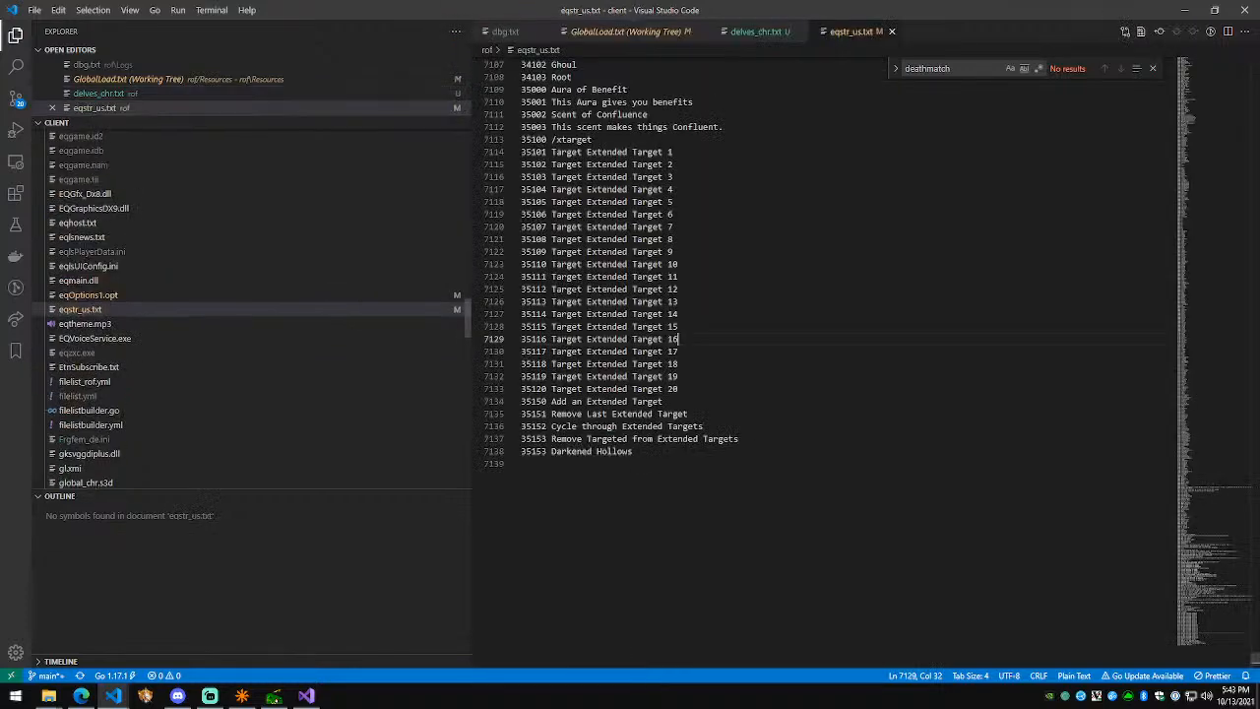
Step: Add a new 351xx line and renumber so Darkened Hollows is 35154 and the new line 35155
text(351)
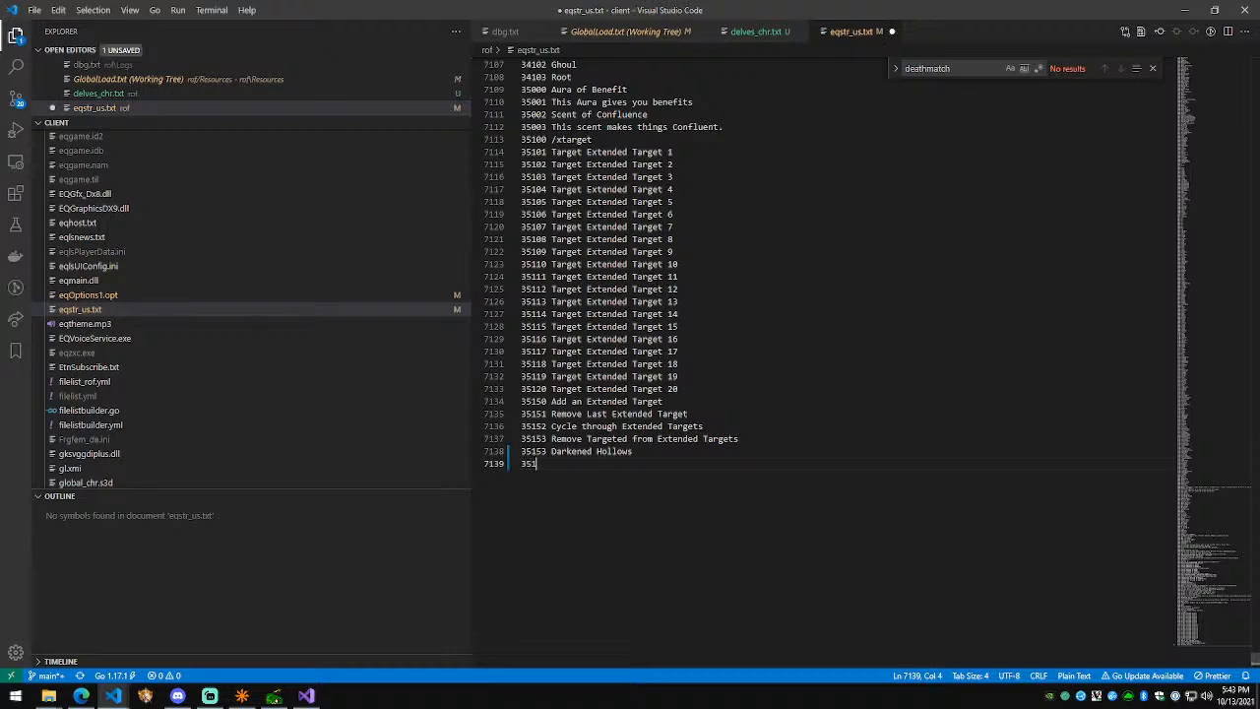
key(Up)
key(Up)
key(BackSpace)
text(4)
key(Down)
key(BackSpace)
text(5)
key(Down)
key(Up)
key(Up)
key(BackSpace)
text(3)
key(Down)
key(BackSpace)
text(4)
key(Down)
key(BackSpace)
text(5)
key(Up)
Step: In eqgame.cpp, change the Darkened Hollows string id to 35154
key(alt+Tab)
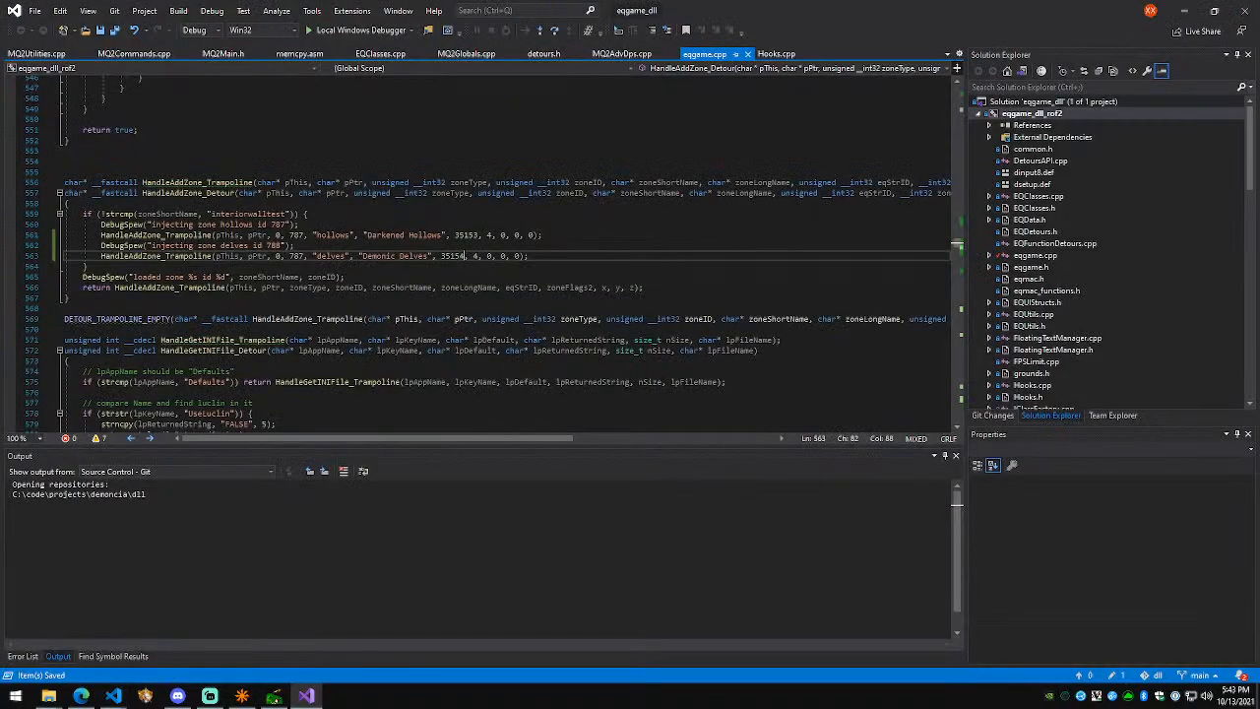
key(Up)
key(Up)
key(BackSpace)
text(4)
key(Down)
key(Down)
key(Right)
Step: Label line 35155 "Demonic Delves", save eqstr_us.txt, and start the Local Windows Debugger build
key(alt+Tab)
key(Down)
text("Demonic Delves)
key(ctrl+s)
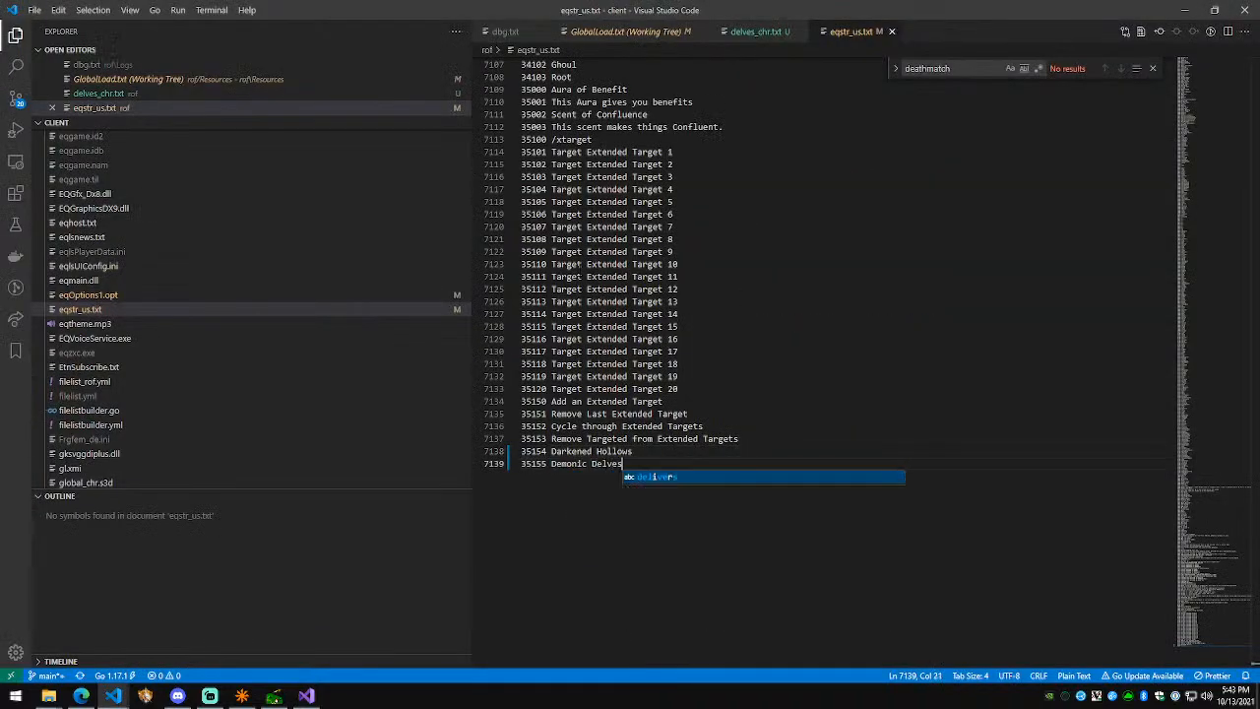
key(alt+Tab)
click(384, 30)
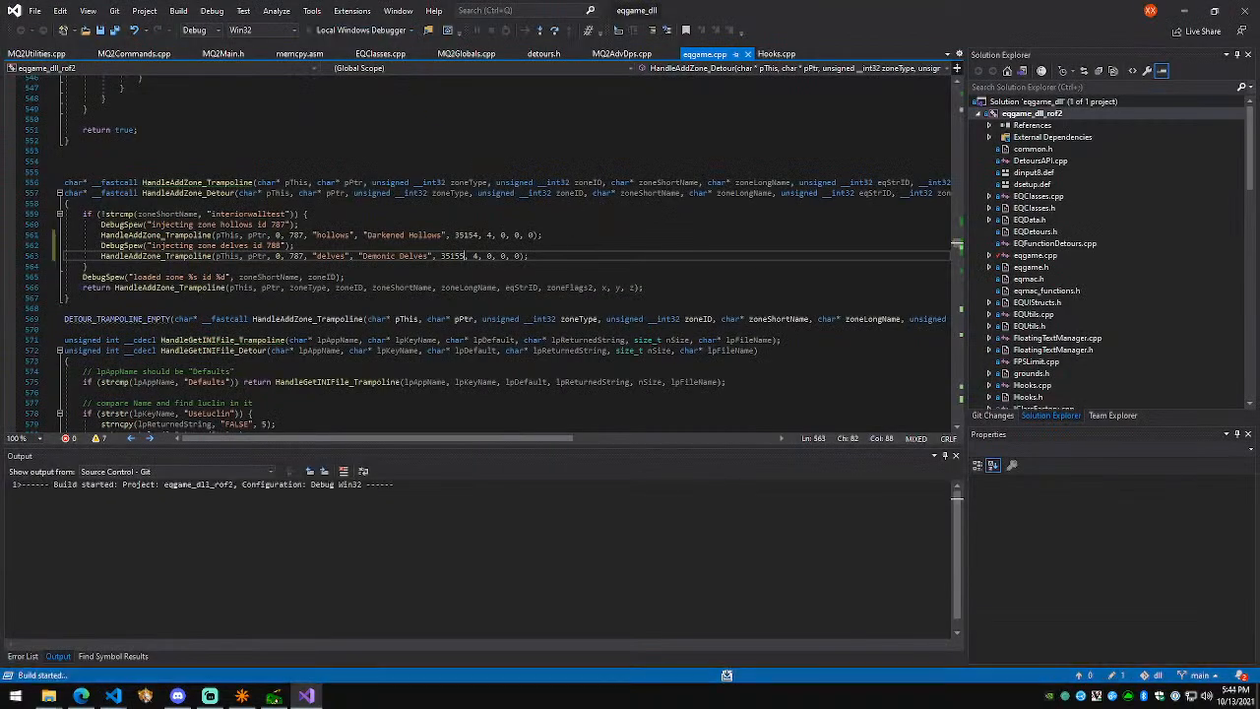
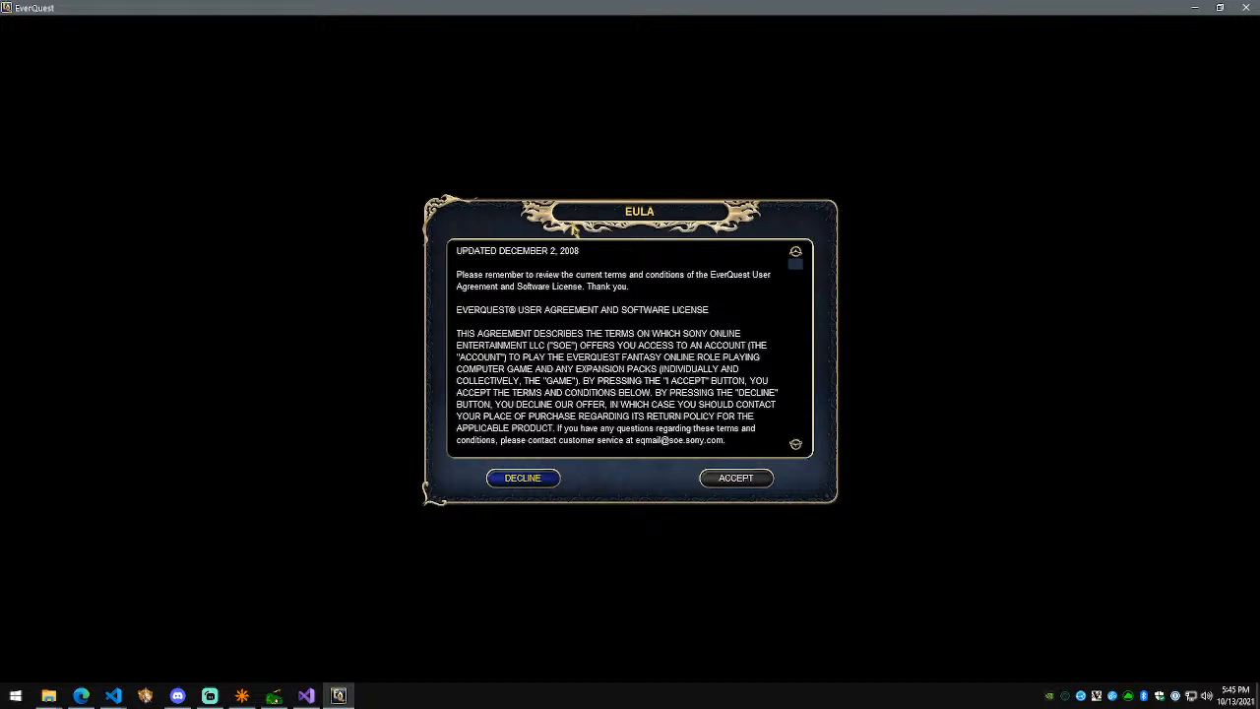
Step: Accept the EULA, log in with the account password, and start playing on Demoncia
key(Return)
key(Return)
key(Return)
text(*******)
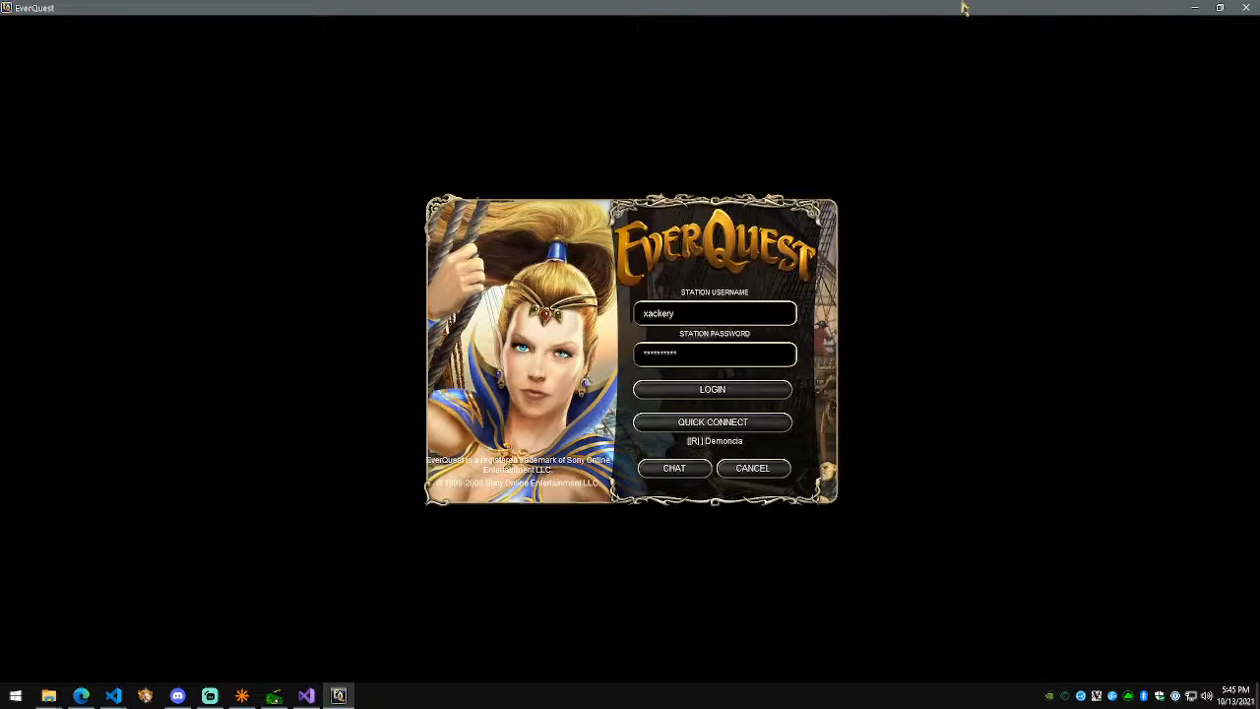
key(Return)
scroll(661, 336, down, 5)
scroll(670, 339, down, 10)
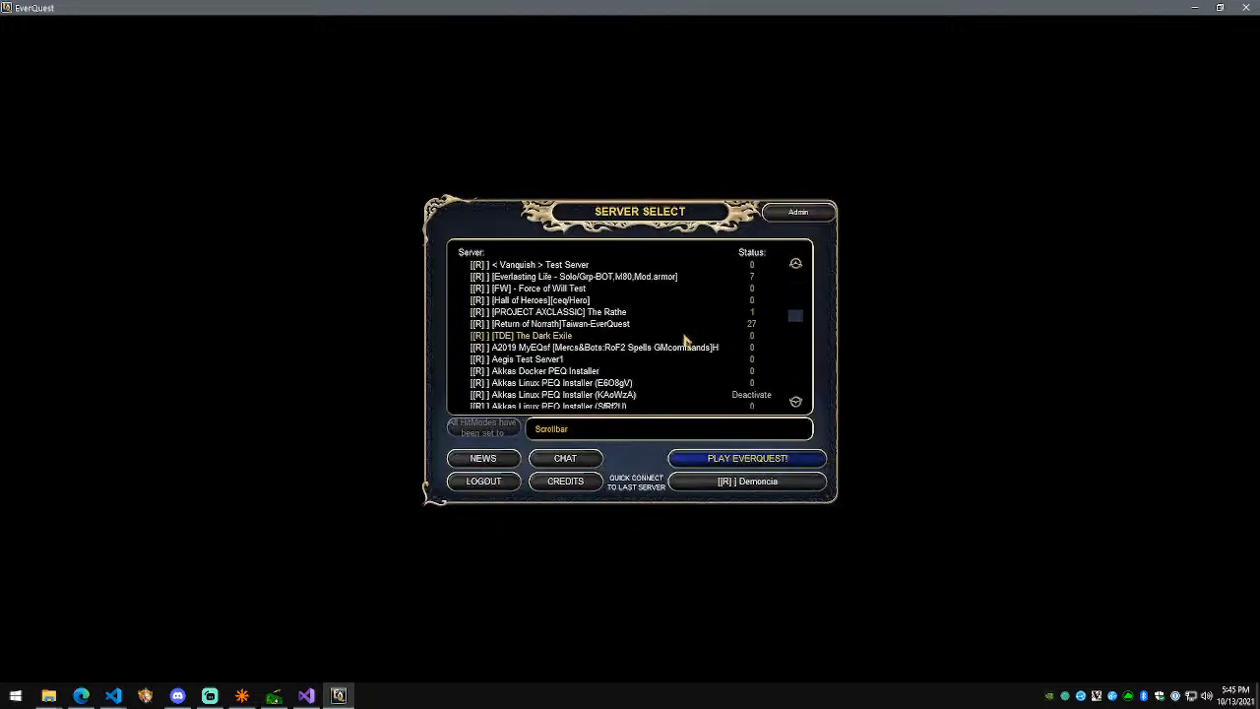
click(731, 464)
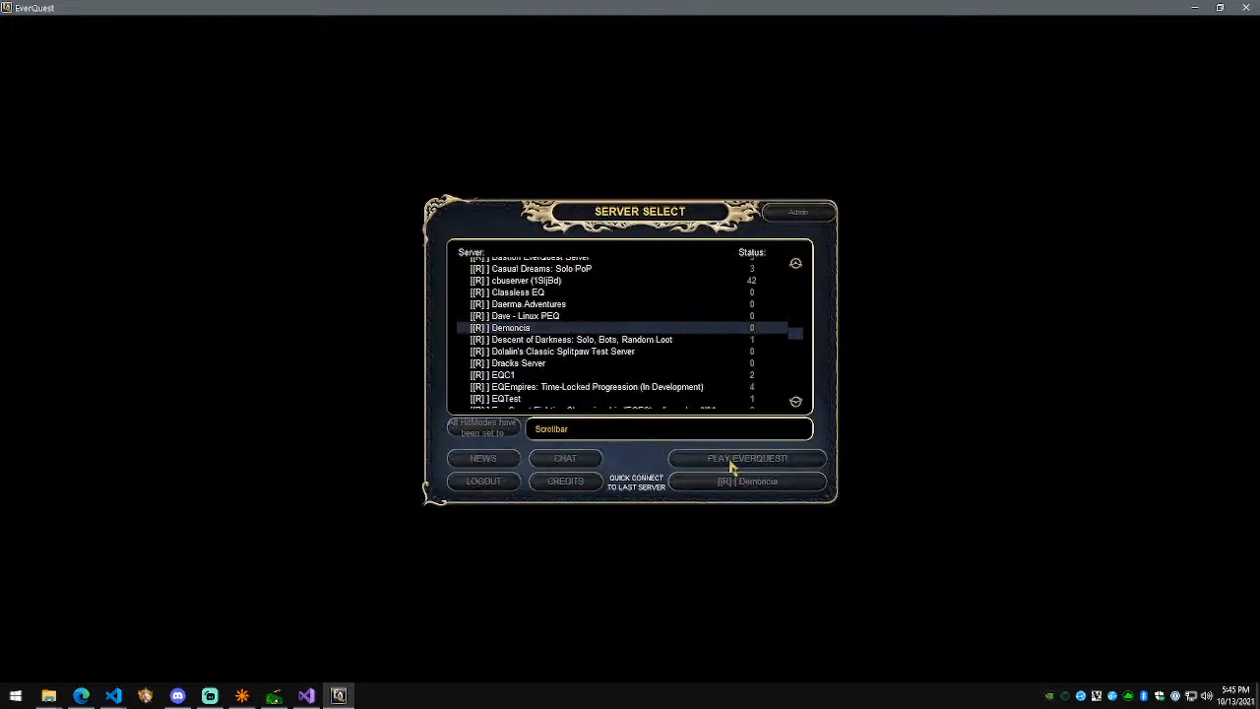
Step: Check Discord, Visual Studio and the streaming software, ending back in Visual Studio
click(177, 696)
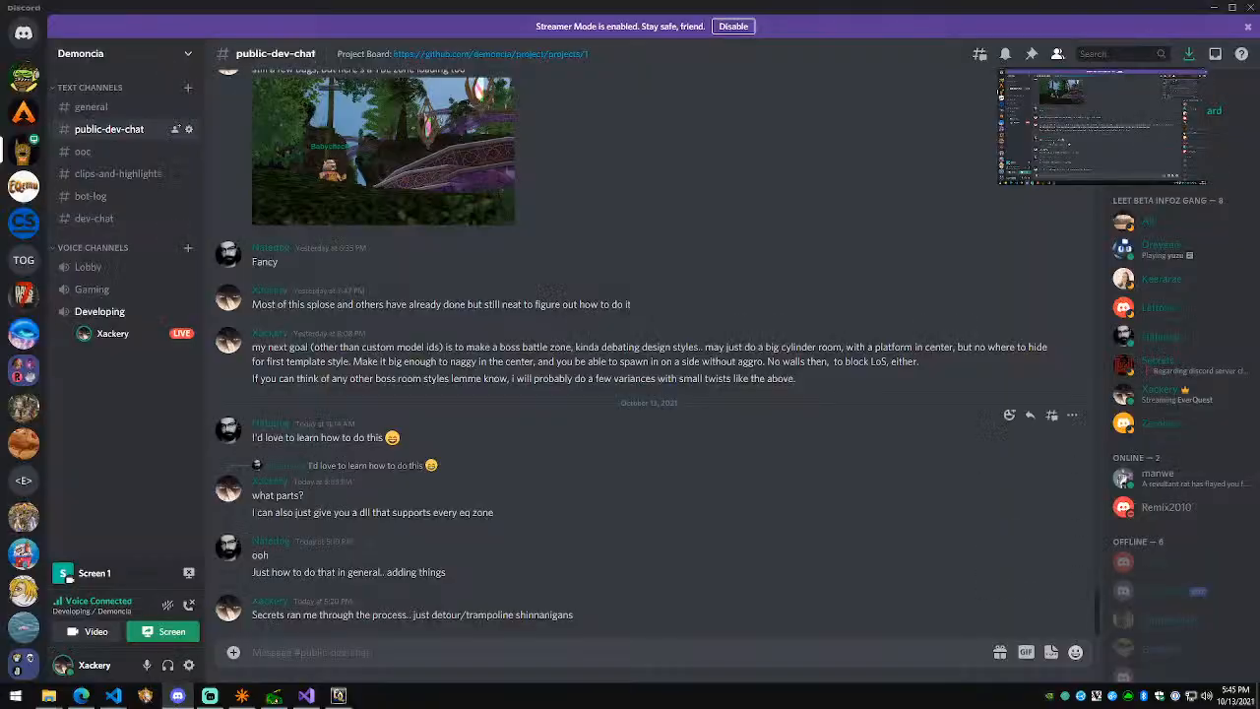
click(306, 696)
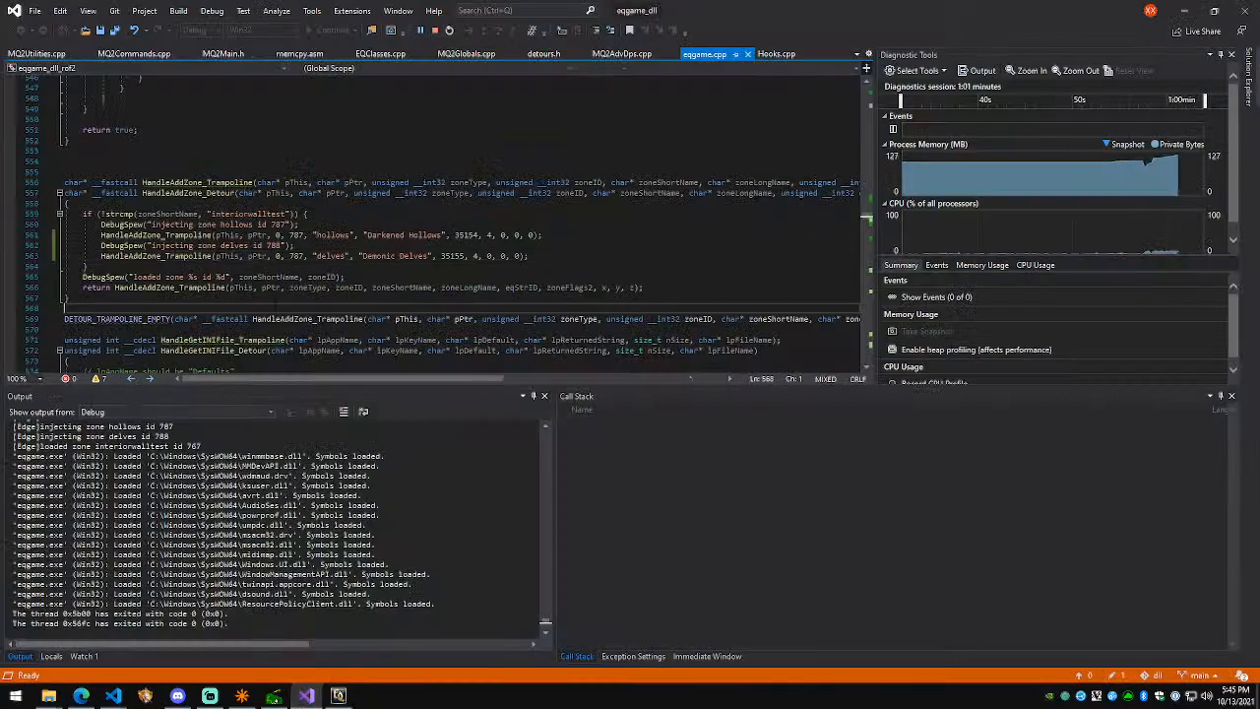
click(210, 695)
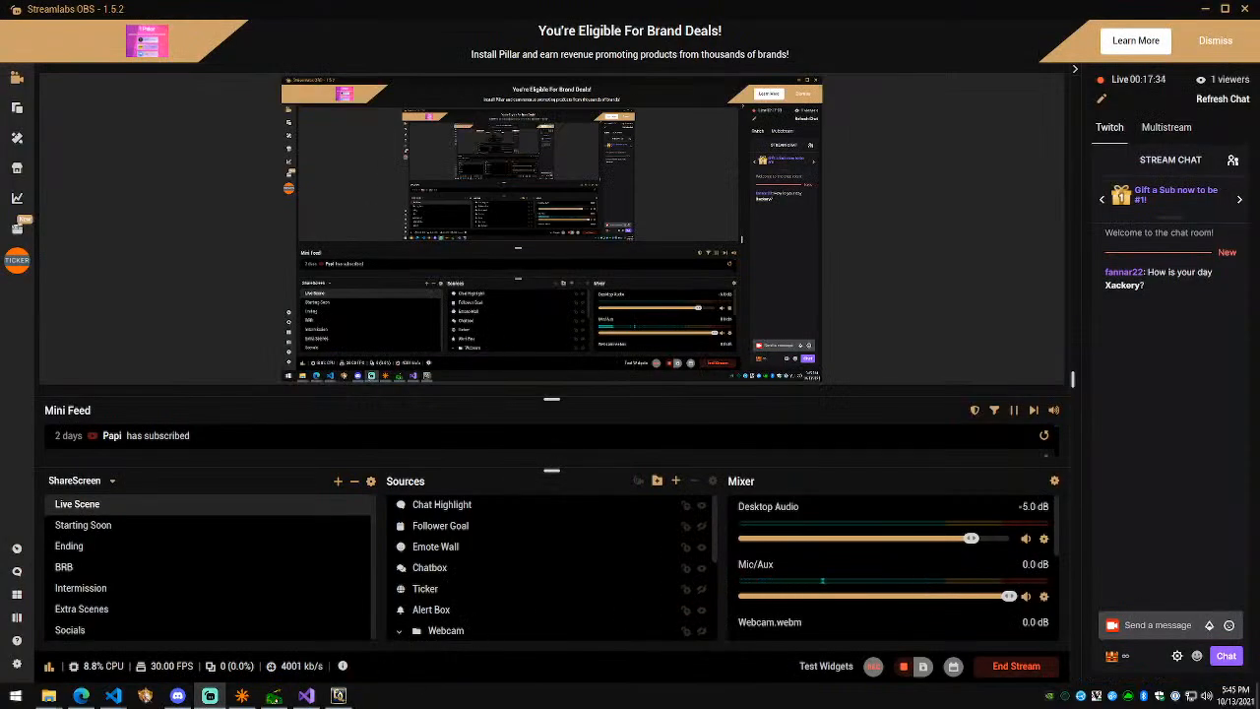
key(alt+Tab)
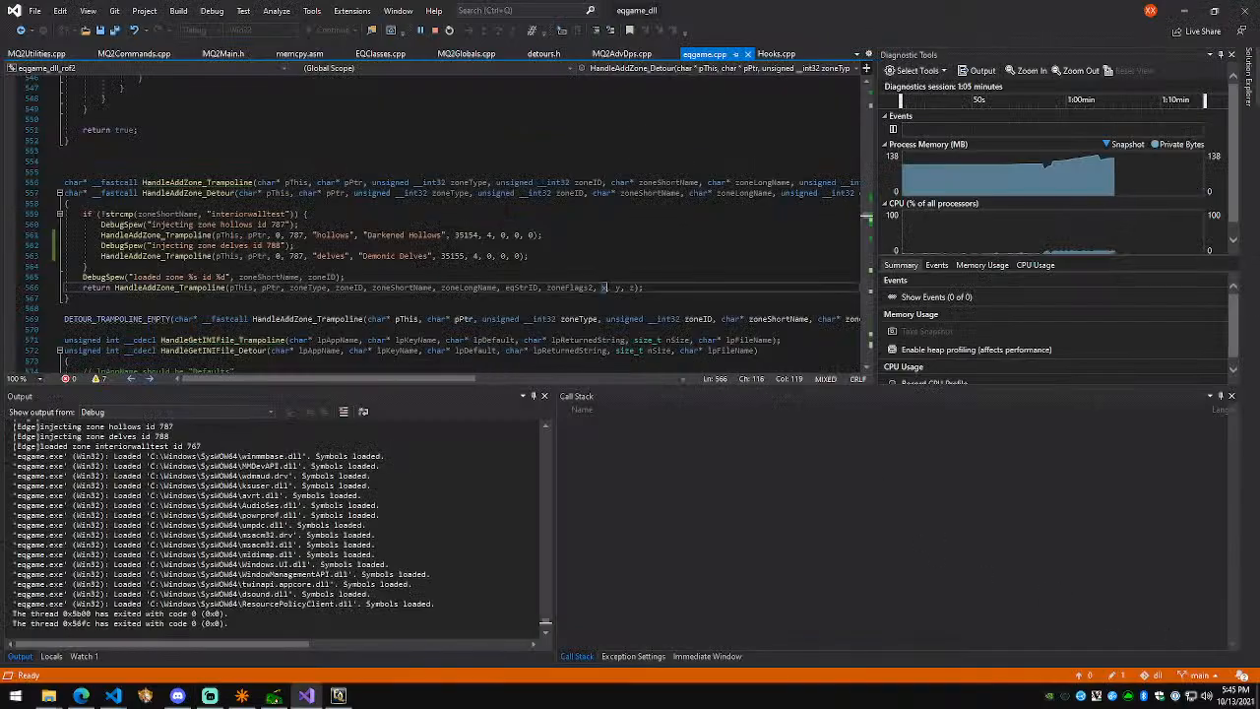
key(alt+Tab)
key(alt+Tab)
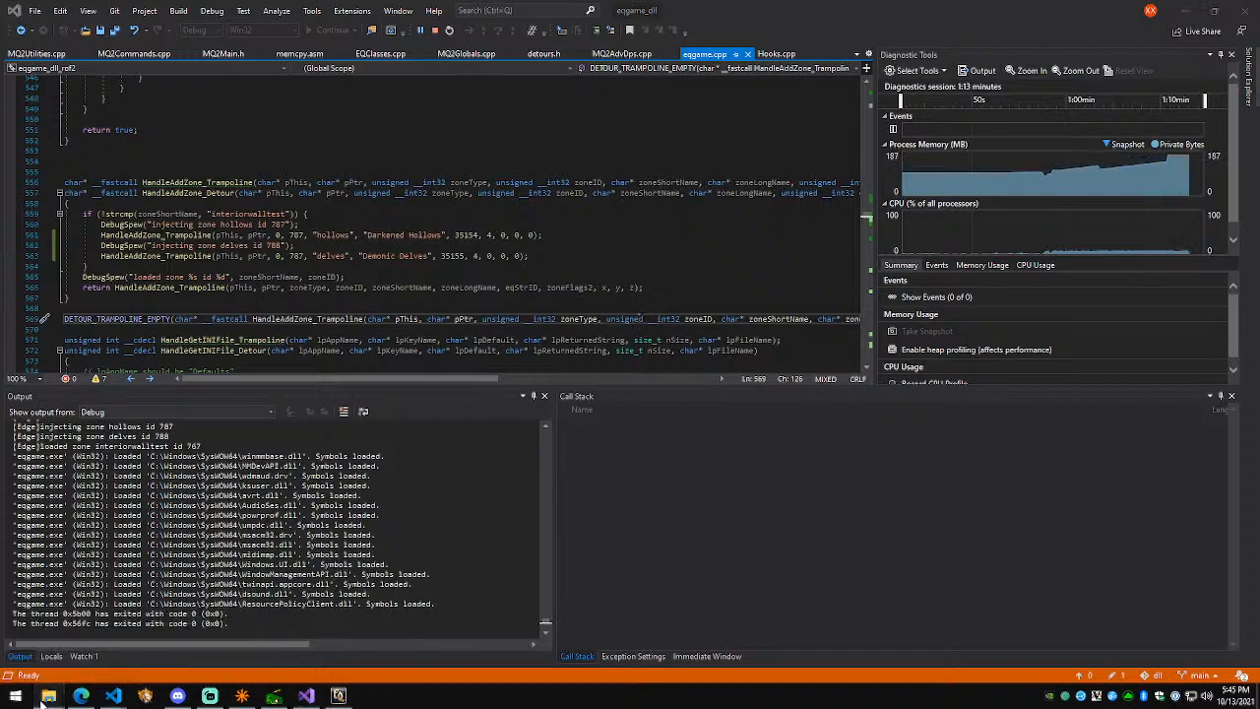
Step: Bring up the client rof folder and run the waypoint.bat script
mouse_move(49, 694)
click(61, 645)
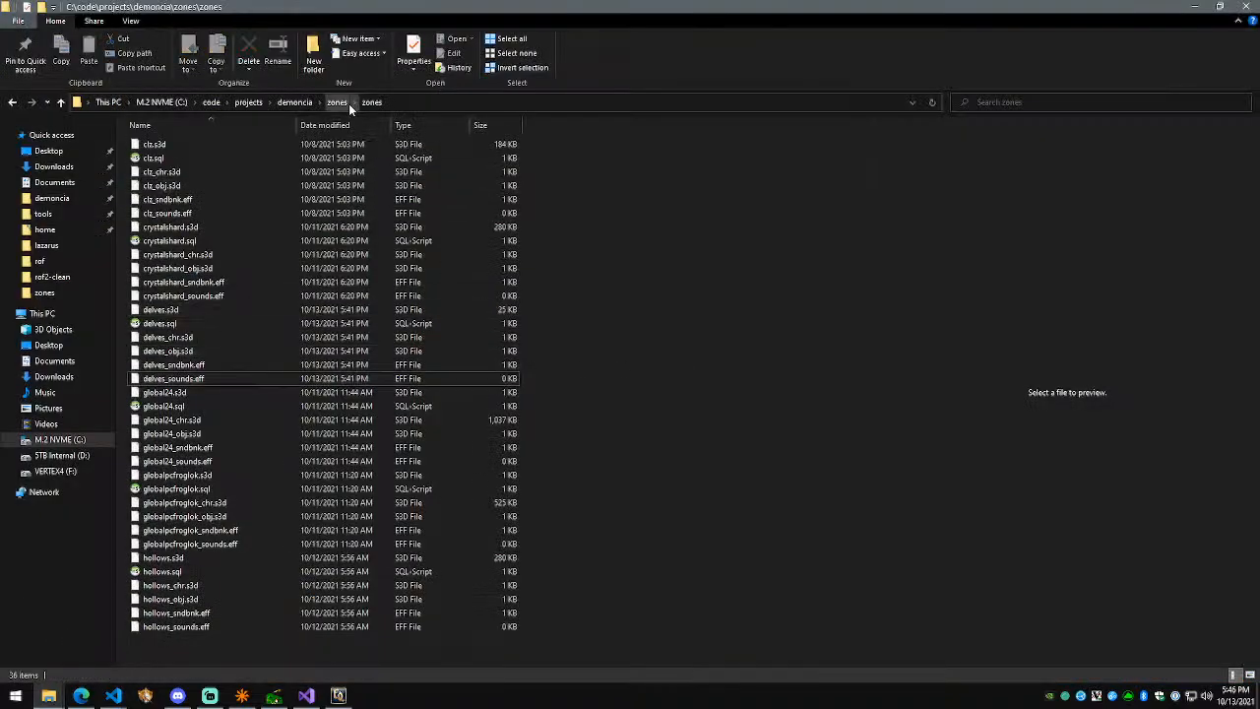
mouse_move(49, 695)
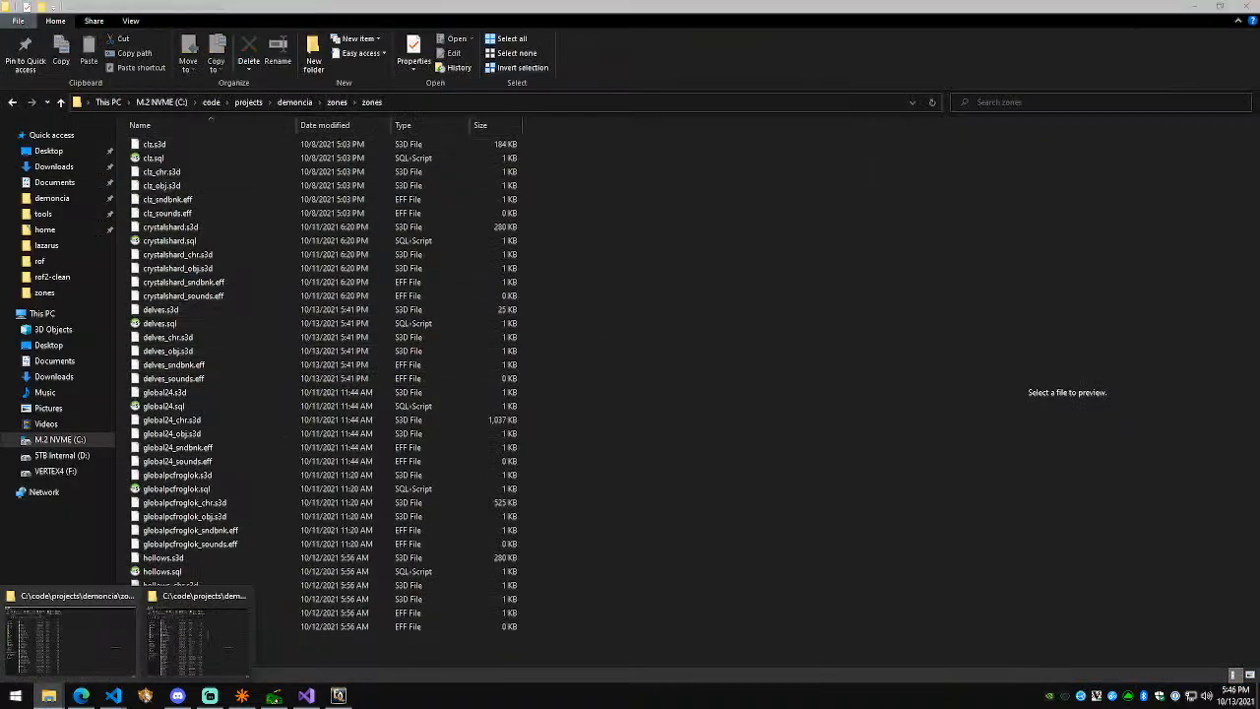
click(198, 632)
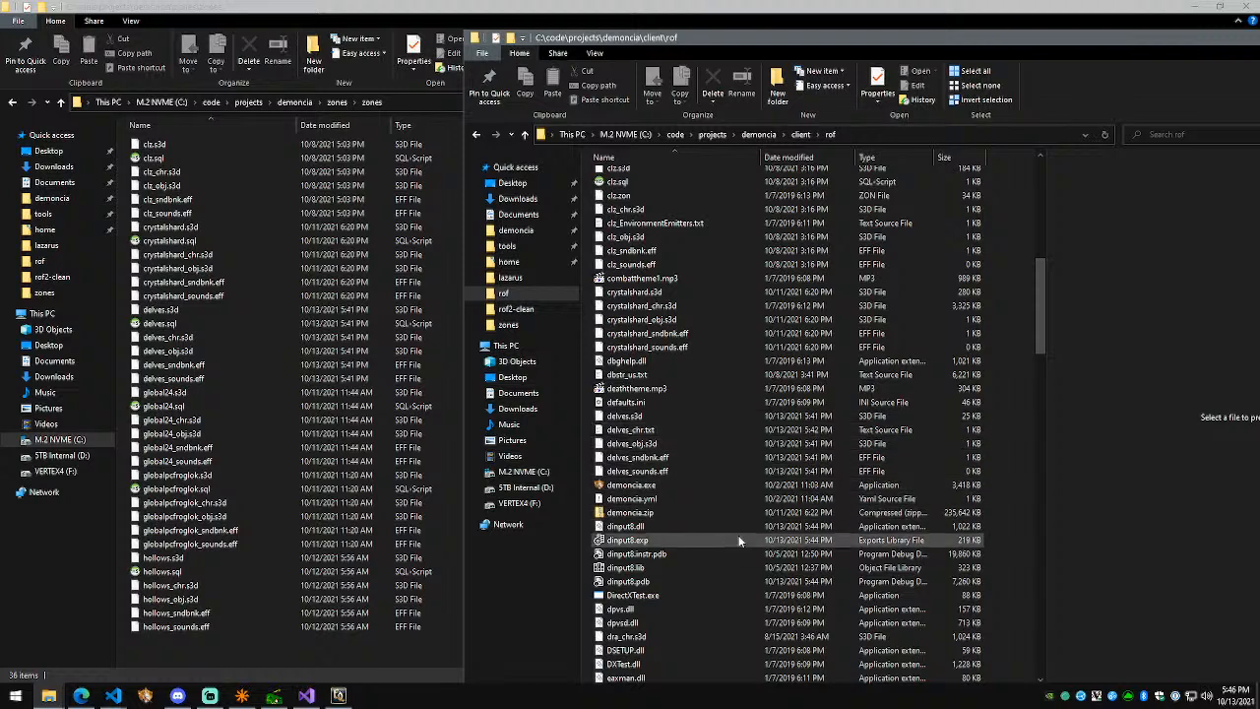
key(w)
key(Return)
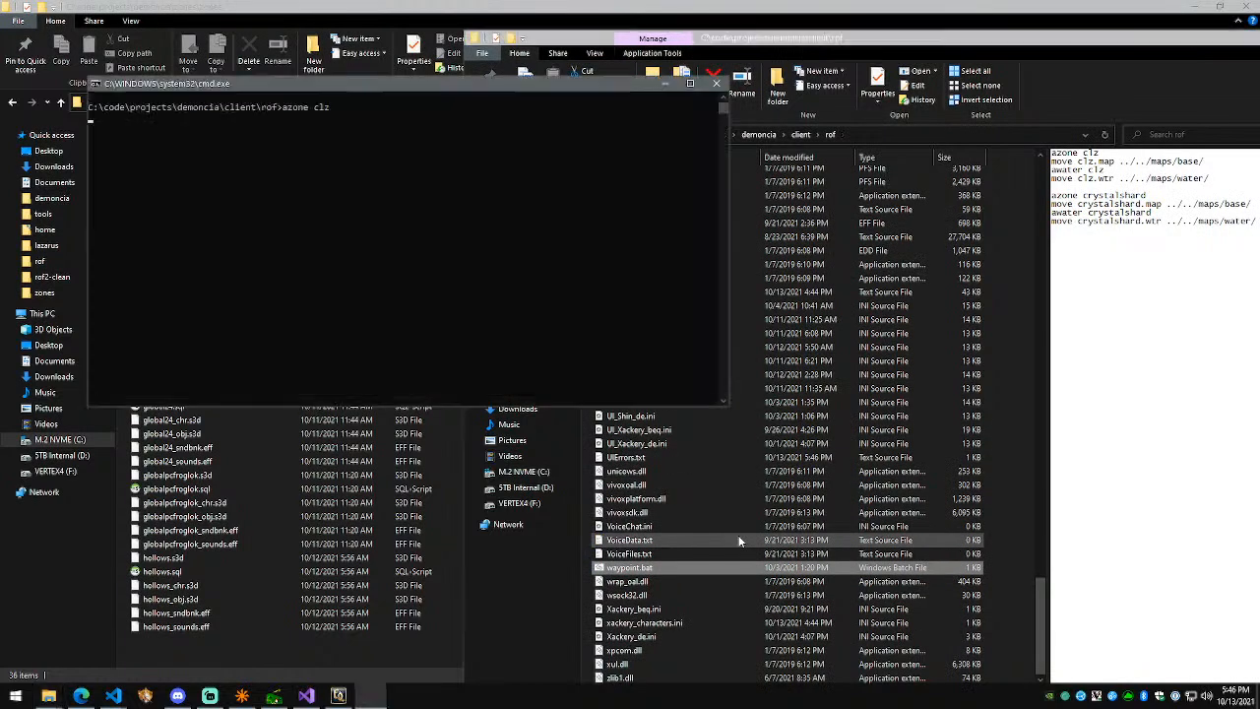
Step: Edit waypoint.bat in Notepad, replacing crystalshard on line 6 with hollows, and save
right_click(647, 575)
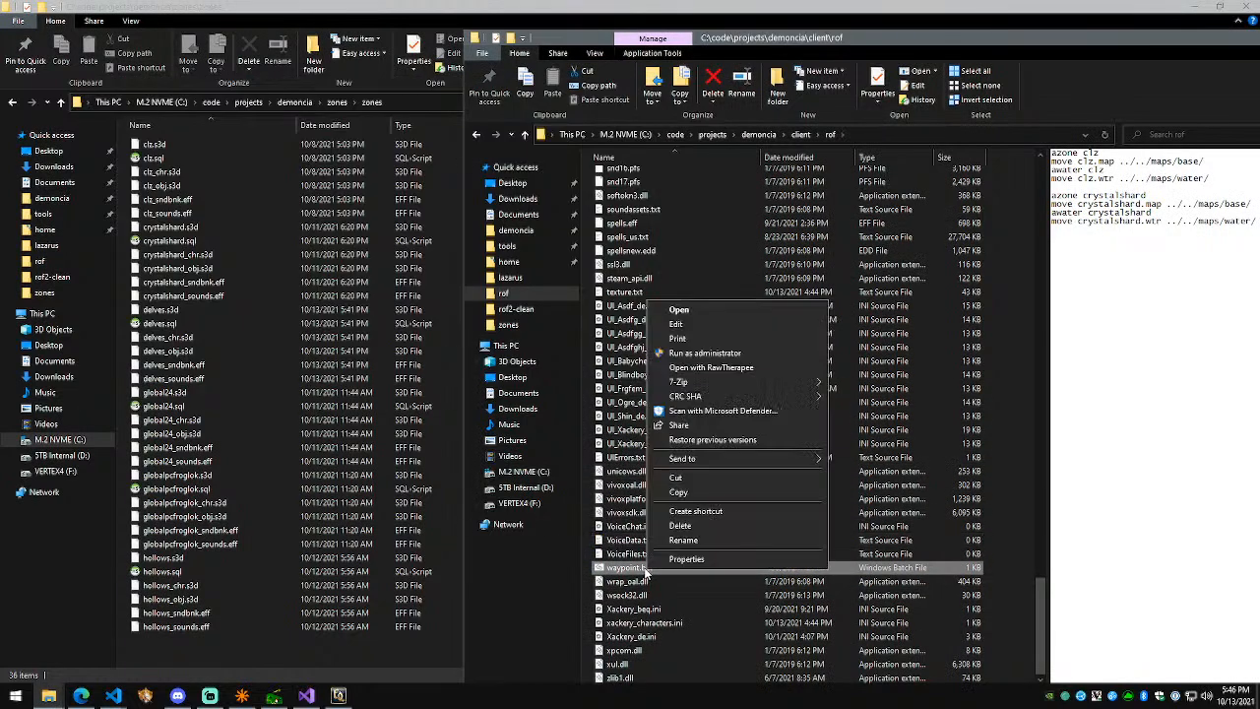
click(695, 335)
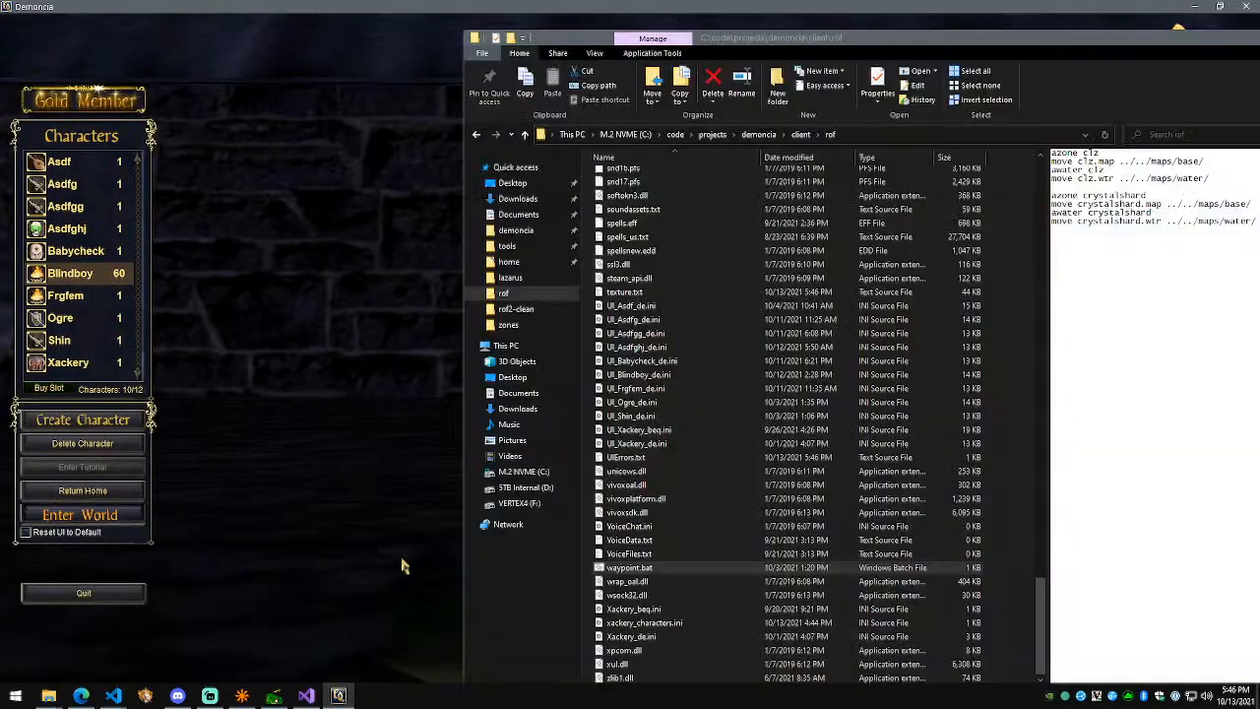
key(alt+Tab)
right_click(626, 568)
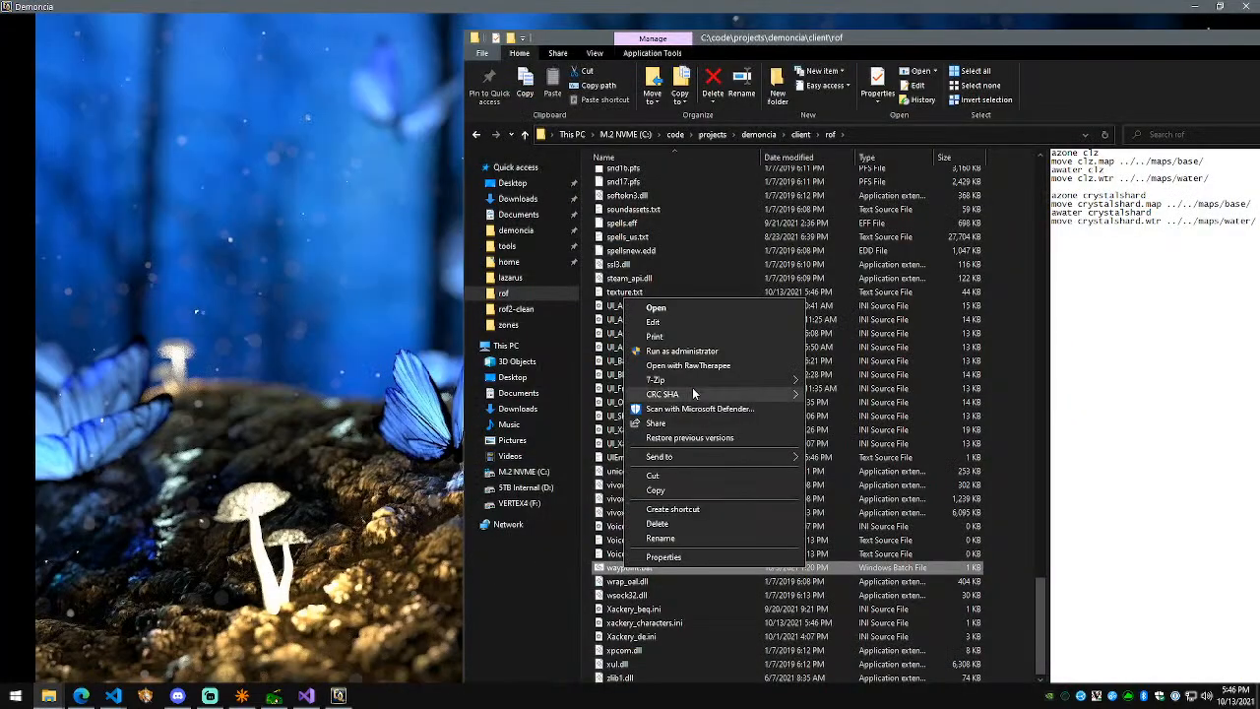
click(702, 323)
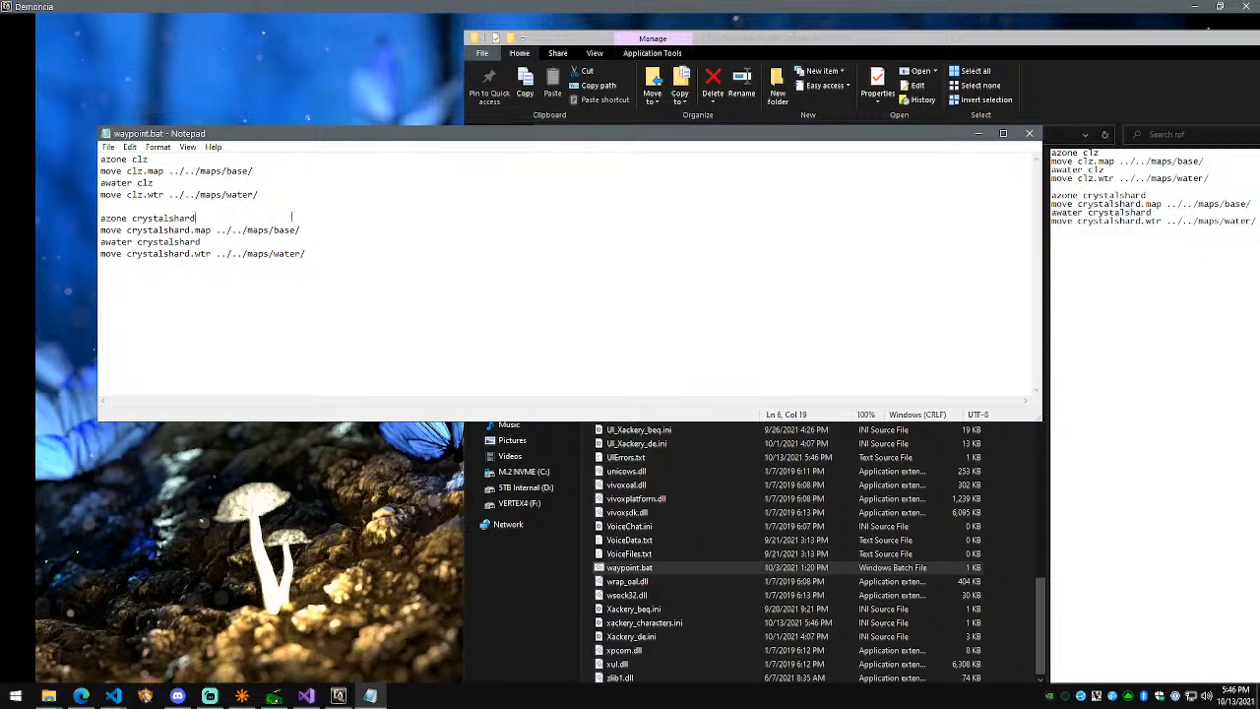
key(ctrl+shift+Left)
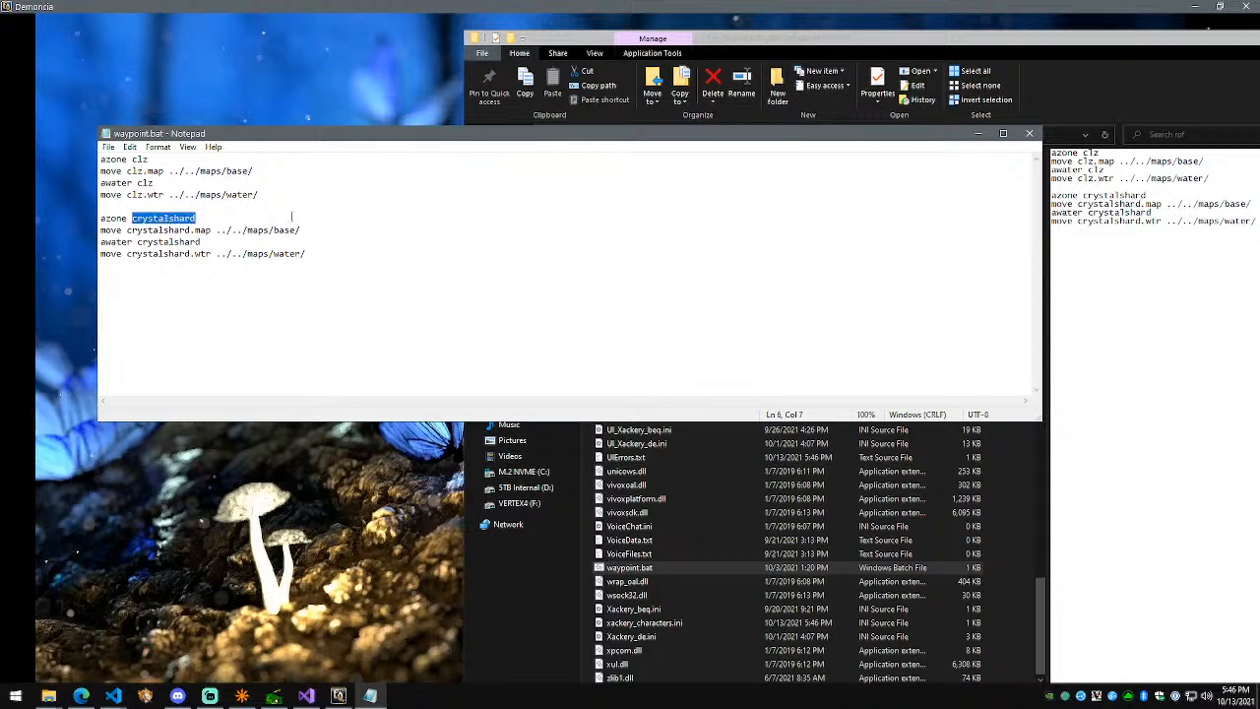
text(hollows)
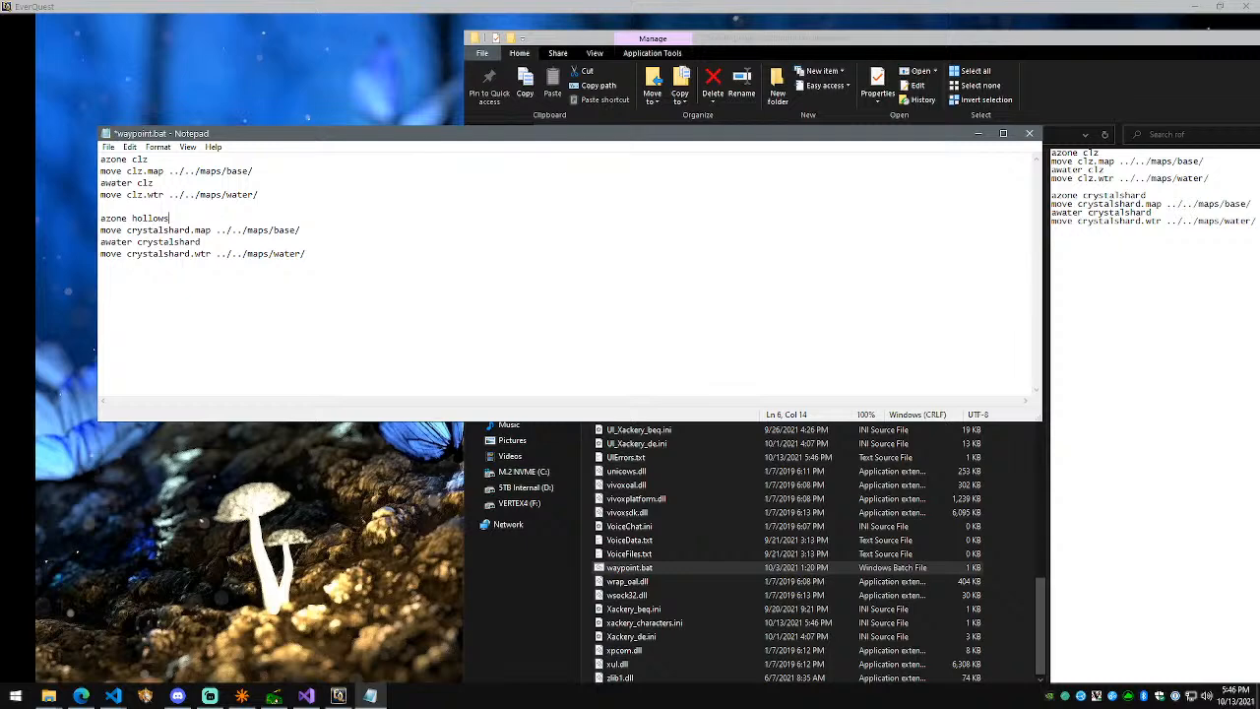
key(ctrl+s)
key(alt+F4)
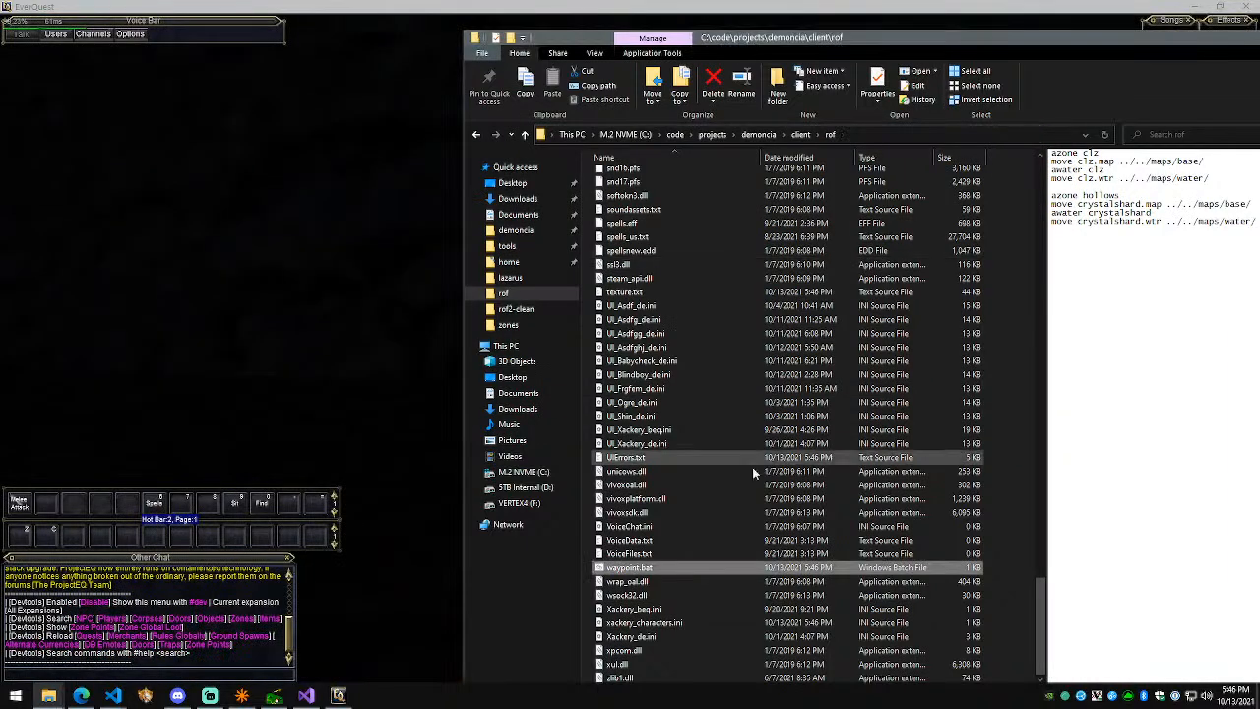
Step: Recheck the edited script, then drag waypoint.bat into Visual Studio Code
right_click(670, 569)
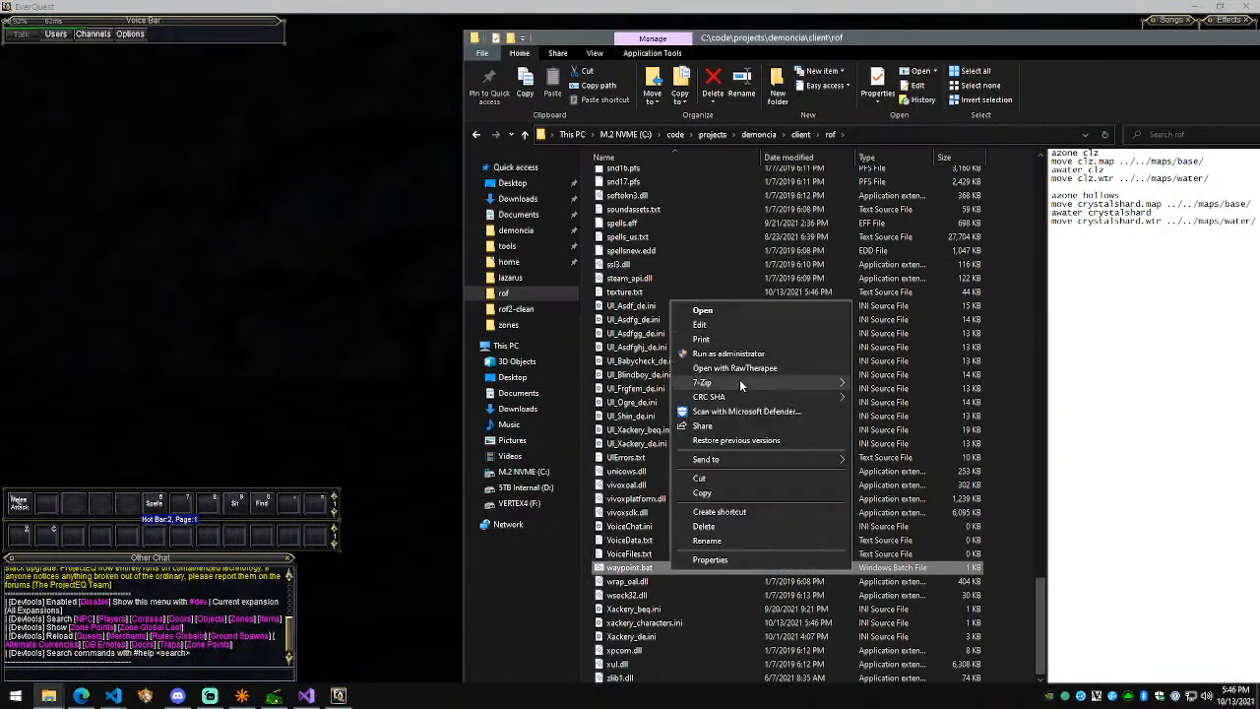
click(742, 324)
key(alt+F4)
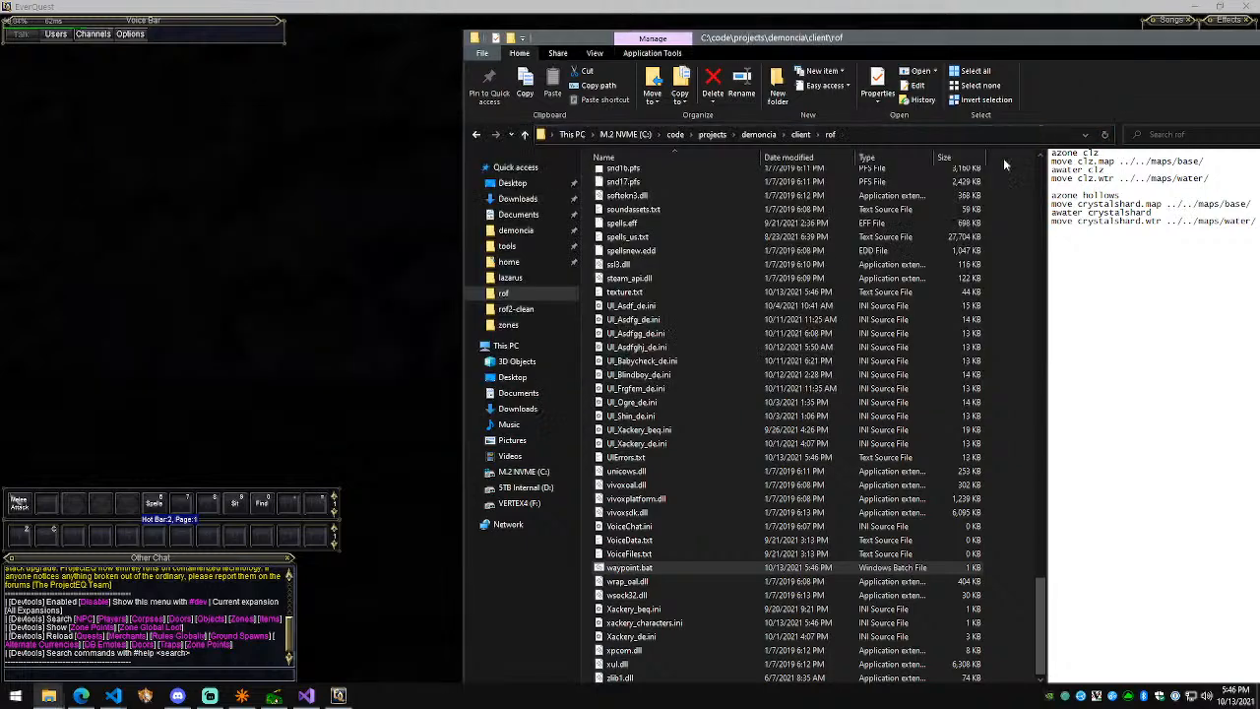
right_click(638, 574)
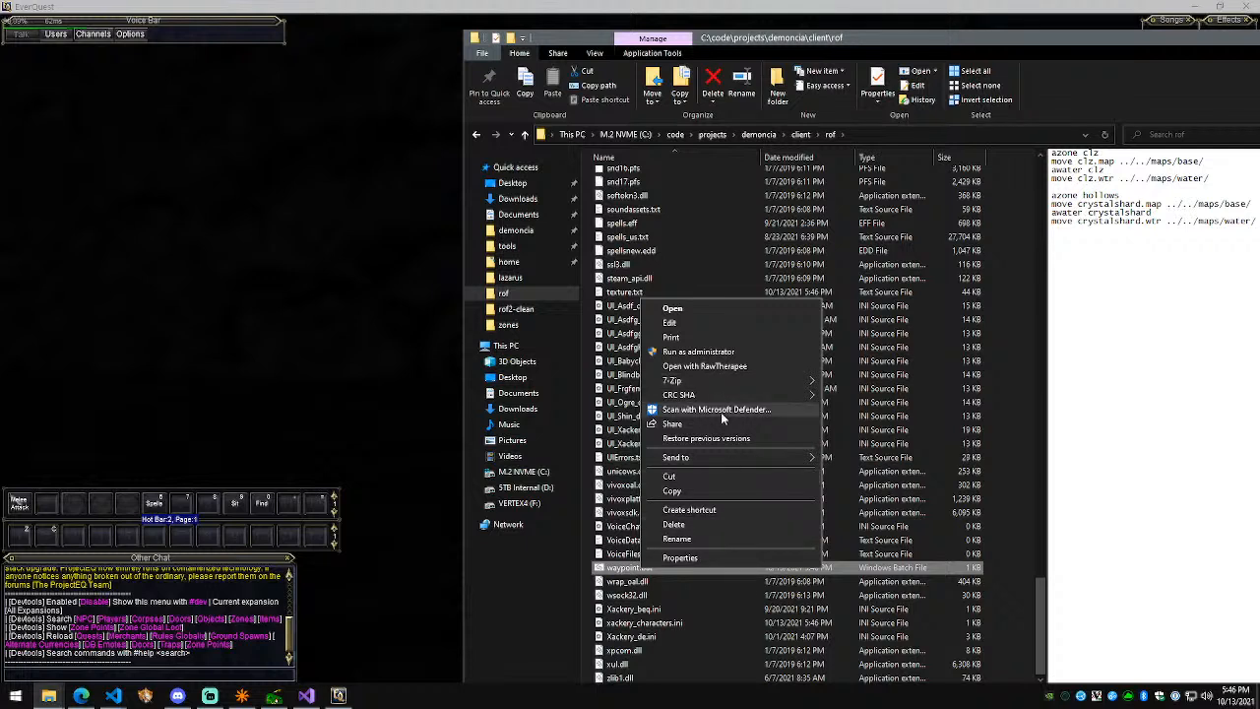
click(633, 568)
drag(636, 567, 679, 361)
key(alt+Tab)
key(alt+Tab)
key(alt+Tab)
key(alt+Tab)
key(alt+Tab)
key(alt+Tab)
Step: Replace every crystalshard occurrence with hollows using a multi-select search
double_click(562, 126)
key(ctrl+f)
text(crystalshard)
key(alt+Return)
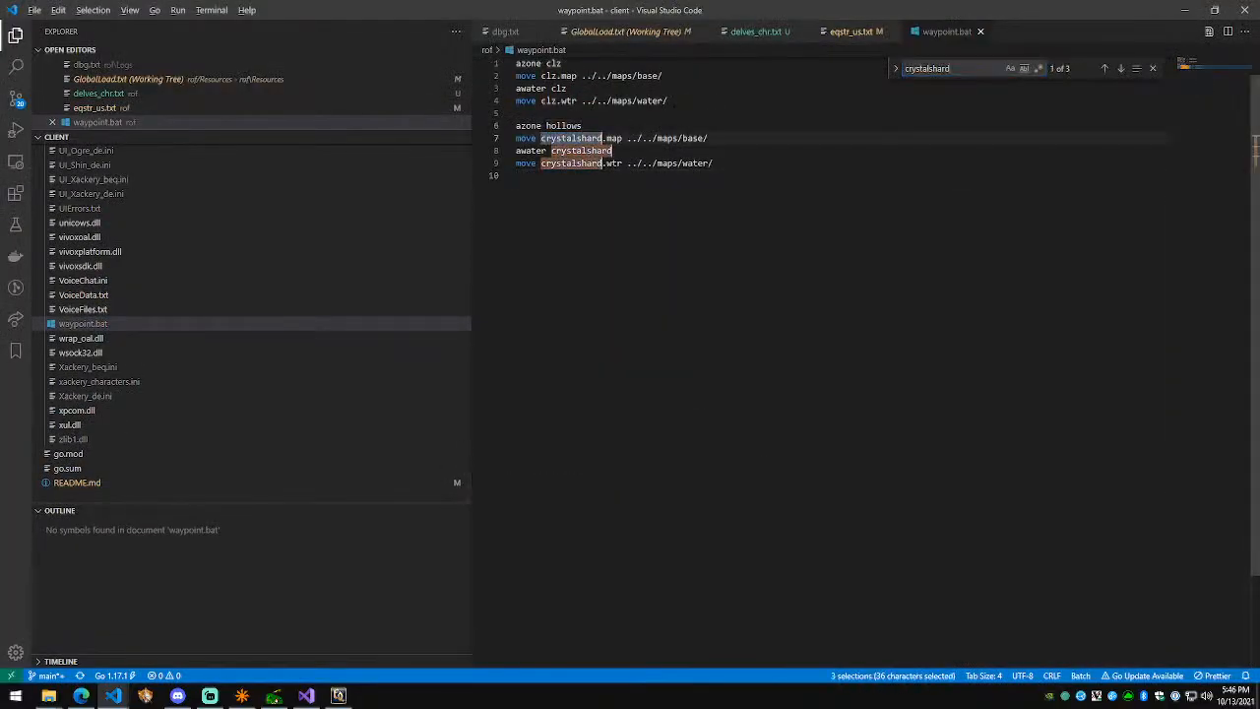
text(hollows)
key(Escape)
key(Escape)
key(Down)
key(End)
Step: Copy the four hollows lines and paste a duplicate block below
key(Escape)
key(shift+Up)
key(shift+Up)
key(shift+Up)
key(shift+Up)
key(ctrl+c)
key(Right)
key(Return)
key(Return)
key(ctrl+v)
key(shift+Up)
key(shift+Up)
key(shift+Up)
key(shift+Up)
Step: Rename hollows to delves in the copied block via Find in Selection, and save
key(ctrl+f)
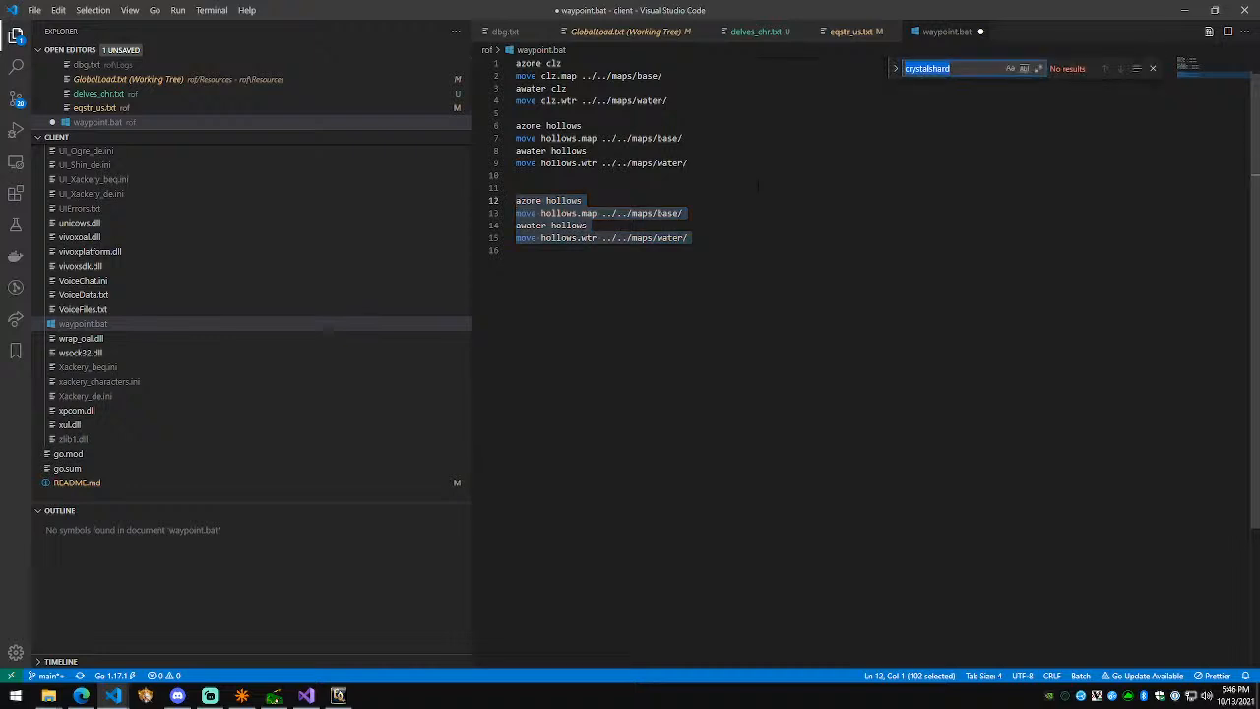
text(hollows)
key(Escape)
key(Escape)
drag(694, 252, 443, 188)
key(ctrl+f)
click(1136, 68)
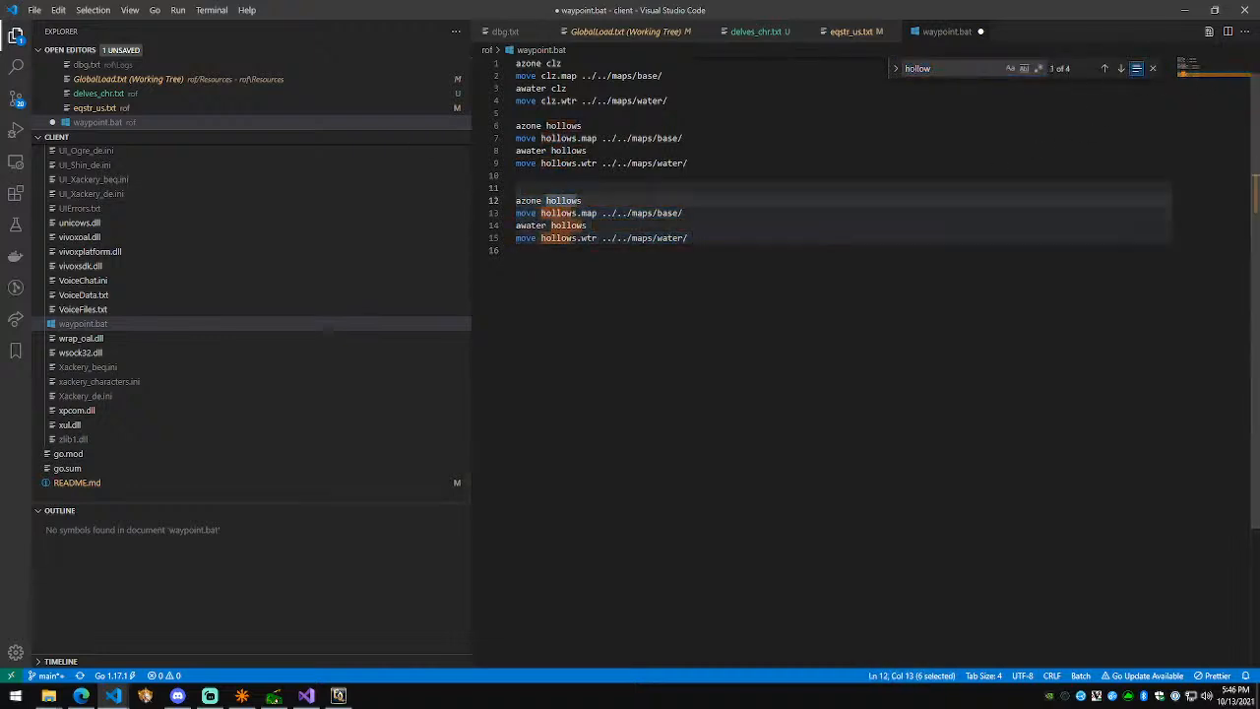
text(hollows)
key(alt+Return)
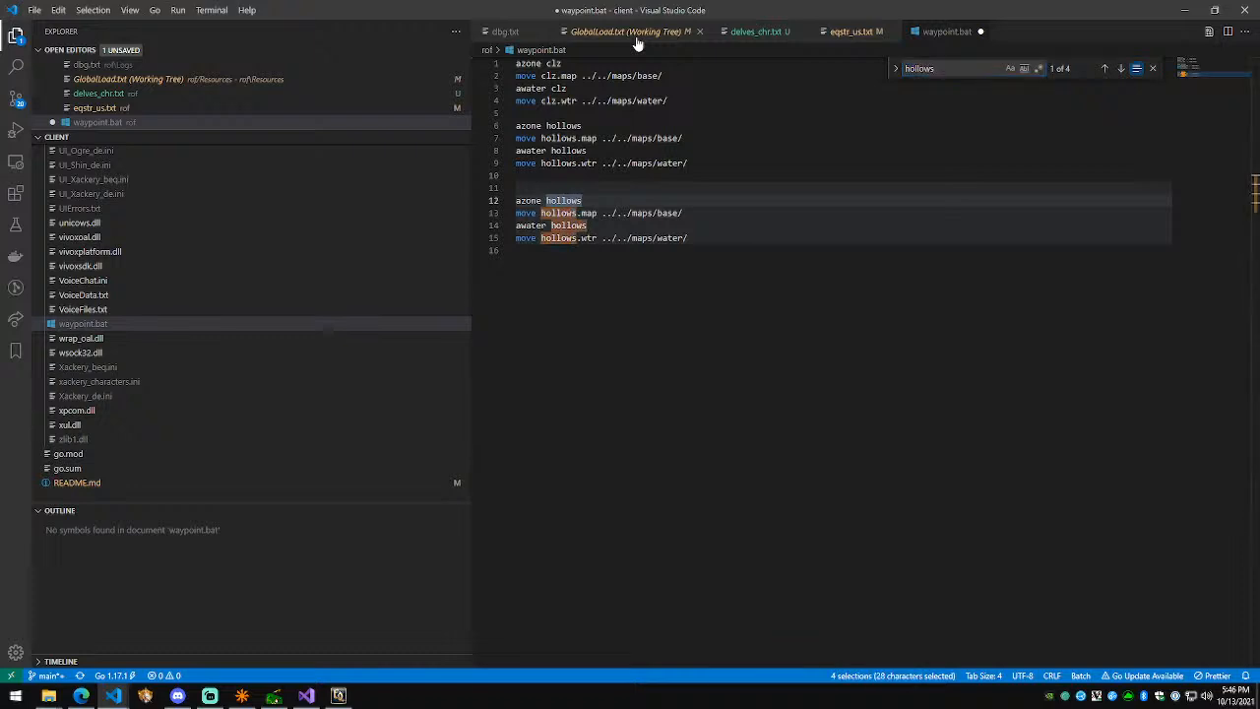
text(delves)
key(ctrl+s)
key(Escape)
key(Escape)
Step: Remove the extra blank line between the hollows and delves blocks and save
key(Up)
key(Up)
key(Delete)
key(Down)
key(Down)
key(Down)
key(Down)
key(End)
key(ctrl+s)
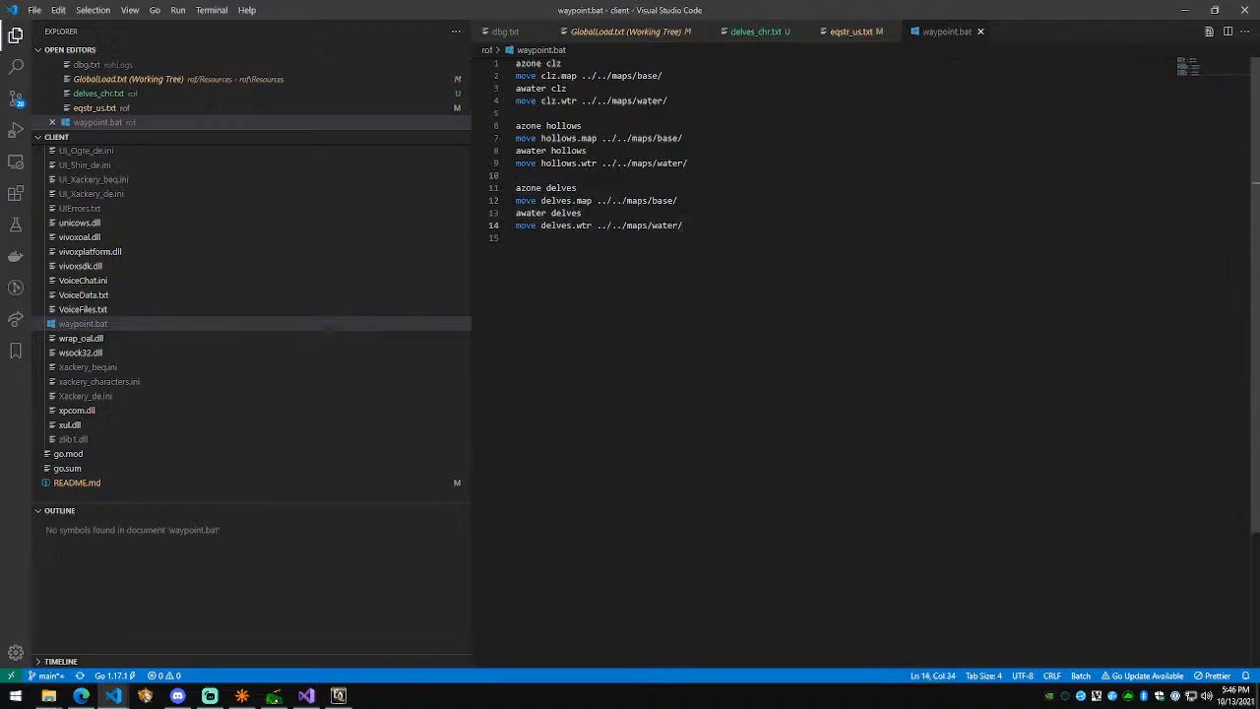
key(alt+Tab)
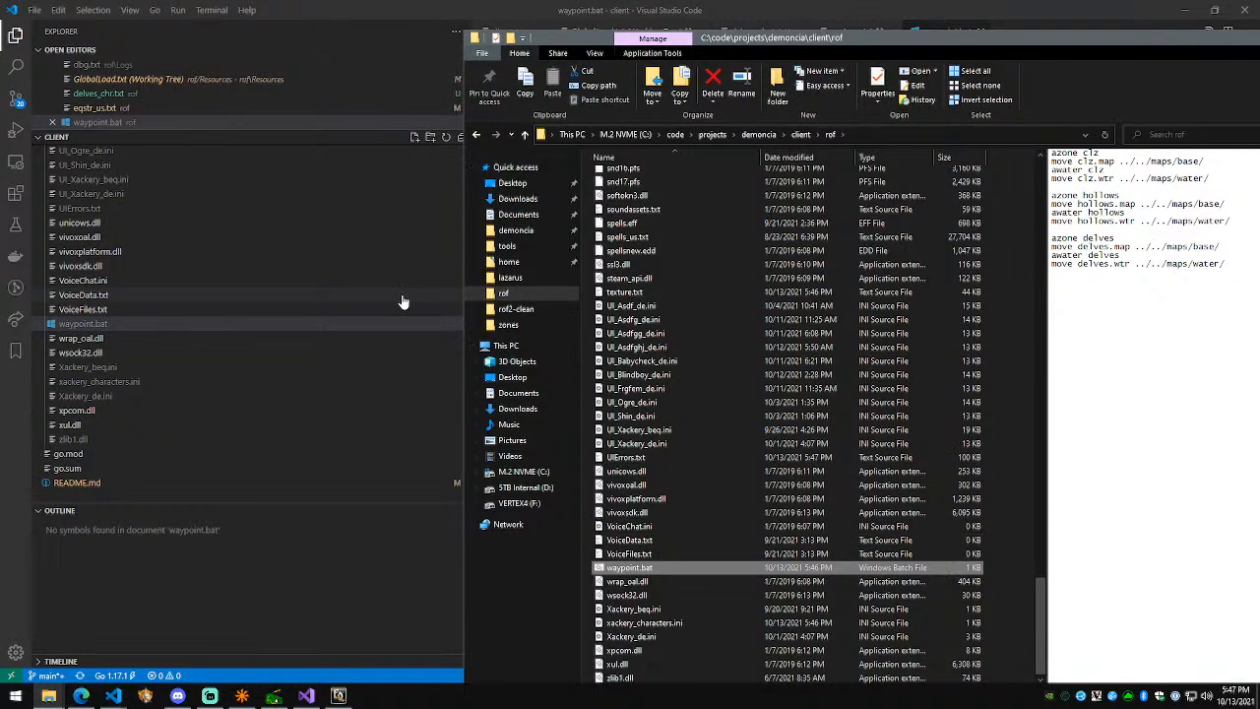
Step: In the game, look around the zone and send #zone d to travel to delves
click(338, 696)
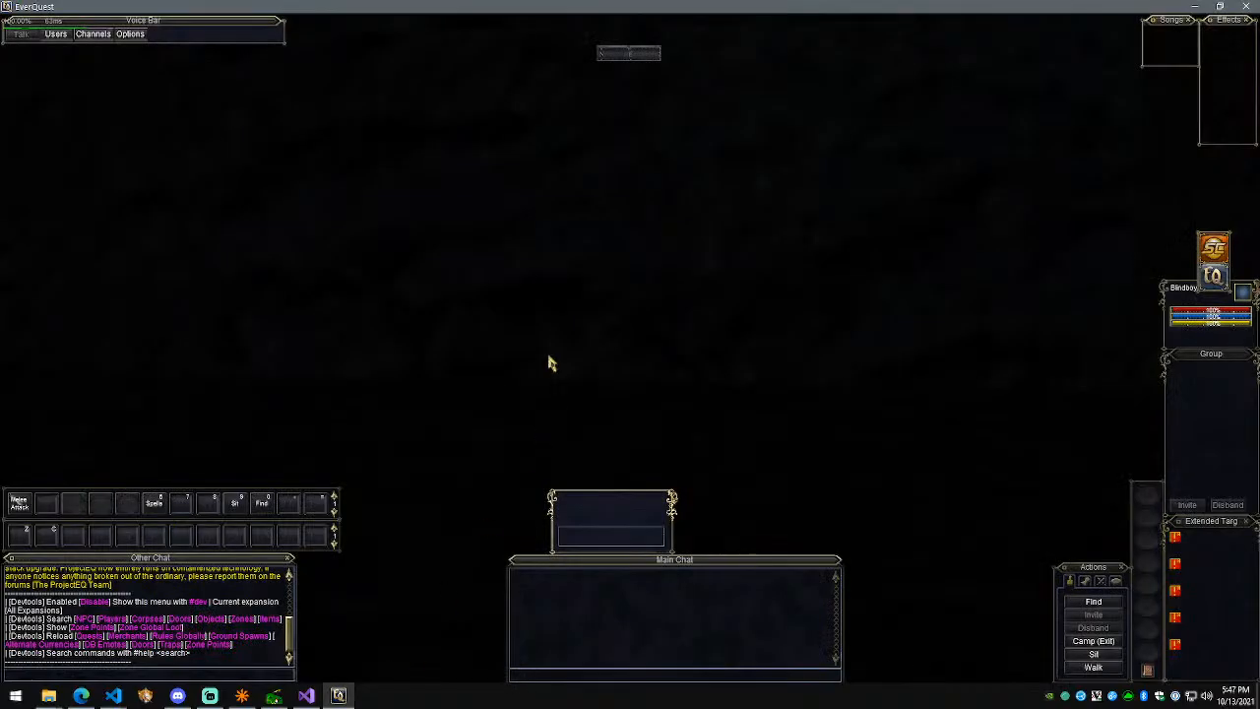
scroll(581, 353, down, 5)
key(a)
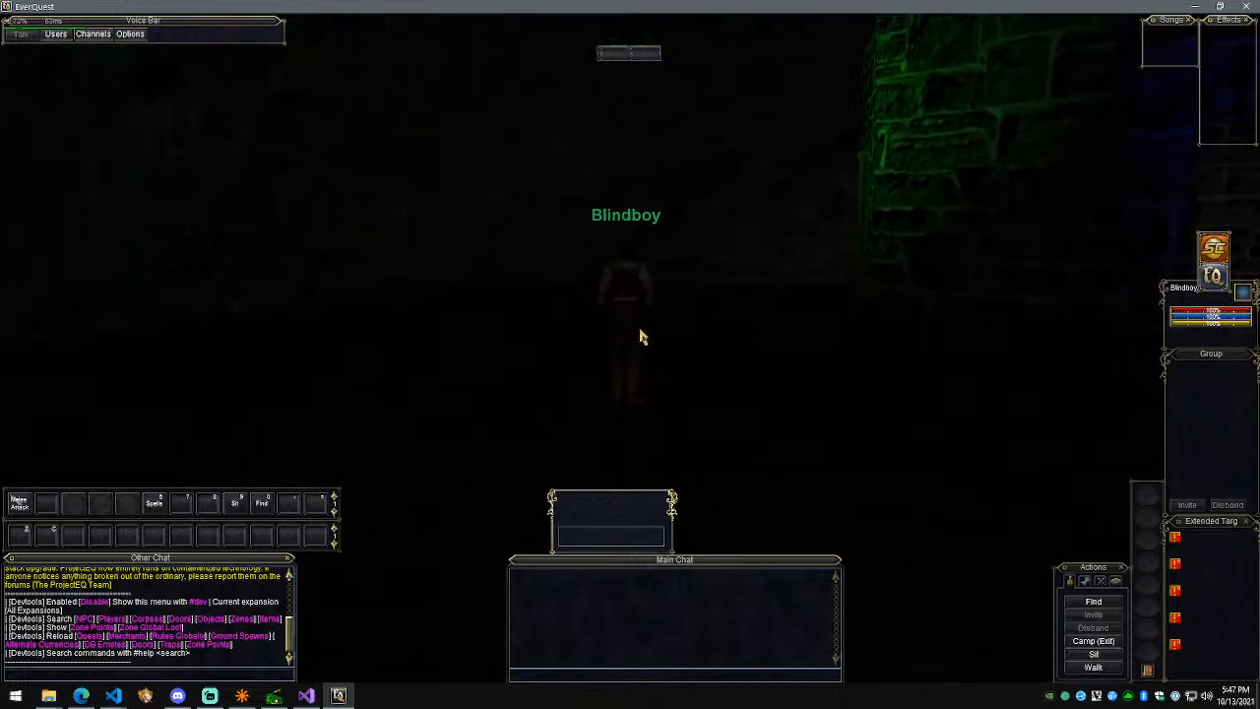
key(a)
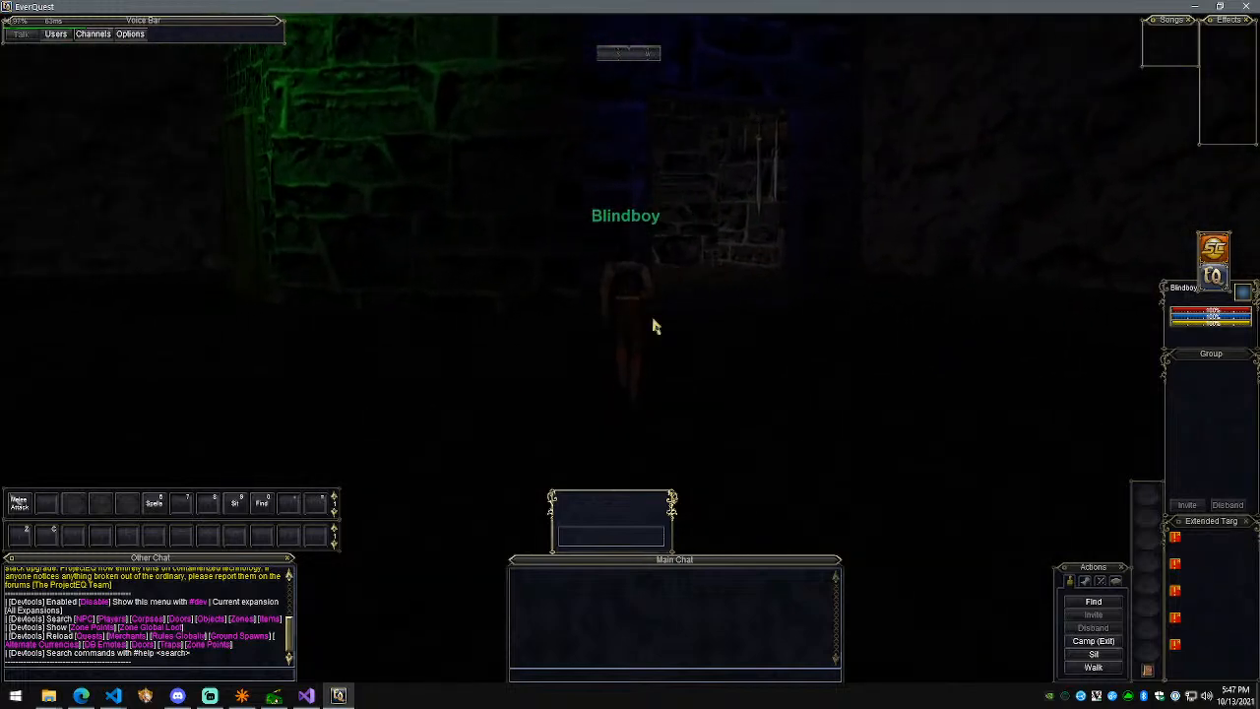
key(Return)
text(#zone delves)
key(Return)
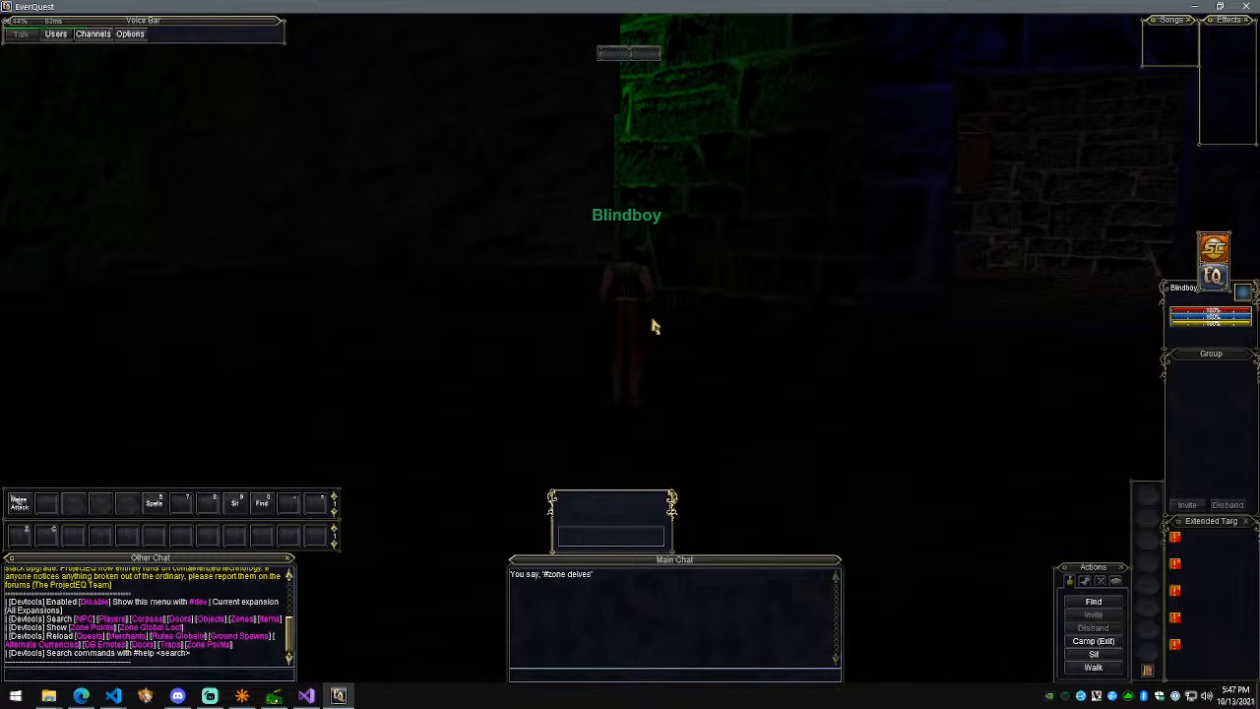
text(#)
text(/camp)
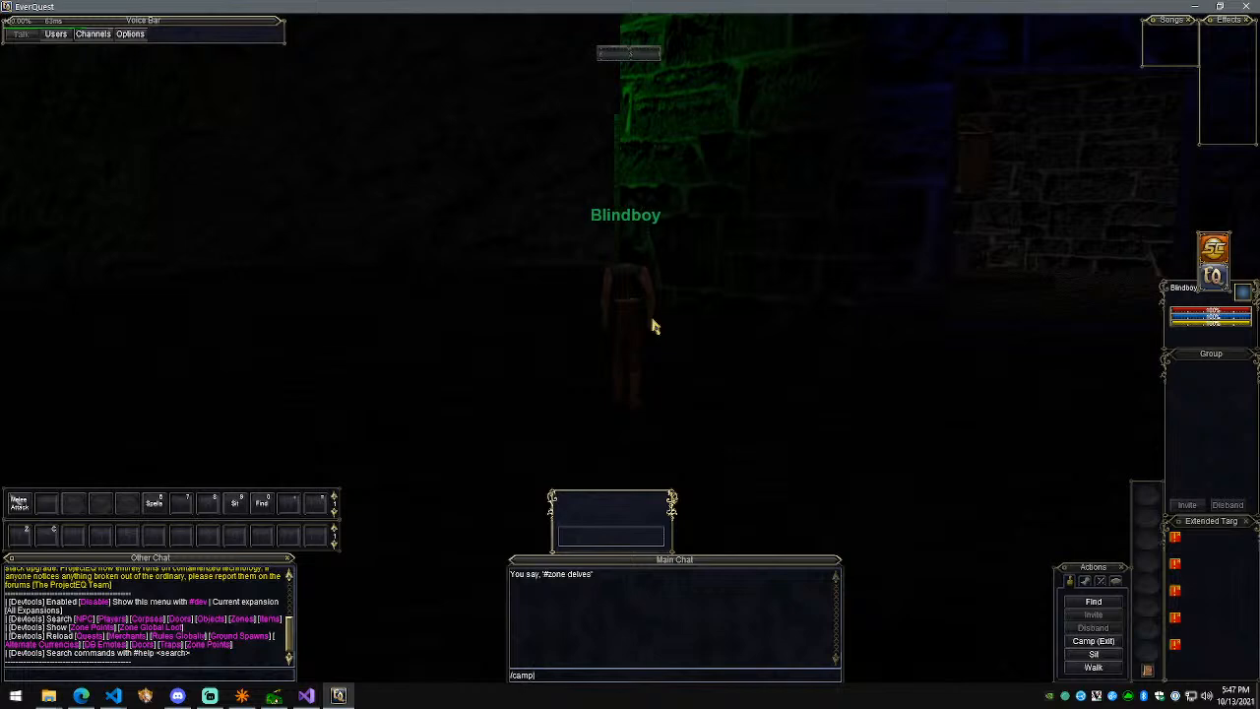
Step: Run #findzone delv and choose the Demonic Delves zone link
key(BackSpace)
key(BackSpace)
key(BackSpace)
key(BackSpace)
key(BackSpace)
text(#findzone delv)
key(Return)
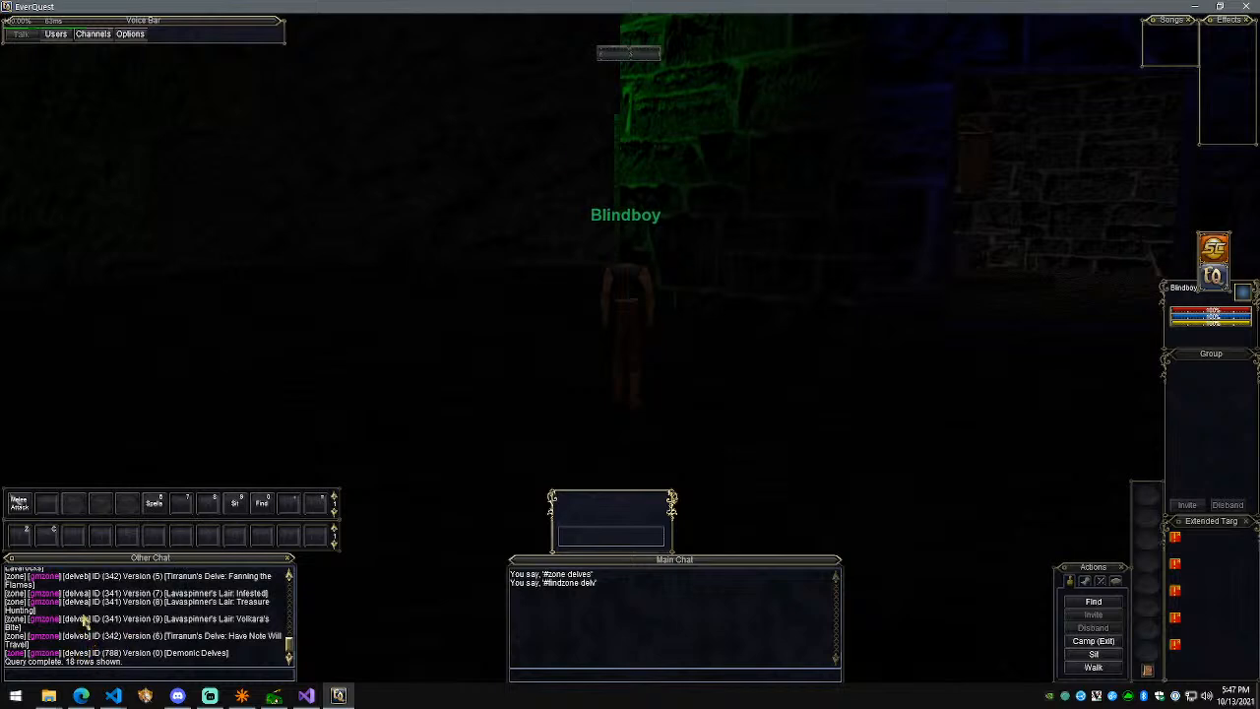
scroll(91, 618, up, 3)
scroll(98, 618, up, 2)
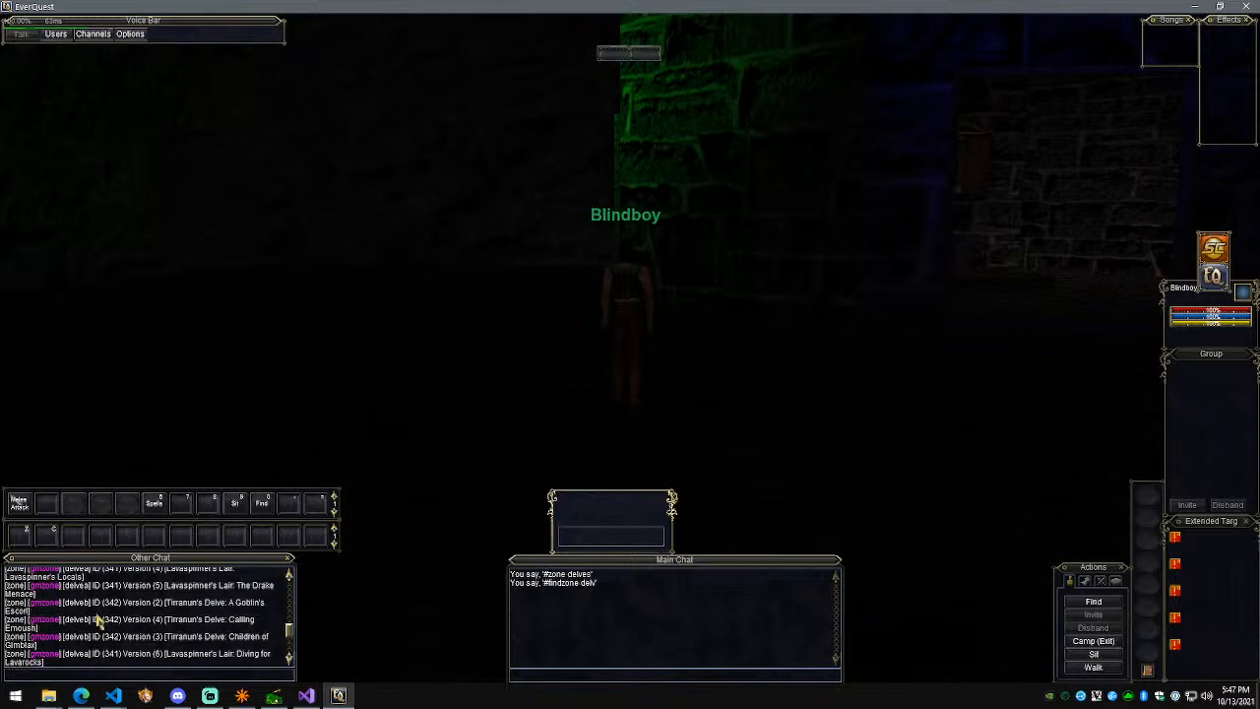
scroll(103, 614, down, 5)
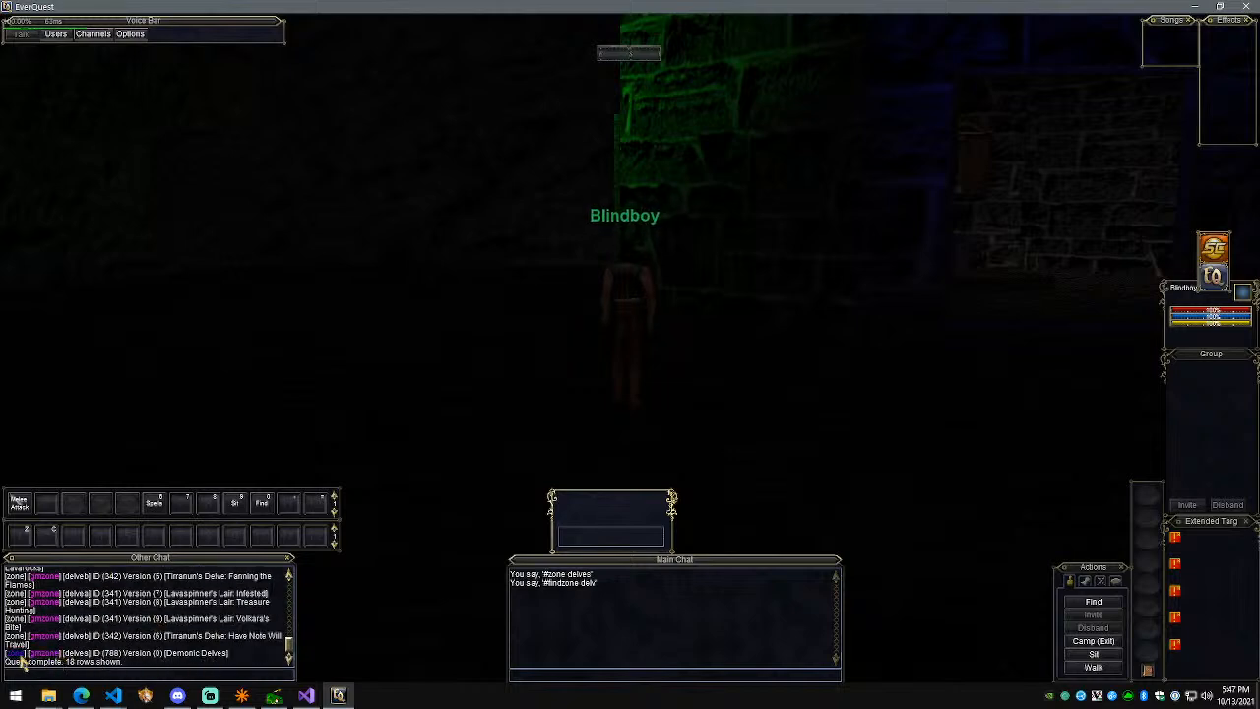
click(17, 654)
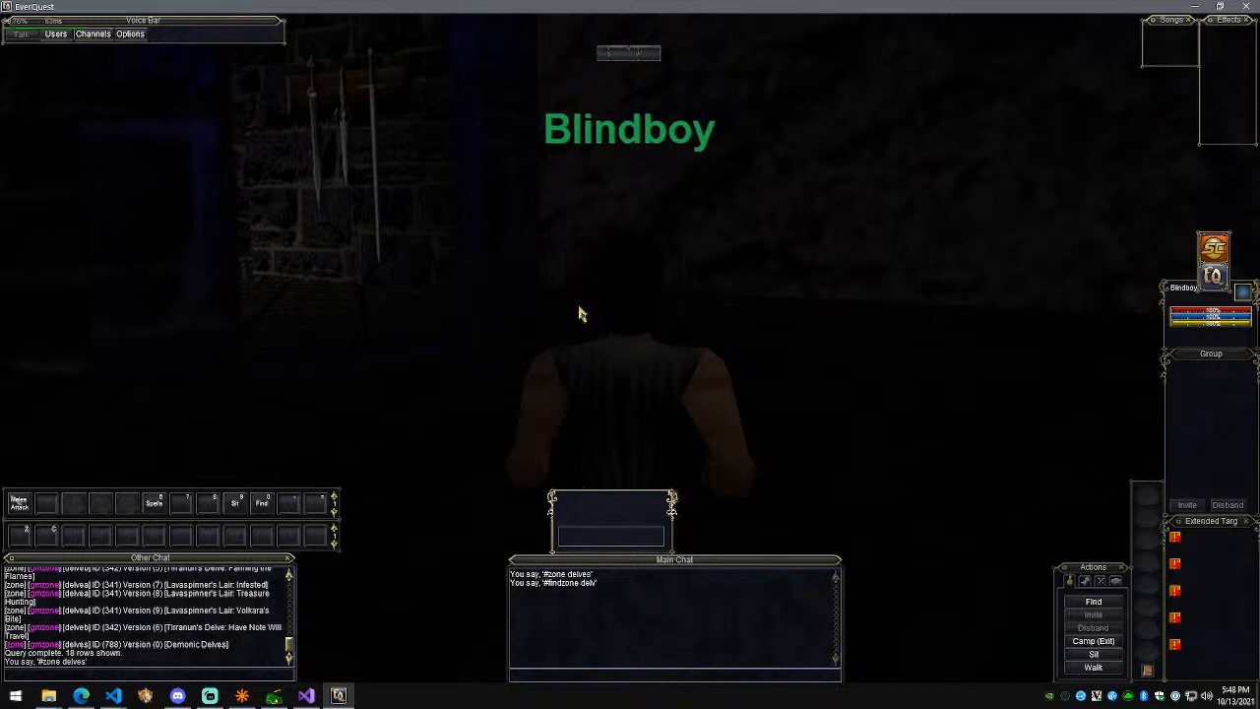
Step: Camp out to character selection and select the Asdf character
text(camp)
key(Return)
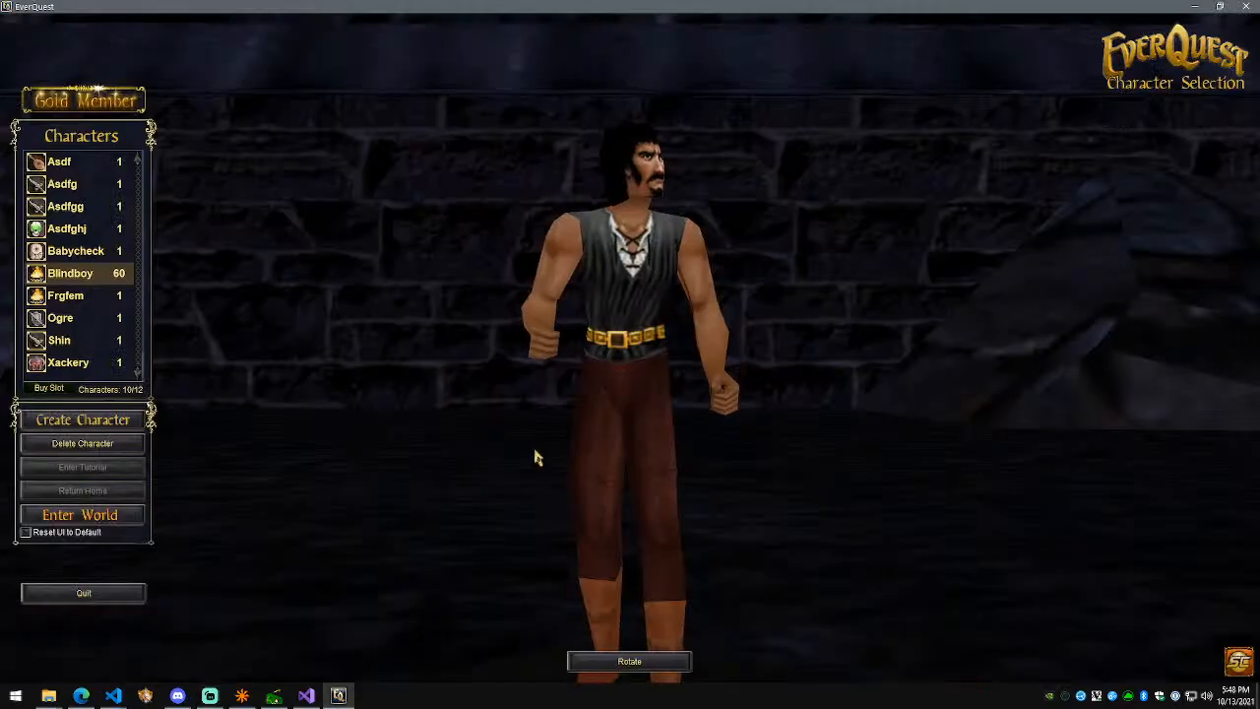
click(69, 161)
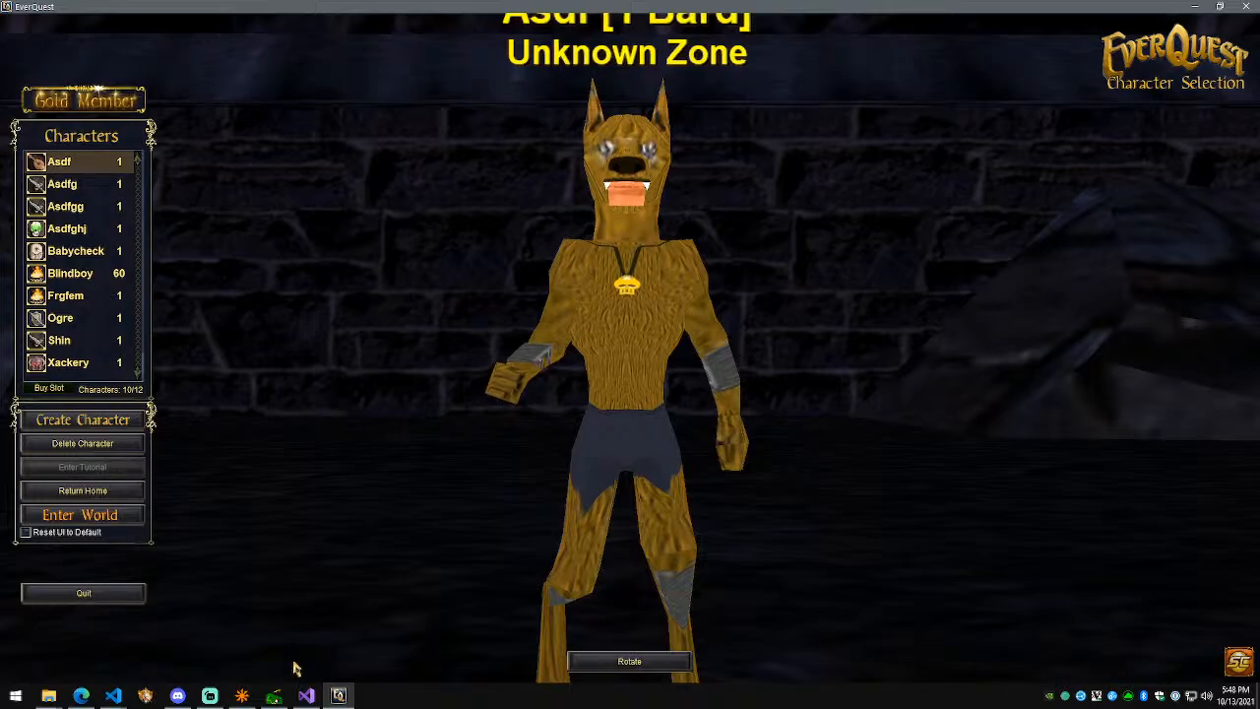
Step: In Visual Studio, place the cursor at the delves zone ID on line 563
click(306, 695)
click(355, 256)
key(Right)
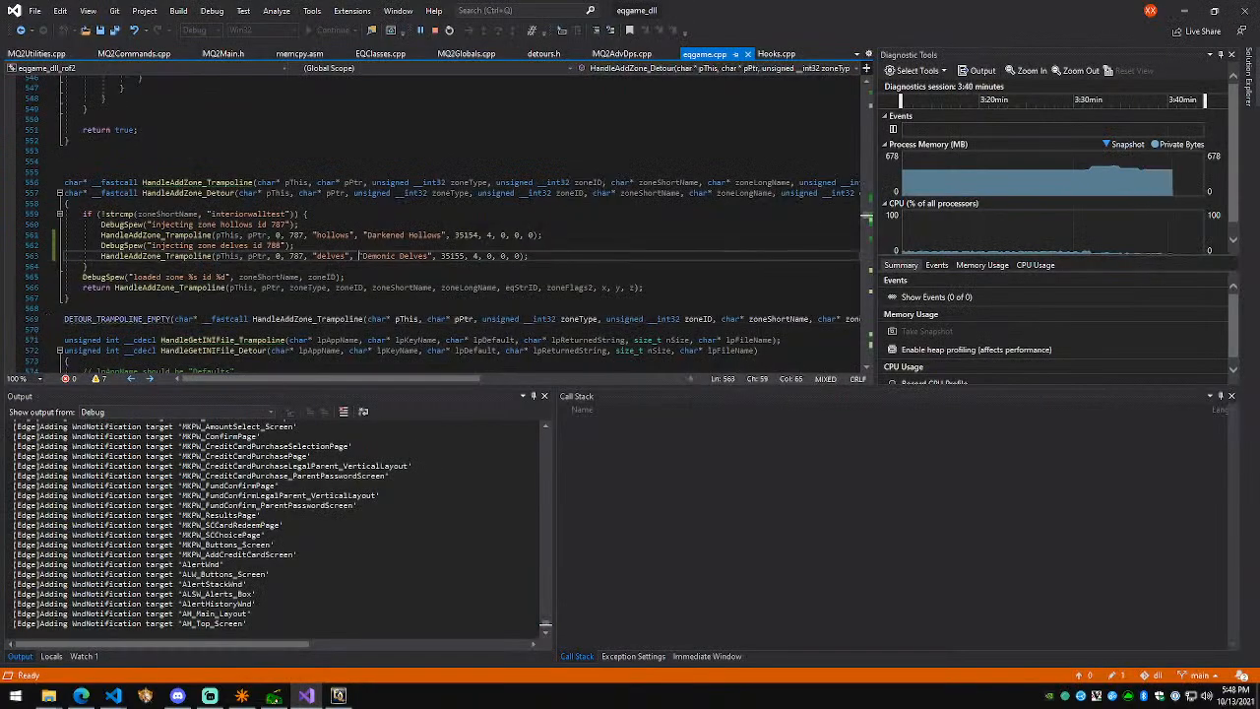
click(309, 256)
Step: Stop debugging, change the delves ID 787 to 788, save, and rerun Local Windows Debugger
click(434, 31)
key(BackSpace)
text(8)
key(ctrl+s)
click(372, 30)
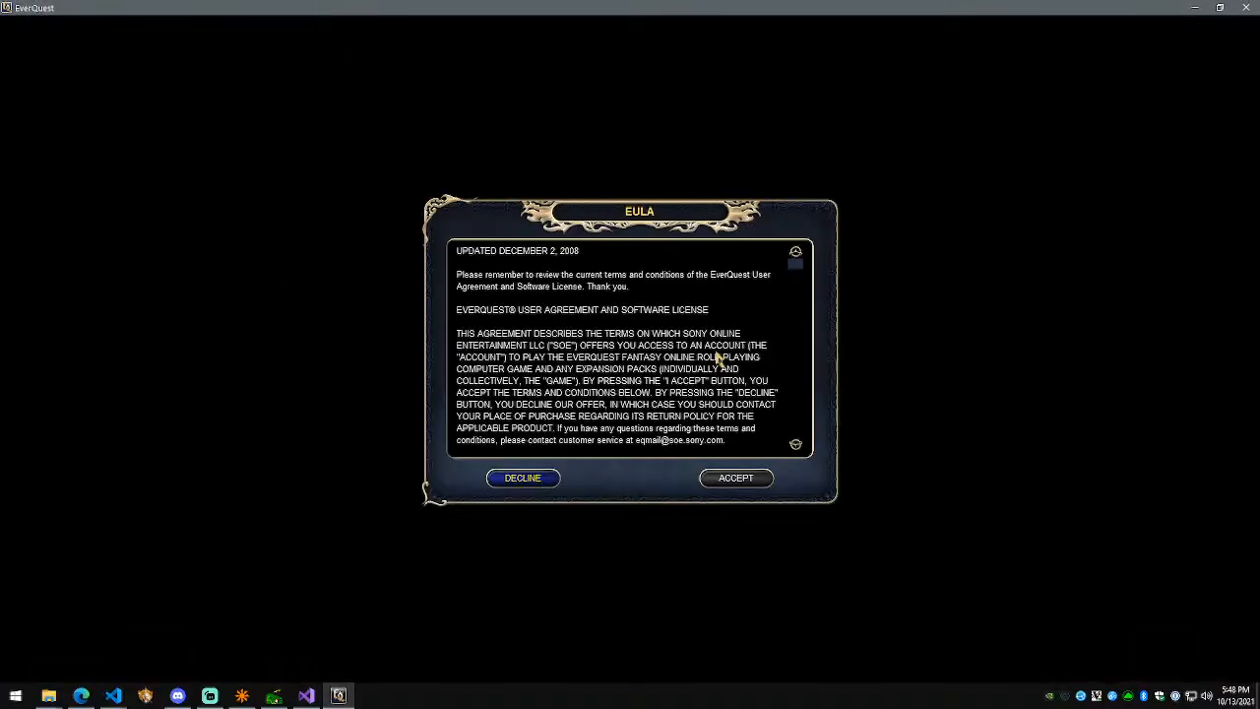
Step: Accept the EULA, clear the login error, log in, and play on Demoncia
key(Return)
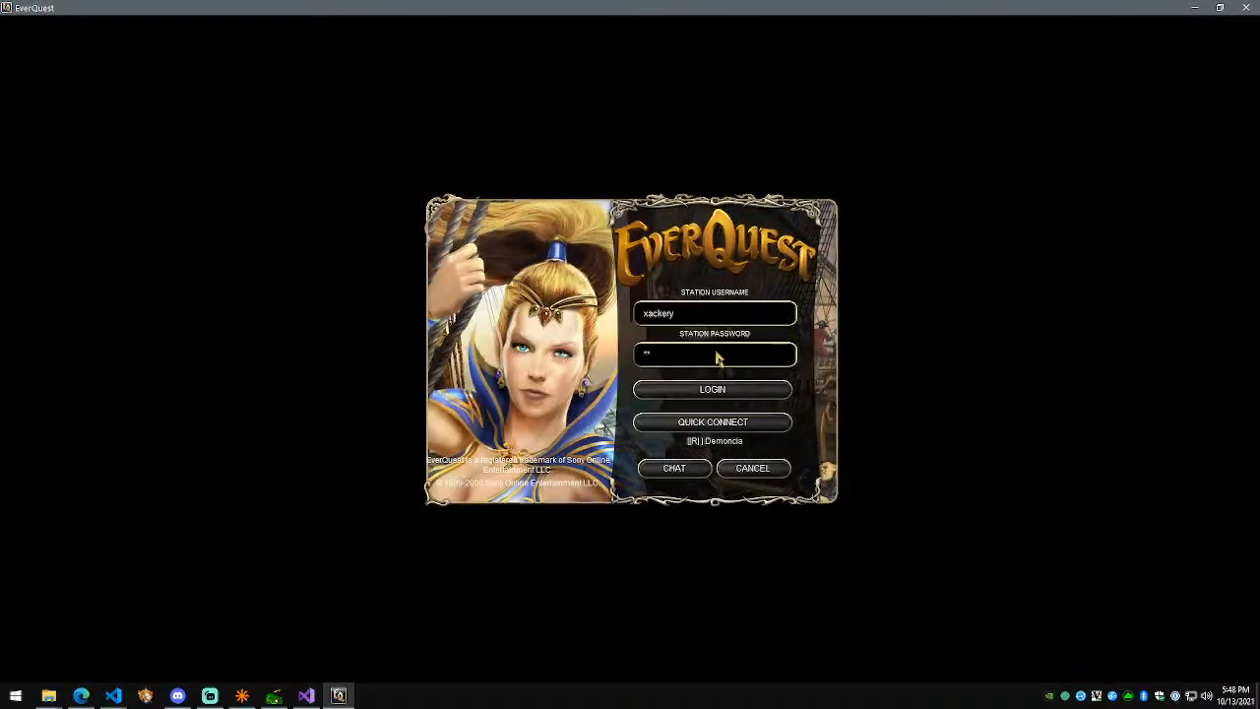
key(Return)
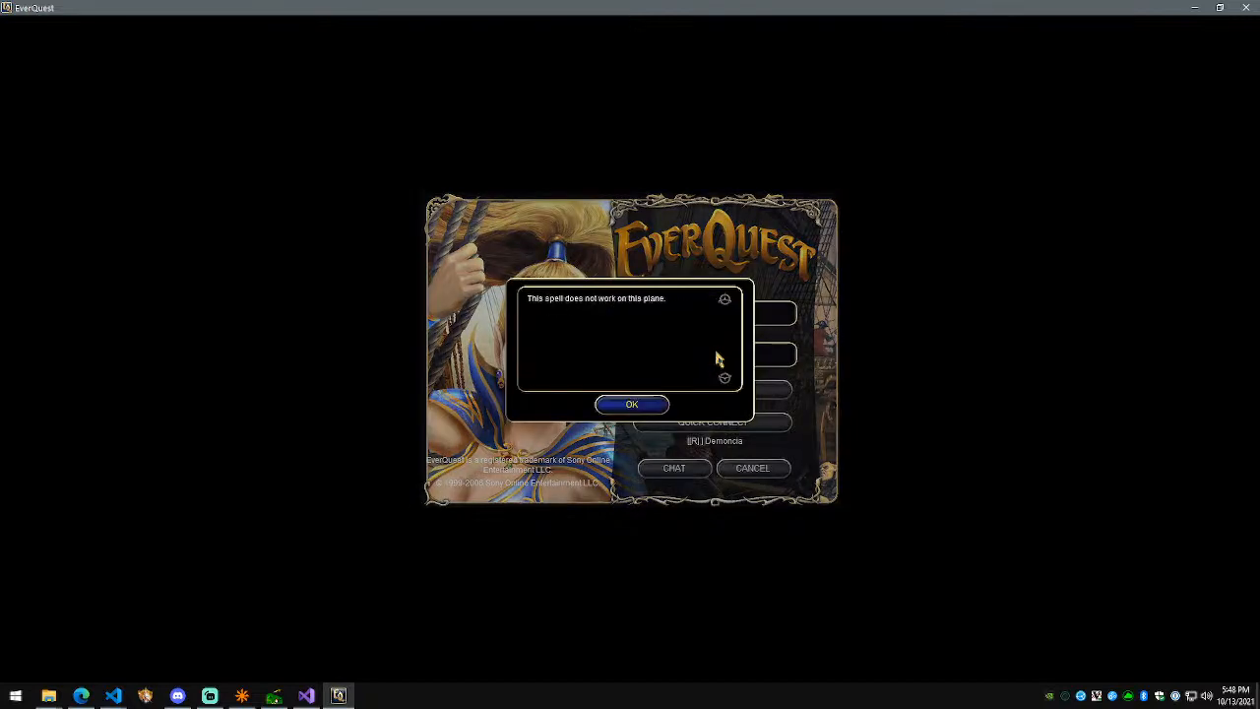
click(626, 407)
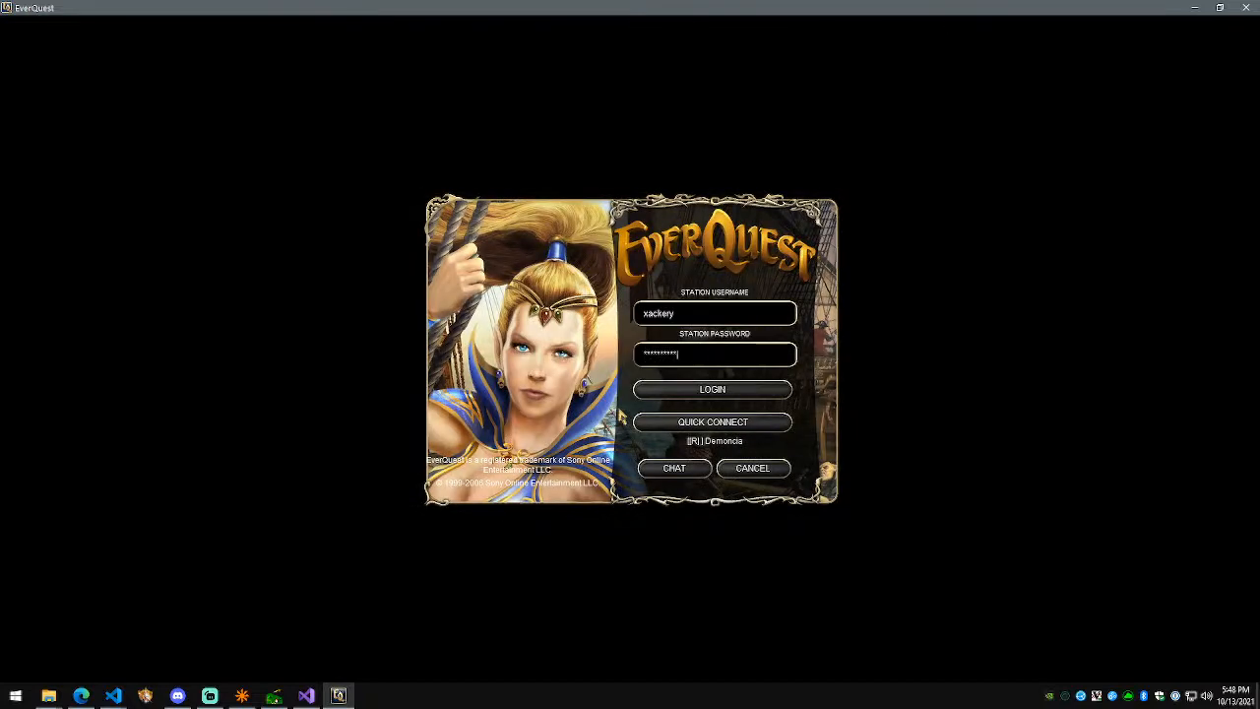
key(Return)
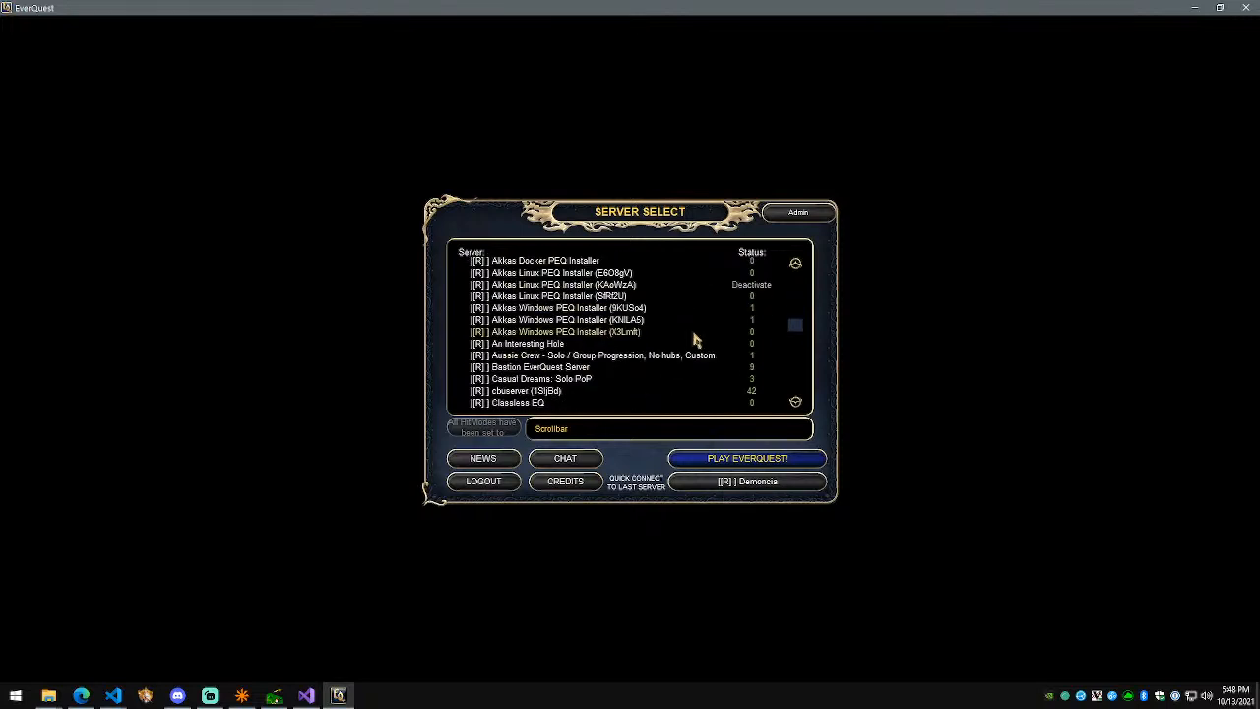
click(745, 457)
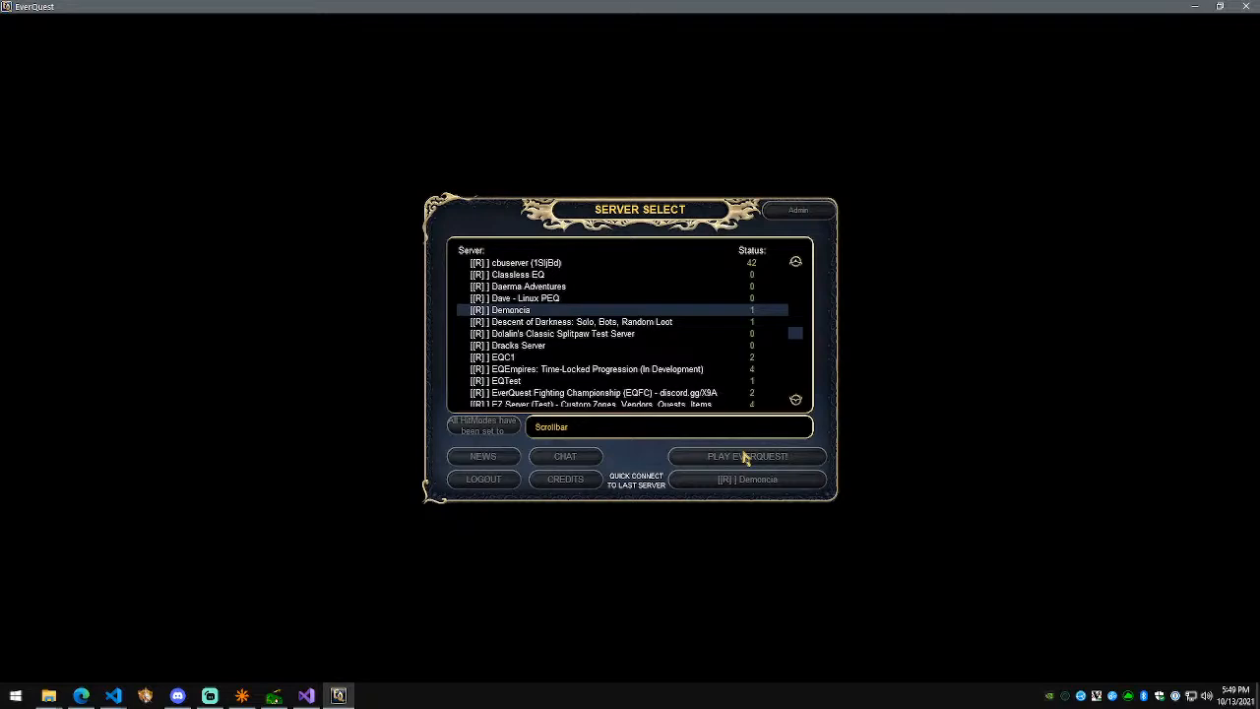
Step: Check Visual Studio's output log, then select Asdf in Demonic Delves
click(307, 695)
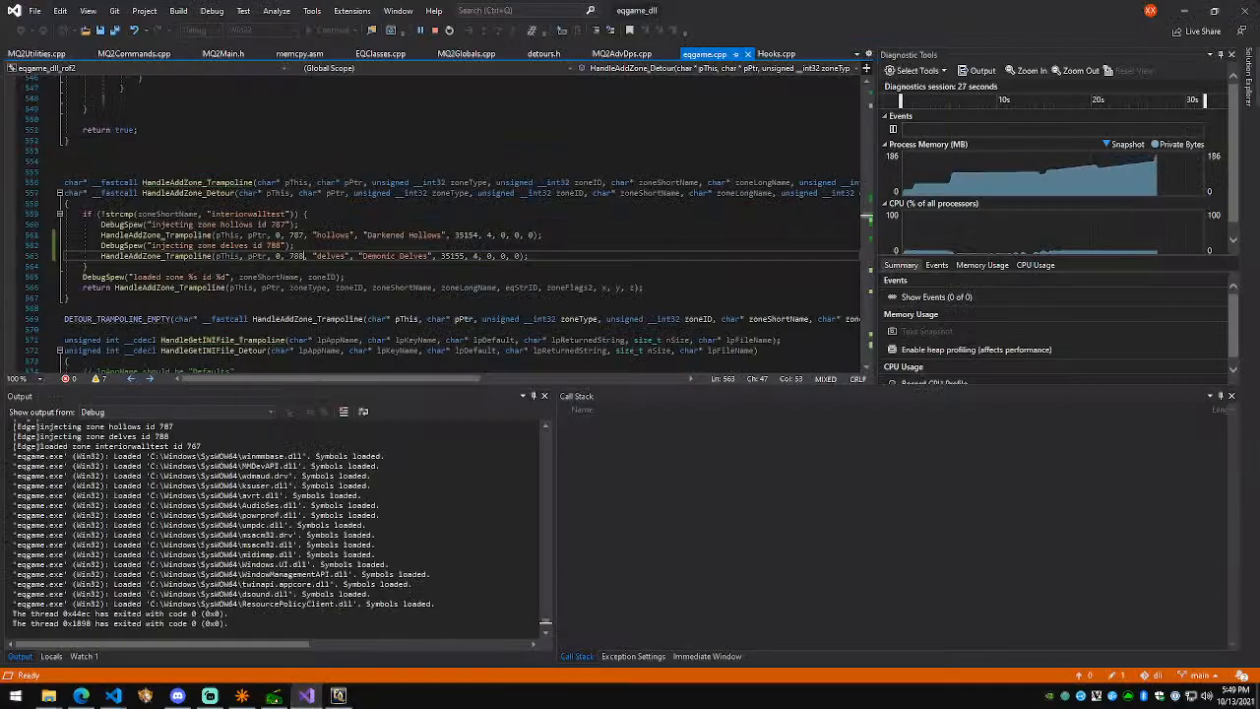
scroll(28, 426, up, 3)
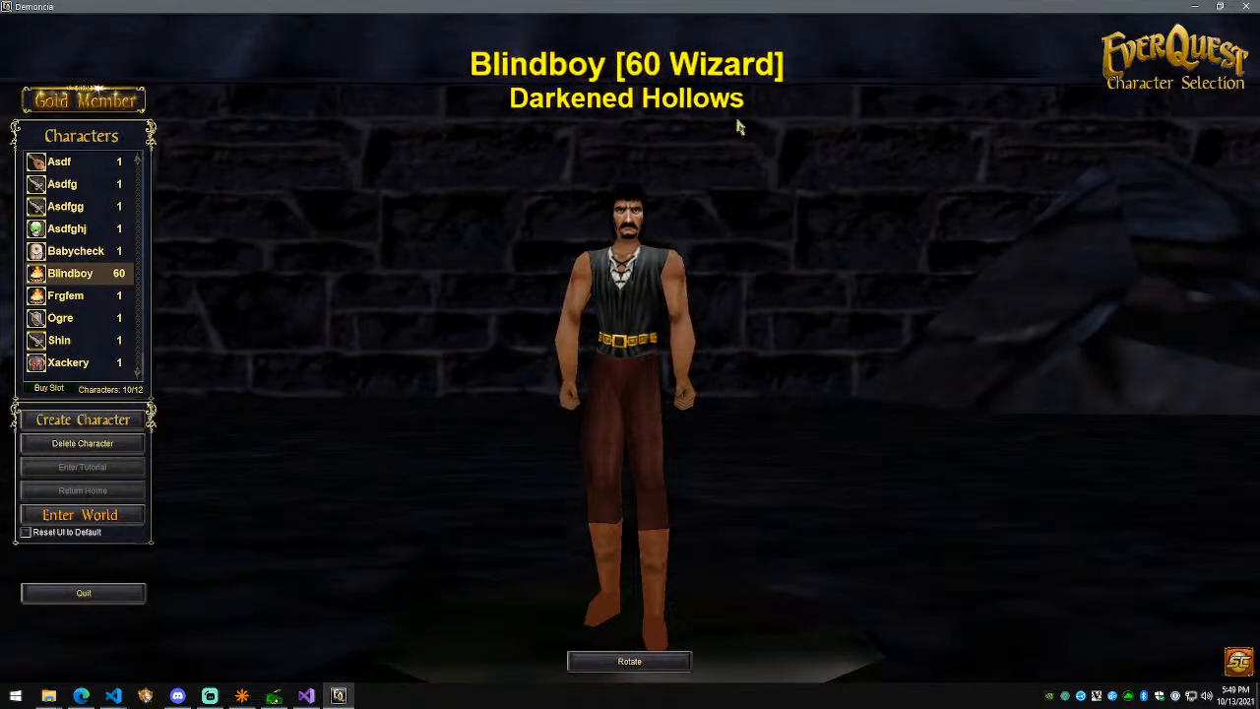
click(83, 166)
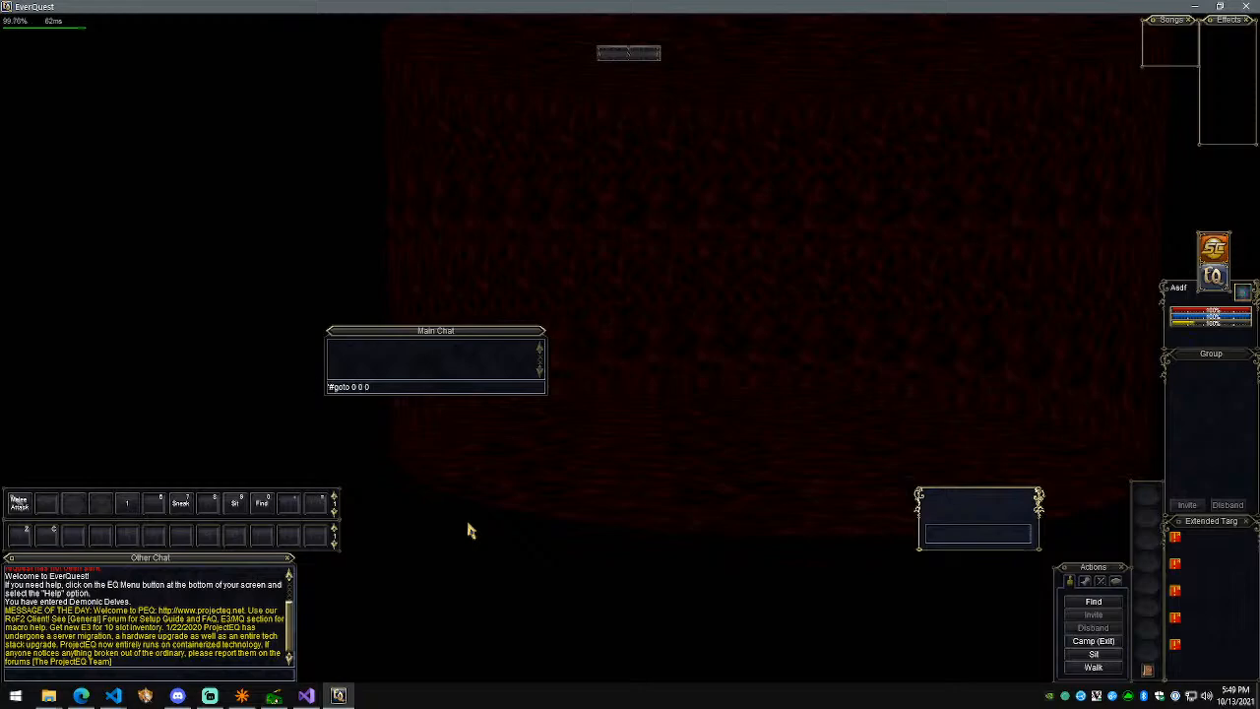
Step: Teleport to 0 0 0 and move and enlarge the main chat window
key(Return)
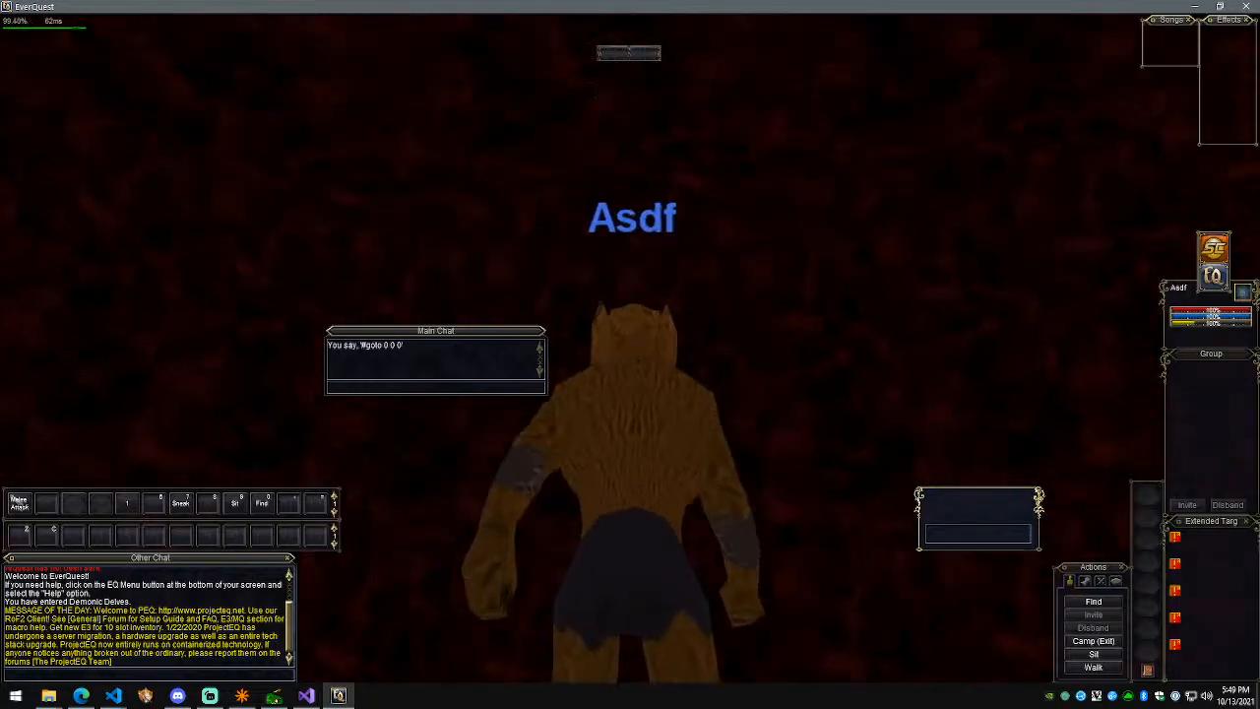
drag(512, 332, 504, 611)
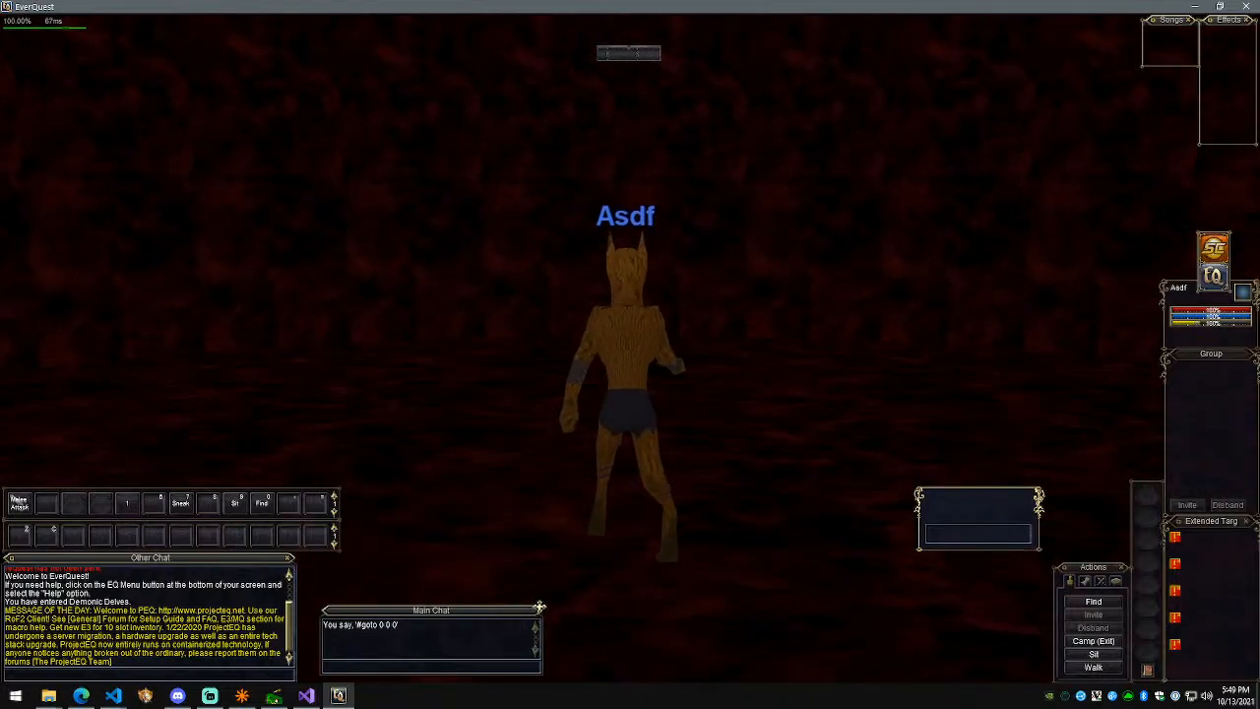
drag(542, 605, 721, 567)
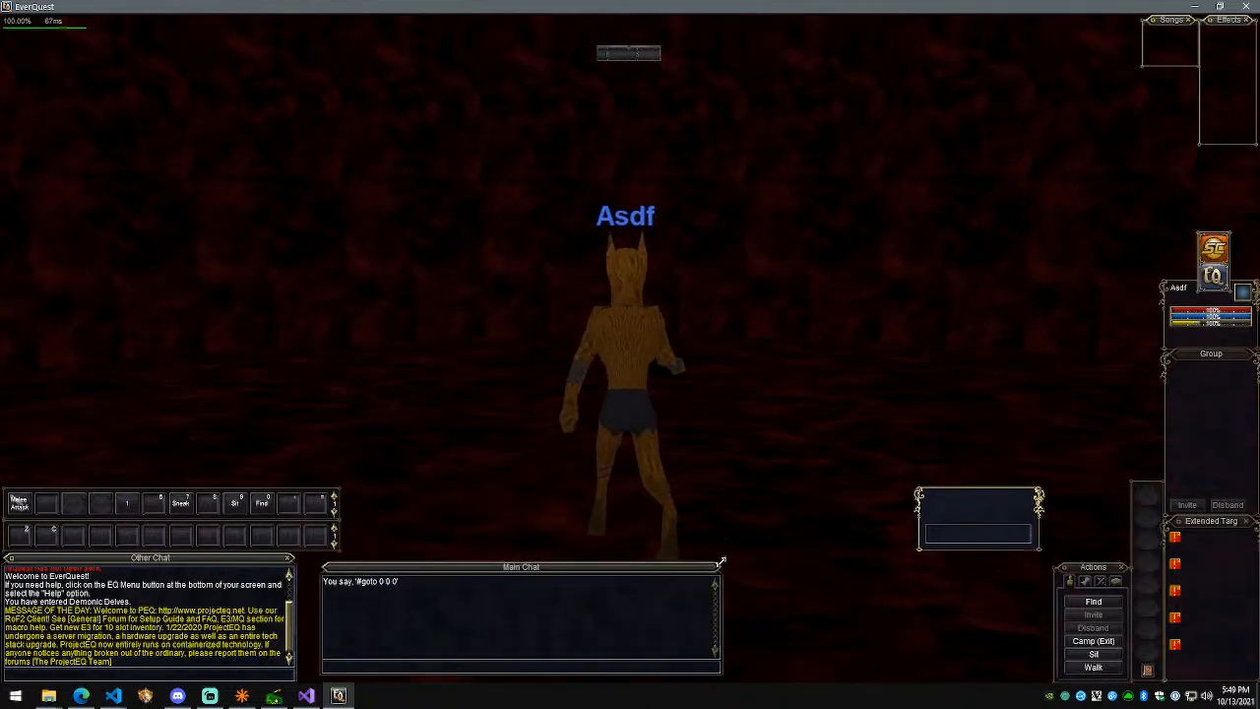
scroll(805, 421, down, 3)
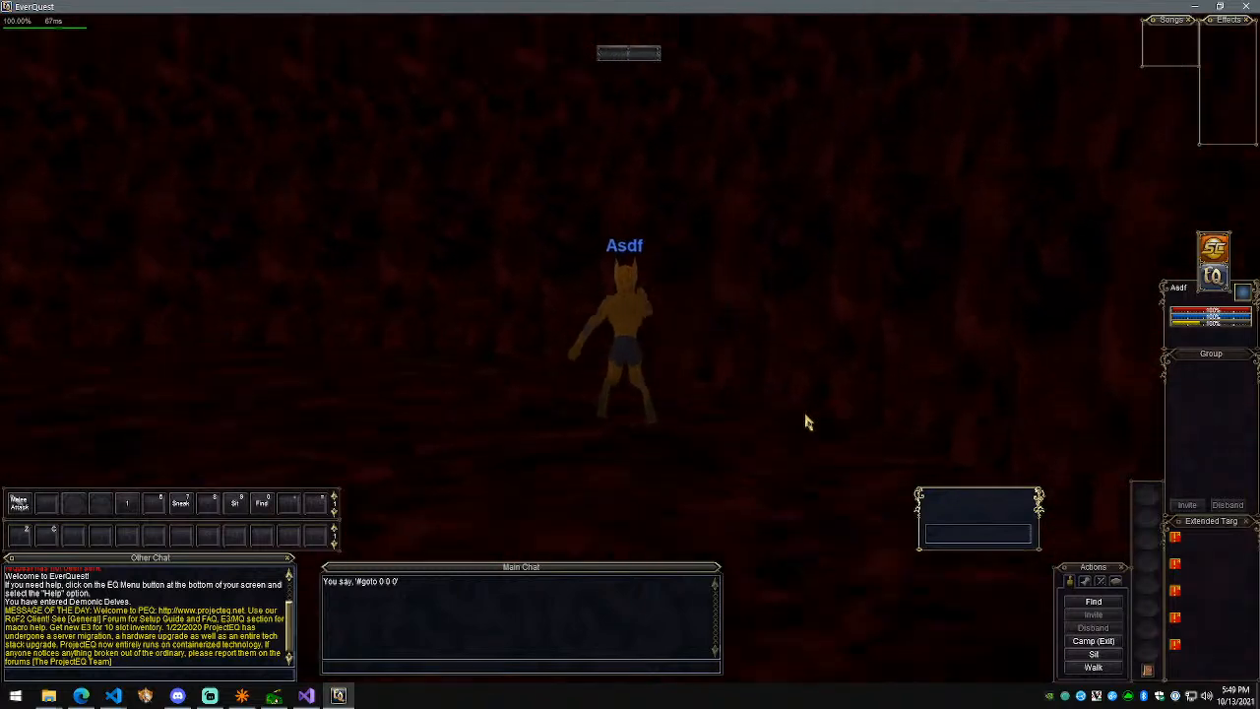
scroll(805, 421, up, 3)
scroll(728, 359, down, 2)
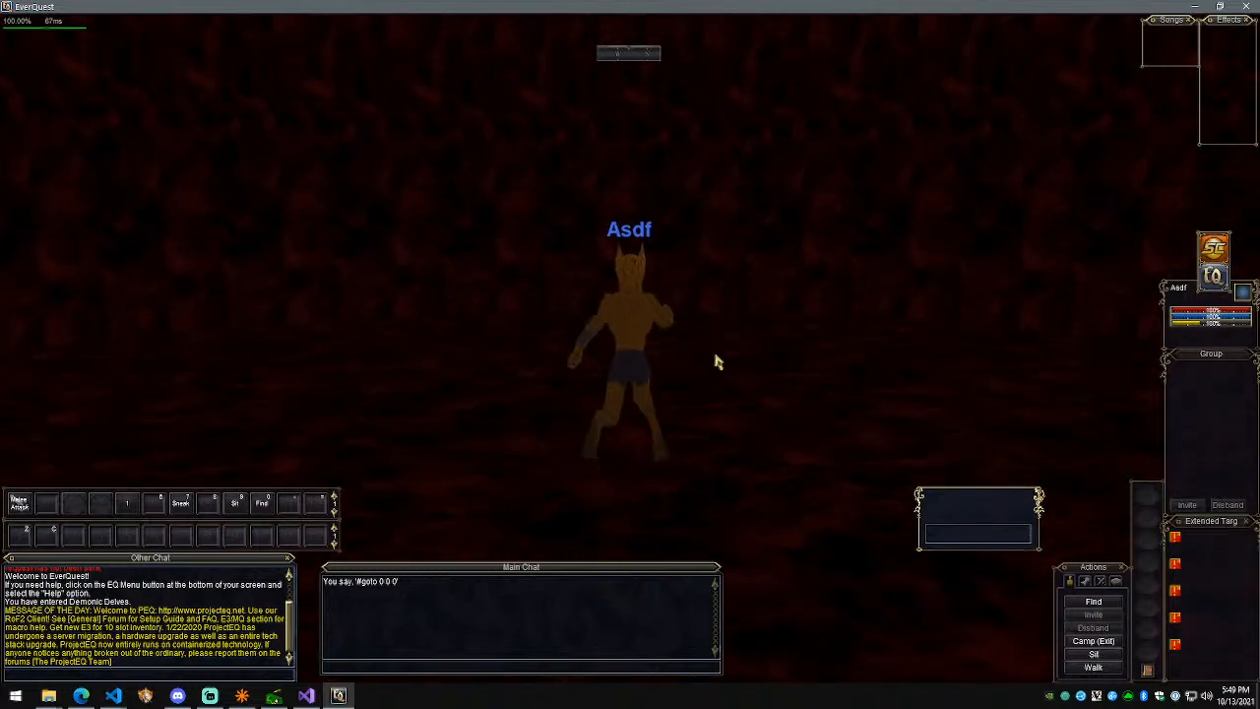
key(Up)
key(Return)
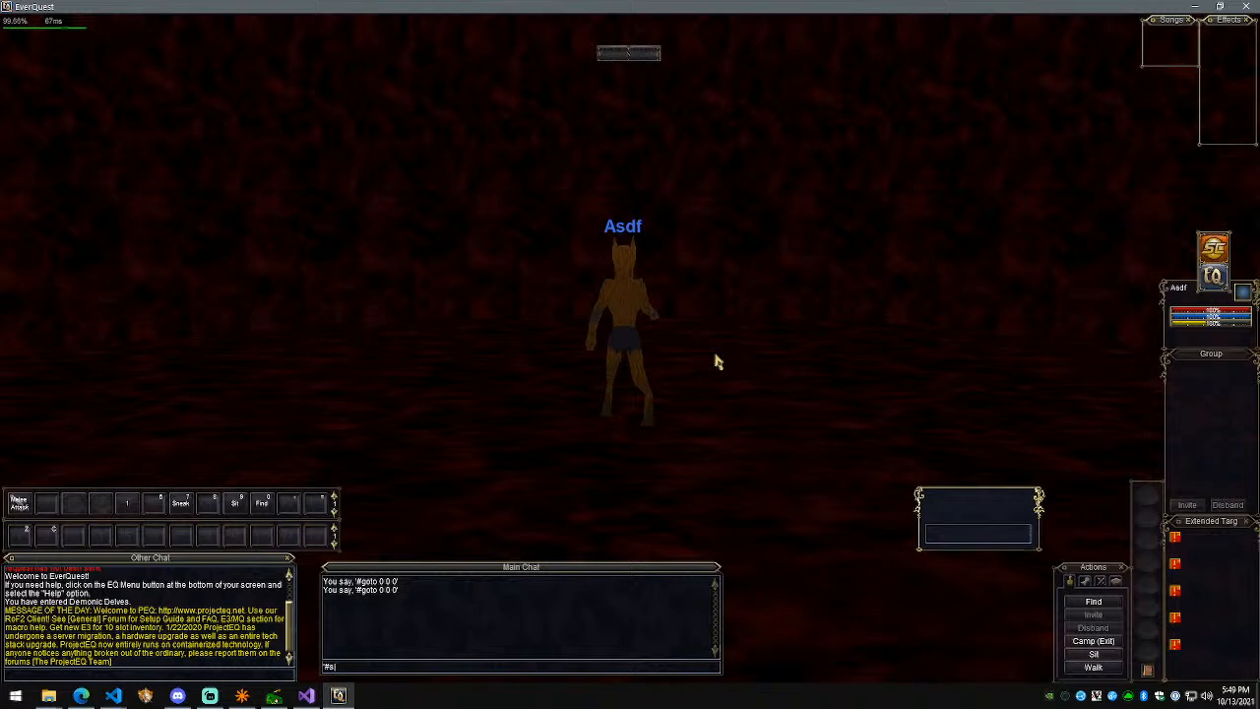
Step: Spawn an NPC named Boss and try races 64 and 63 on it
key(Return)
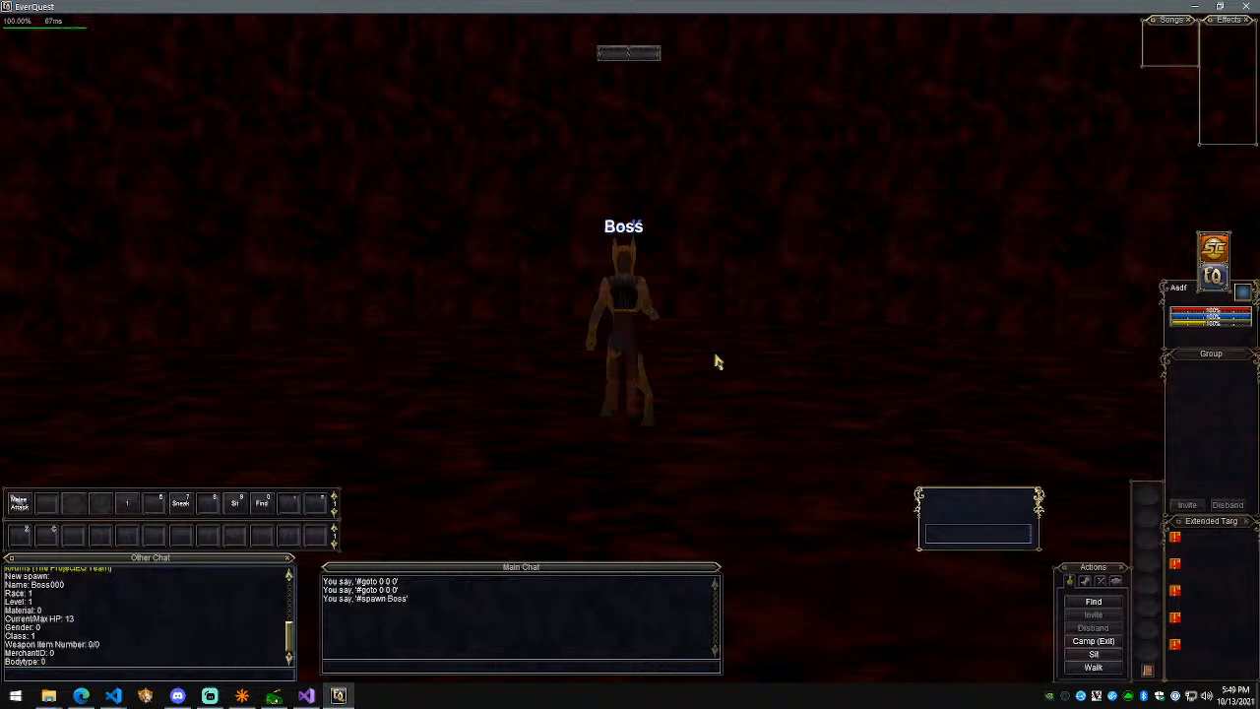
text(#race 64)
key(Return)
key(s)
right_drag(744, 400, 743, 400)
key(Up)
key(BackSpace)
text(3)
key(Return)
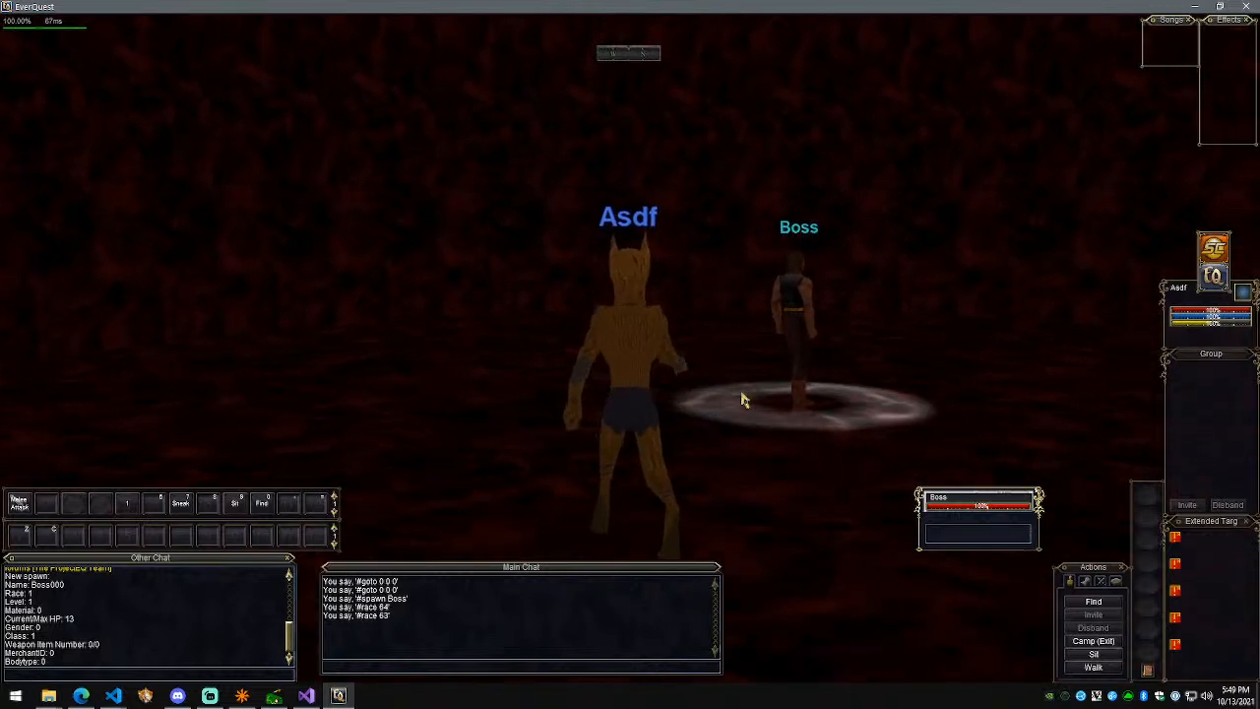
Step: Check the race list in the browser, apply race 49, and view the dragon
click(145, 695)
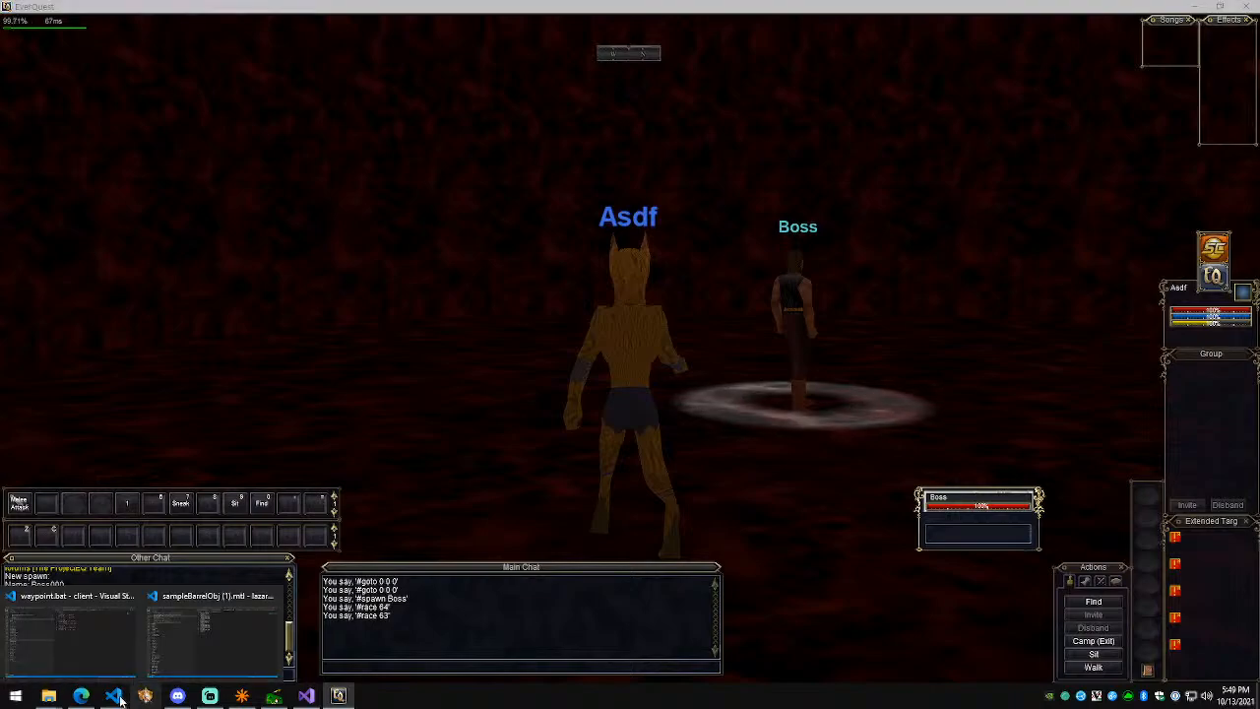
click(82, 695)
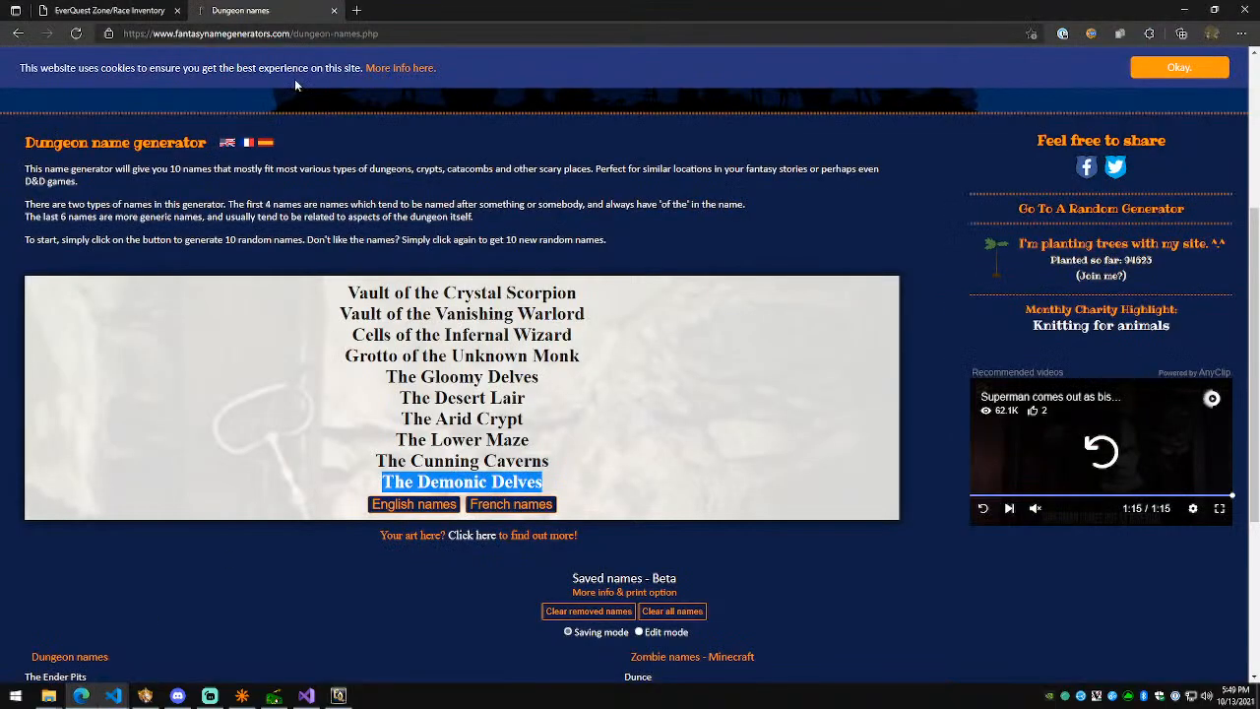
click(106, 8)
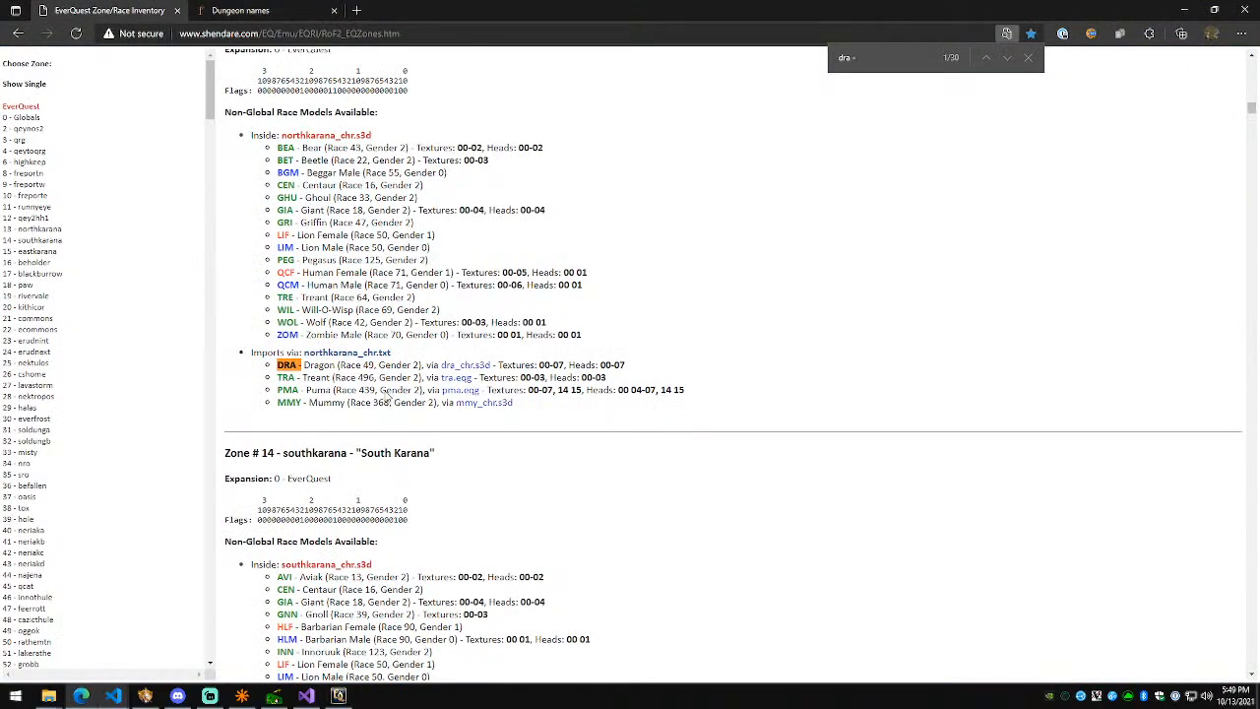
key(alt+Tab)
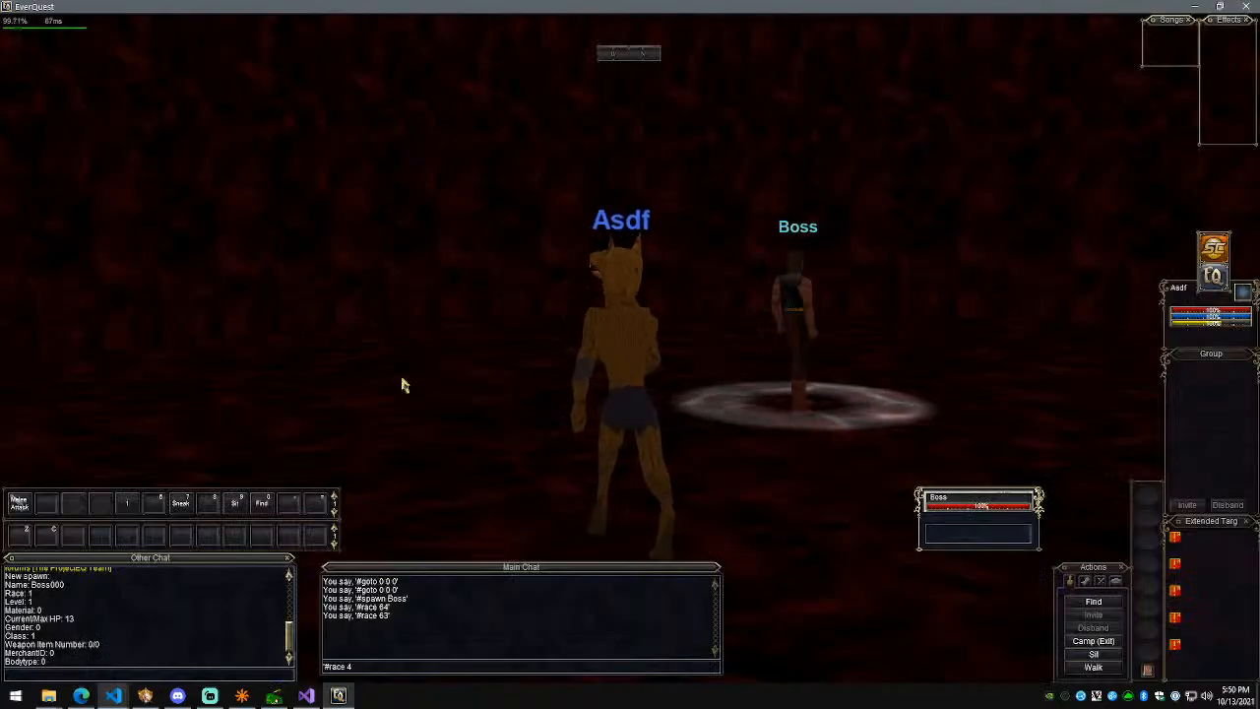
text(9)
key(Return)
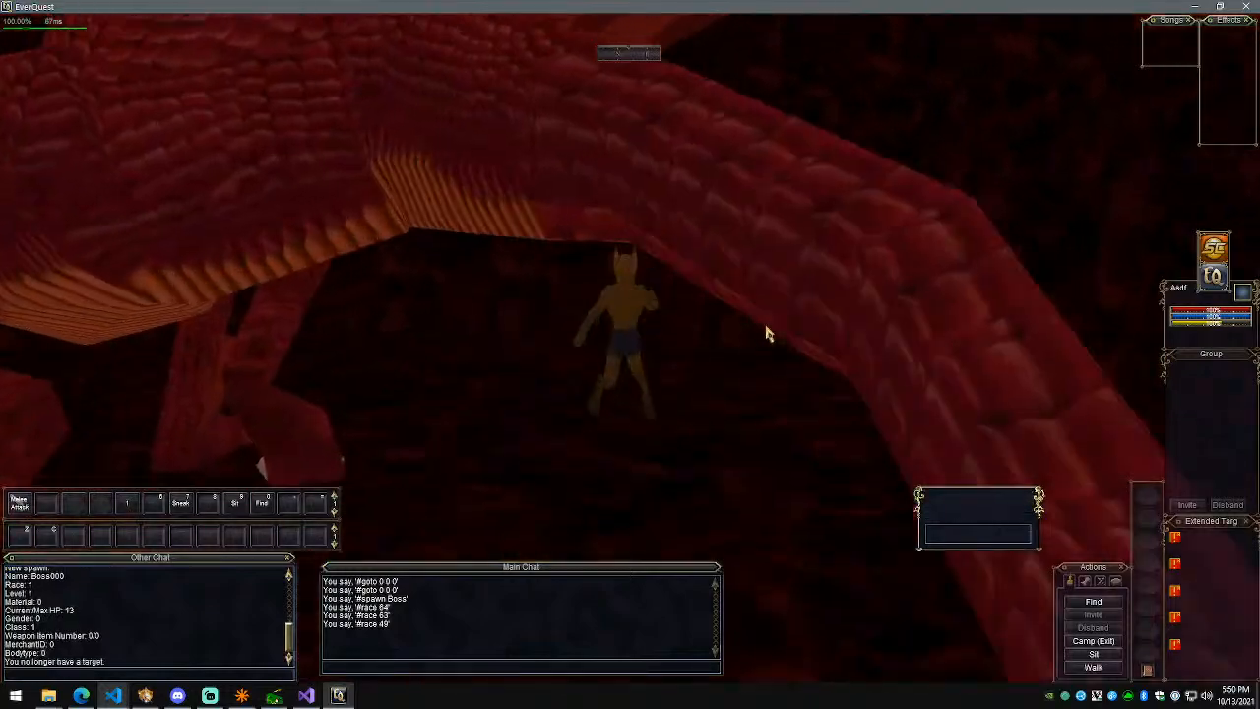
key(w)
right_drag(782, 333, 686, 417)
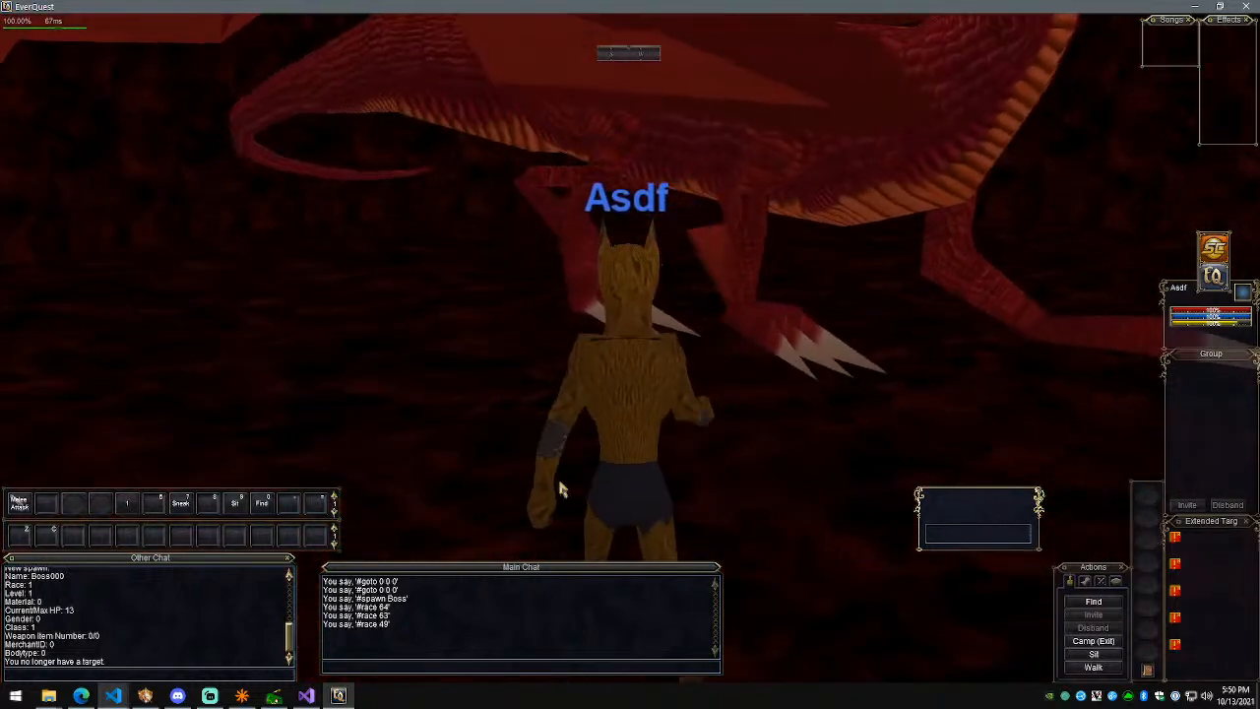
Step: Back in NetRadiant, undo the hollow and cylinder conversion to restore the solid blood3 box
click(242, 696)
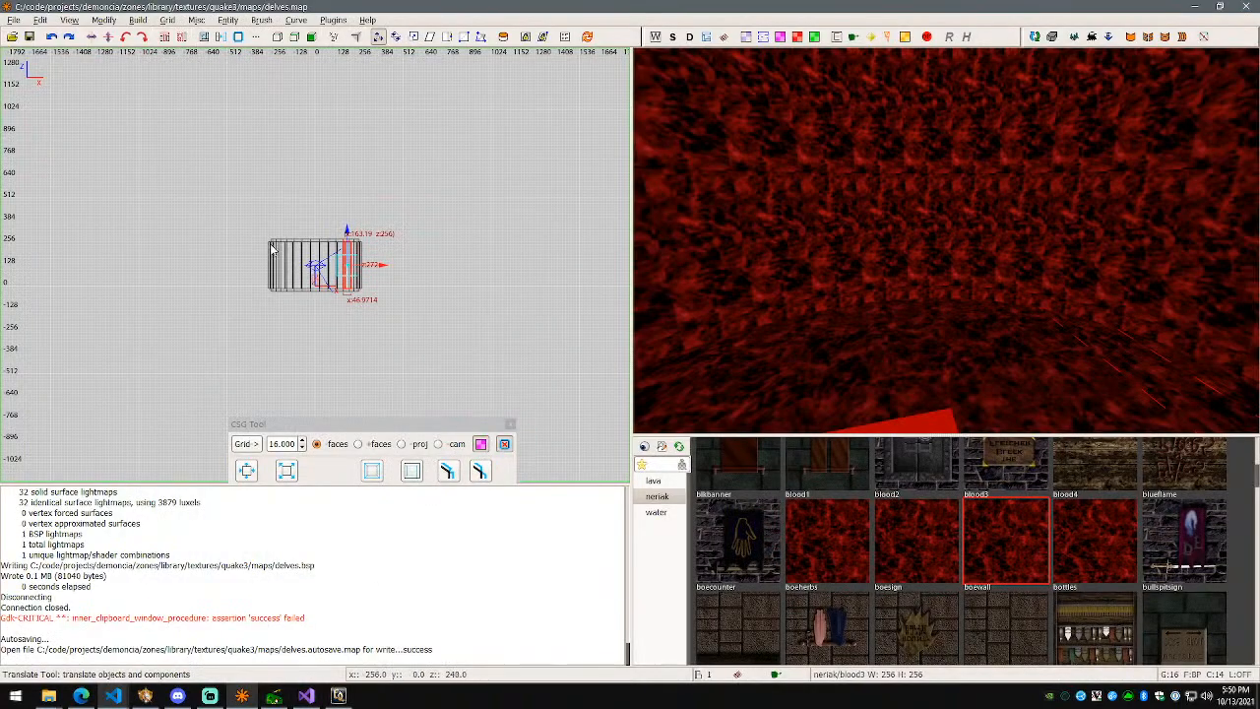
scroll(277, 252, up, 2)
key(ctrl+z)
key(ctrl+z)
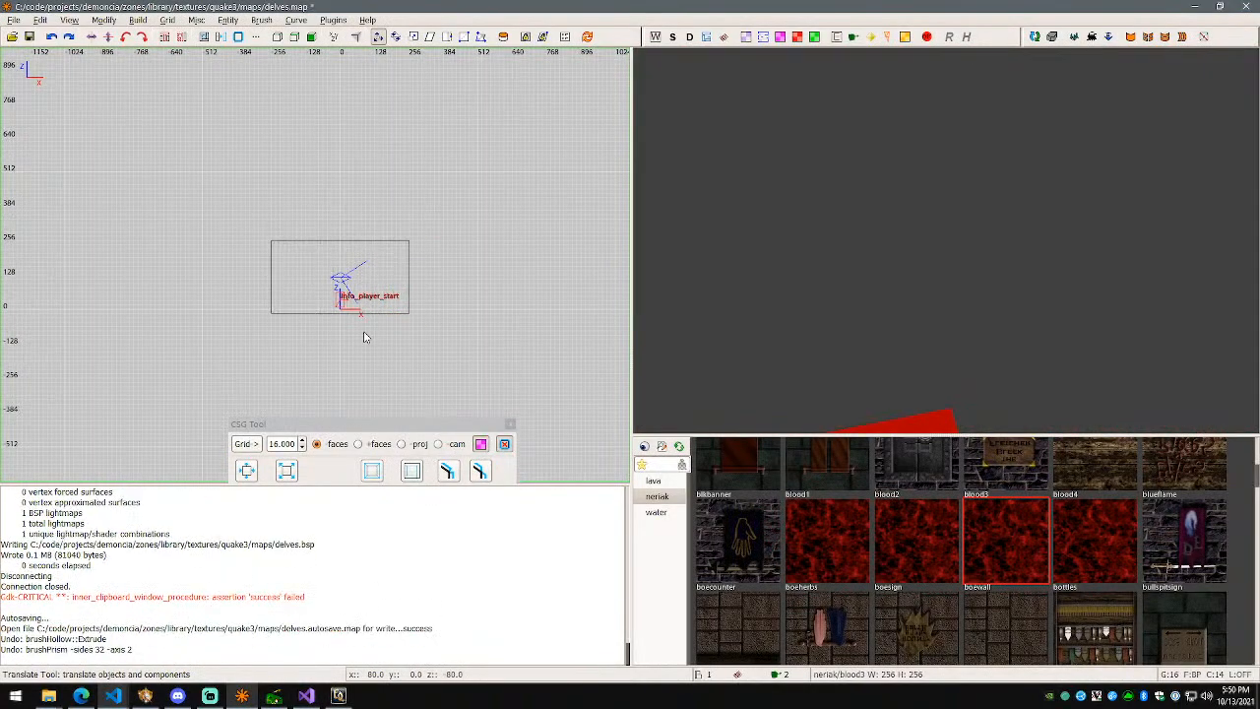
scroll(933, 258, down, 5)
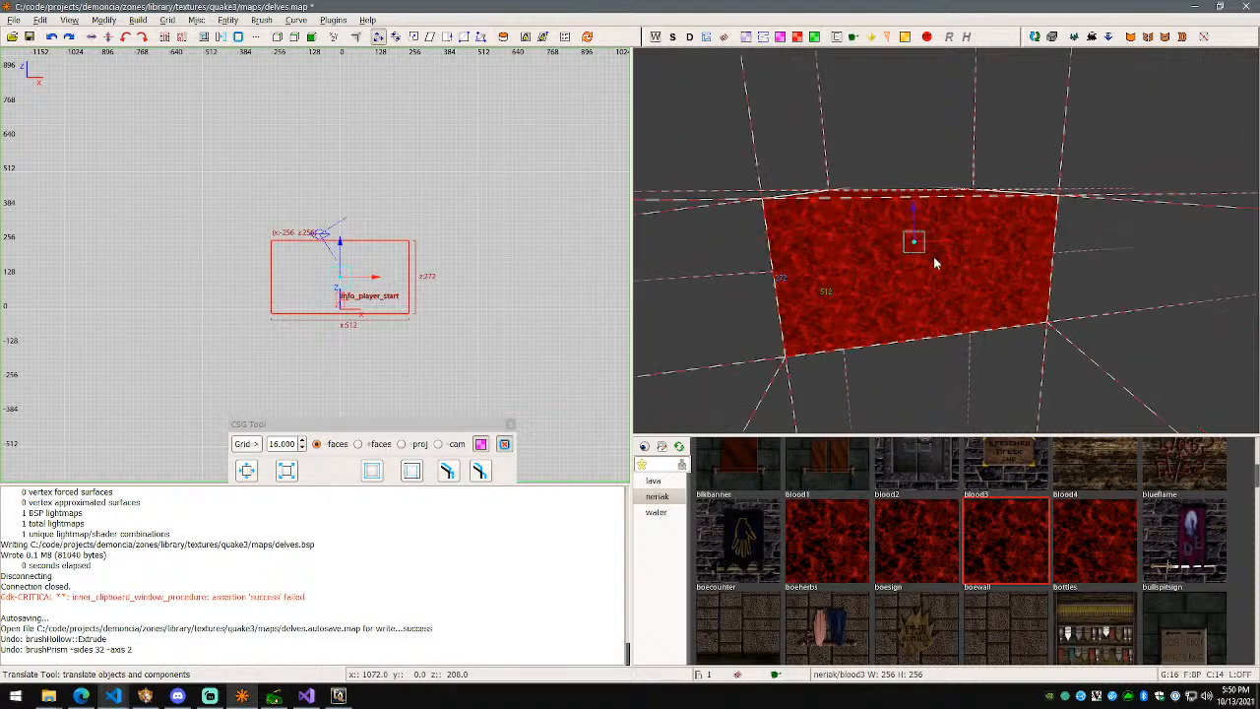
key(ctrl+Tab)
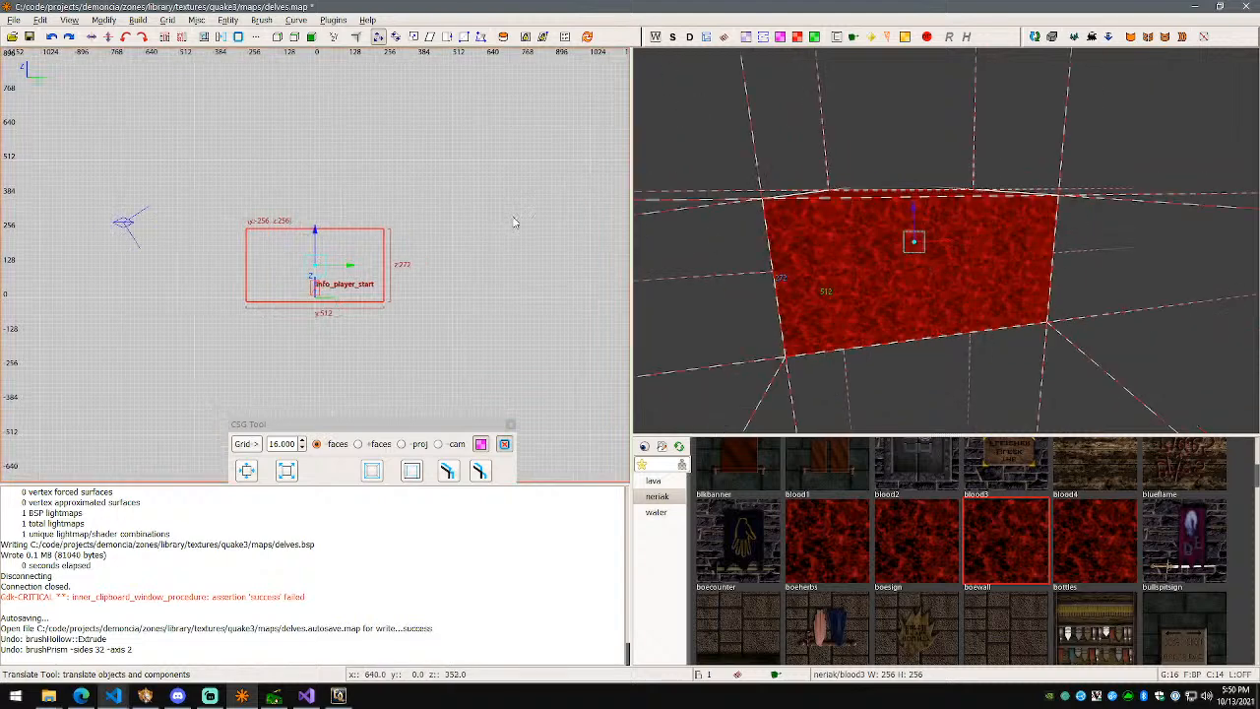
key(ctrl+Tab)
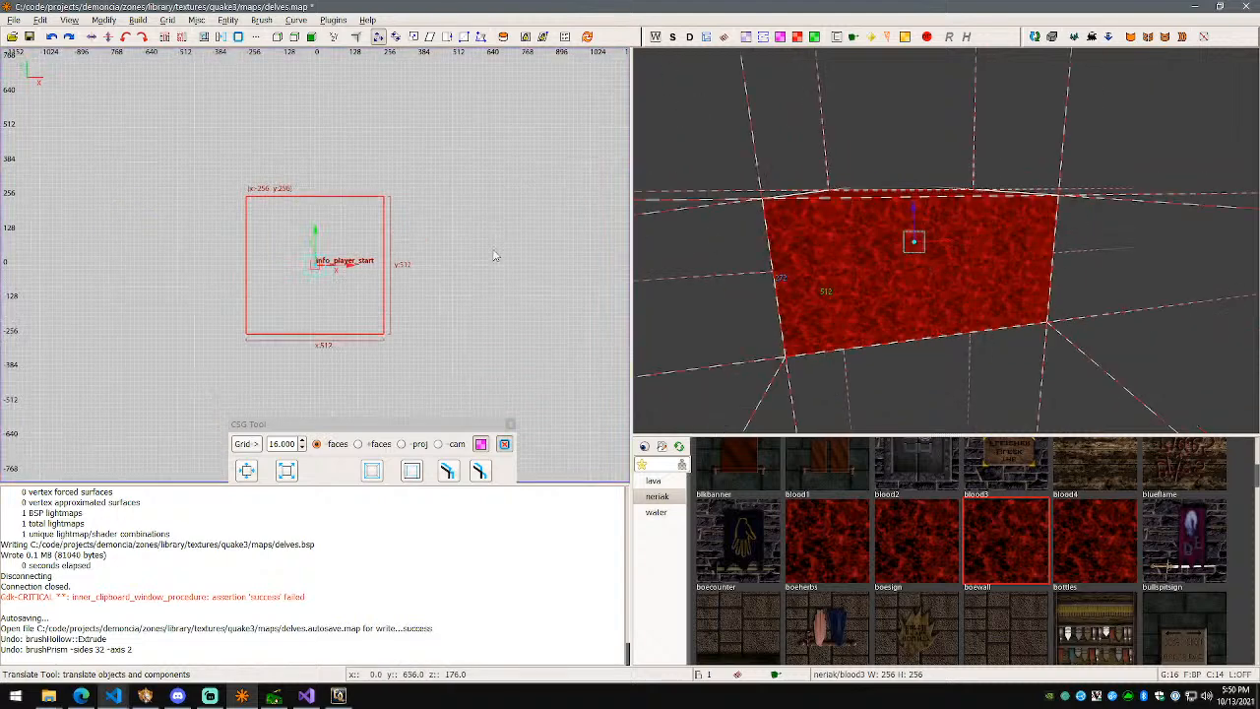
scroll(379, 253, up, 3)
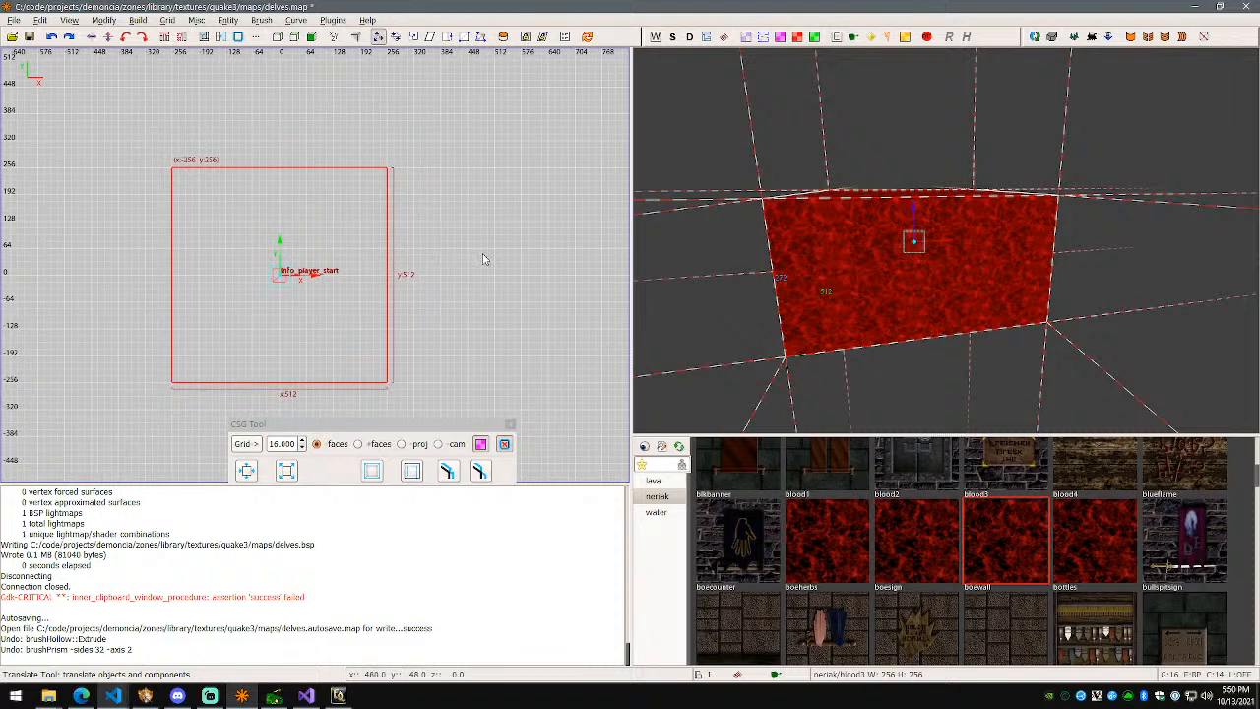
Step: Drag the box's right, left, upper and lower faces outward to about 1024 by 1024 units
key(Escape)
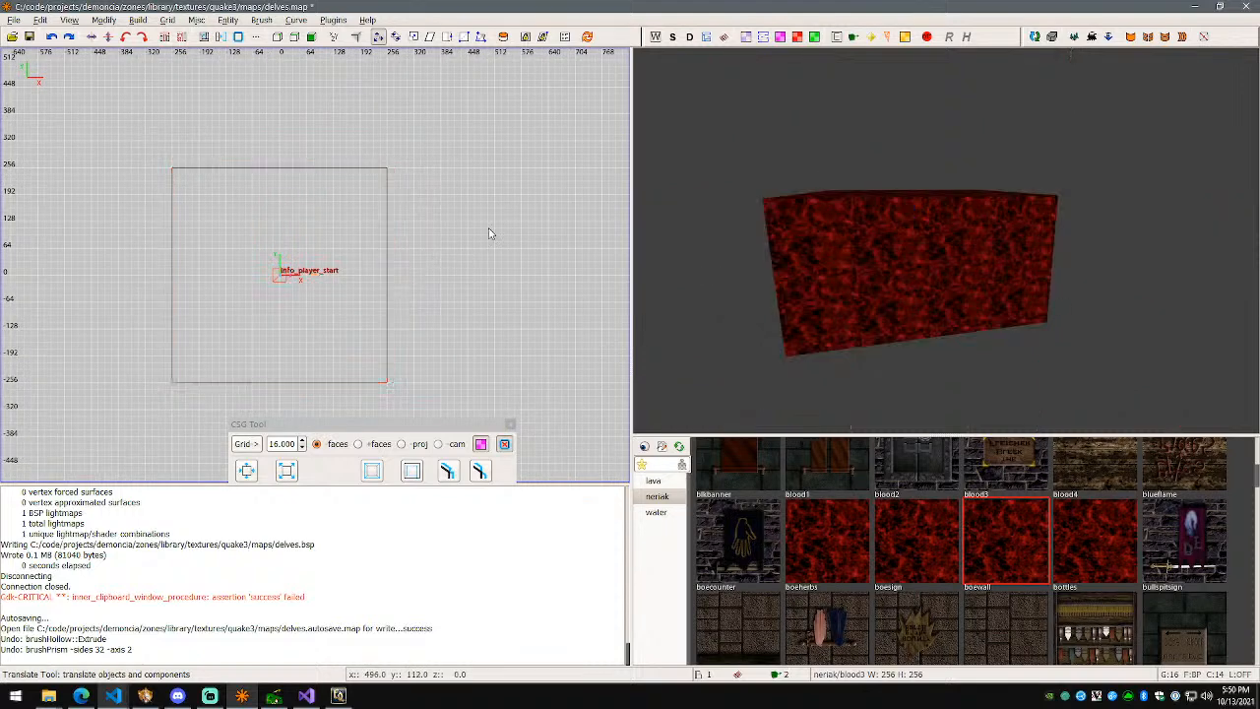
shift+click(342, 266)
key(q)
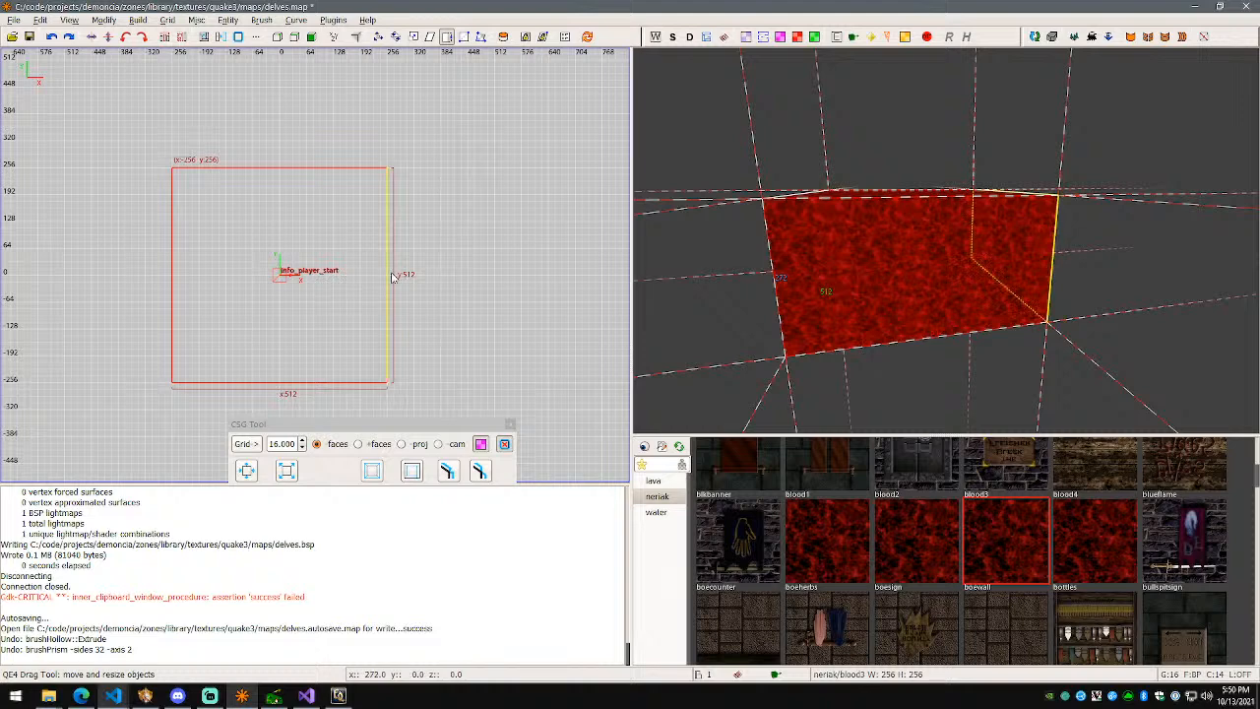
click(431, 37)
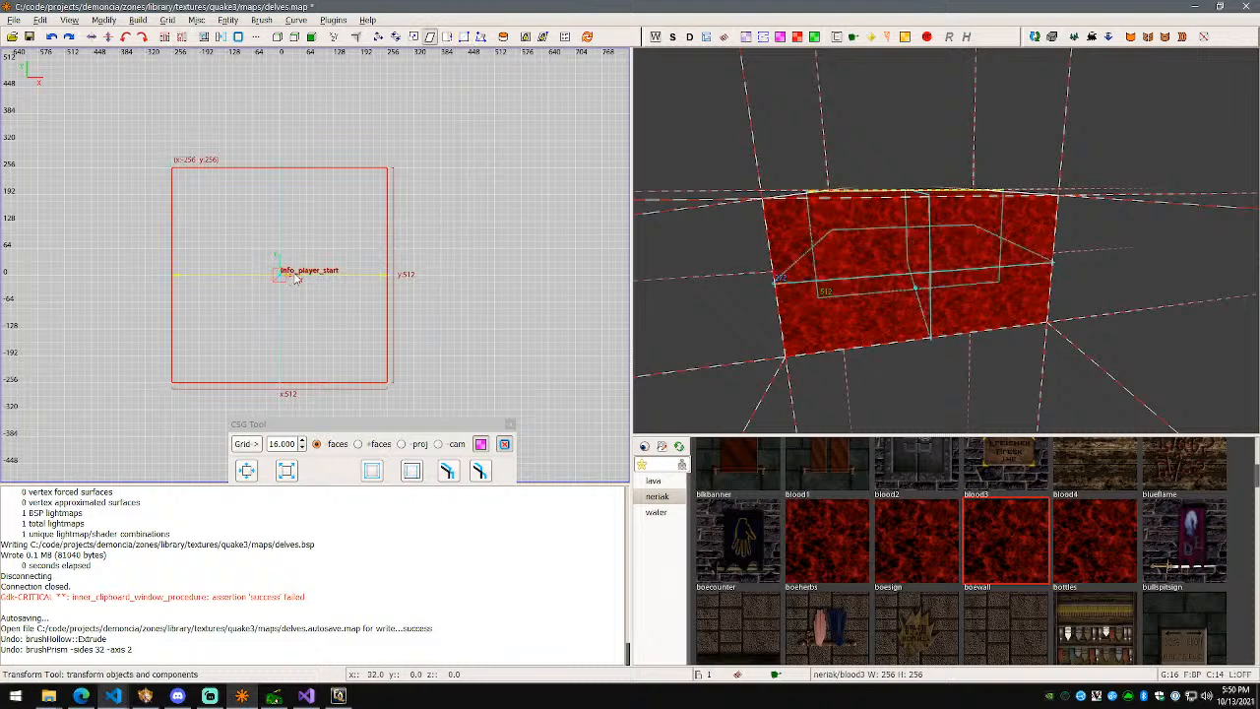
drag(280, 279, 394, 281)
key(ctrl+z)
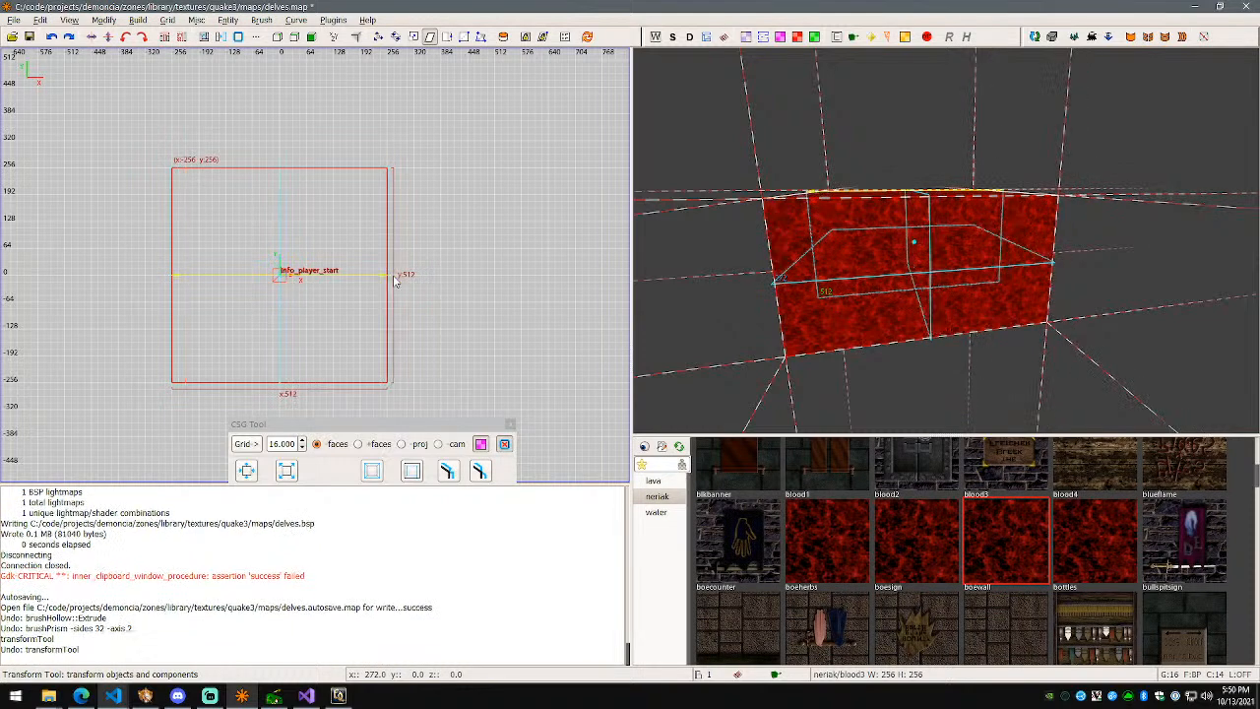
key(q)
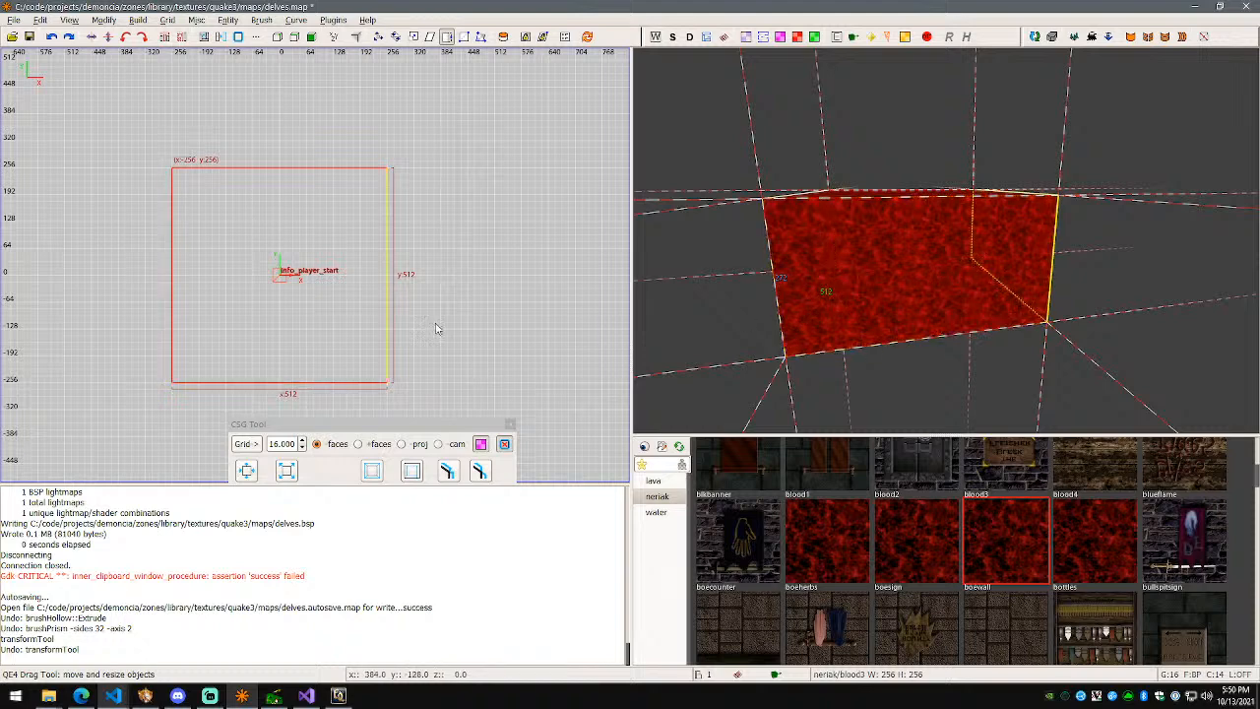
mouse_move(424, 309)
mouse_down()
mouse_move(440, 321)
mouse_move(531, 317)
mouse_up()
drag(136, 279, 33, 280)
drag(357, 167, 354, 58)
drag(161, 395, 164, 500)
scroll(181, 336, down, 1)
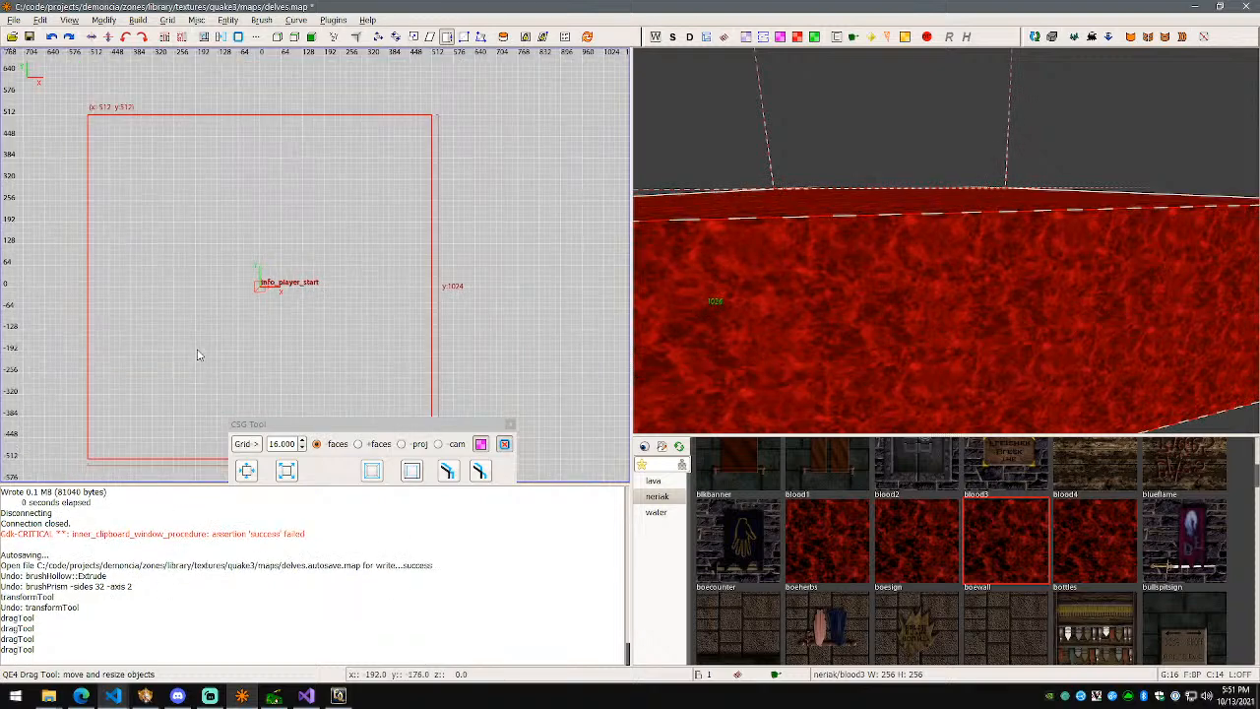
Step: Raise the box's top face in the 3D view so it stands about 400 units tall
key(Escape)
right_click(665, 277)
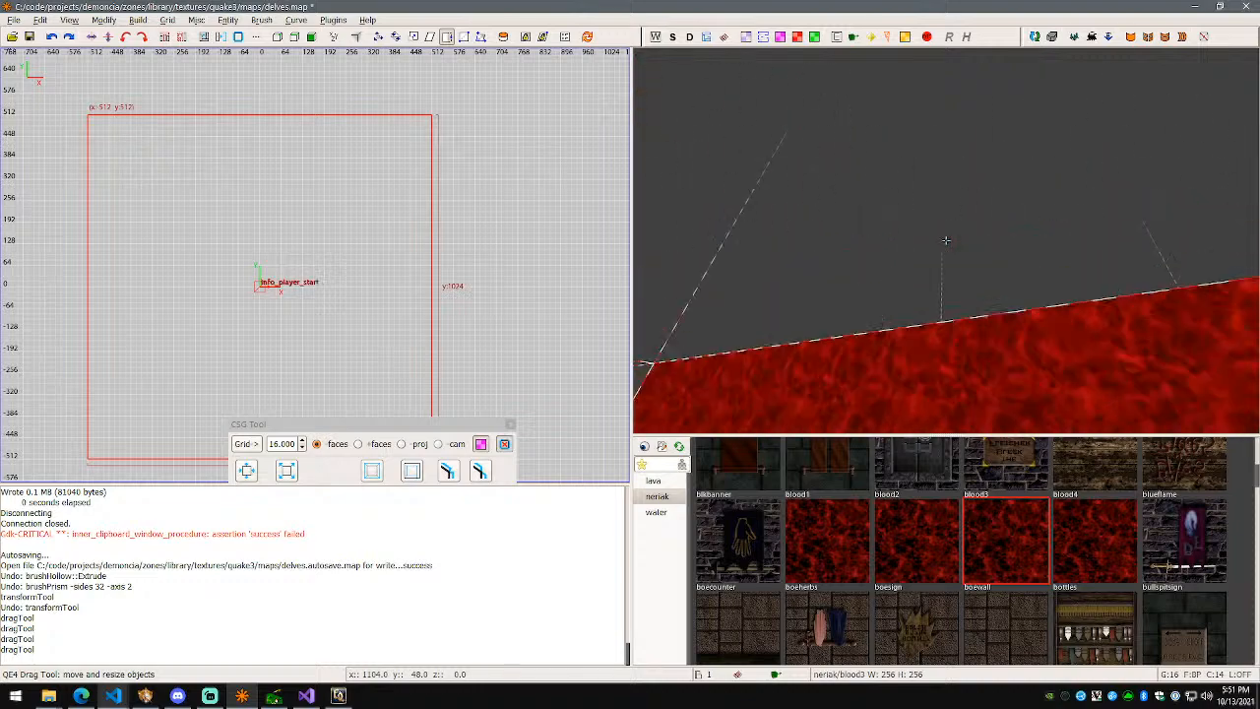
key(s)
right_click(946, 240)
shift+click(955, 197)
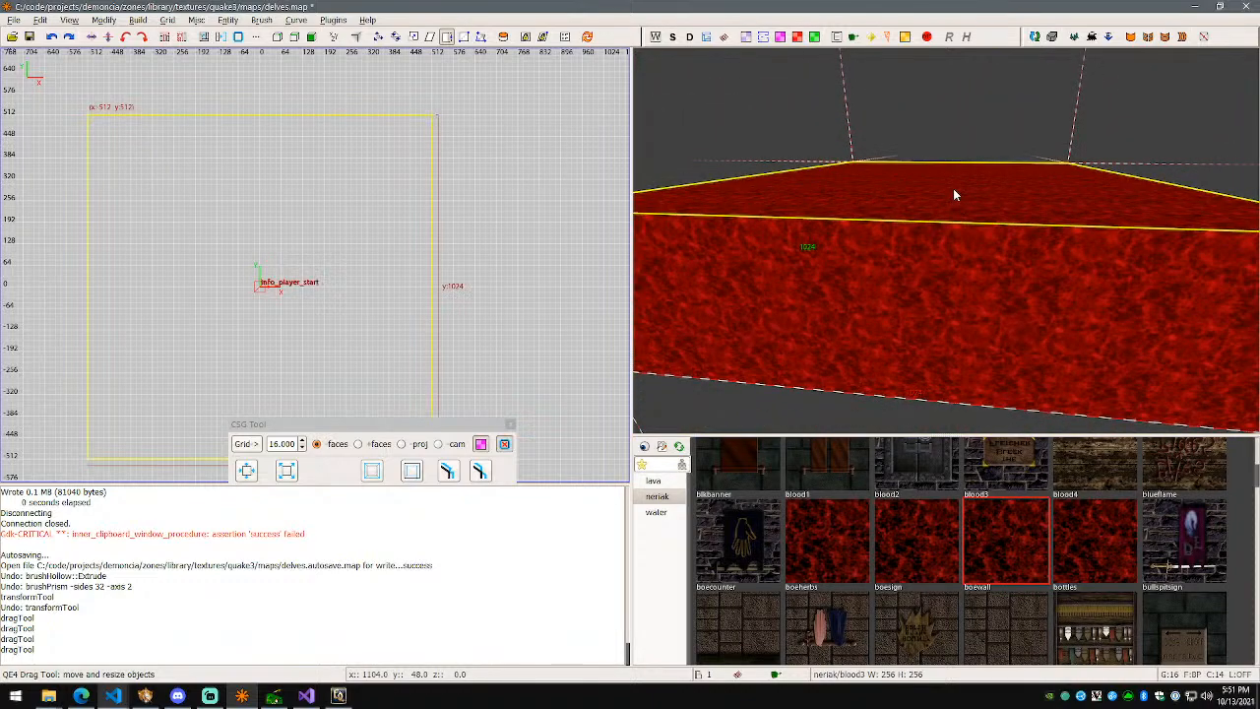
drag(953, 194, 957, 151)
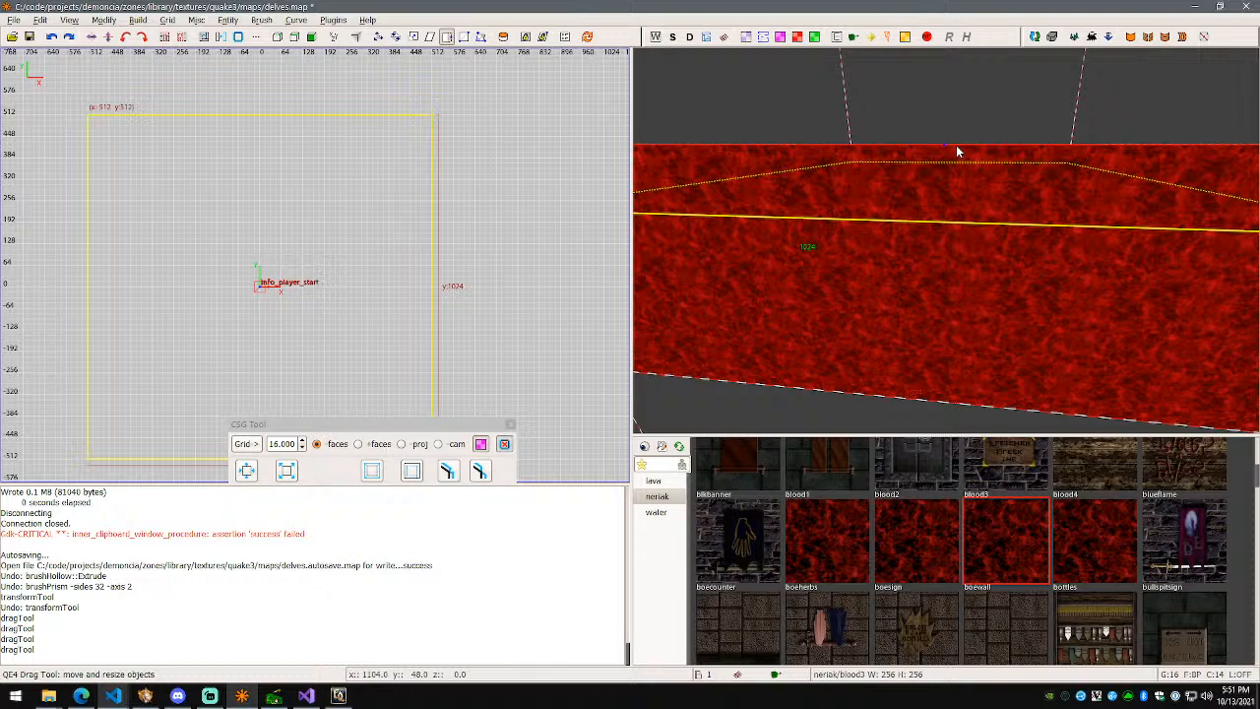
right_click(956, 151)
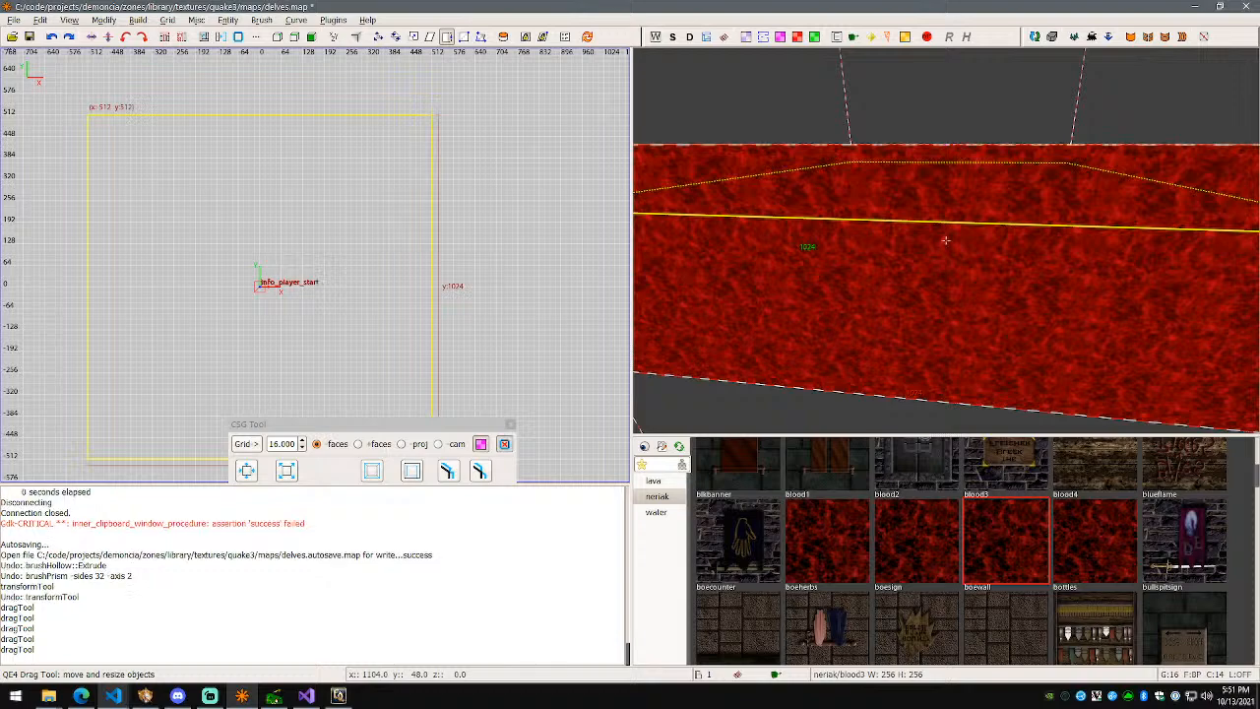
right_click(957, 151)
key(ctrl+Tab)
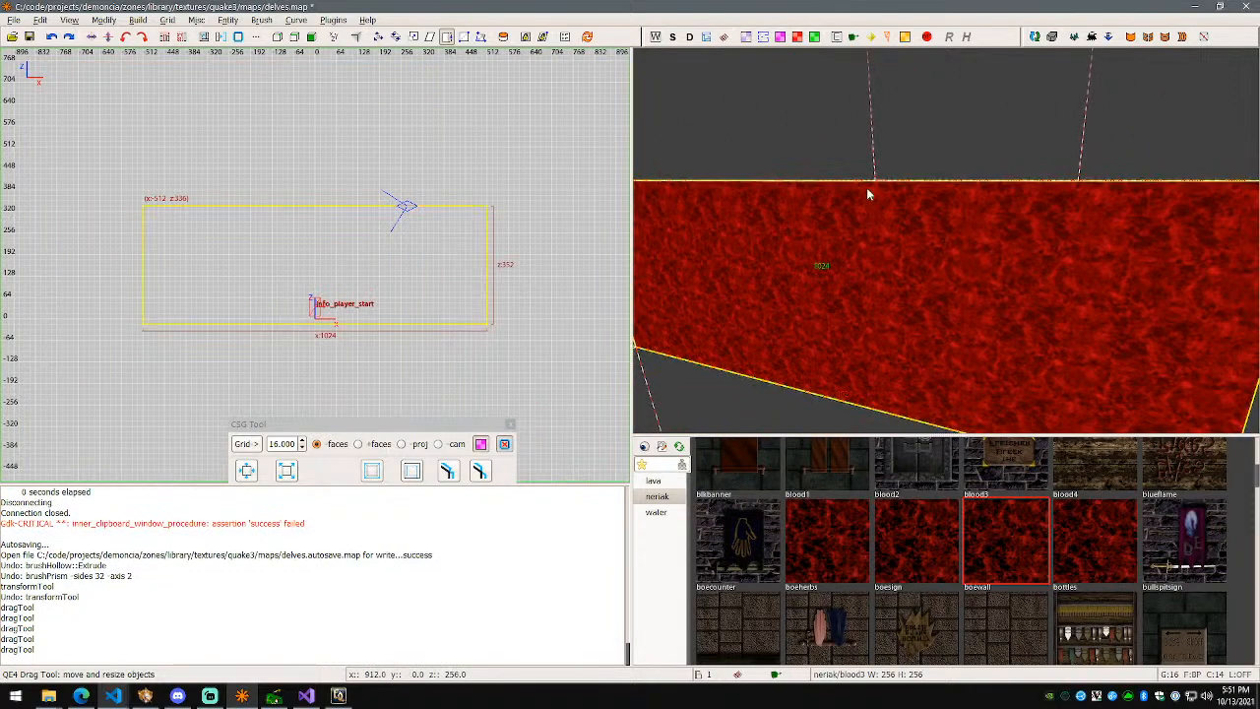
right_click(940, 215)
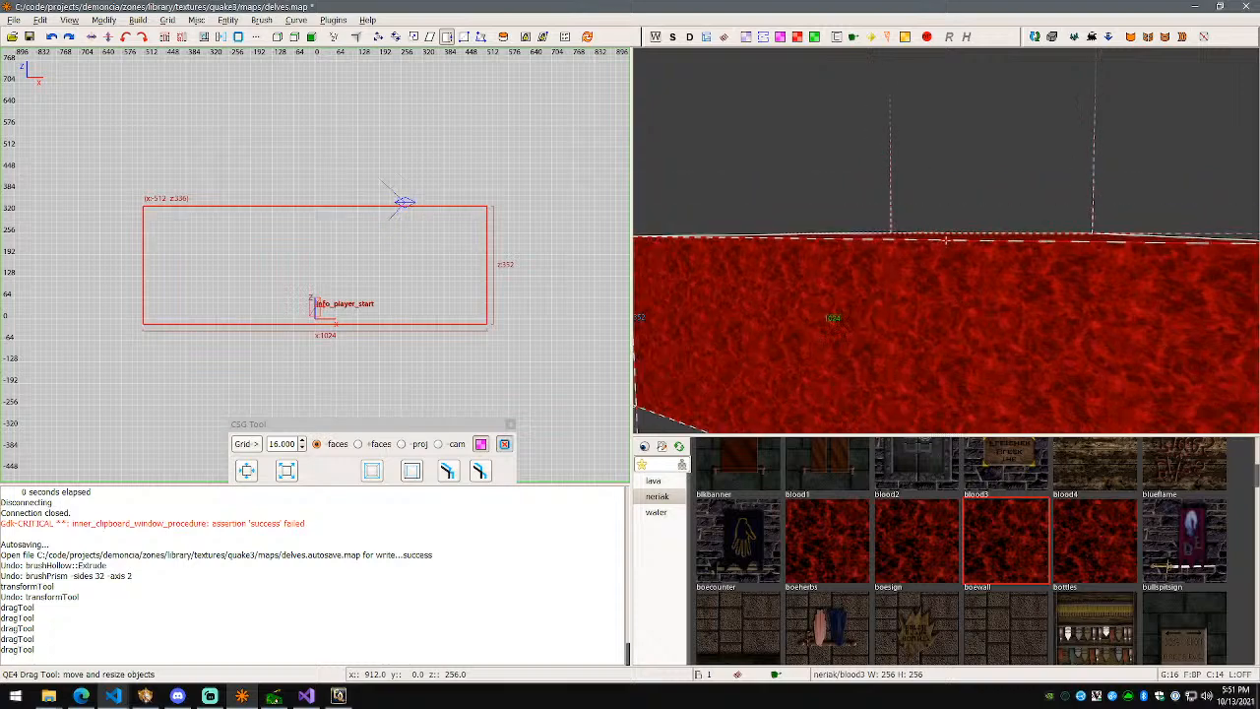
right_click(940, 216)
mouse_move(940, 197)
mouse_down()
mouse_move(946, 159)
mouse_move(941, 240)
mouse_move(952, 184)
mouse_up()
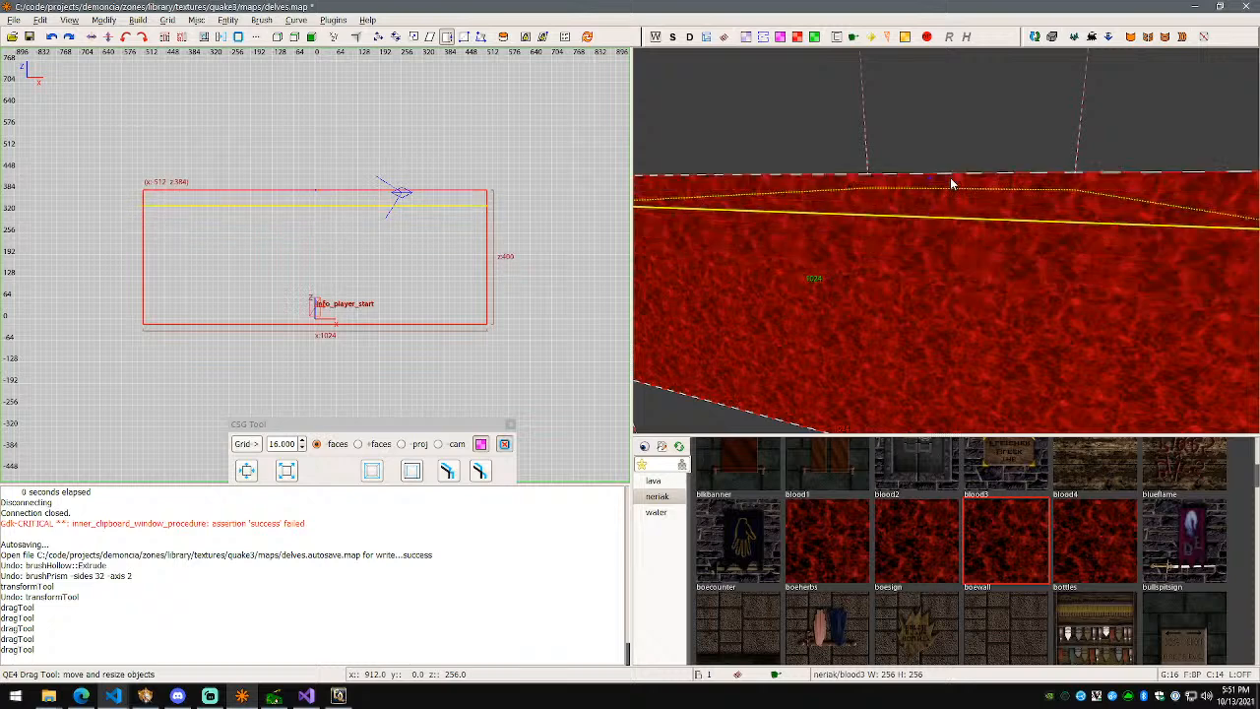
Step: Fly the camera to face the red wall and save delves.map
right_click(948, 238)
key(w)
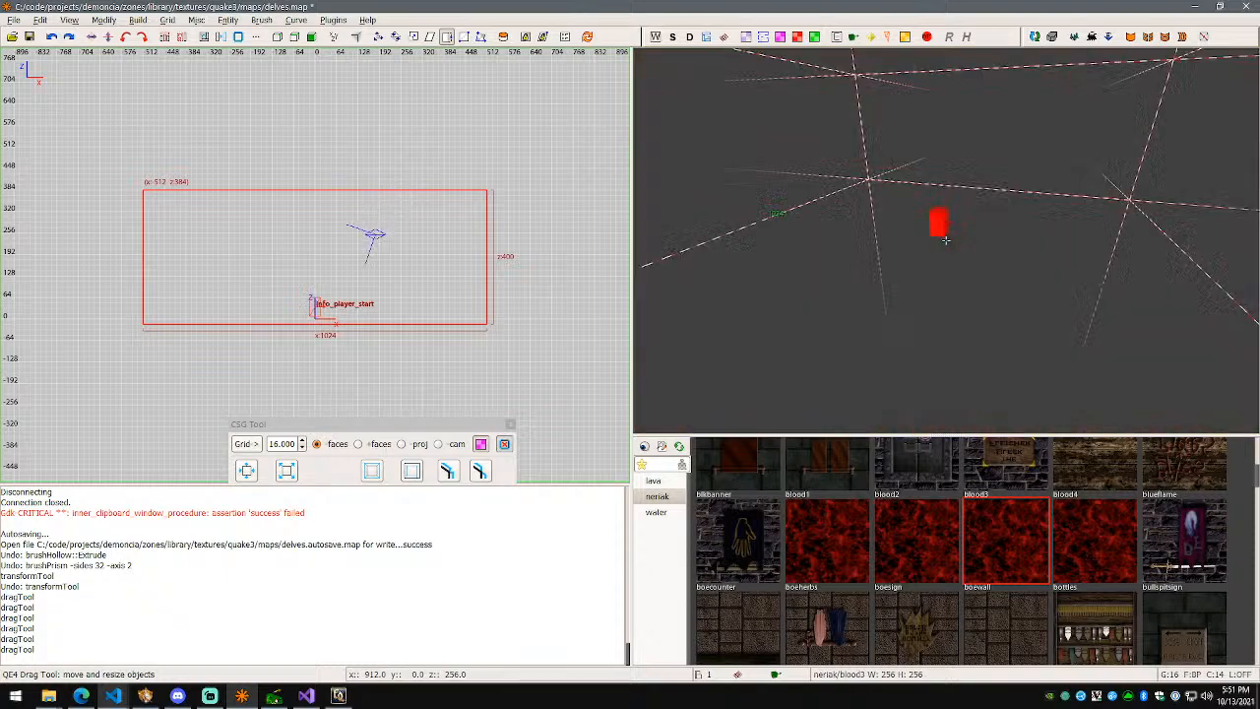
key(w)
key(a)
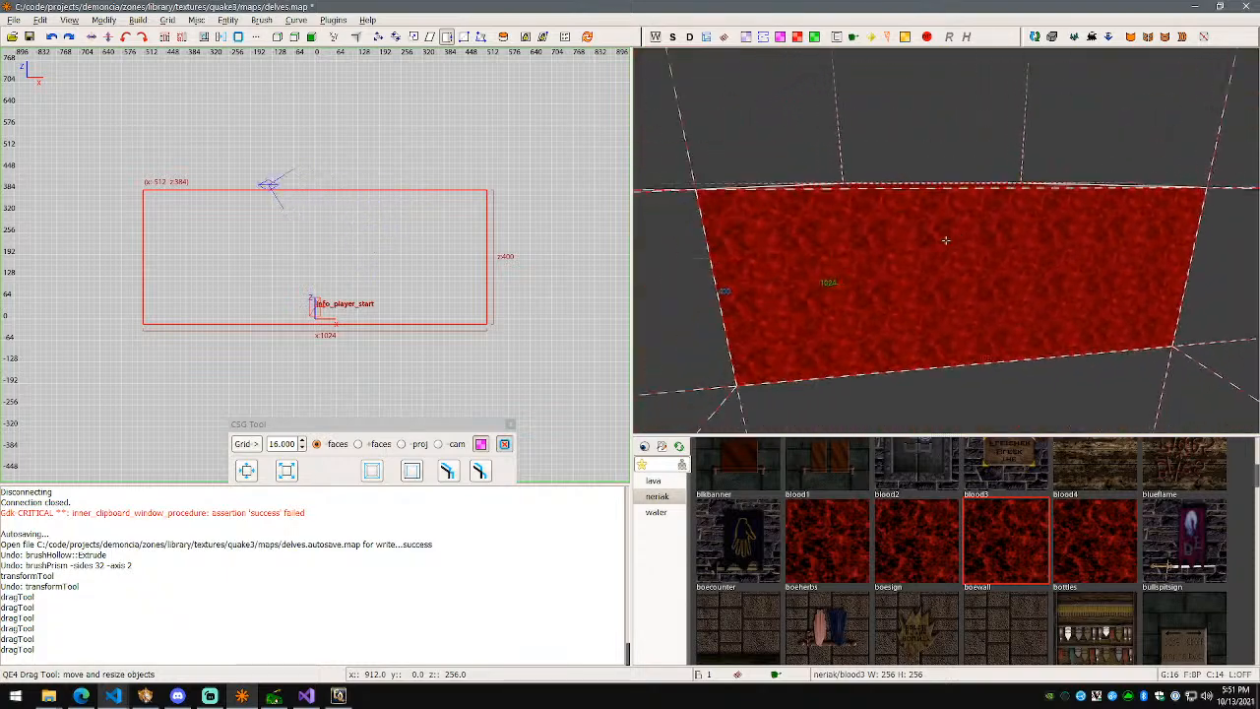
key(ctrl+s)
Step: In face-selection mode, select the box's front and left side faces
right_click(946, 240)
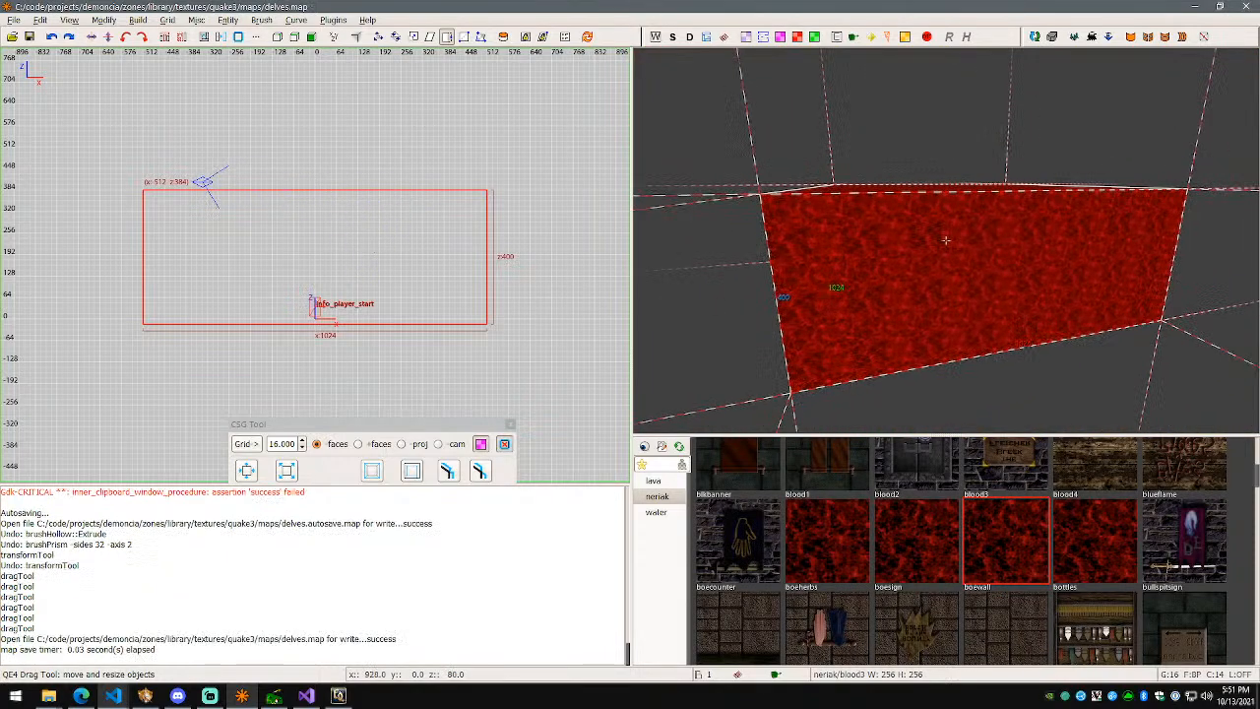
key(w)
key(s)
right_click(946, 240)
key(f)
shift+click(968, 266)
right_click(963, 301)
key(a)
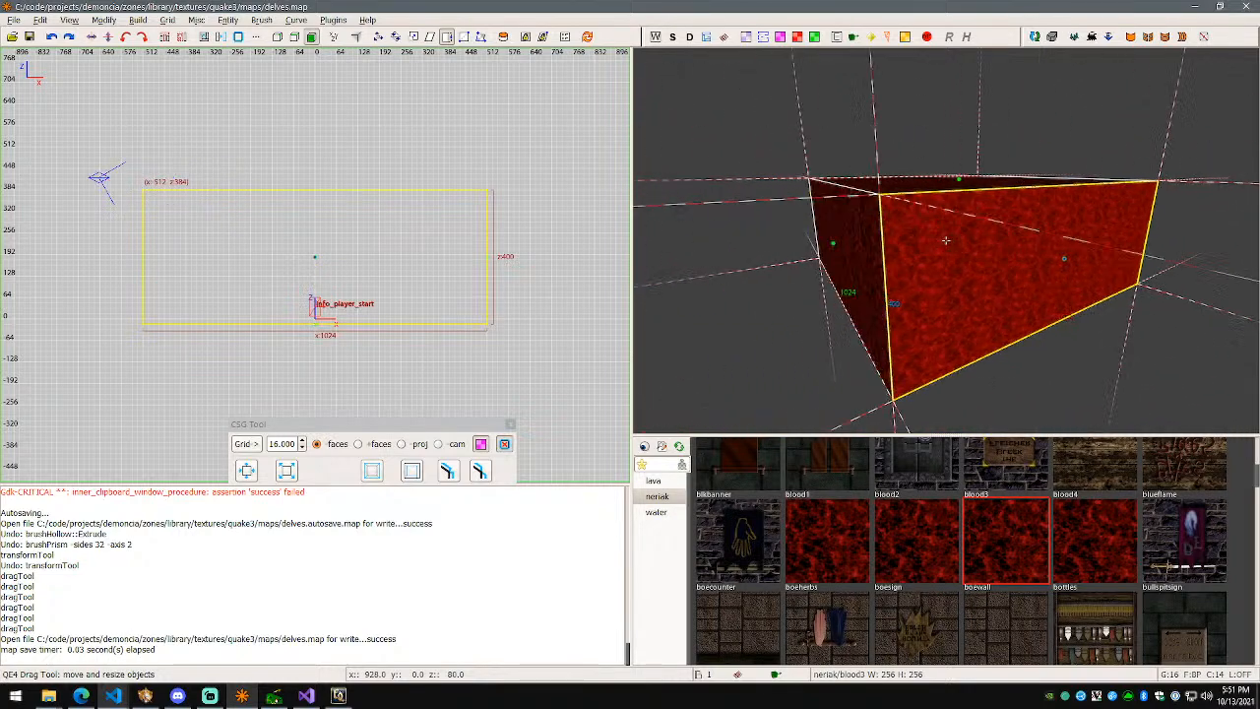
key(w)
right_click(946, 240)
shift+click(946, 240)
Step: Circle the camera around the box, clear the face selection, and bring up the Brush menu
right_click(946, 240)
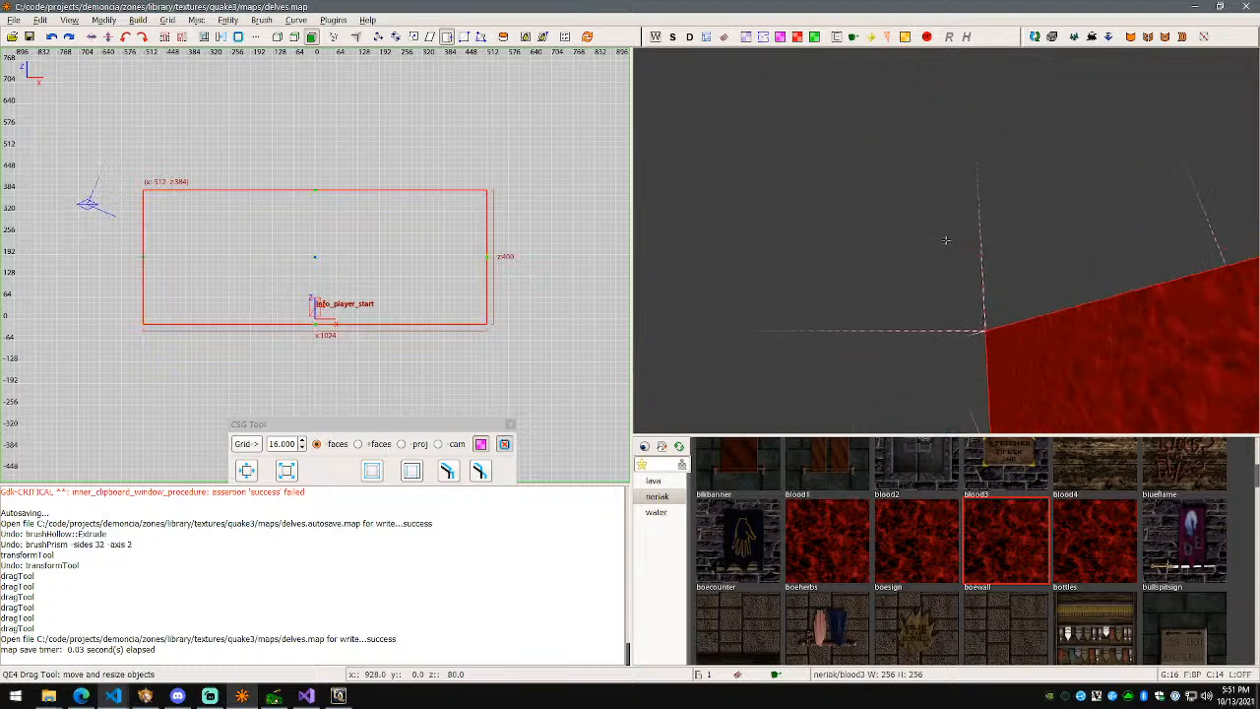
key(s)
key(w)
key(a)
key(s)
key(d)
right_click(946, 240)
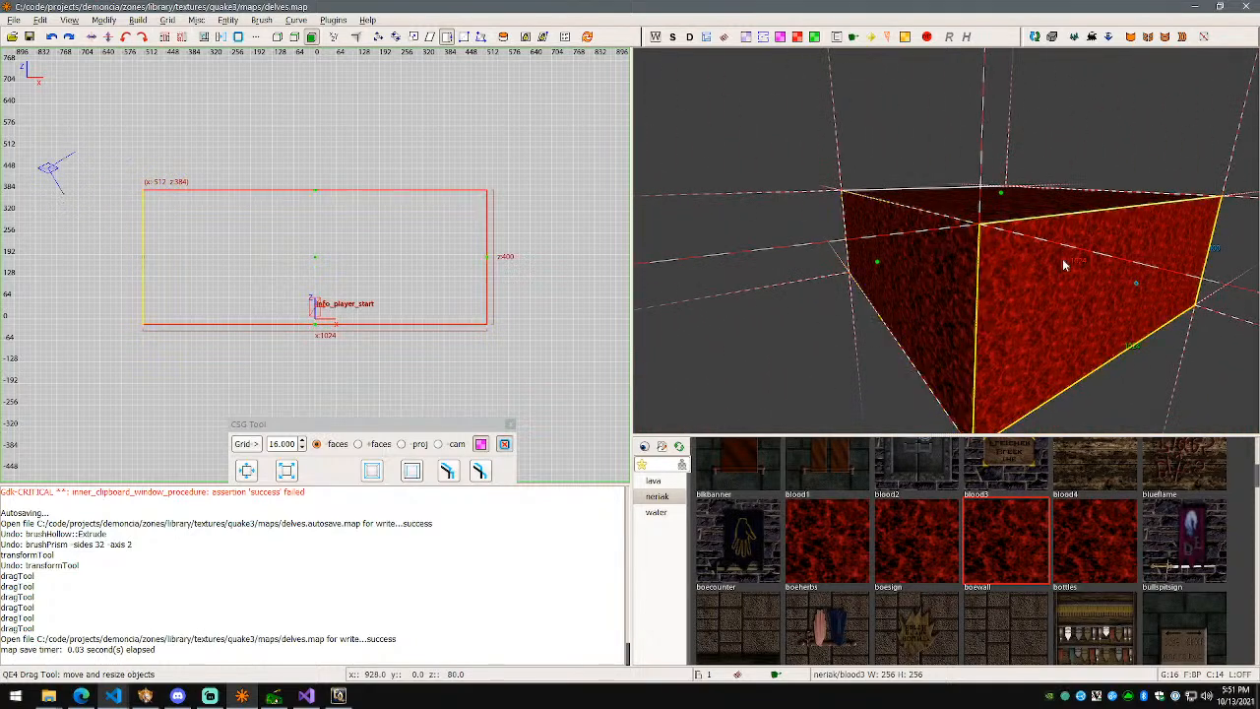
key(Escape)
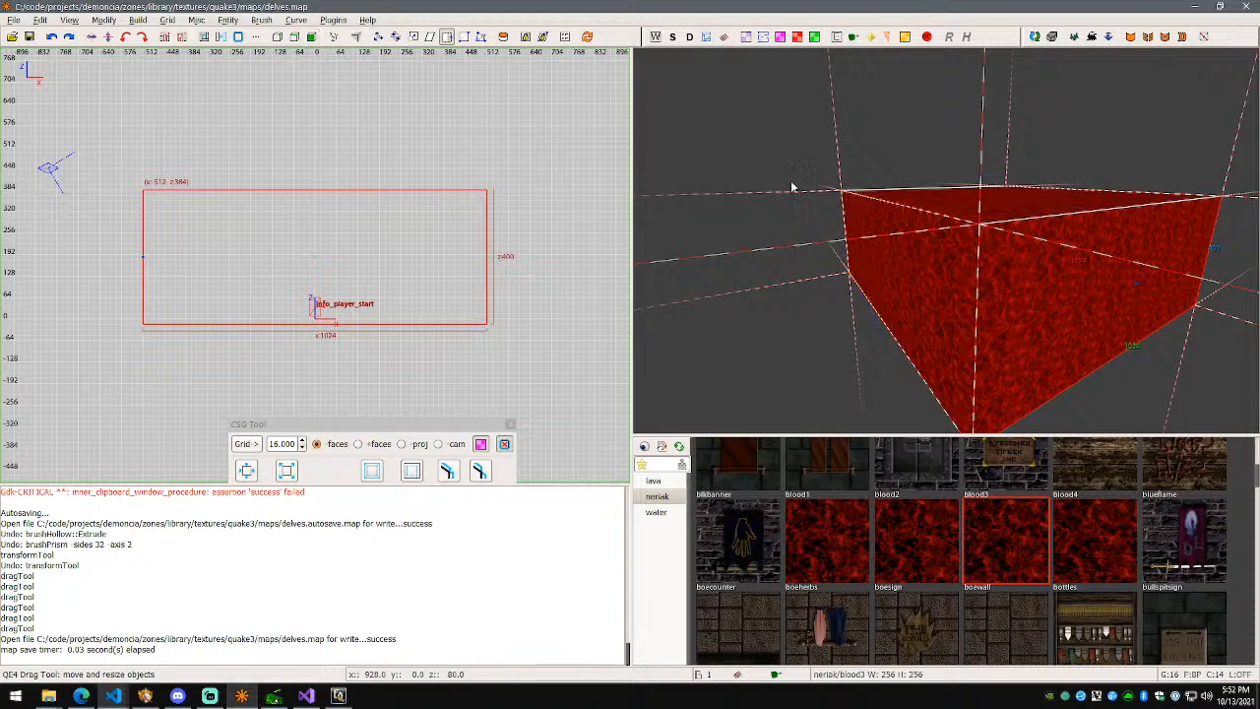
click(261, 20)
Step: Convert the blood3 box into a 32-sided prism
click(288, 45)
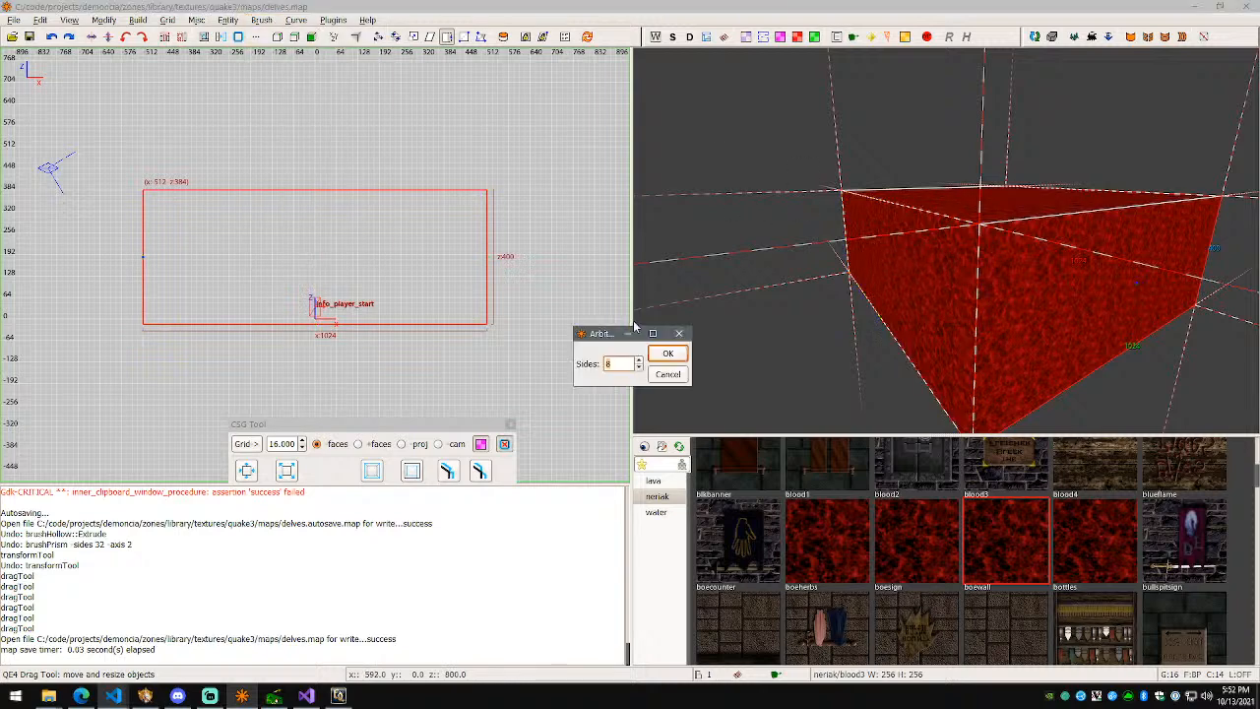
key(Return)
key(ctrl+z)
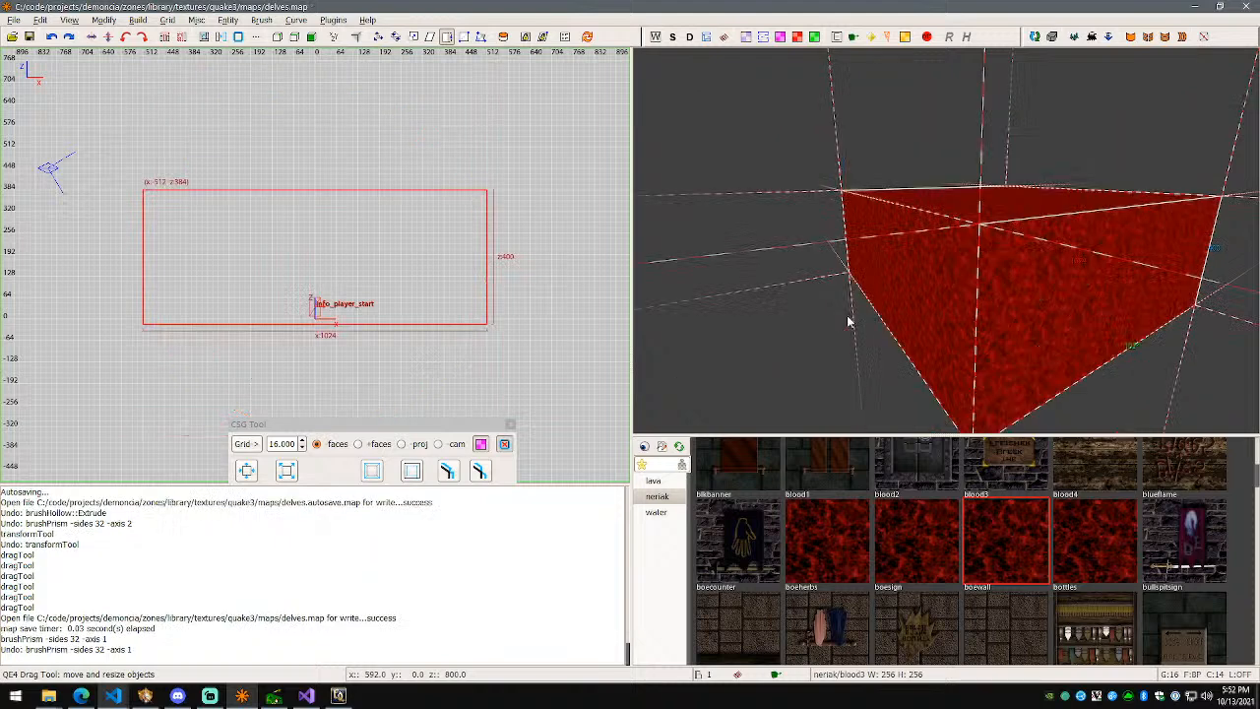
key(ctrl+Tab)
key(ctrl+Tab)
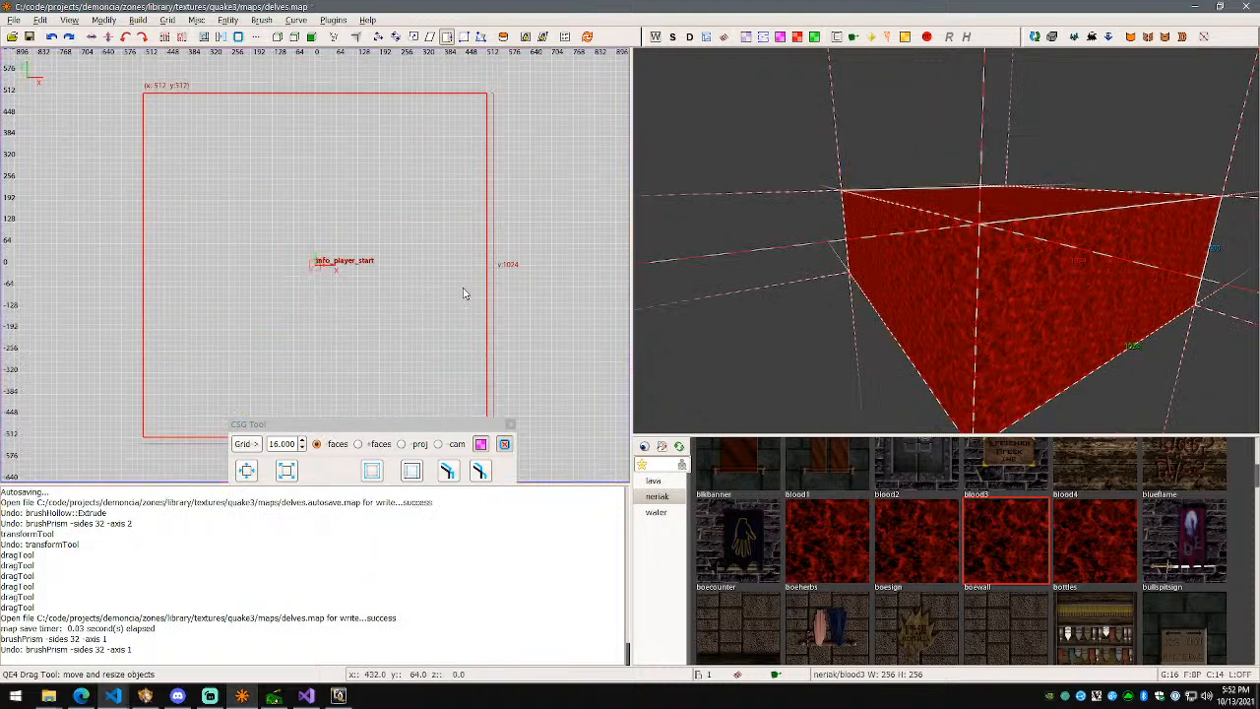
click(261, 20)
click(345, 73)
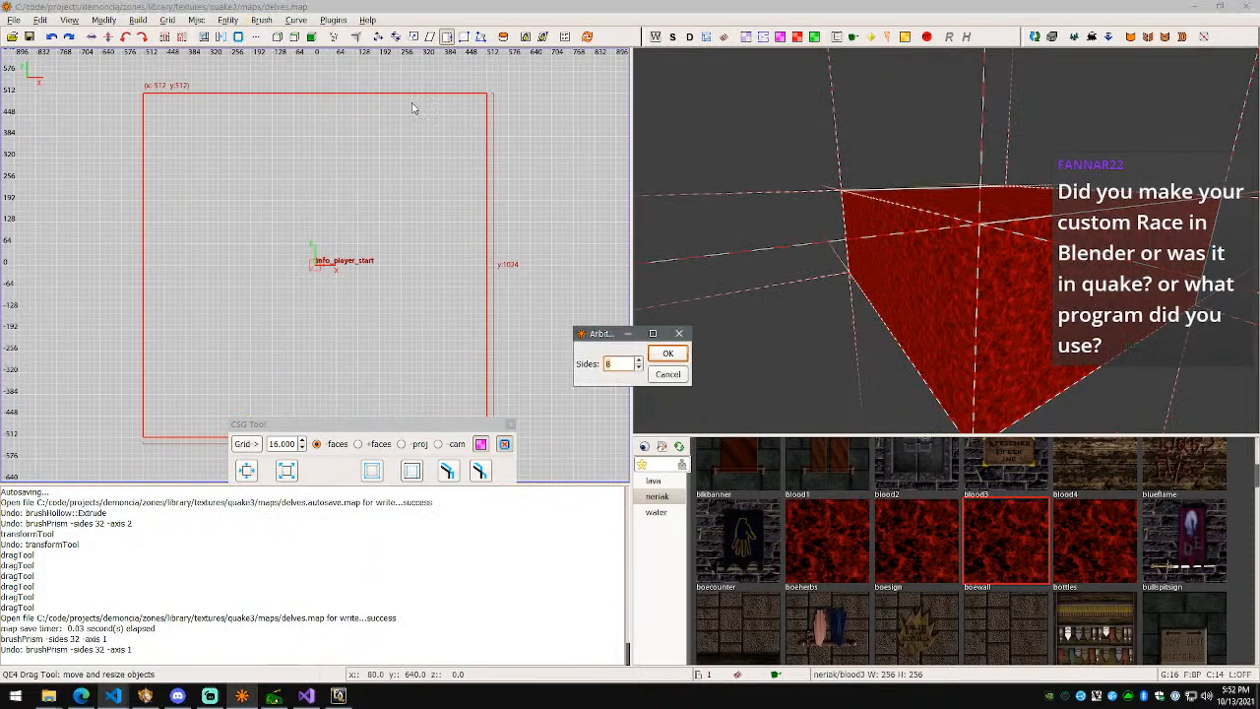
click(656, 356)
Step: Fly through and around the new prism to check it, then save the map
right_click(656, 357)
key(w)
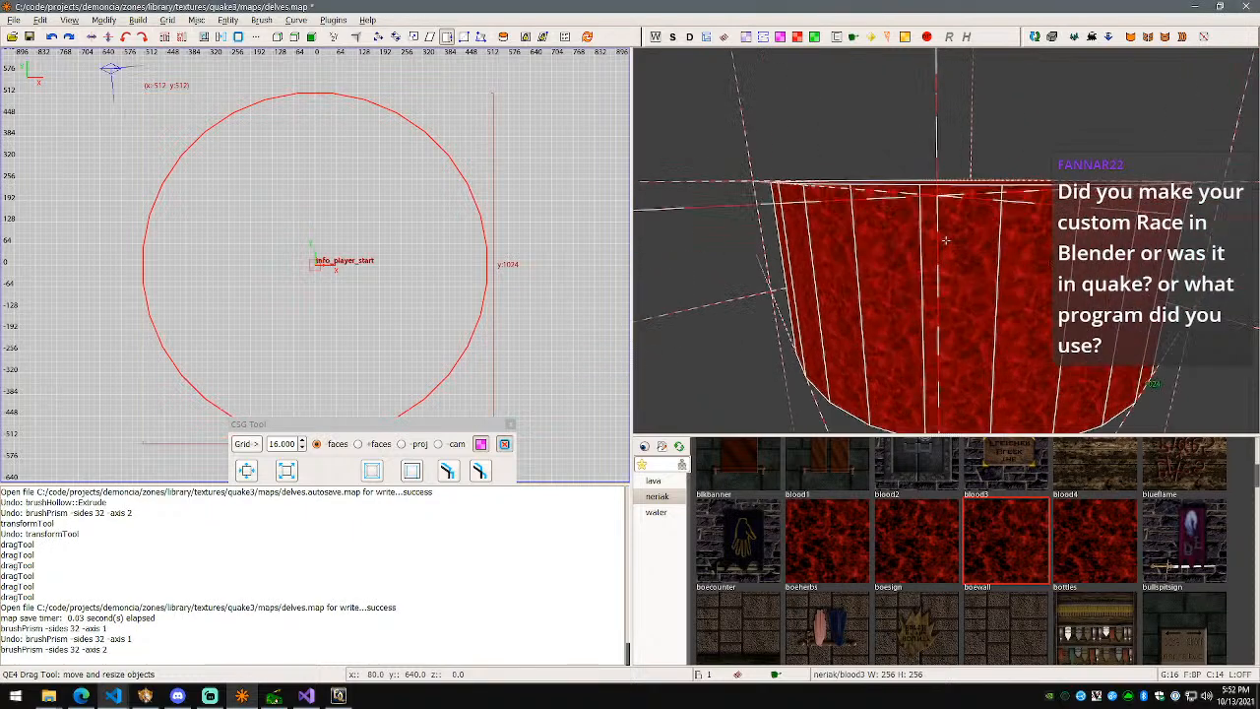
key(s)
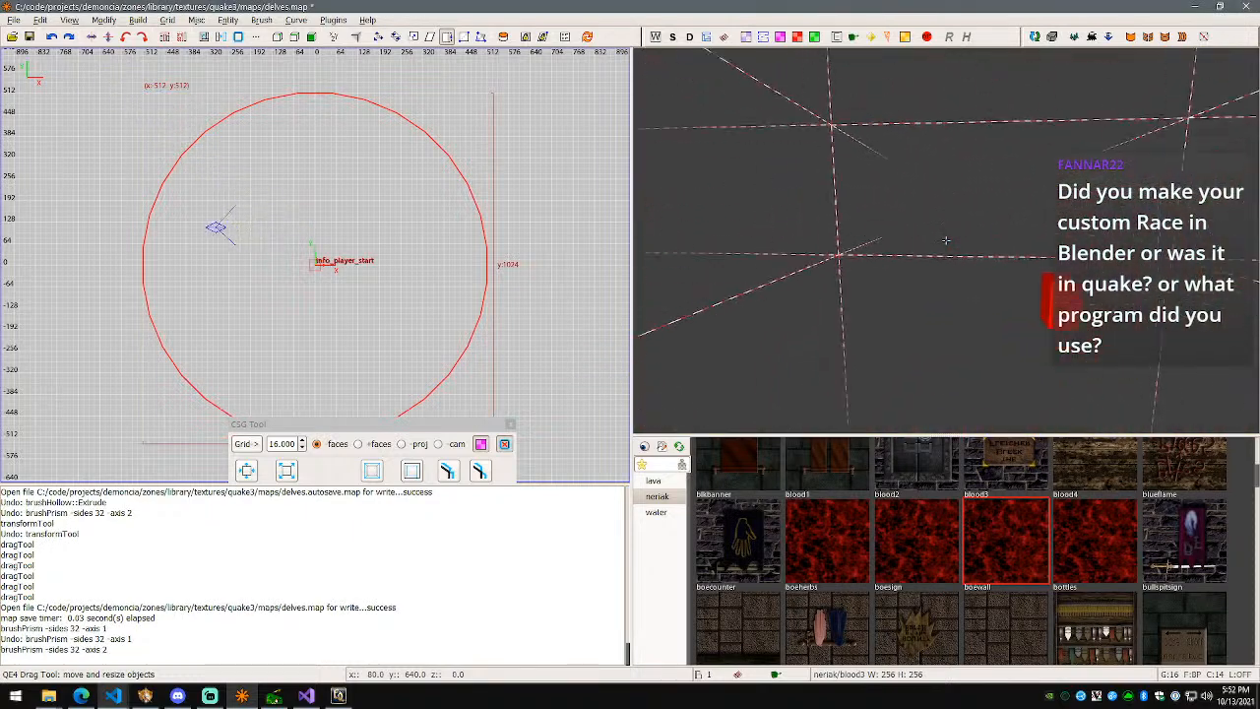
key(s)
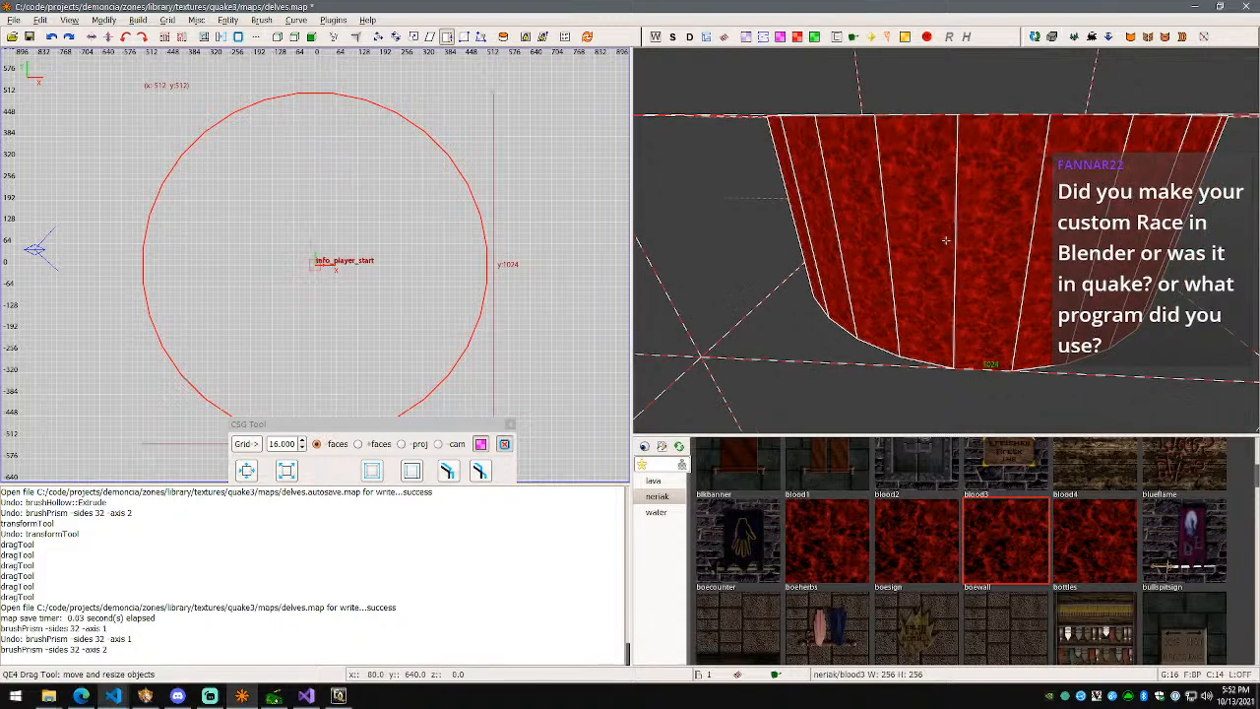
key(ctrl+s)
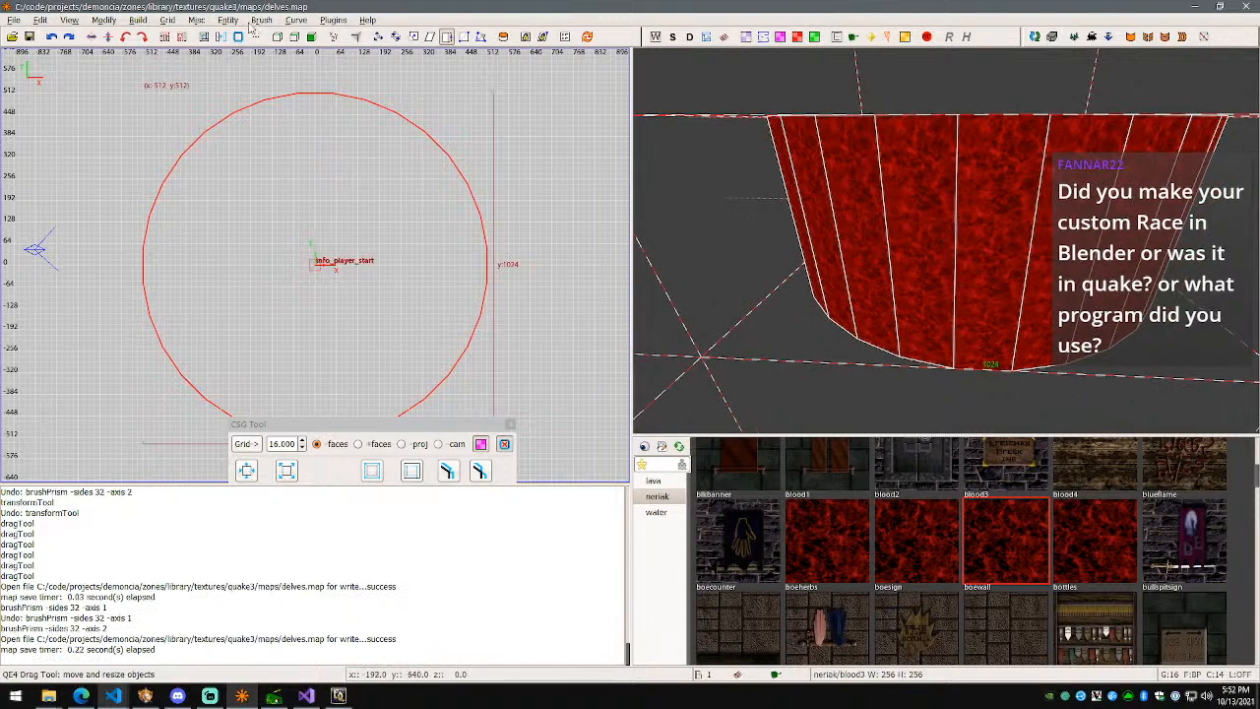
Step: Hollow the prism into a walled room, fly inside toward the player start, and save
click(448, 472)
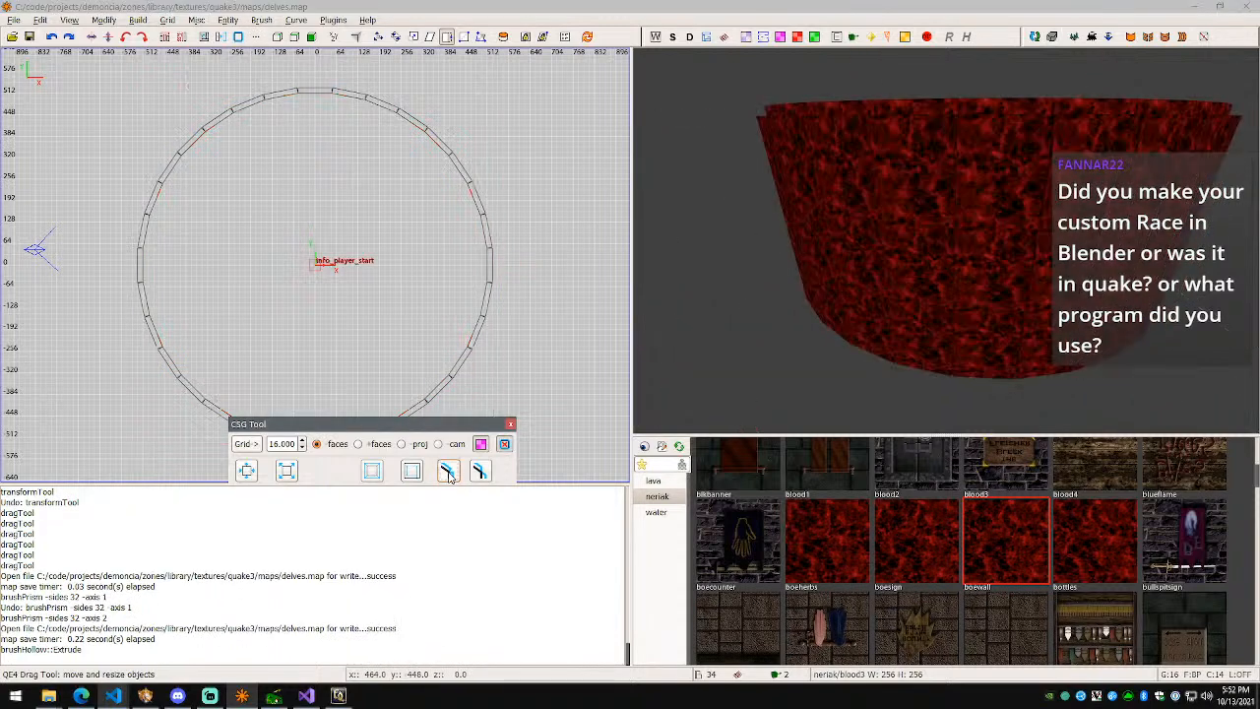
right_click(734, 311)
key(w)
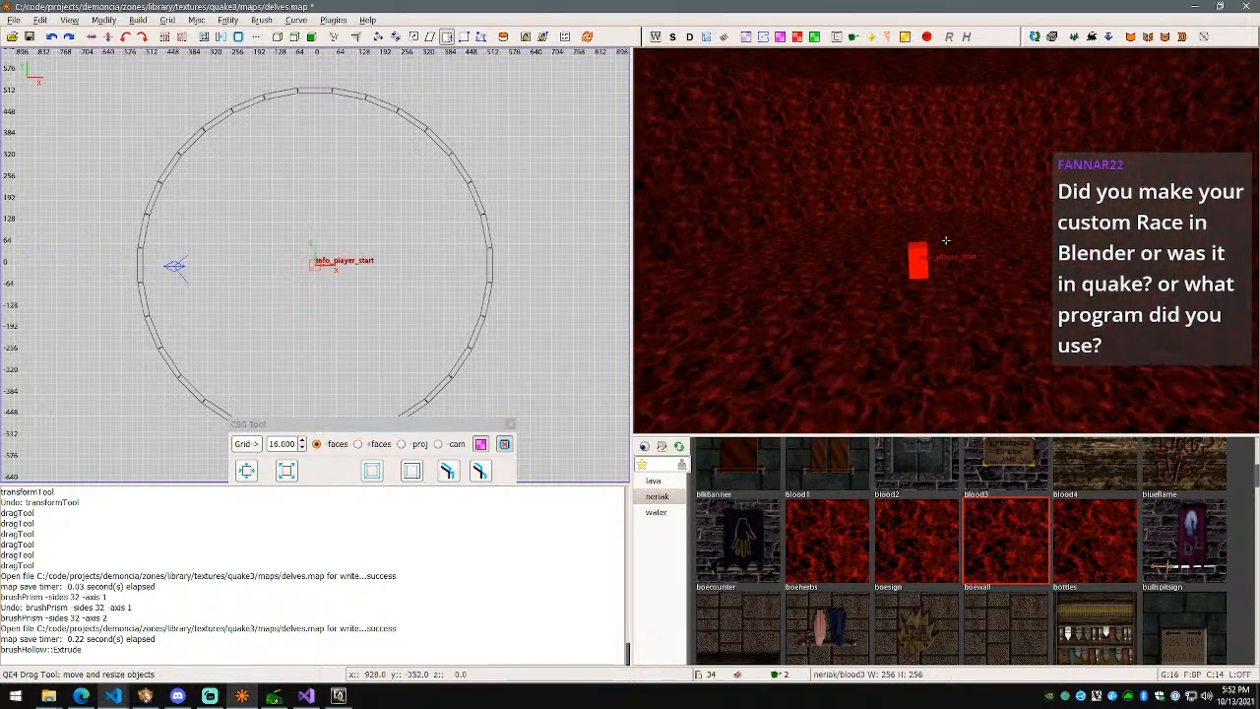
key(w)
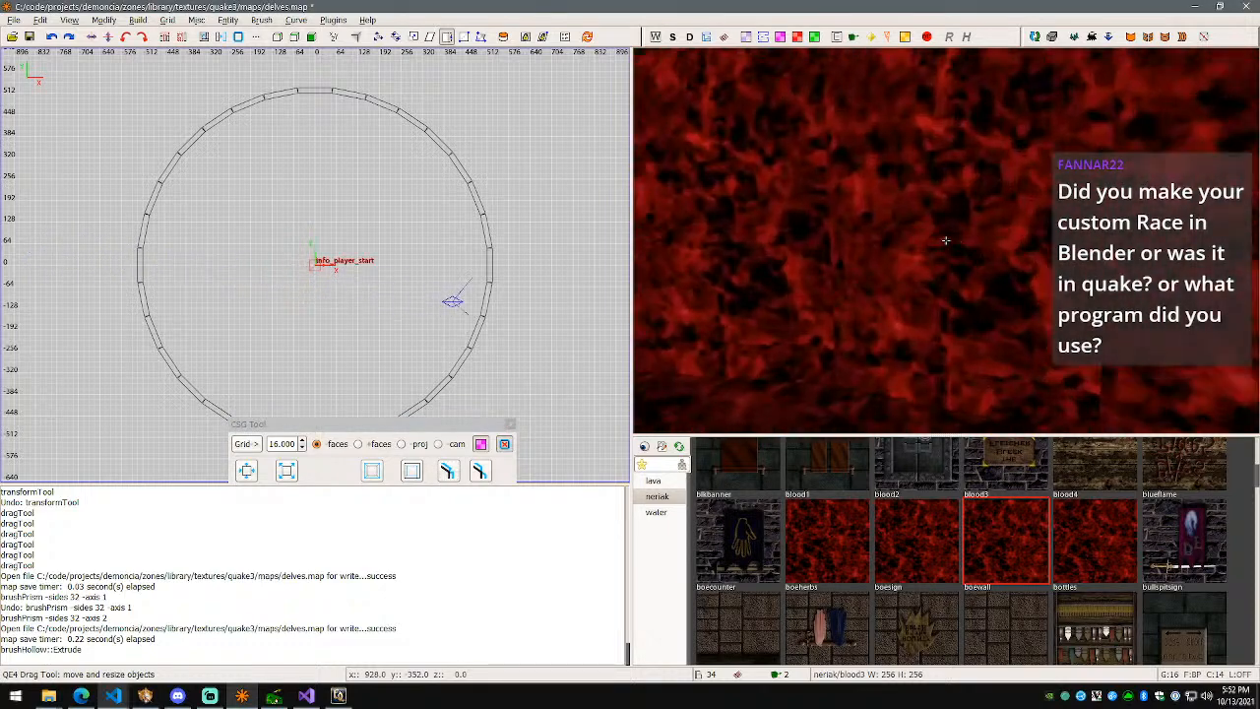
key(w)
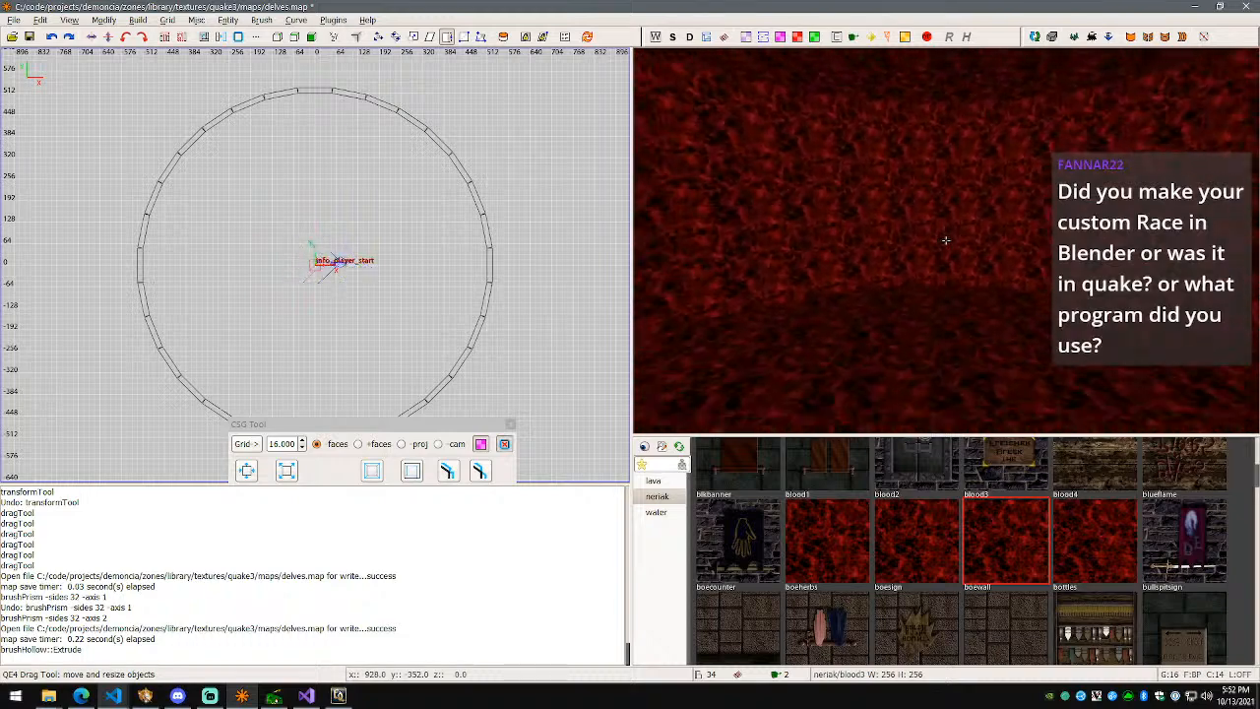
key(s)
right_click(945, 240)
key(ctrl+s)
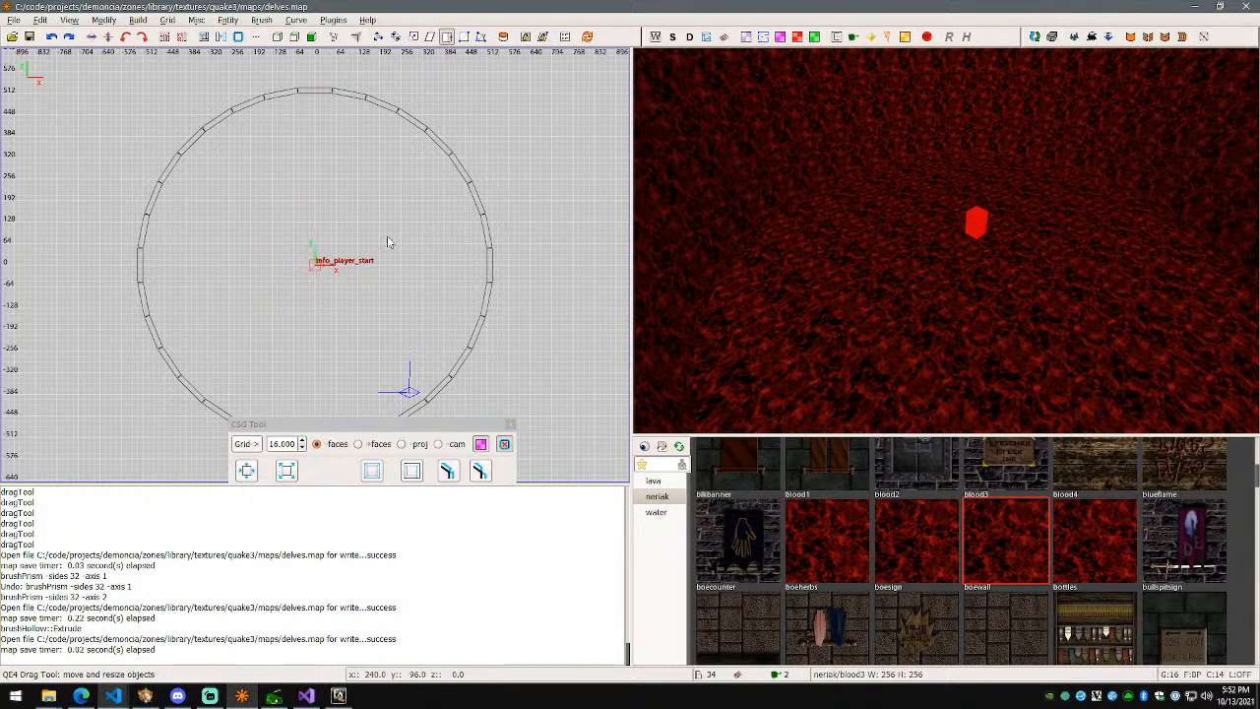
Step: Add a light entity at the room centre, accepting the default intensity
right_click(321, 266)
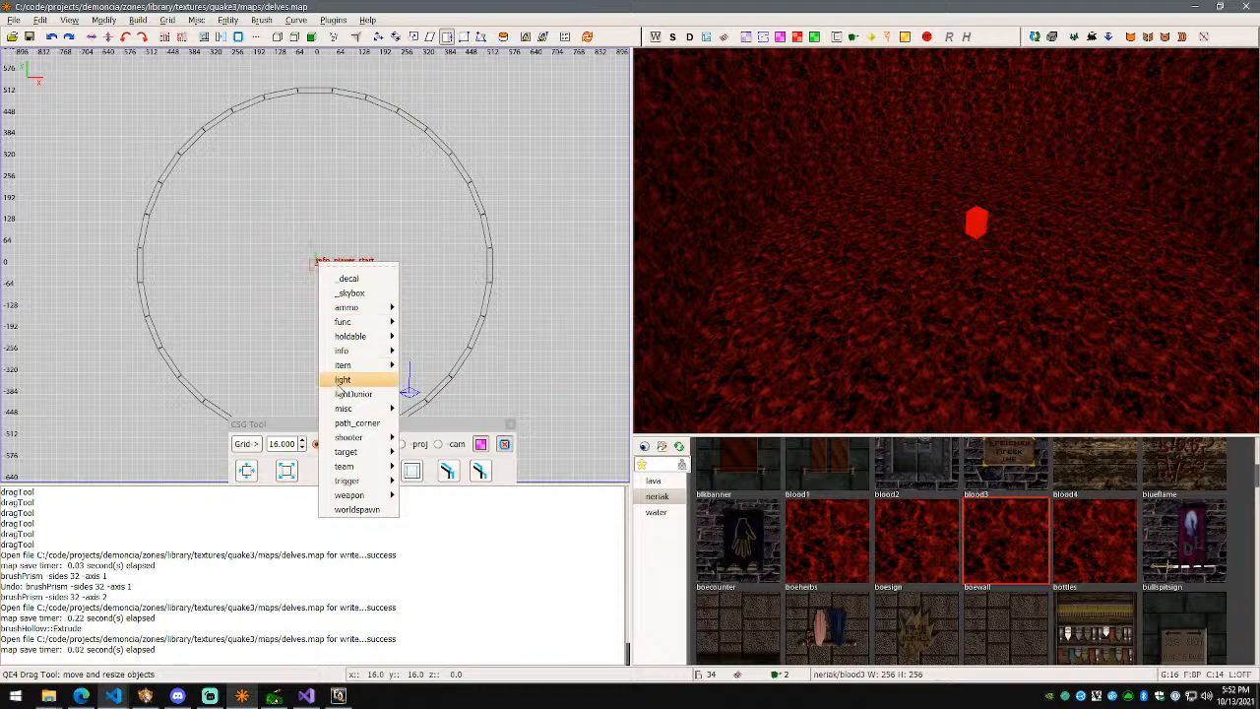
click(346, 379)
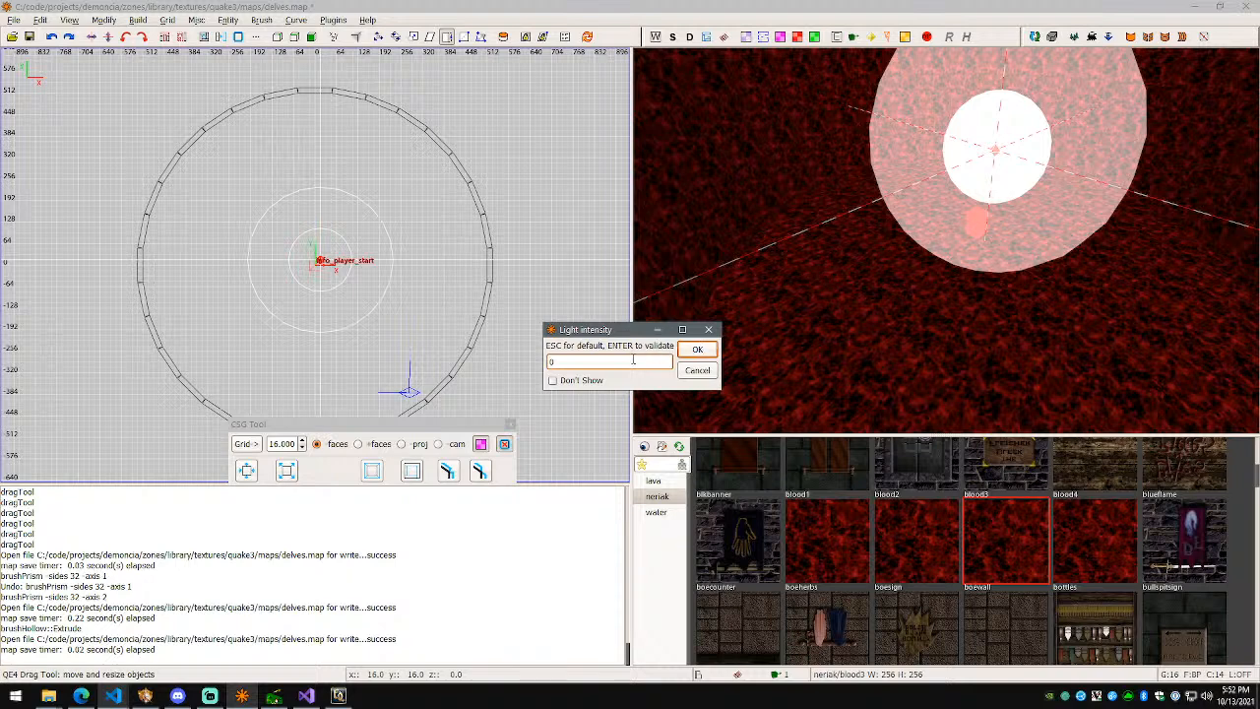
click(697, 354)
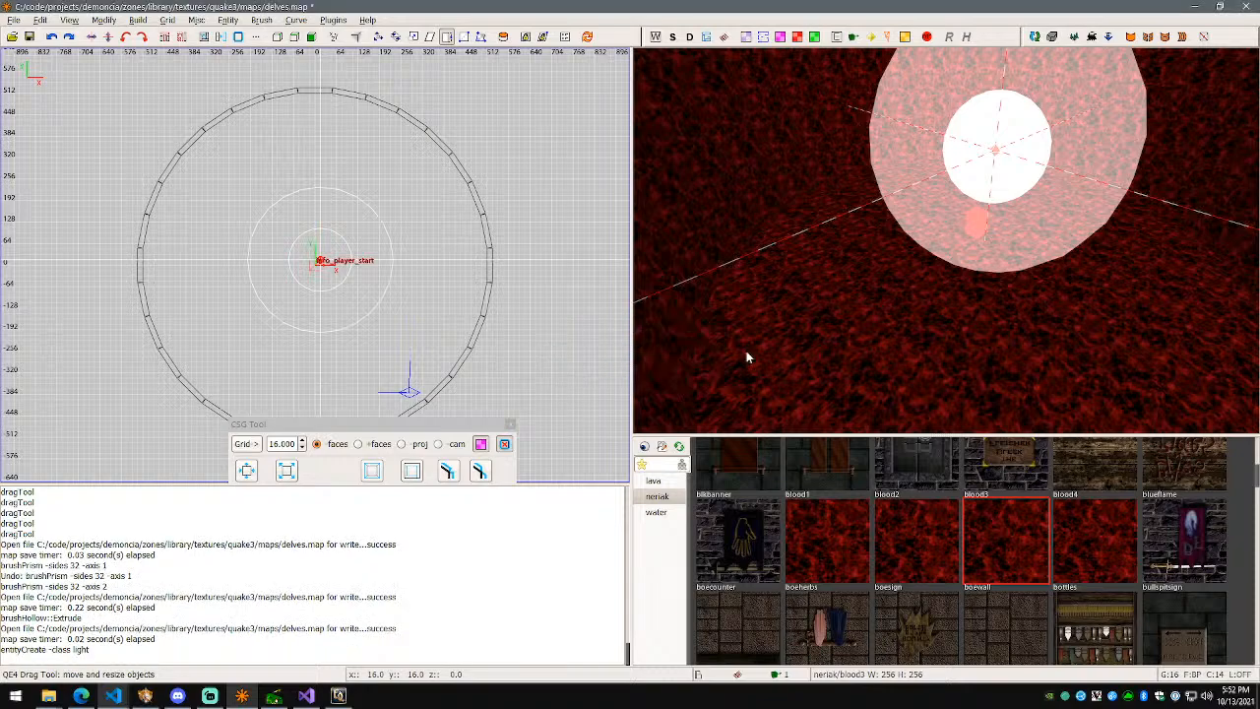
right_click(709, 355)
key(d)
key(w)
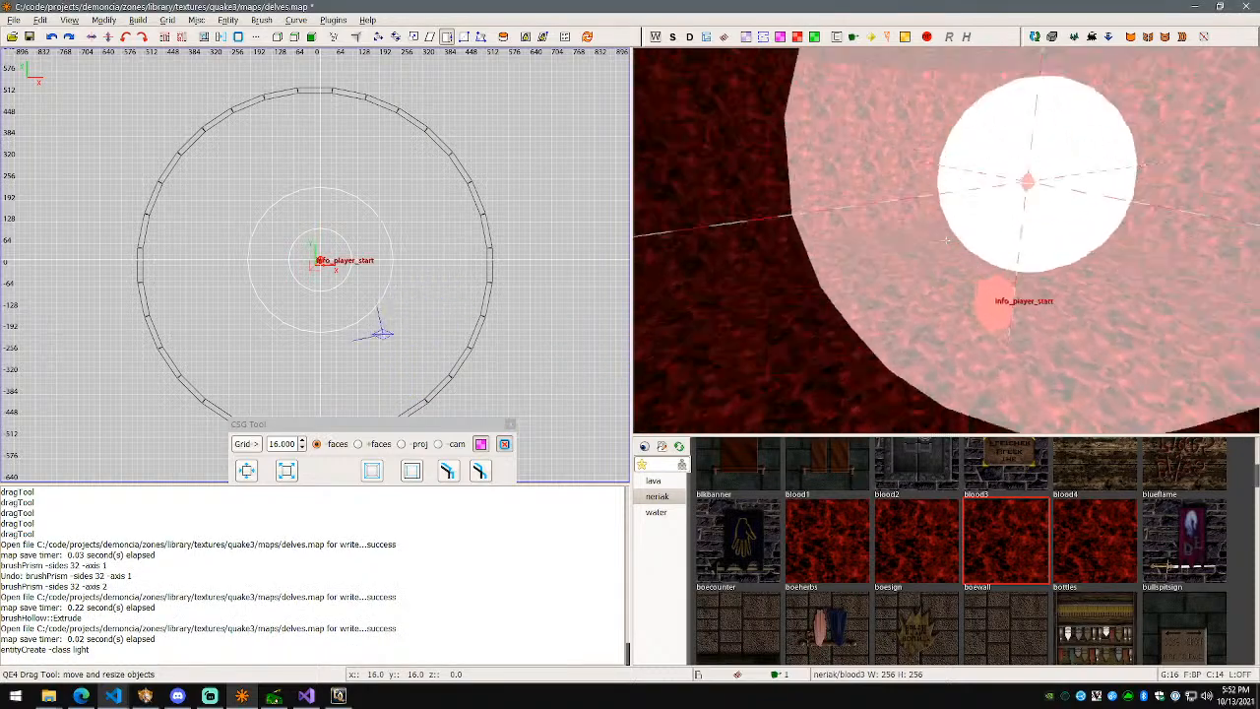
key(w)
right_click(935, 252)
Step: Lower the light 16 units in the front view and save delves.map
key(ctrl+Tab)
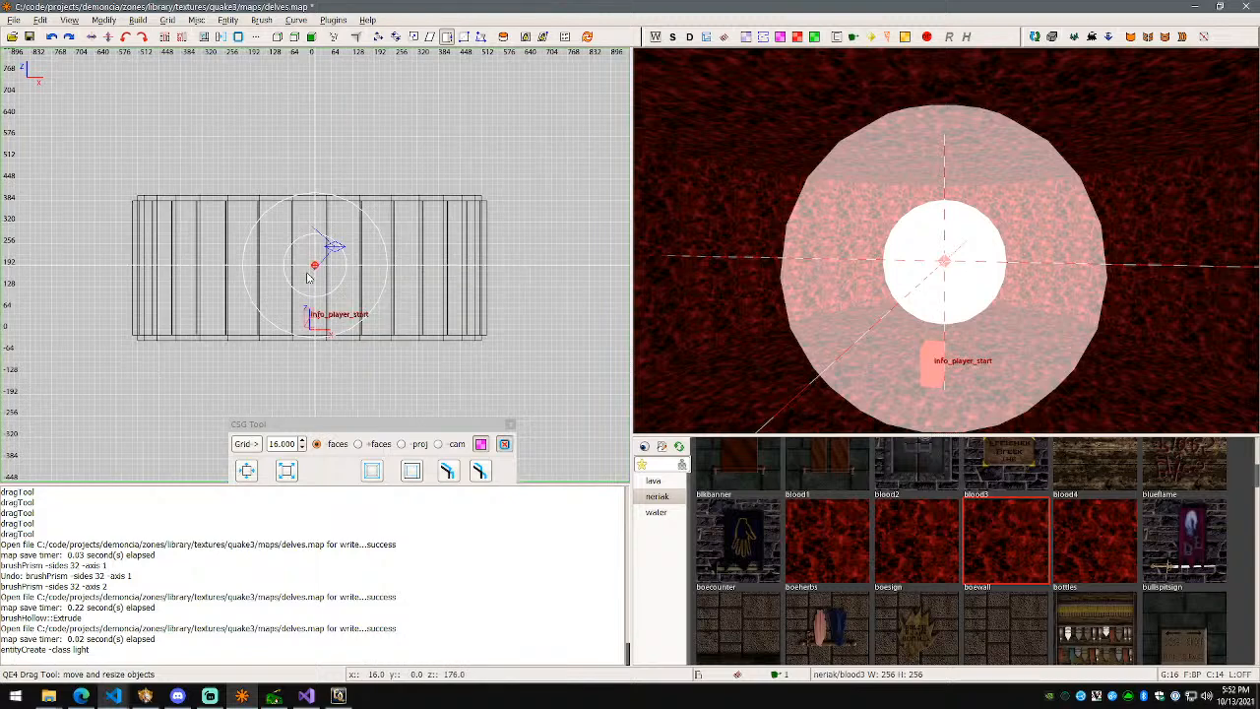
key(w)
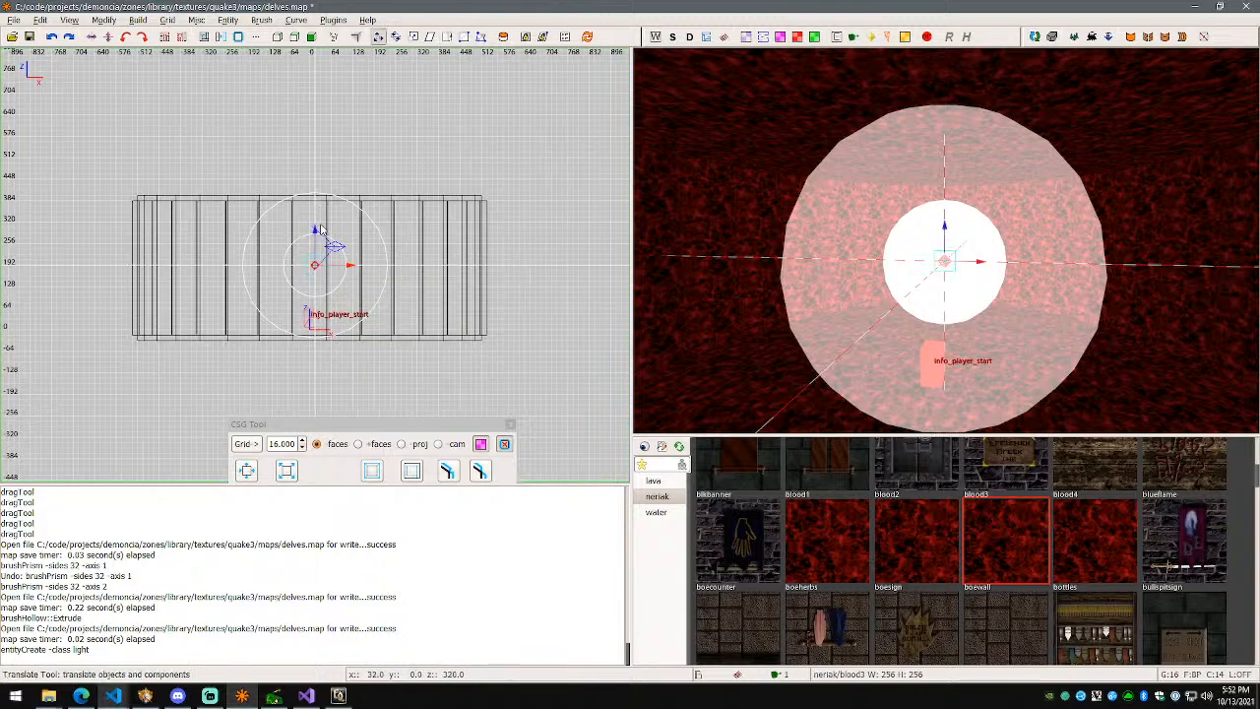
drag(317, 234, 317, 240)
right_click(846, 264)
key(d)
key(w)
key(d)
key(ctrl+s)
Step: Briefly check the File menu and texture alignment settings, then reselect the light
click(19, 22)
click(20, 22)
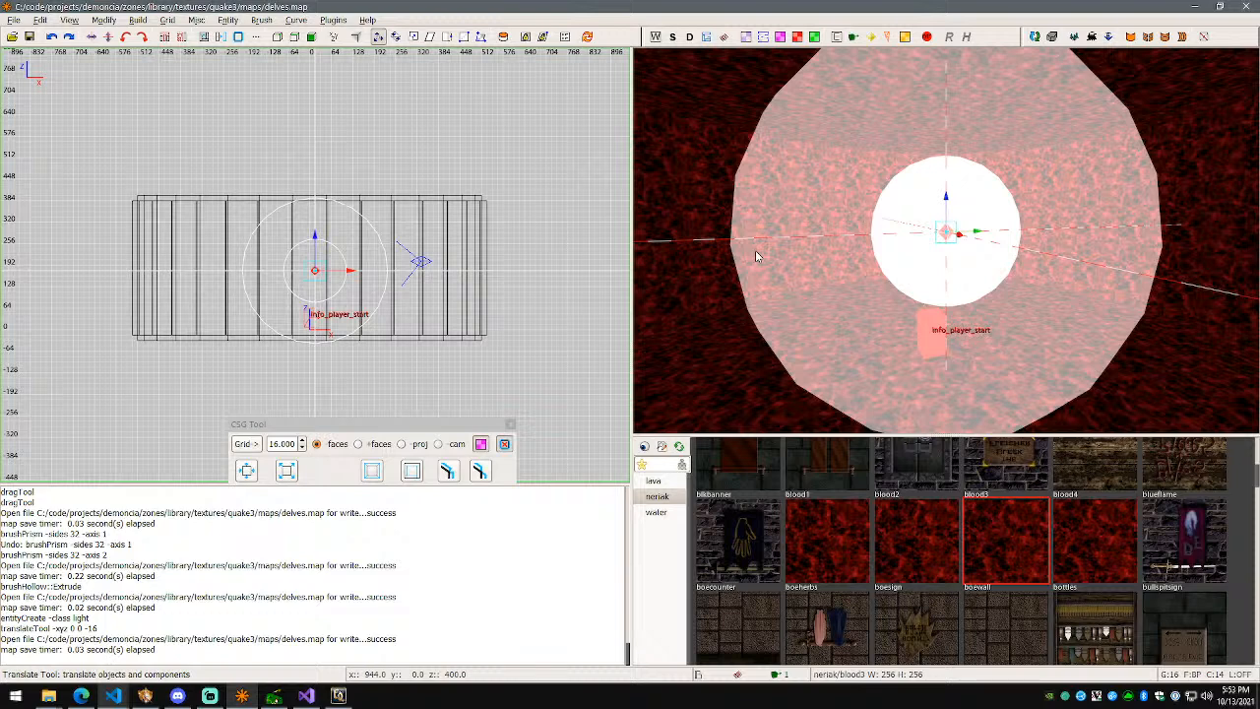
key(s)
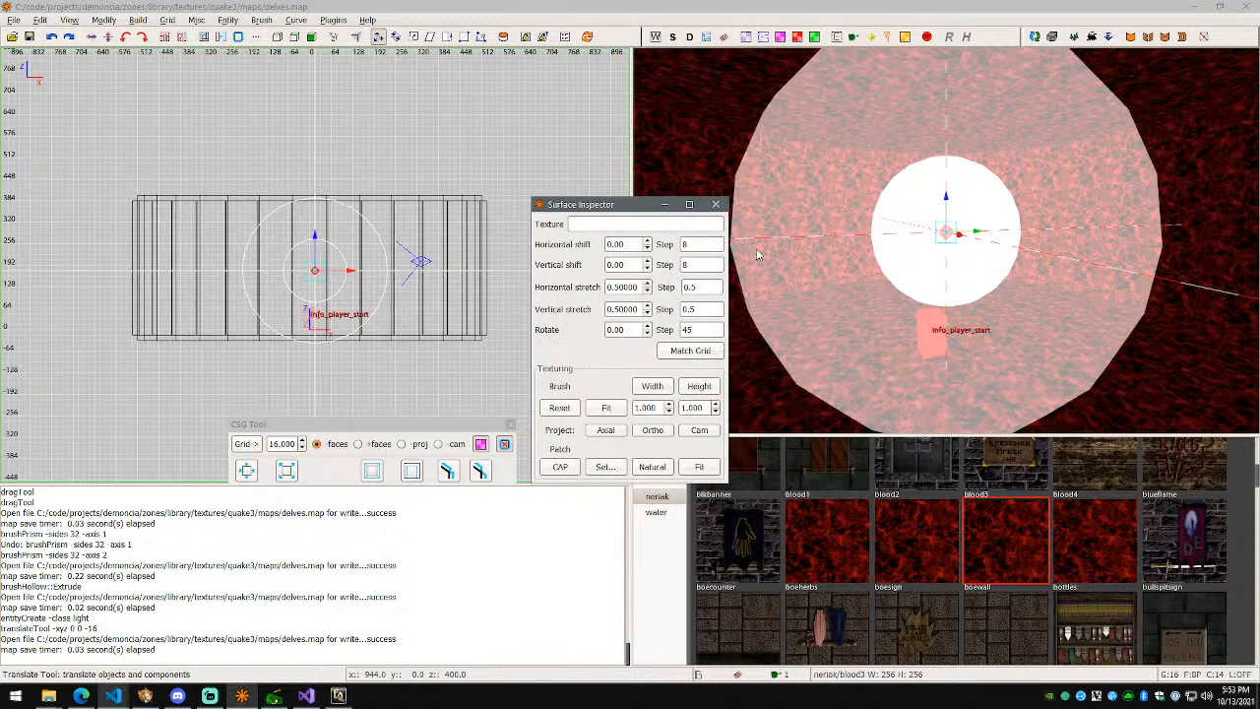
key(s)
key(Escape)
key(e)
key(i)
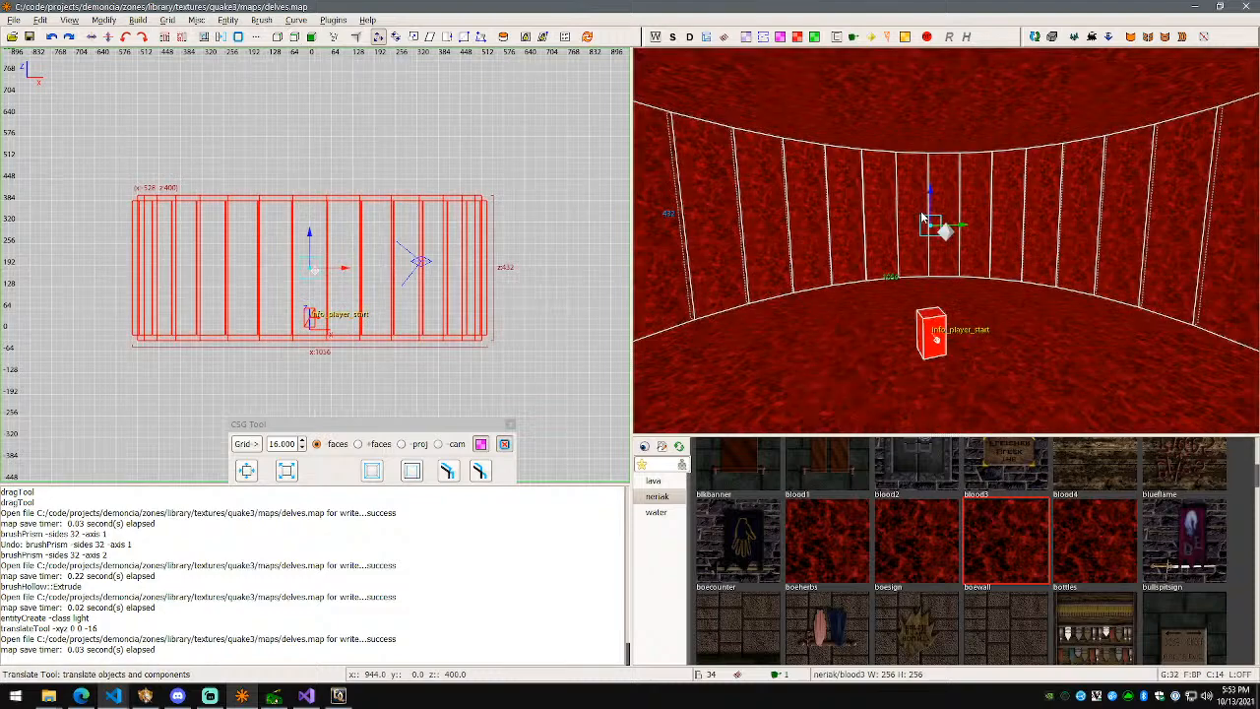
key(i)
key(i)
key(i)
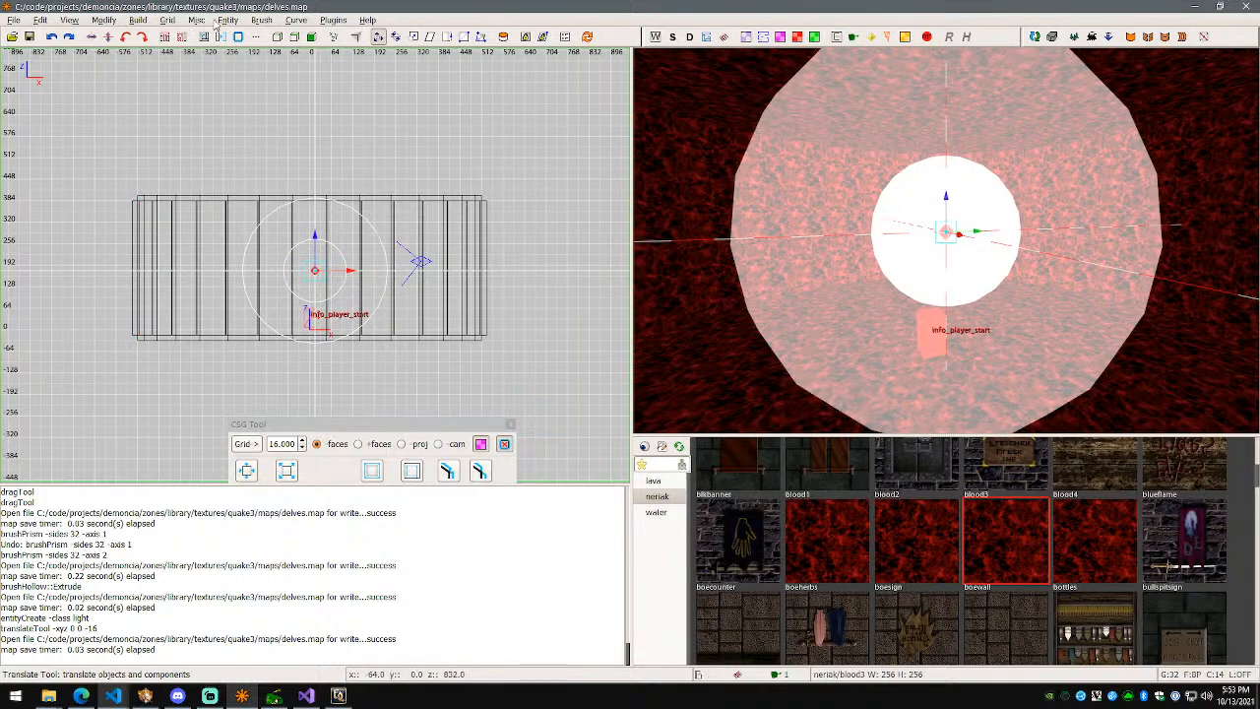
Step: Set the light's _color to 0 0 1 (blue) in the Entity Inspector
click(214, 24)
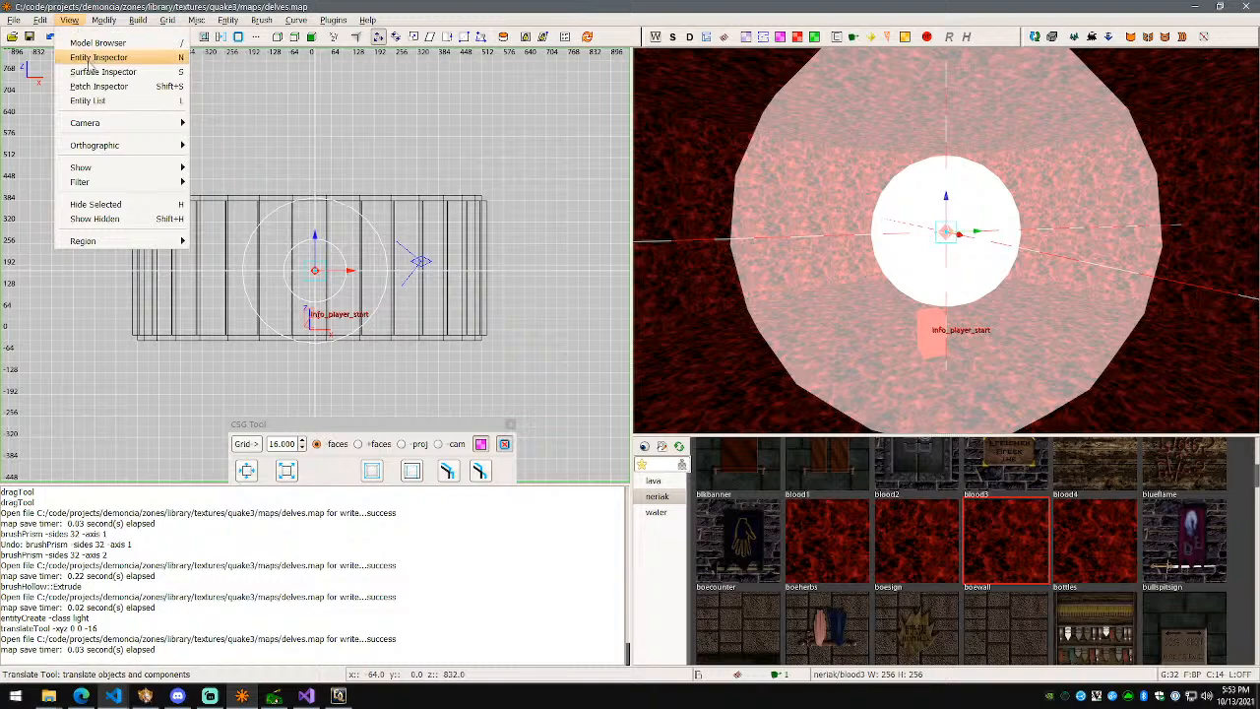
click(98, 57)
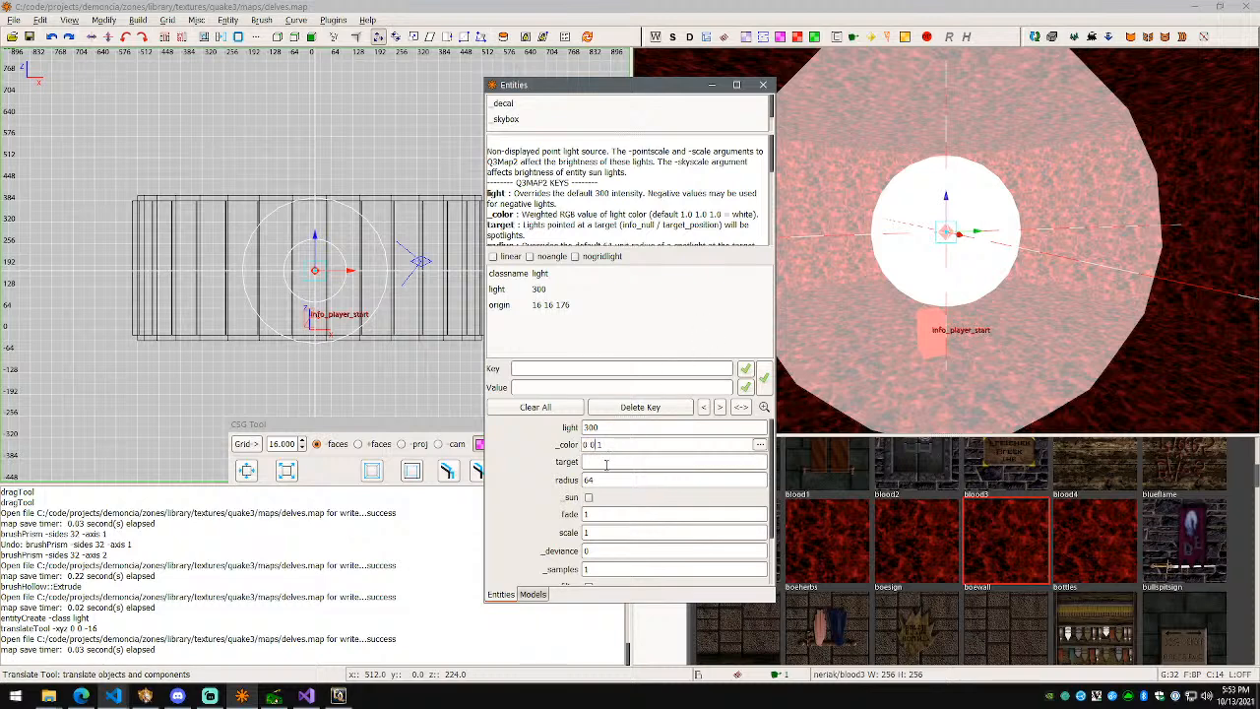
click(763, 85)
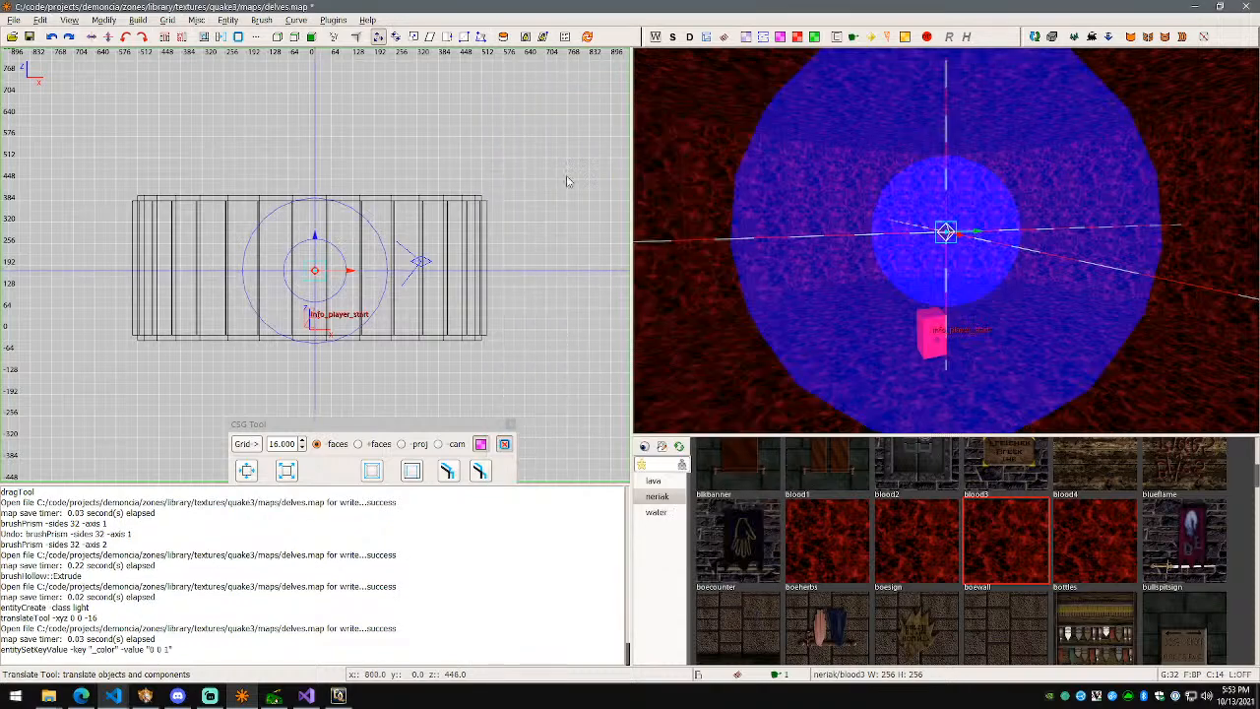
Step: Run the '[test] quick and very crude' build to compile delves.bsp
click(14, 21)
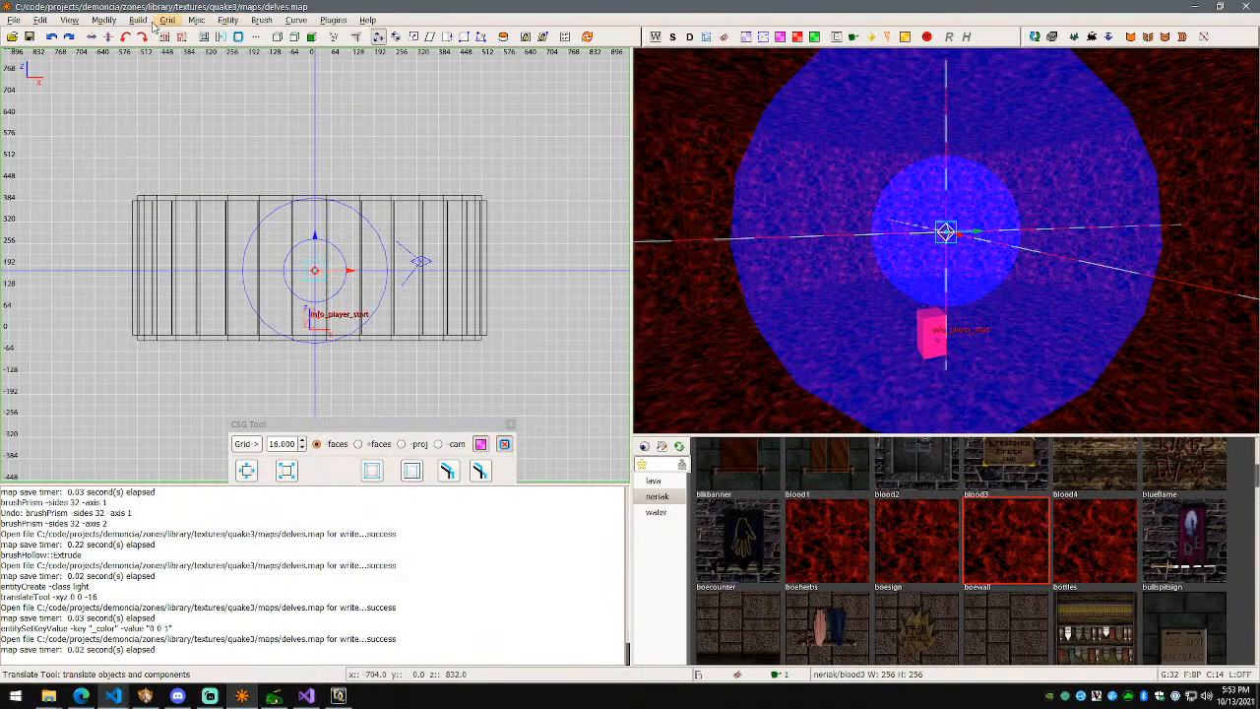
mouse_move(138, 20)
click(183, 146)
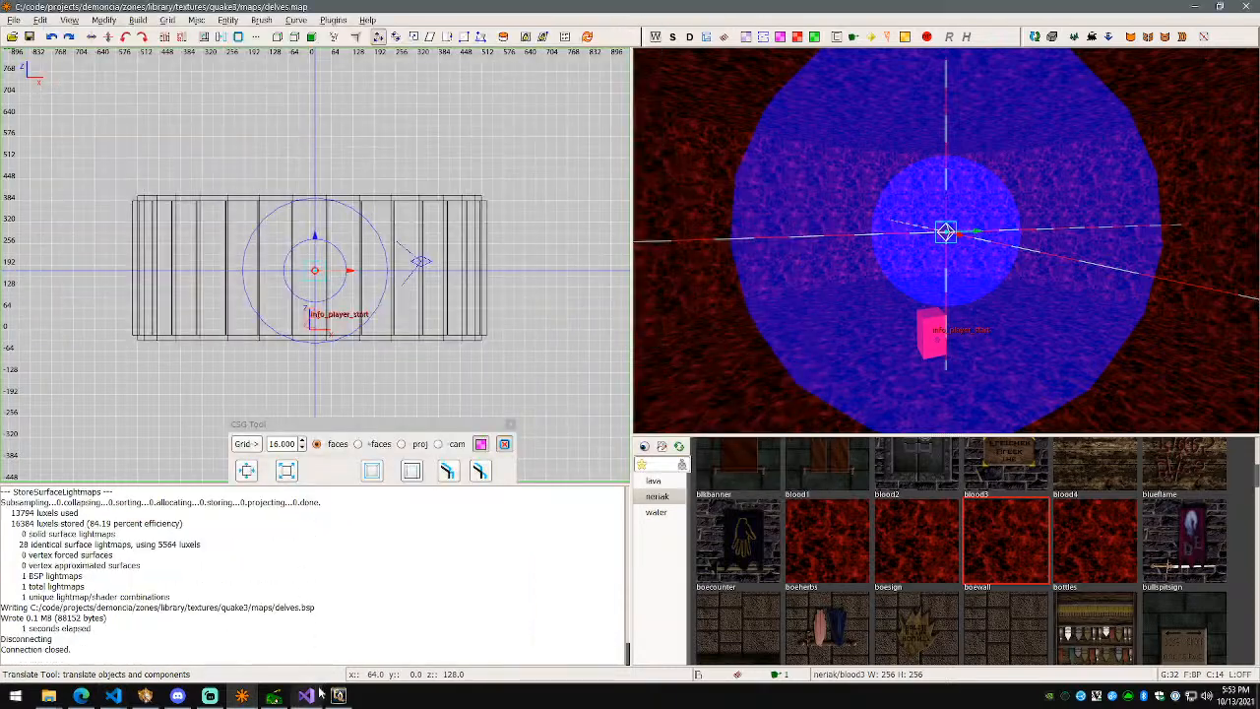
click(274, 696)
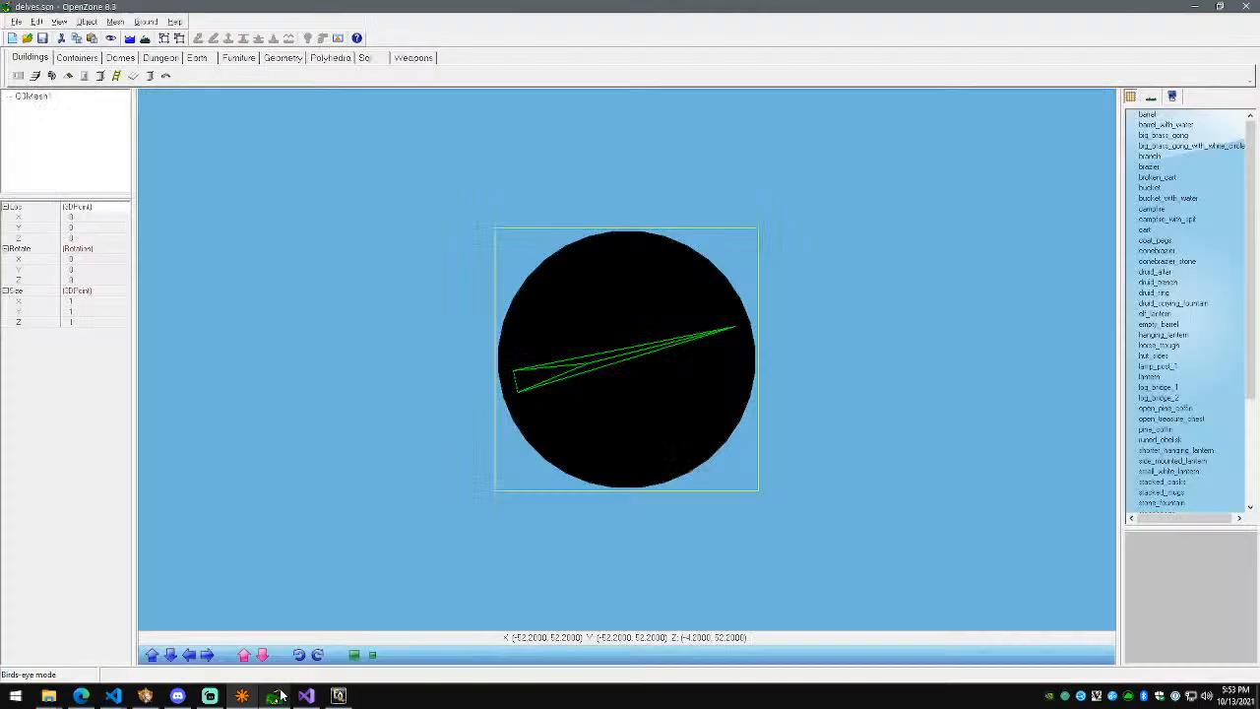
Step: Delete the old 3DMesh1 from the OpenZone scene
click(33, 99)
key(Delete)
key(Return)
click(15, 22)
Step: Import delves.bsp from library\textures\quake3\maps as a Quake 3 map
mouse_move(67, 158)
click(202, 211)
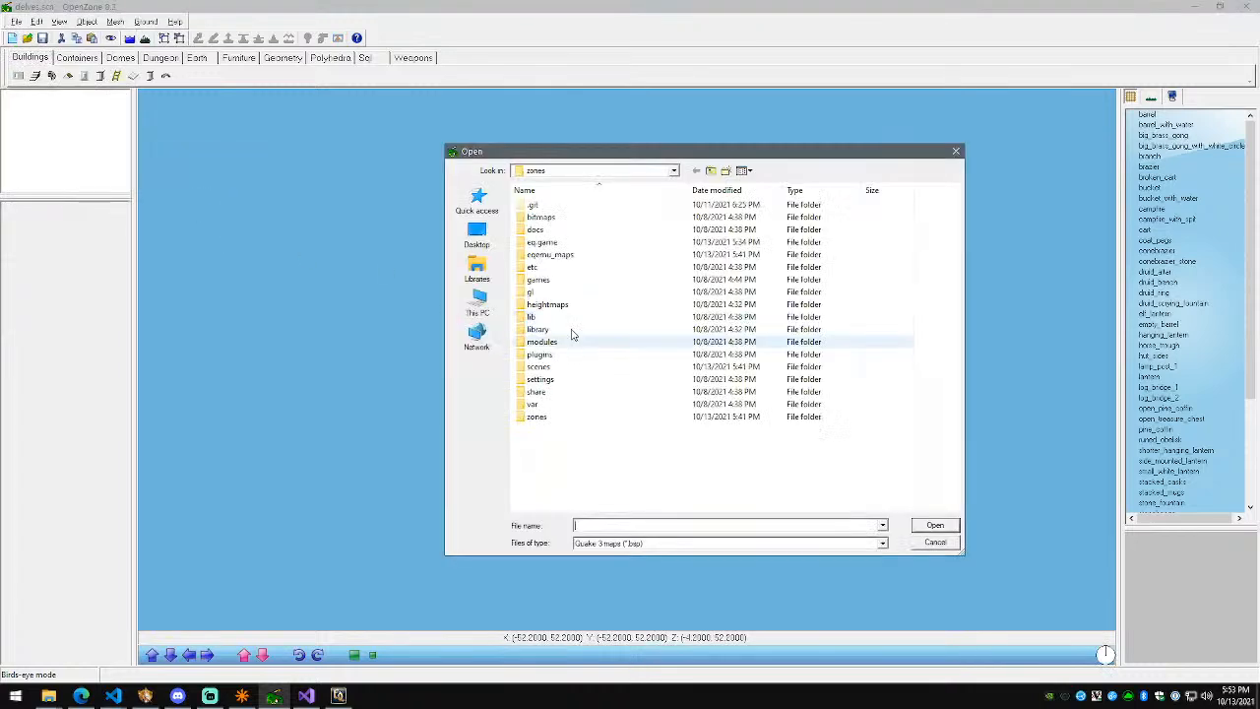
double_click(577, 331)
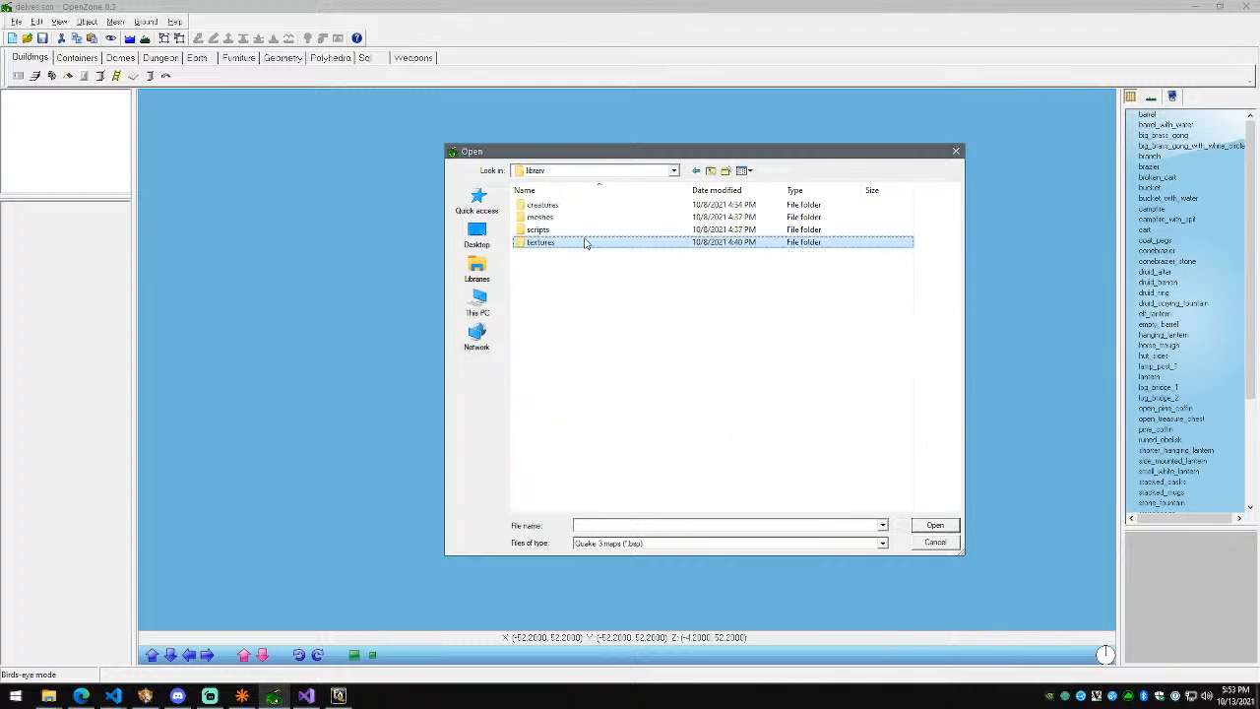
double_click(585, 242)
double_click(547, 225)
double_click(548, 211)
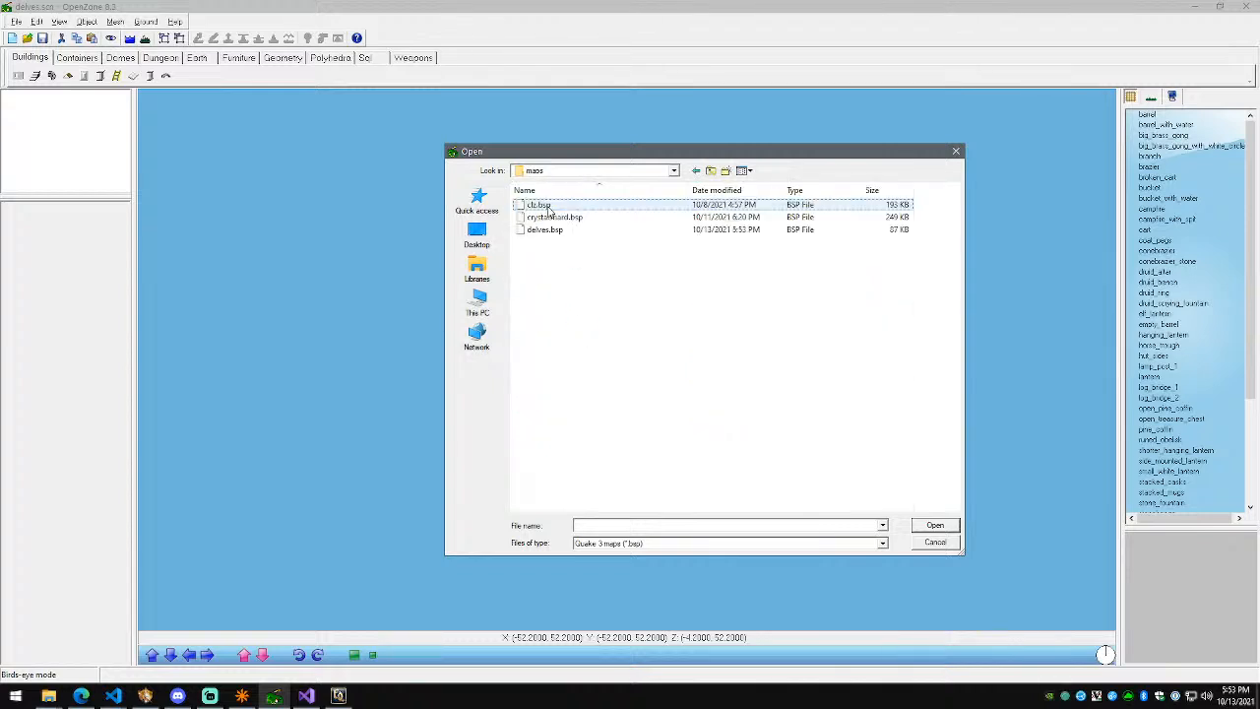
click(544, 229)
click(933, 525)
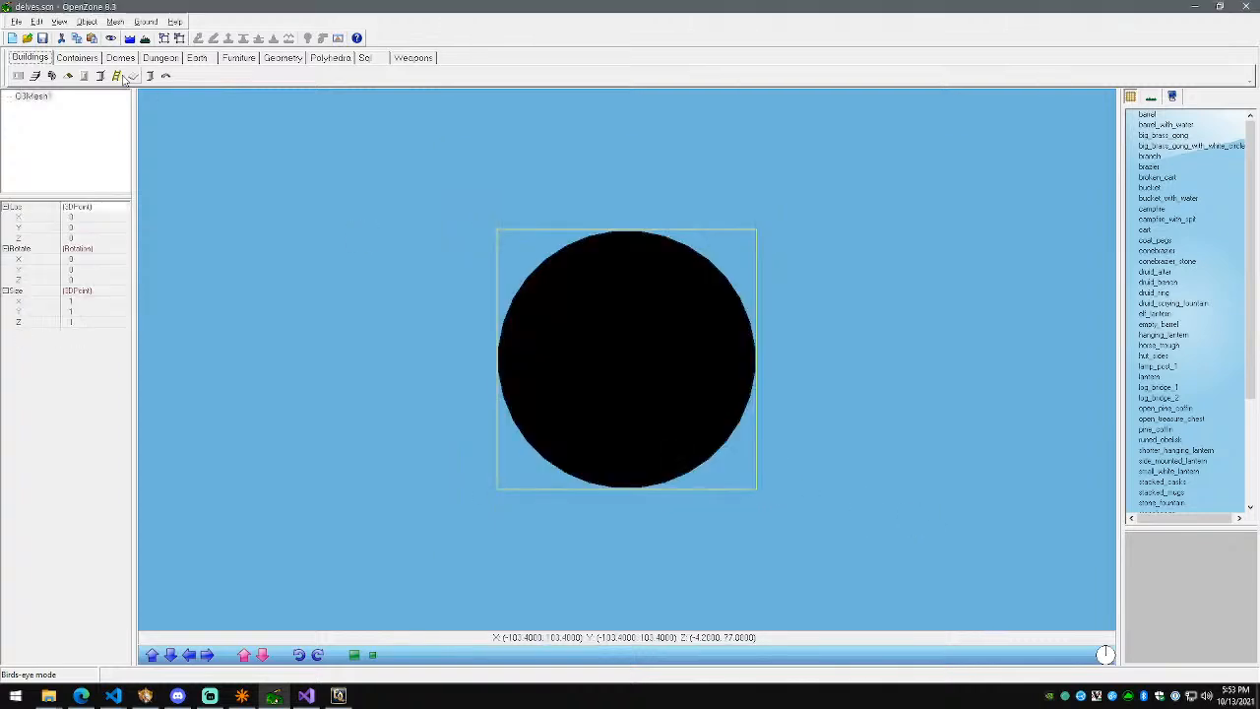
Step: Start exporting the zone to S3D with the default export settings
click(20, 26)
mouse_move(65, 166)
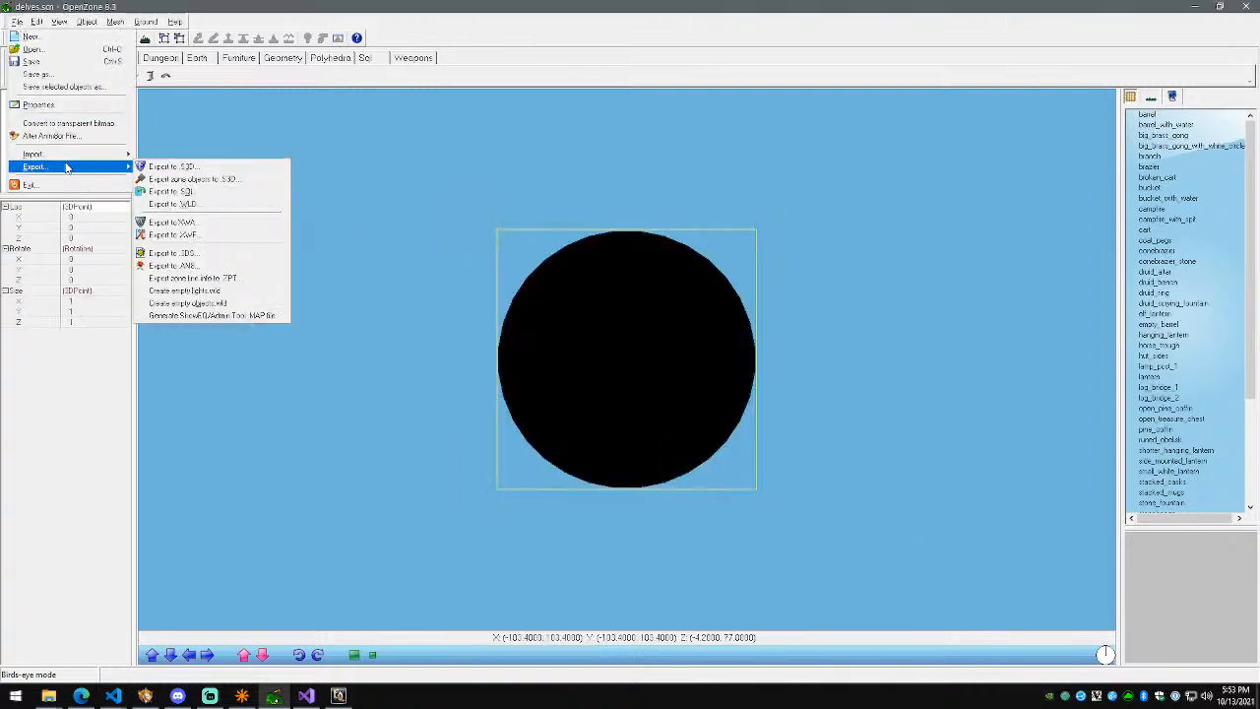
click(176, 168)
click(610, 378)
Step: Quit EverQuest with /exit, confirm overwriting delves.s3d, and show the client rof folder
click(349, 700)
text(/exit)
key(Return)
click(666, 384)
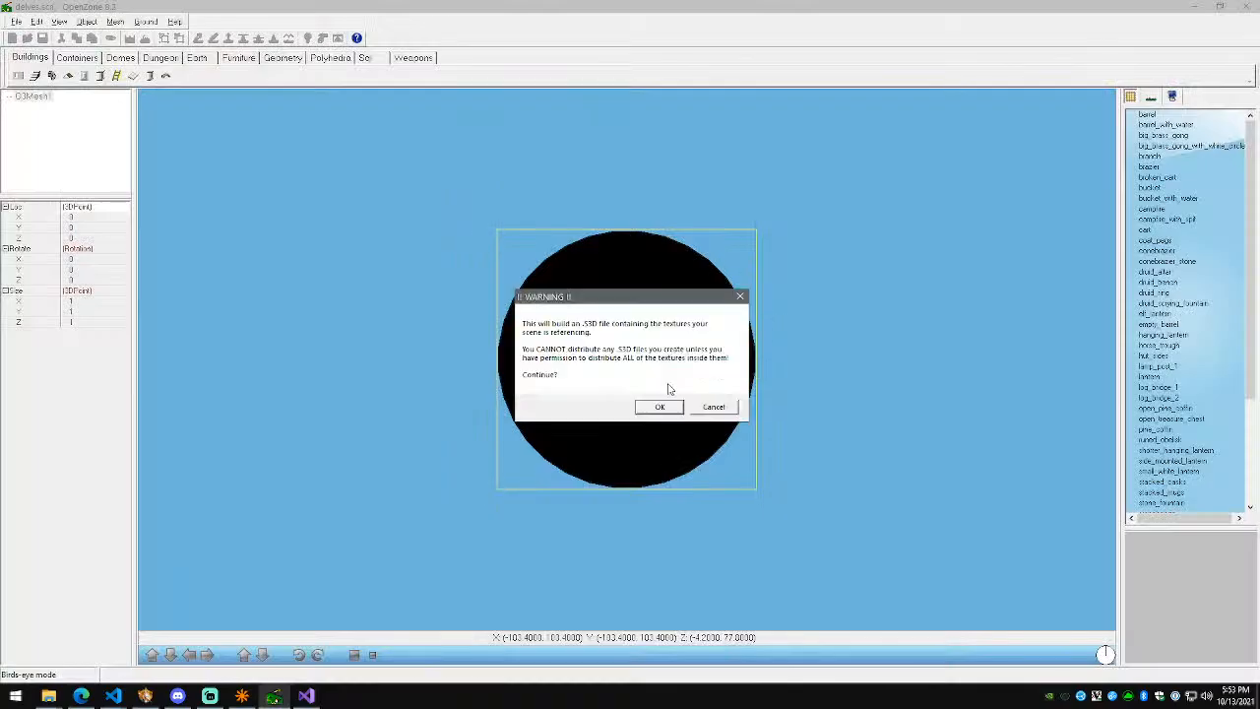
click(657, 411)
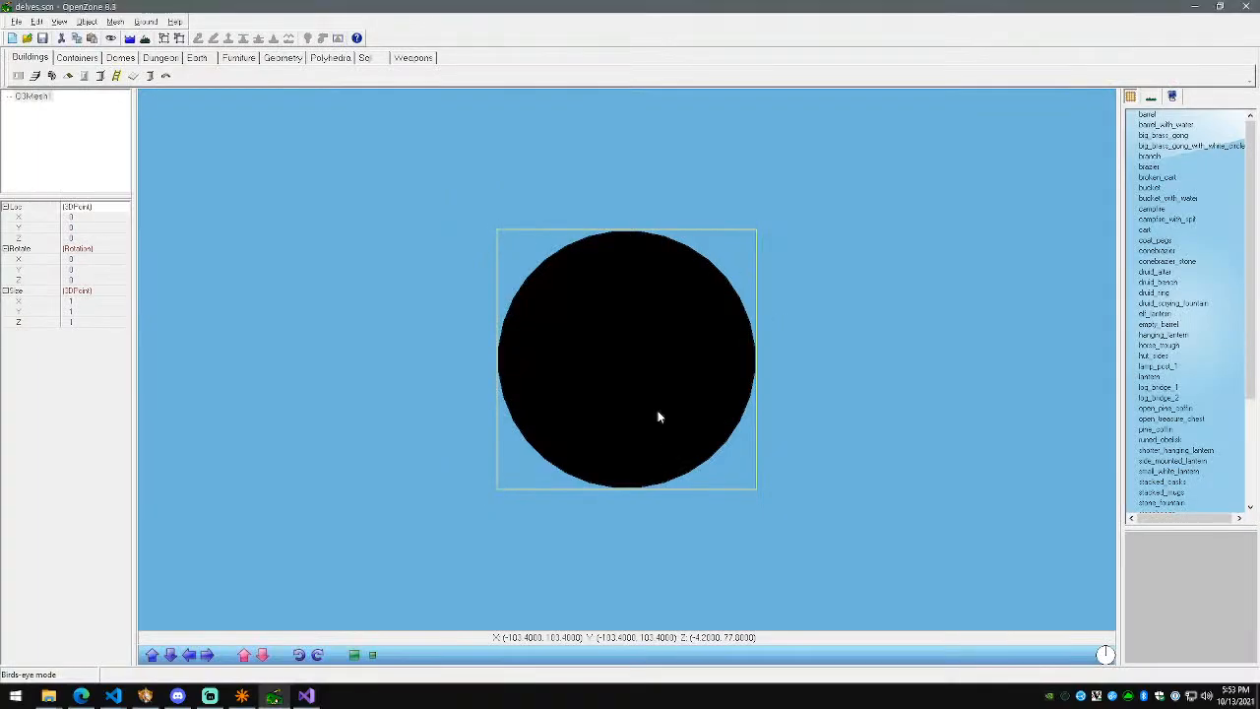
click(48, 698)
click(101, 654)
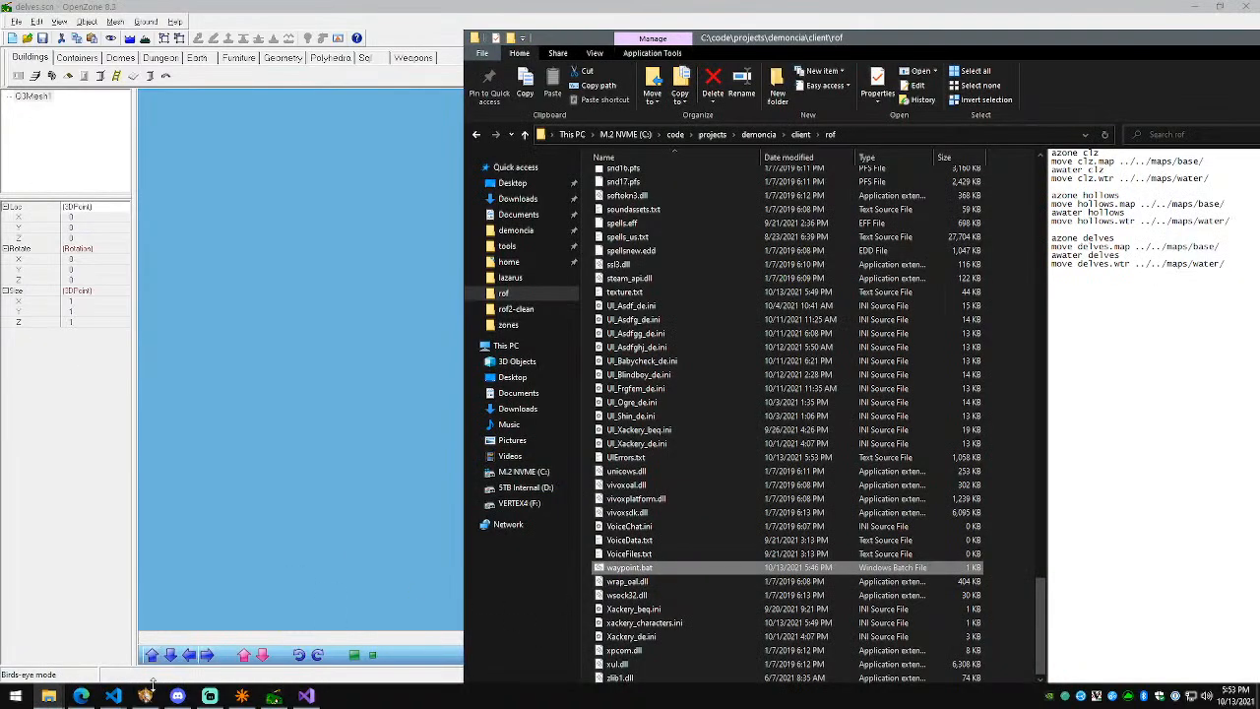
Step: Start EverQuest from the Demoncia game launcher
click(145, 696)
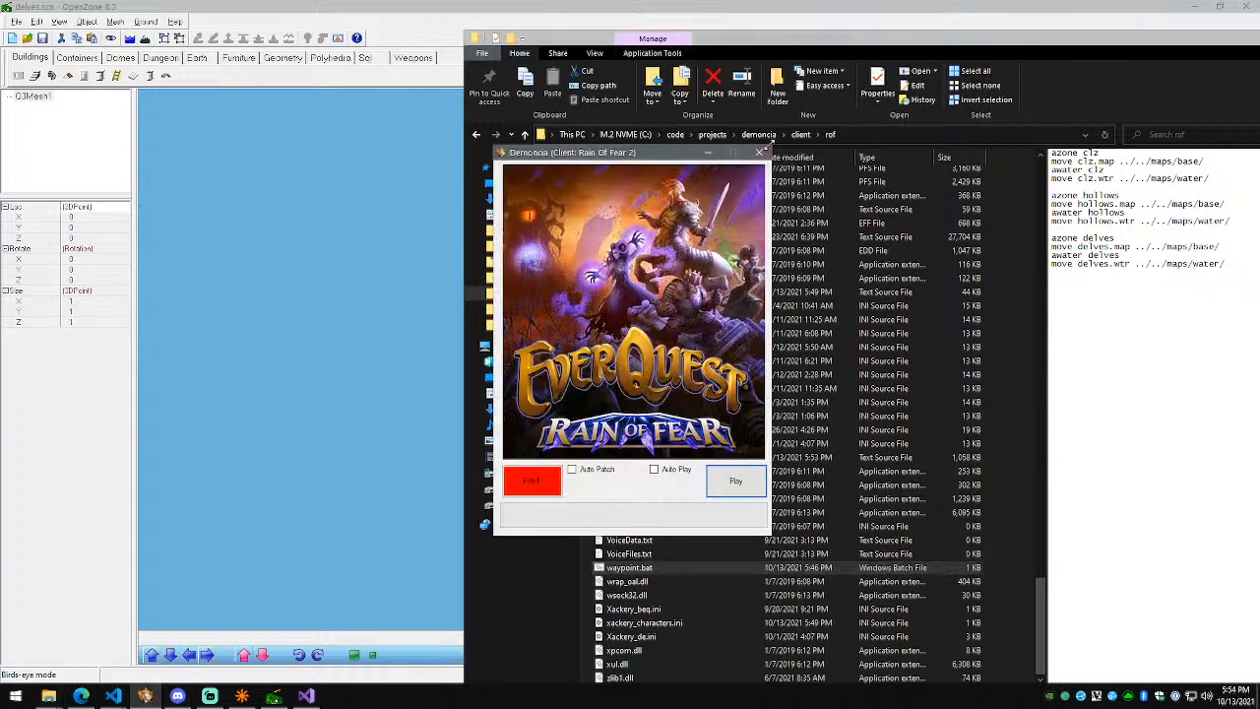
click(764, 150)
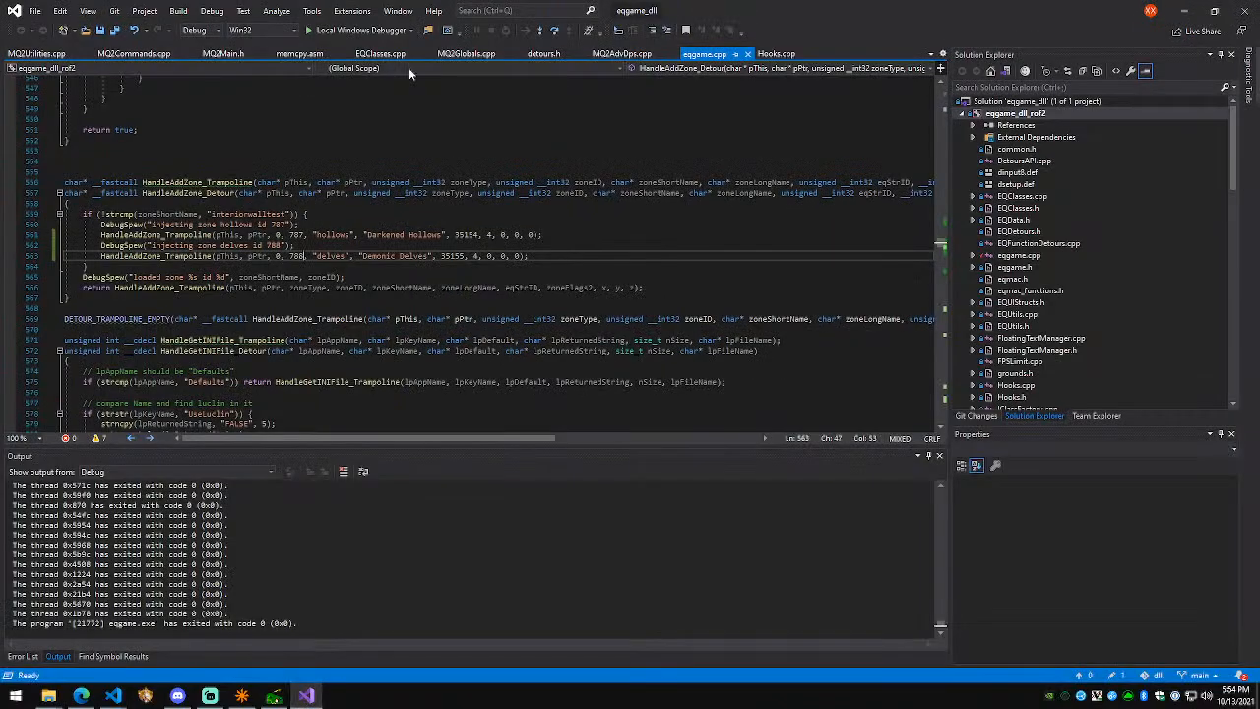
click(146, 696)
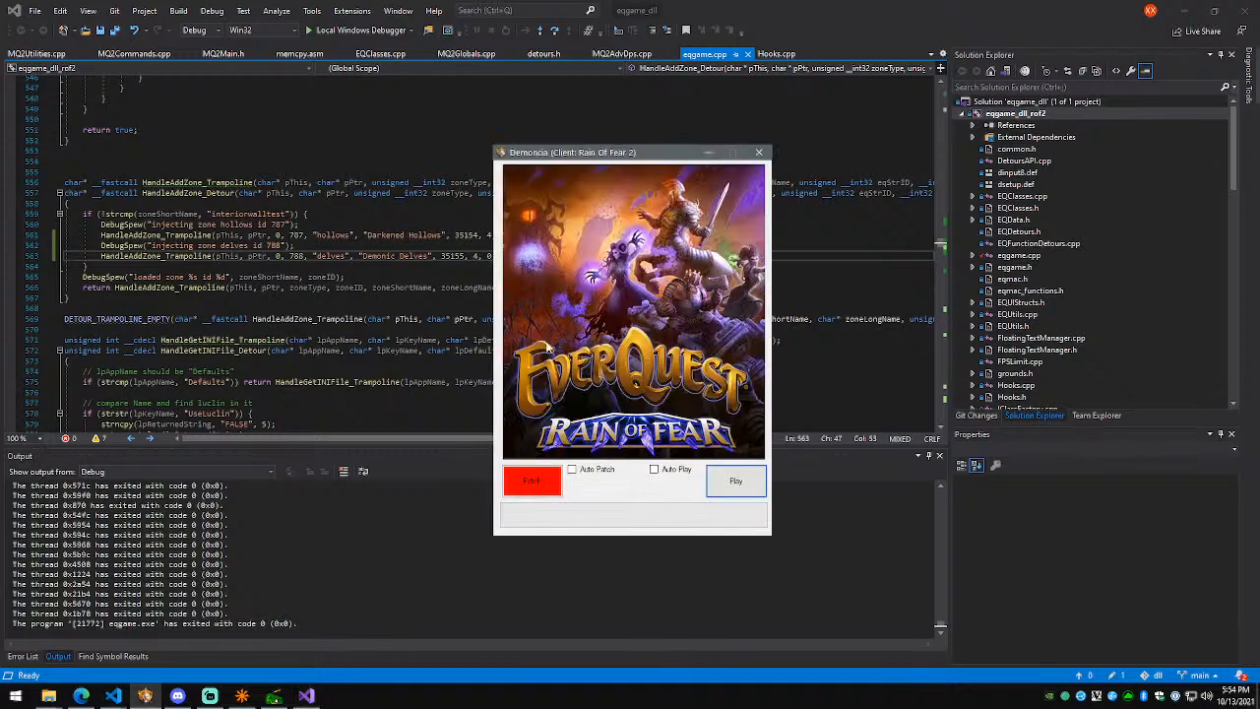
click(735, 481)
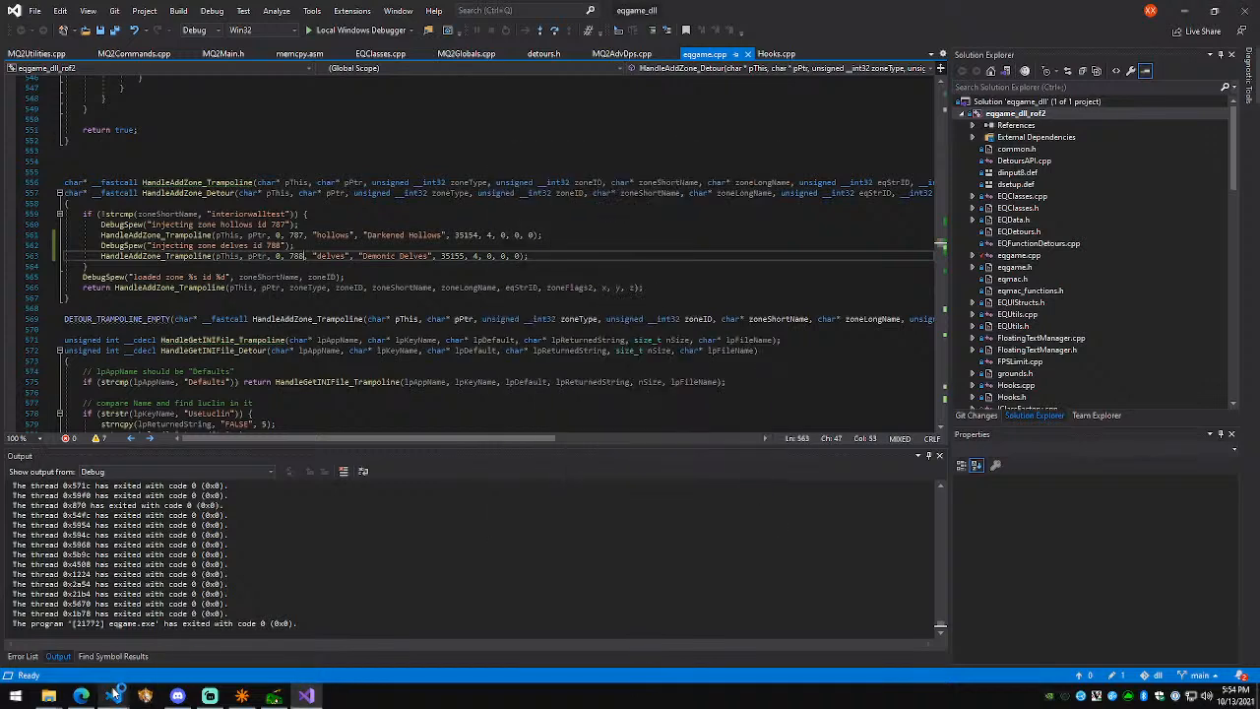
Step: Copy the new delves.s3d from the zones folder into client\rof, replacing the old file
mouse_move(113, 694)
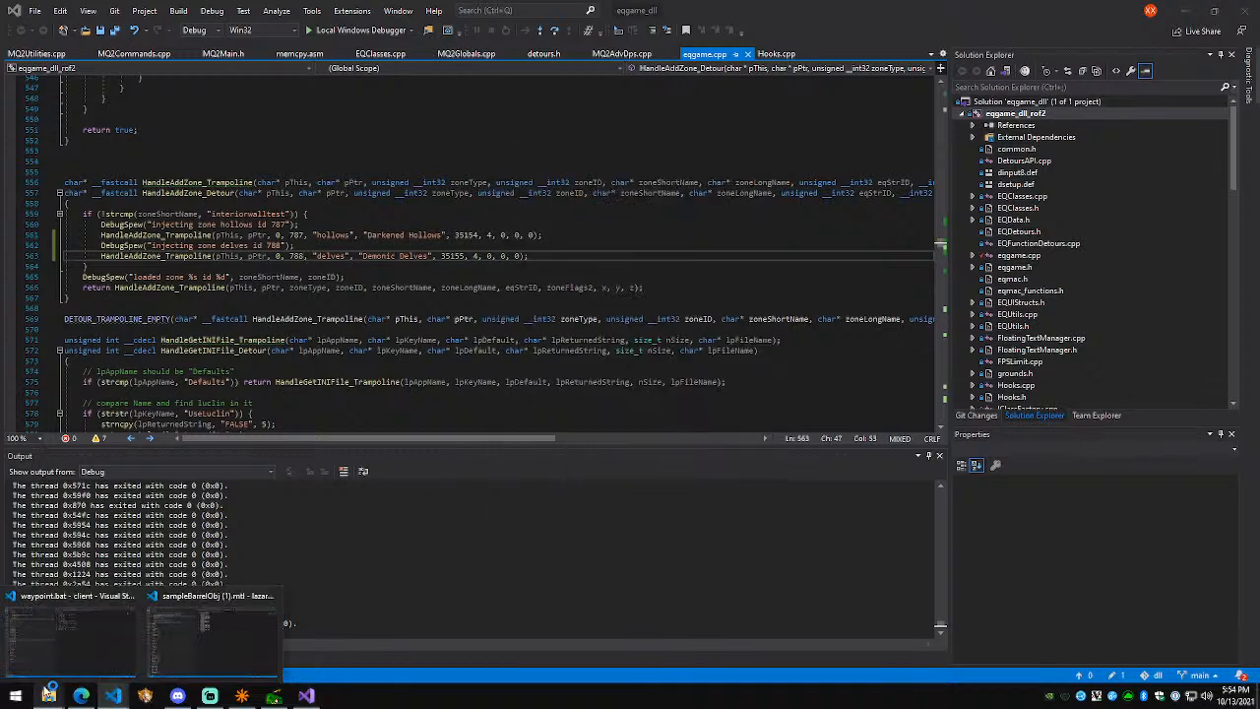
mouse_move(48, 696)
click(162, 664)
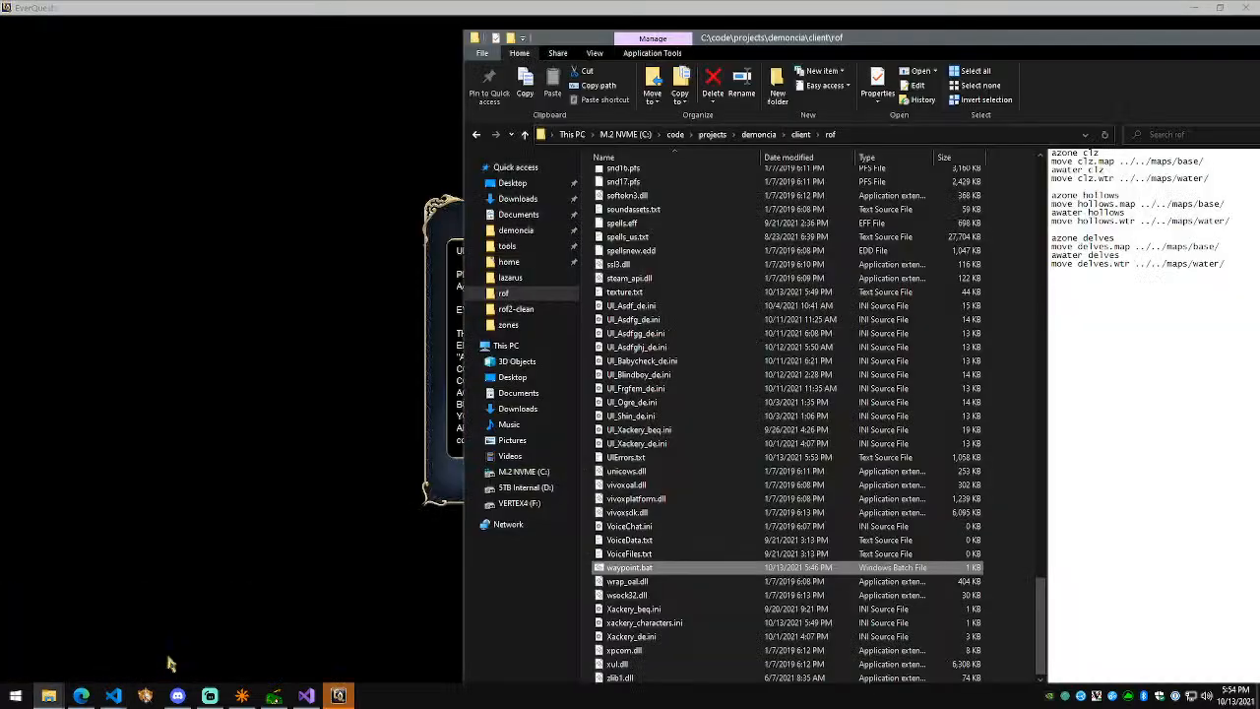
mouse_move(48, 695)
click(74, 640)
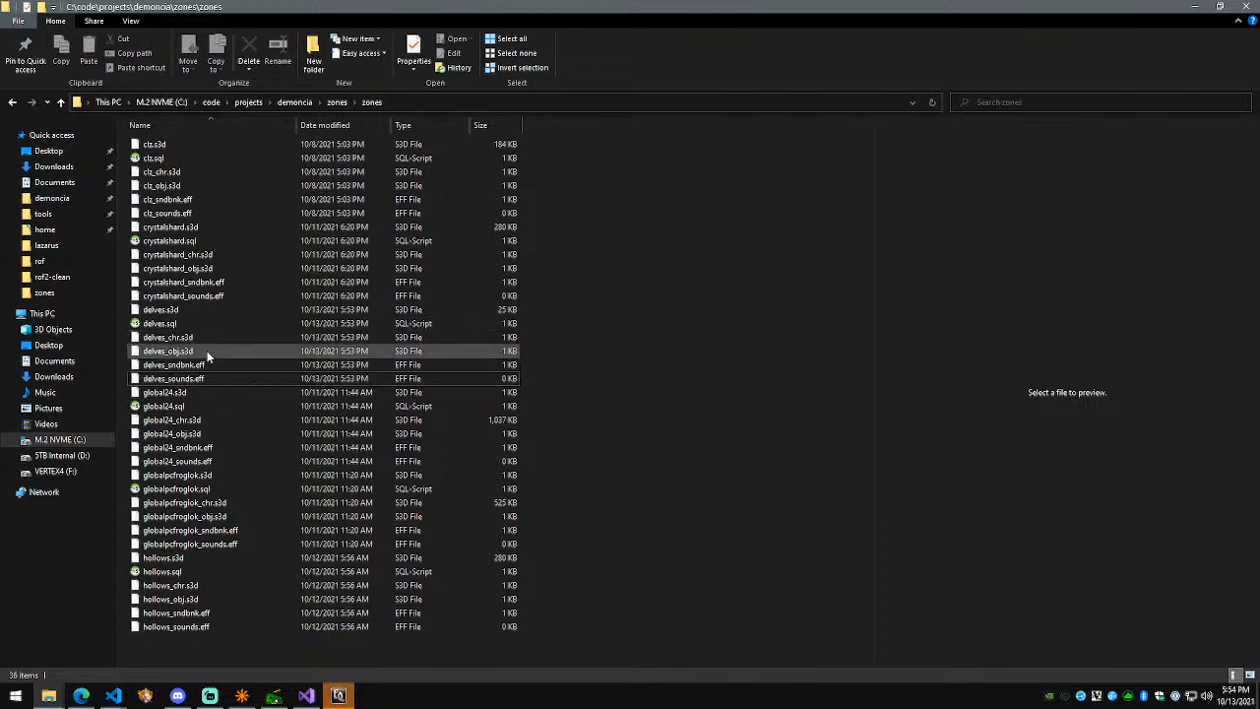
click(202, 309)
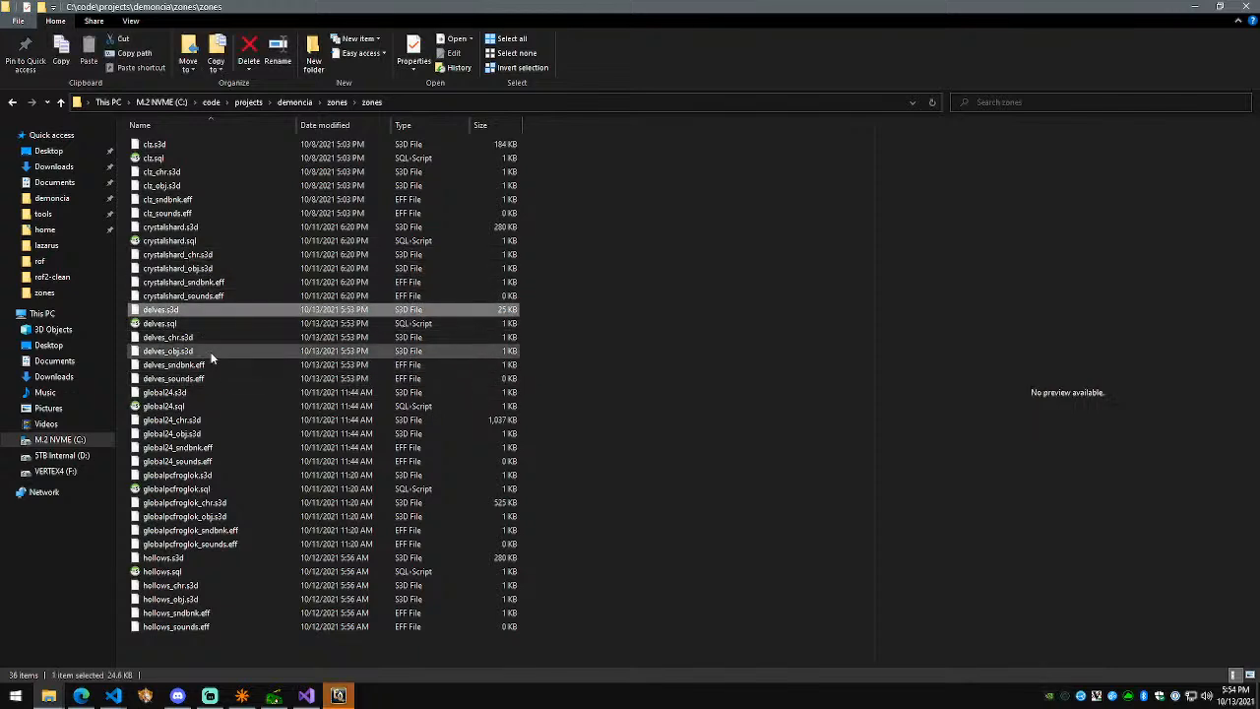
mouse_move(48, 695)
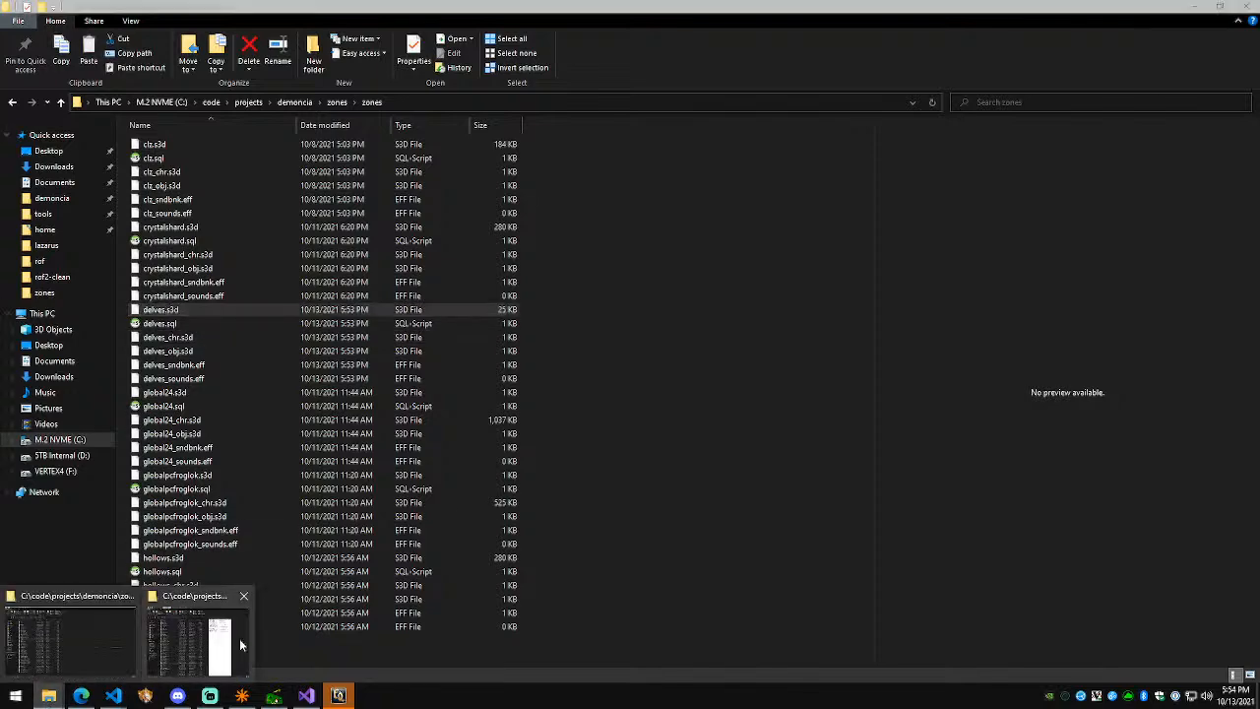
click(246, 645)
key(ctrl+v)
click(357, 248)
Step: Accept the EverQuest licence agreement and bring up the login form
click(337, 697)
click(735, 478)
click(736, 312)
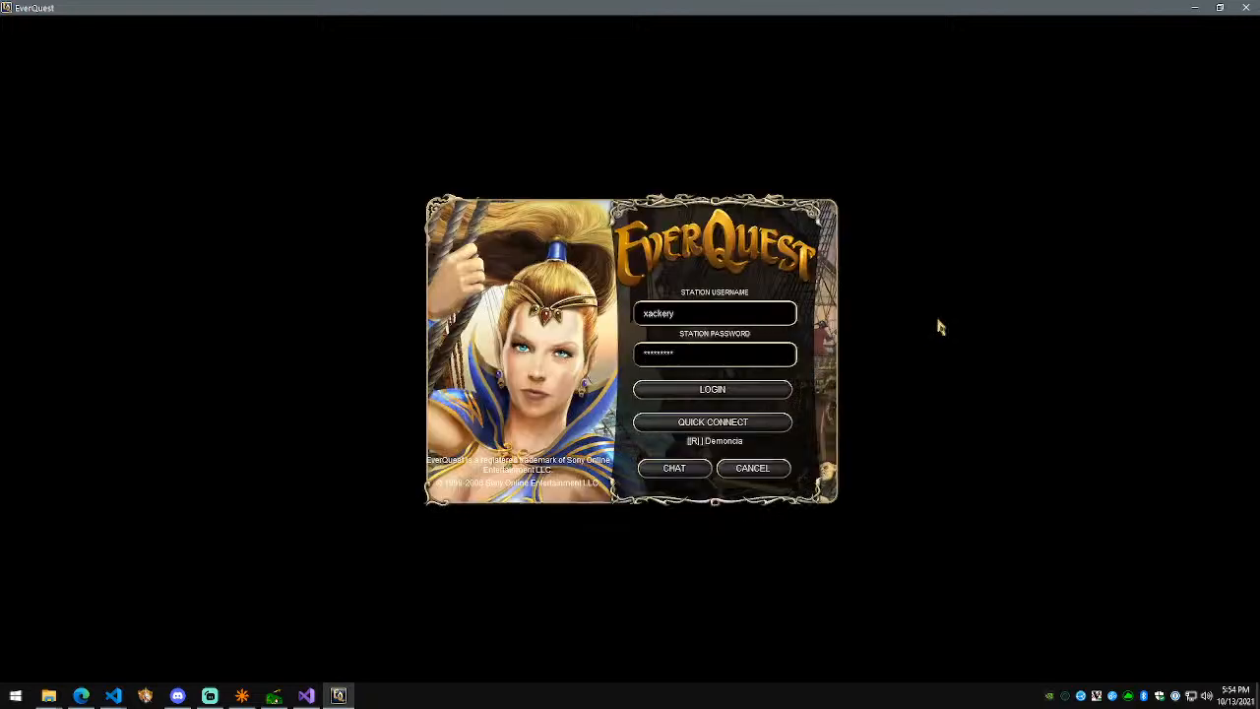
Step: Log in and quick-connect to the Demoncia server
key(Return)
click(782, 479)
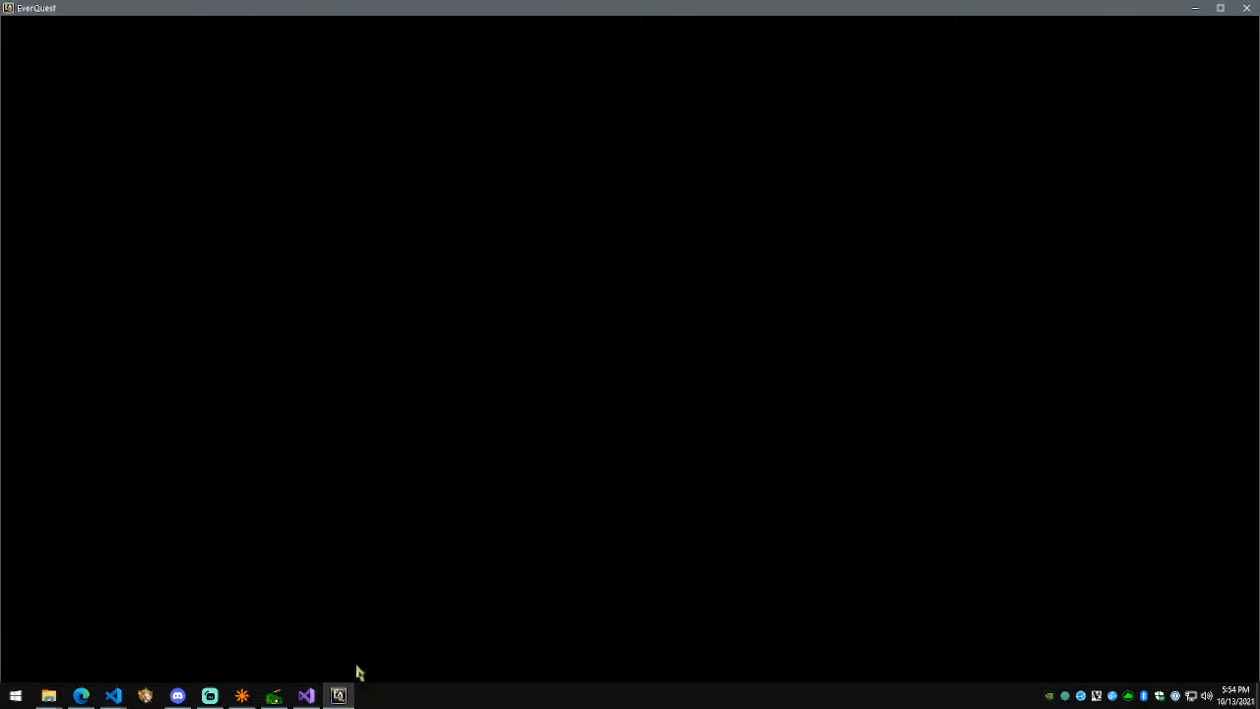
click(210, 696)
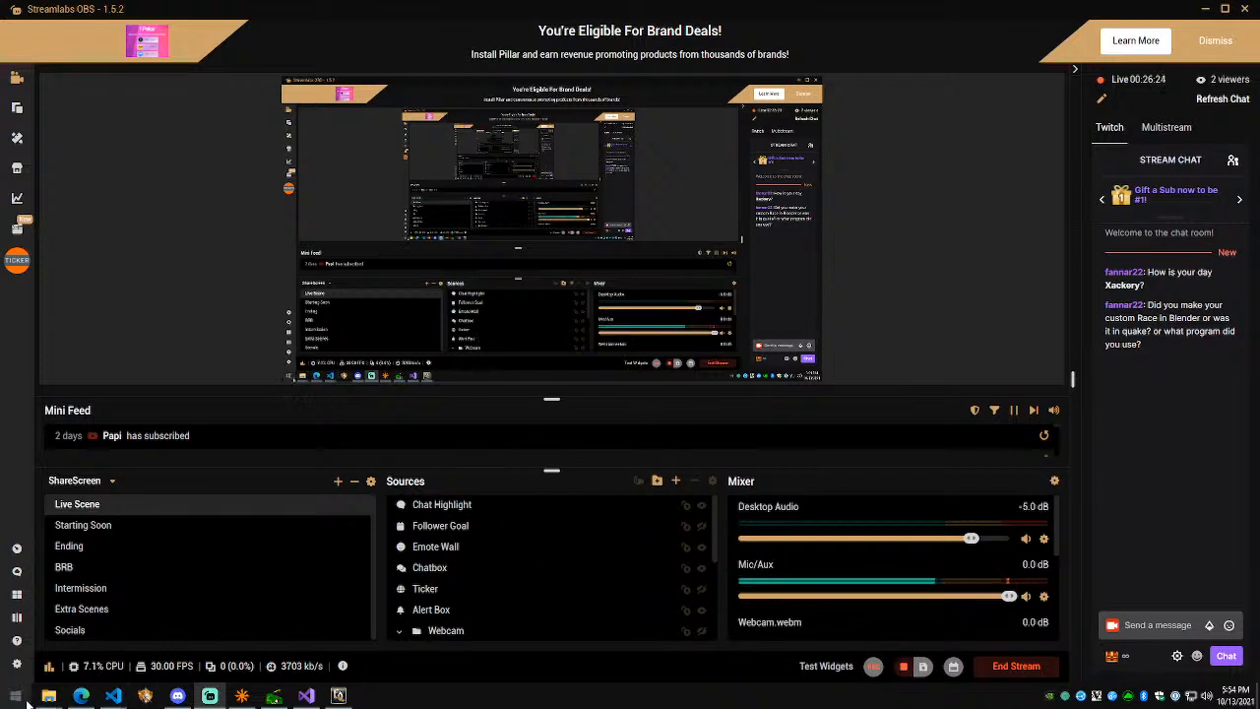
Step: Browse File Explorer to the D:\games\eq\tools folder
mouse_move(48, 694)
click(70, 670)
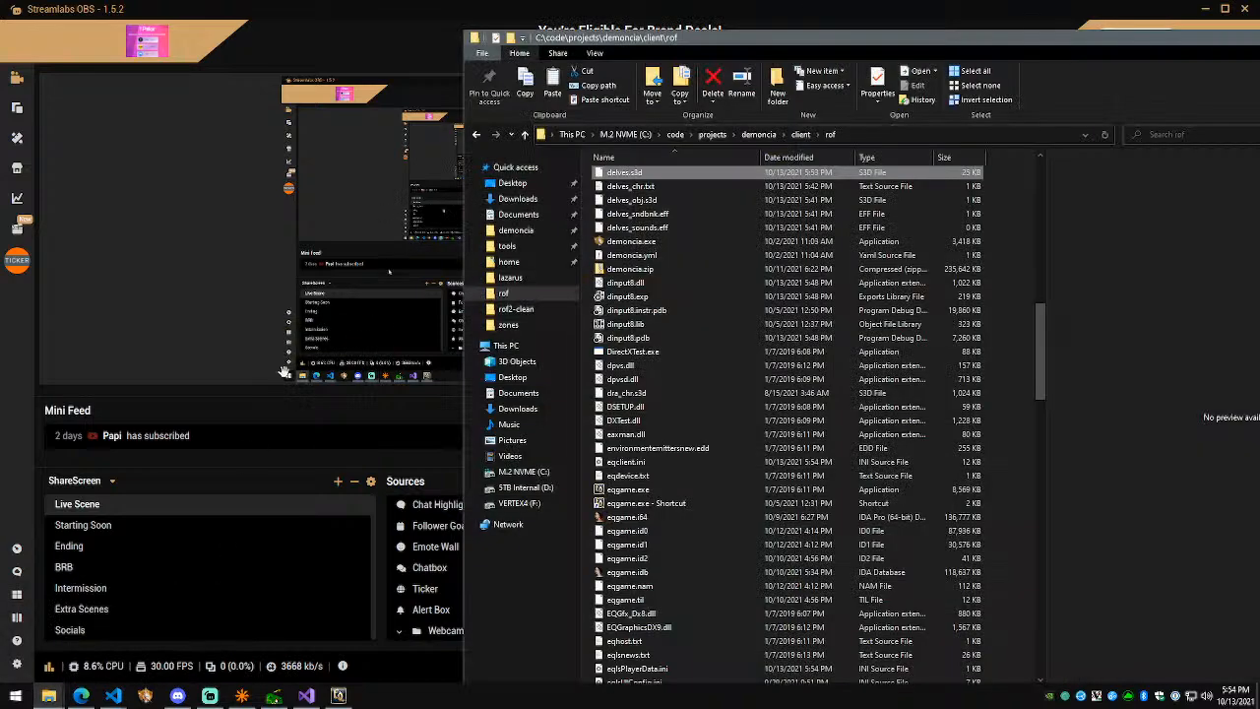
click(539, 488)
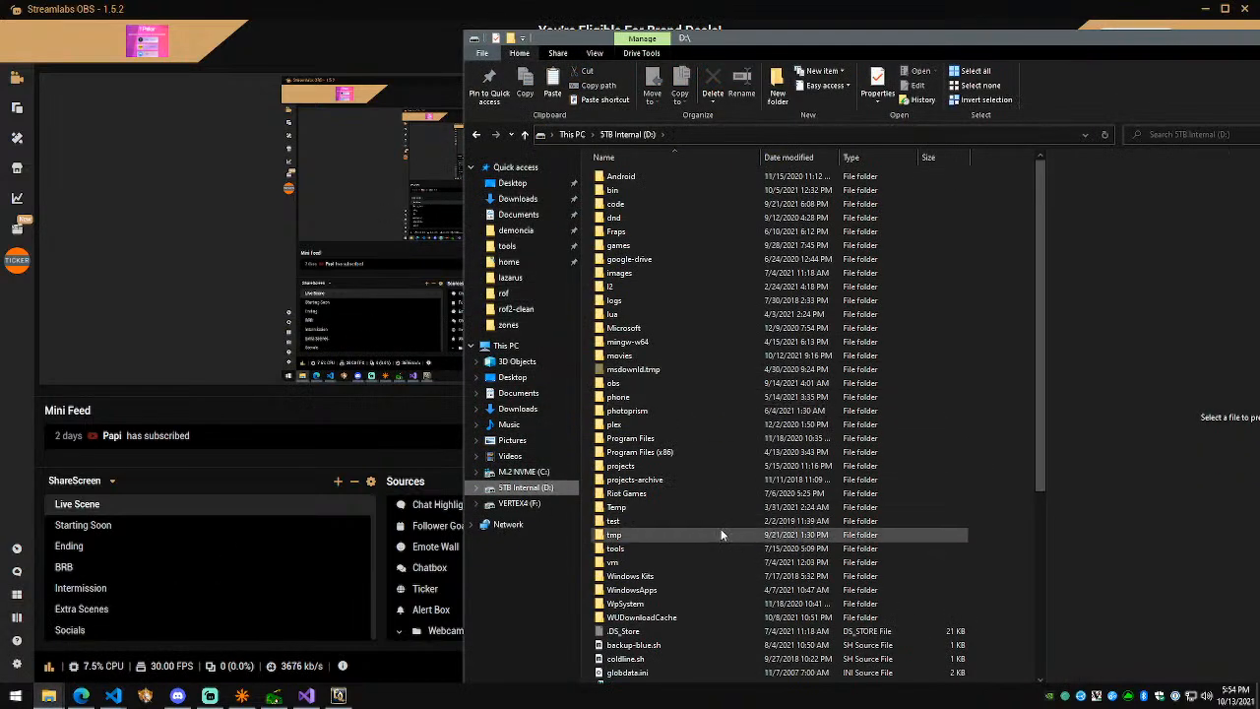
scroll(704, 522, down, 1)
scroll(707, 479, up, 1)
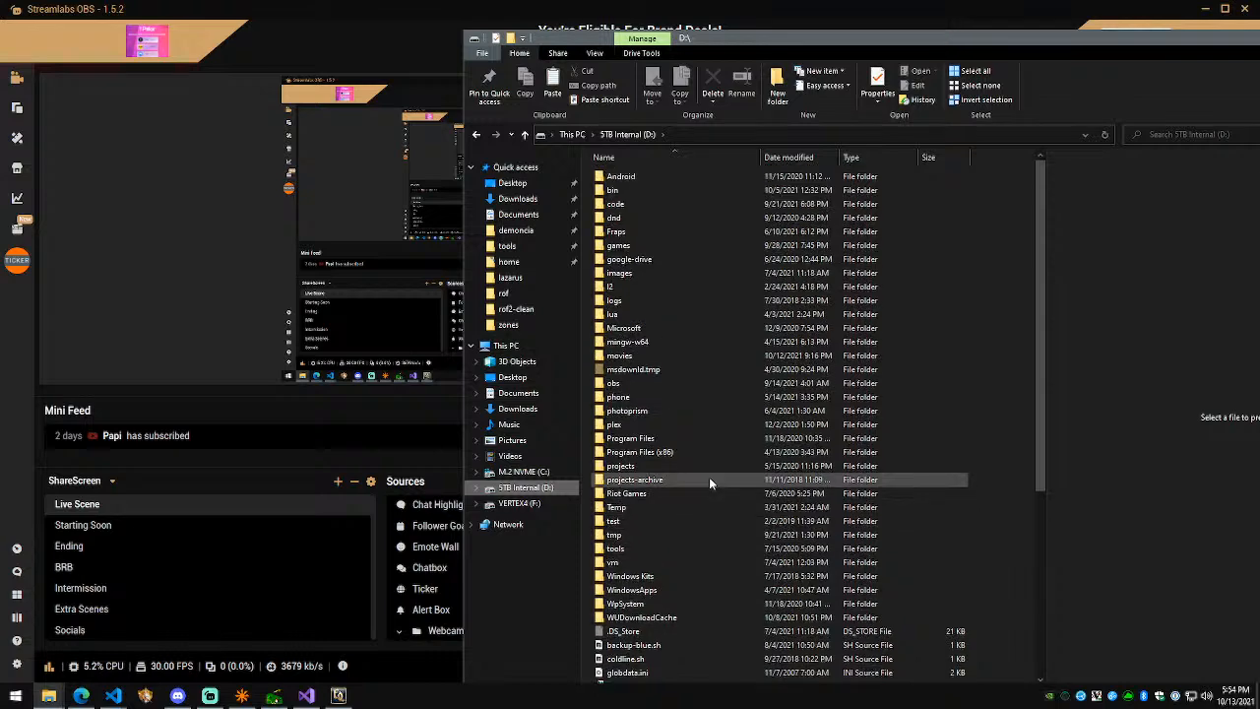
double_click(674, 243)
key(Return)
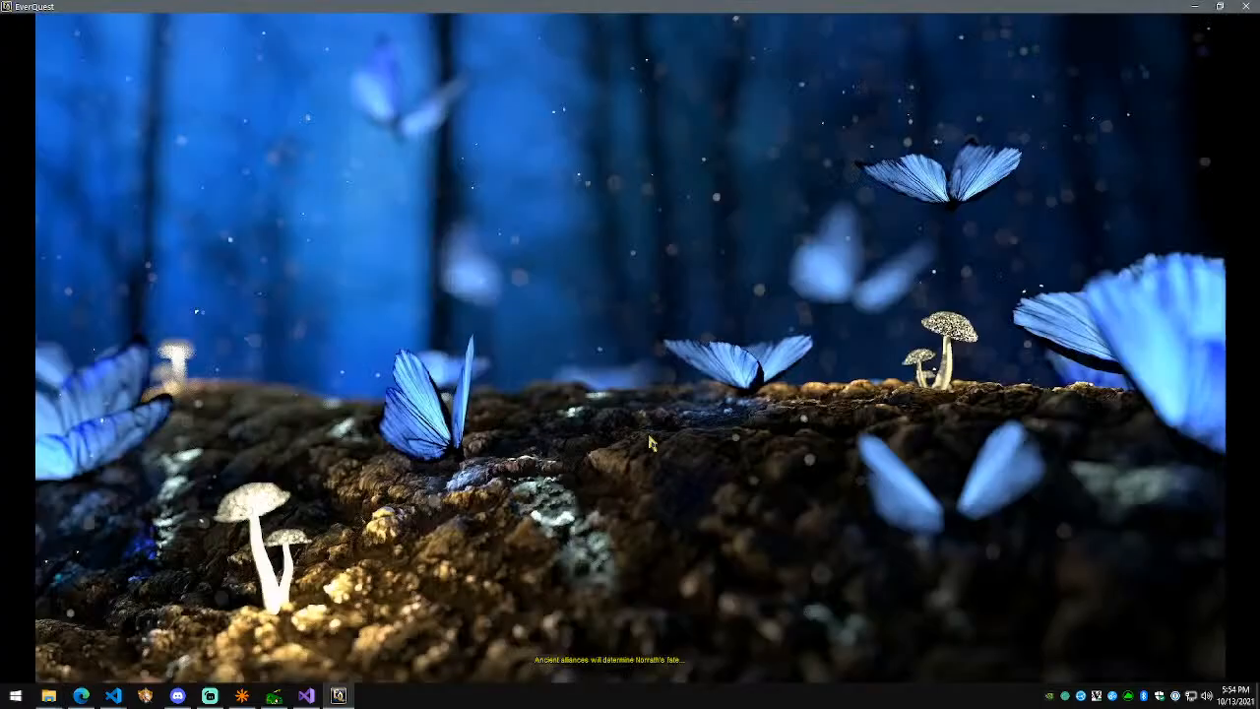
key(alt+Tab)
key(e)
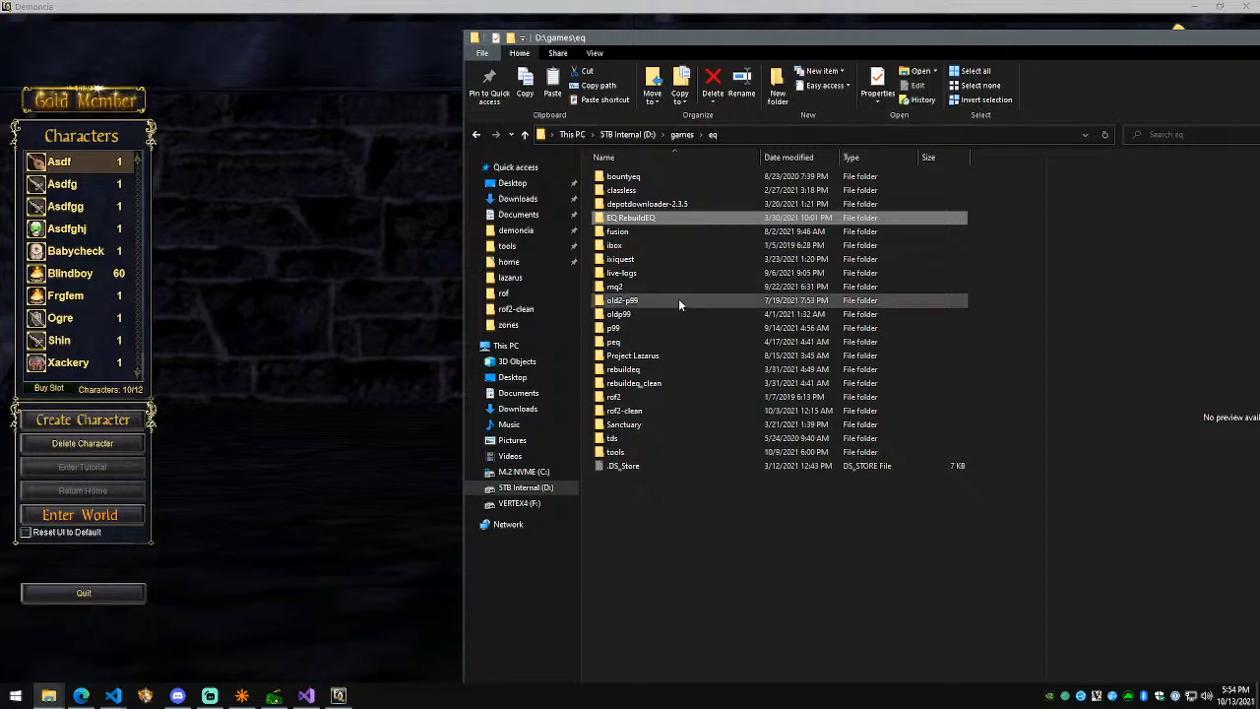
double_click(645, 450)
Step: Copy Anim8or.exe and its companion files from the anim8or folder into demoncia\zones
double_click(630, 176)
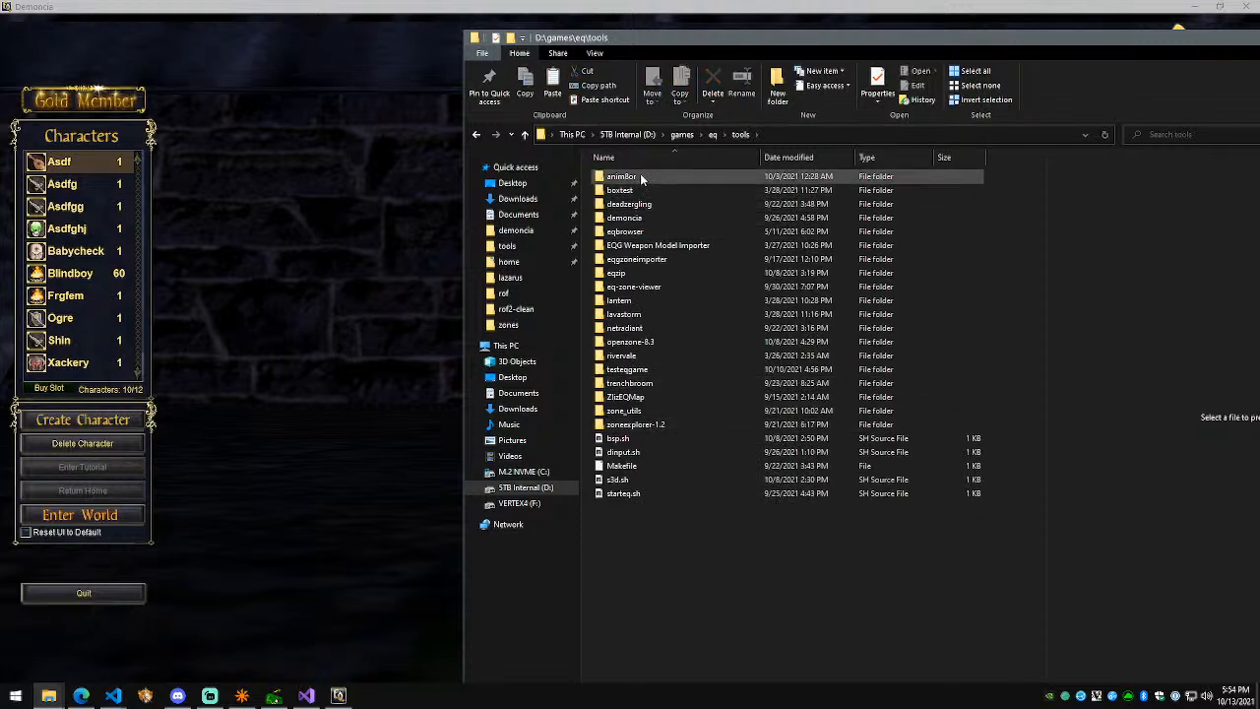
double_click(630, 178)
drag(740, 286, 611, 177)
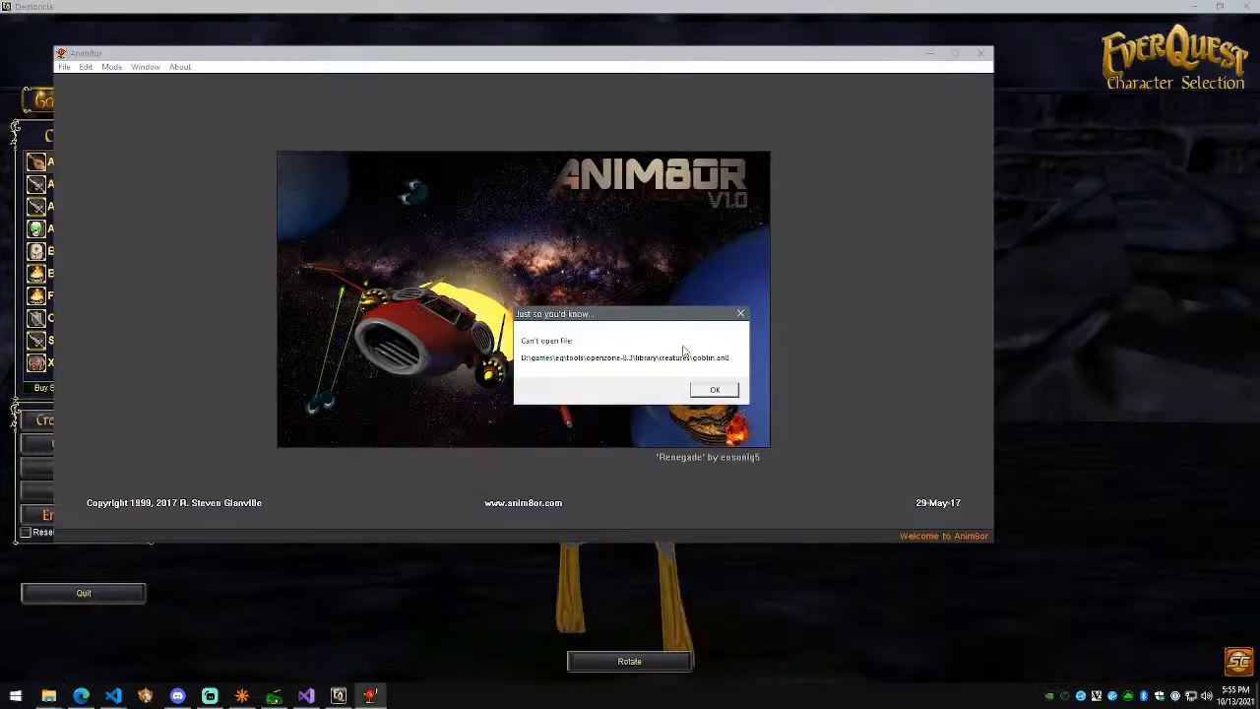
click(709, 388)
key(alt+Tab)
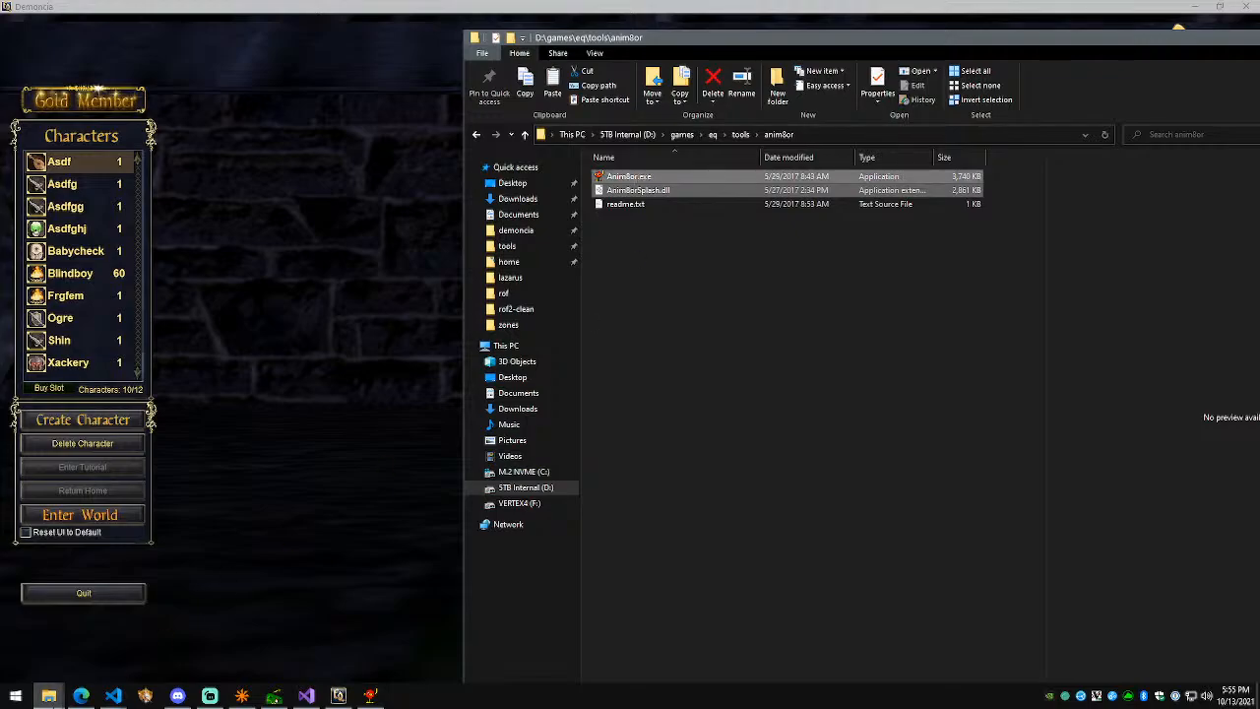
click(80, 696)
click(48, 696)
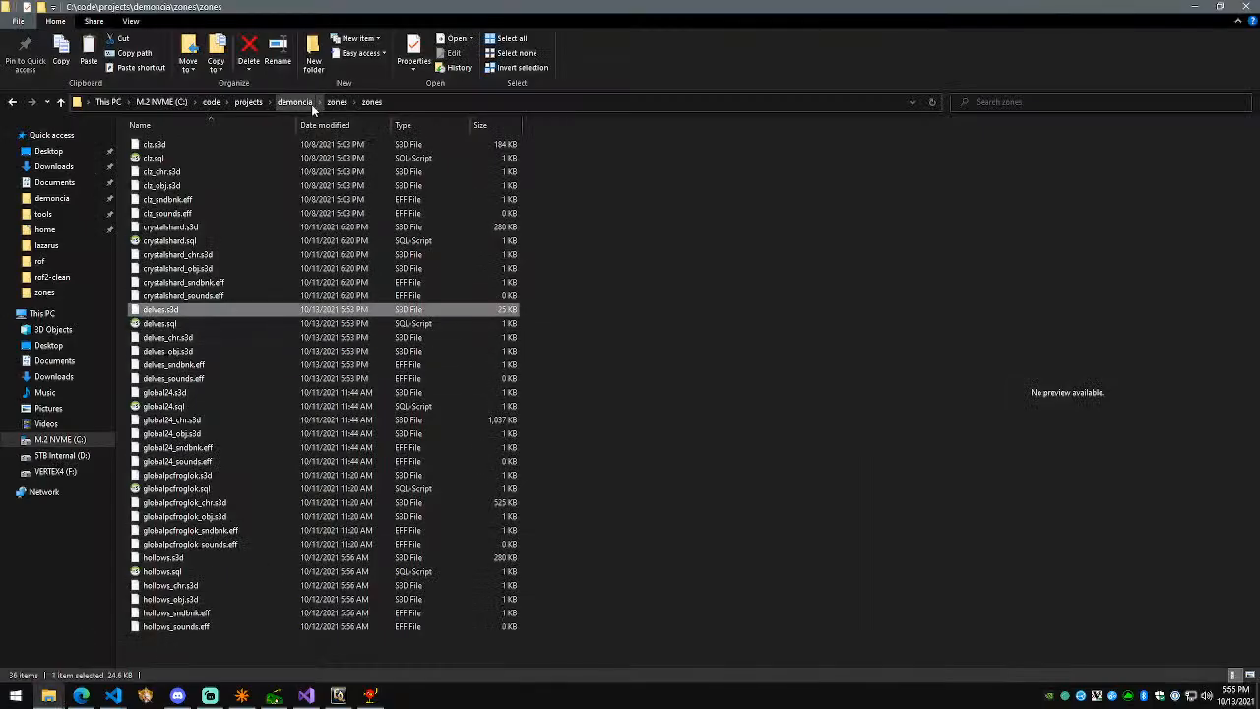
click(346, 103)
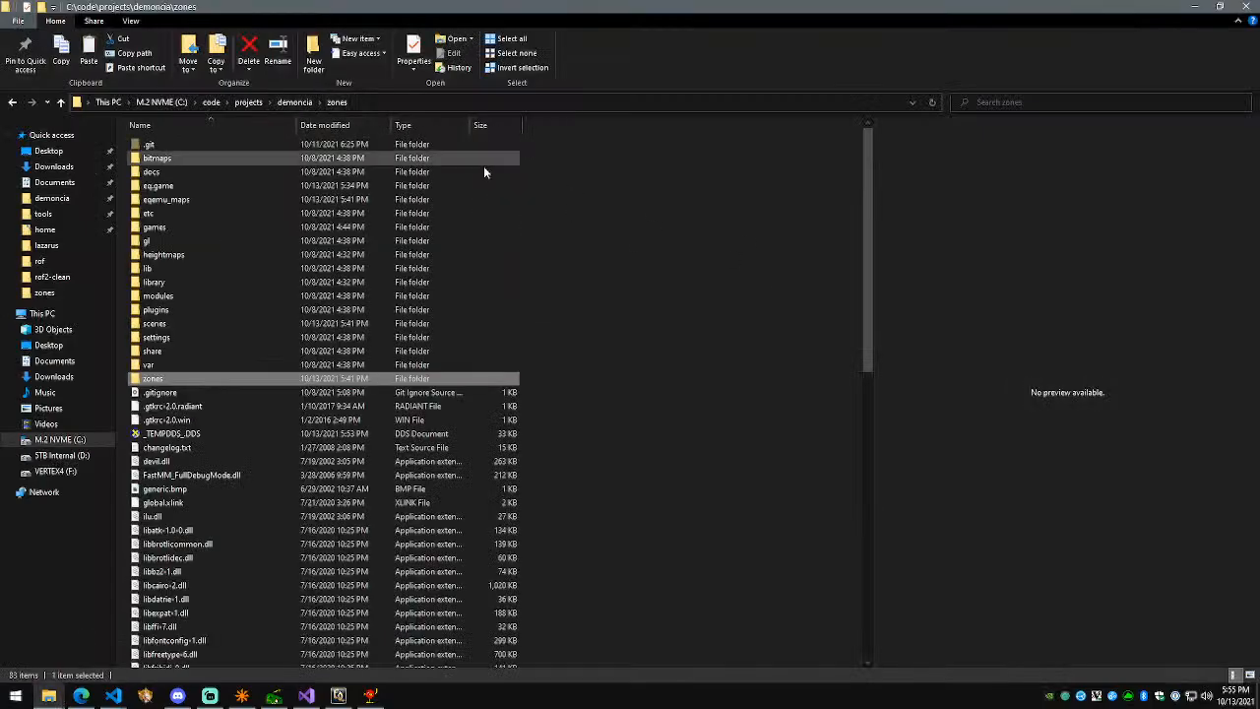
click(712, 334)
key(ctrl+v)
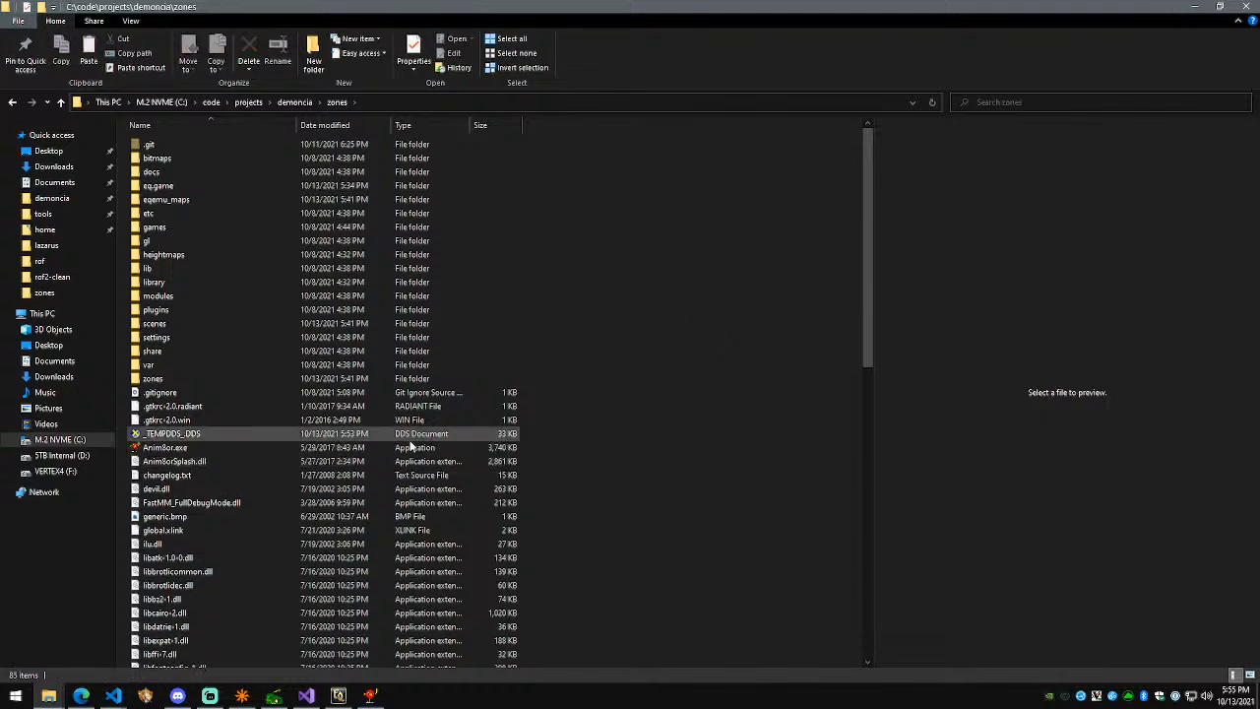
Step: Run the copied Anim8or.exe, dismiss its file errors, and choose File > Open
click(239, 447)
double_click(231, 448)
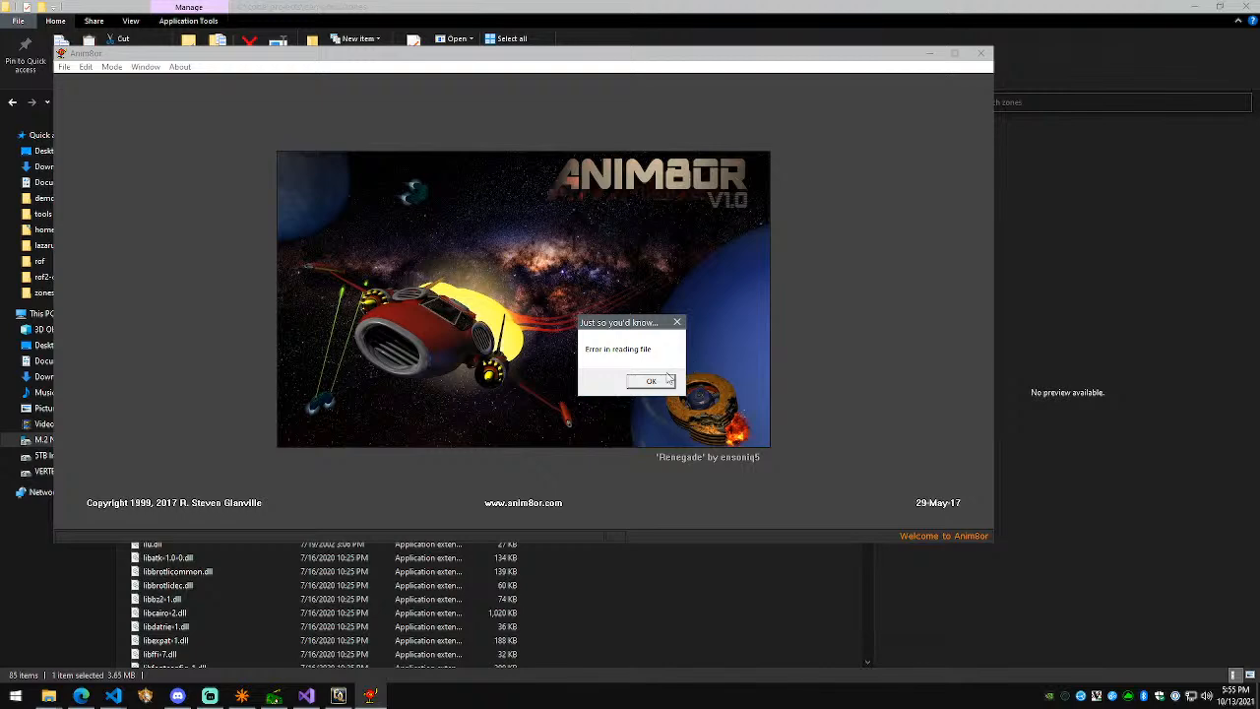
click(668, 378)
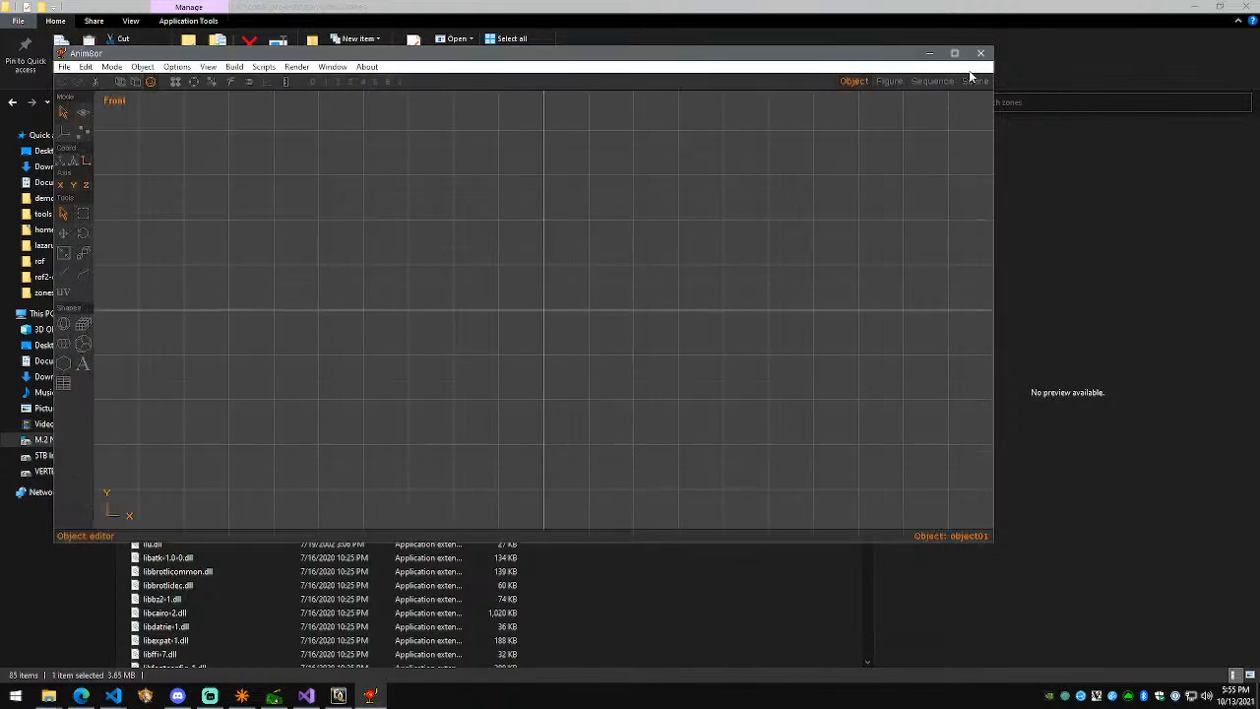
click(980, 53)
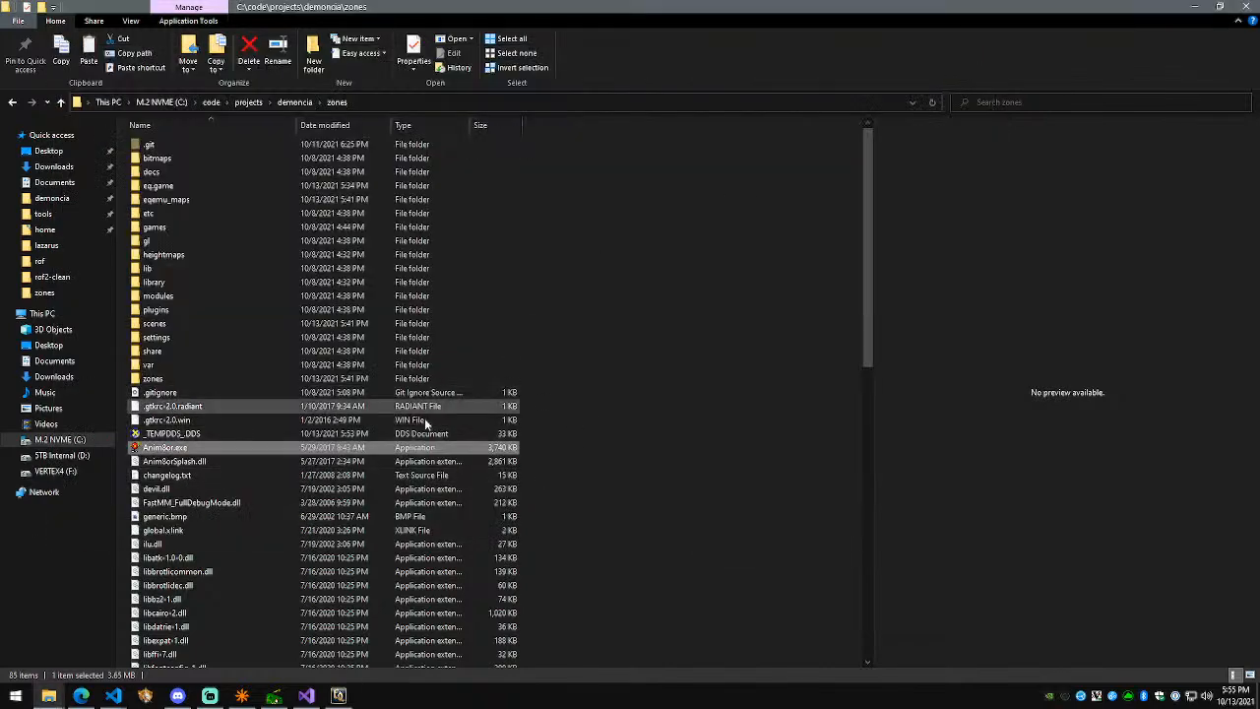
key(Return)
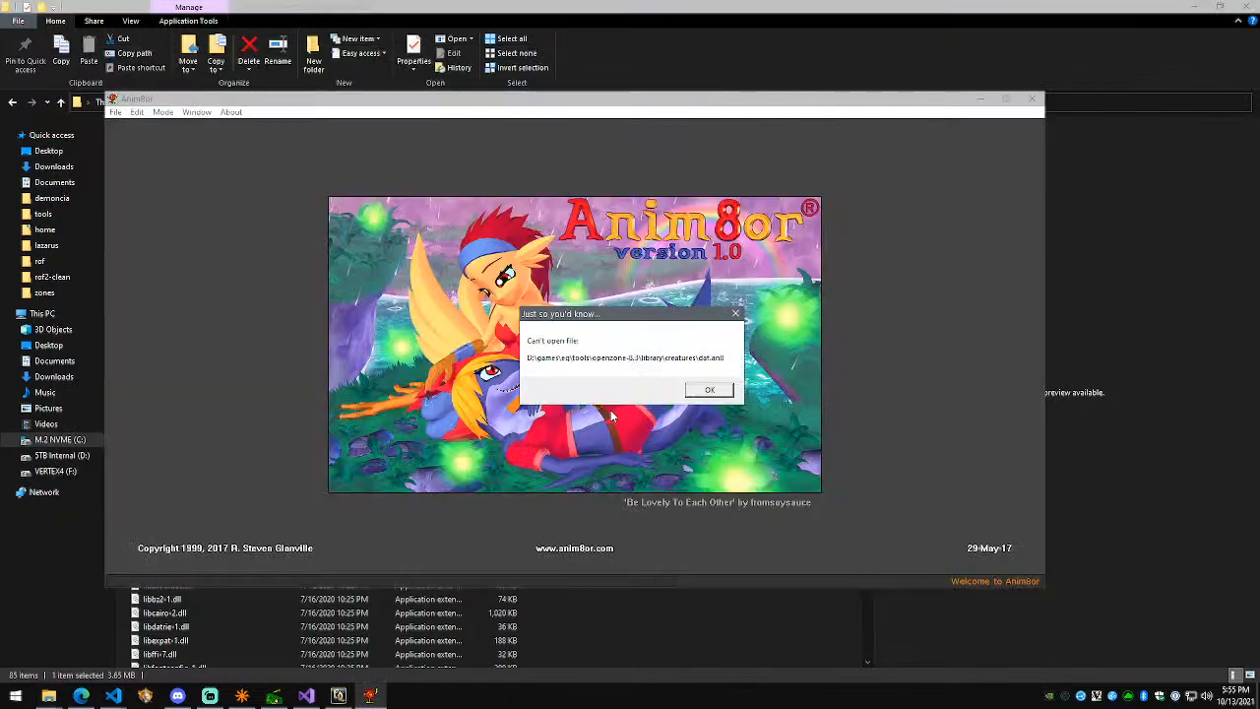
click(694, 391)
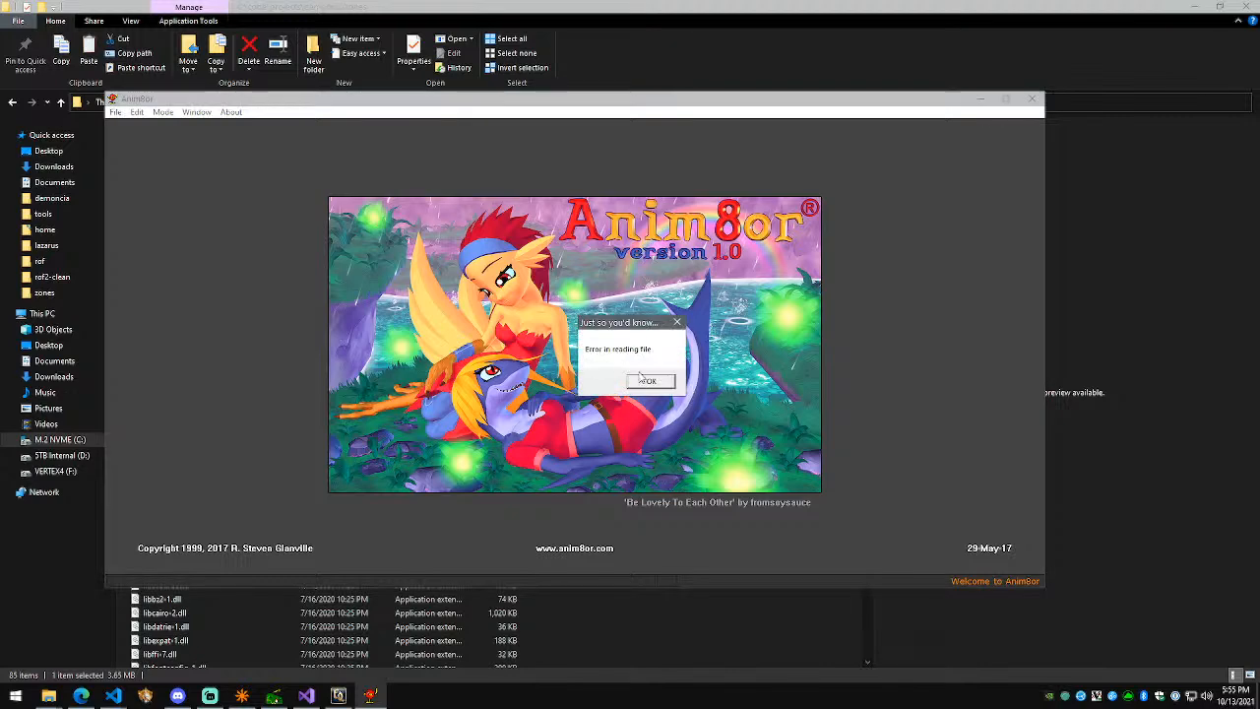
click(645, 380)
click(115, 112)
click(137, 141)
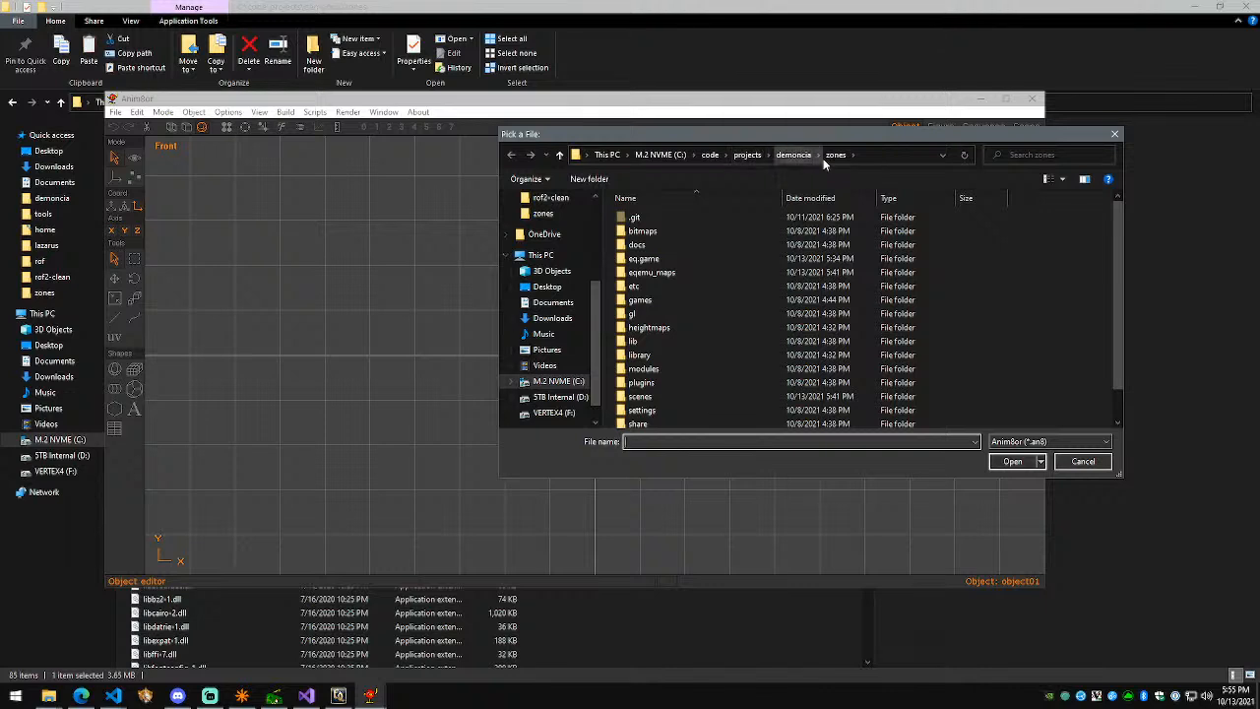
Step: Open snake.an8 from library\creatures and frame the snake in the maximized window
double_click(704, 356)
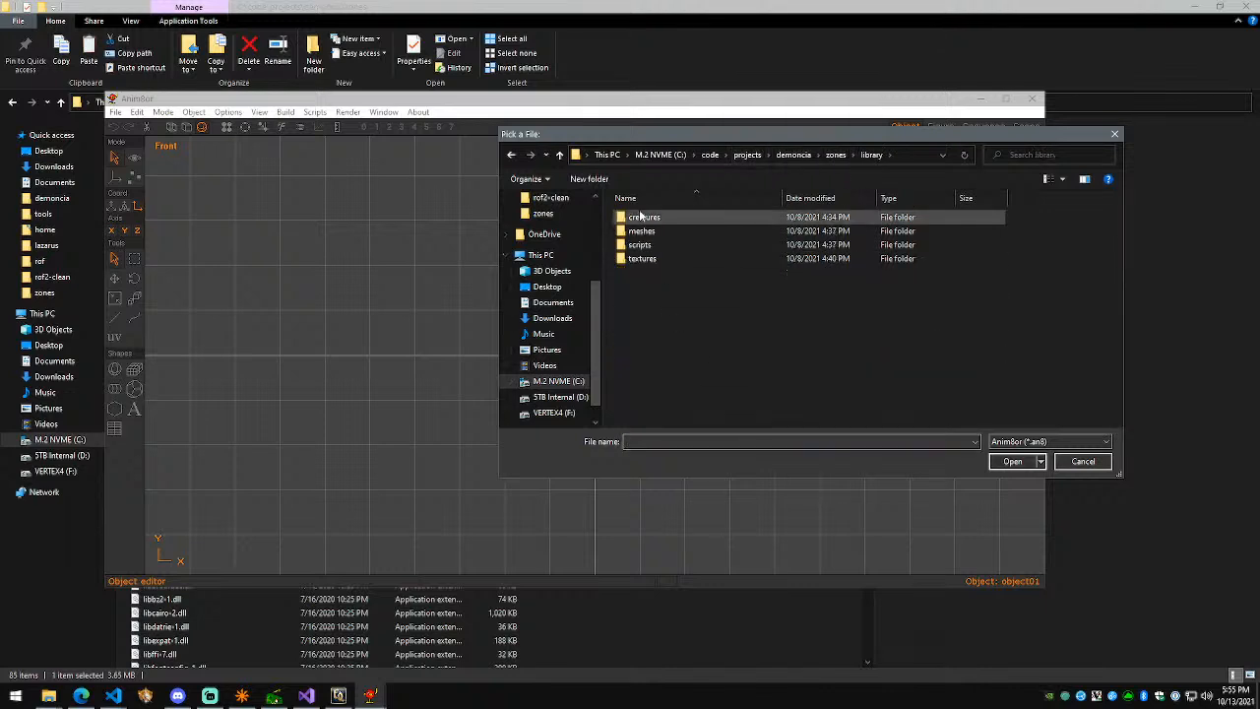
double_click(642, 216)
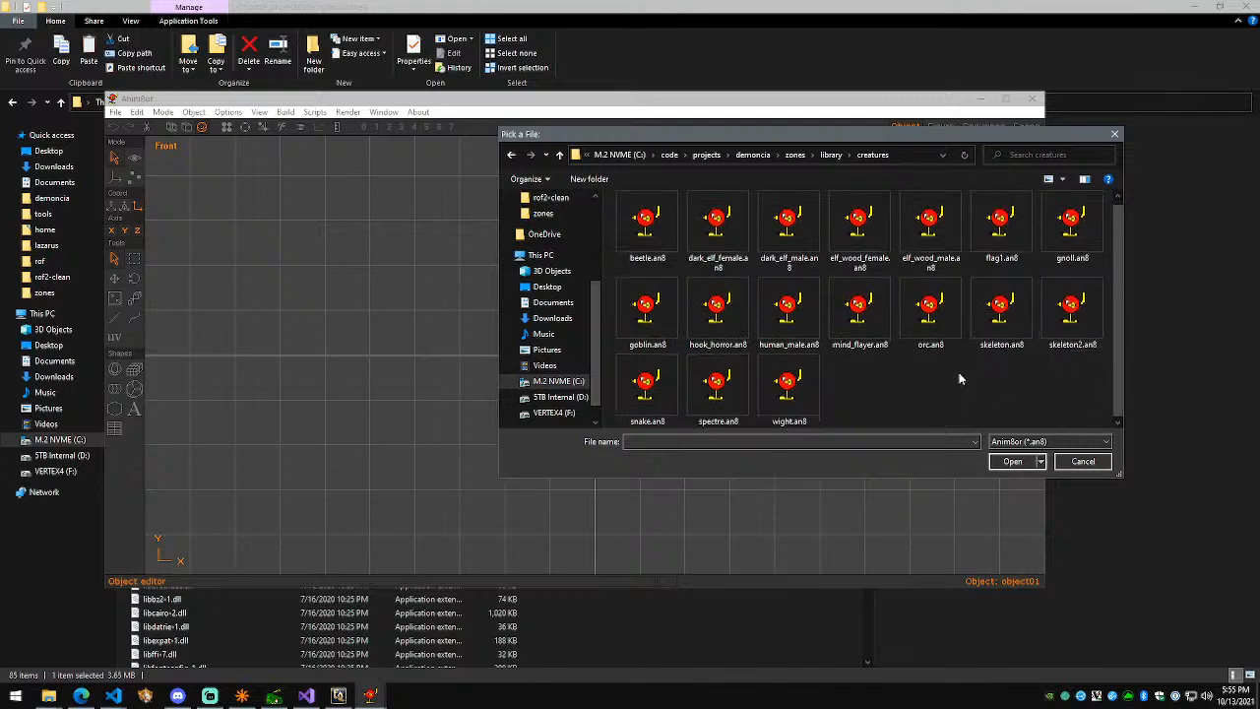
click(648, 388)
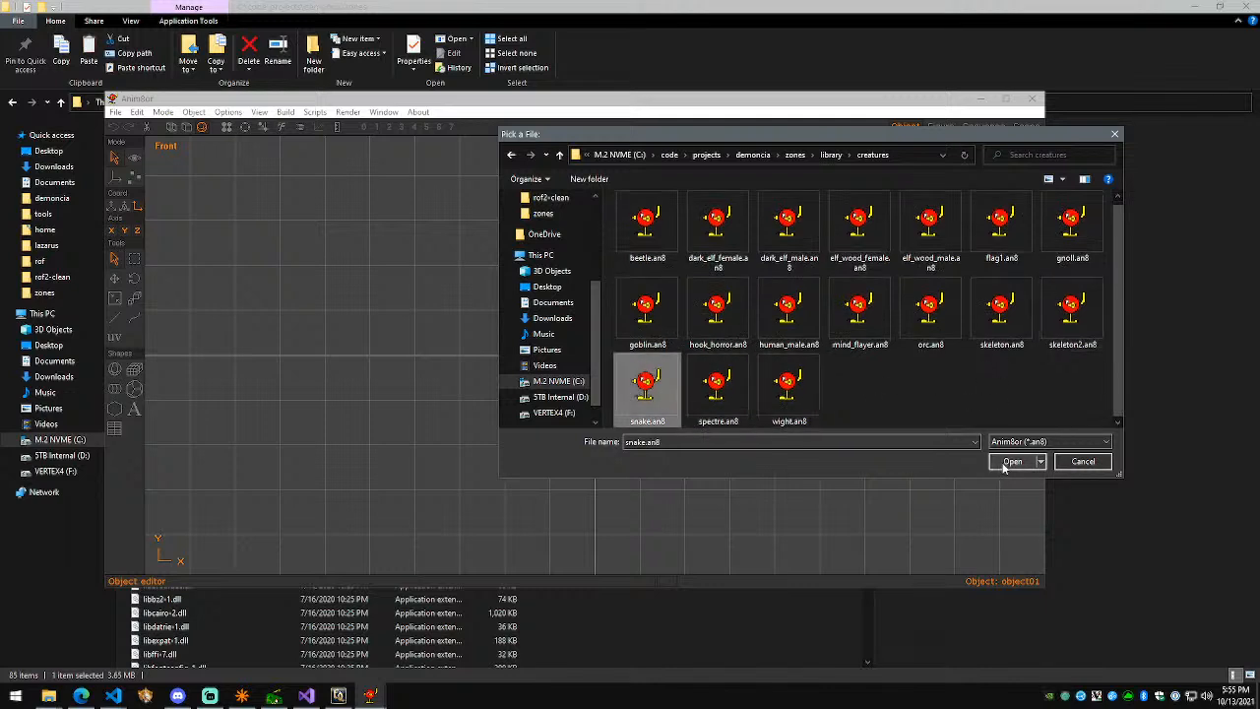
click(1006, 462)
click(1005, 98)
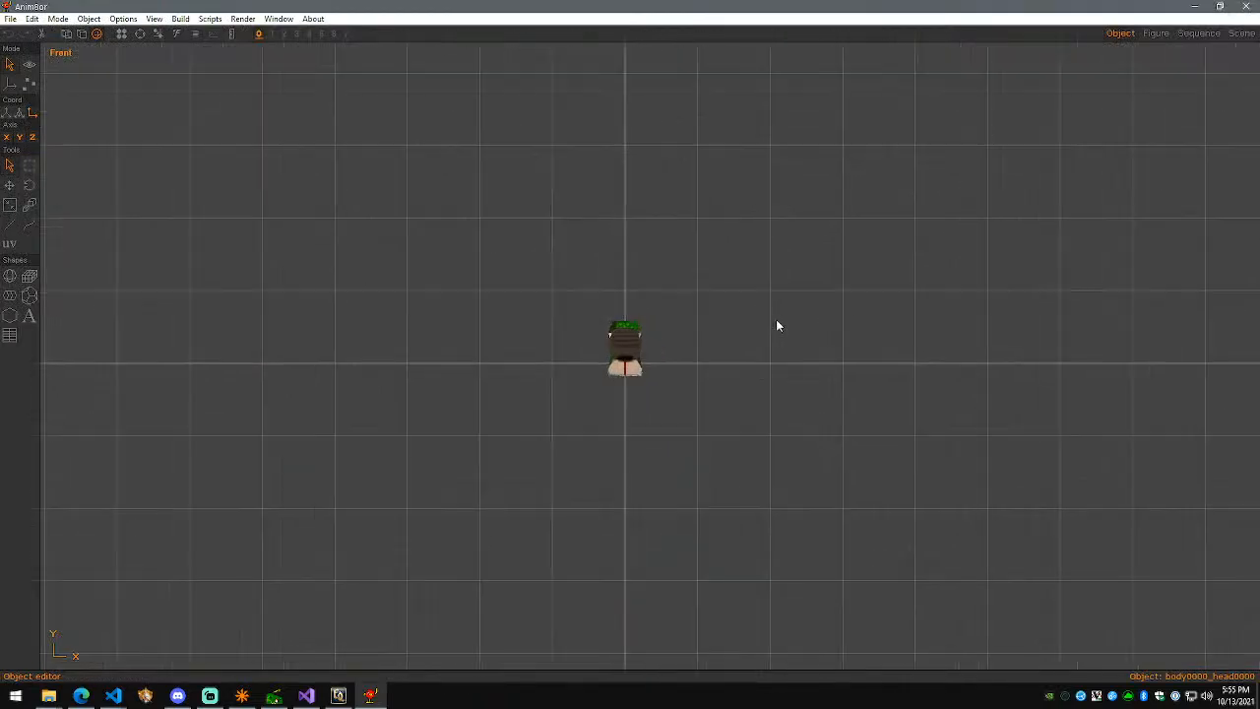
scroll(713, 330, up, 3)
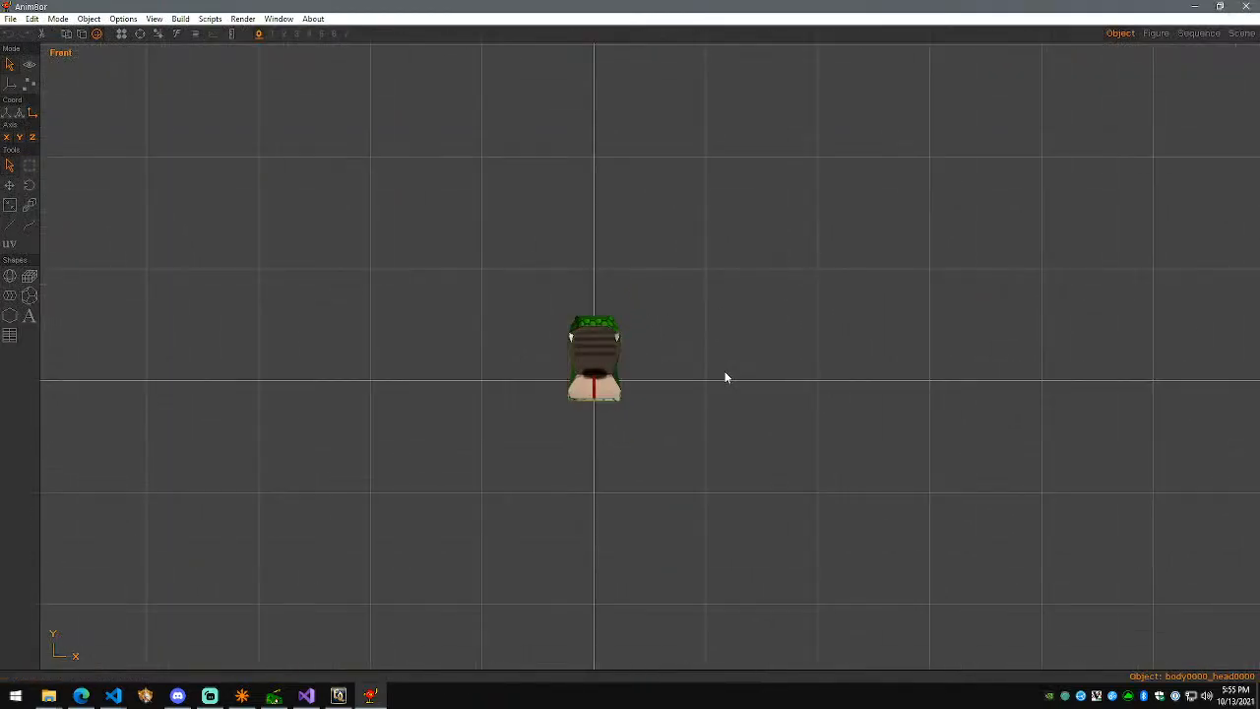
click(33, 65)
drag(686, 322, 640, 328)
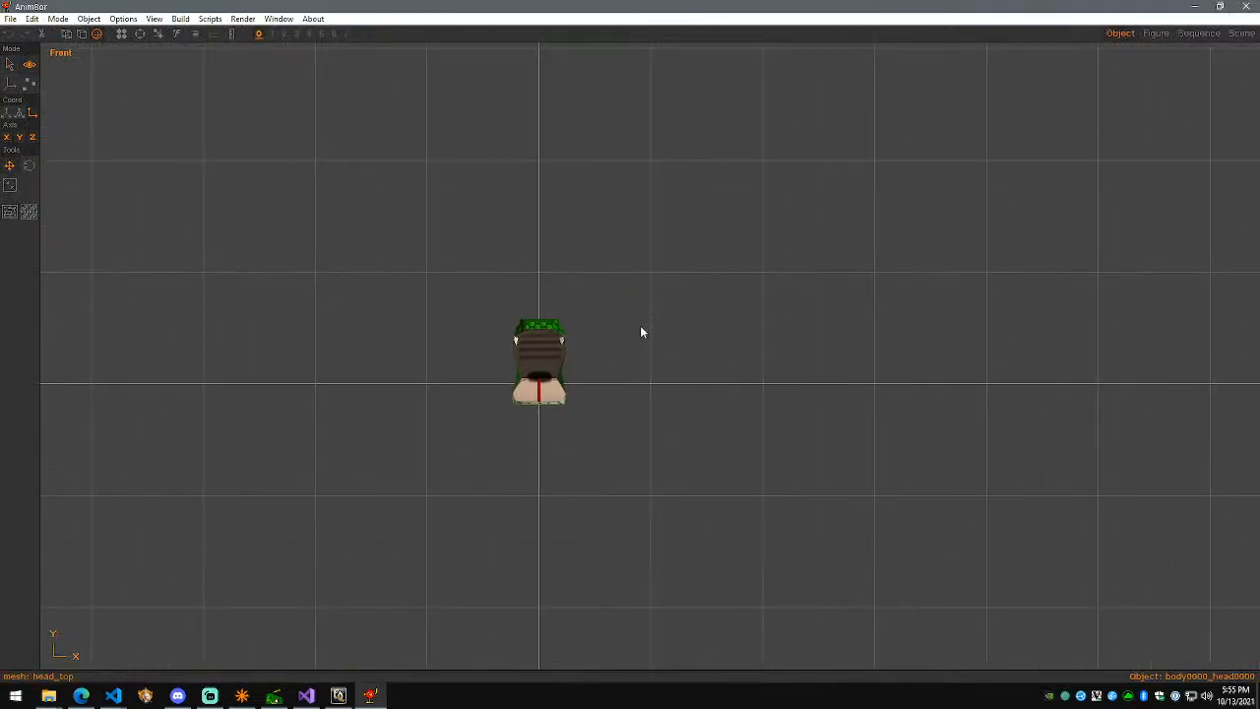
drag(676, 399, 319, 301)
key(ctrl+r)
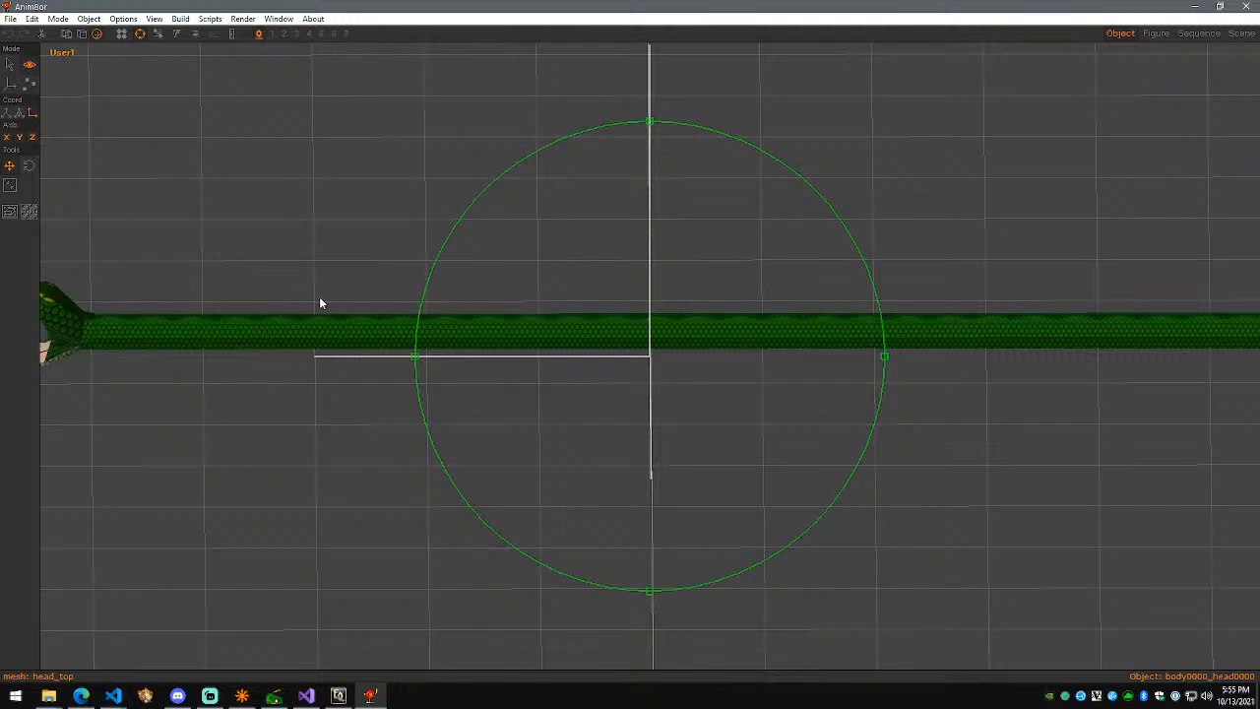
Step: Switch to Sequence mode and play the kicking_C_100_C01 animation in a perspective view
click(61, 19)
click(84, 63)
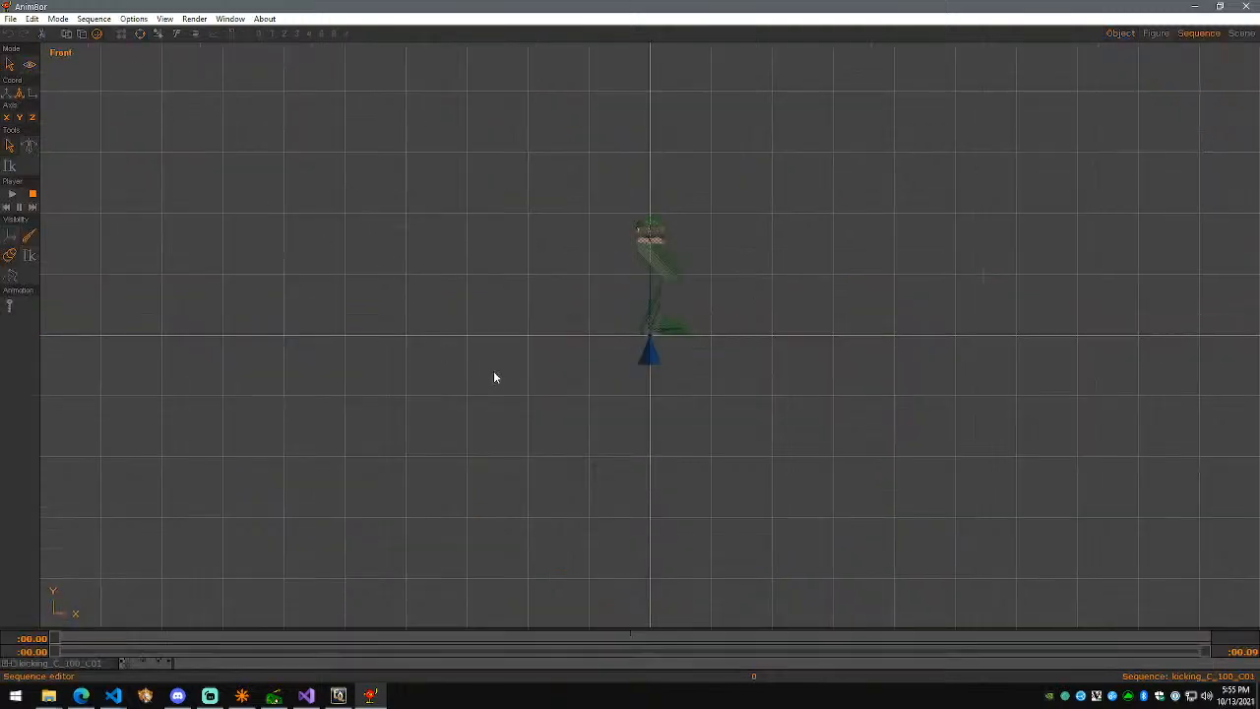
key(Return)
click(28, 65)
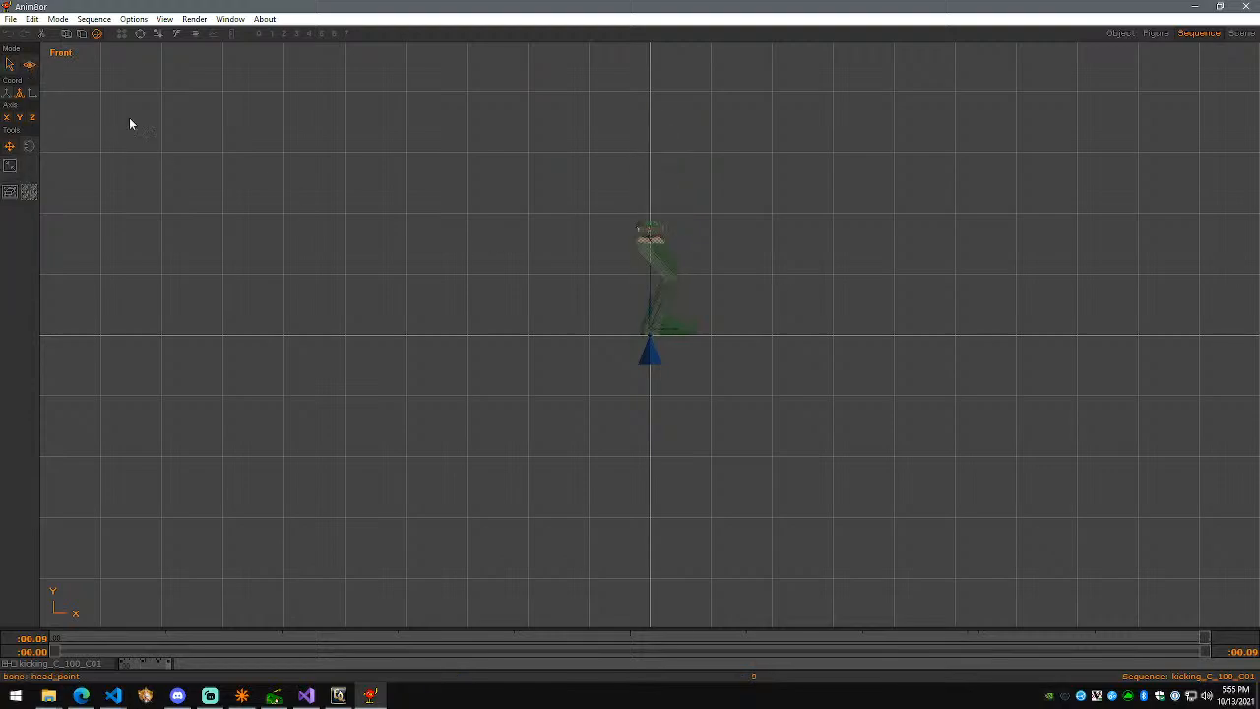
middle_drag(716, 281, 639, 348)
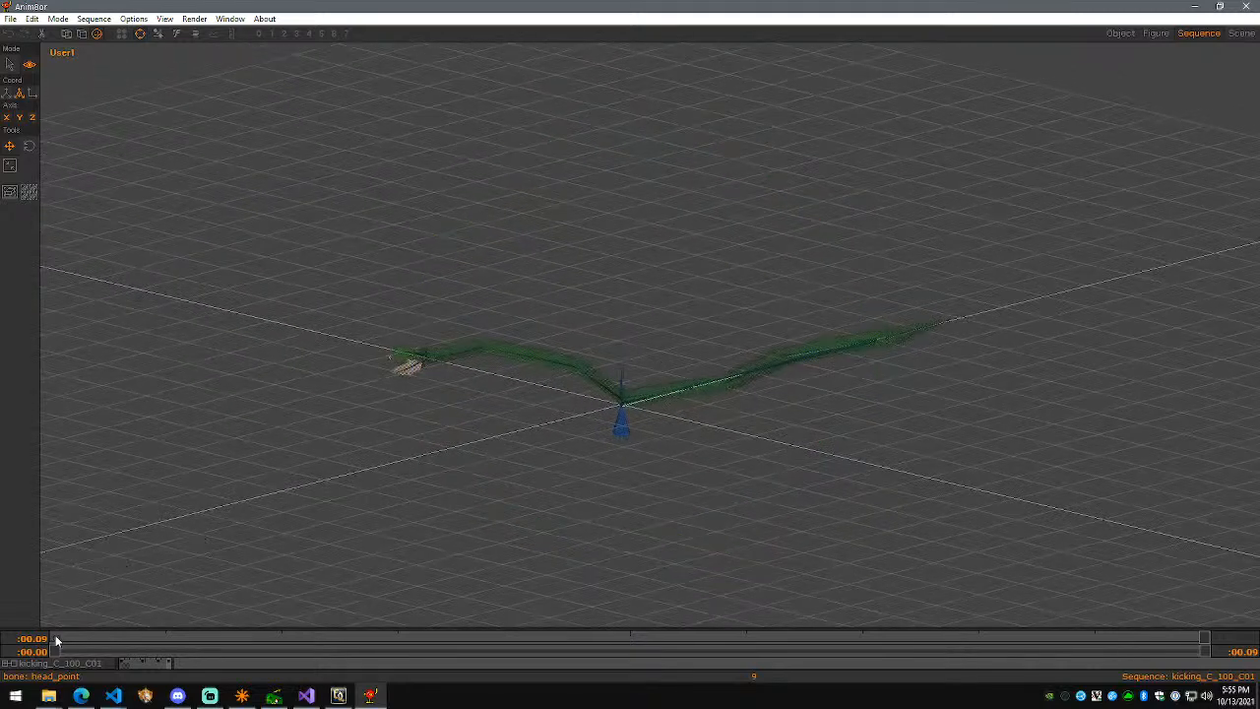
click(8, 66)
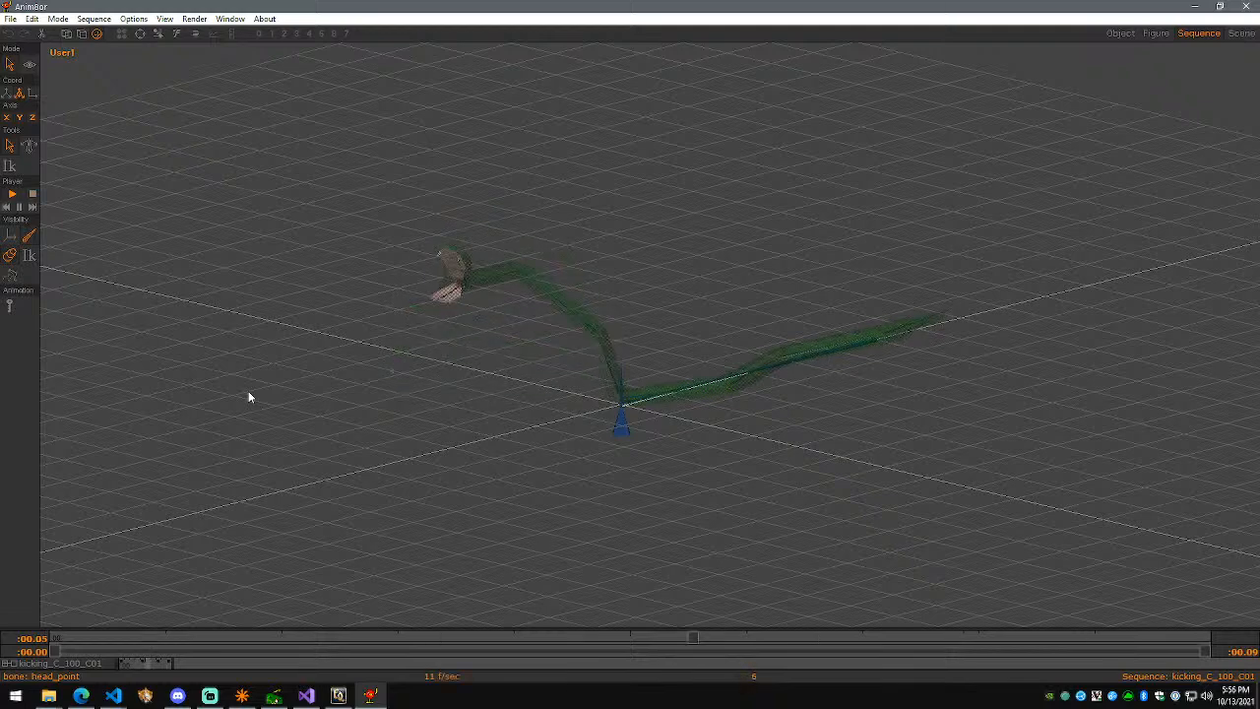
Step: Leave the File menu unused and switch back to OpenZone
click(11, 19)
click(10, 19)
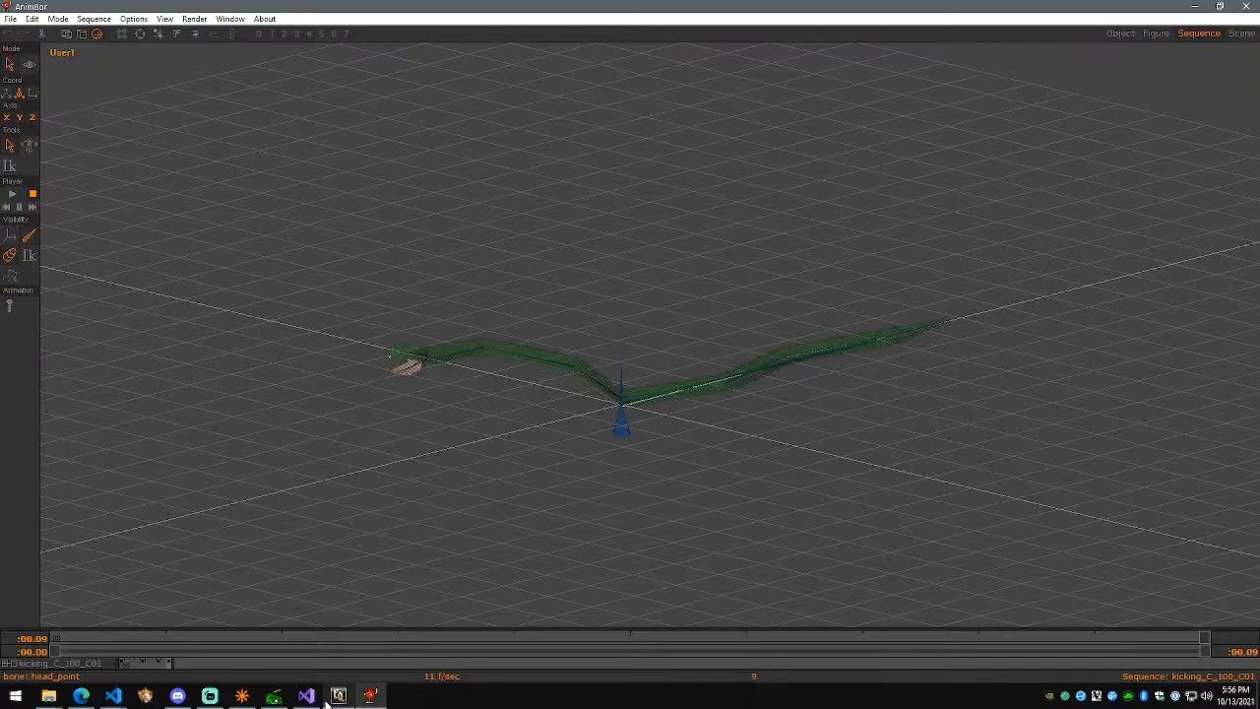
click(270, 699)
click(16, 21)
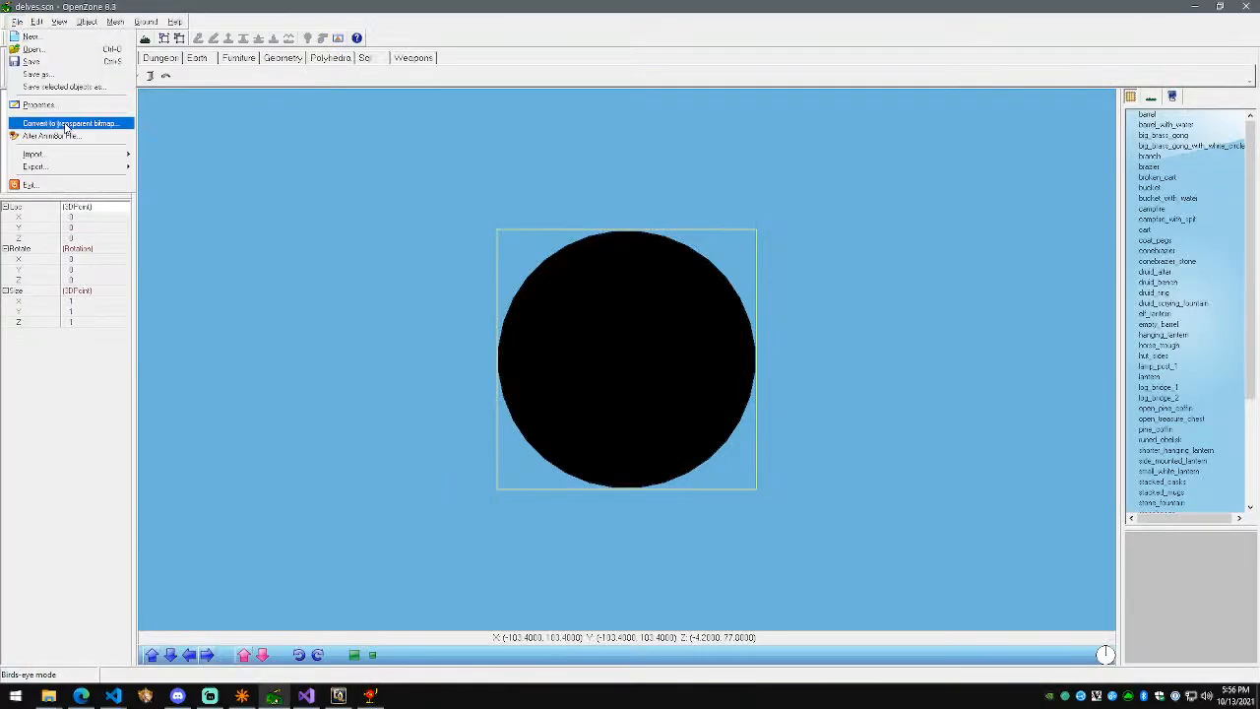
click(59, 135)
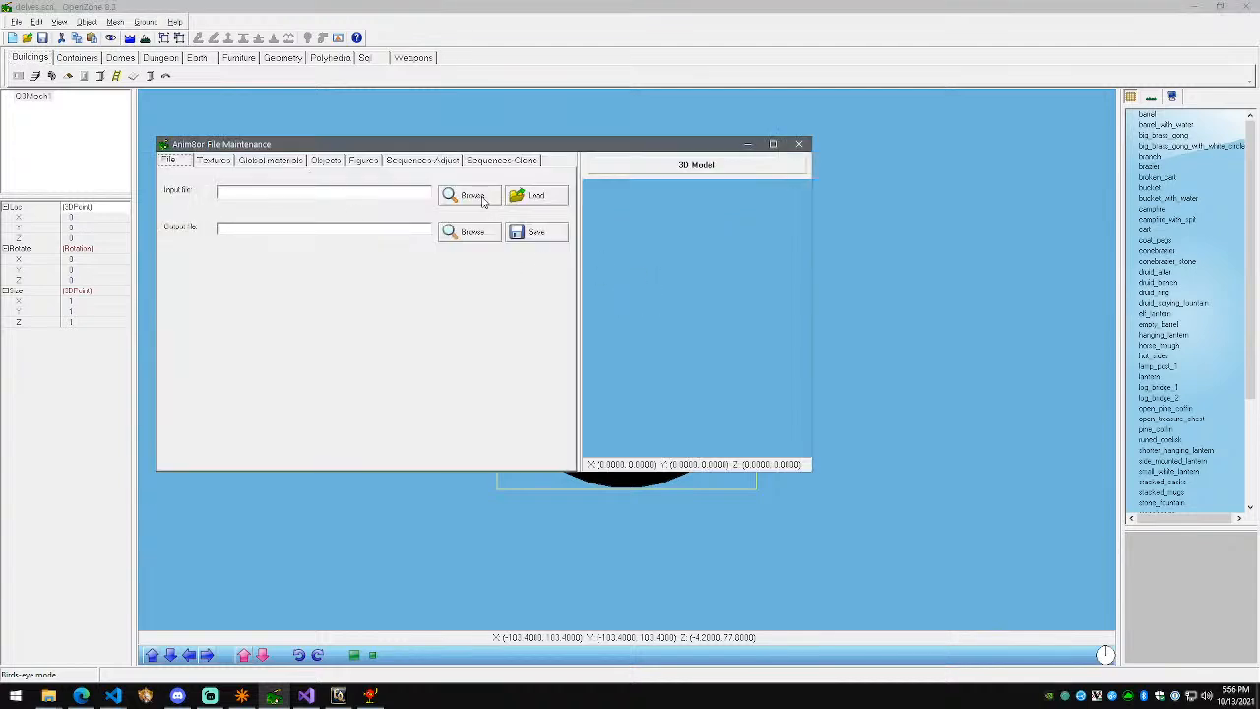
click(470, 196)
double_click(682, 418)
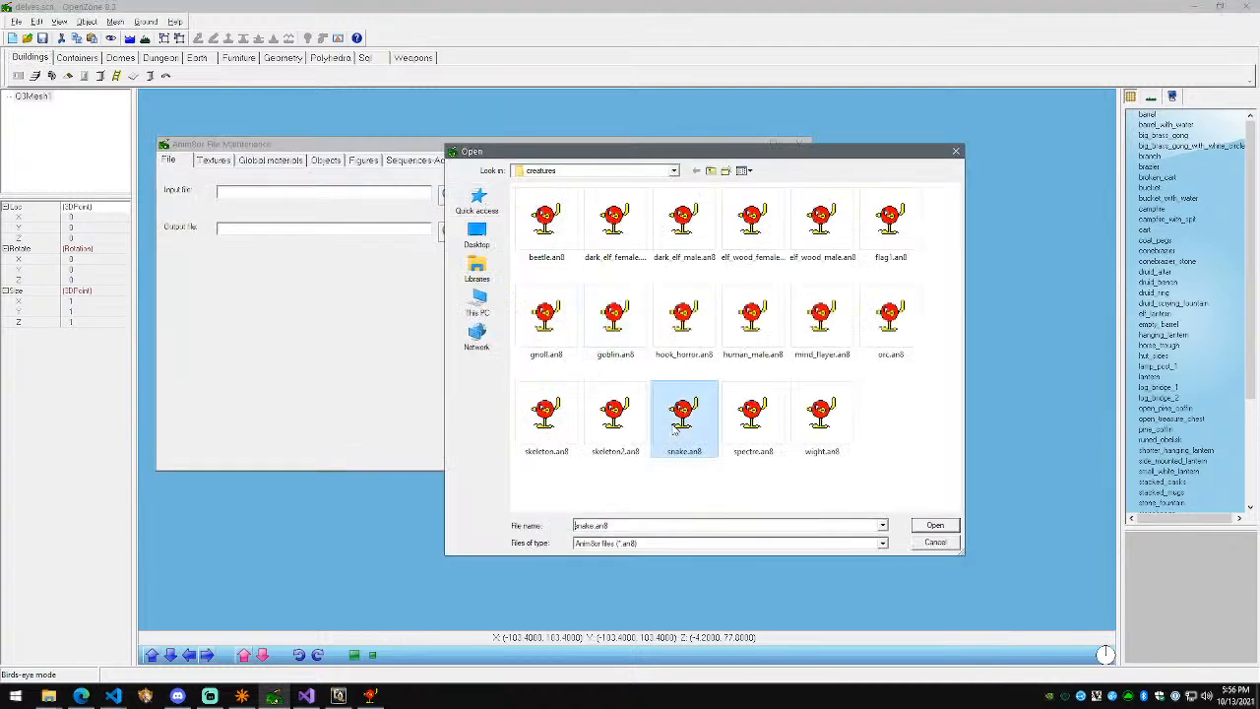
click(563, 202)
click(629, 373)
click(213, 160)
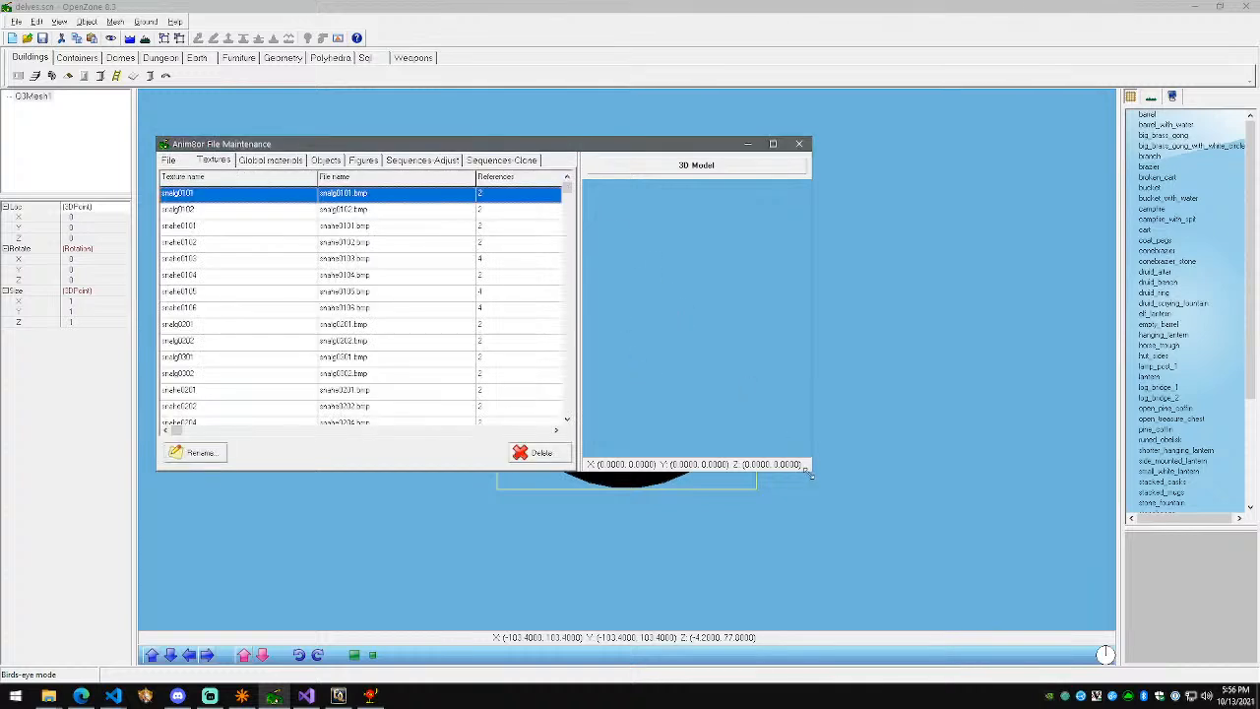
click(773, 144)
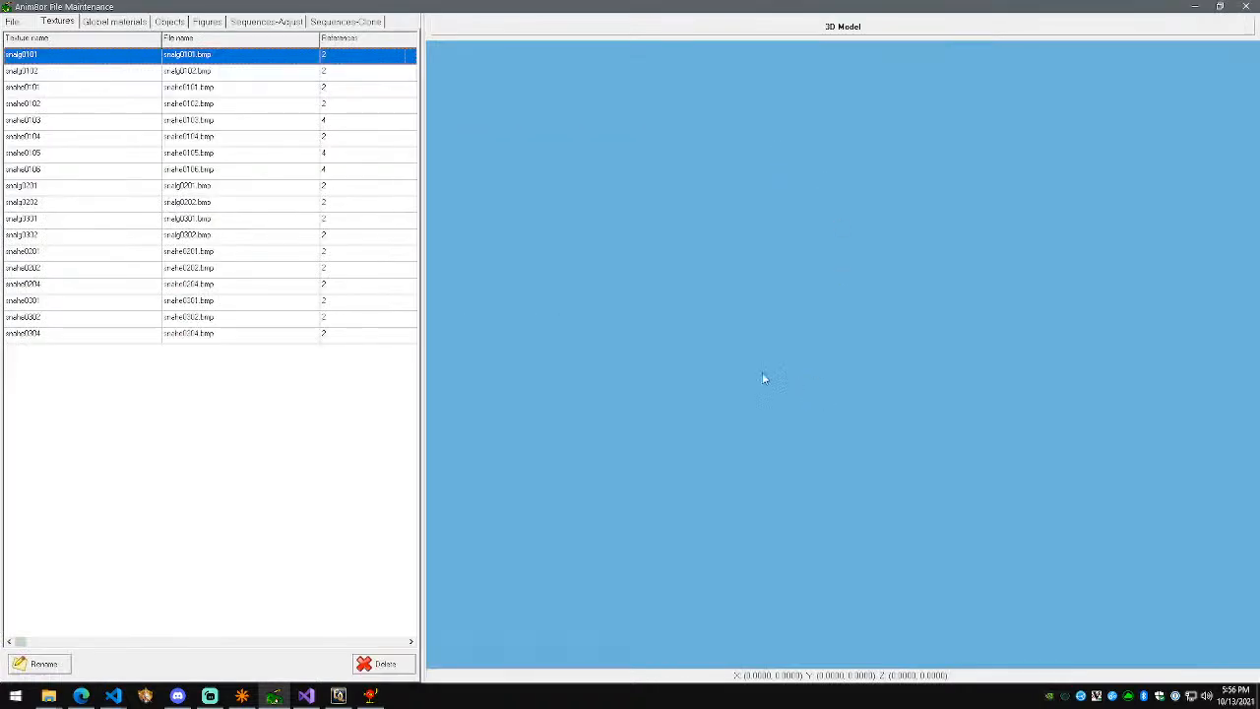
key(Down)
key(Down)
key(Up)
key(Up)
click(169, 21)
click(208, 24)
click(180, 24)
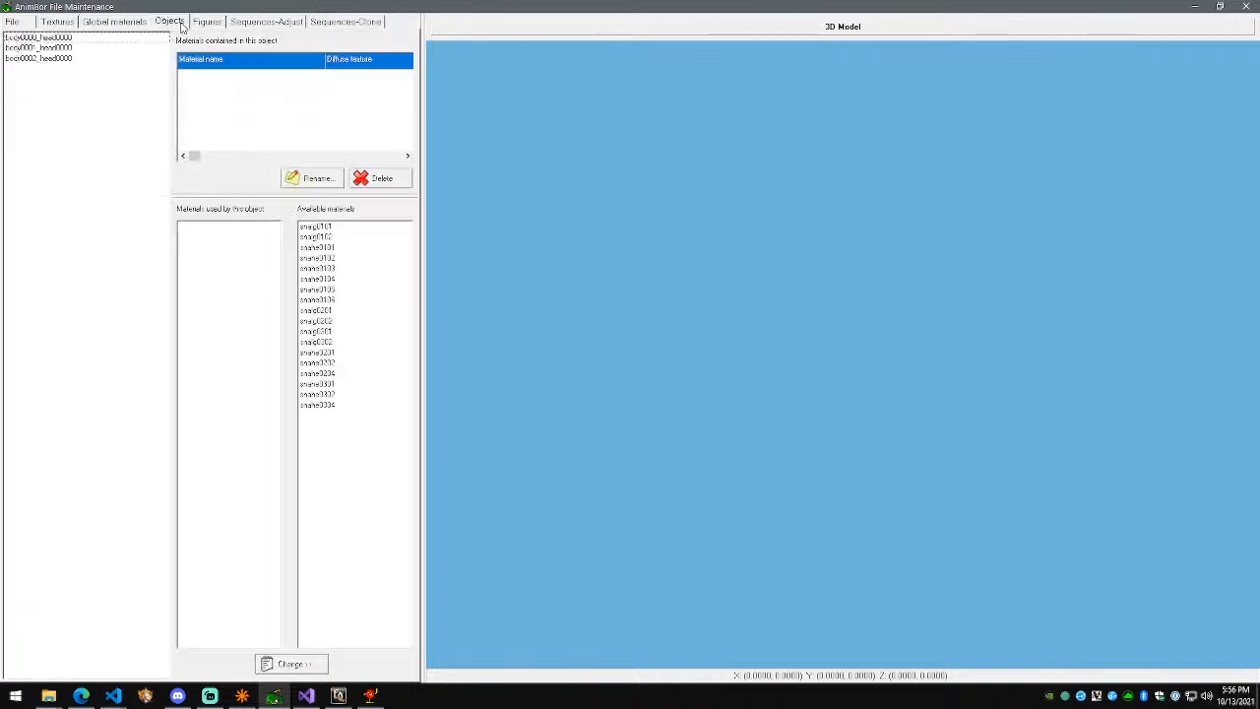
click(87, 39)
click(106, 47)
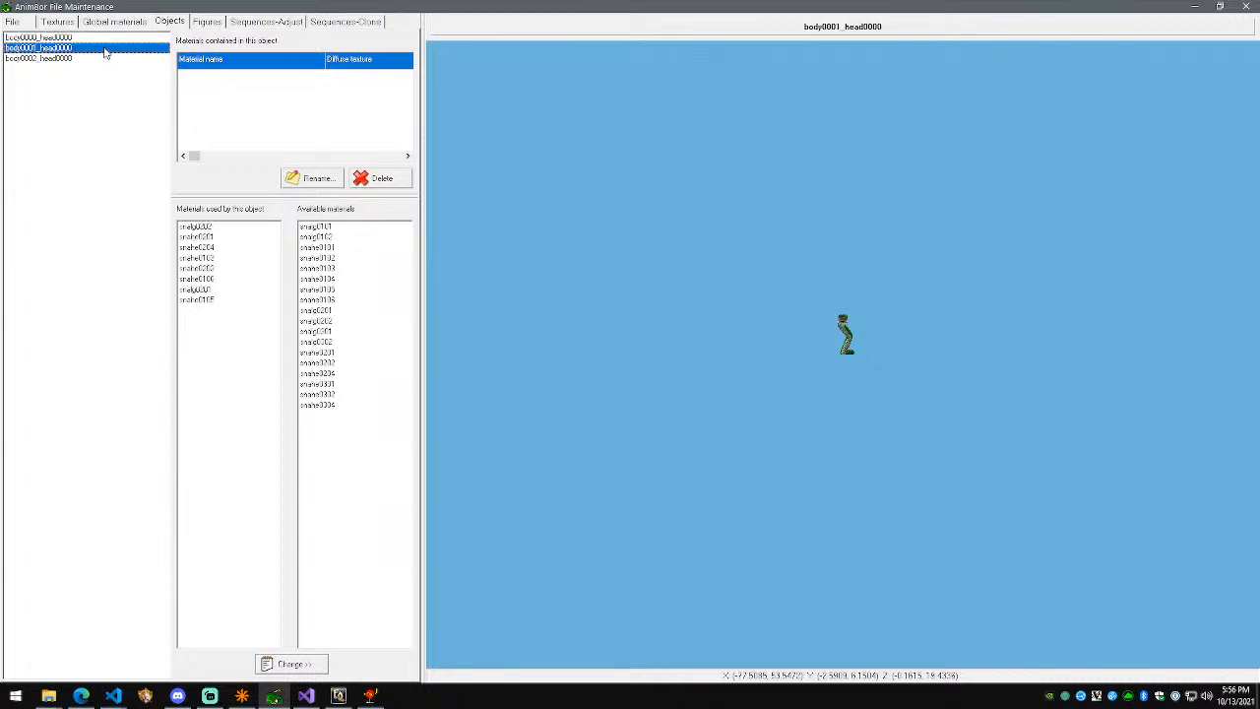
click(101, 57)
drag(753, 299, 774, 285)
click(117, 49)
drag(930, 362, 837, 296)
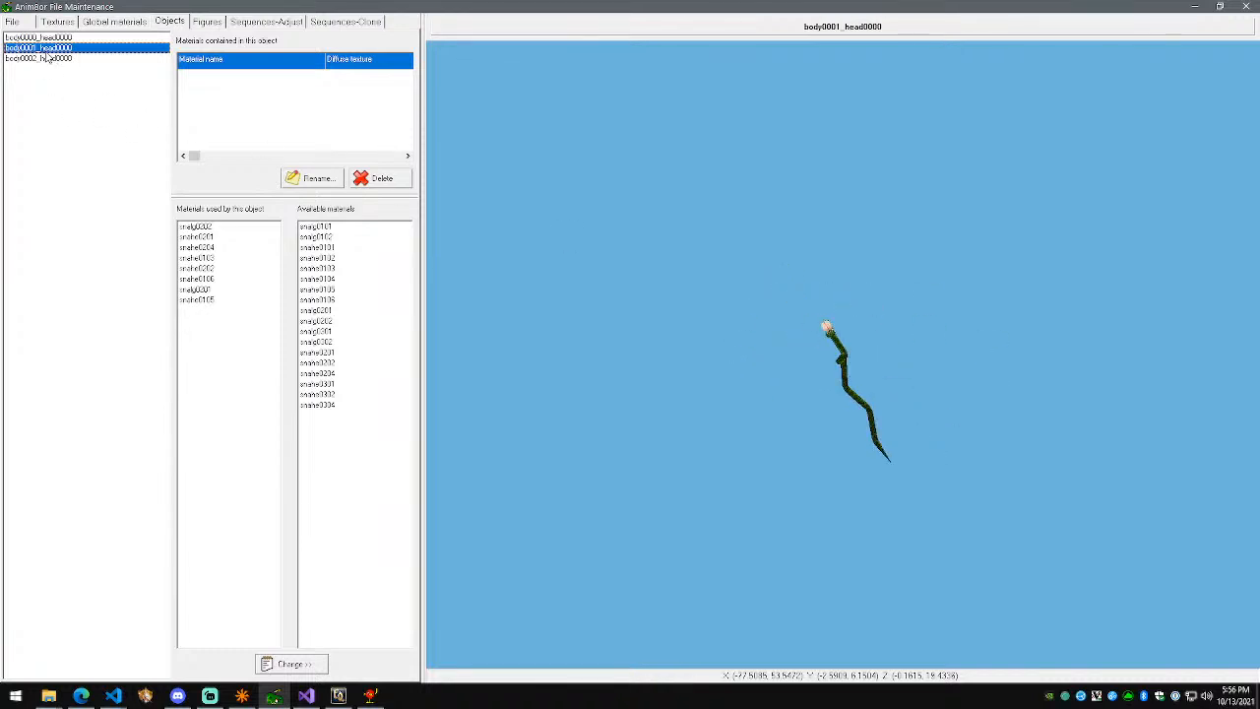
key(Up)
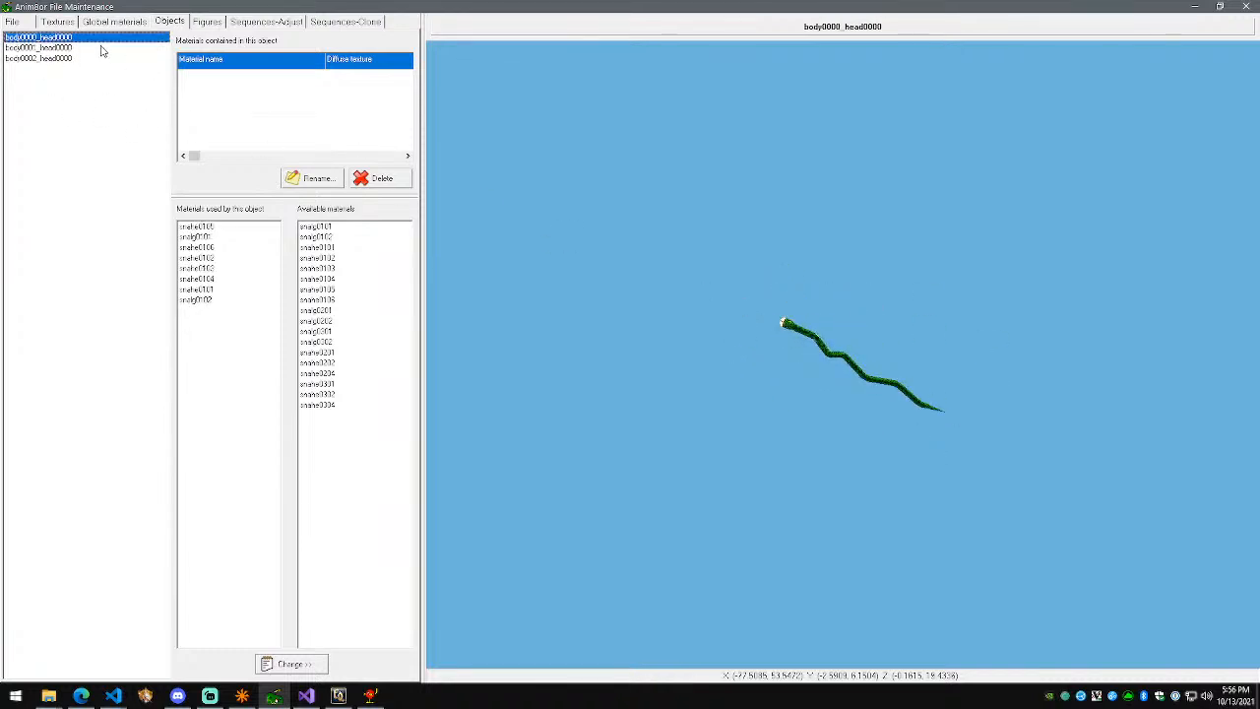
key(Down)
drag(704, 259, 750, 298)
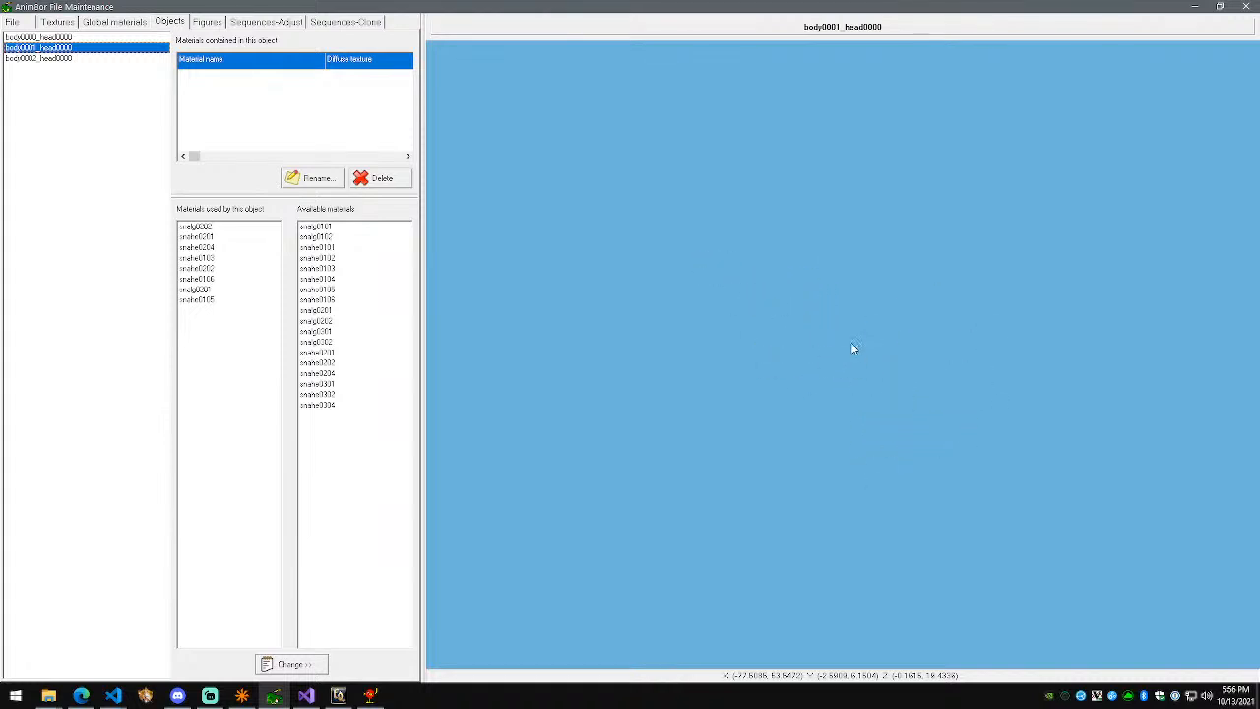
scroll(830, 366, up, 5)
drag(827, 370, 646, 339)
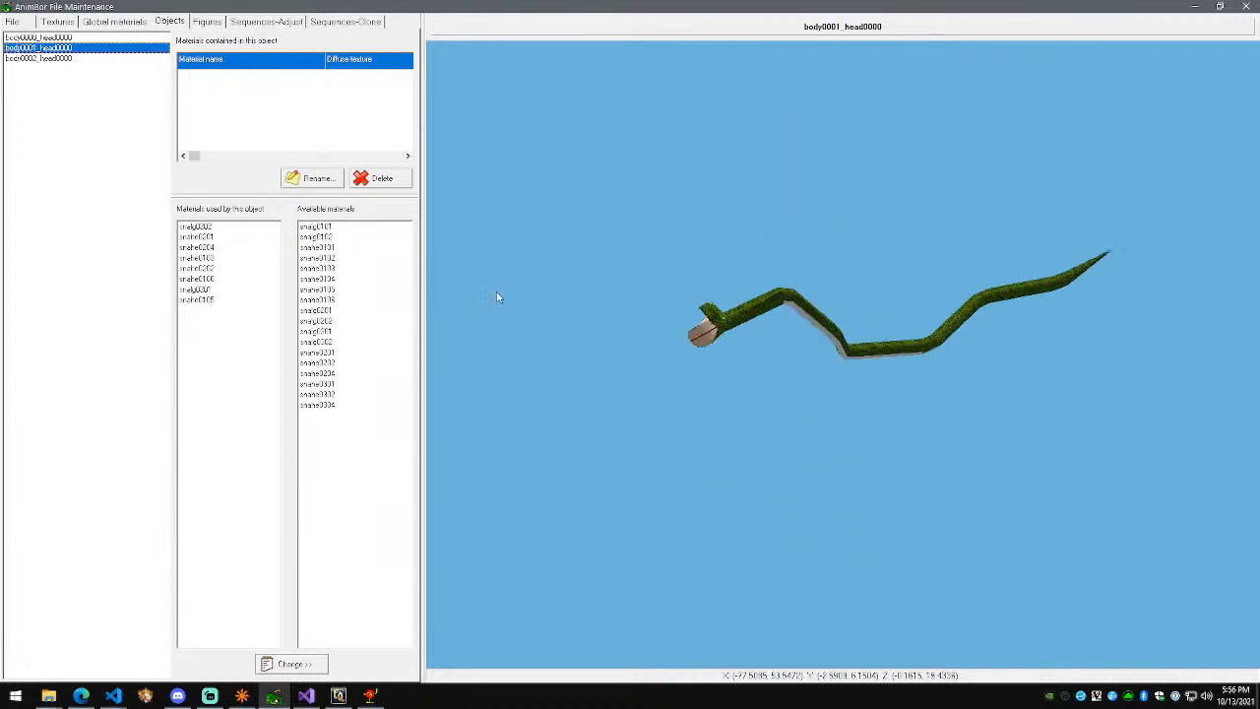
click(244, 248)
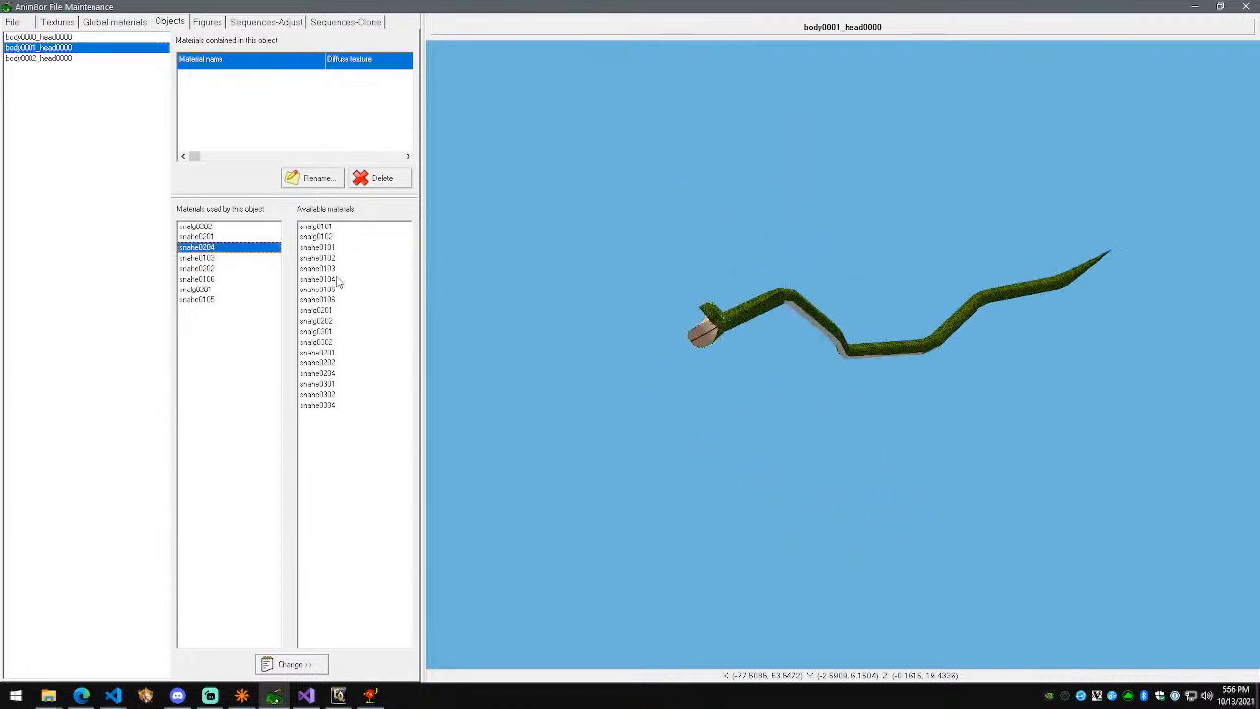
click(207, 24)
click(29, 23)
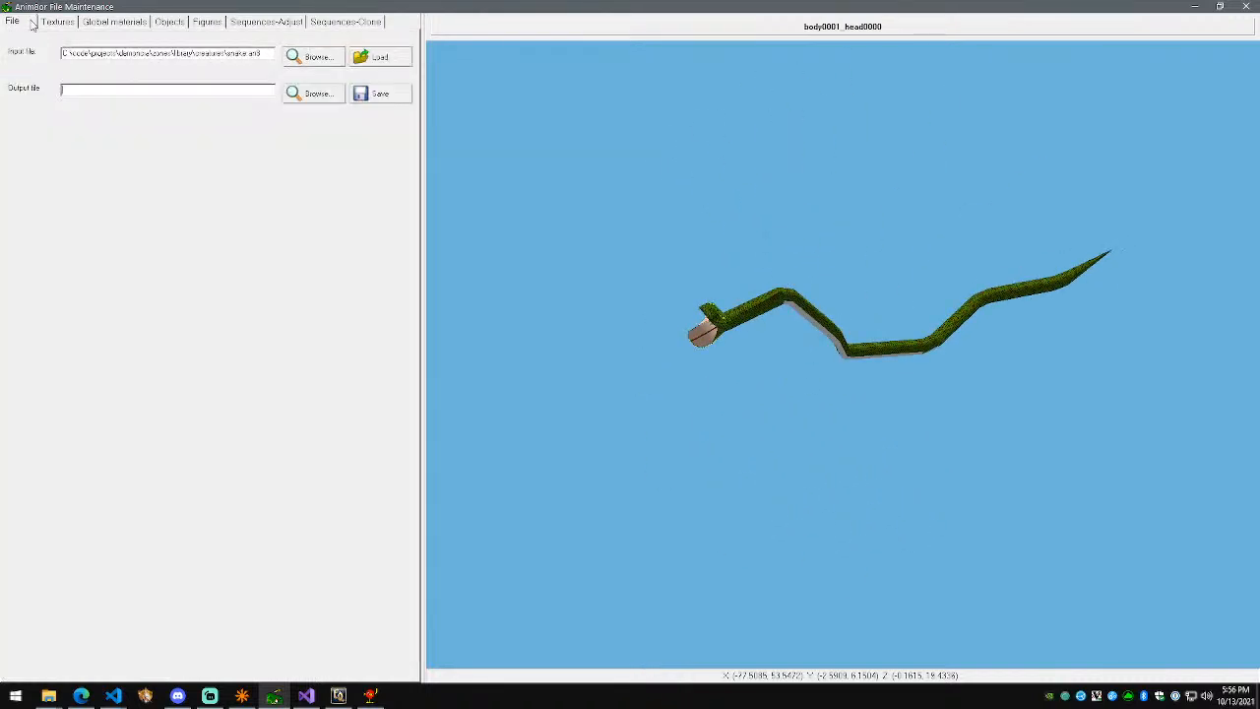
click(1253, 6)
click(15, 21)
mouse_move(63, 166)
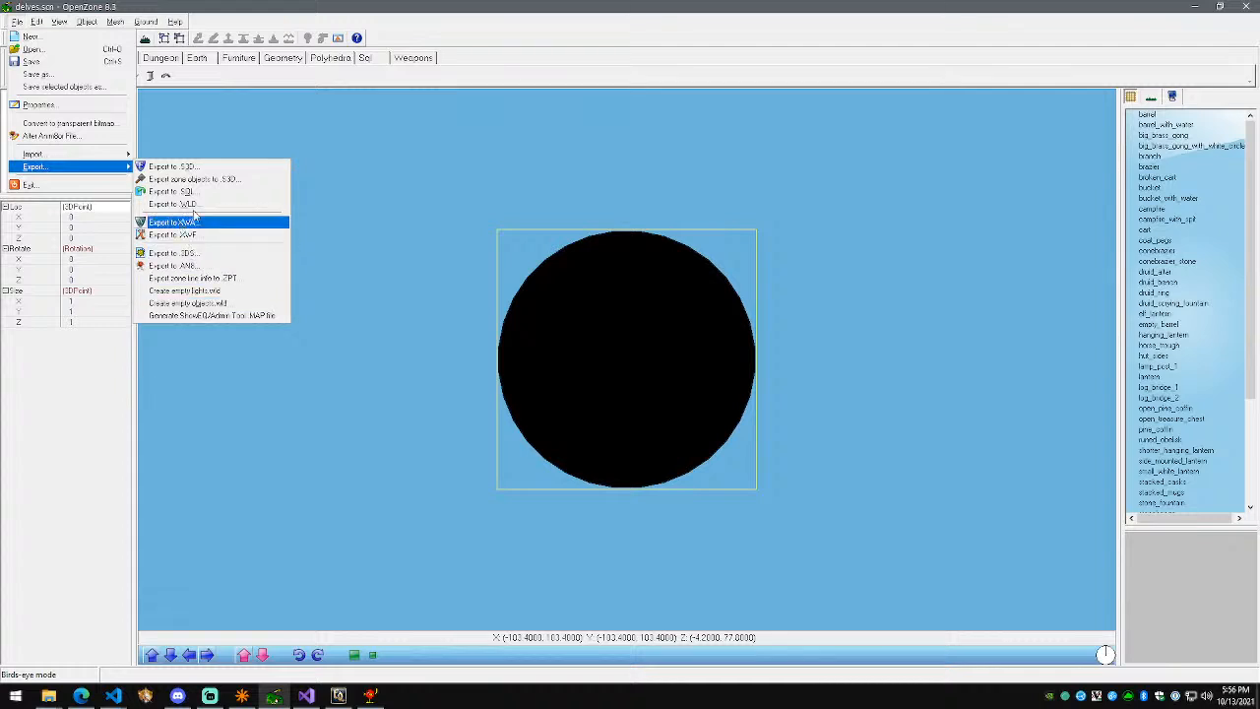
Step: Scroll through the Creatures in library list in File > Properties, then cancel unchanged
click(39, 105)
drag(588, 463, 592, 500)
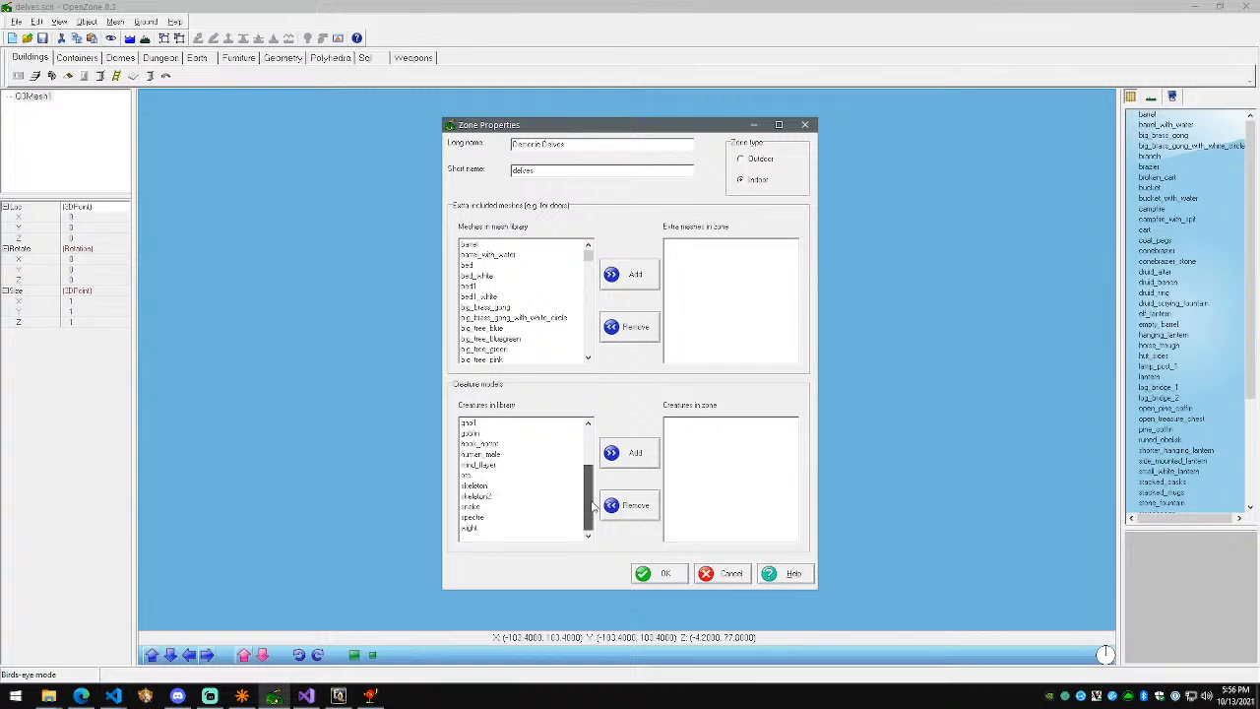
scroll(530, 423, up, 2)
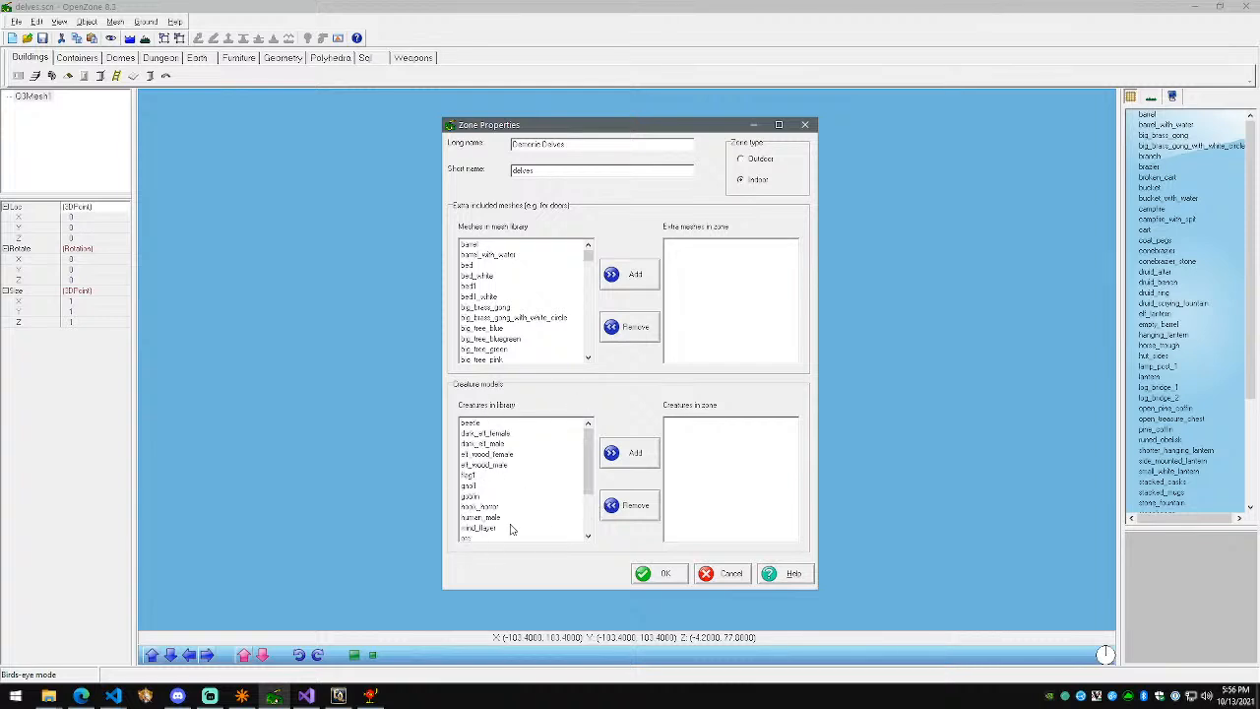
drag(591, 463, 538, 495)
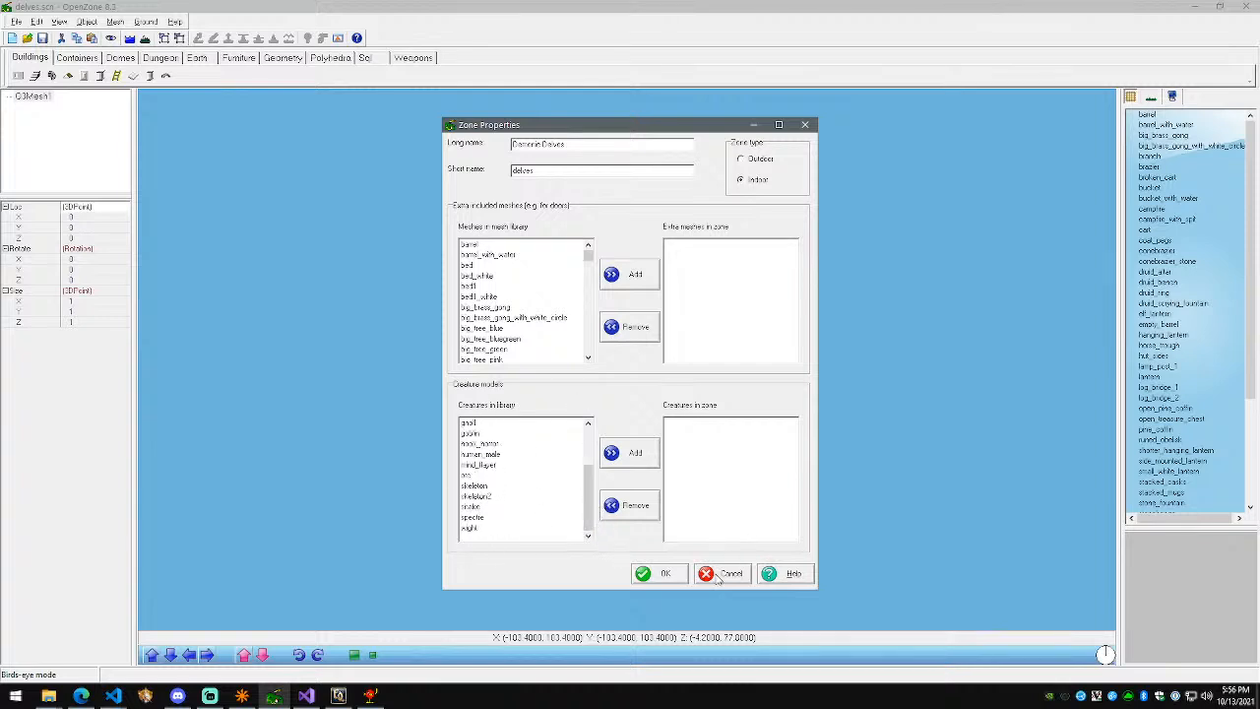
click(717, 577)
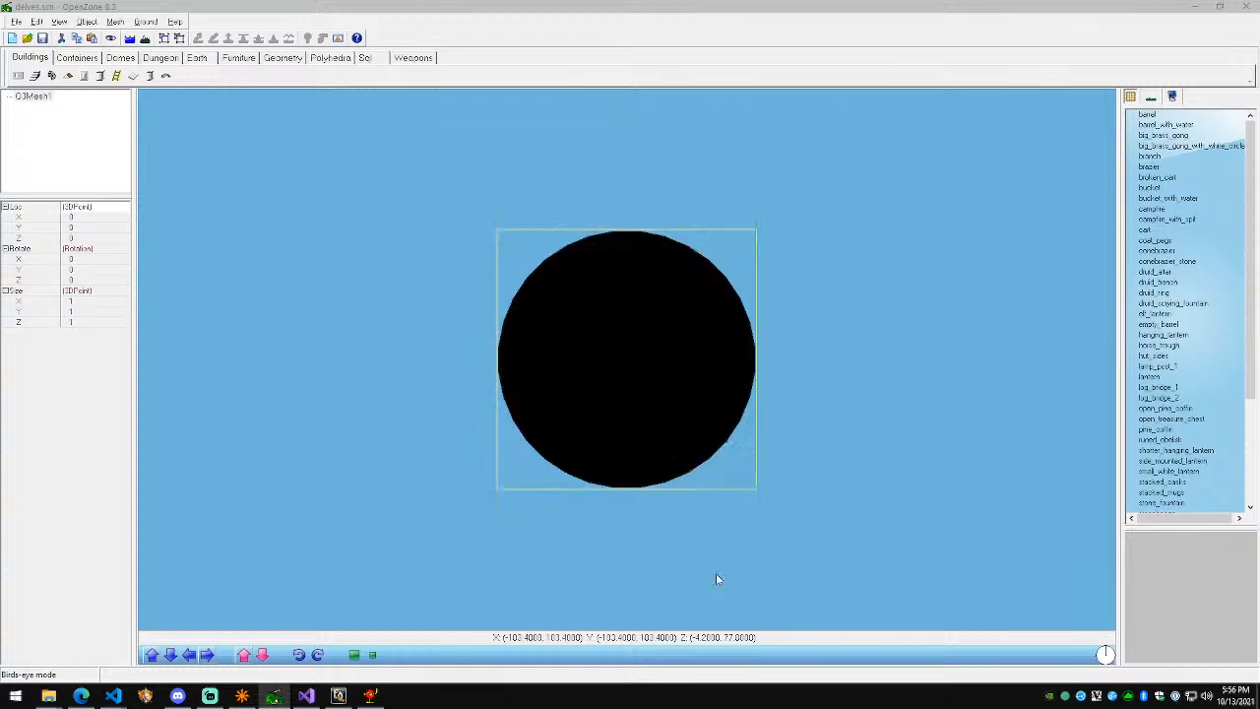
Step: Switch through the taskbar windows to Anim8or
click(210, 695)
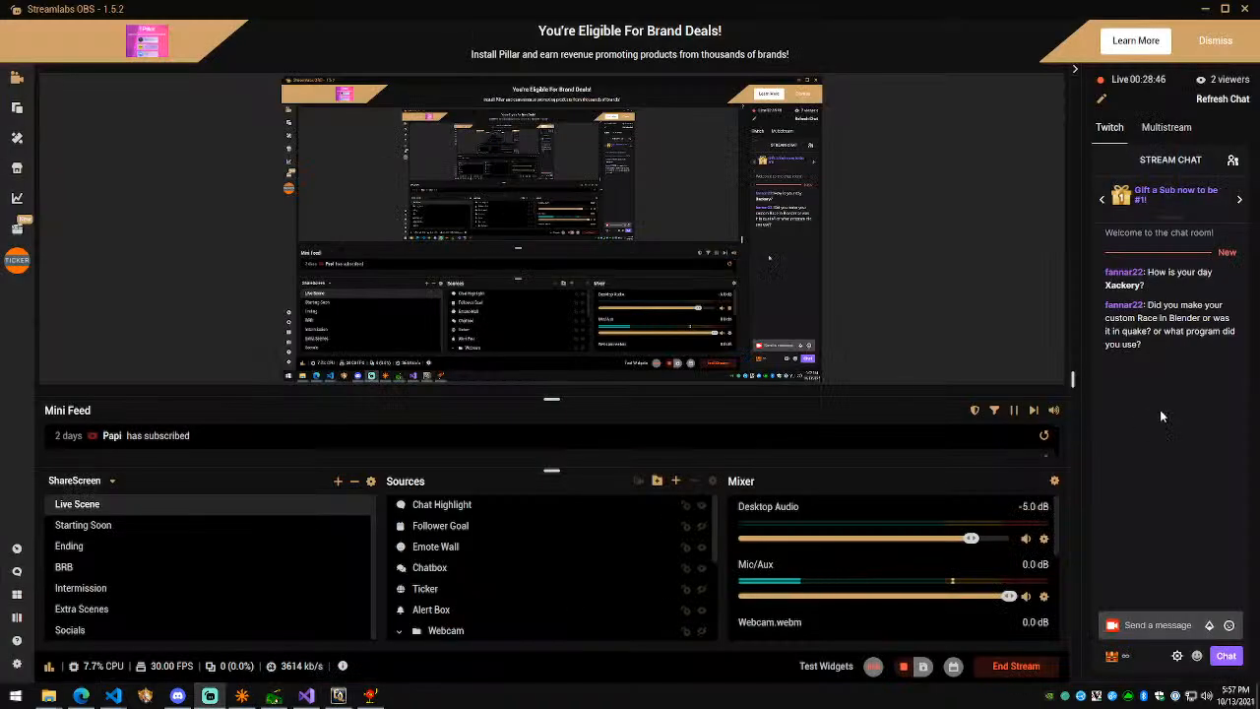
click(337, 696)
click(370, 696)
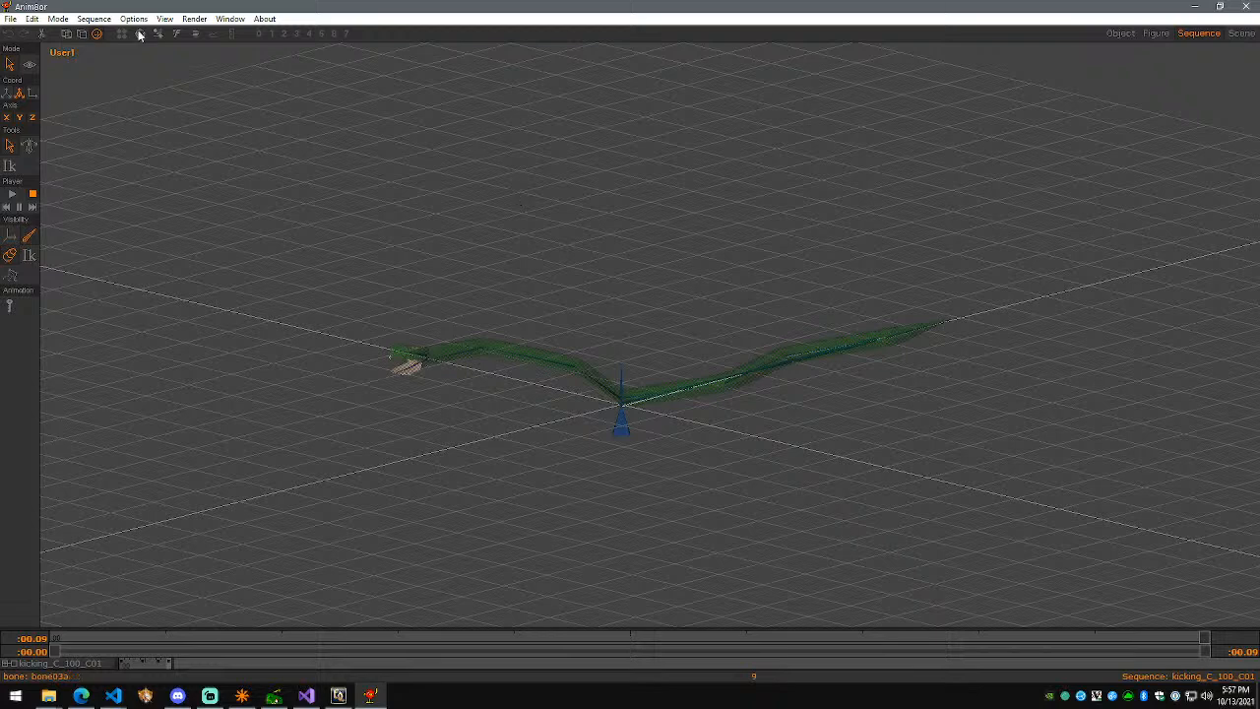
Step: Play the snake's heavy_damage_C_100_D02 sequence, then close Anim8or
click(91, 18)
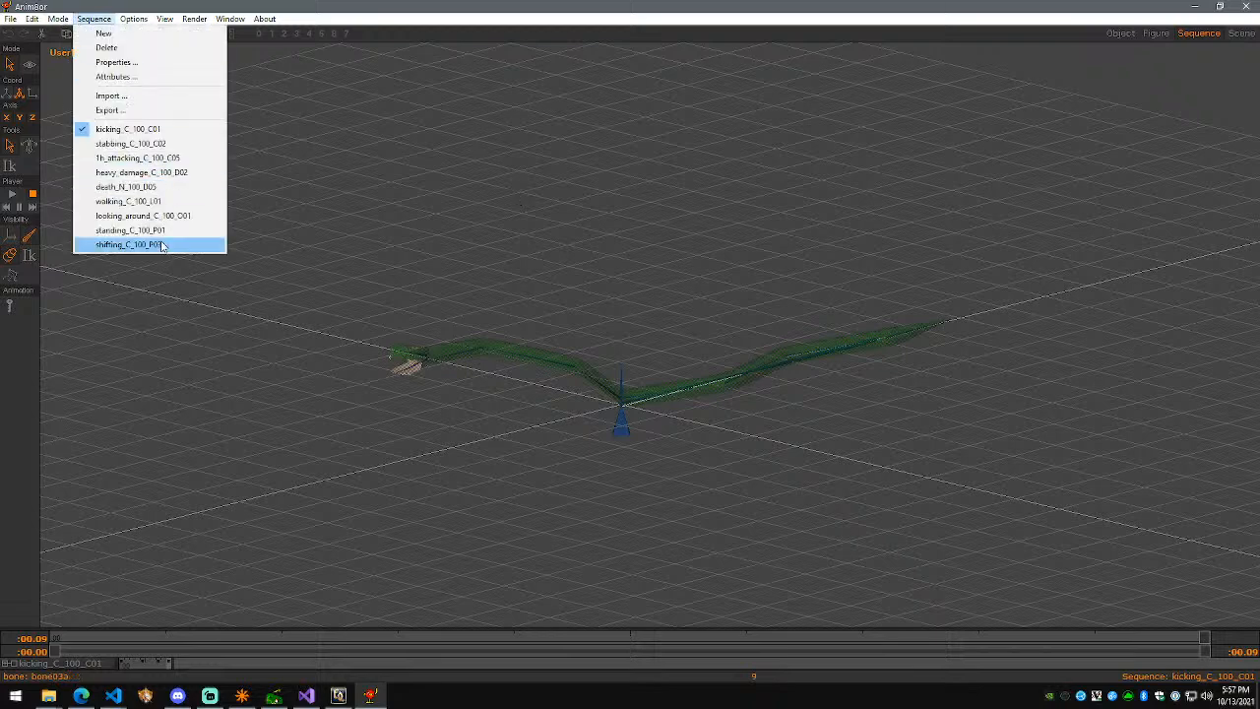
click(150, 173)
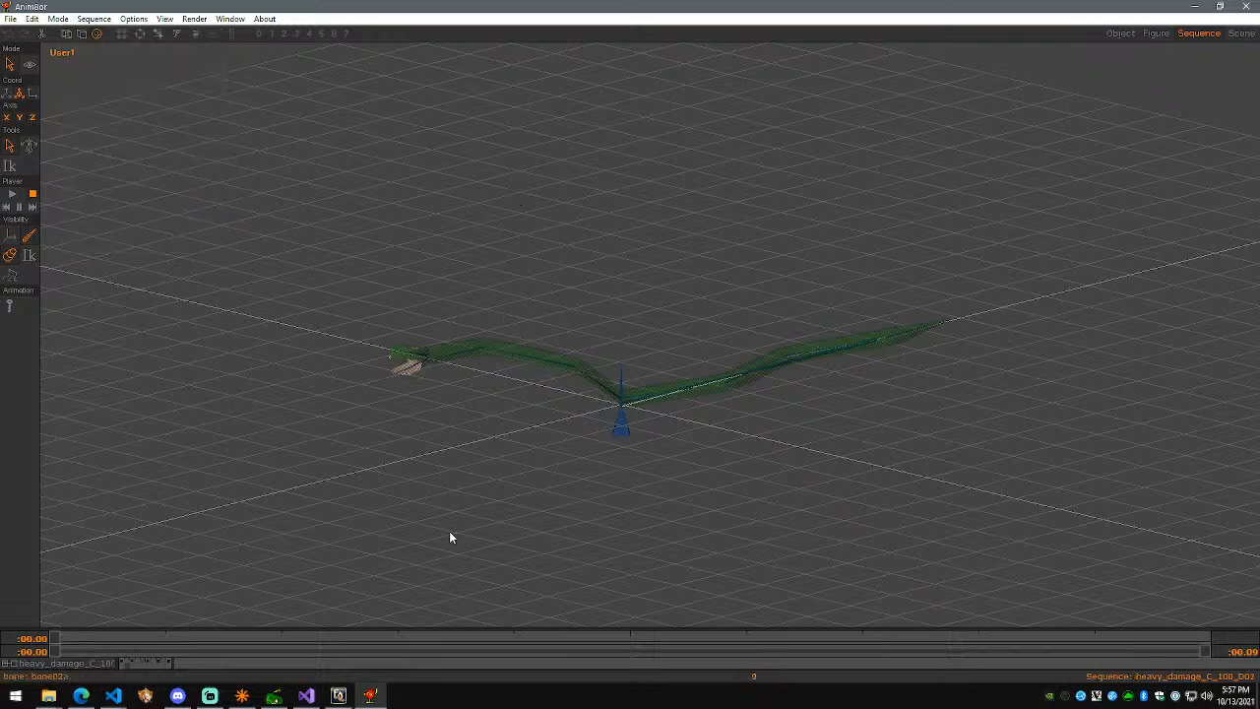
key(Return)
key(Return)
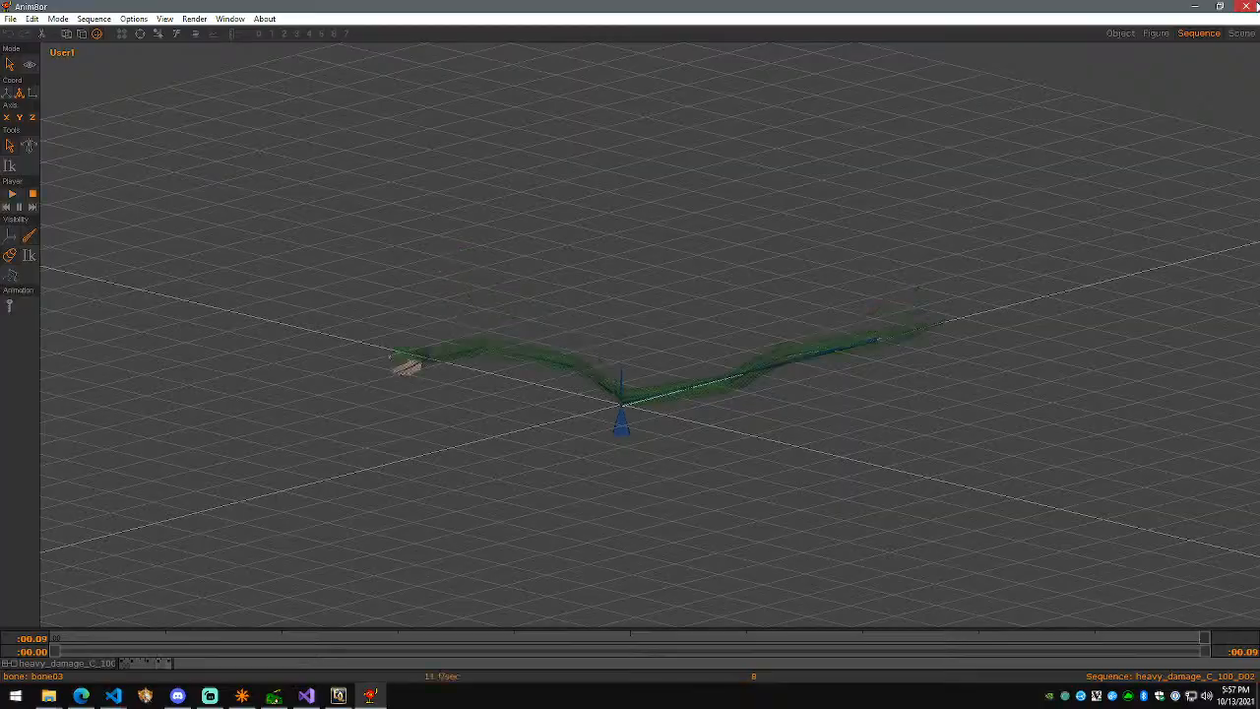
click(1247, 7)
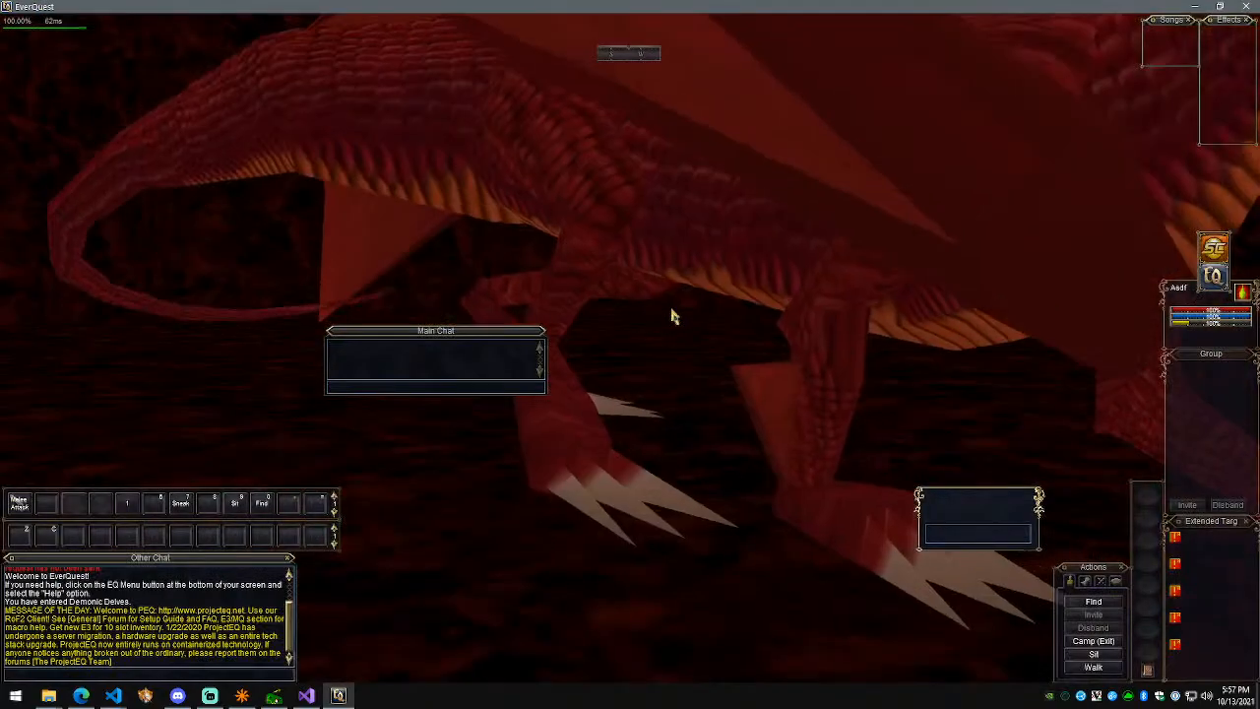
Step: Drag the Main Chat window down next to Other Chat
scroll(659, 321, down, 8)
right_drag(785, 302, 891, 301)
key(w)
scroll(630, 355, up, 5)
scroll(507, 238, down, 8)
right_drag(507, 237, 611, 237)
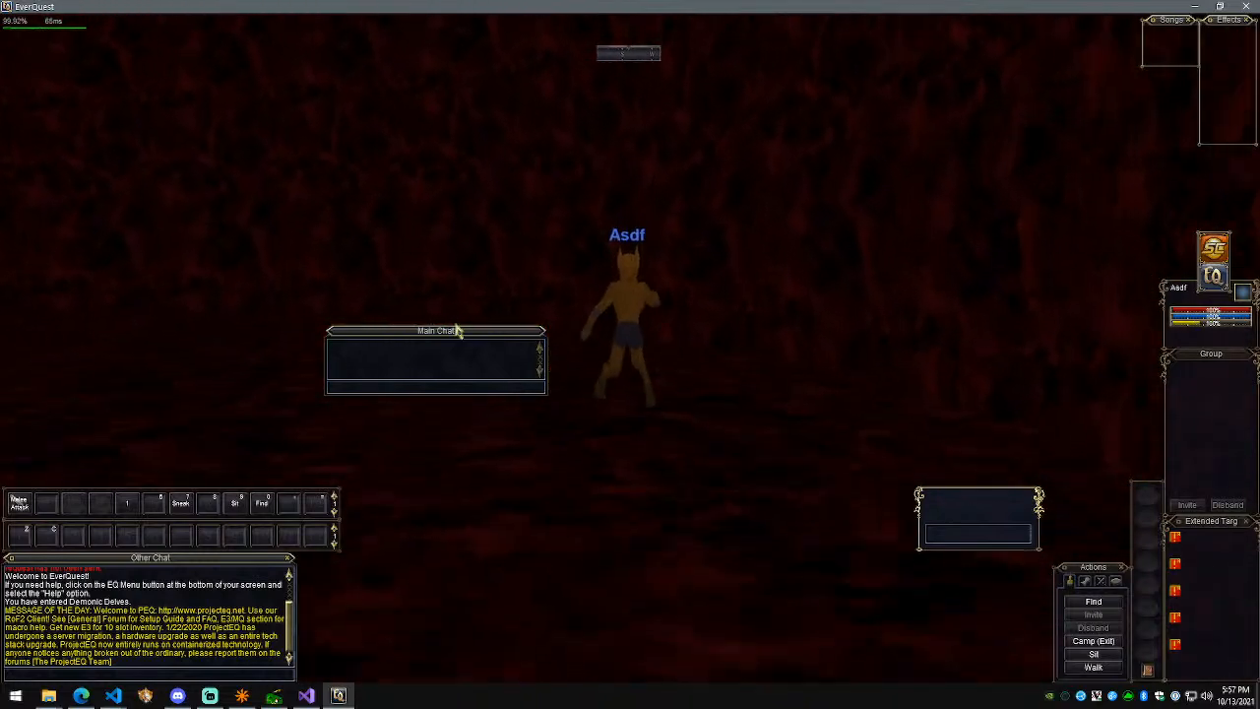
drag(457, 331, 463, 613)
Step: Target the red dragon Boss and run toward it
key(a)
right_drag(624, 489, 536, 489)
scroll(551, 489, down, 5)
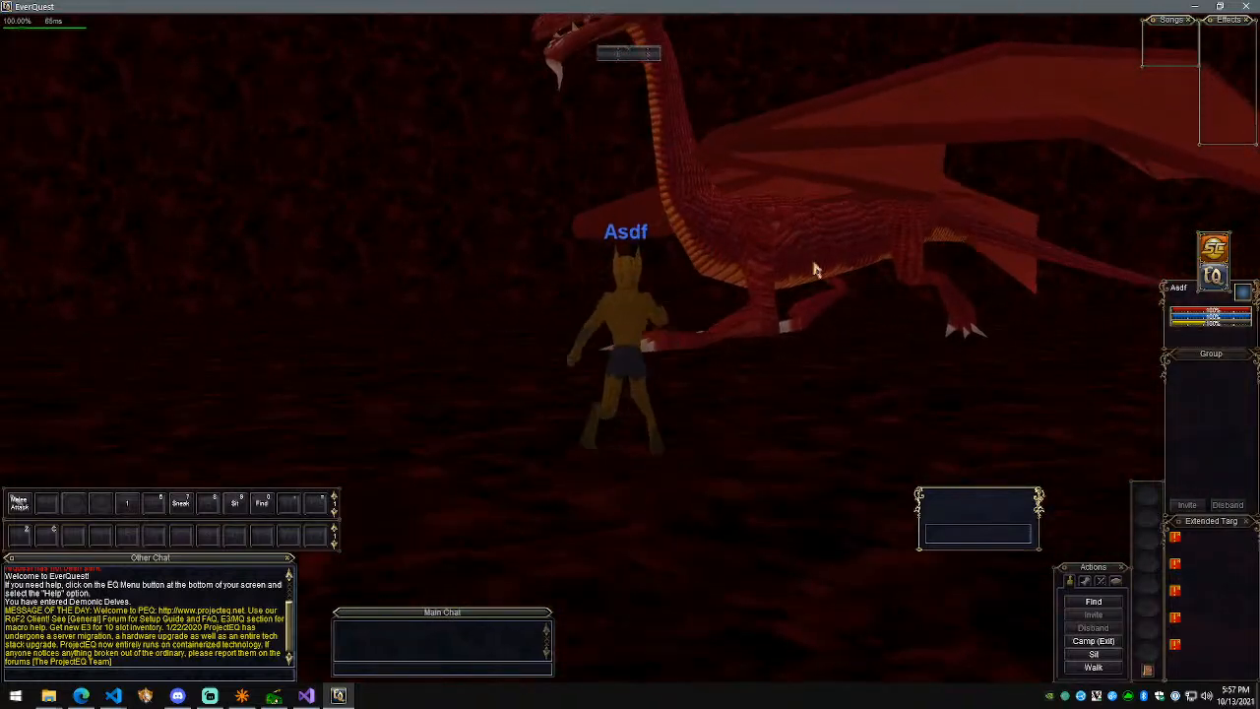
click(816, 270)
key(w)
mouse_move(782, 325)
right_down()
mouse_move(799, 326)
mouse_move(728, 326)
mouse_move(763, 338)
right_up()
Step: Check Options > Display > Advanced, close it, then consider the Boss dragon as an even fight
key(alt+o)
click(421, 147)
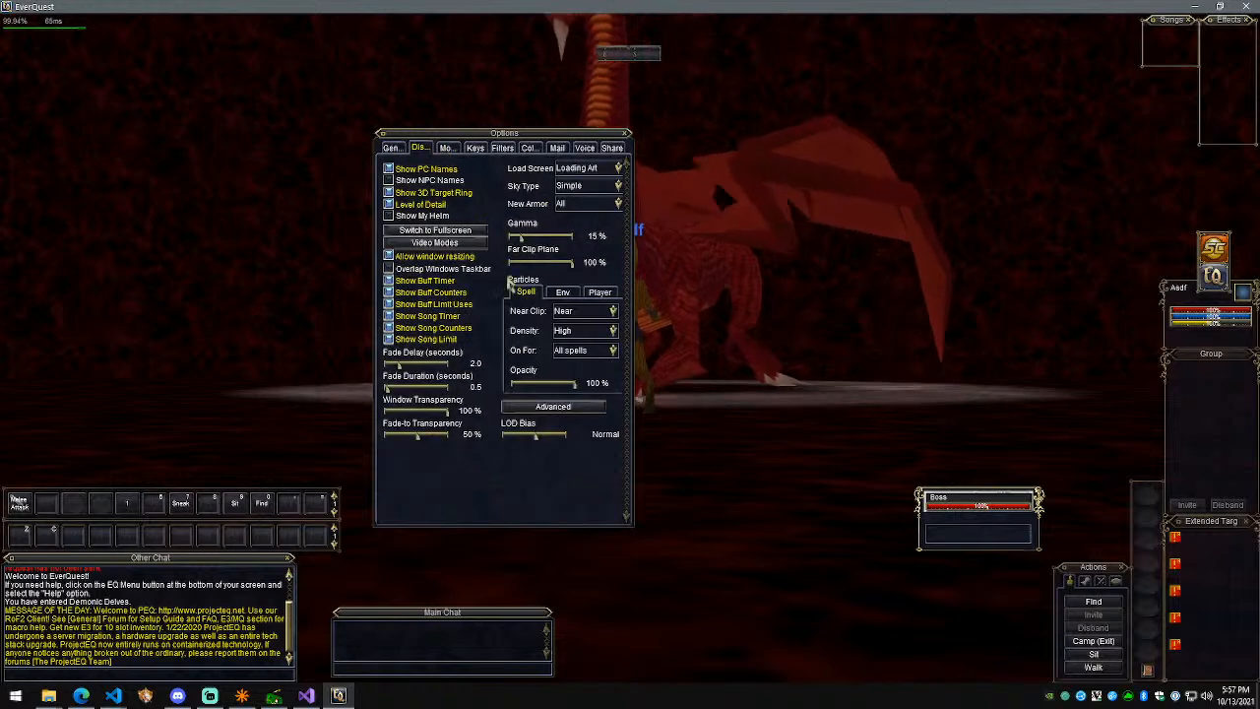
click(553, 406)
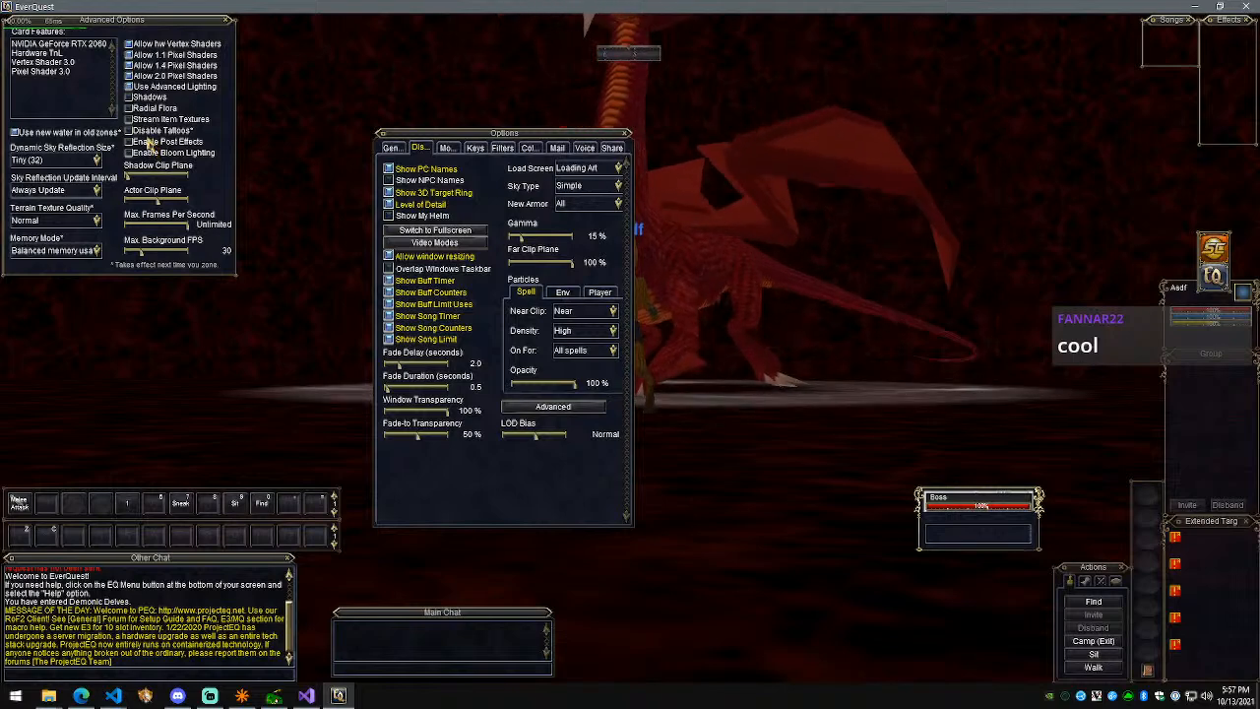
key(Escape)
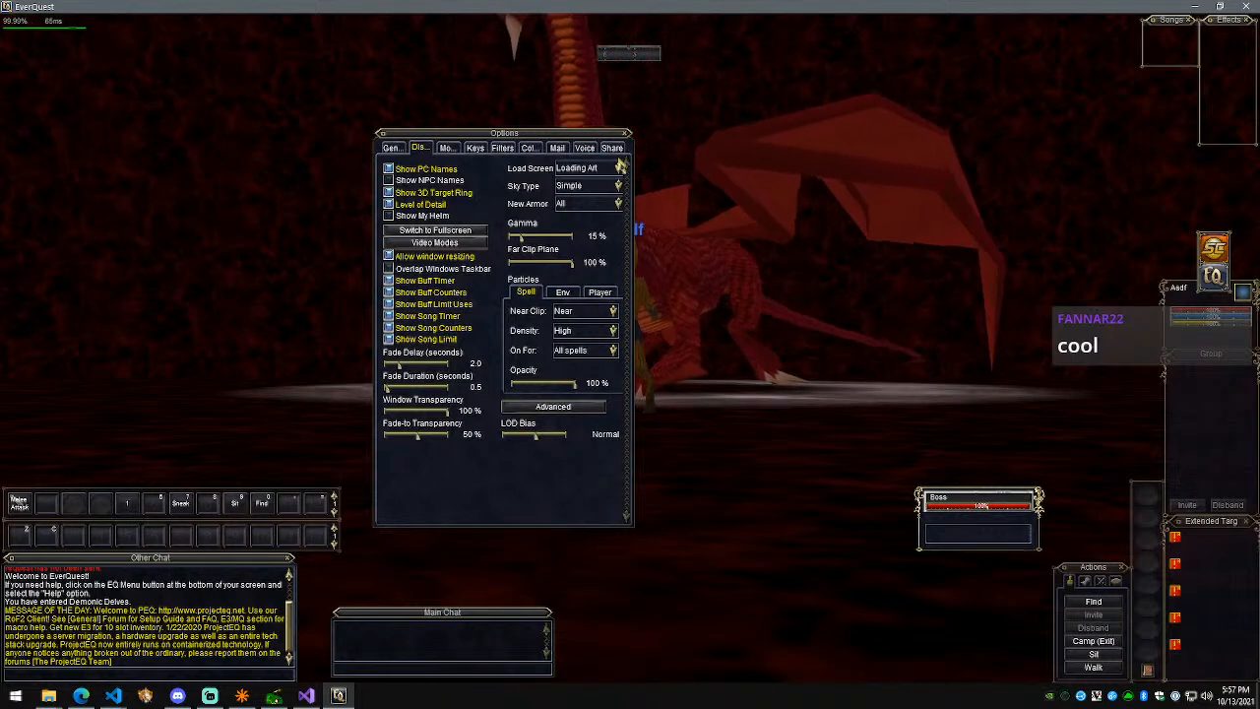
click(626, 133)
key(w)
right_drag(722, 275, 718, 315)
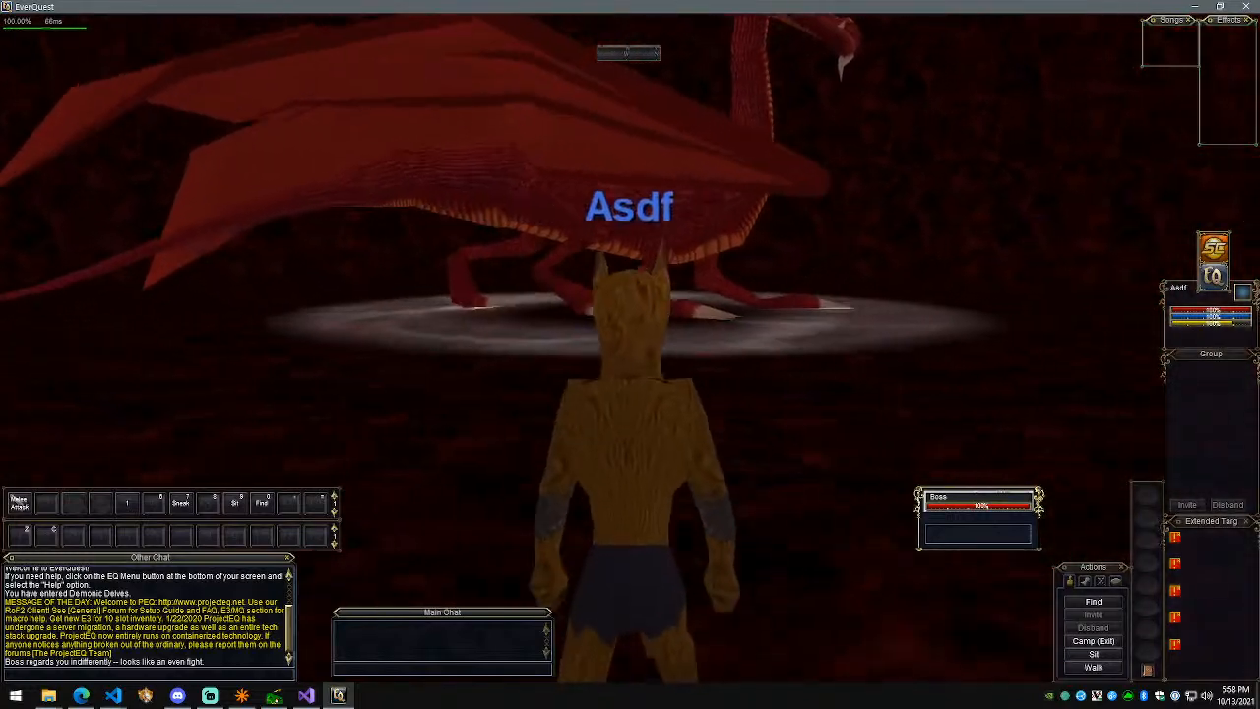
Step: Launch Paint from the Start menu, then return to EverQuest with its interface restored
key(alt+Tab)
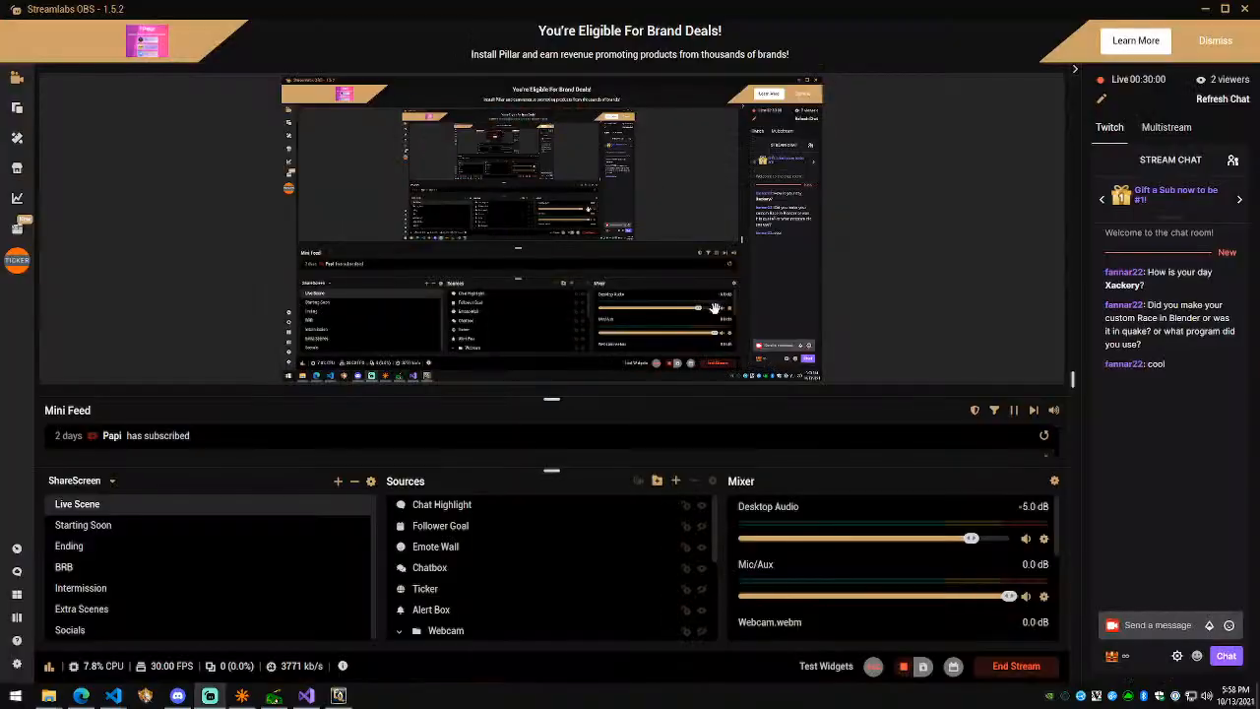
key(alt+Tab)
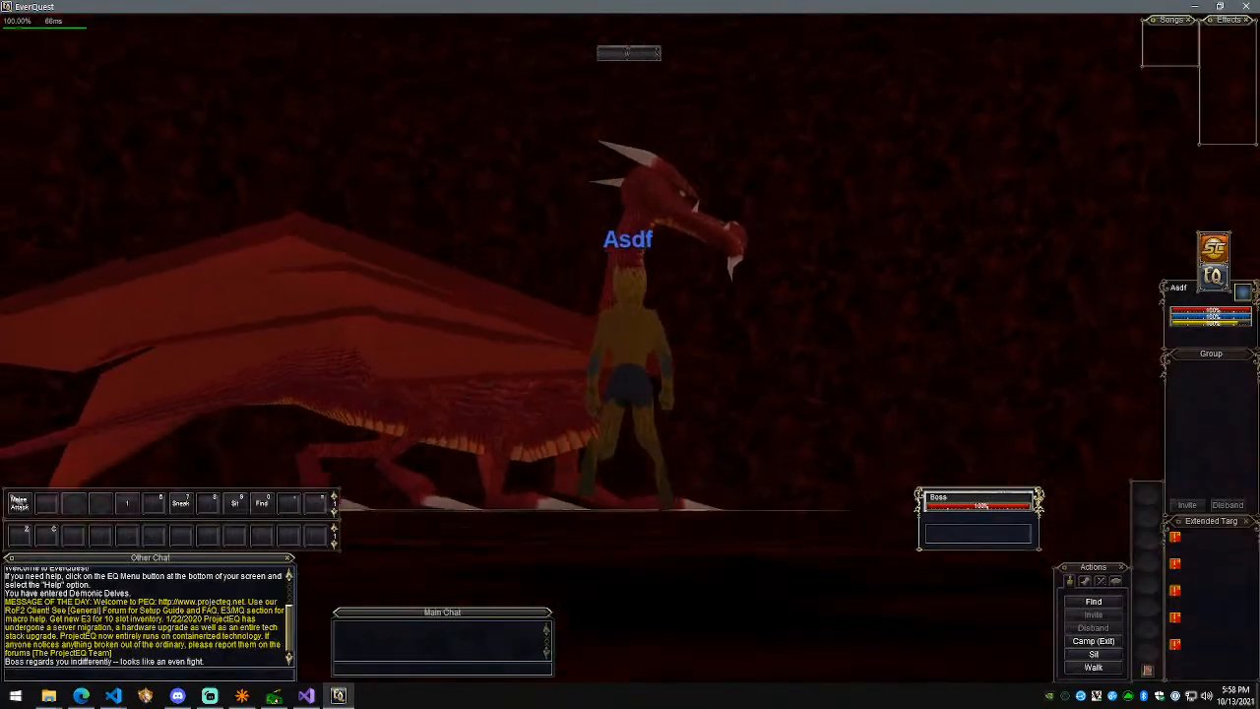
scroll(630, 354, up, 5)
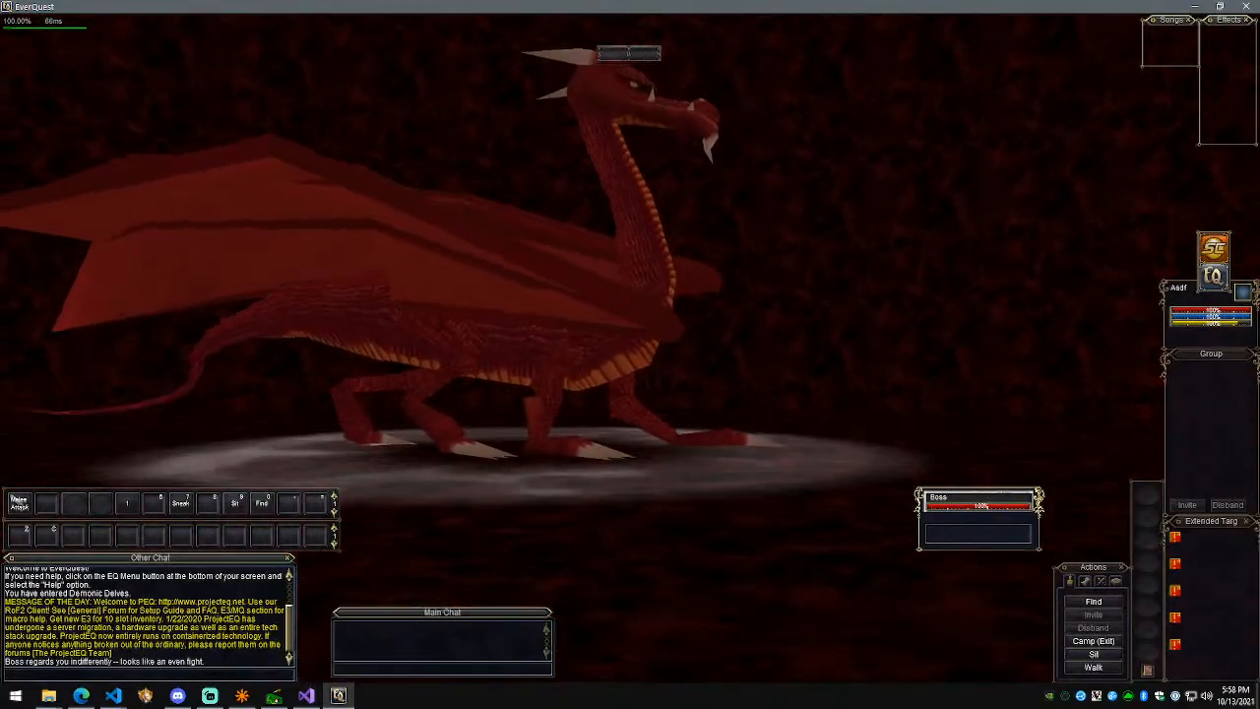
key(F10)
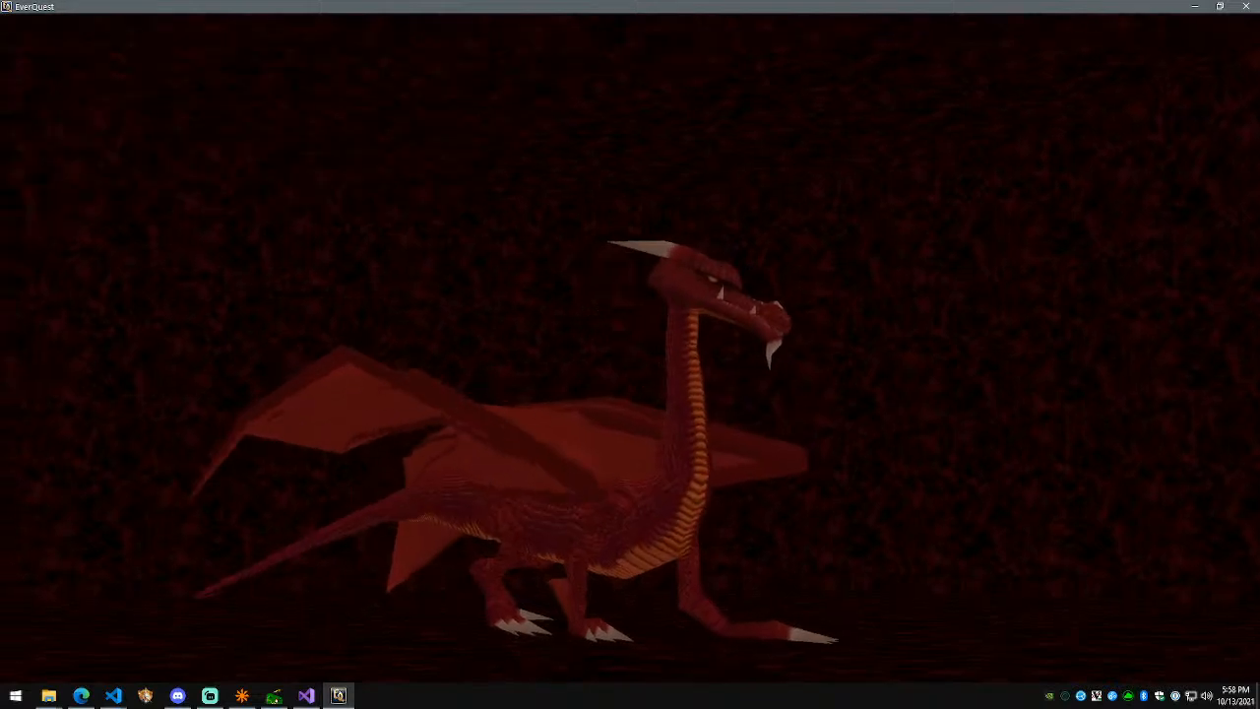
key(super)
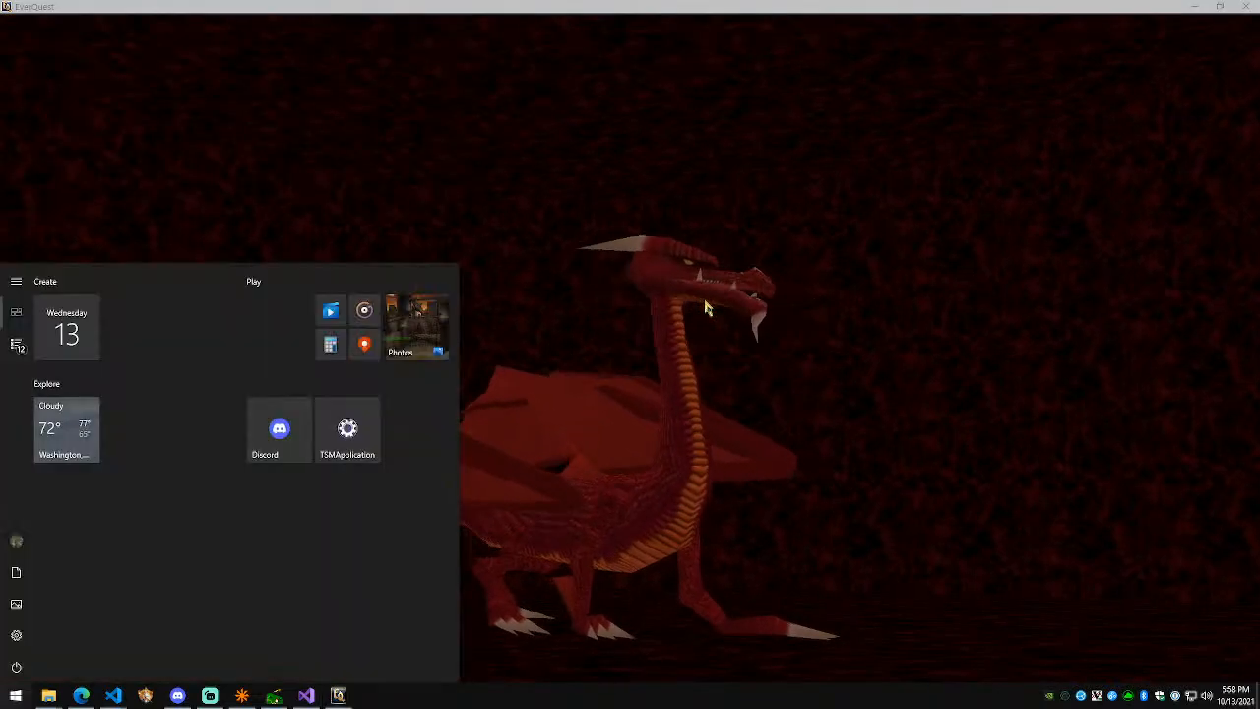
text(paint)
key(Return)
key(alt+Tab)
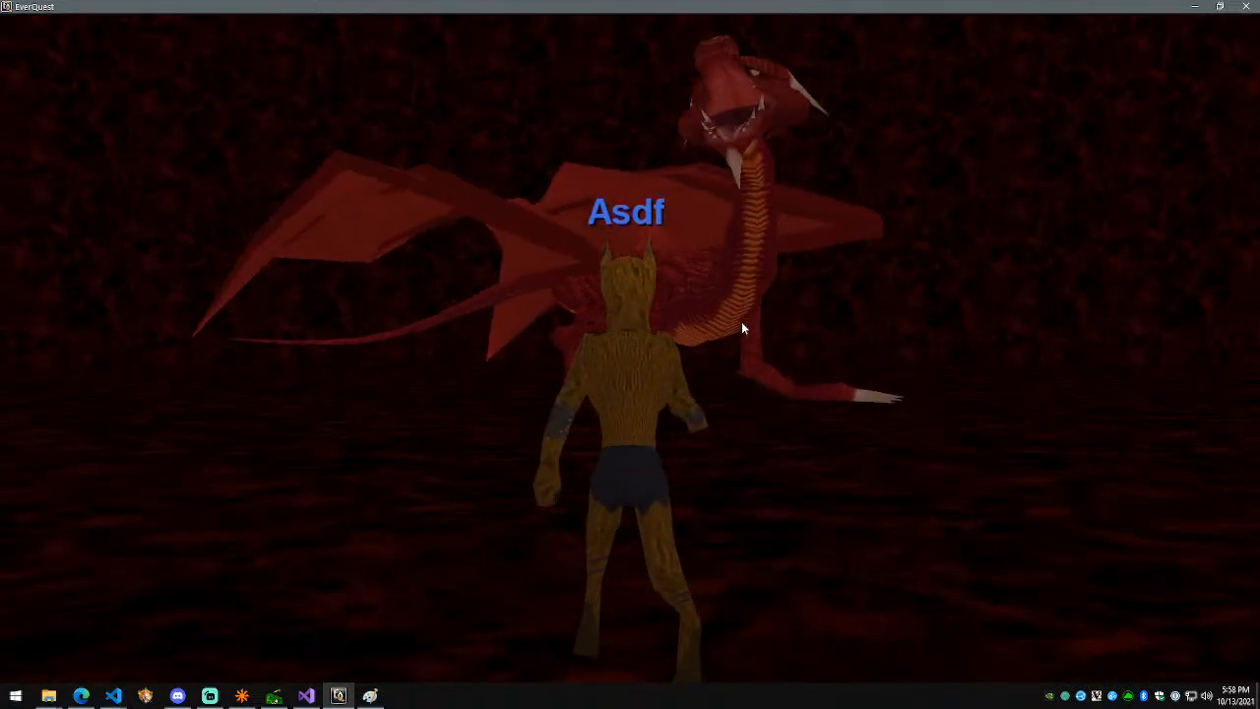
key(F10)
Step: Make the character fly with the fly-mode chat command set to 1
key(Return)
text(#glymode 2)
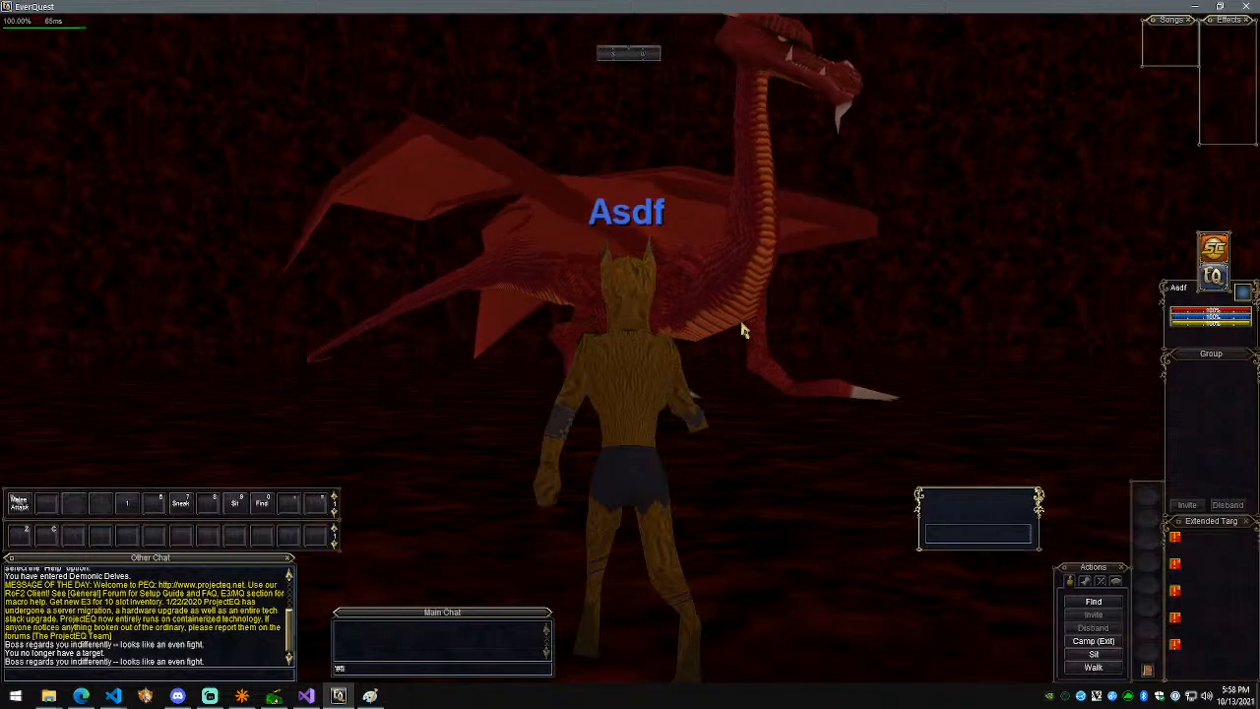
key(Return)
key(BackSpace)
text(1)
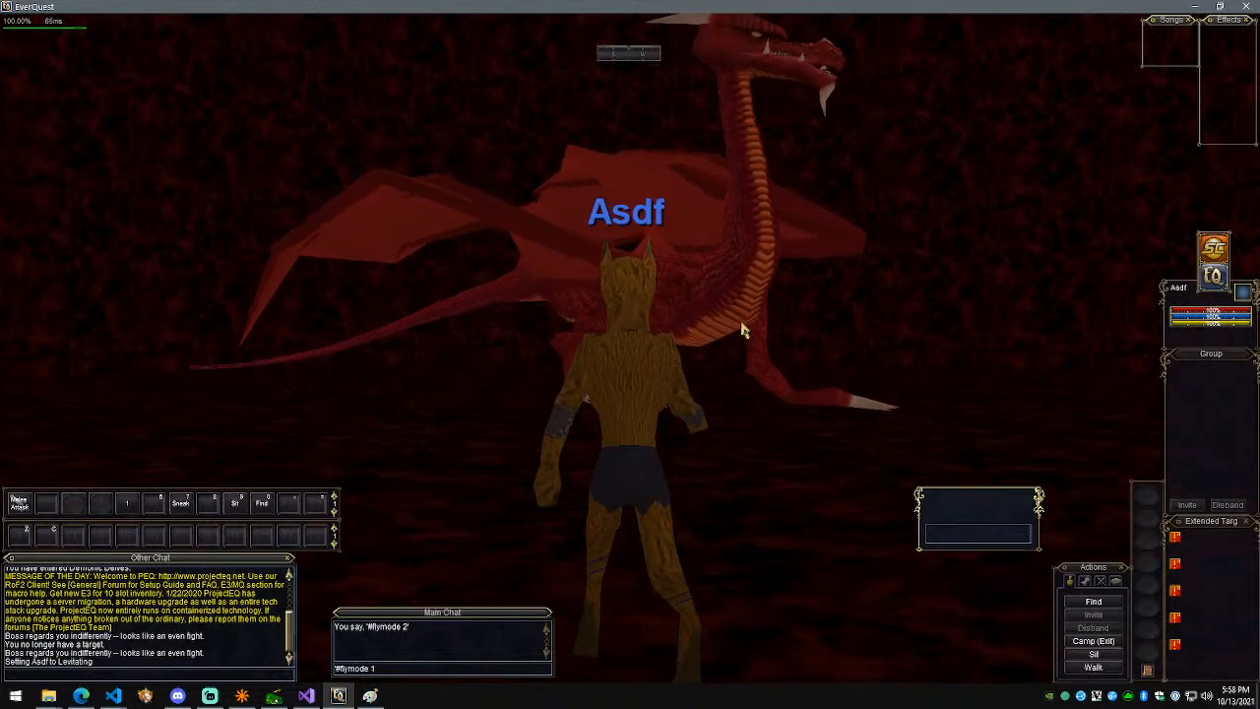
key(Return)
Step: Teleport to 50 50 50, then to 350 0 0
text(#)
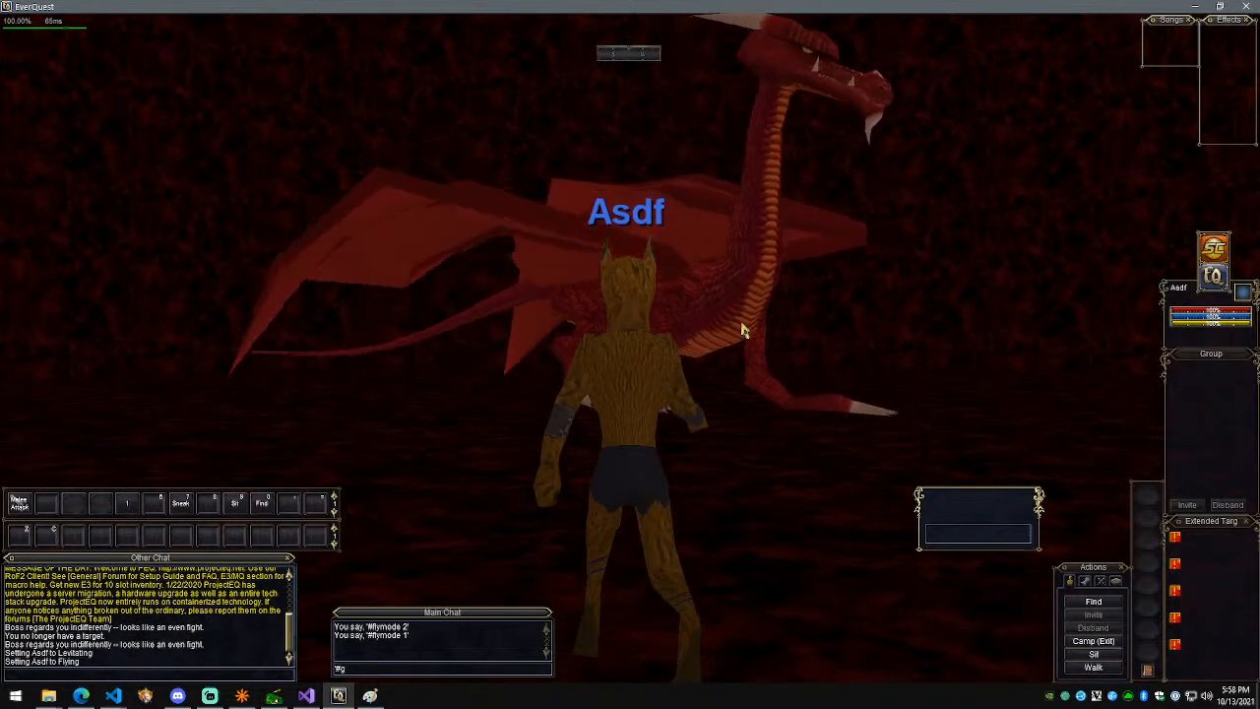
text(goto )
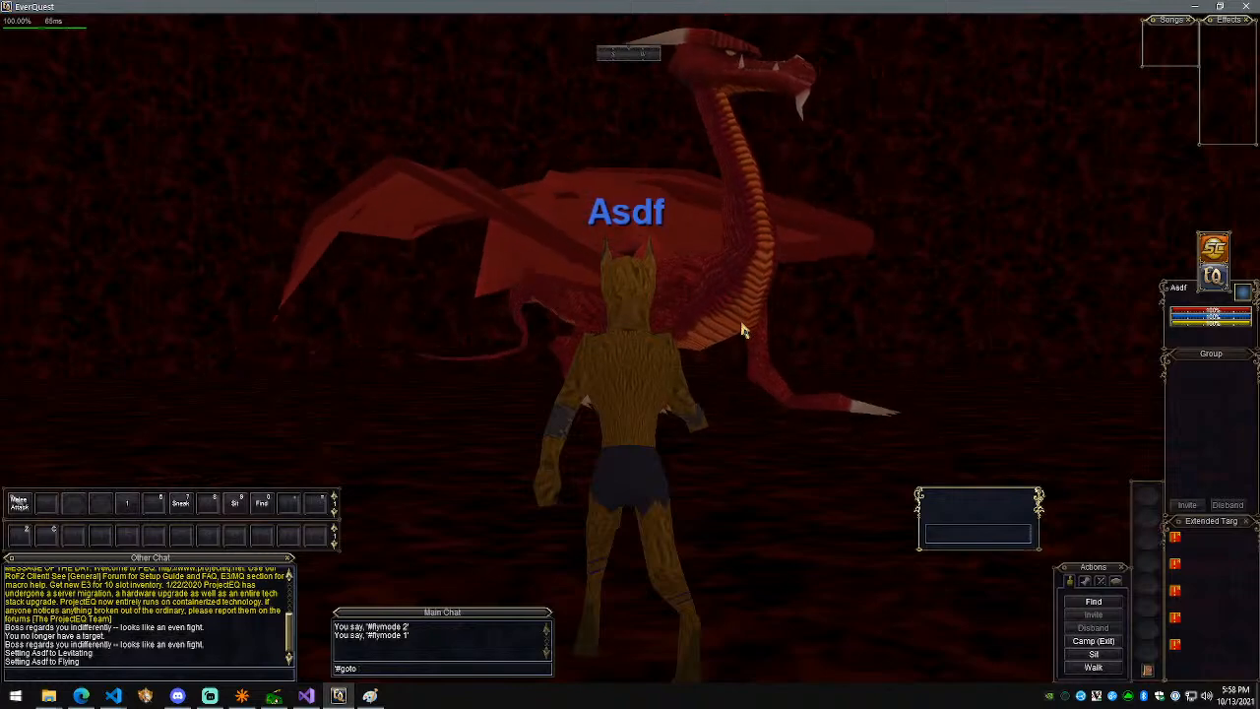
text(50 50 50)
key(Return)
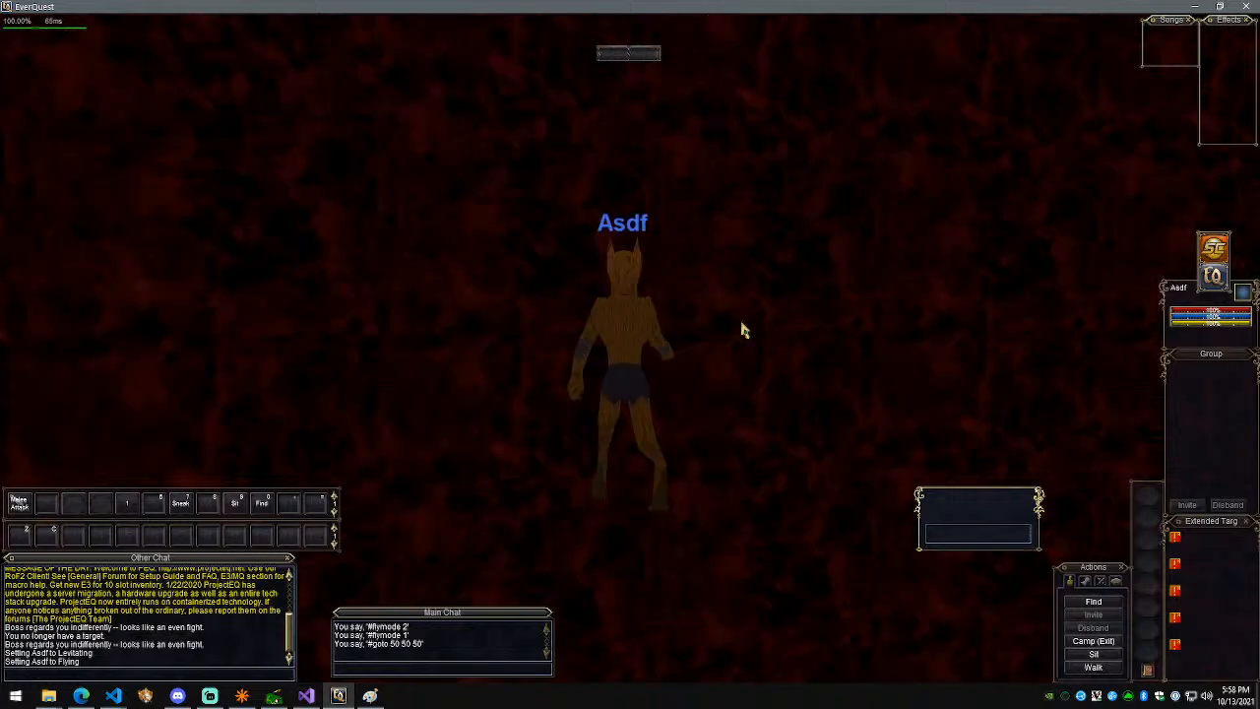
scroll(774, 320, up, 5)
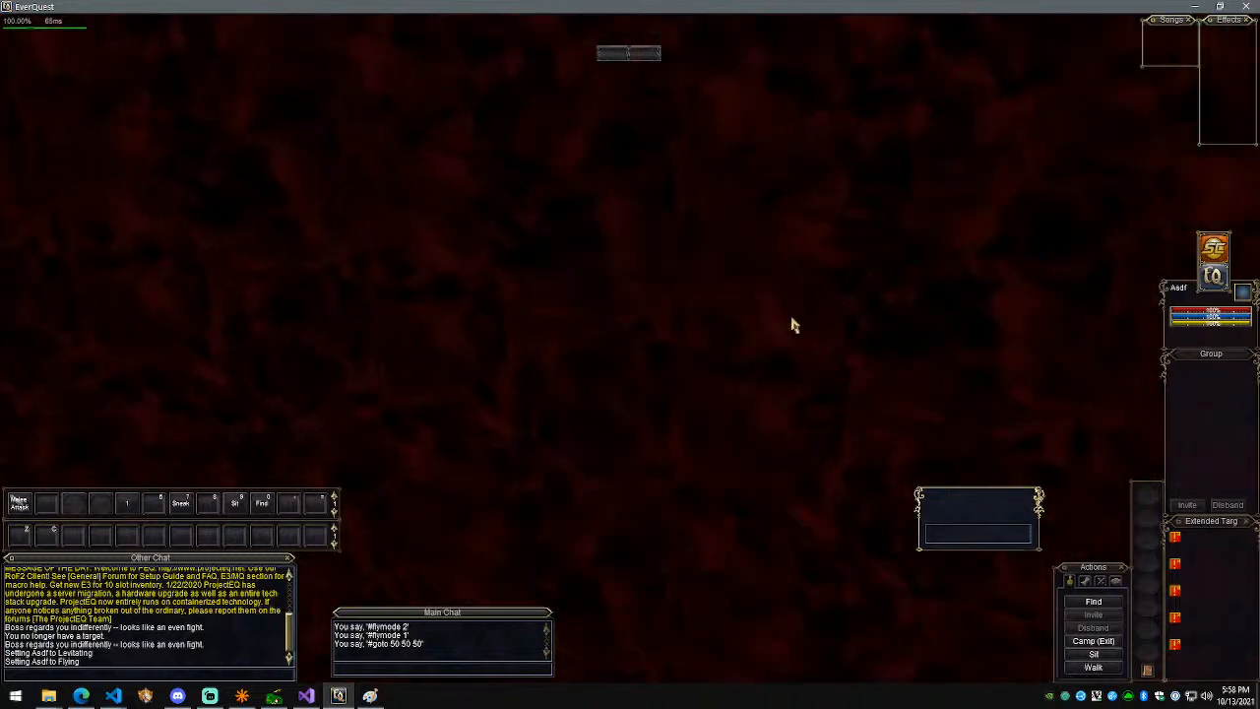
right_drag(790, 318, 556, 359)
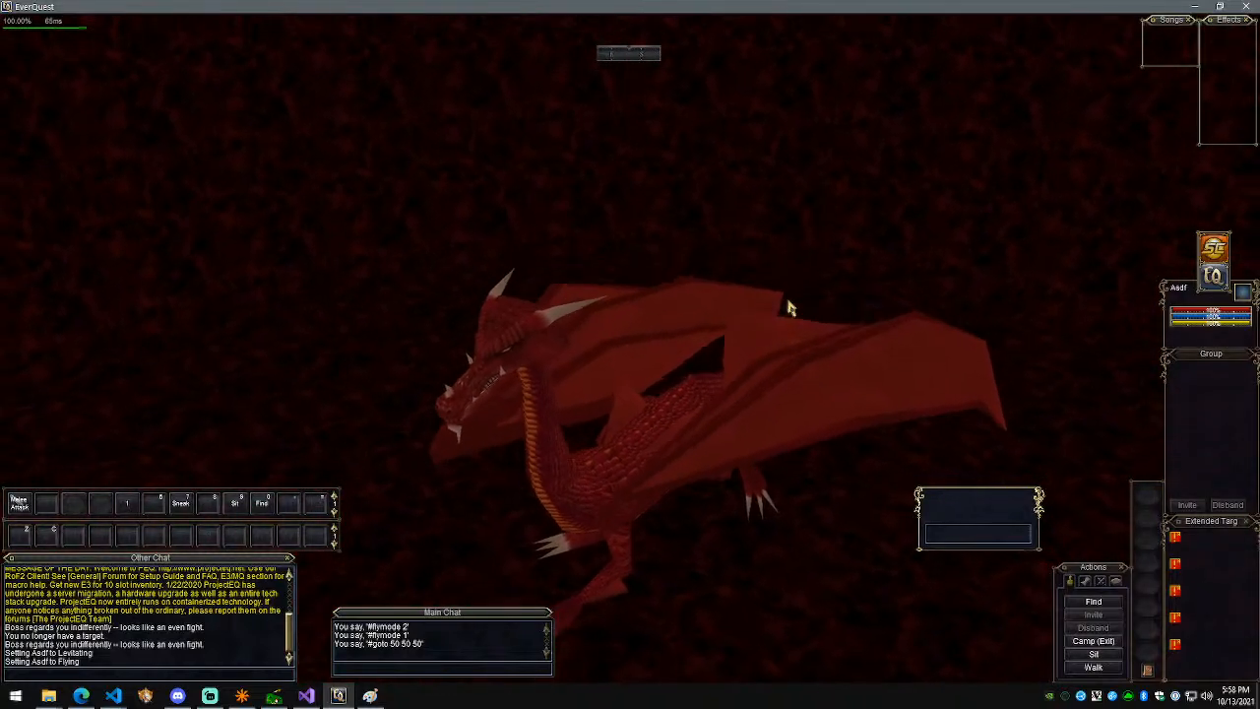
key(Return)
key(Up)
key(BackSpace)
key(BackSpace)
key(BackSpace)
key(BackSpace)
key(BackSpace)
key(BackSpace)
key(BackSpace)
key(BackSpace)
text(350 0 0)
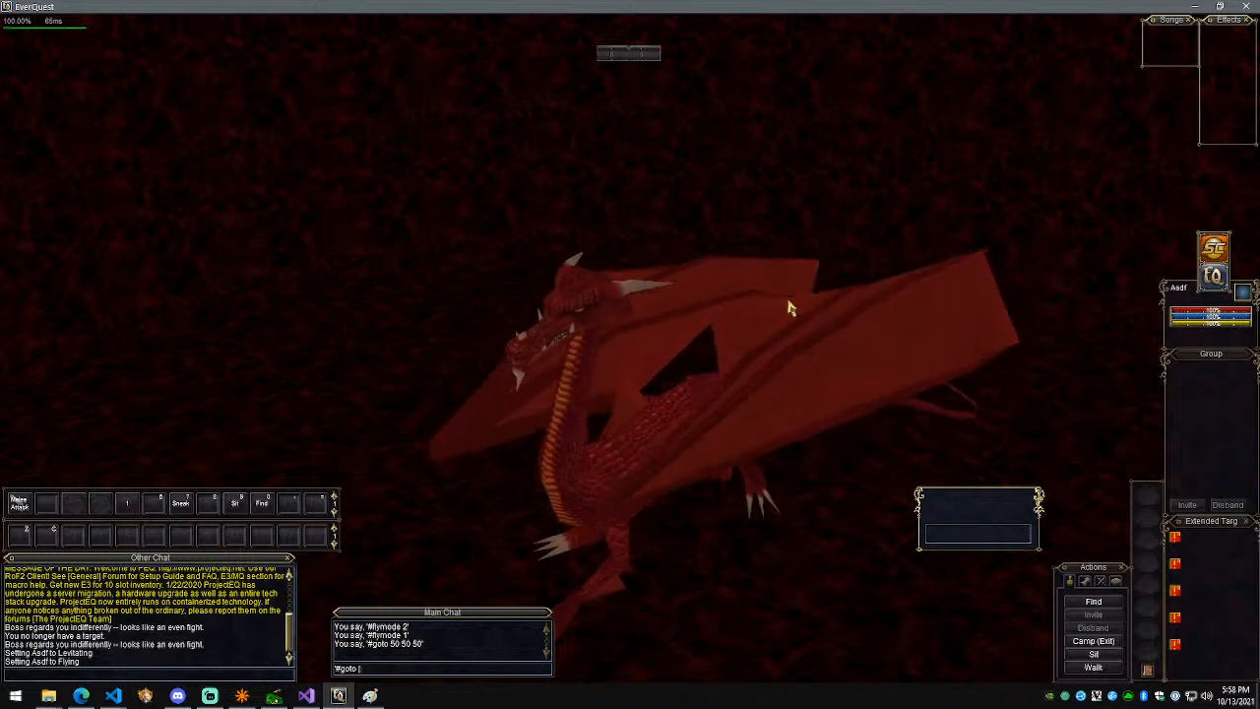
key(Return)
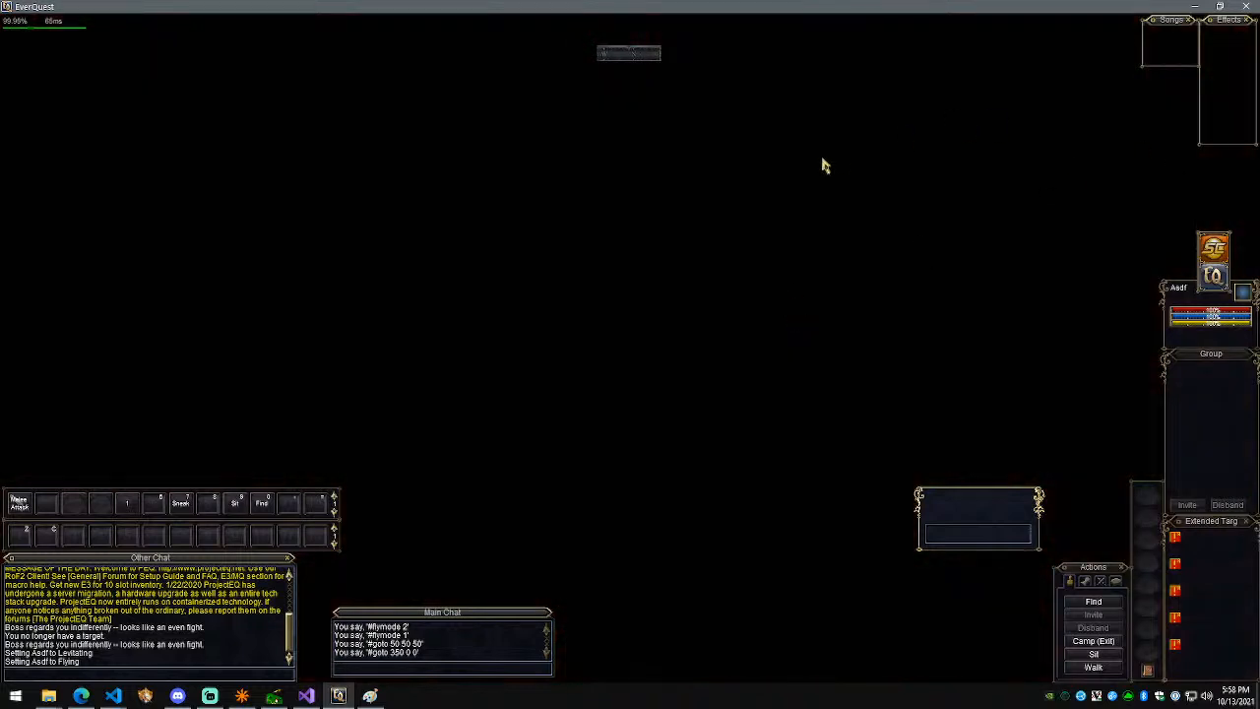
Step: Teleport up to 350 0 250
scroll(819, 266, down, 5)
right_drag(859, 243, 911, 225)
key(Return)
key(Up)
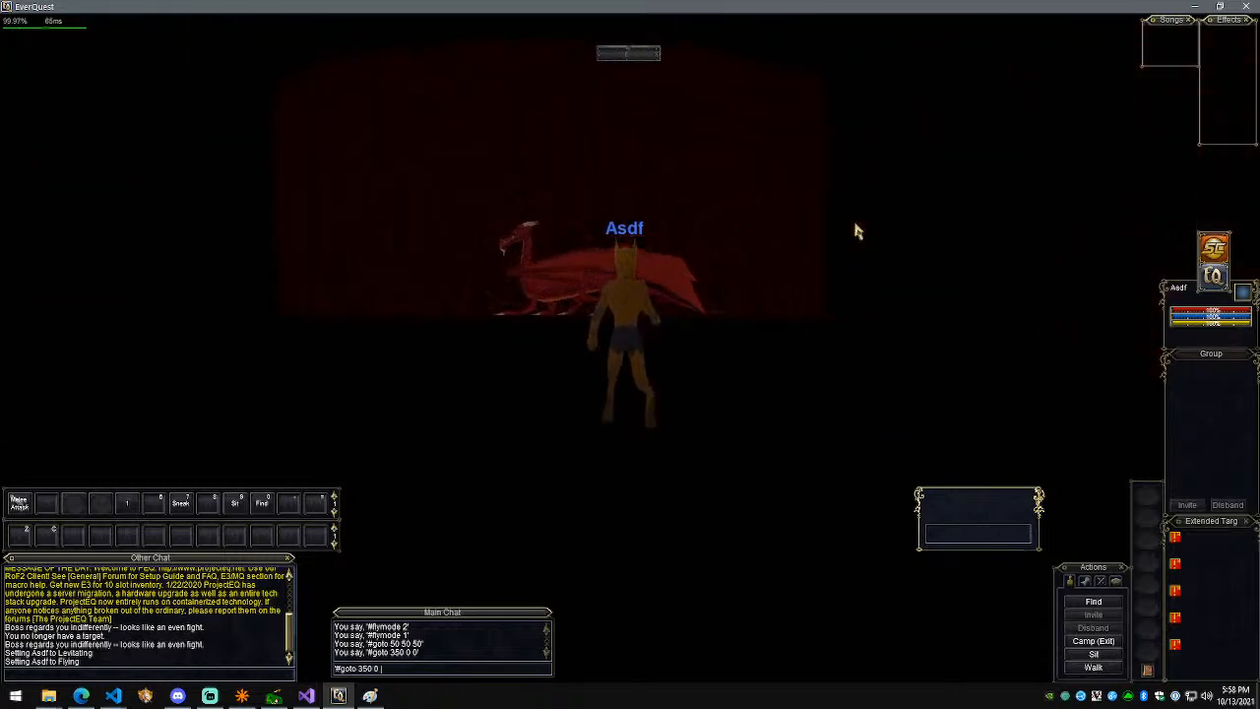
text(250)
key(Return)
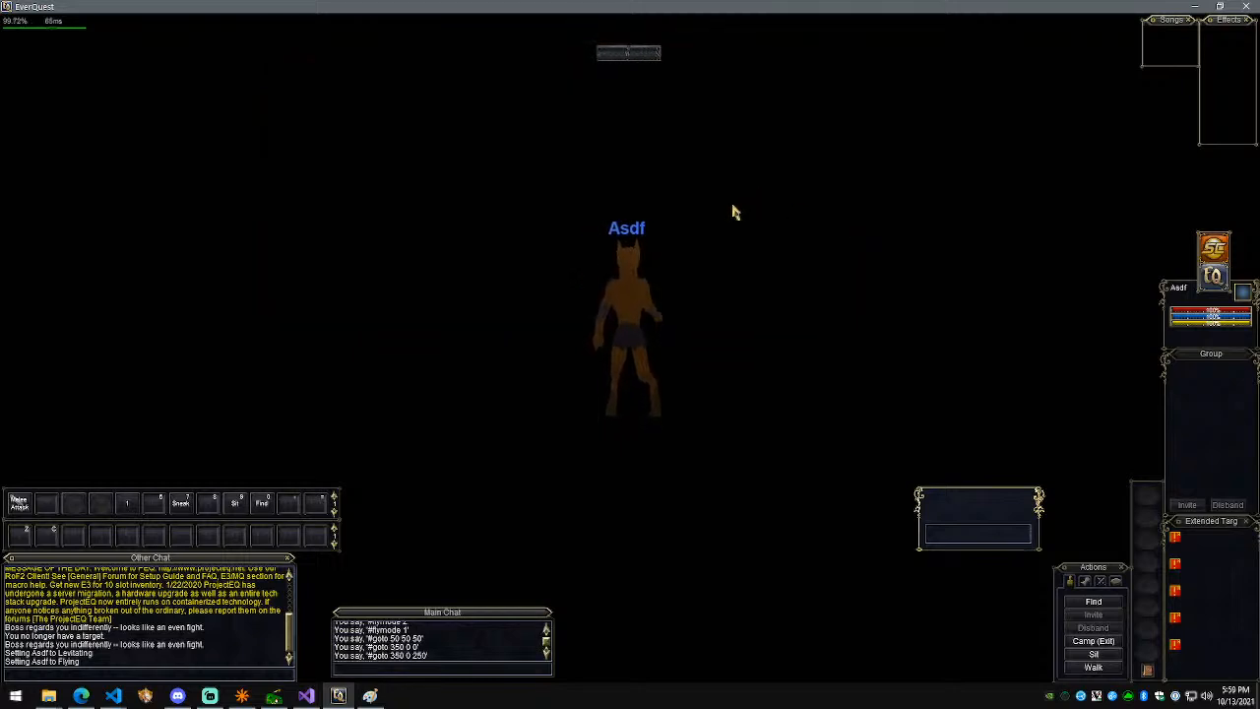
Step: Hide the interface, frame the dragon inside the red cylinder, and take a screenshot
right_drag(670, 220, 590, 222)
scroll(670, 219, up, 6)
scroll(630, 354, up, 2)
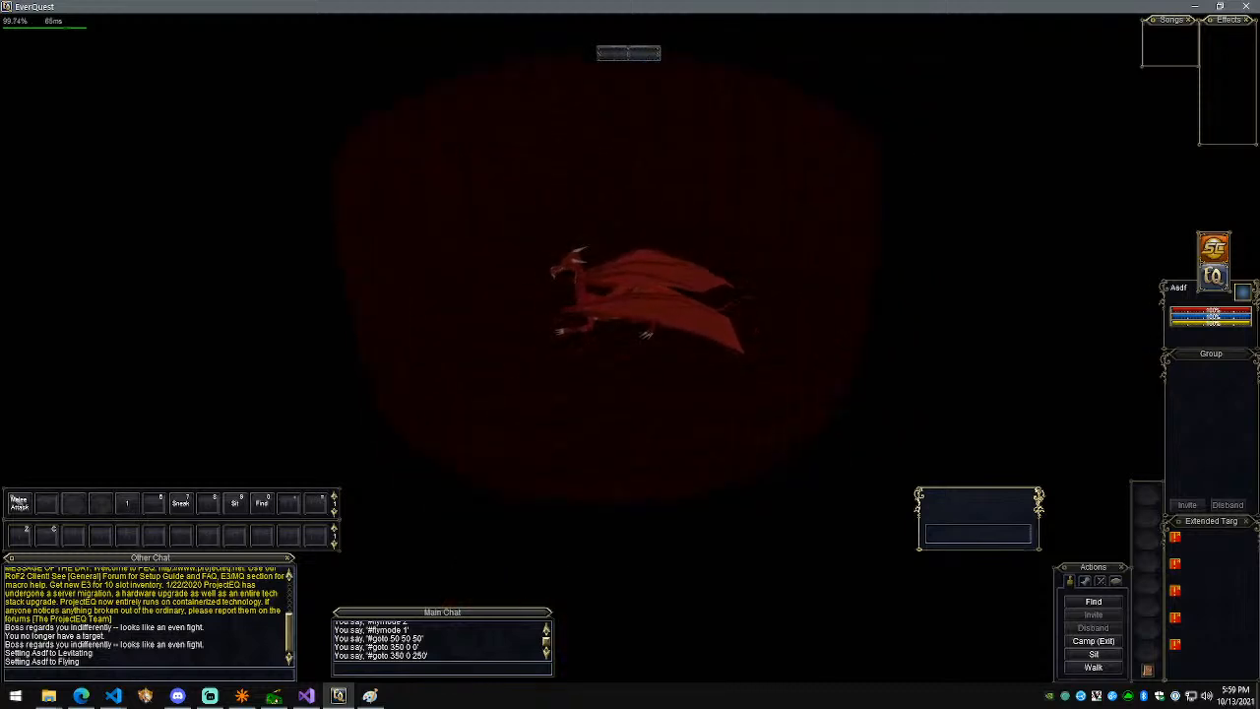
key(F10)
right_drag(630, 355, 640, 303)
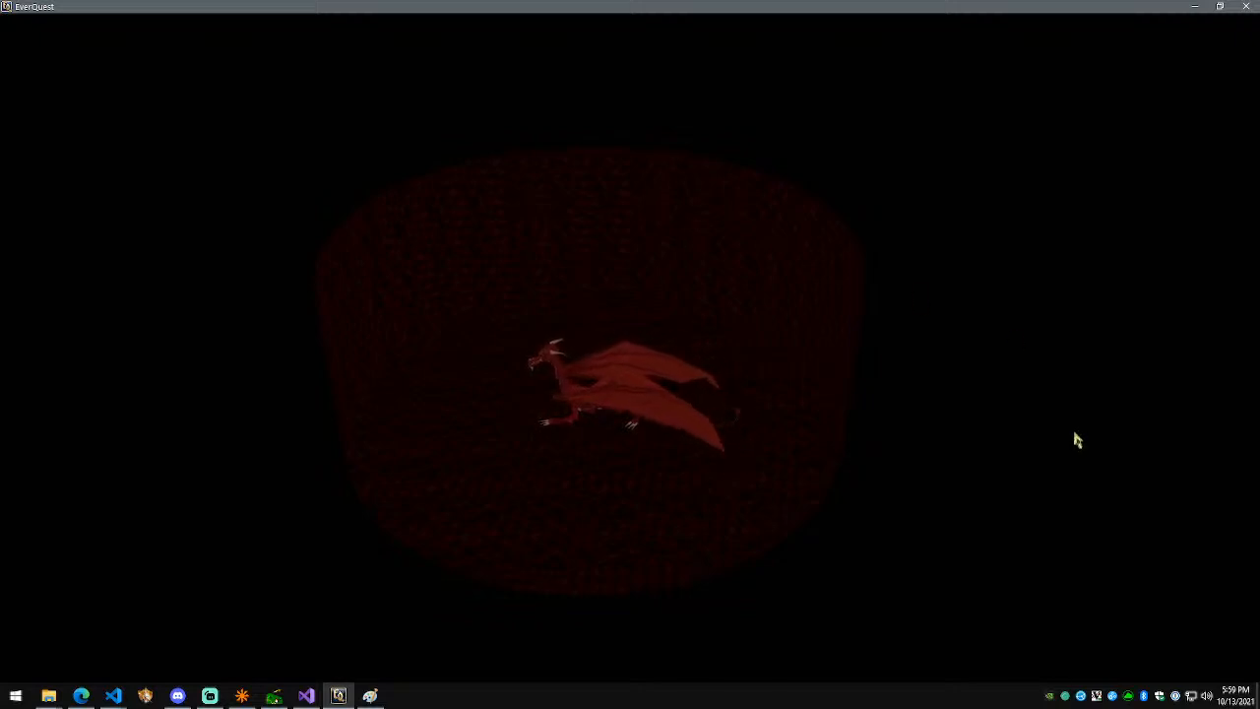
key(Print)
key(super)
Step: Paste the game screenshot into Paint and crop it down to the dragon close-up
text(paint)
key(Return)
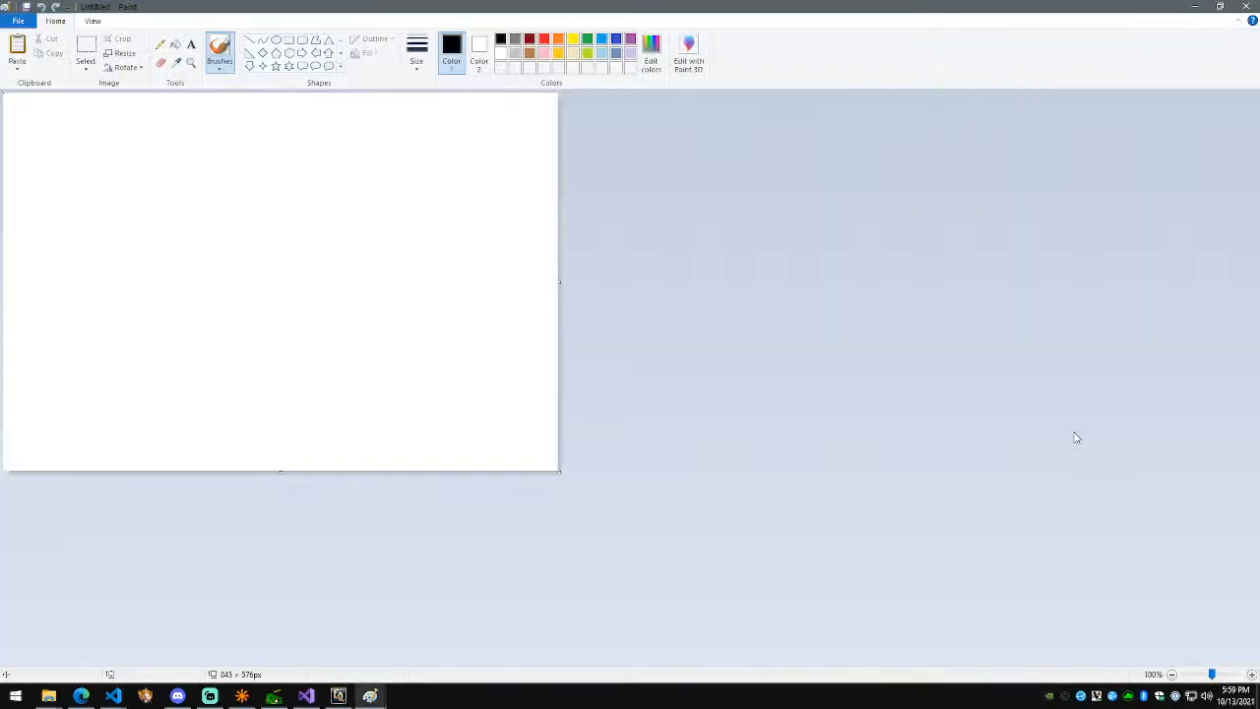
key(ctrl+v)
mouse_move(369, 694)
click(326, 610)
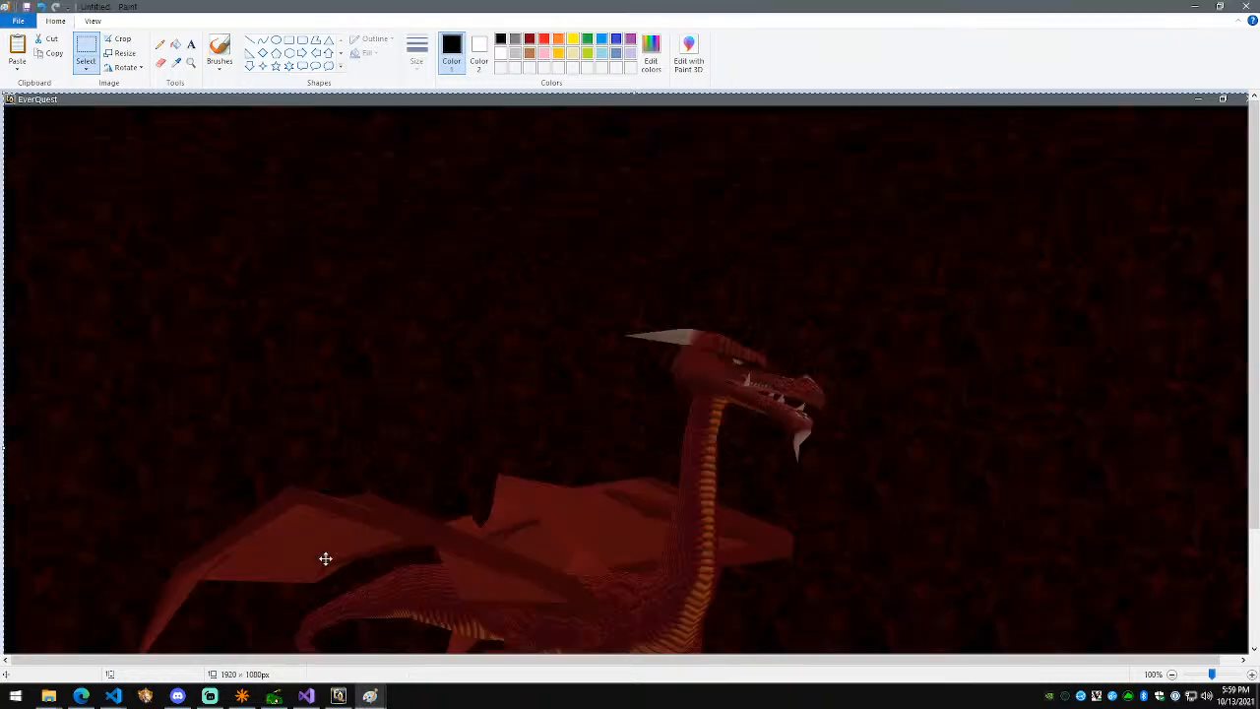
scroll(154, 187, down, 3)
click(87, 56)
scroll(43, 162, up, 3)
drag(45, 143, 1097, 607)
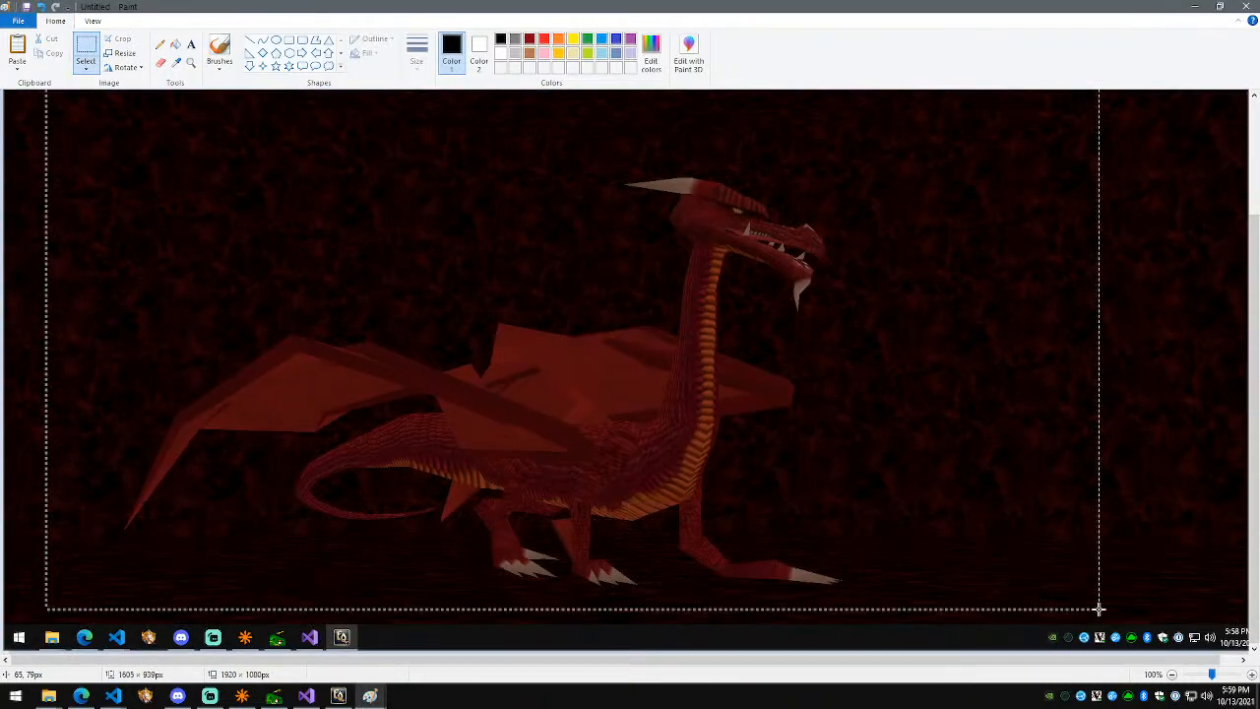
click(119, 38)
Step: Crop the wide screenshot to the cylinder room and select the whole cropped image
mouse_move(369, 696)
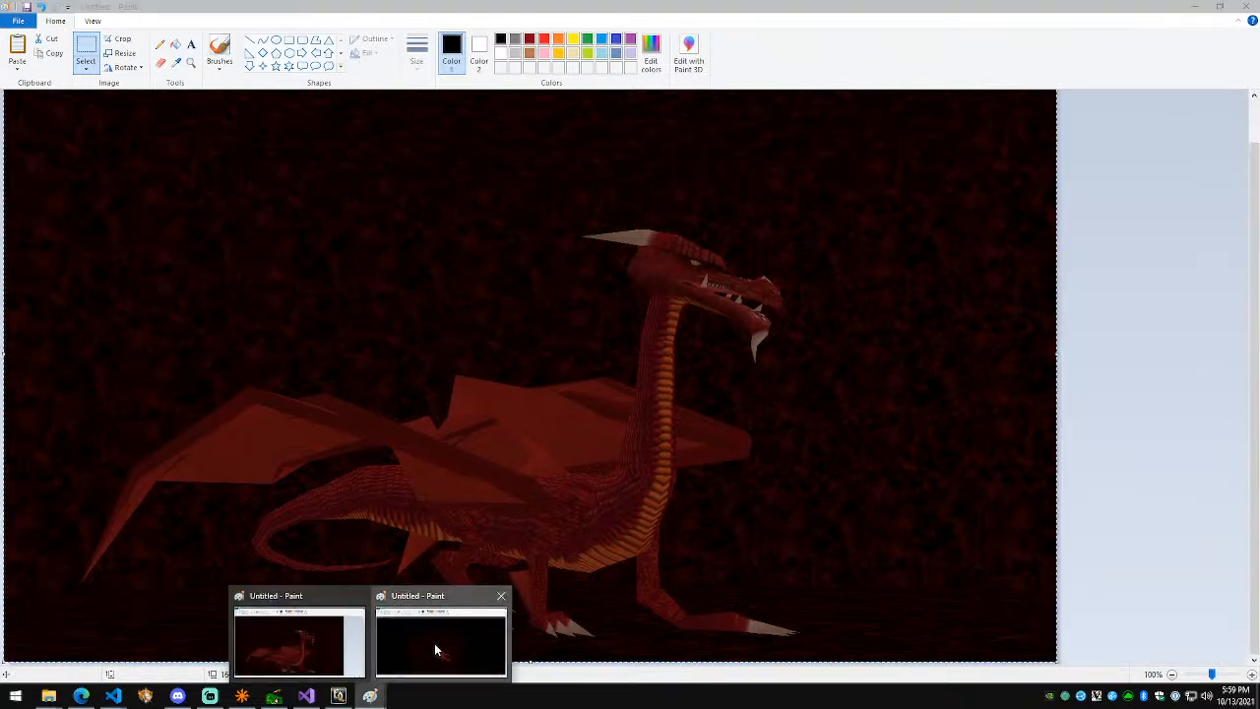
click(436, 650)
click(218, 173)
drag(293, 250, 936, 567)
click(125, 54)
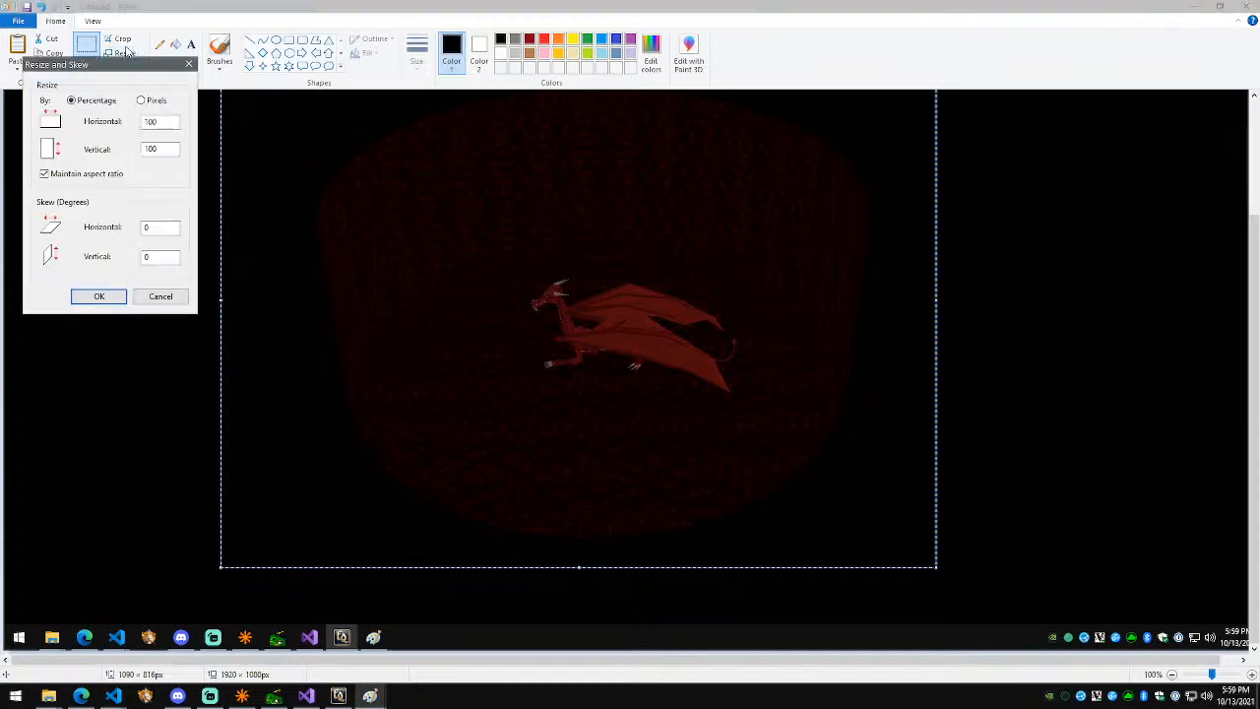
key(Escape)
click(122, 40)
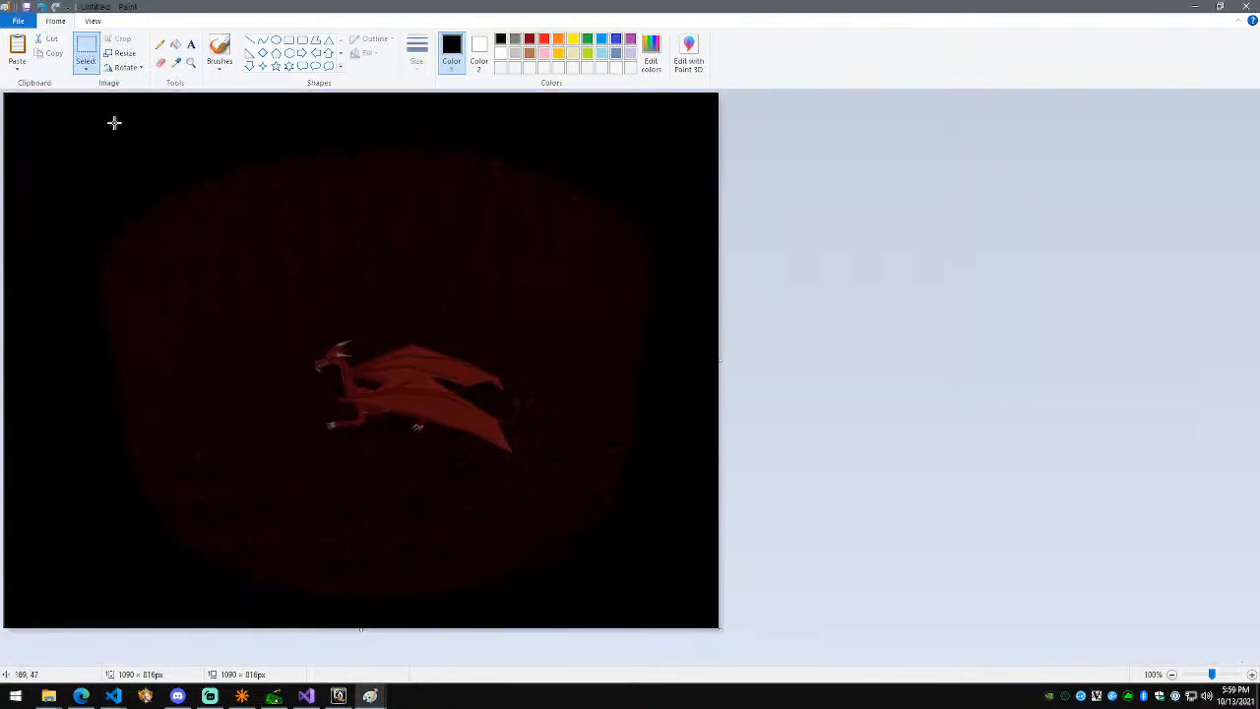
key(ctrl+a)
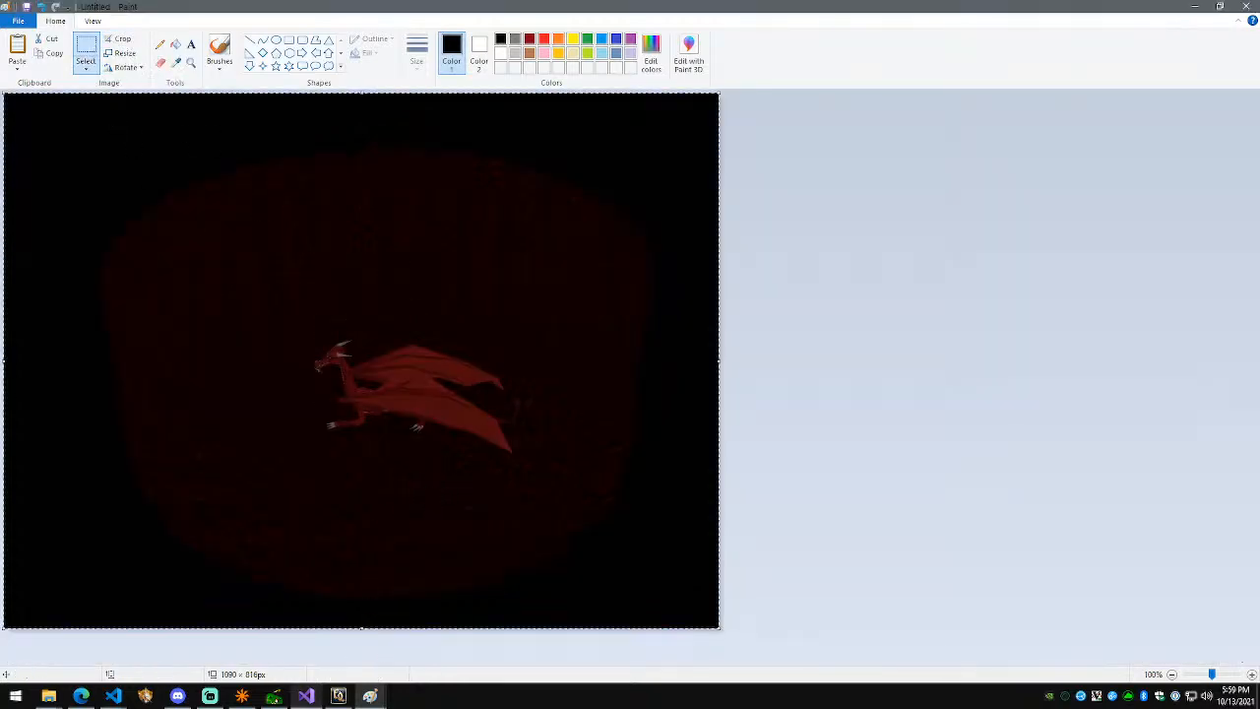
click(177, 696)
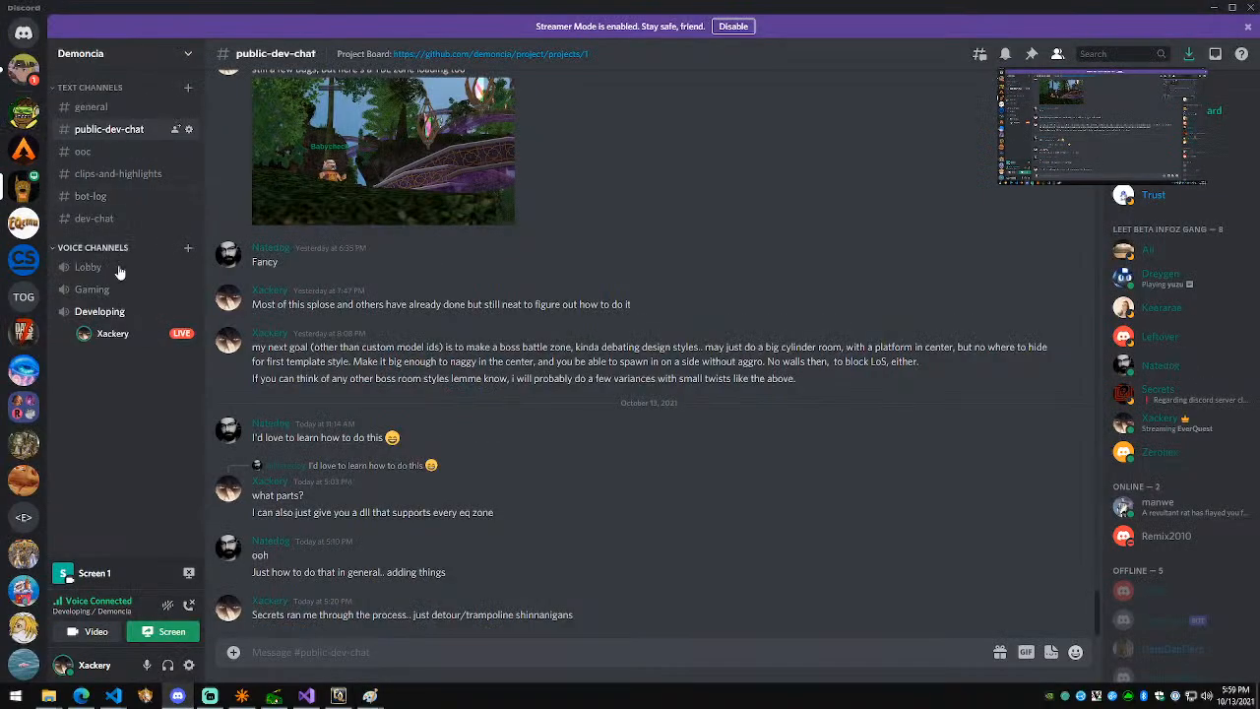
Step: Post the room image in public-dev-chat captioned 'here's my boss room, just a cylinder, bloody walls..'
click(125, 218)
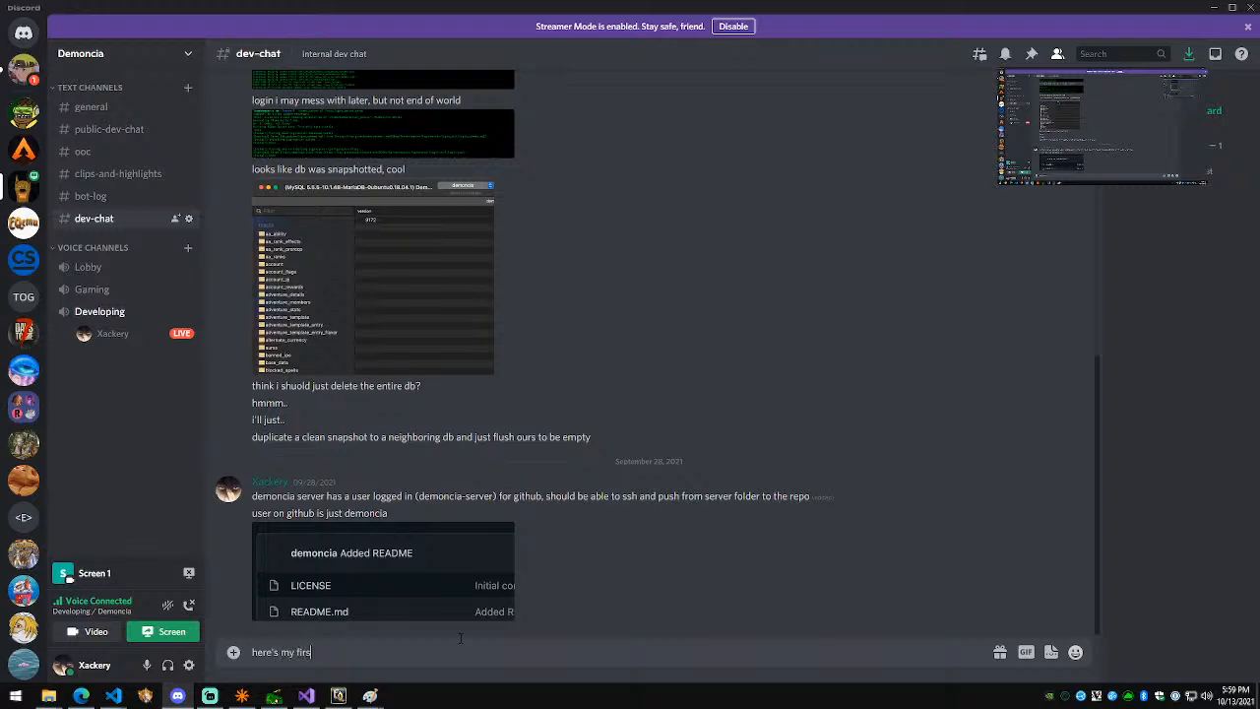
key(ctrl+a)
key(BackSpace)
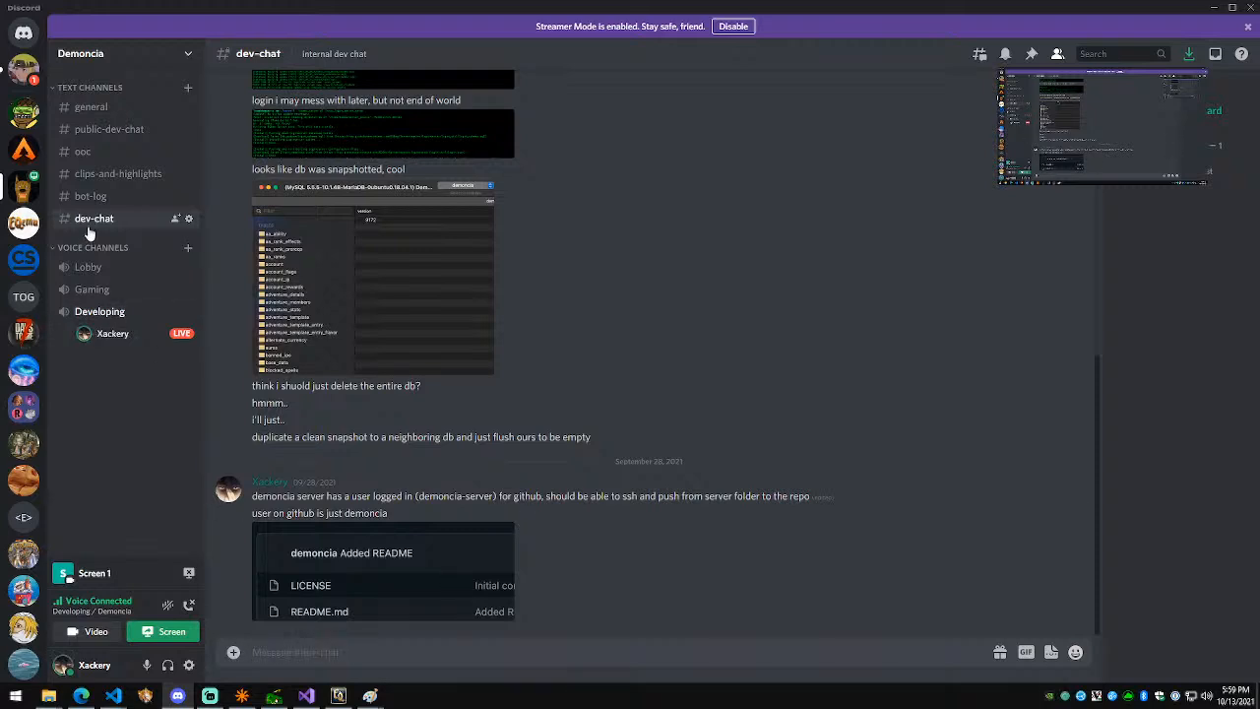
click(108, 129)
text(her)
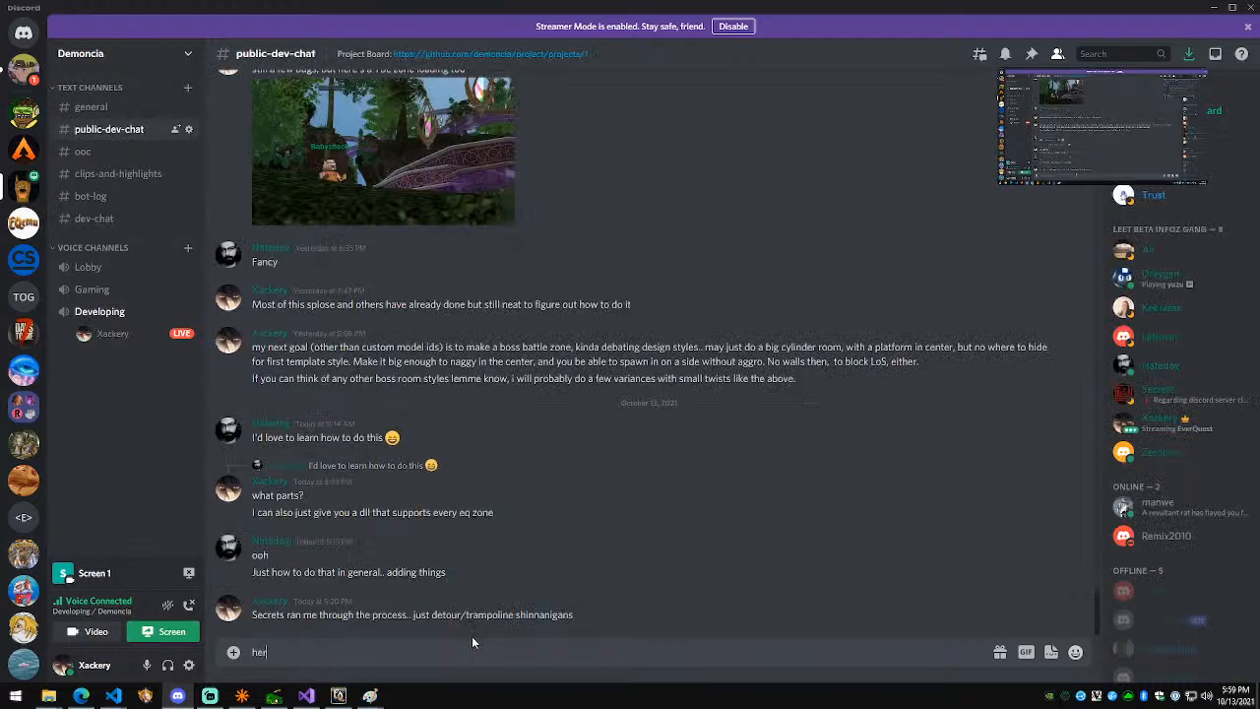
text(e's my boss room, just a cylinder,)
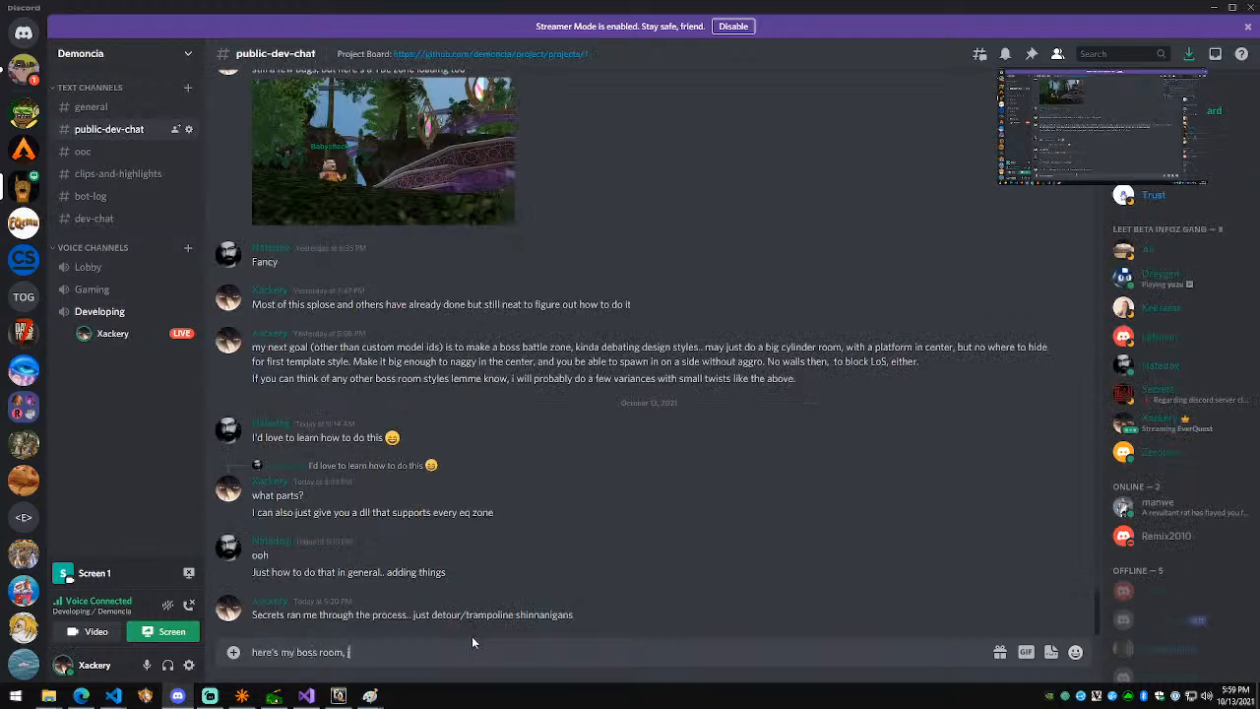
text( bloody walls..)
key(ctrl+v)
key(Return)
Step: Post the dragon close-up captioned 'I'm calling it Demonic Delves', then return to EverQuest
key(alt+Tab)
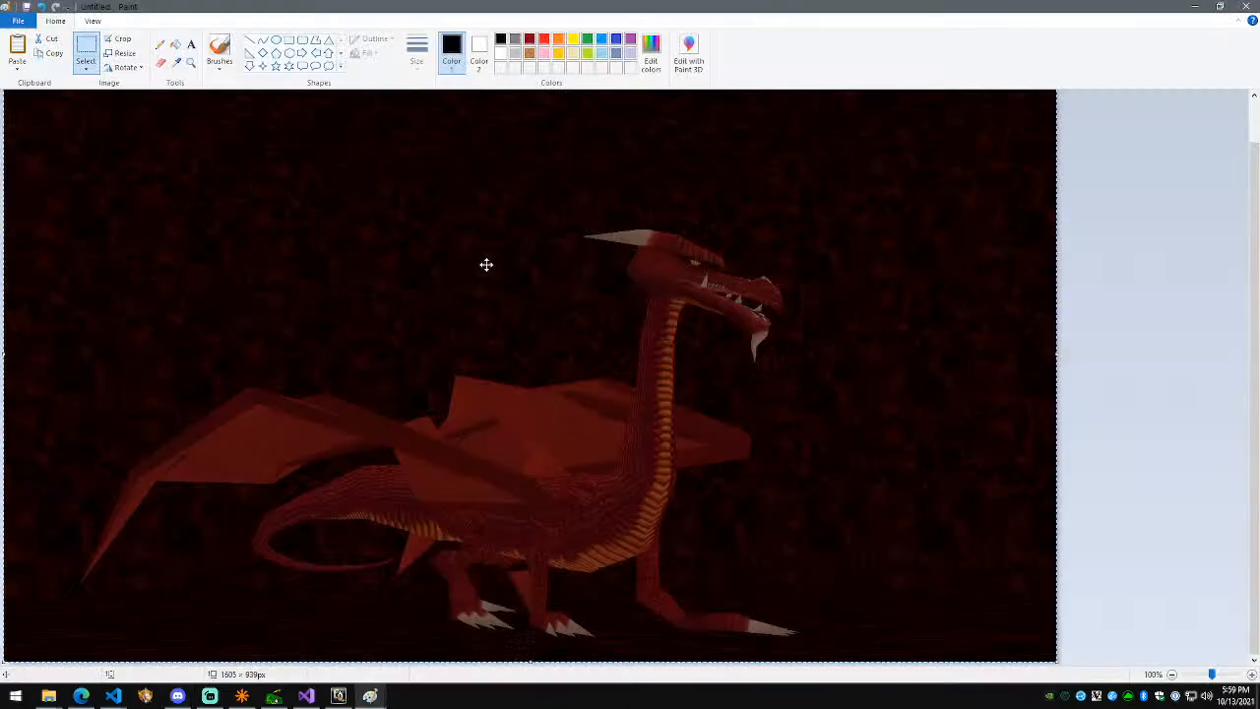
key(alt+Tab)
key(ctrl+v)
text(up)
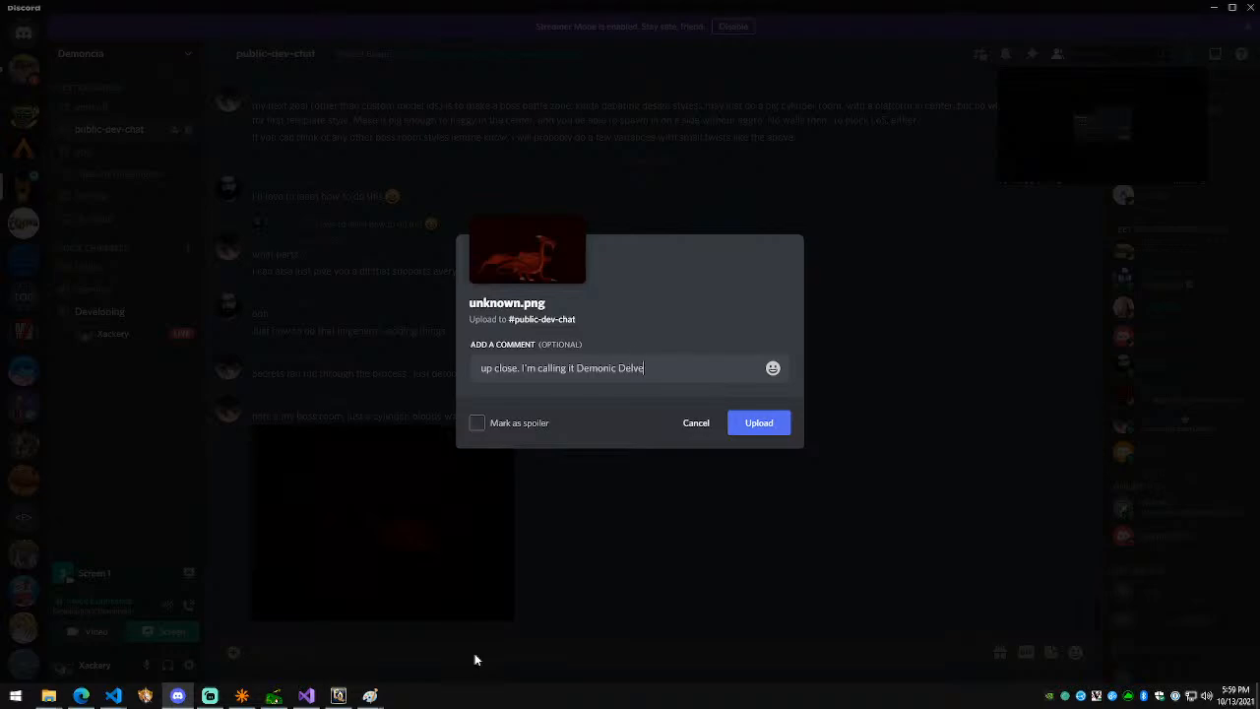
key(Return)
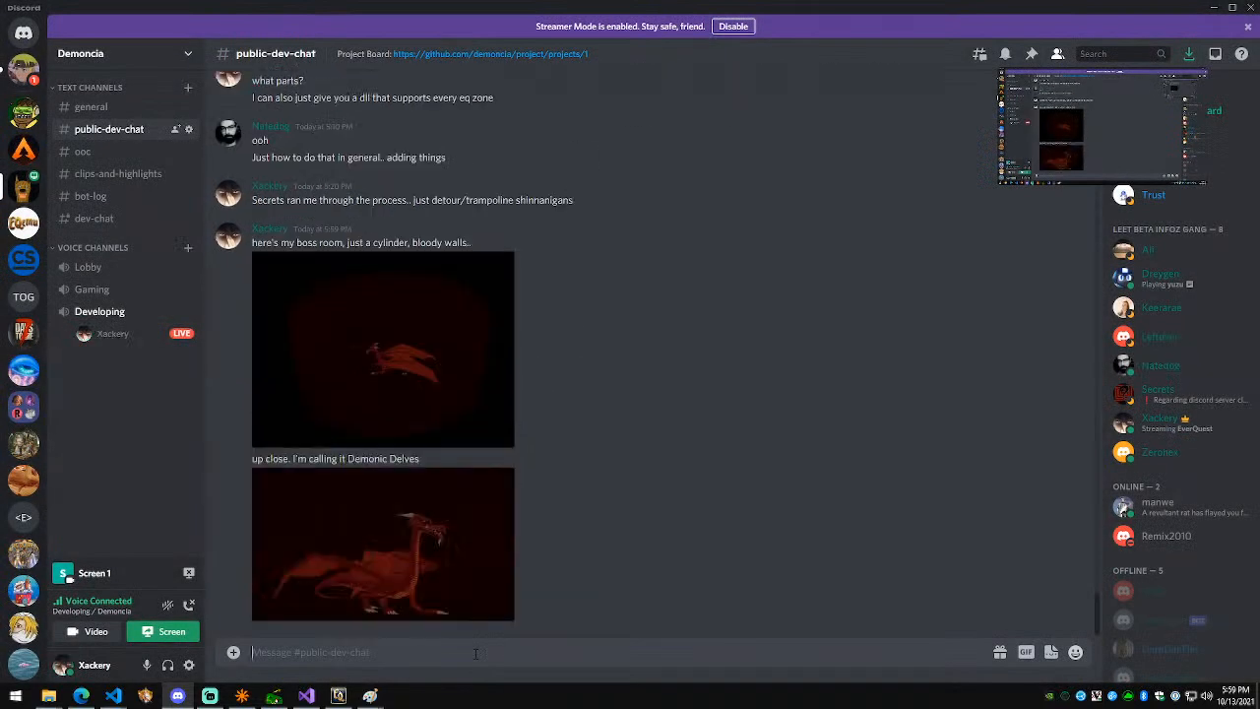
click(338, 696)
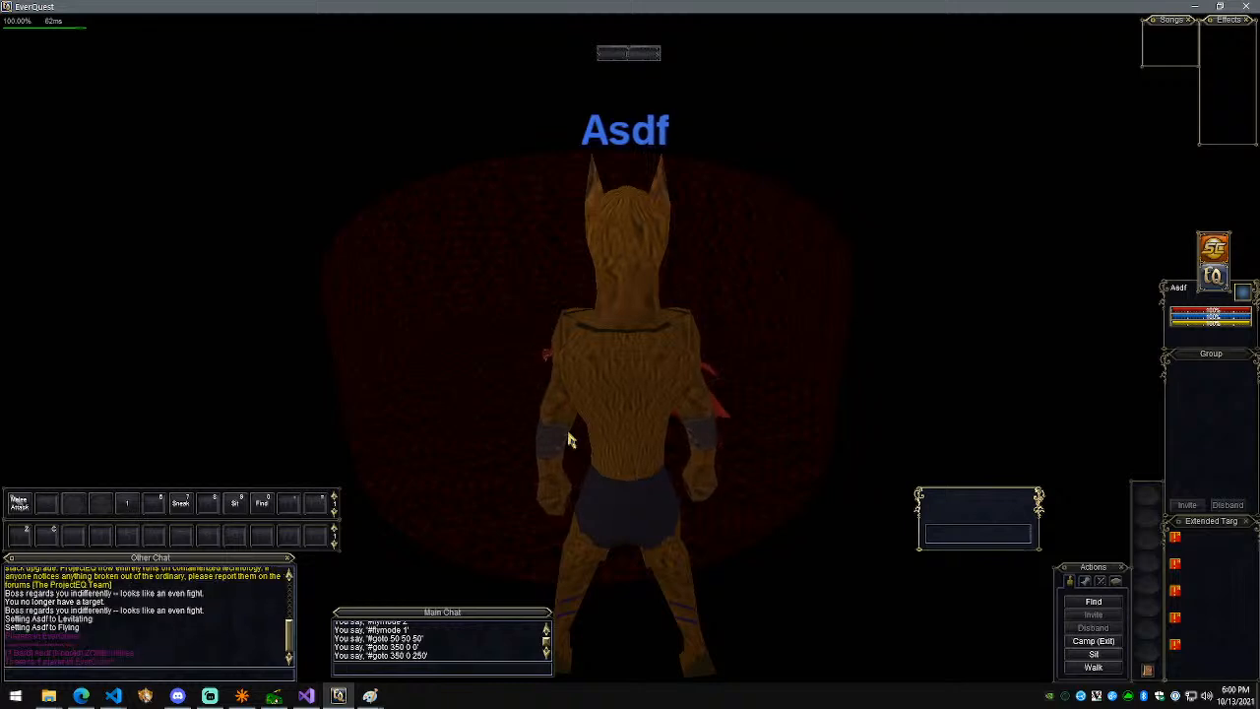
Step: Screenshot the game, crop it to the chat lines in Paint, and post it in public-dev-chat
key(Print)
key(super)
text(paint)
key(Return)
key(ctrl+v)
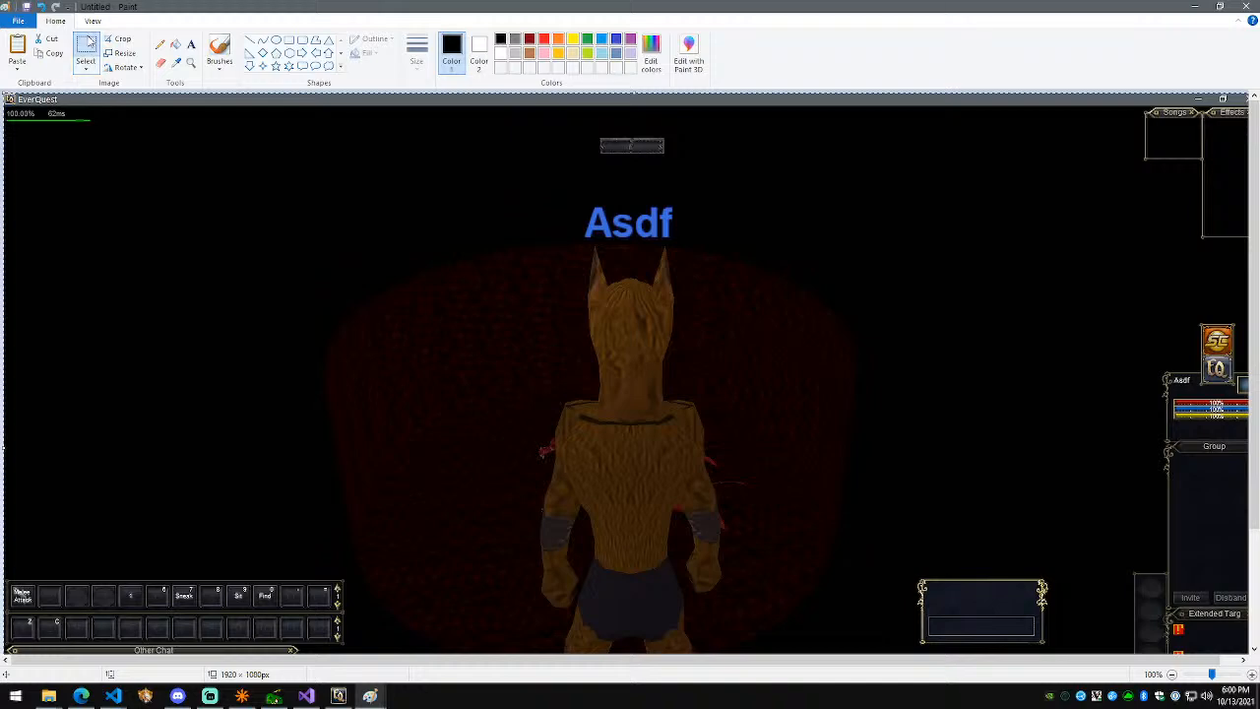
scroll(148, 445, down, 3)
drag(8, 570, 137, 603)
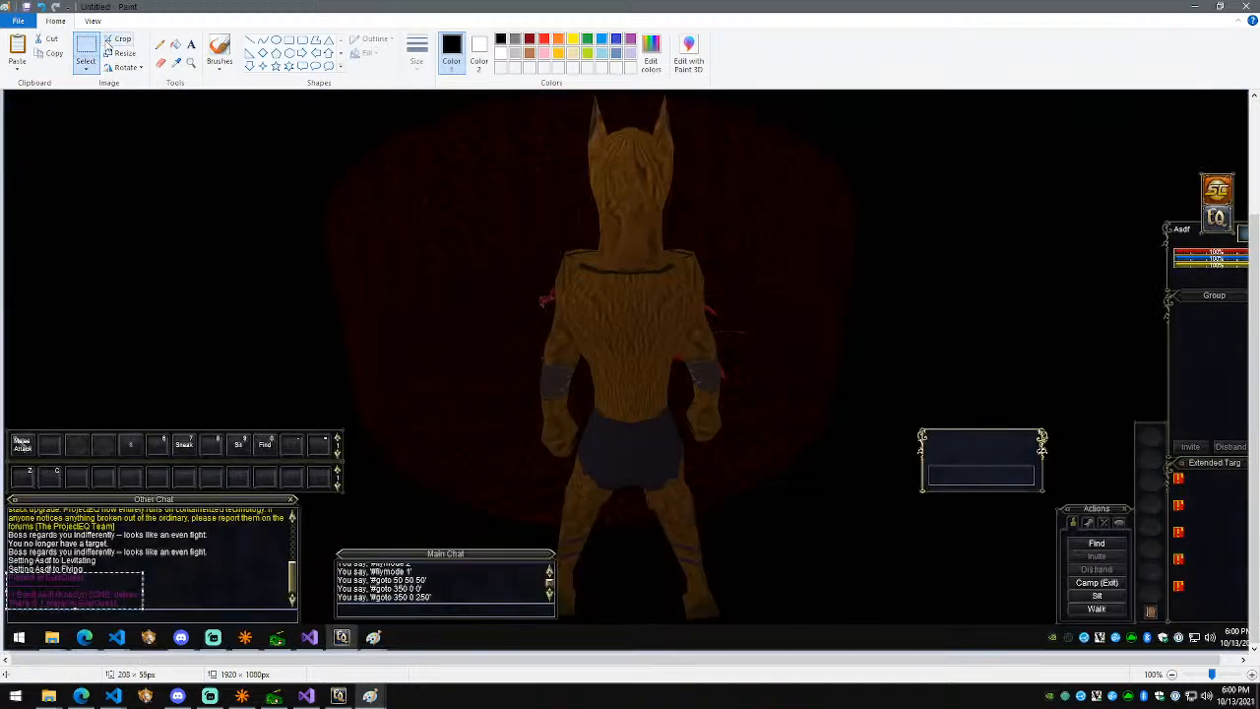
click(108, 43)
click(177, 696)
key(ctrl+v)
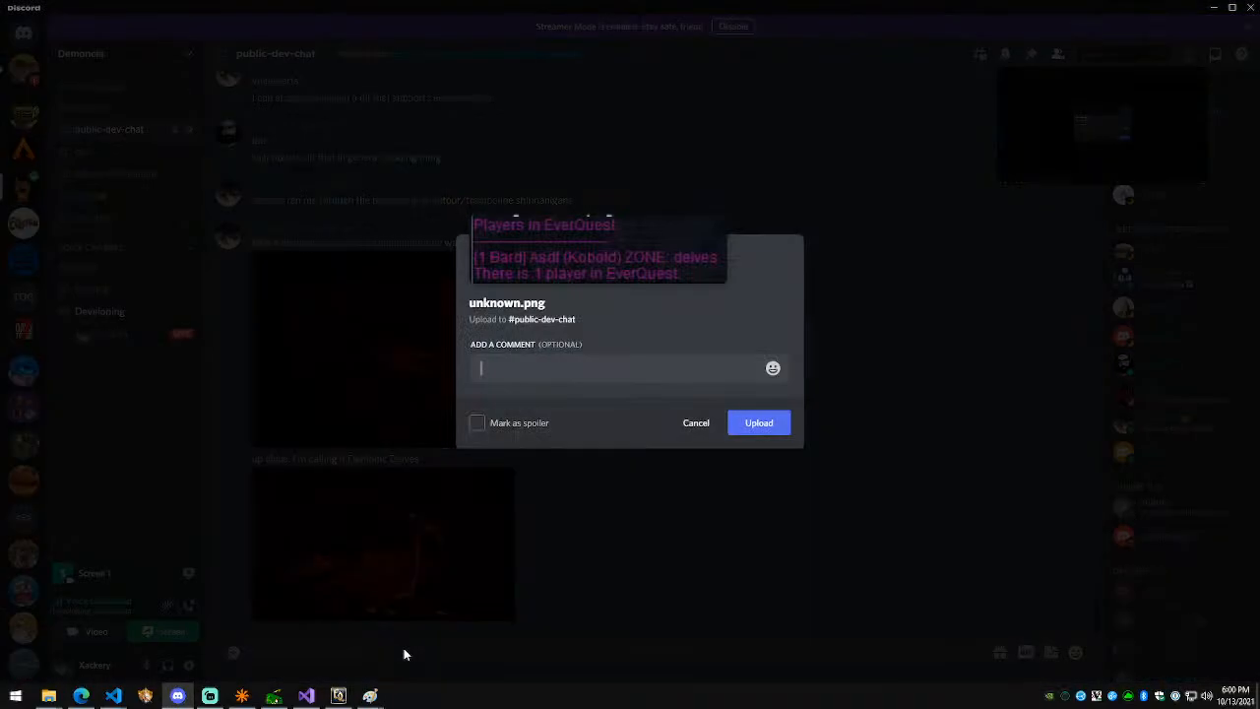
key(Return)
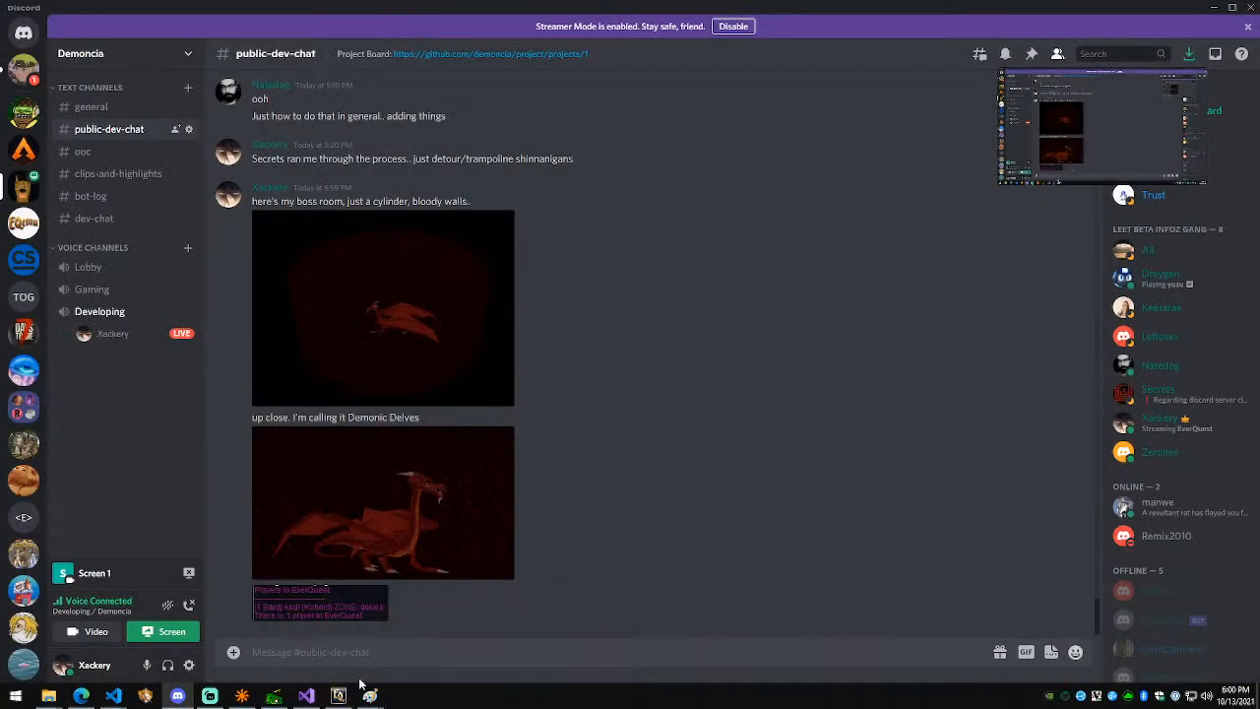
Step: Orbit the game view around the red dome, then bring up the Visual Studio Code client window
click(338, 696)
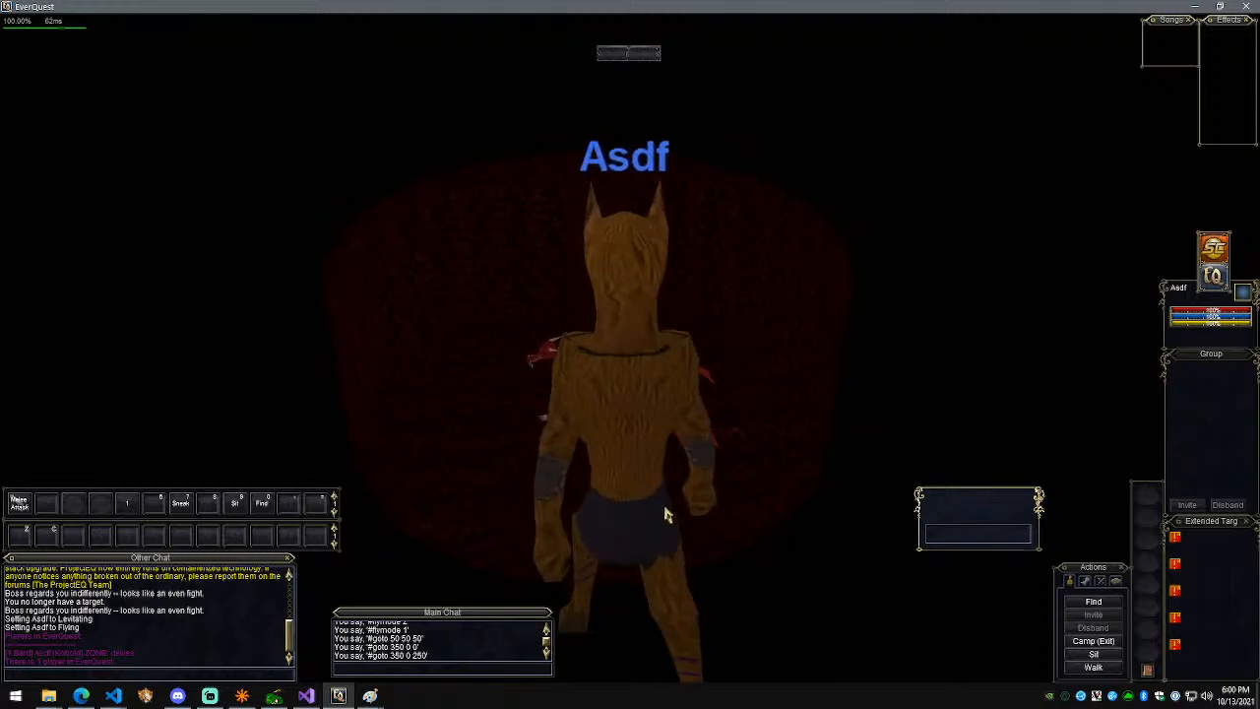
click(186, 699)
key(alt+Tab)
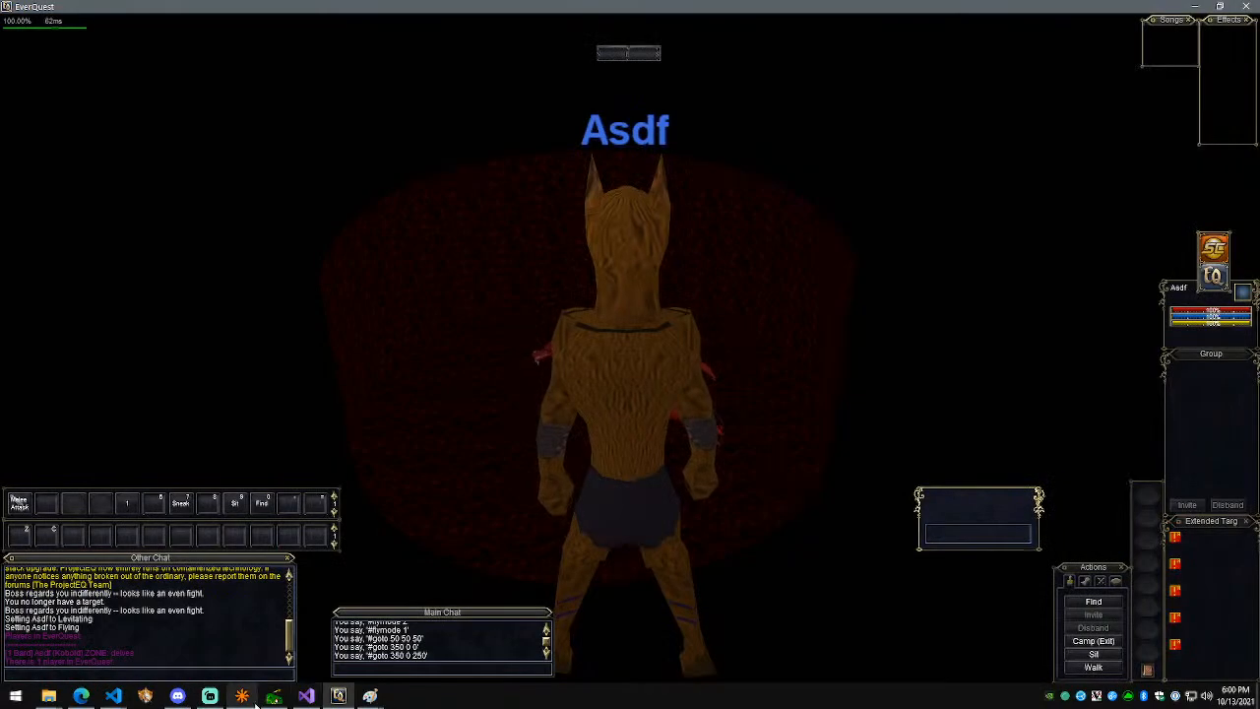
click(217, 703)
key(alt+Tab)
key(alt+Tab)
right_drag(703, 484, 729, 423)
click(113, 696)
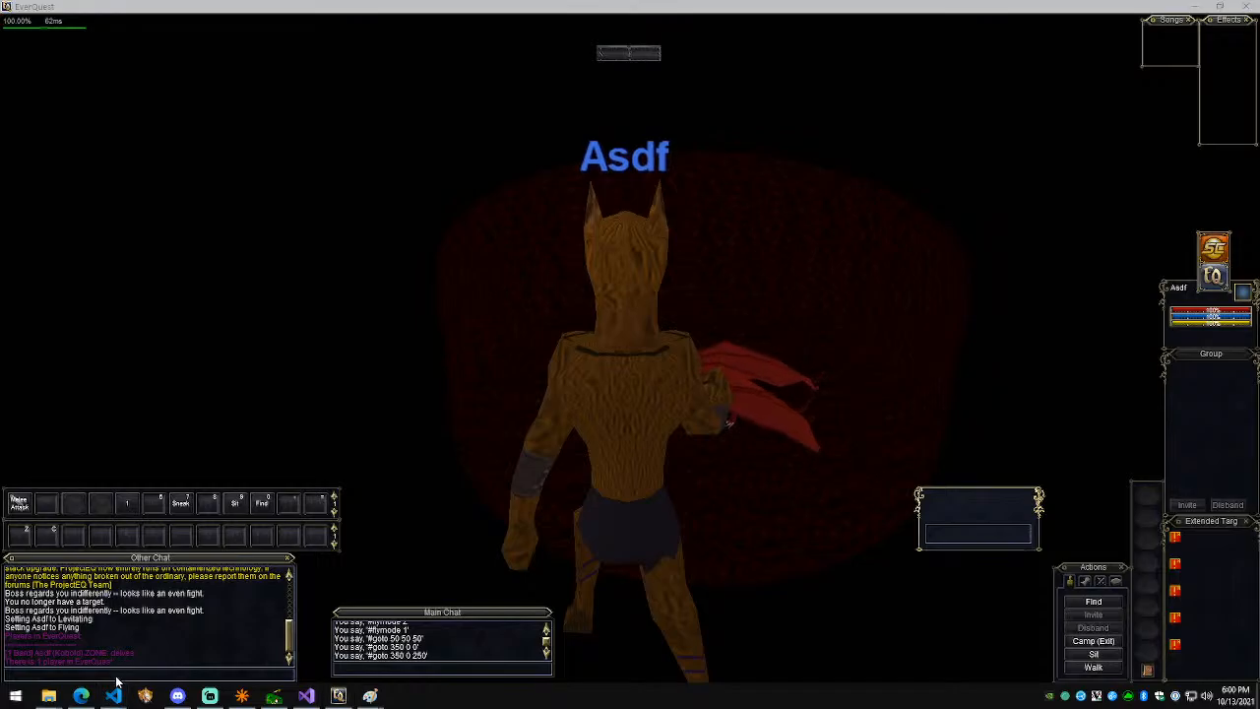
click(82, 630)
Step: In Source Control, review and stage GlobalLoad.txt and delves_chr.txt
scroll(237, 313, up, 5)
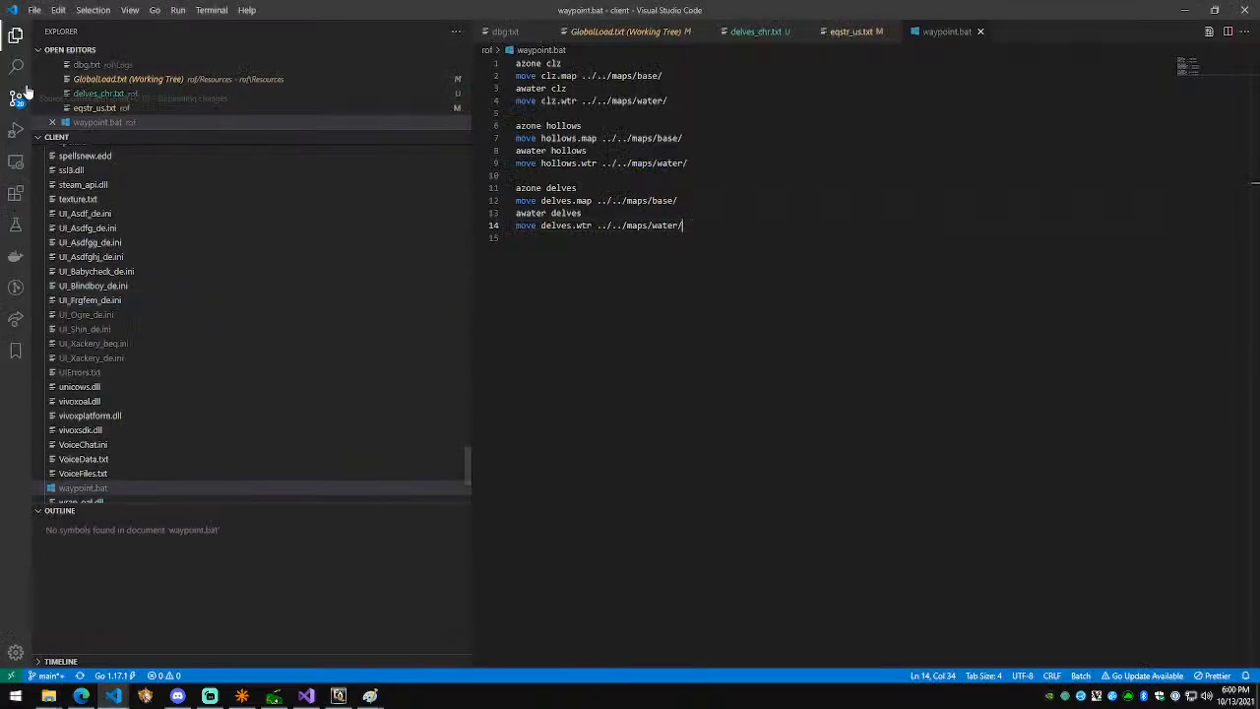
click(20, 97)
click(161, 362)
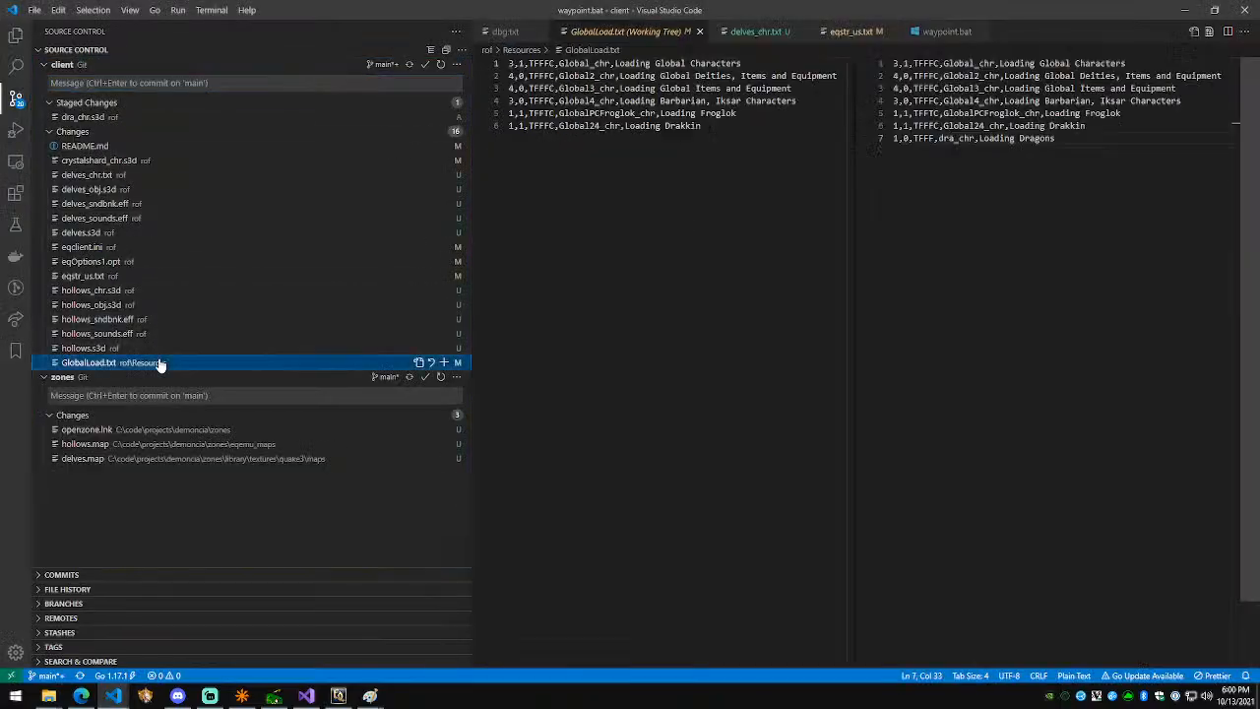
click(444, 362)
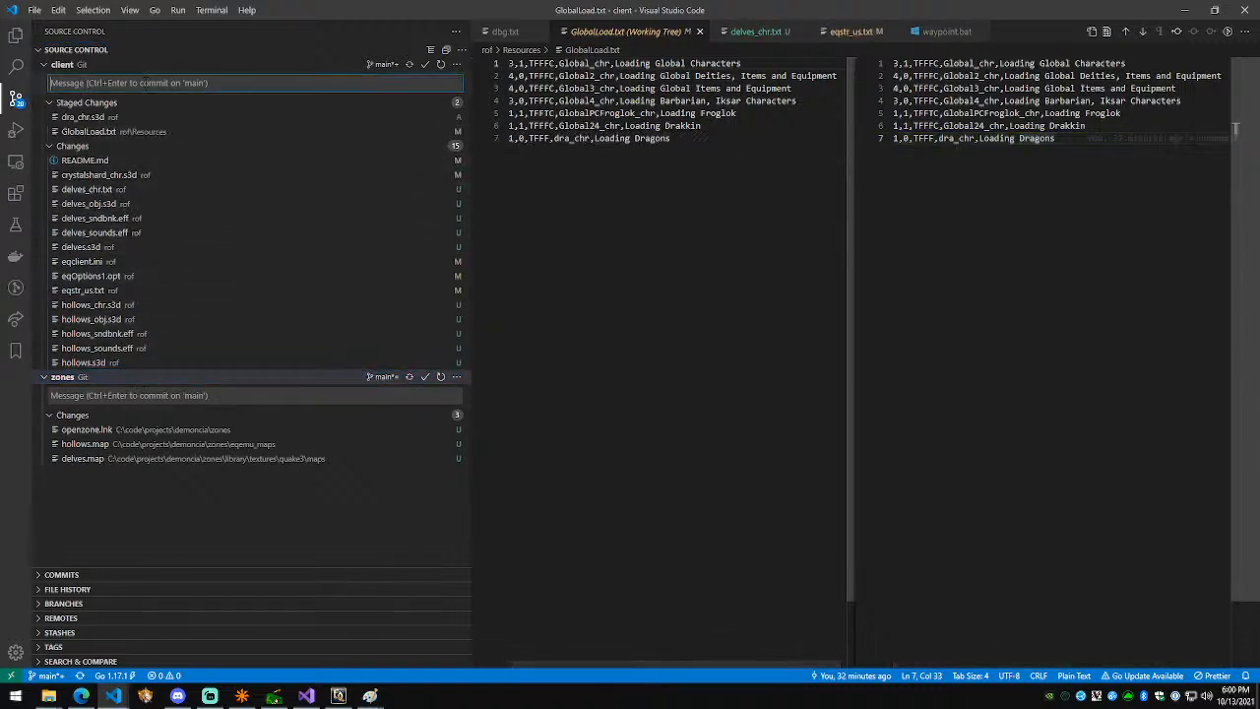
click(158, 189)
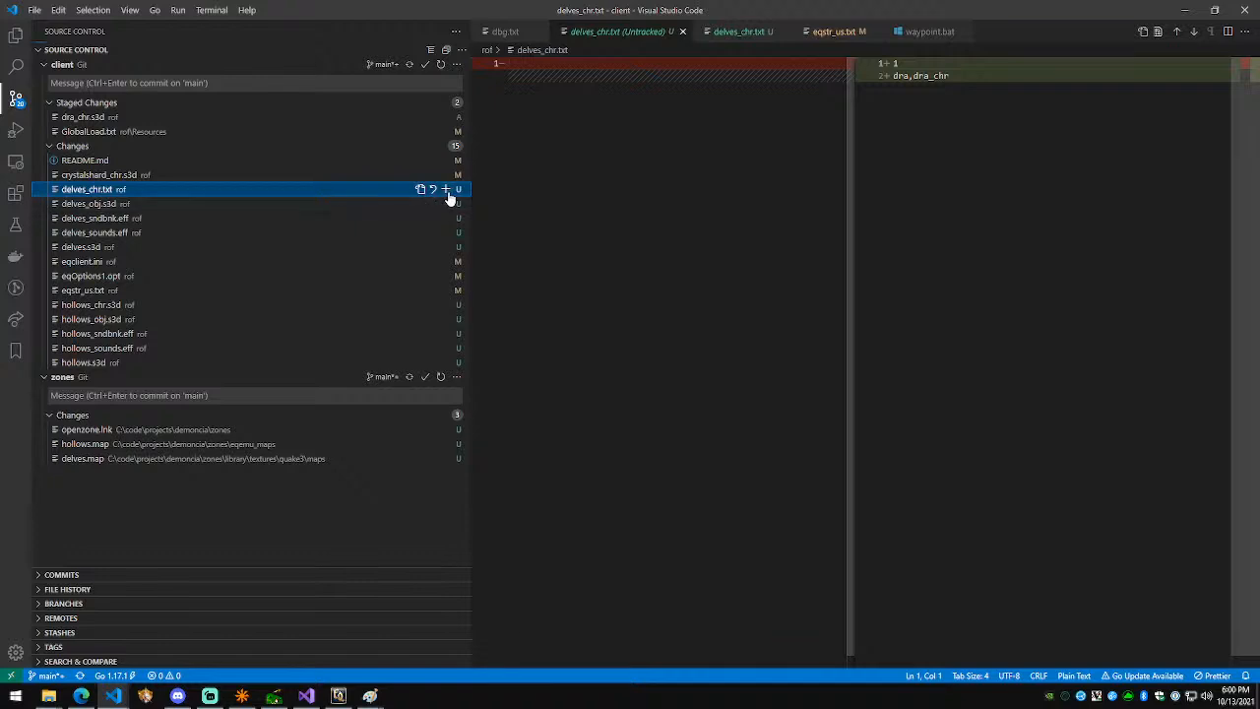
click(446, 190)
Step: Stage the four remaining delves files, including delves_sndbnk.eff, delves_sounds.eff and delves.s3d
click(125, 219)
click(126, 234)
click(126, 247)
shift+click(139, 205)
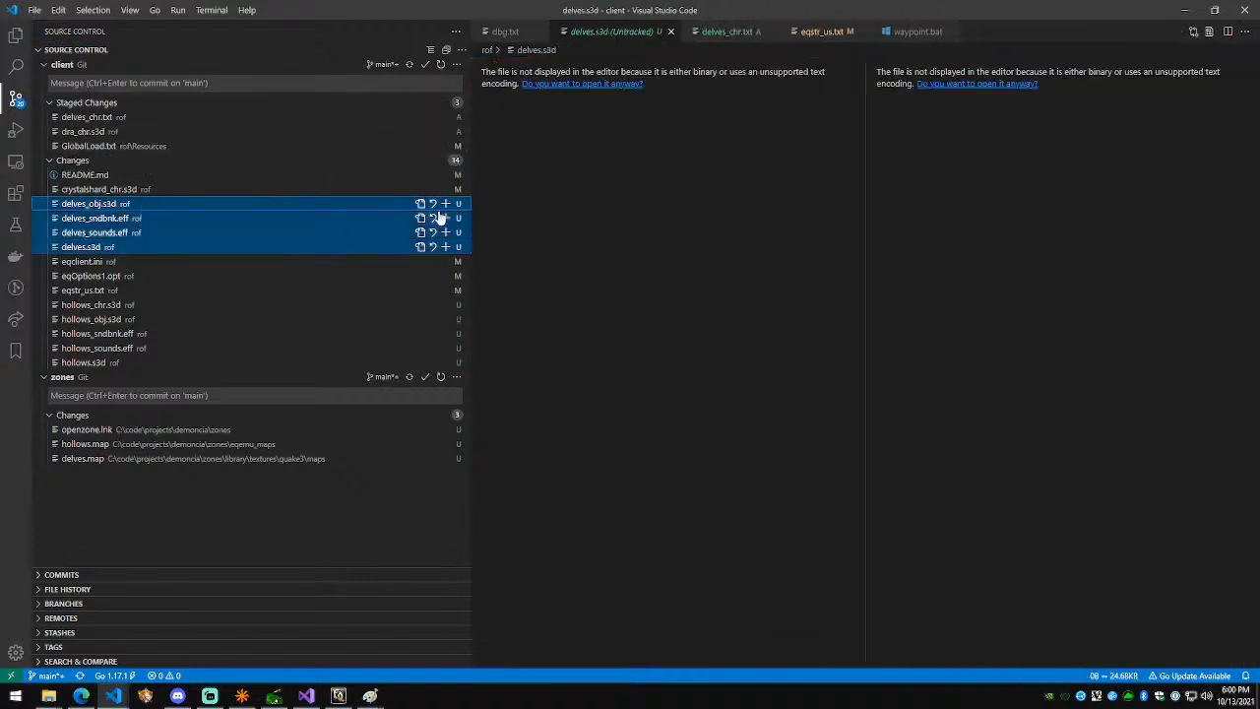
click(445, 246)
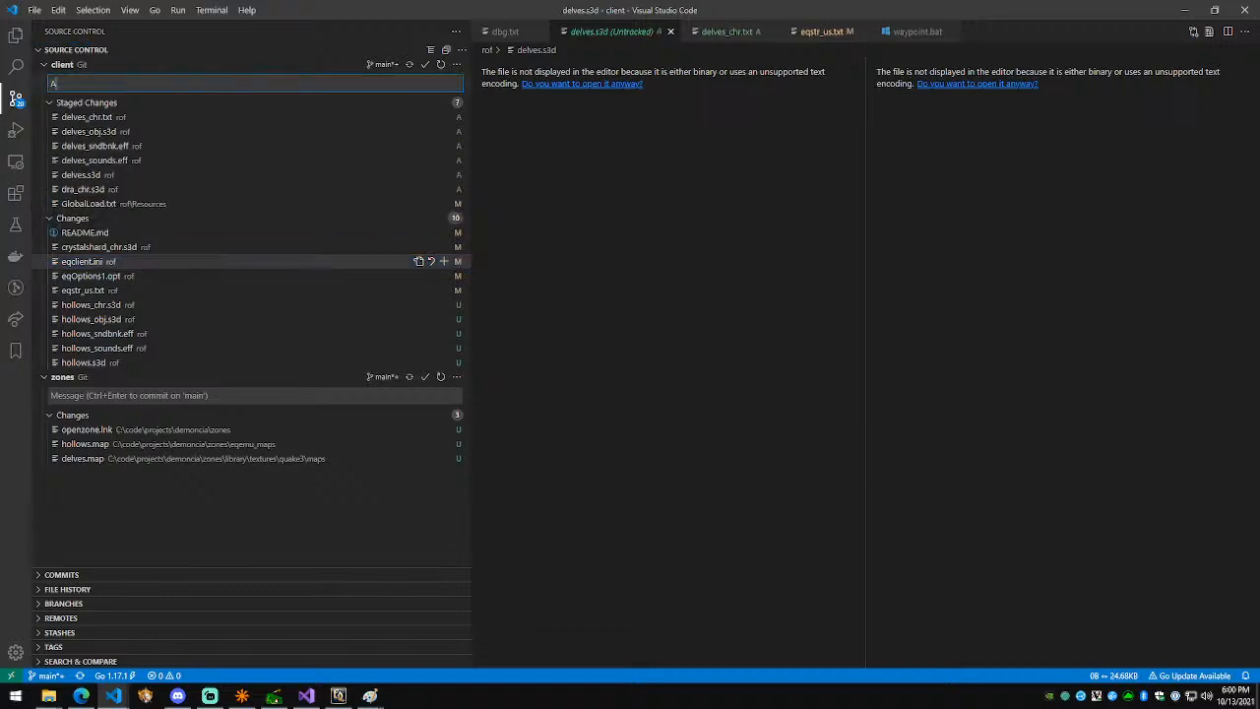
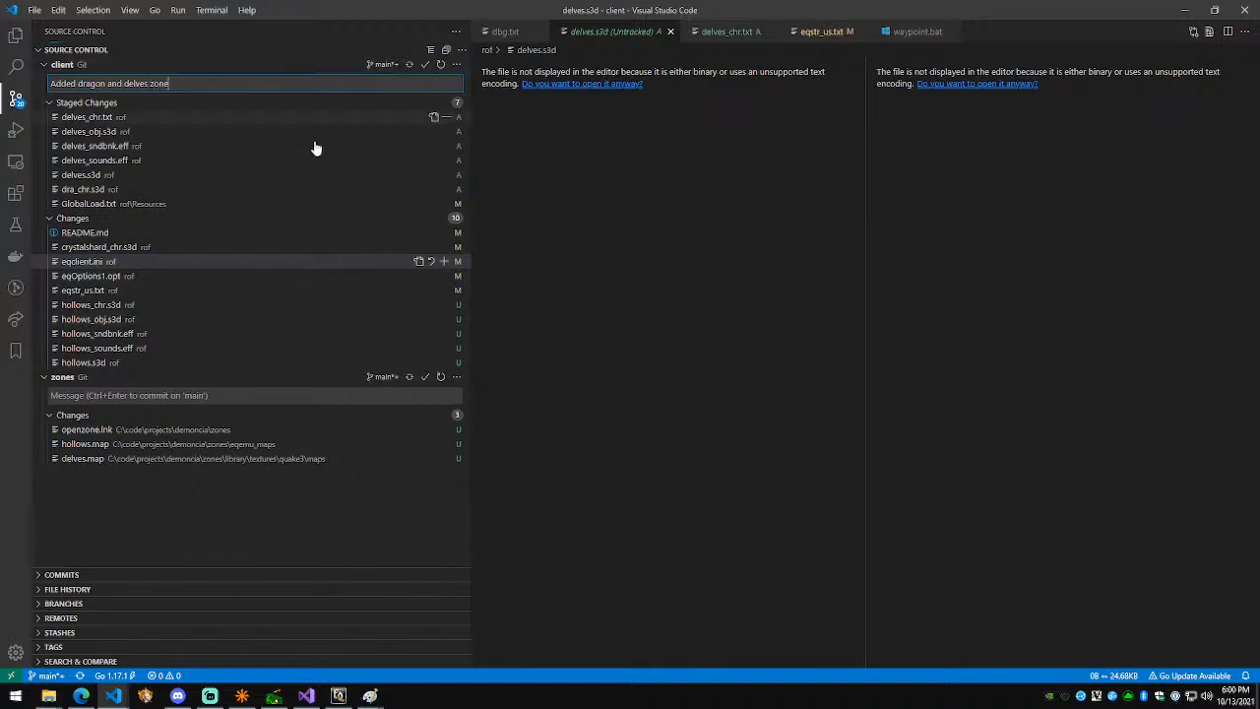
Step: Commit the staged files as 'Added dragon and delves zone', review leftover changes, then show the zones folder
key(ctrl+Return)
click(108, 247)
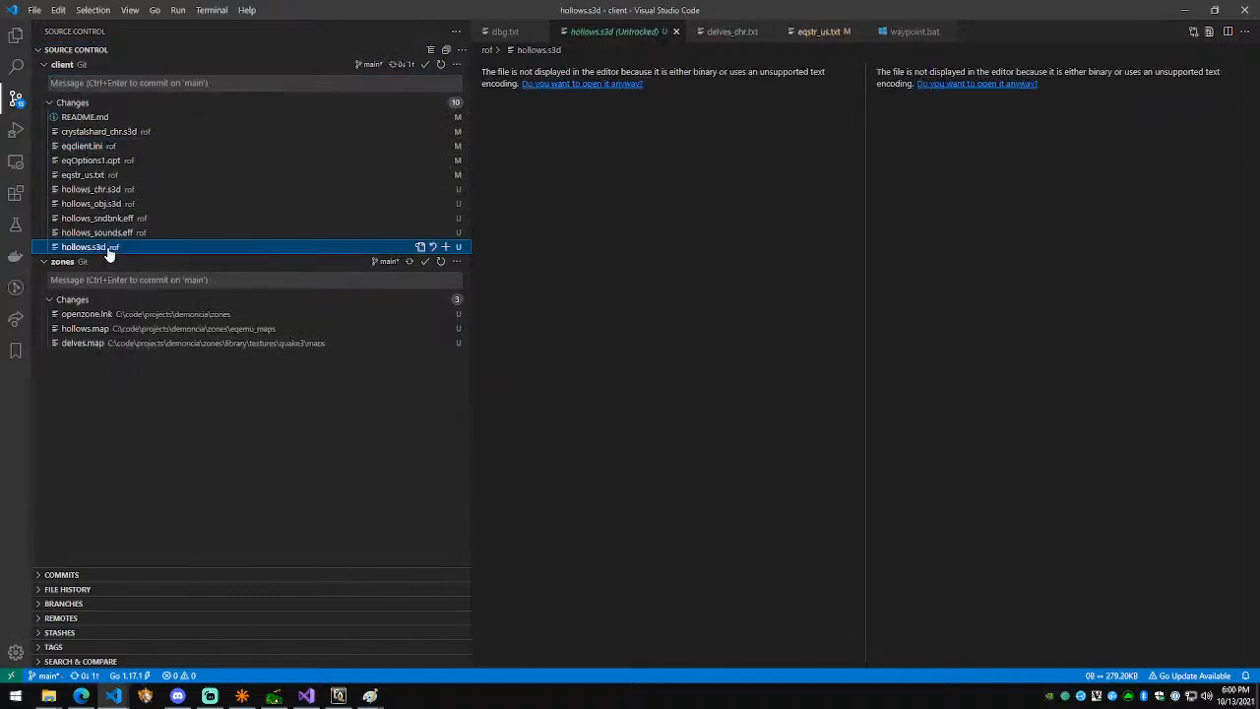
click(108, 131)
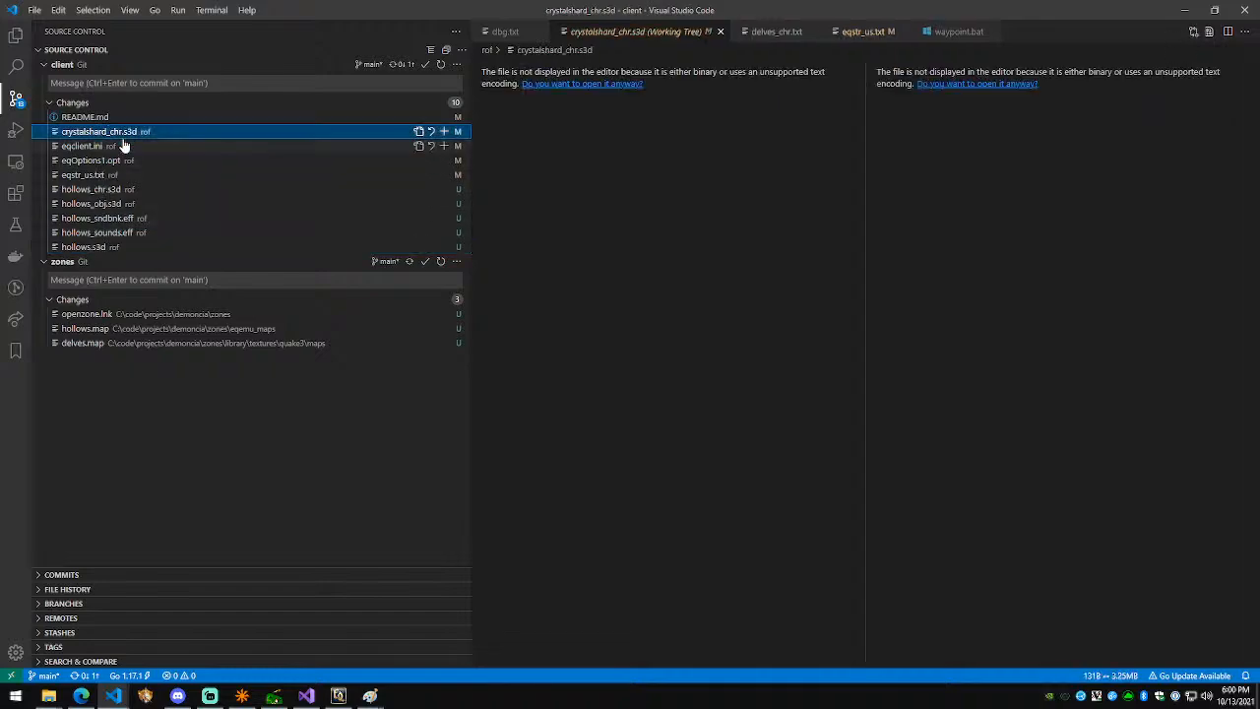
click(123, 146)
click(124, 132)
right_click(130, 135)
click(97, 166)
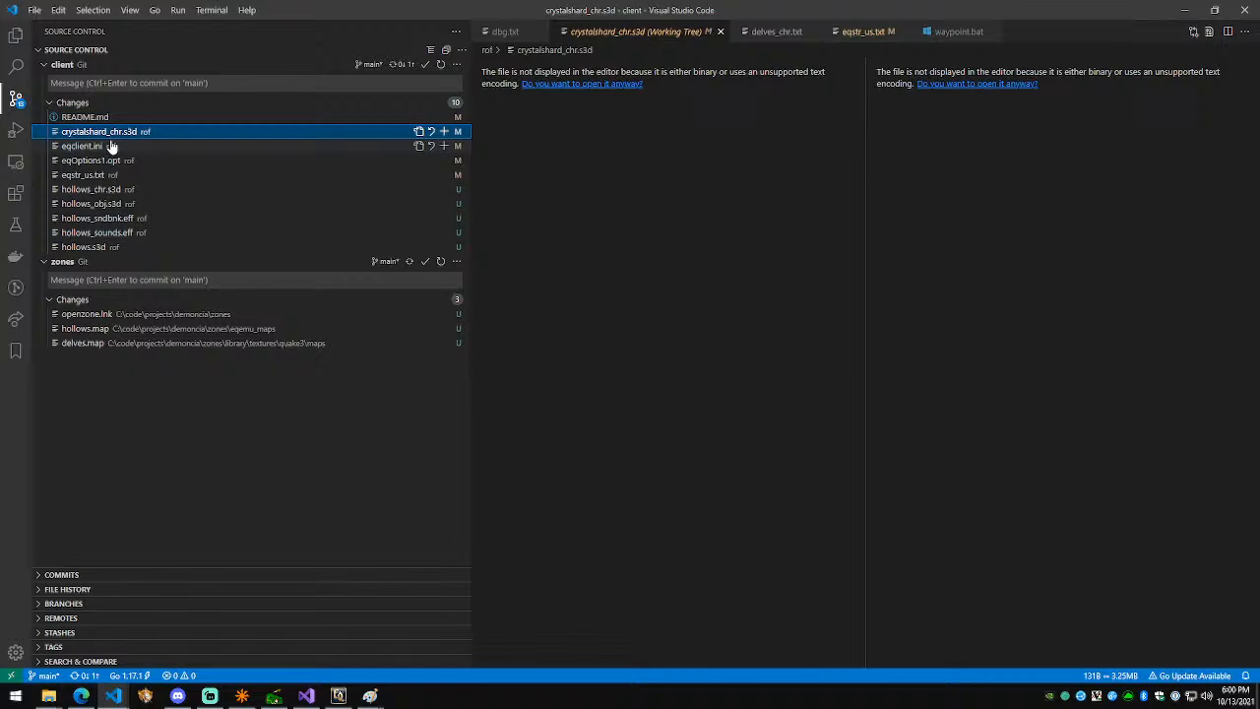
click(48, 695)
click(76, 674)
Step: Navigate File Explorer to the demoncia client's rof folder
click(684, 472)
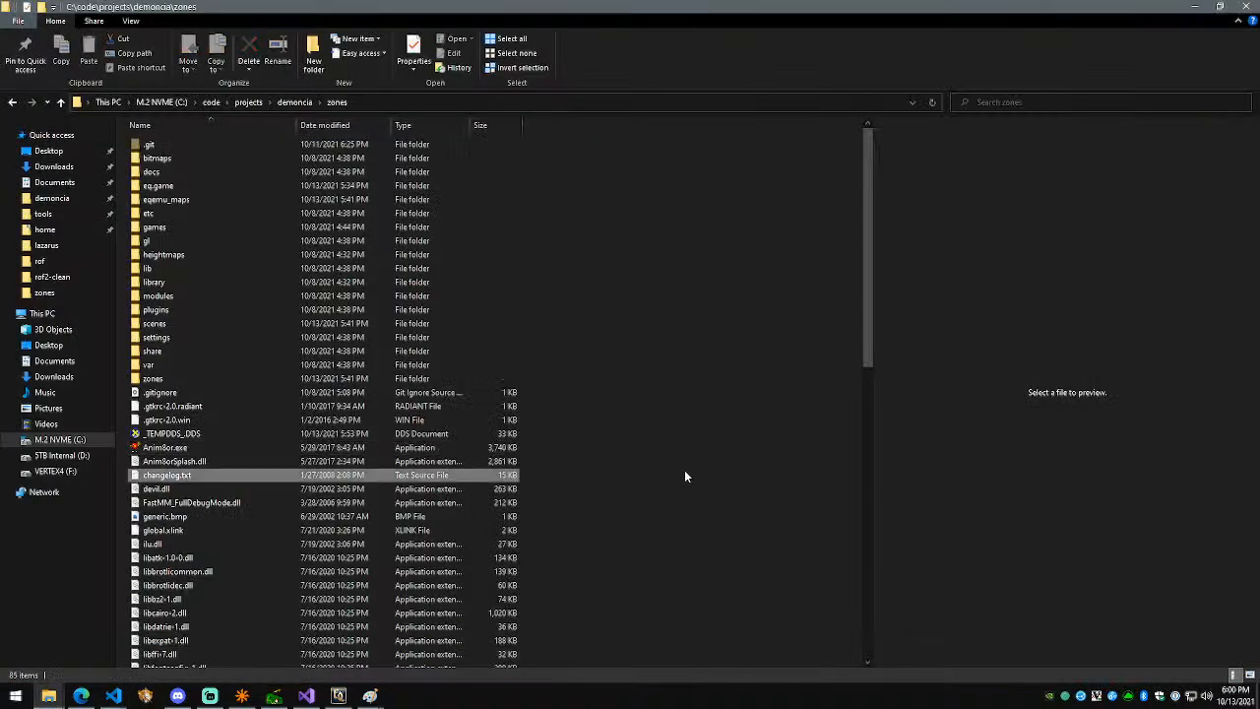
key(alt+Left)
click(294, 101)
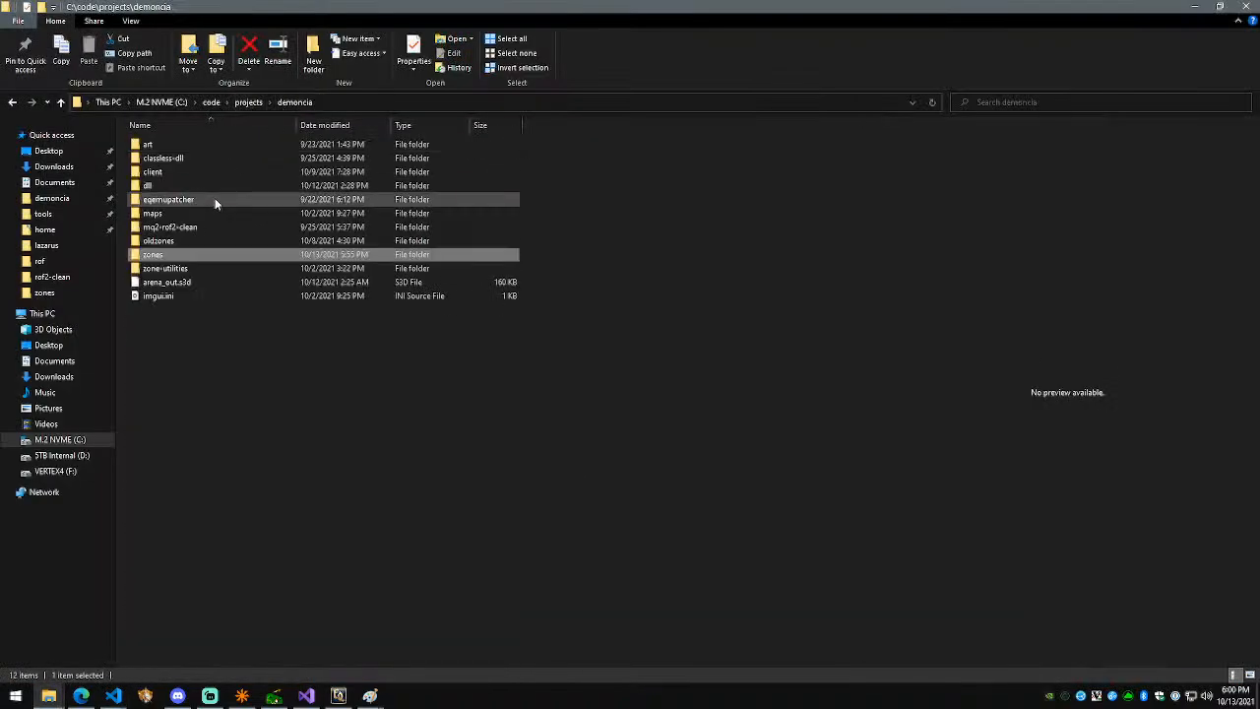
click(211, 172)
double_click(212, 171)
double_click(191, 157)
Step: Delete the five crystalshard zone files from rof and return to Visual Studio Code
scroll(380, 296, up, 1)
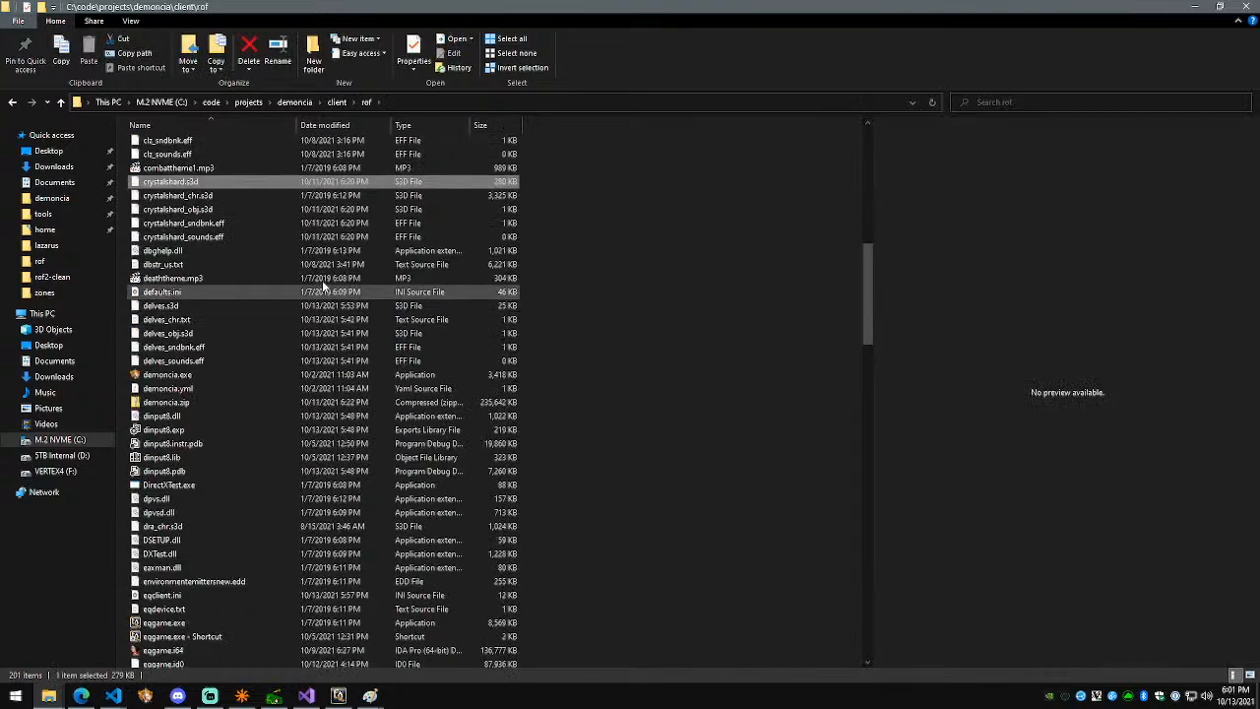
shift+click(217, 238)
key(Delete)
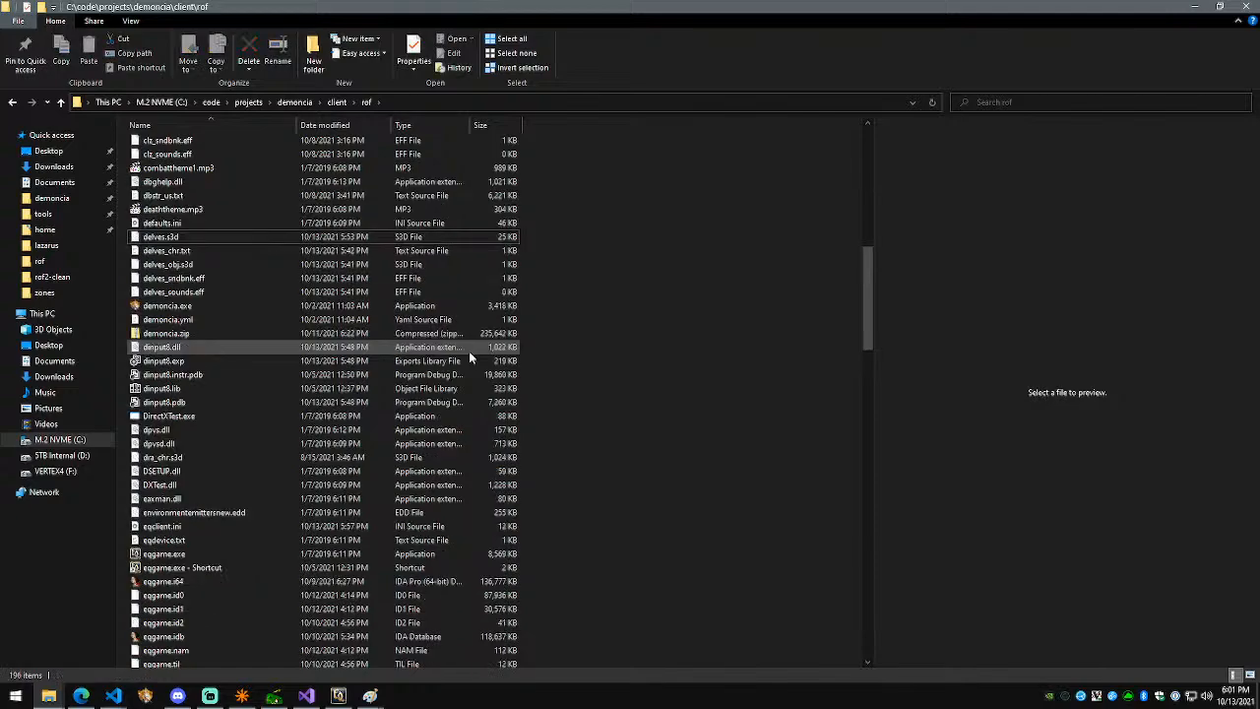
click(81, 696)
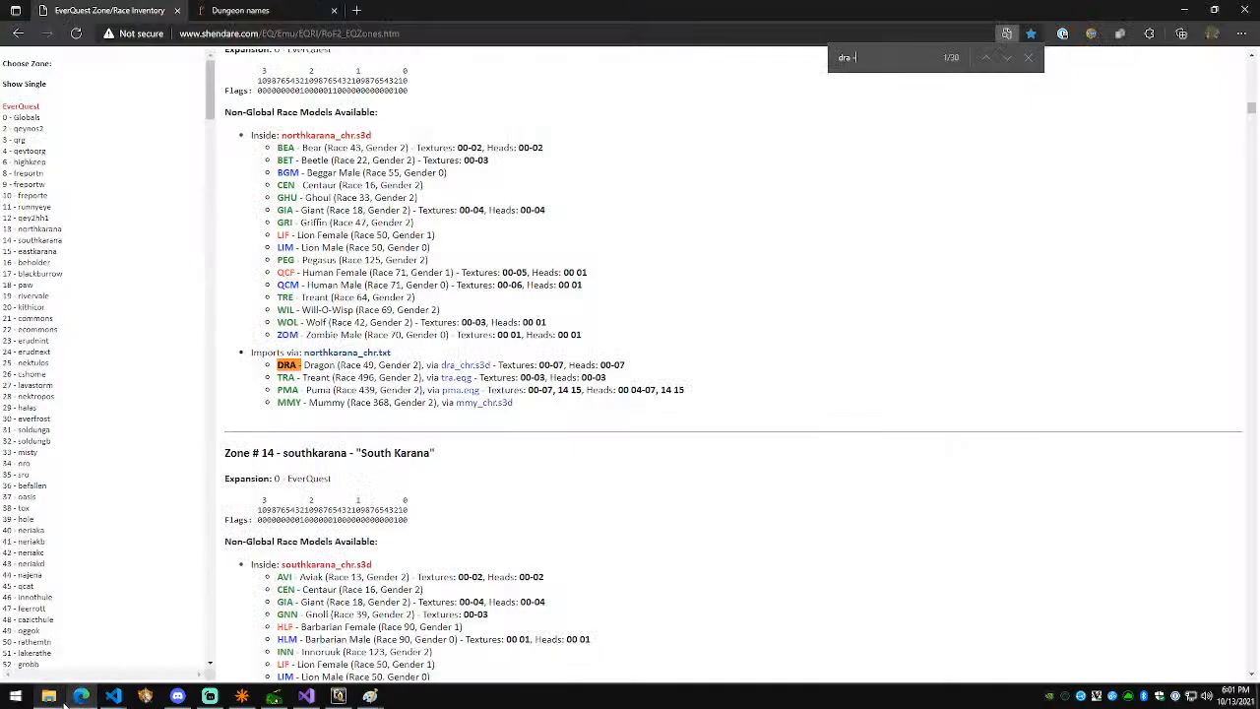
key(alt+Tab)
Step: Run go run filelistbuilder.go in the client's rof folder to regenerate the file list
key(ctrl+grave)
text(go r)
key(Return)
text(cd rof)
key(Return)
text(go)
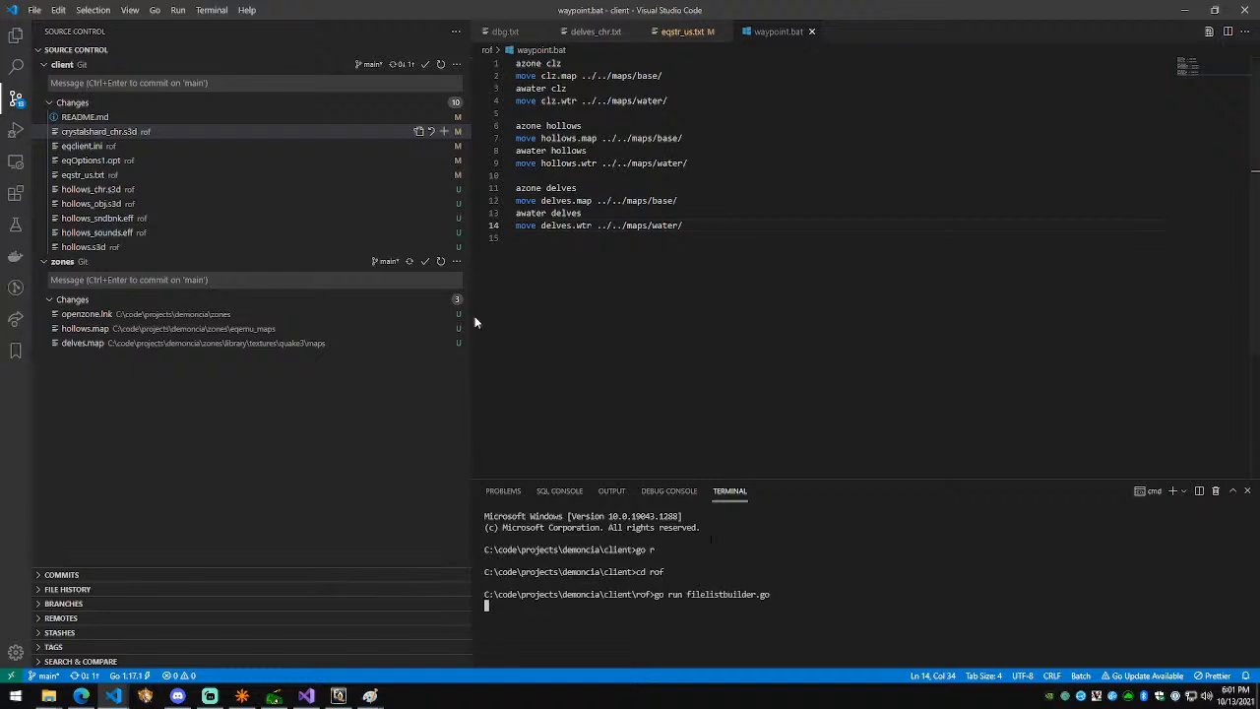
Step: Refresh the client changes and stage the five deleted crystalshard files
click(143, 133)
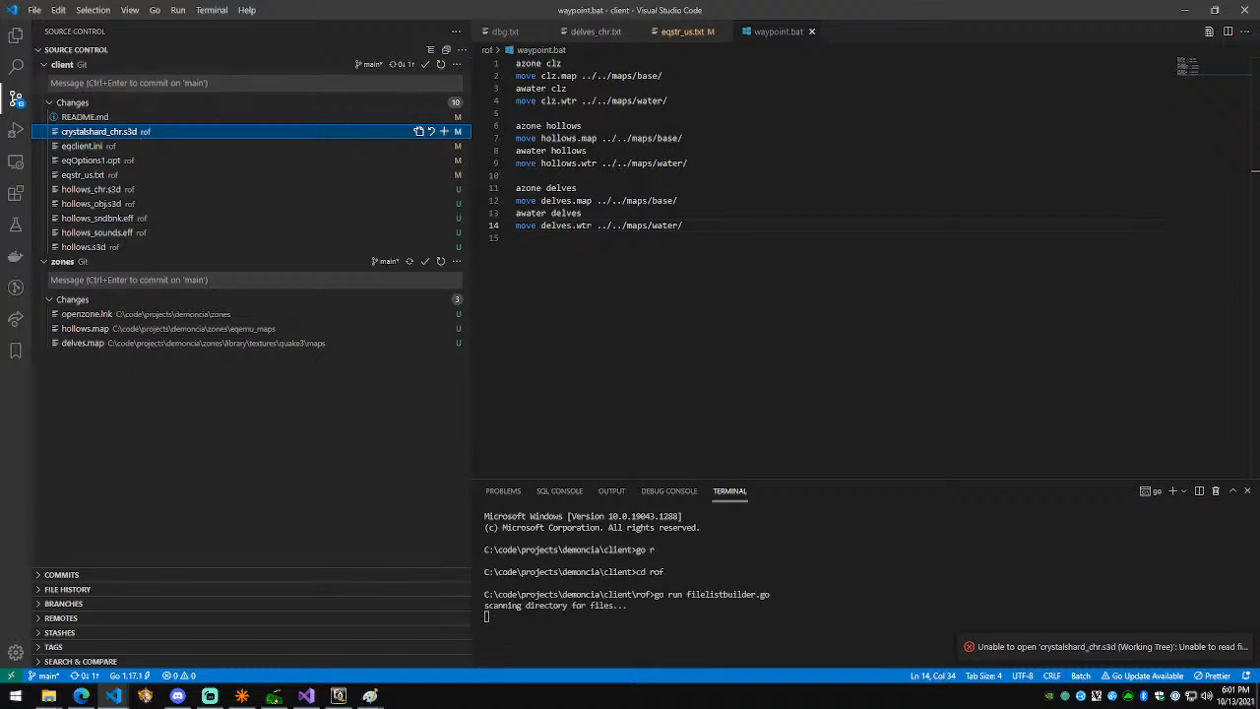
click(440, 64)
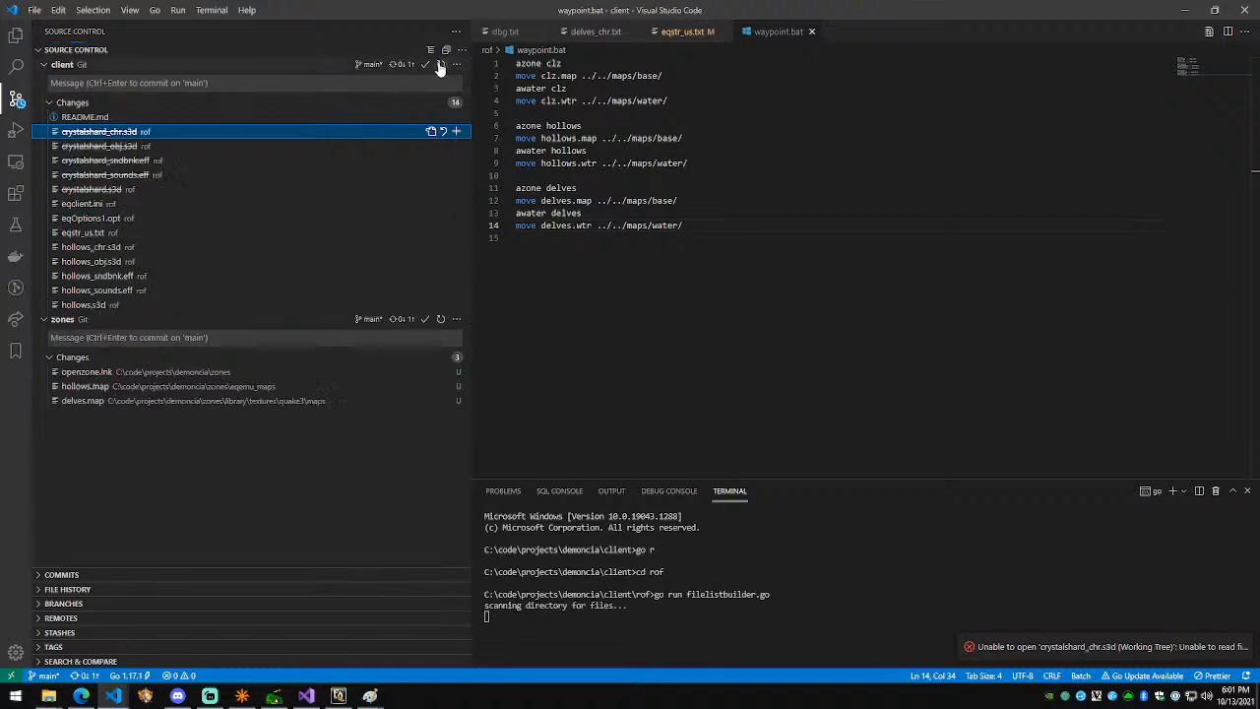
click(155, 189)
shift+click(155, 133)
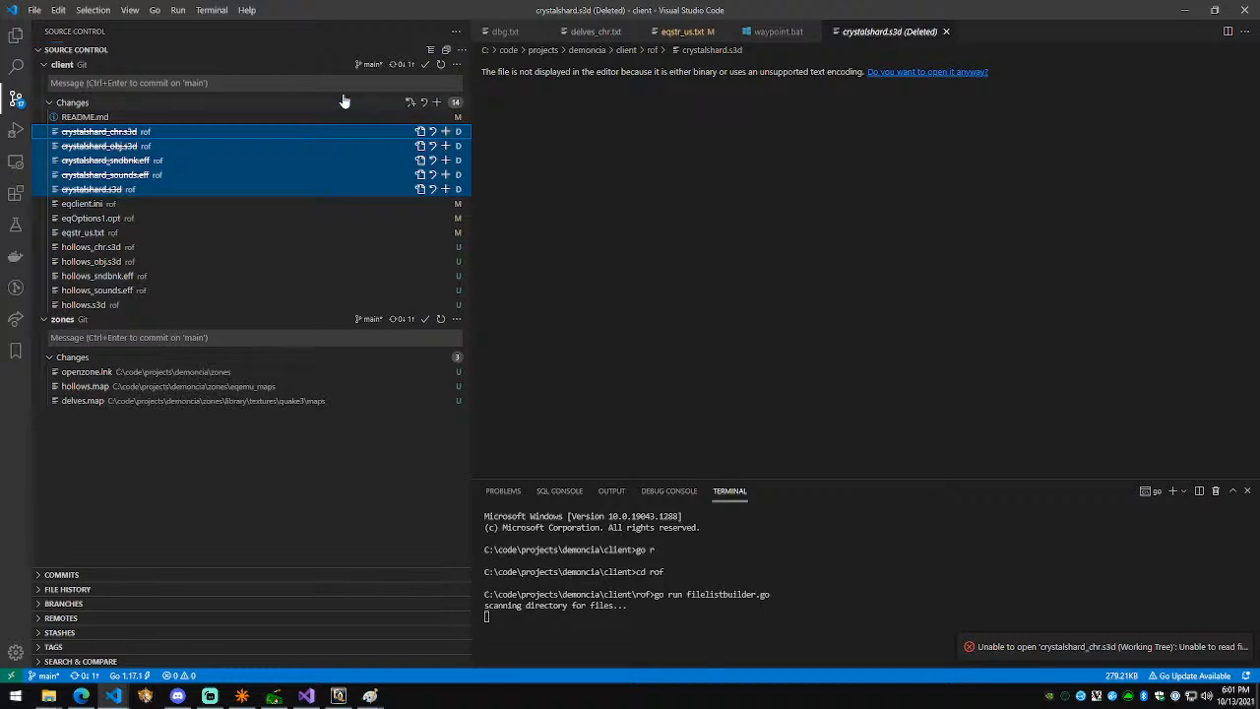
click(445, 131)
Step: Stage the five new hollows files and commit as 'Moved crystalshard to hollows'
click(144, 263)
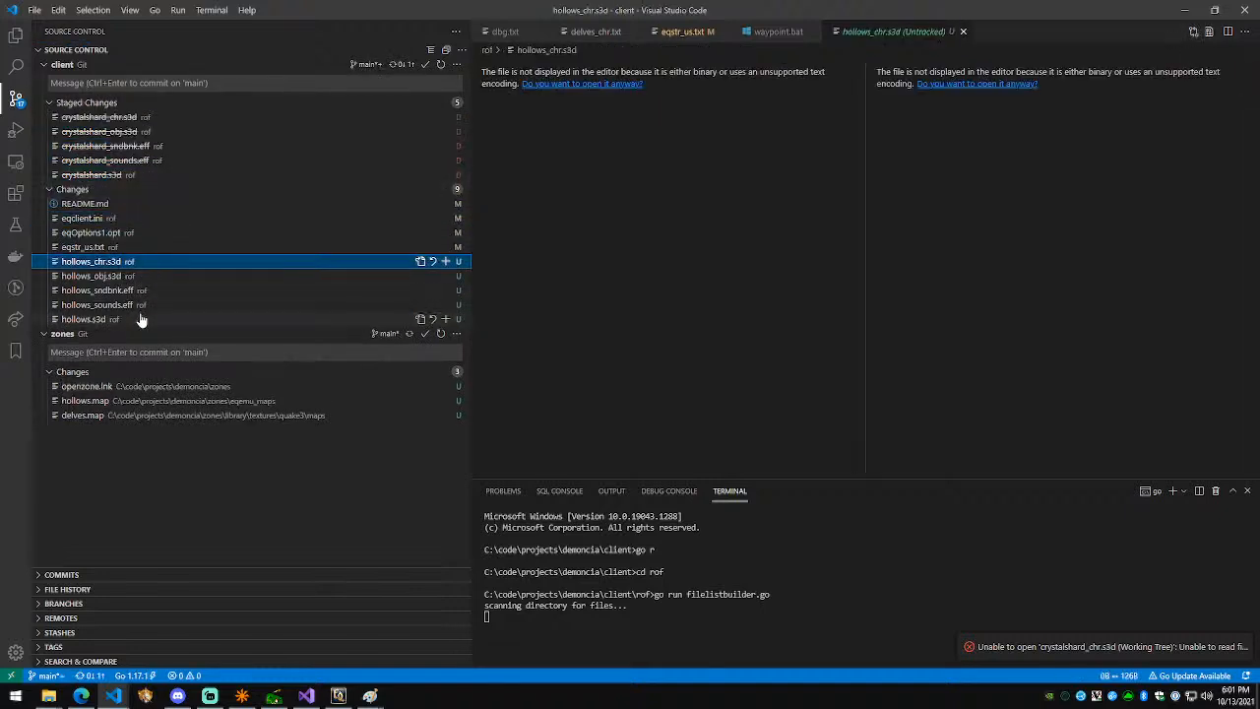
shift+click(141, 320)
click(445, 320)
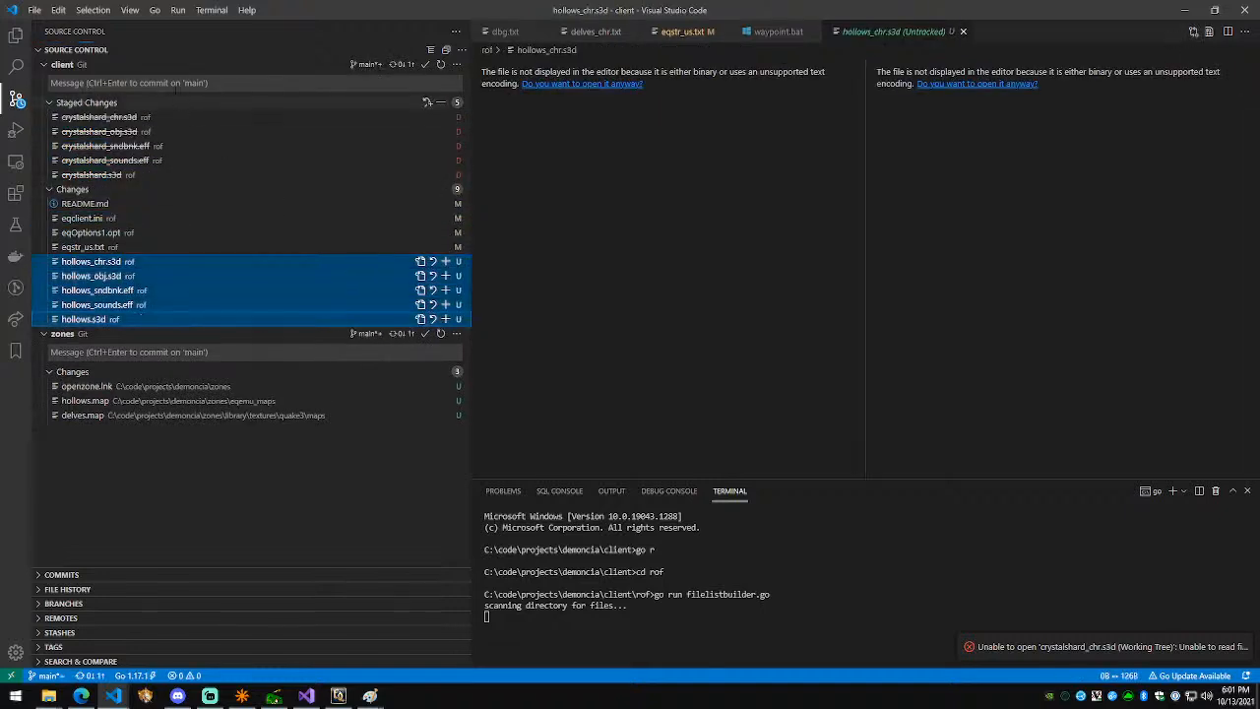
click(173, 82)
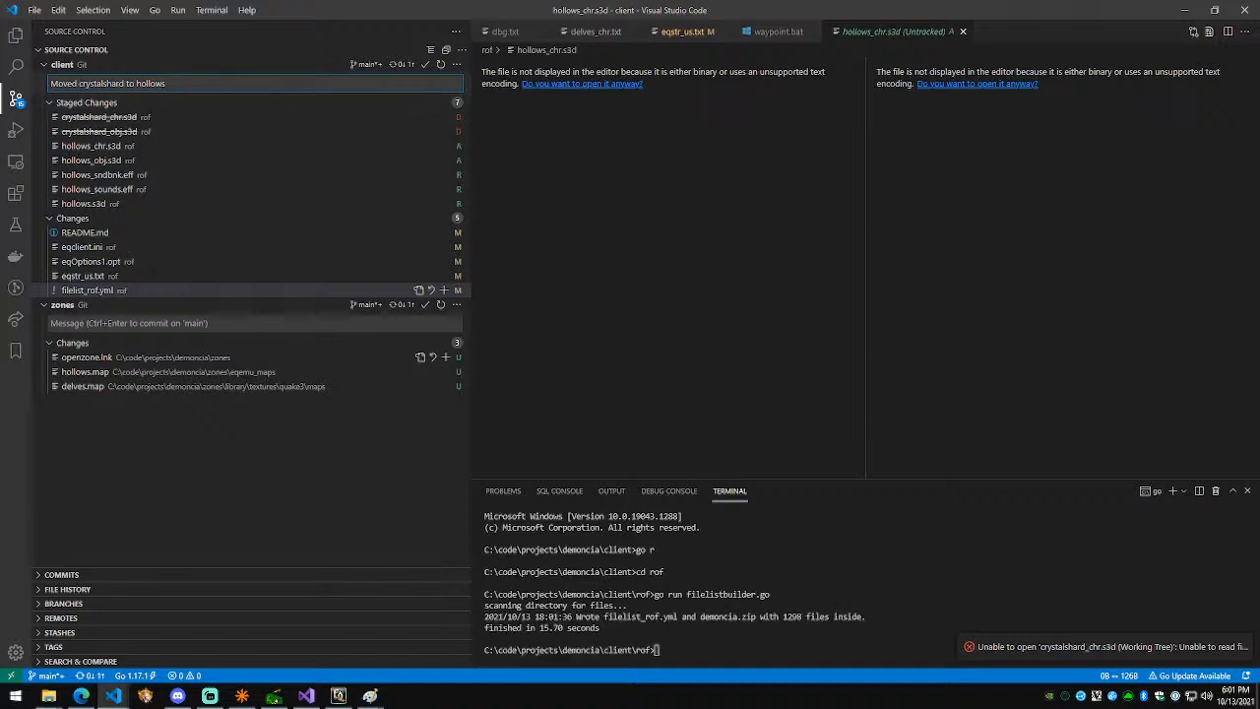
key(ctrl+Return)
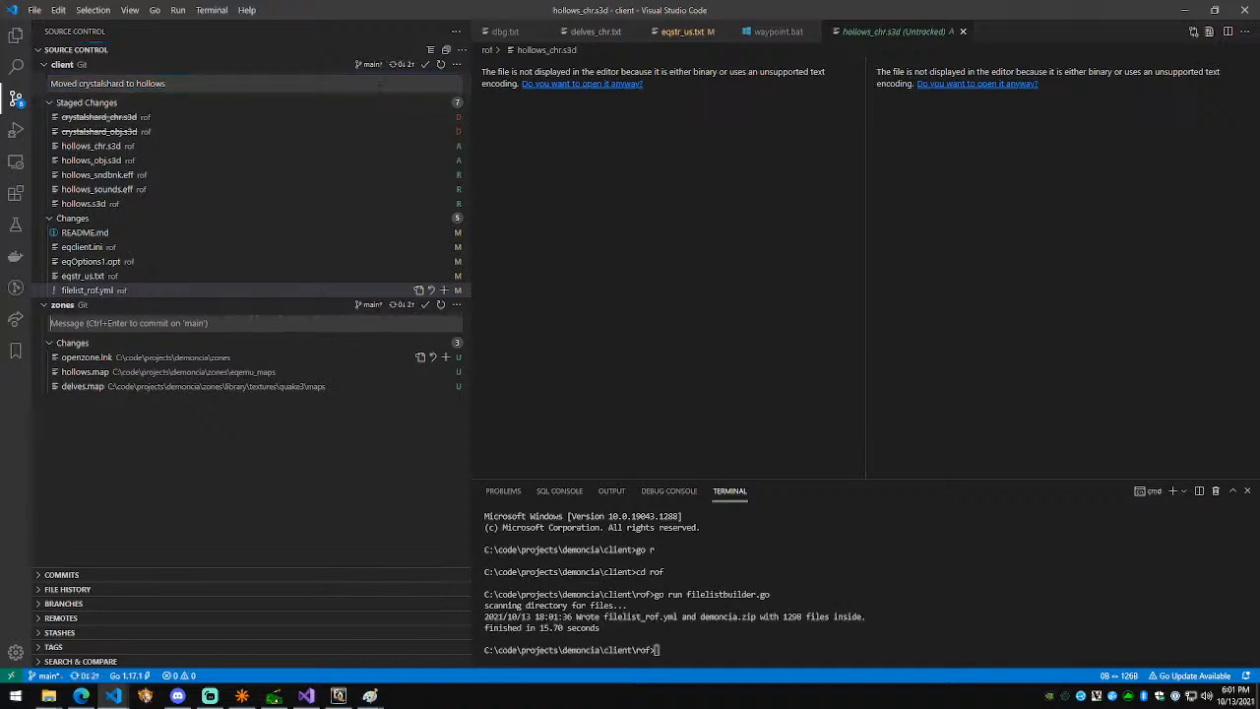
Step: Open the filelist_rof.yml diff side by side and scroll through the regenerated entries
click(99, 174)
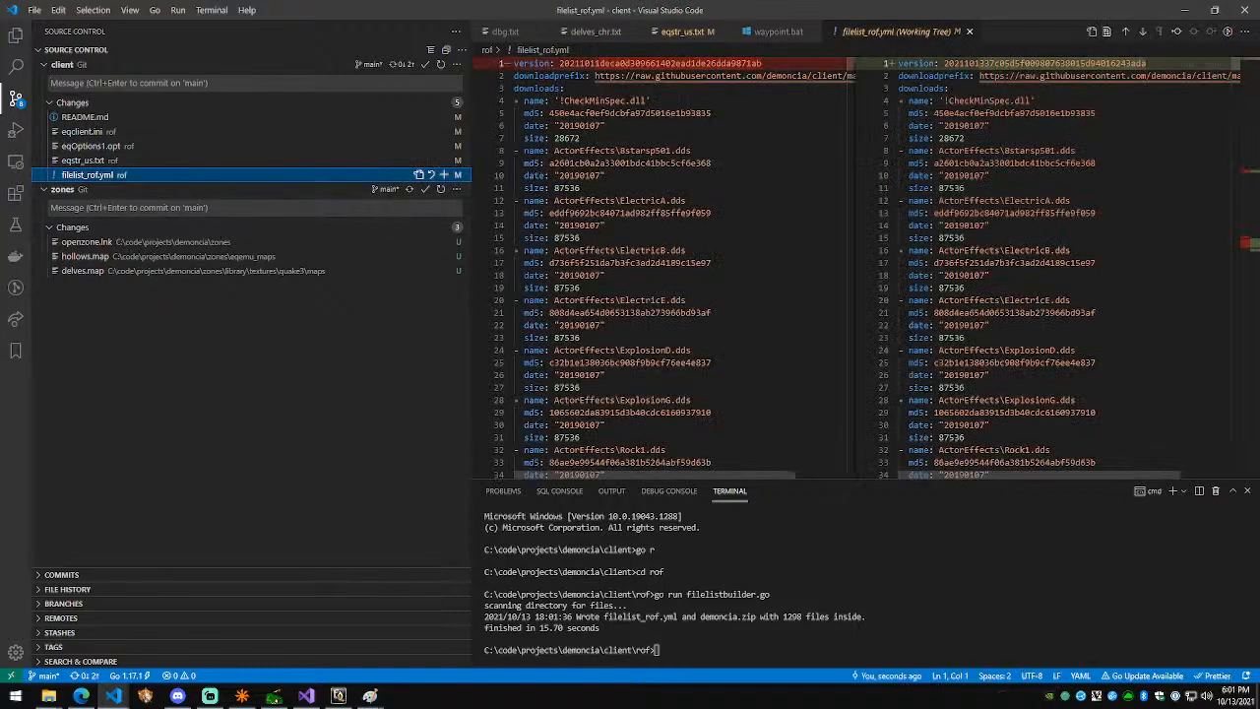
drag(1242, 71, 1255, 185)
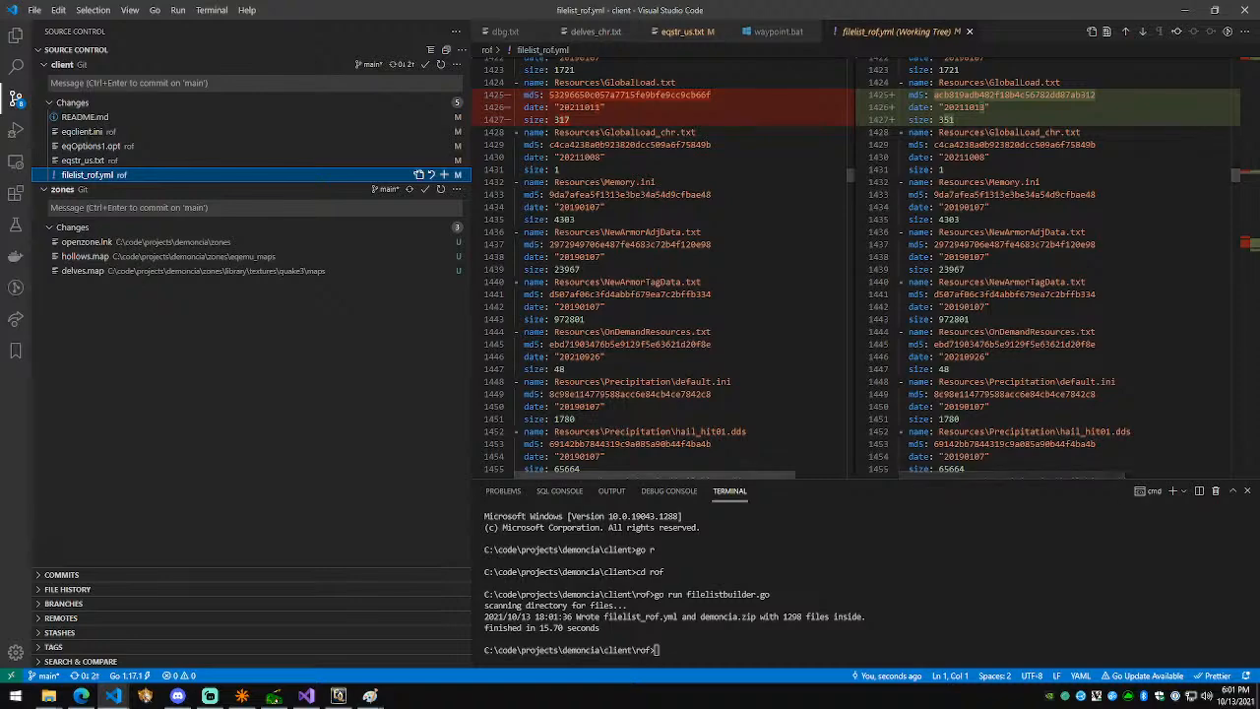
drag(1240, 199, 1239, 242)
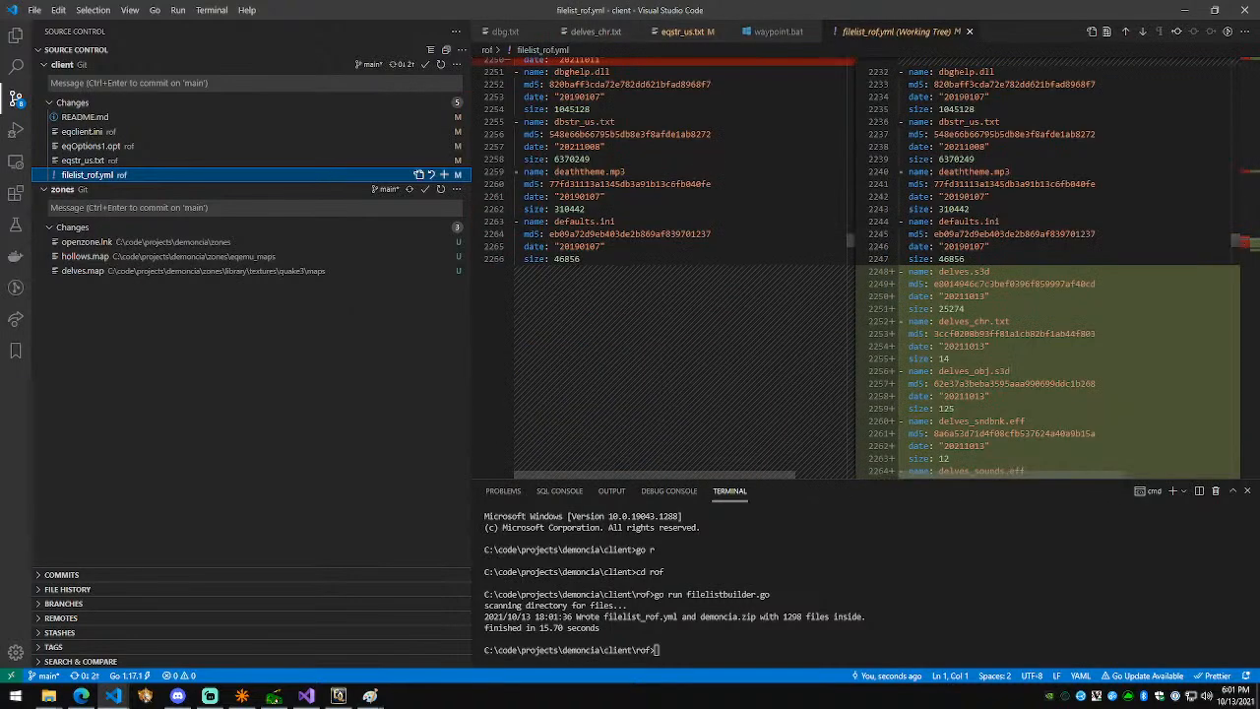
scroll(1010, 363, up, 7)
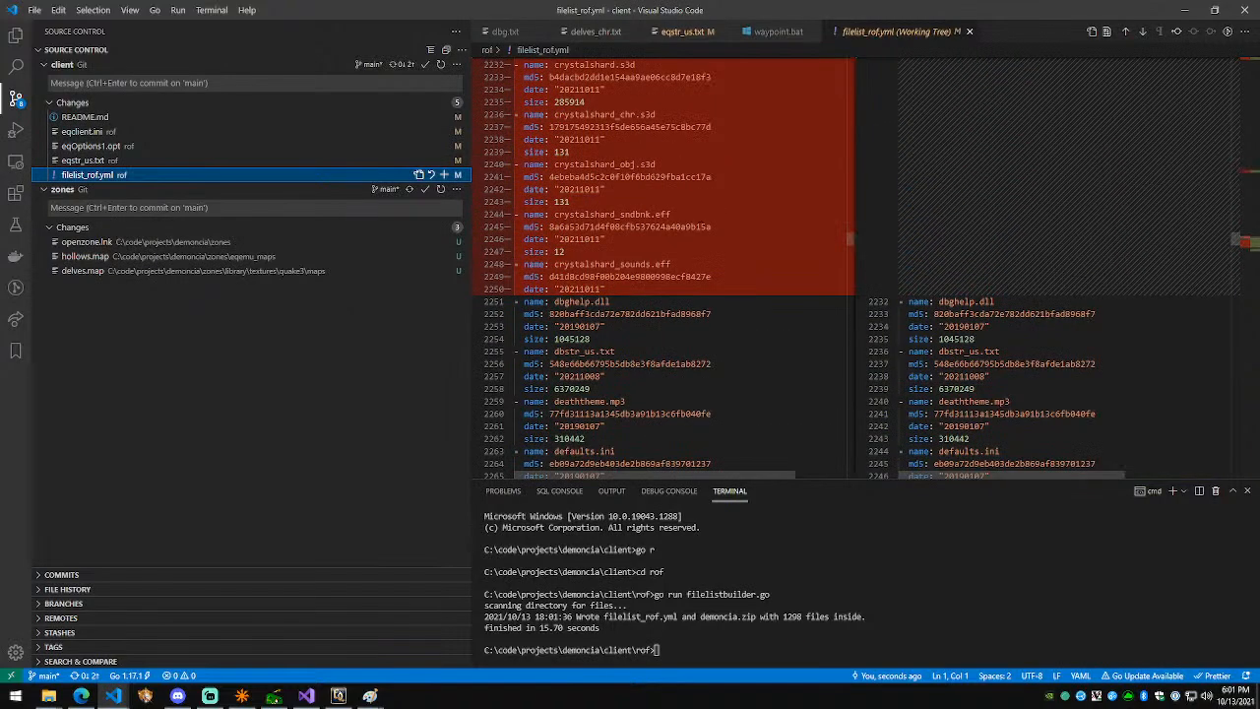
scroll(1009, 364, down, 11)
scroll(1010, 363, down, 3)
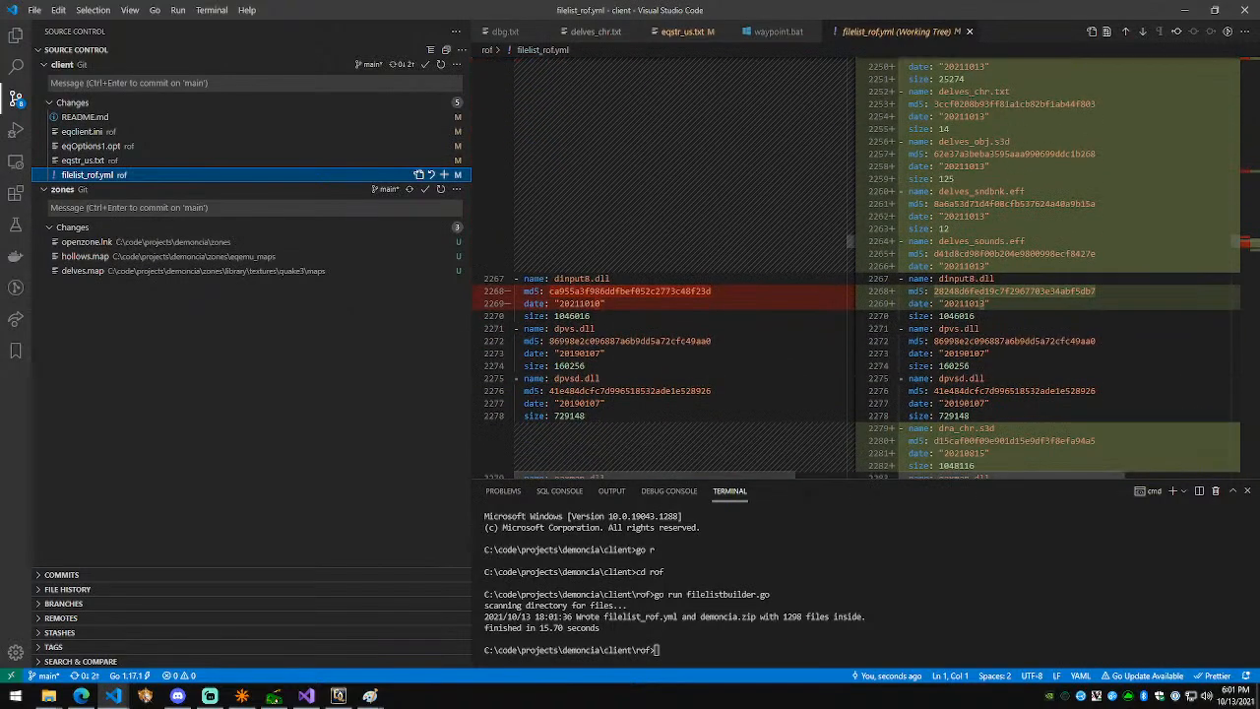
scroll(1010, 363, down, 4)
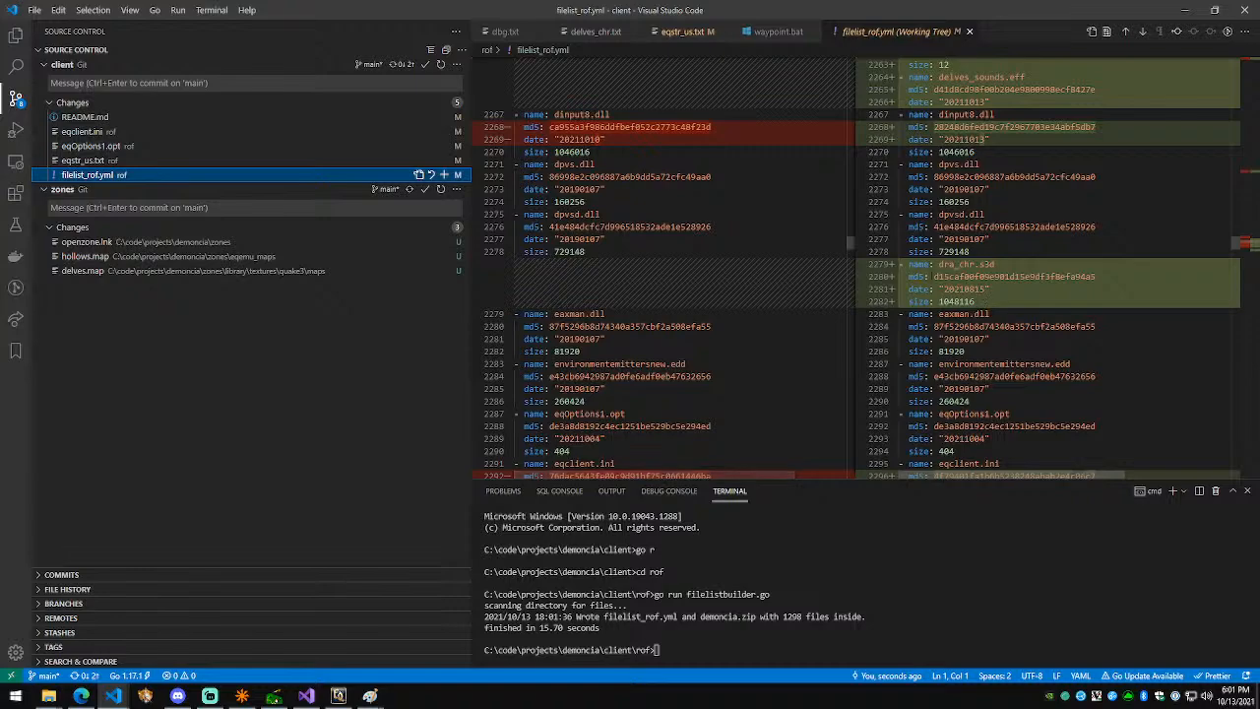
scroll(995, 288, down, 12)
right_click(1084, 329)
click(1067, 300)
scroll(1097, 374, up, 3)
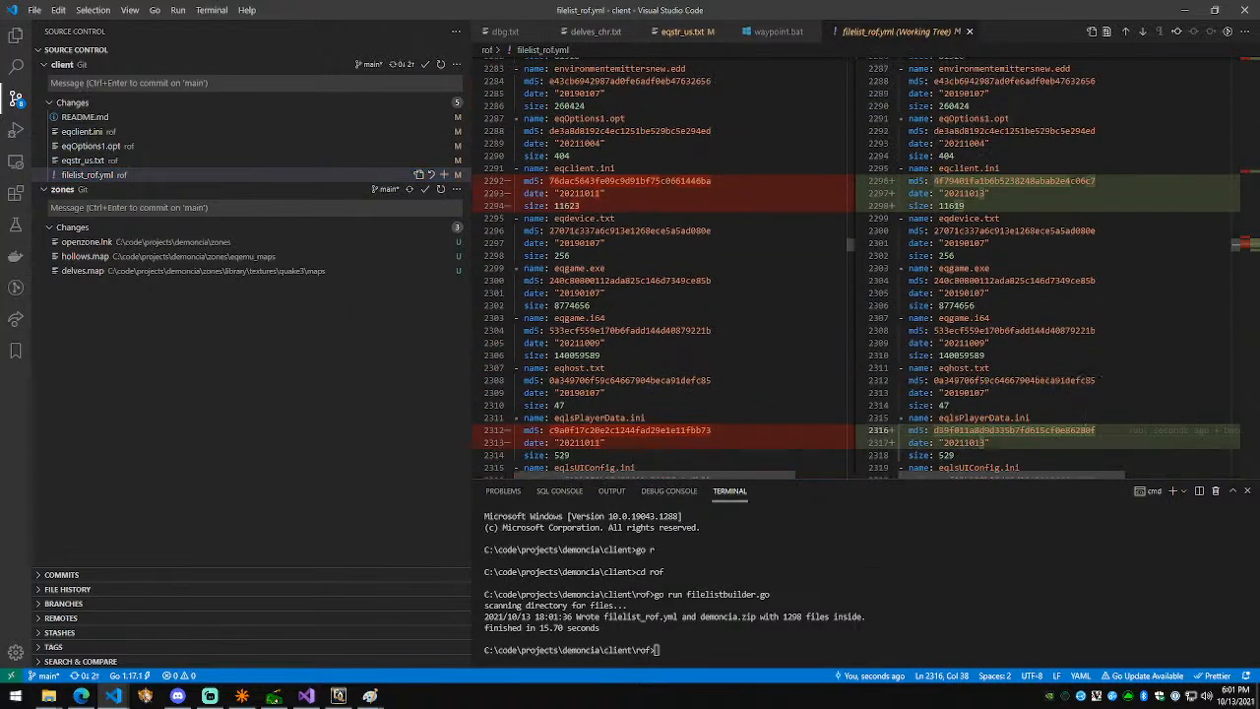
scroll(1091, 430, down, 13)
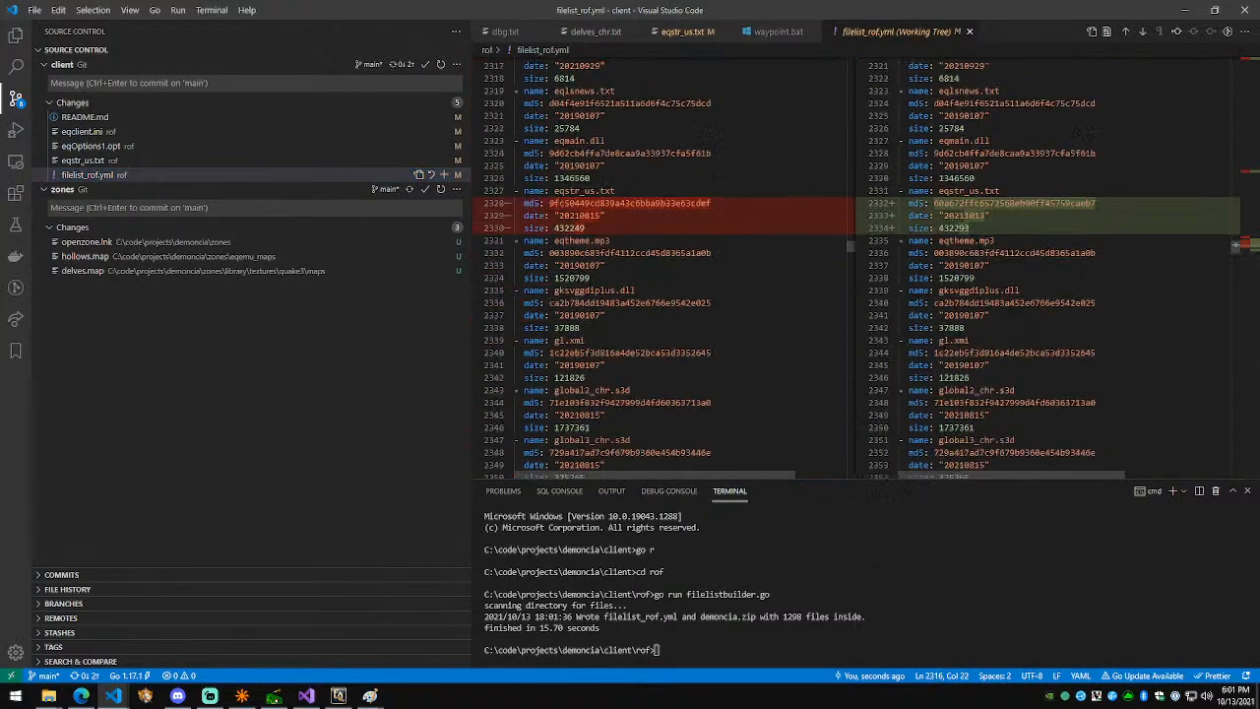
Step: Check the diff near line 2334, then select delves.map and hollows.map in zones changes
click(1004, 162)
scroll(1030, 310, down, 13)
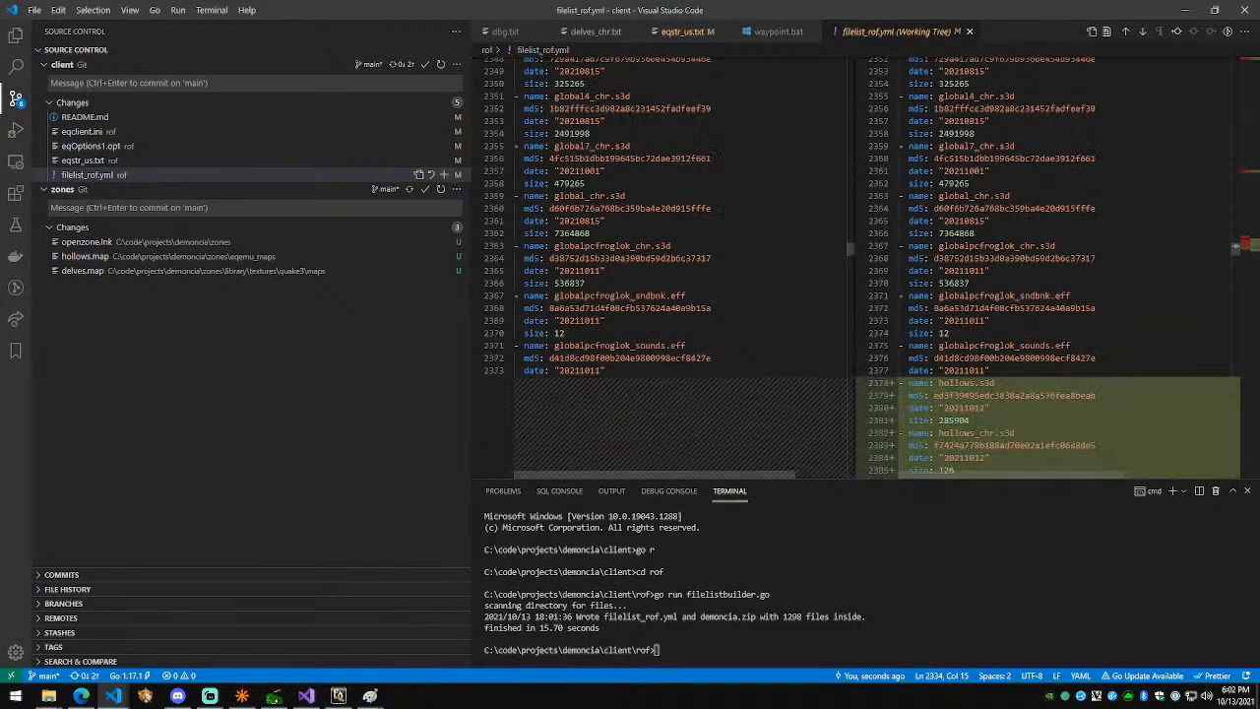
scroll(1030, 310, down, 4)
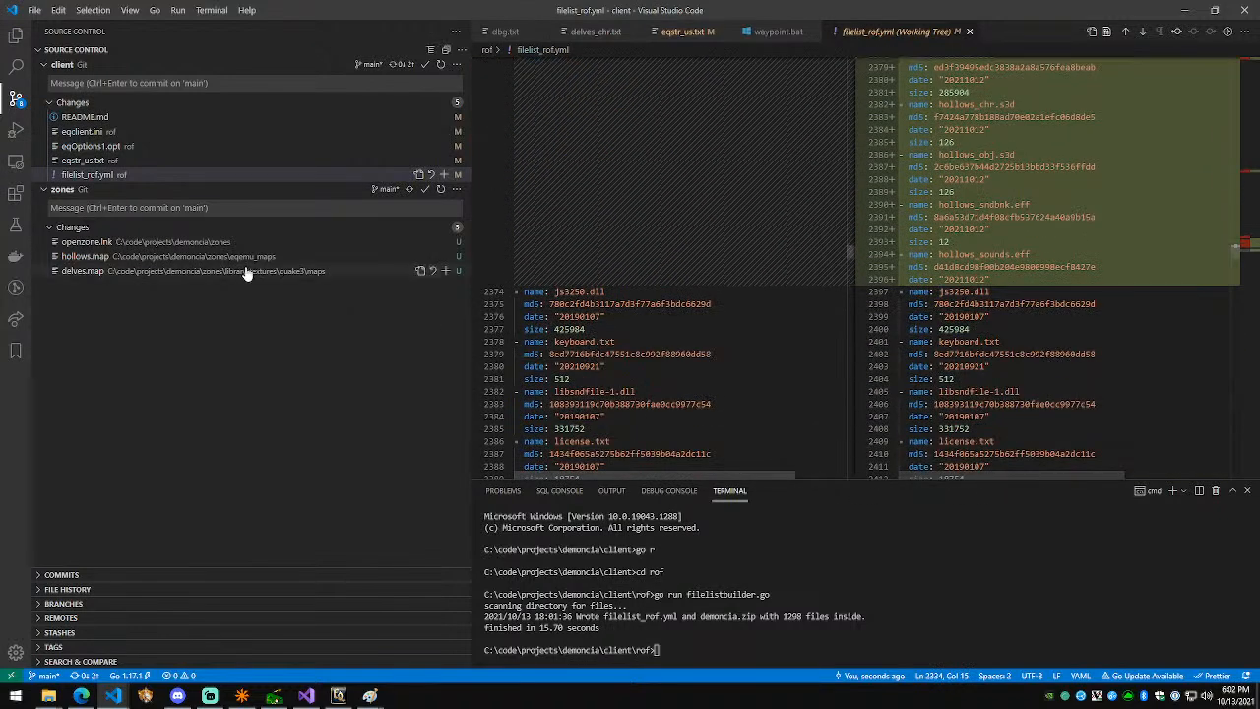
click(197, 271)
ctrl+click(201, 256)
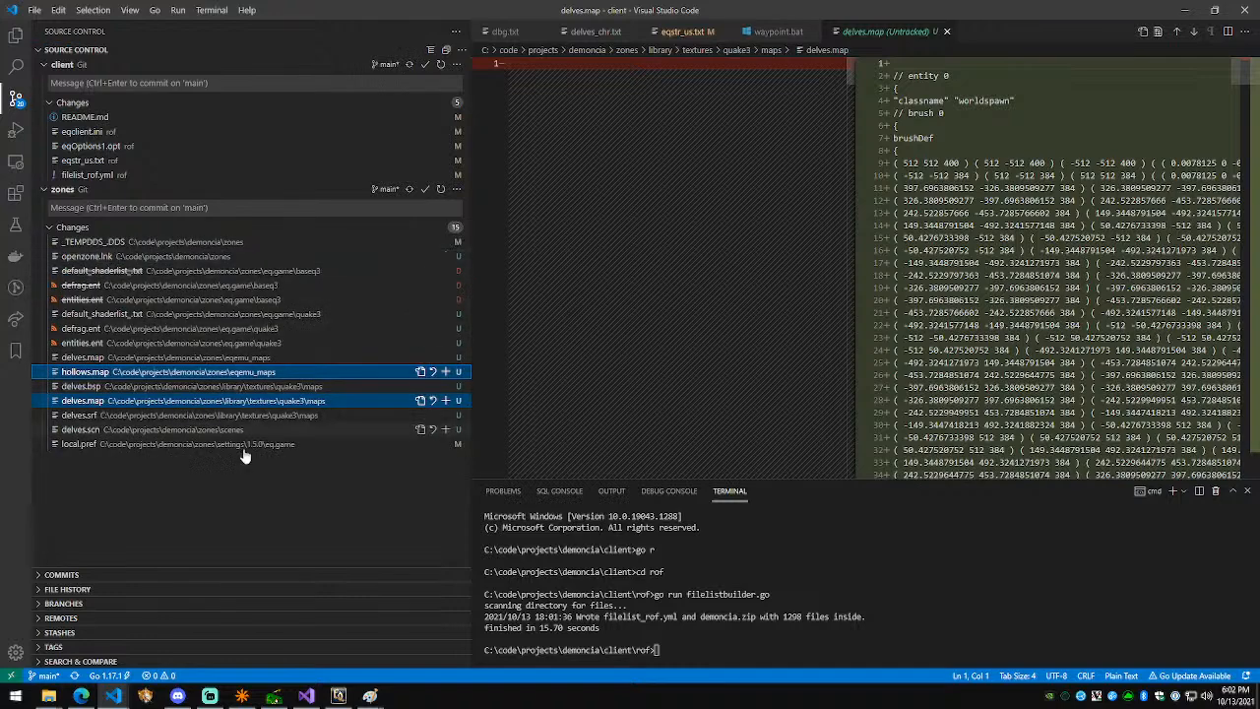
Step: Collapse the zones repository and stage filelist_rof.yml and eqstr_us.txt
click(240, 473)
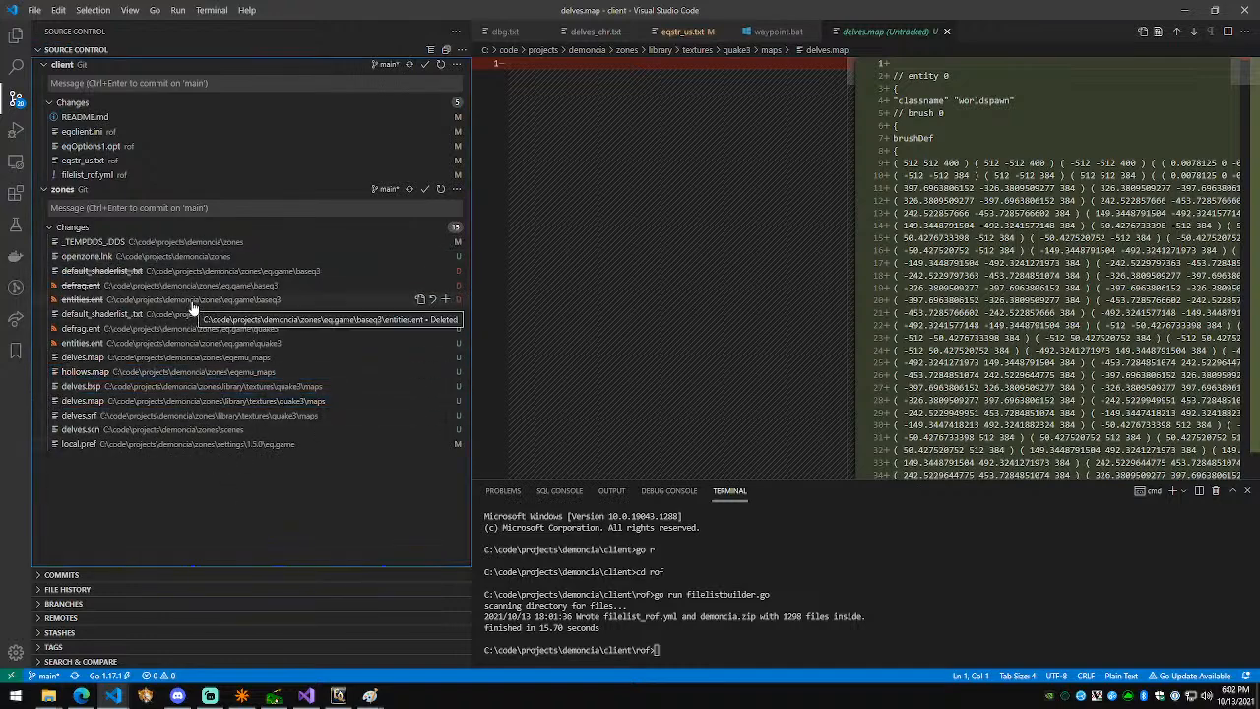
click(72, 227)
click(63, 189)
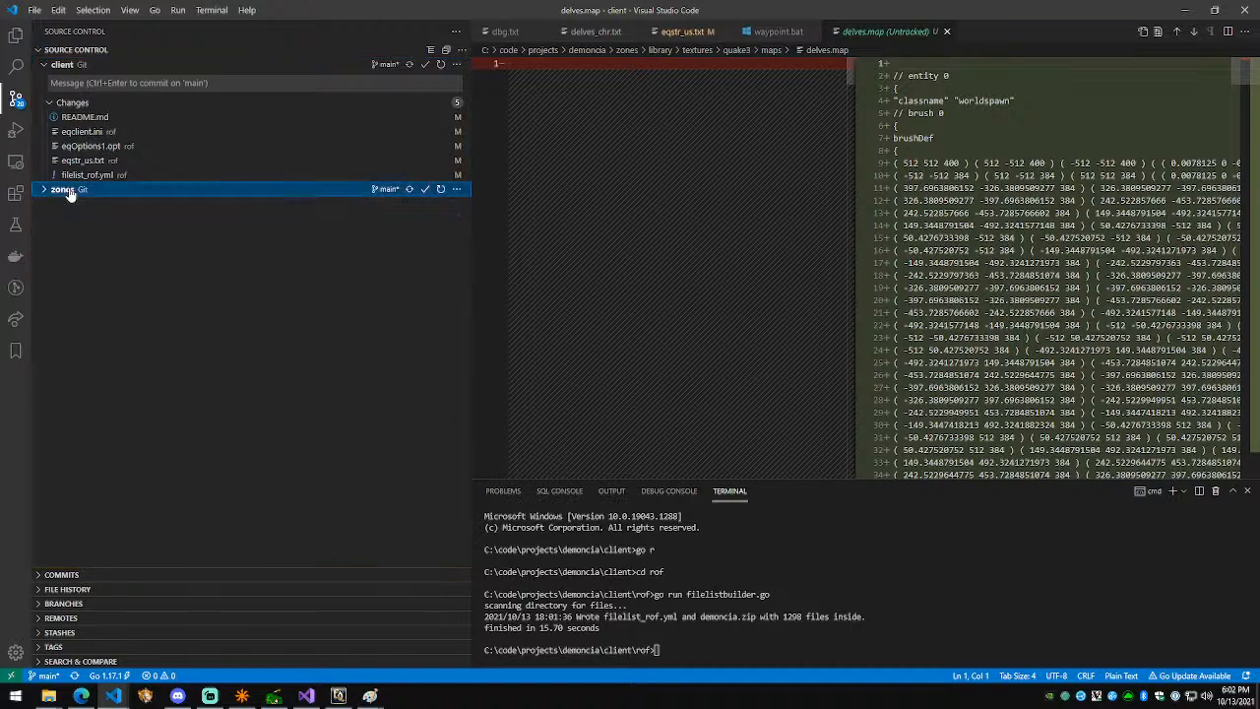
click(89, 174)
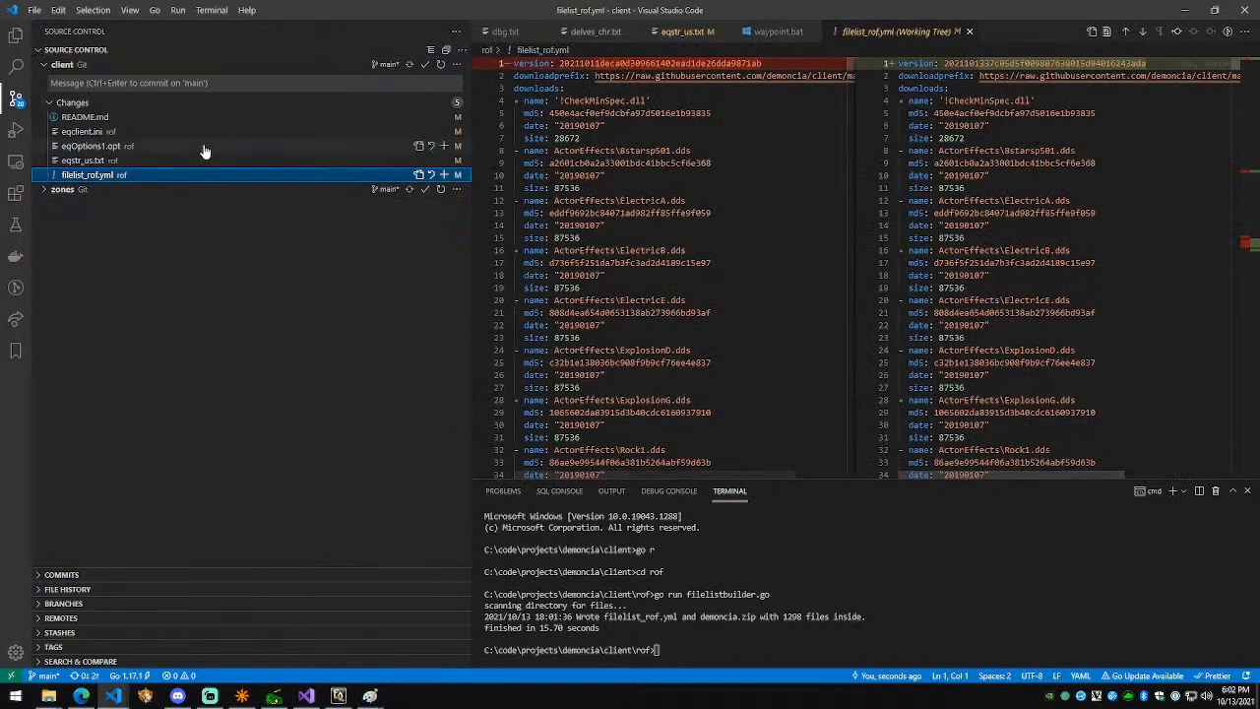
click(140, 160)
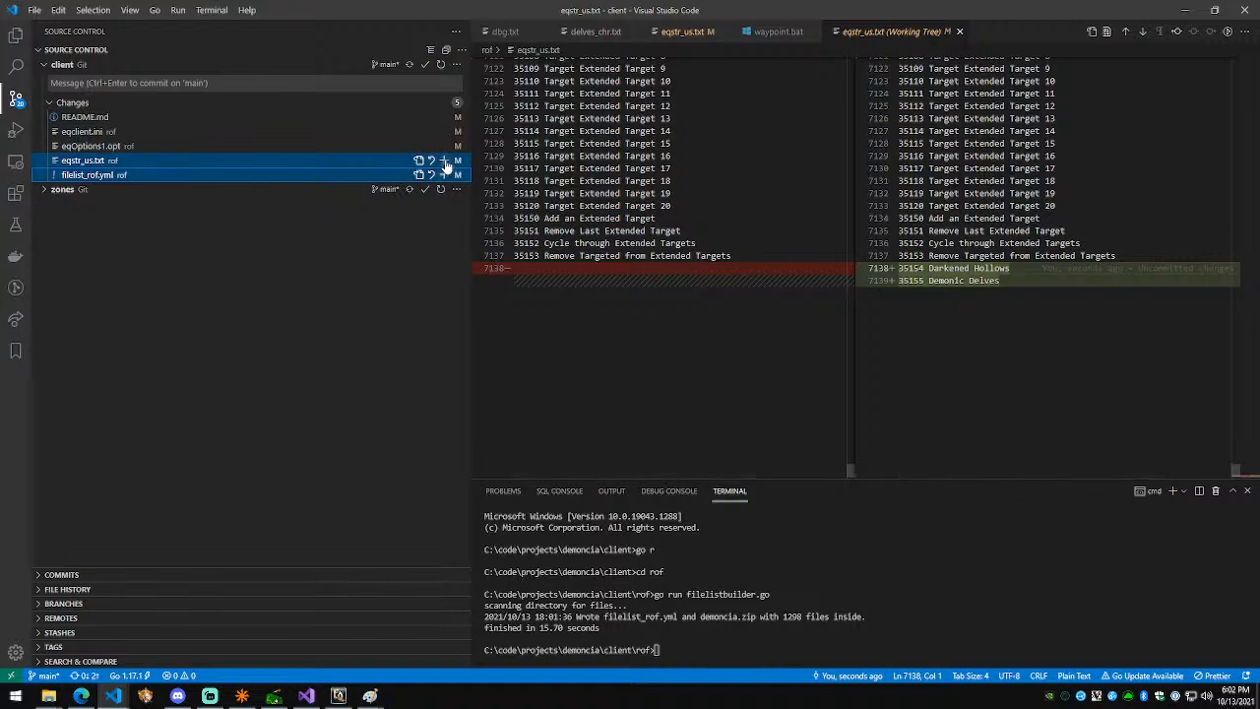
click(443, 160)
Step: Review eqOptions1.opt and eqclient.ini, stage README.md, and reopen the zones changes list
click(127, 192)
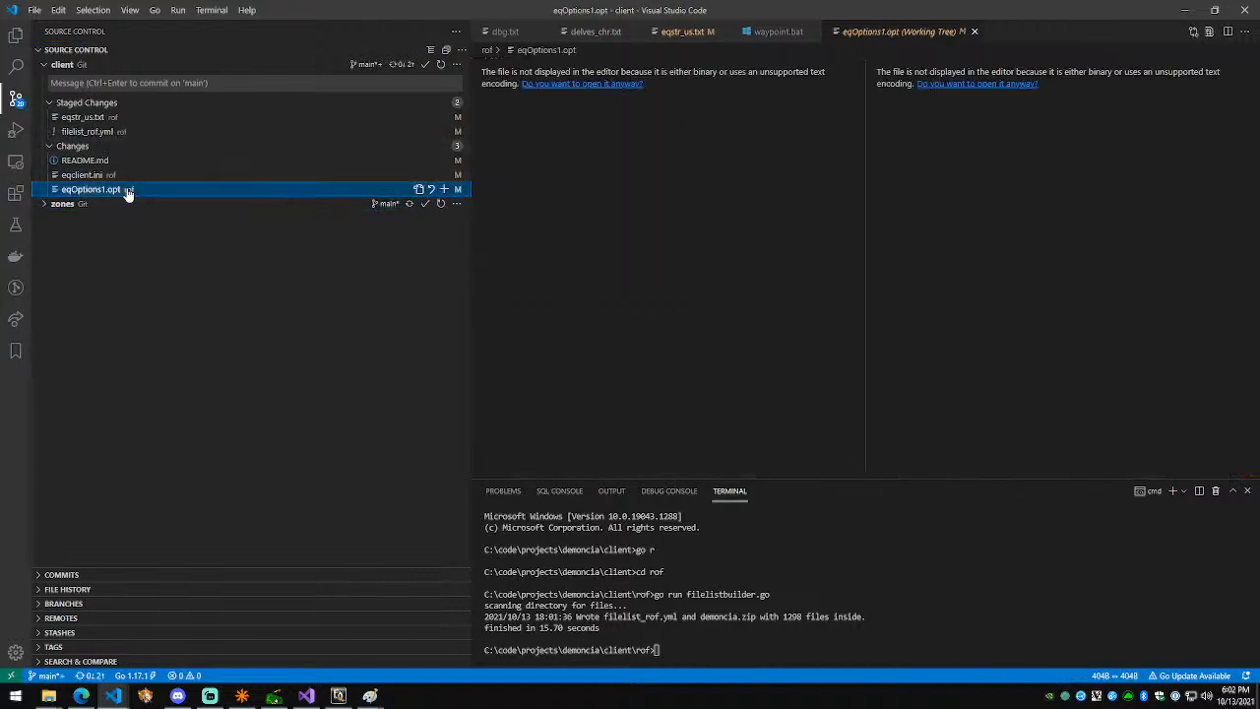
click(109, 176)
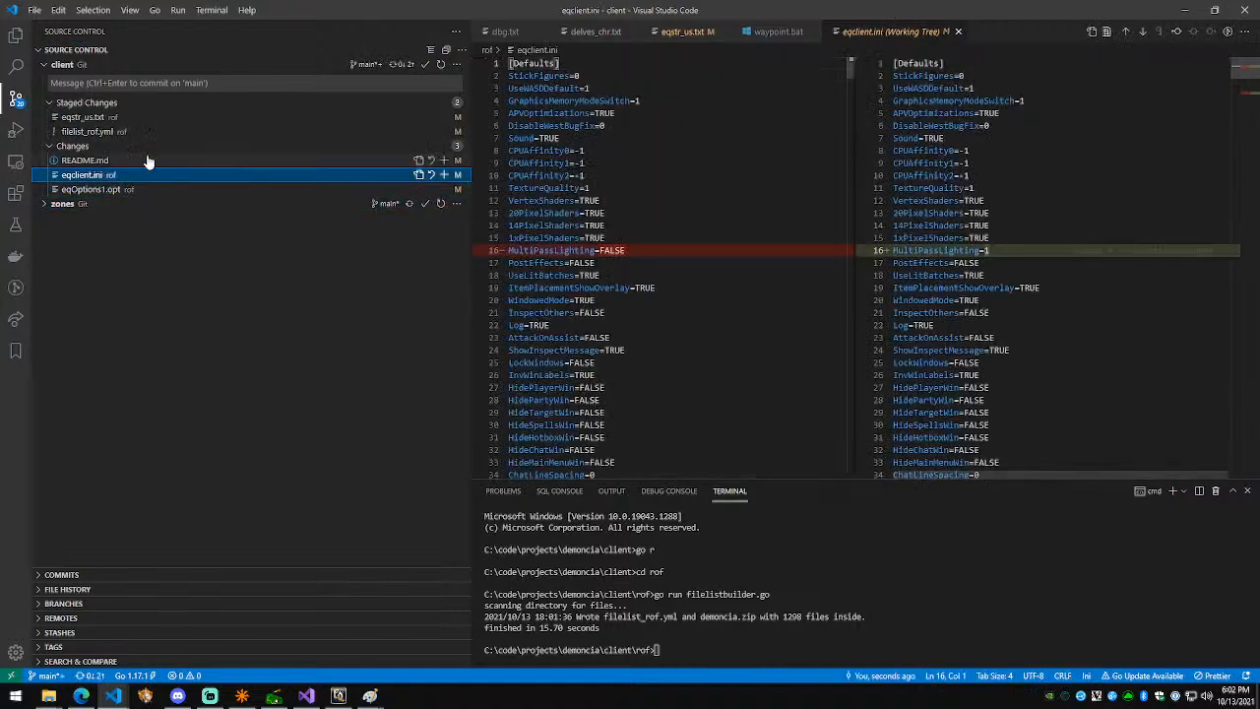
click(148, 162)
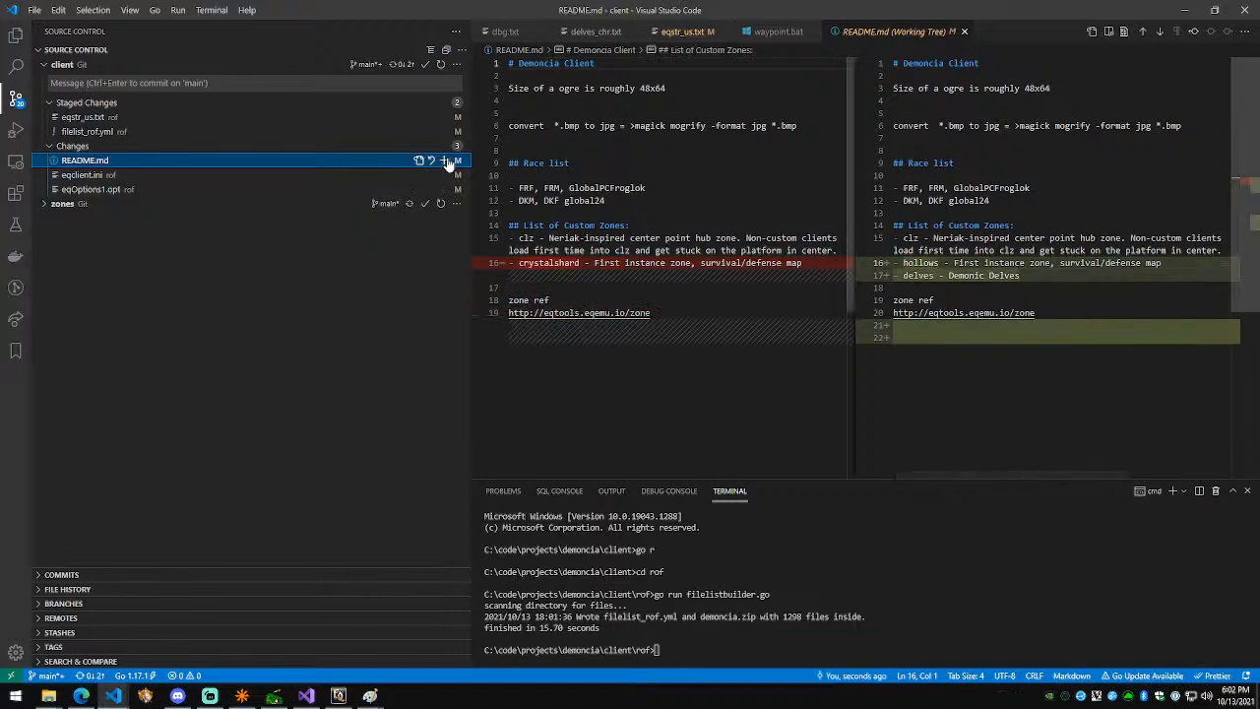
click(444, 160)
click(121, 202)
click(113, 242)
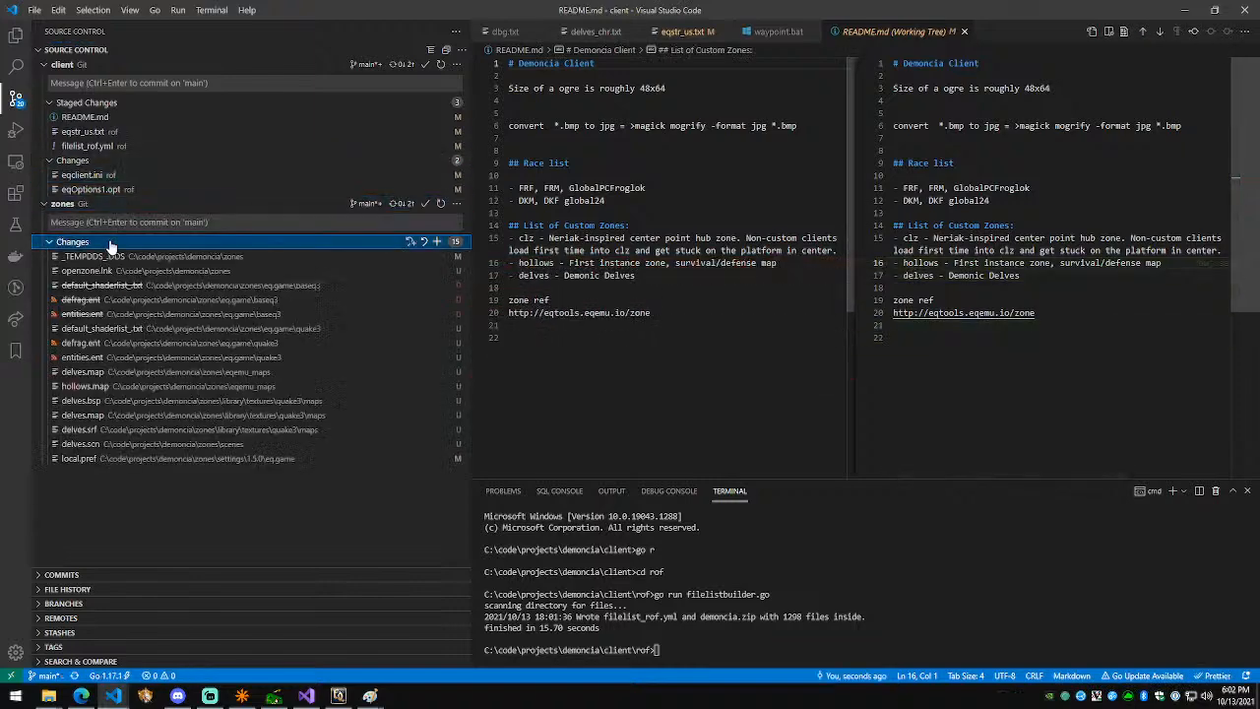
click(133, 300)
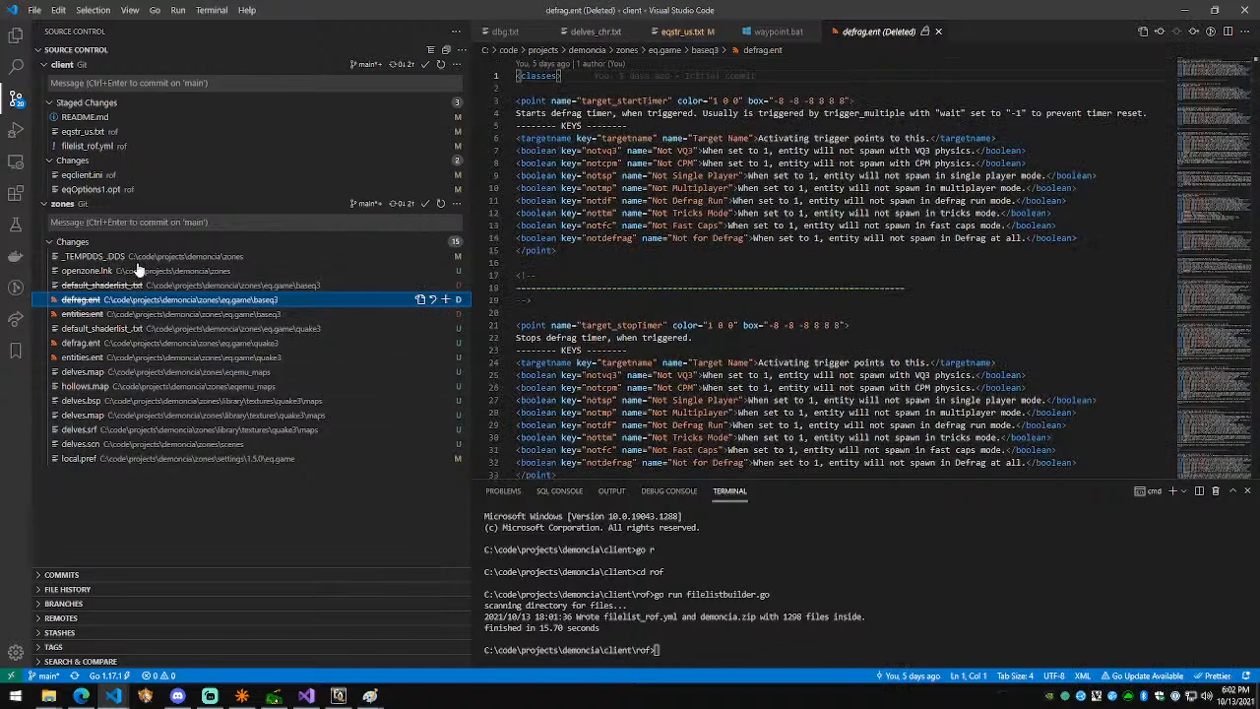
Step: Commit the staged client changes and sync them with origin/main
click(128, 84)
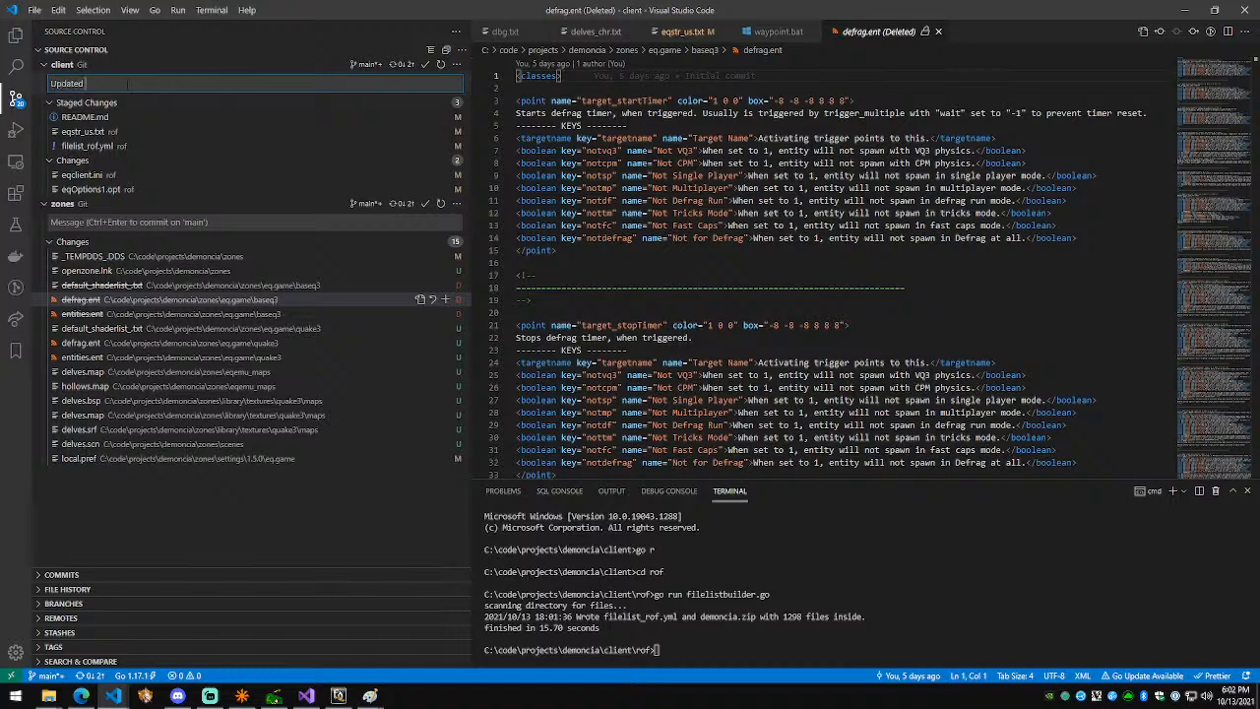
key(ctrl+Return)
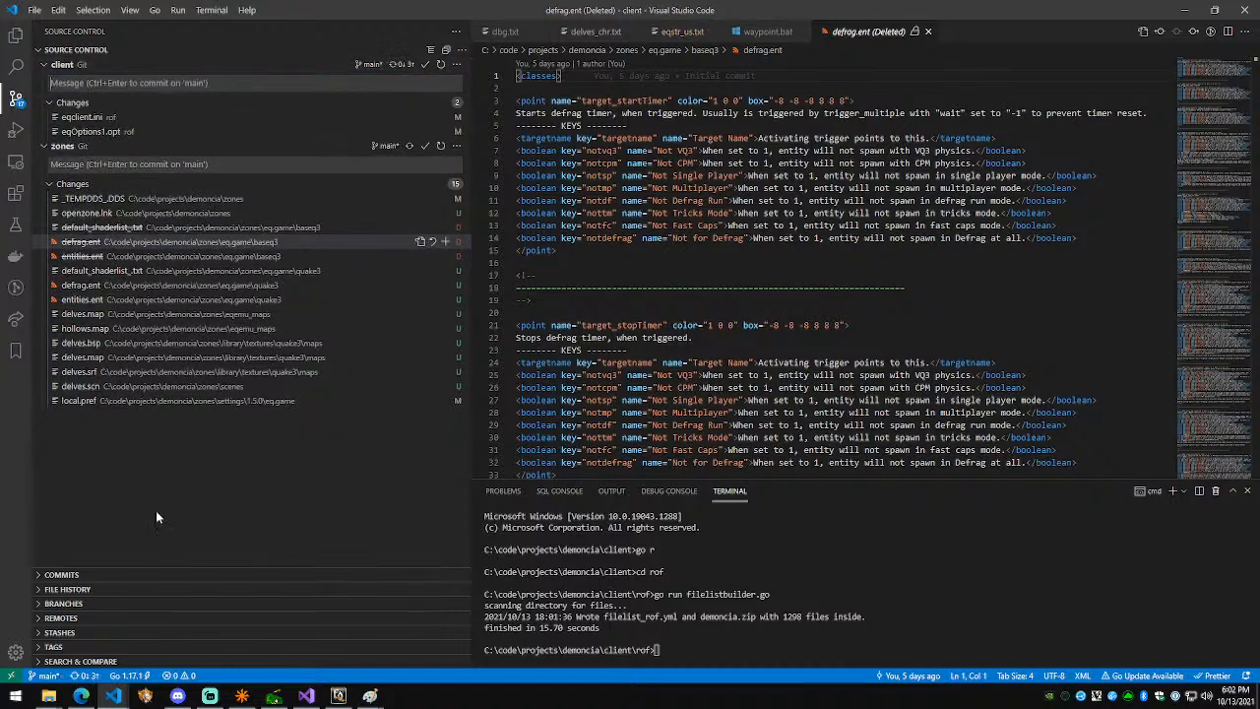
click(84, 677)
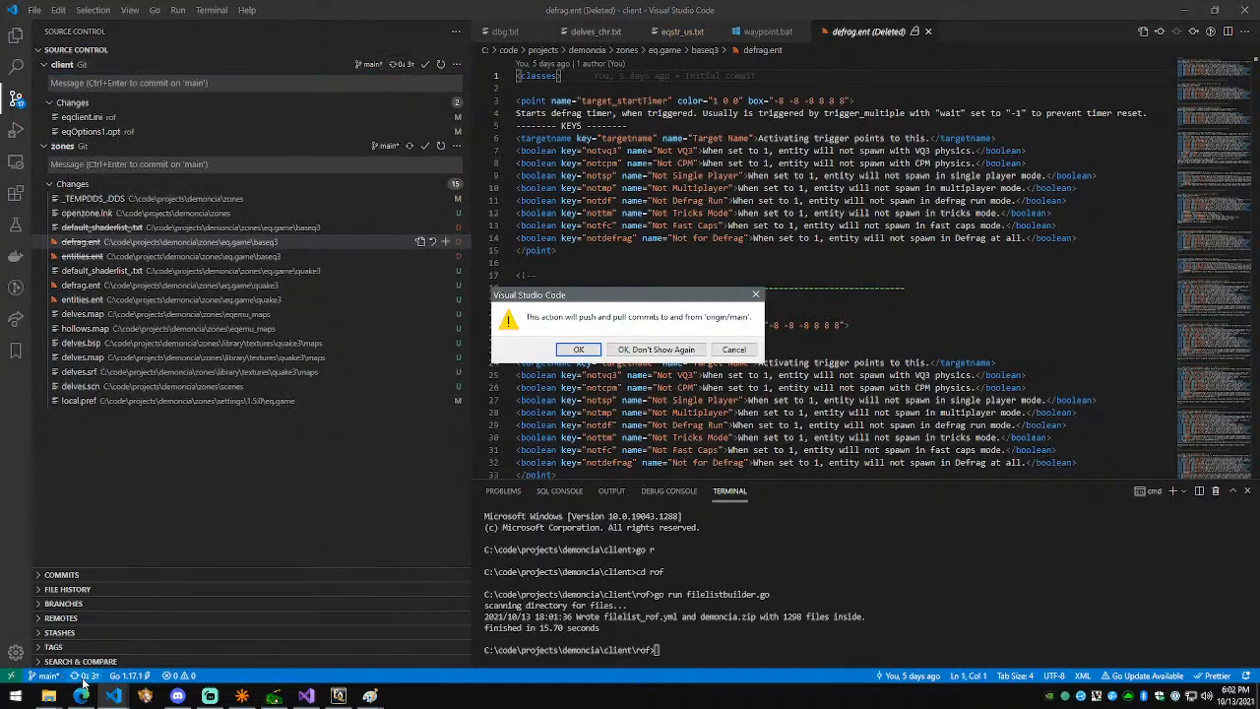
click(579, 352)
click(338, 695)
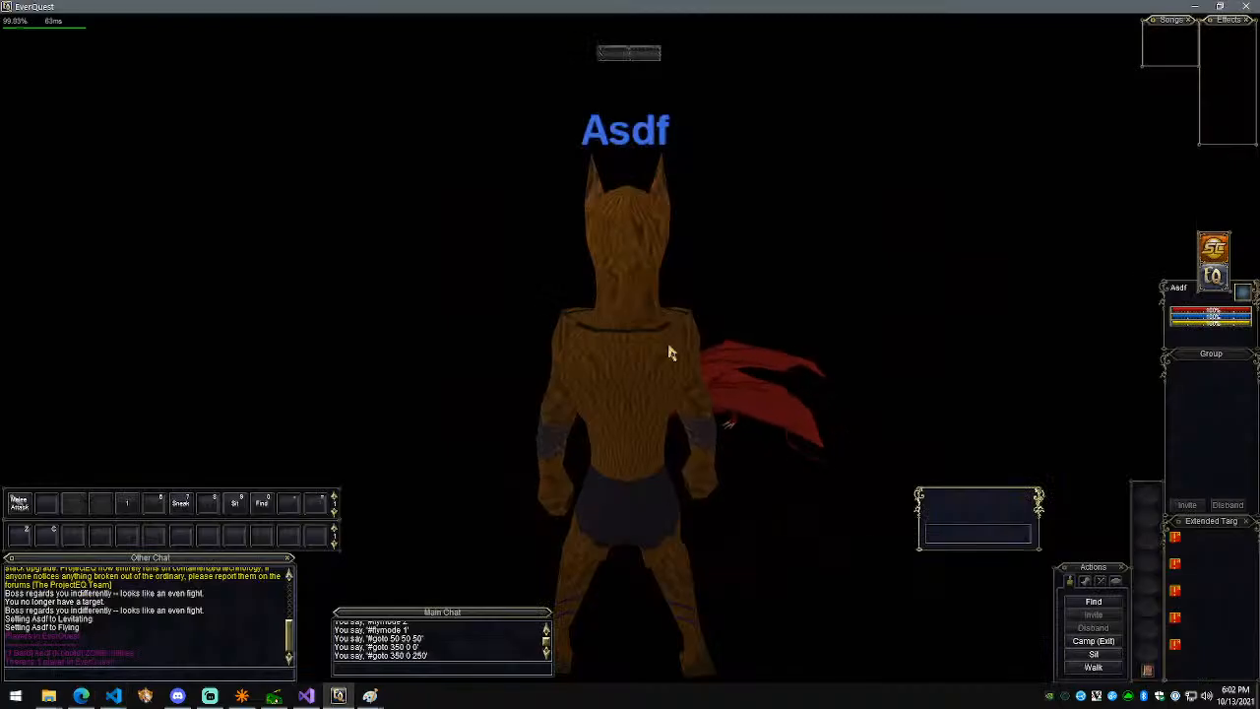
Step: Teleport to 0 0 0, turn off flying, enable GM mode with #gm 1, and target yourself
text(#goto 0 0 0)
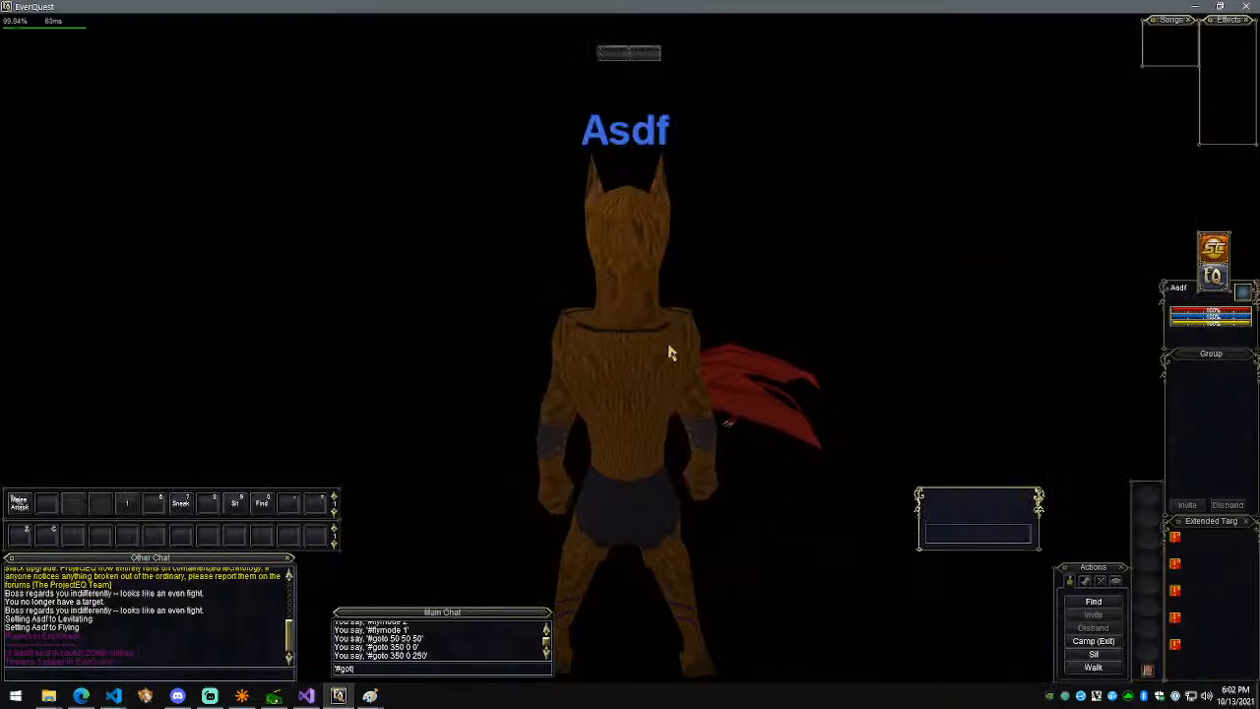
key(Return)
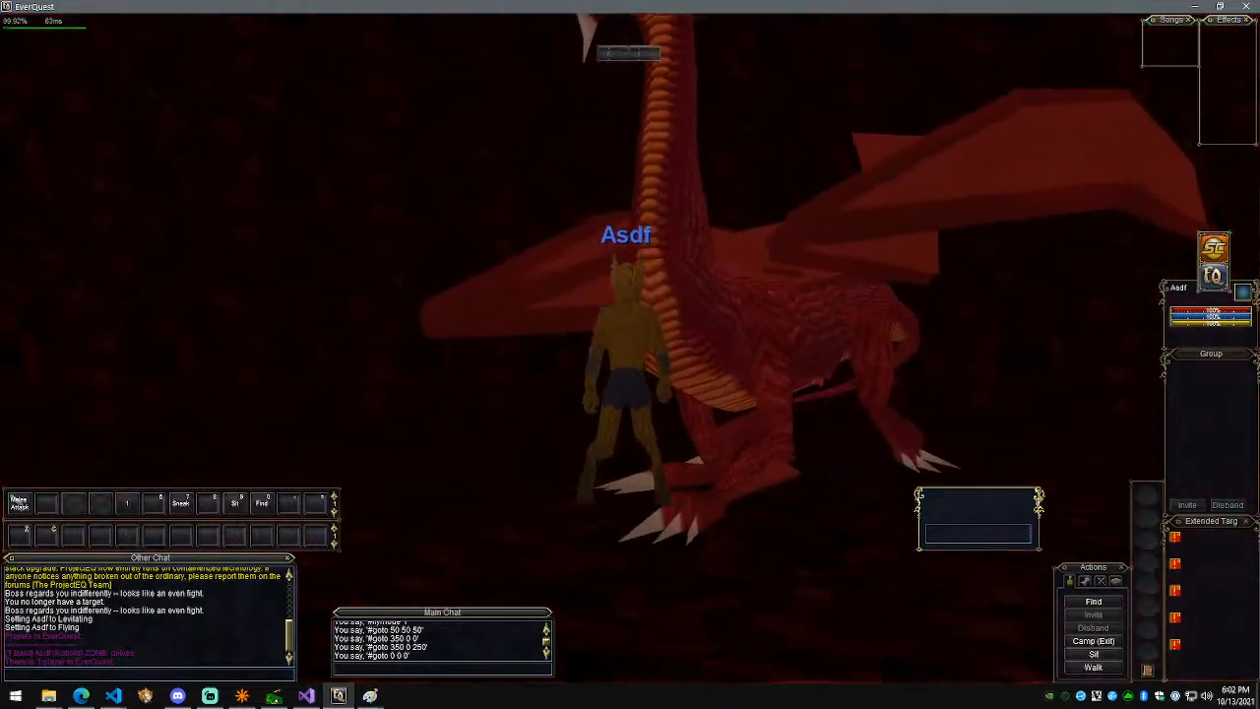
text(#fly)
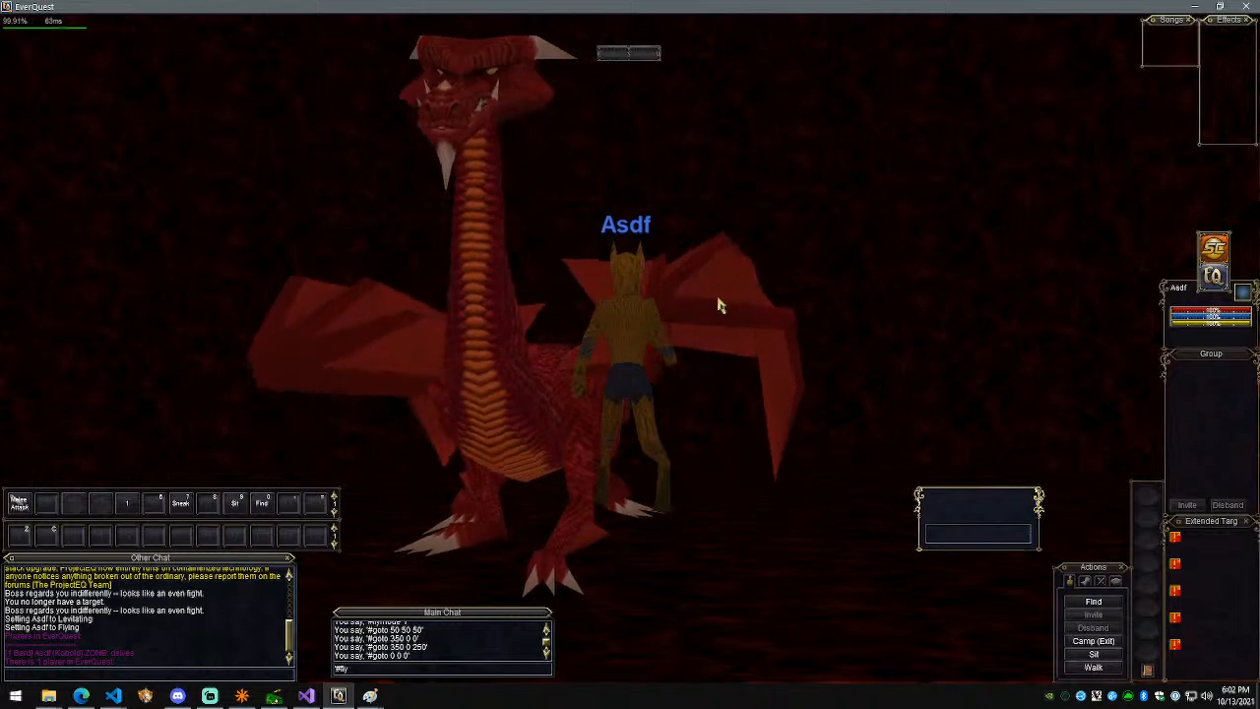
text(omde 0)
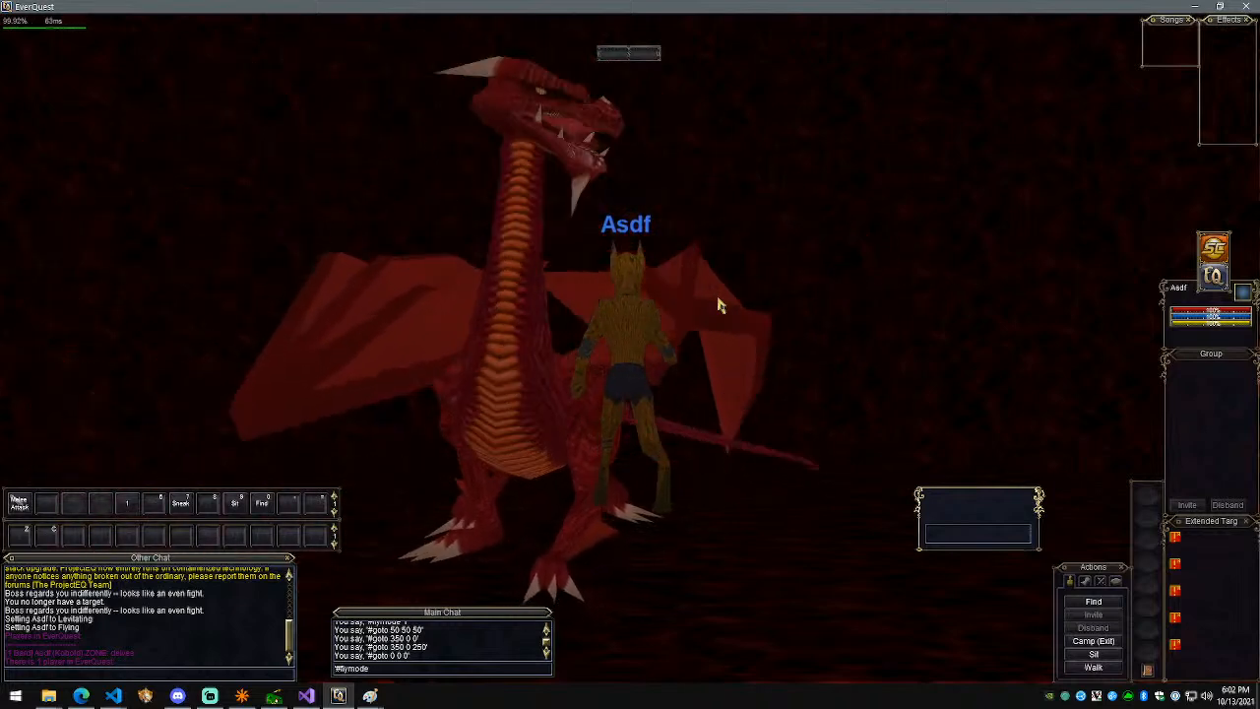
key(Return)
text(#gm 1)
key(Return)
key(F1)
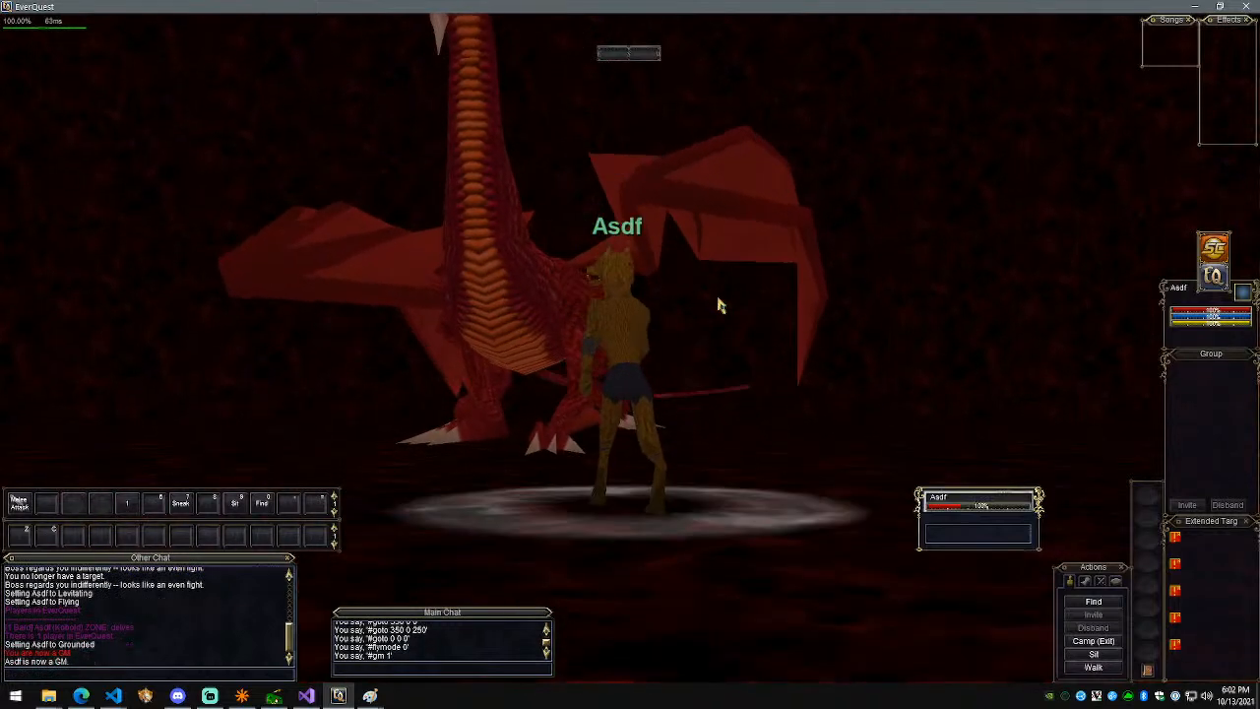
text(/campo des)
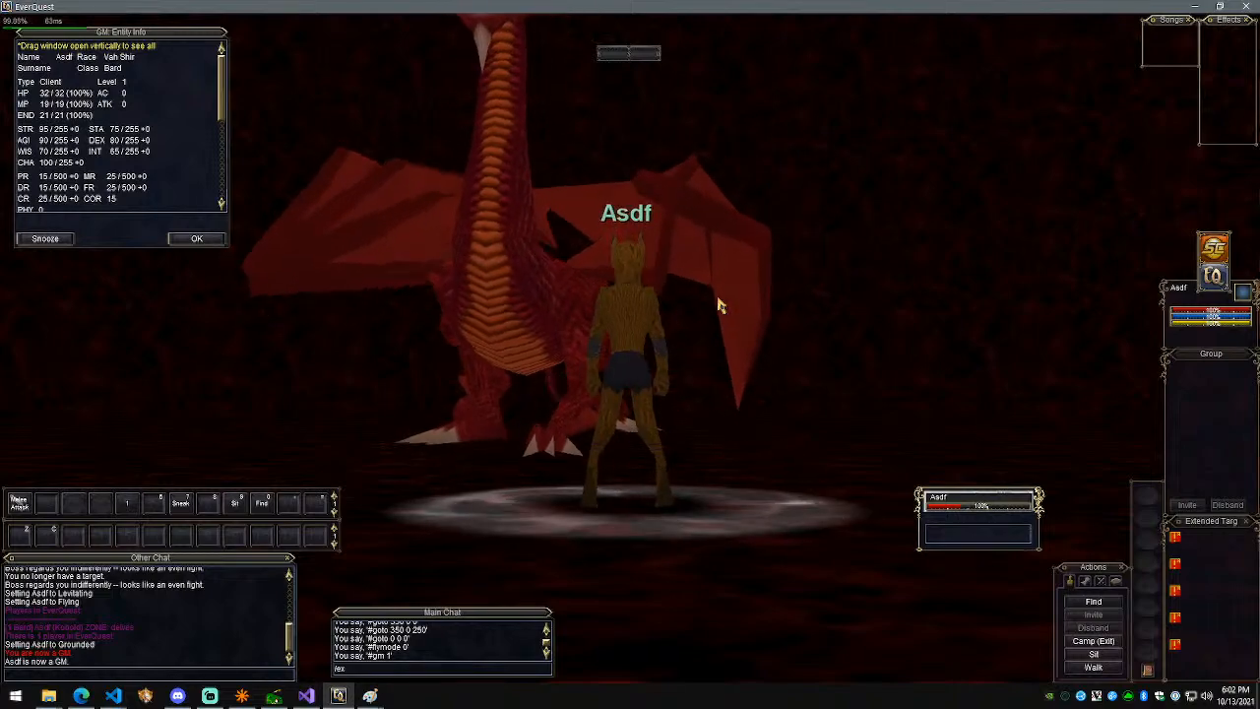
key(alt+Tab)
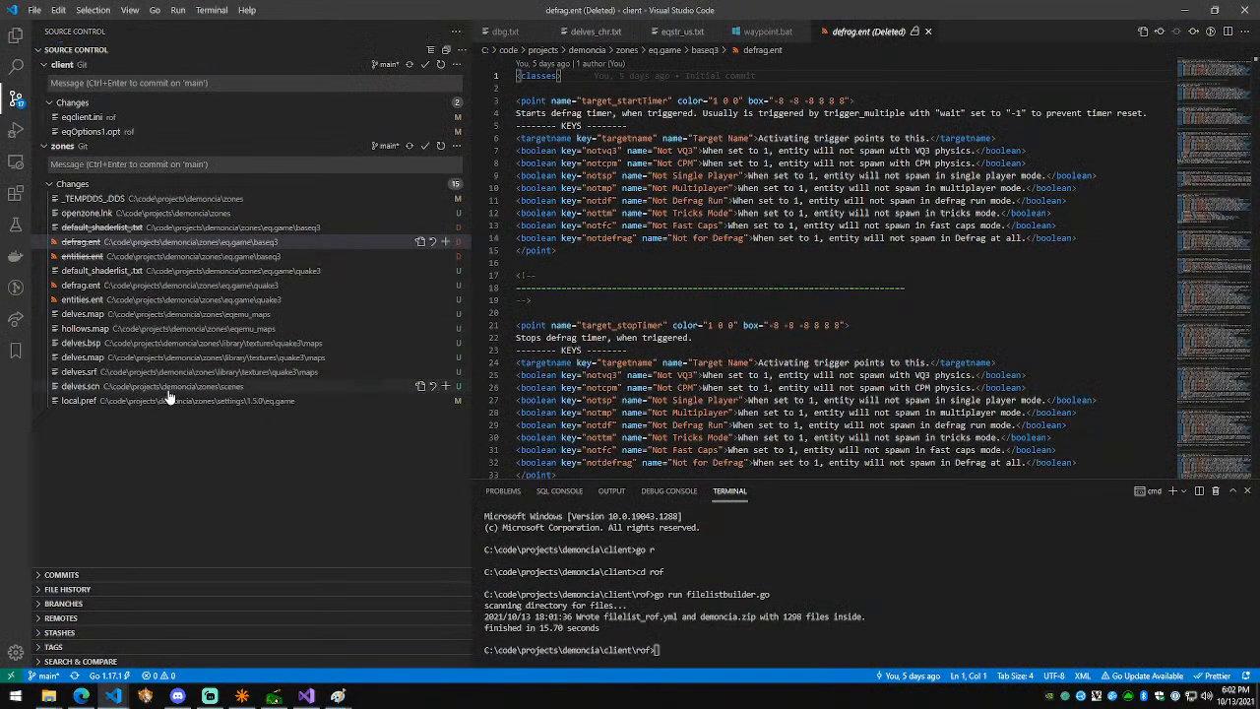
Step: Stage the four delves map and scene files plus delves.bsp in the zones repository
click(226, 384)
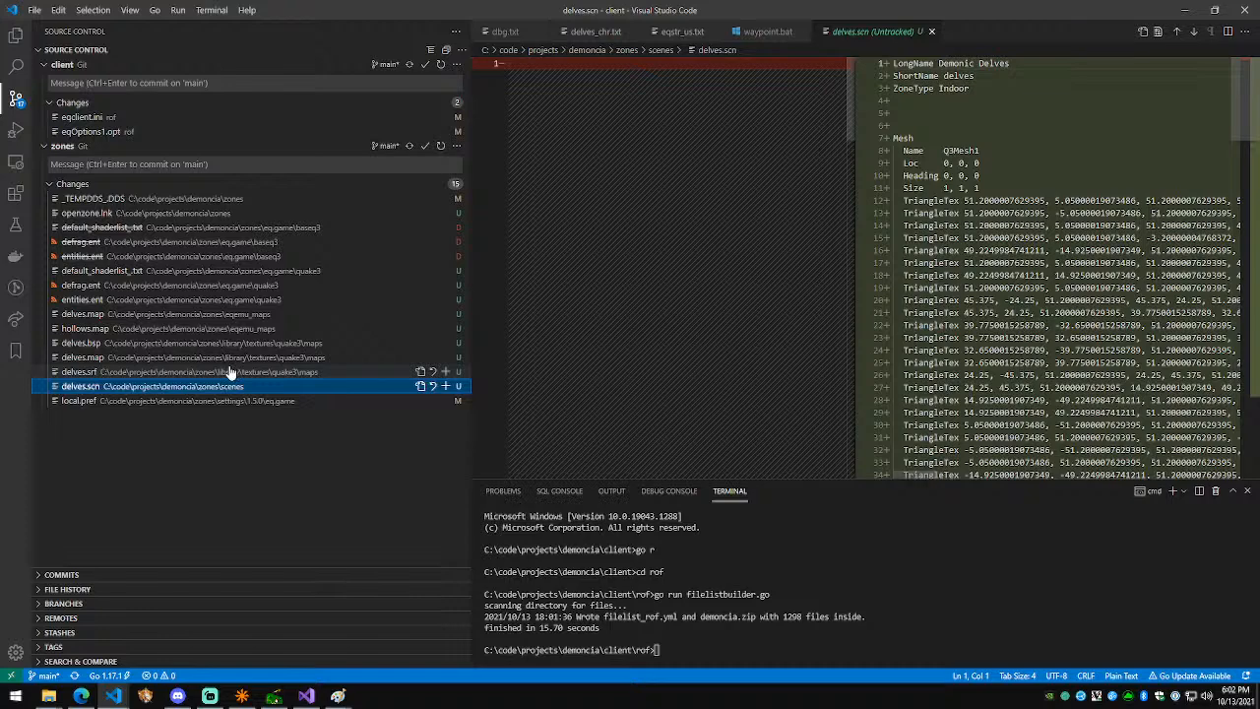
shift+click(229, 343)
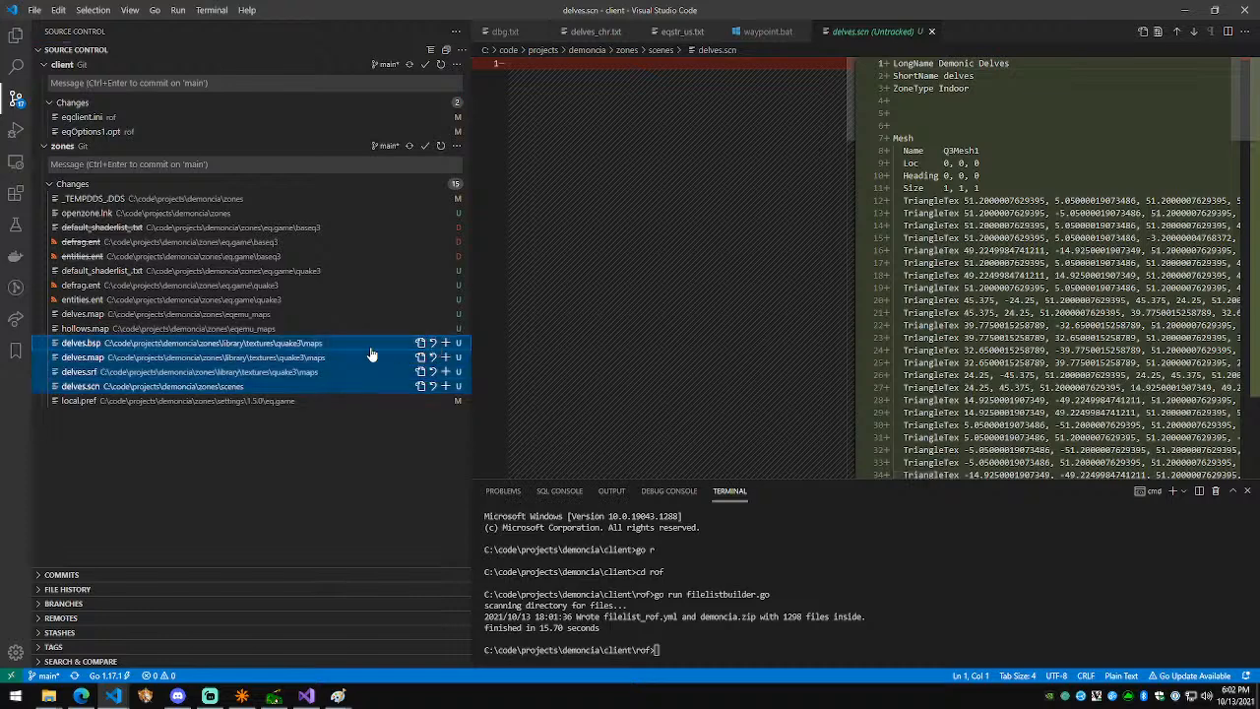
click(445, 357)
click(131, 199)
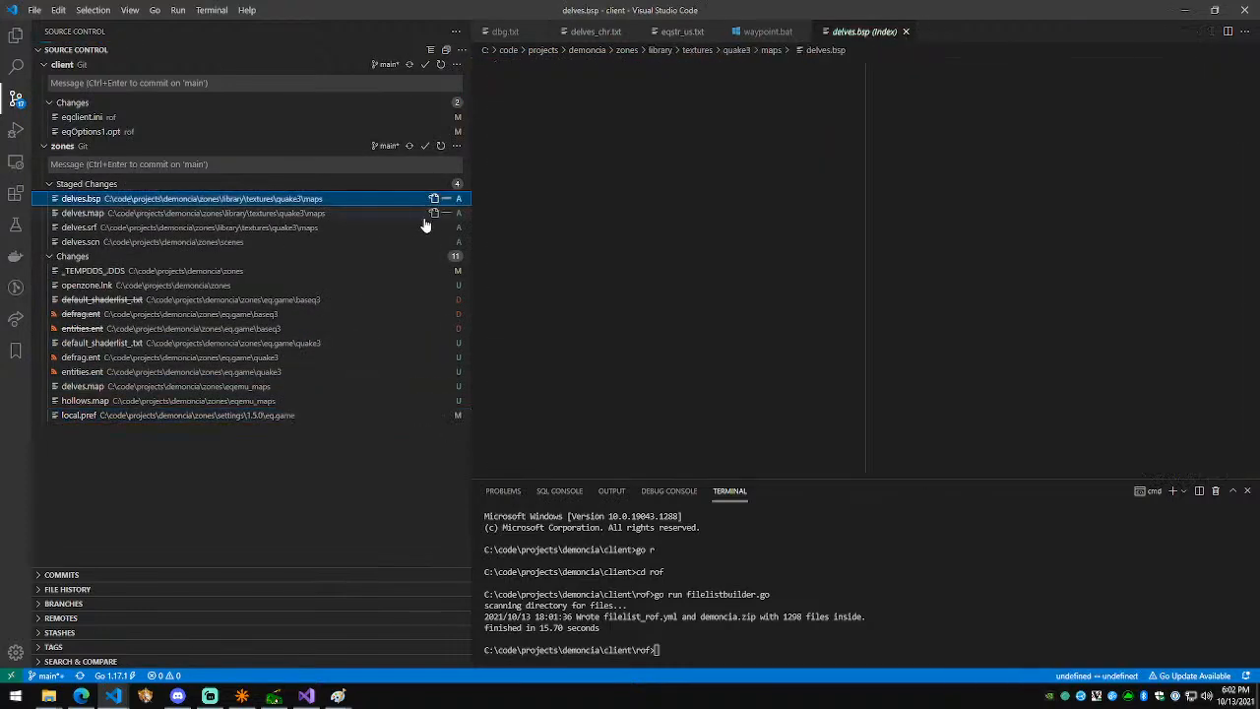
click(14, 37)
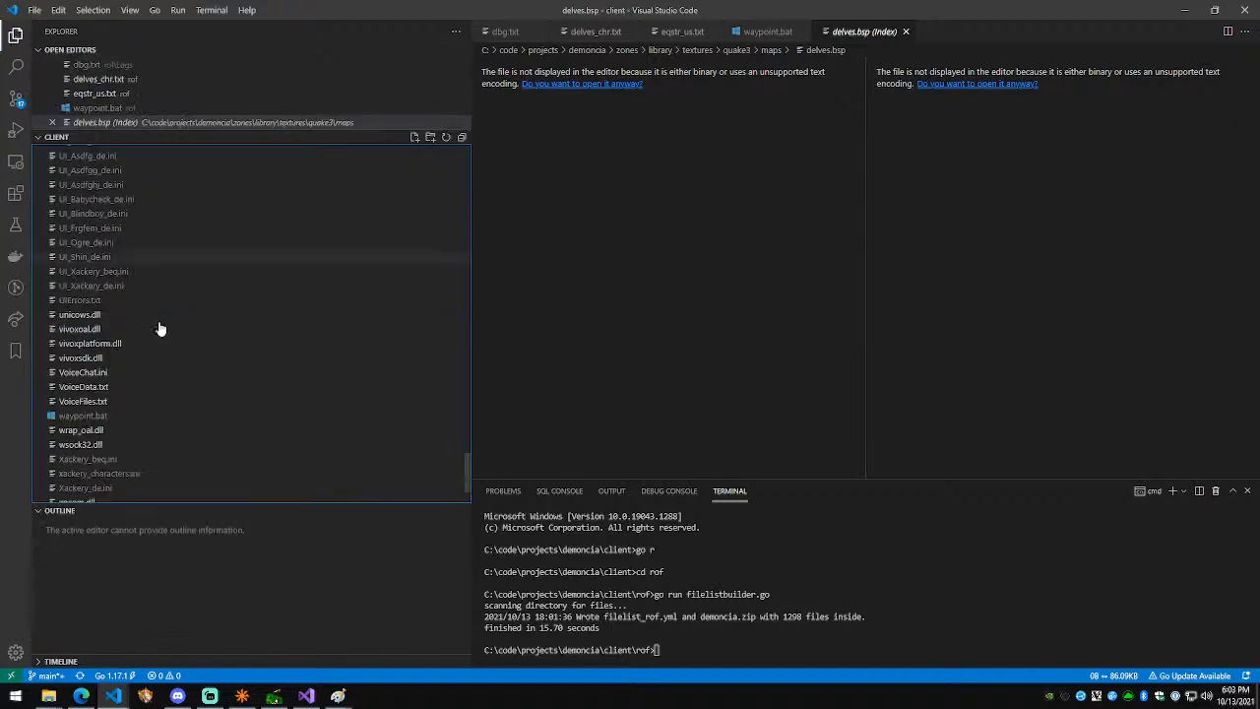
click(16, 98)
click(255, 402)
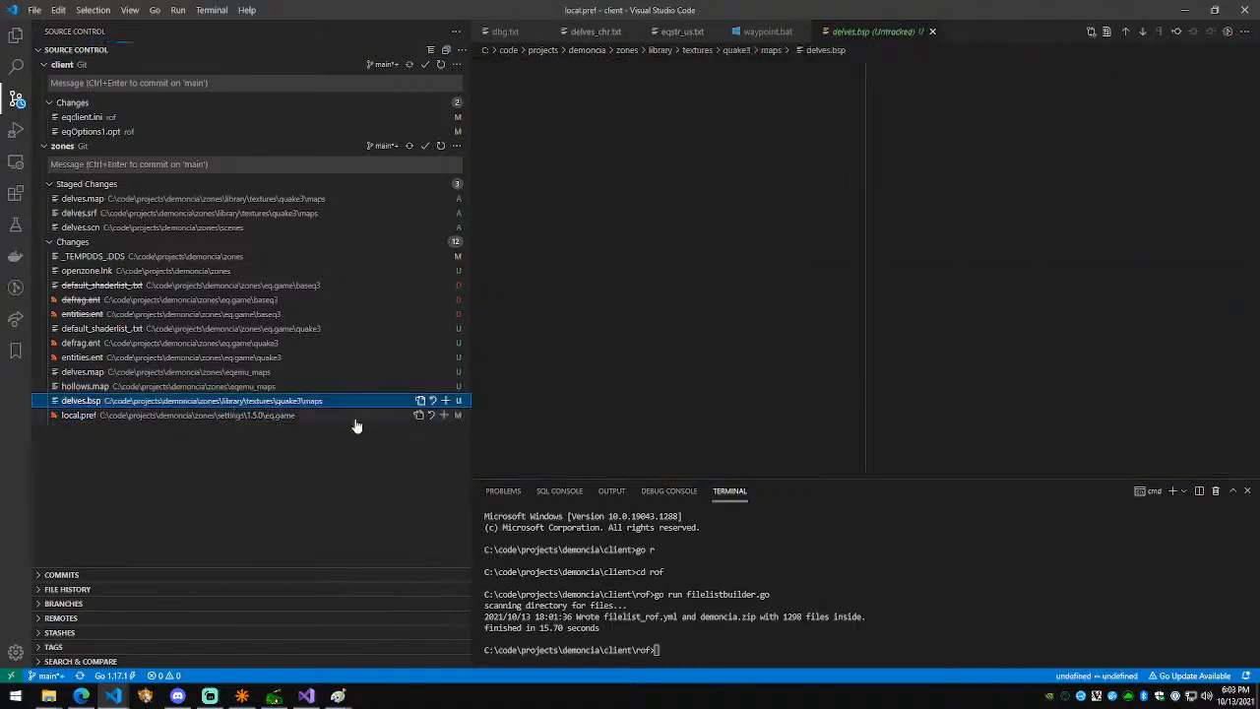
click(444, 401)
Step: Stage the changed zones files from default_shaderlist_txt through local.pref
click(305, 415)
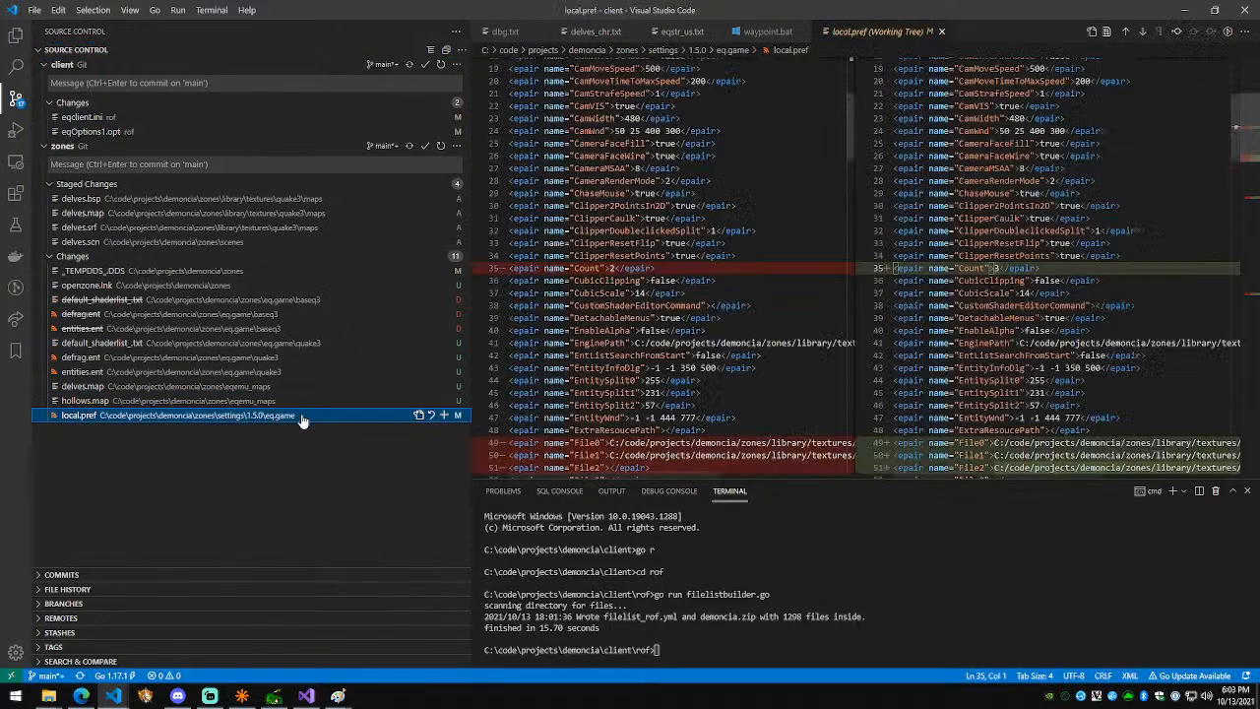
shift+click(281, 315)
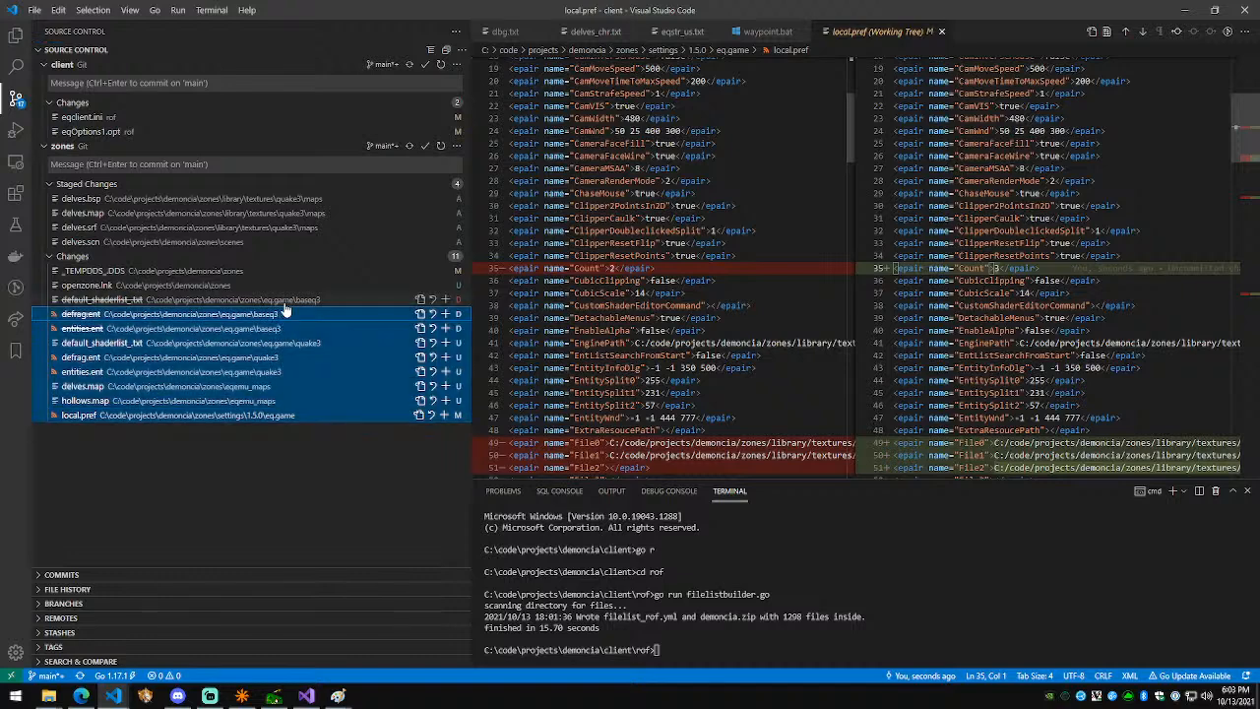
shift+click(286, 302)
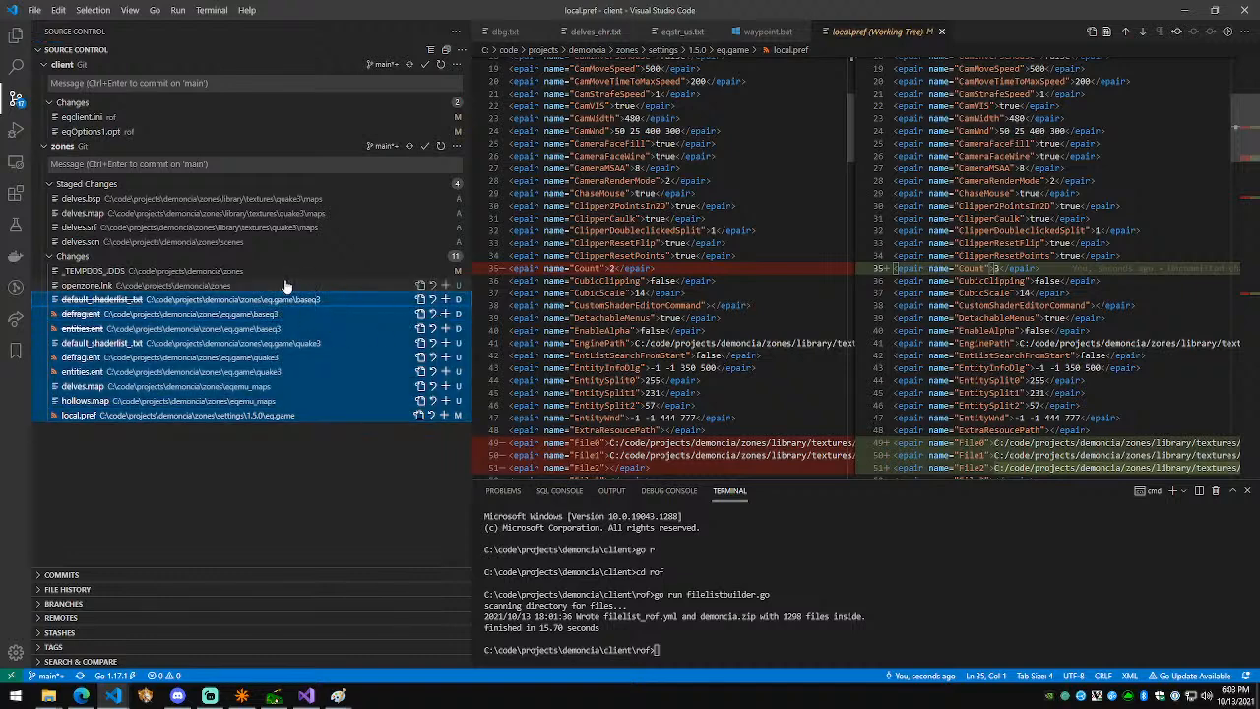
click(445, 304)
Step: Open .gitignore and stage the _TEMPDDS_.DDS change
key(ctrl+p)
text(.git)
key(Return)
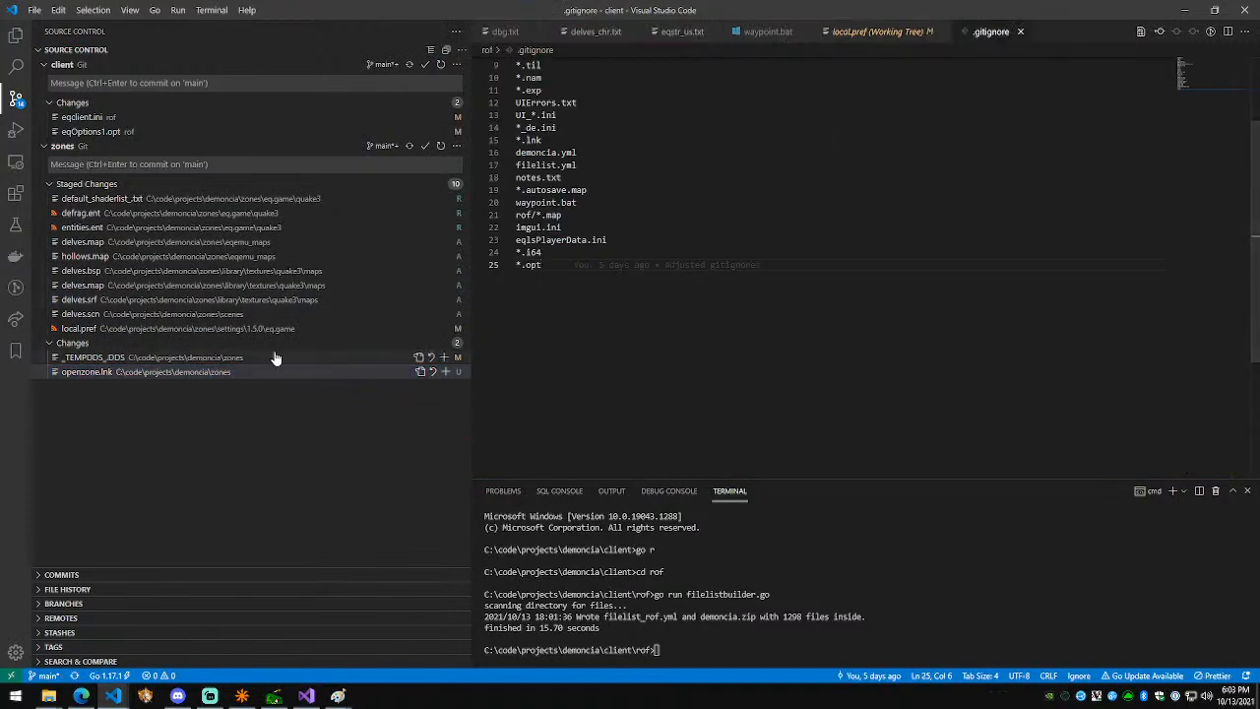
click(276, 357)
click(444, 358)
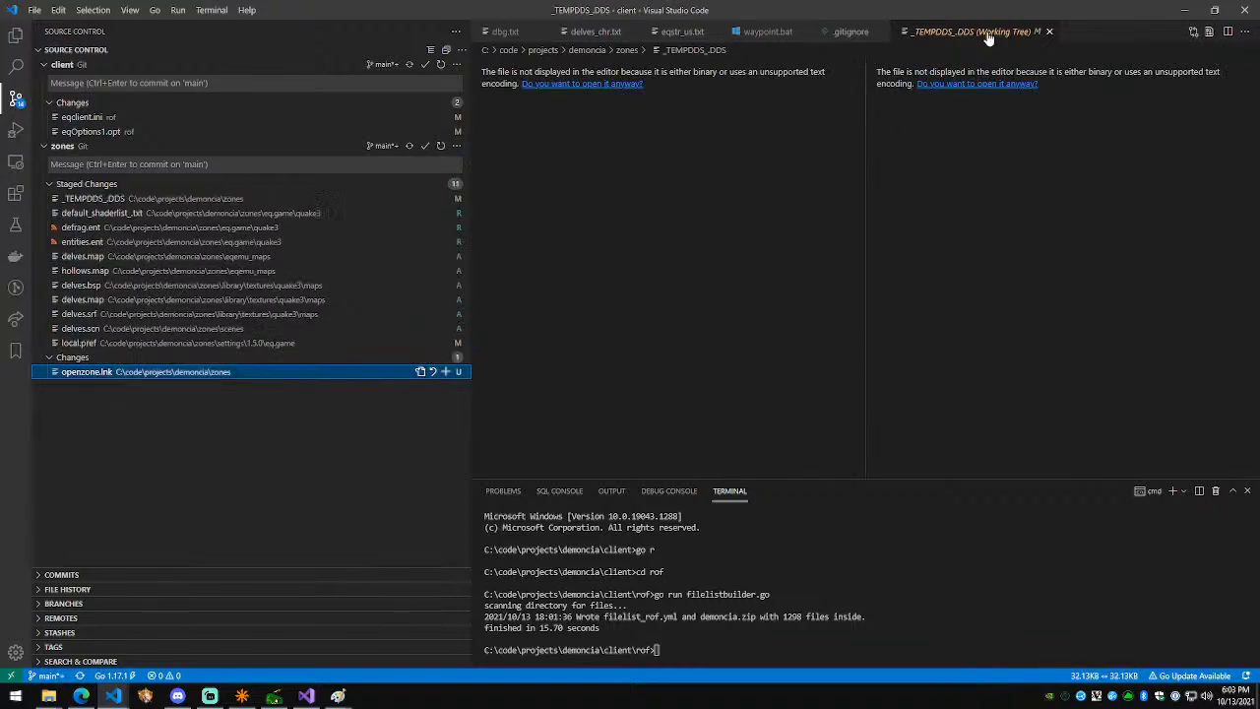
middle_click(989, 38)
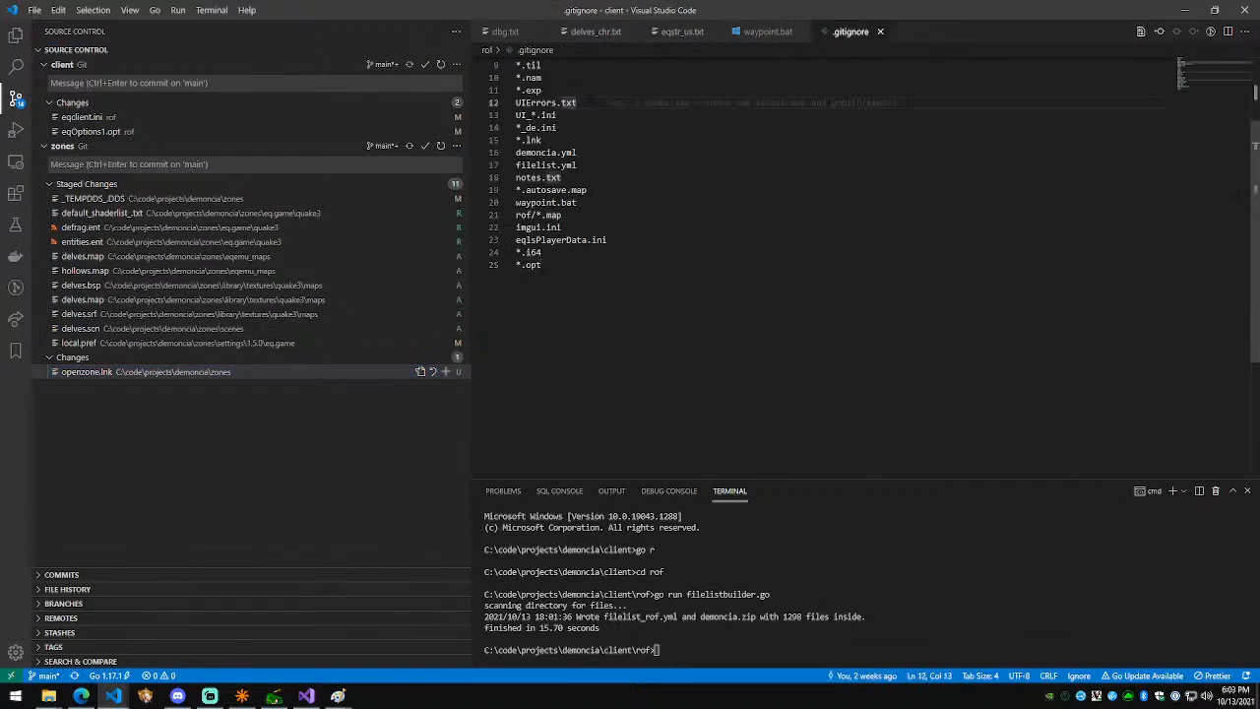
key(Return)
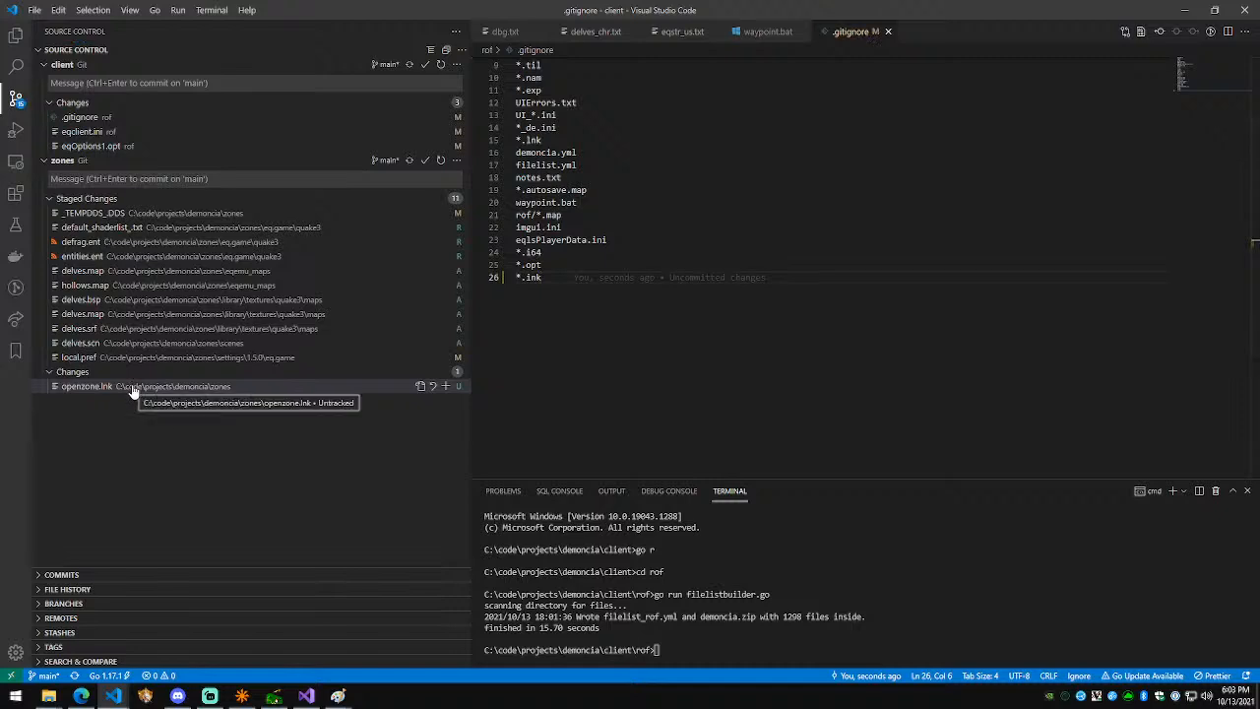
Step: Permanently discard the untracked openzone.lnk and remove the *.lnk line from .gitignore, saving it
click(133, 388)
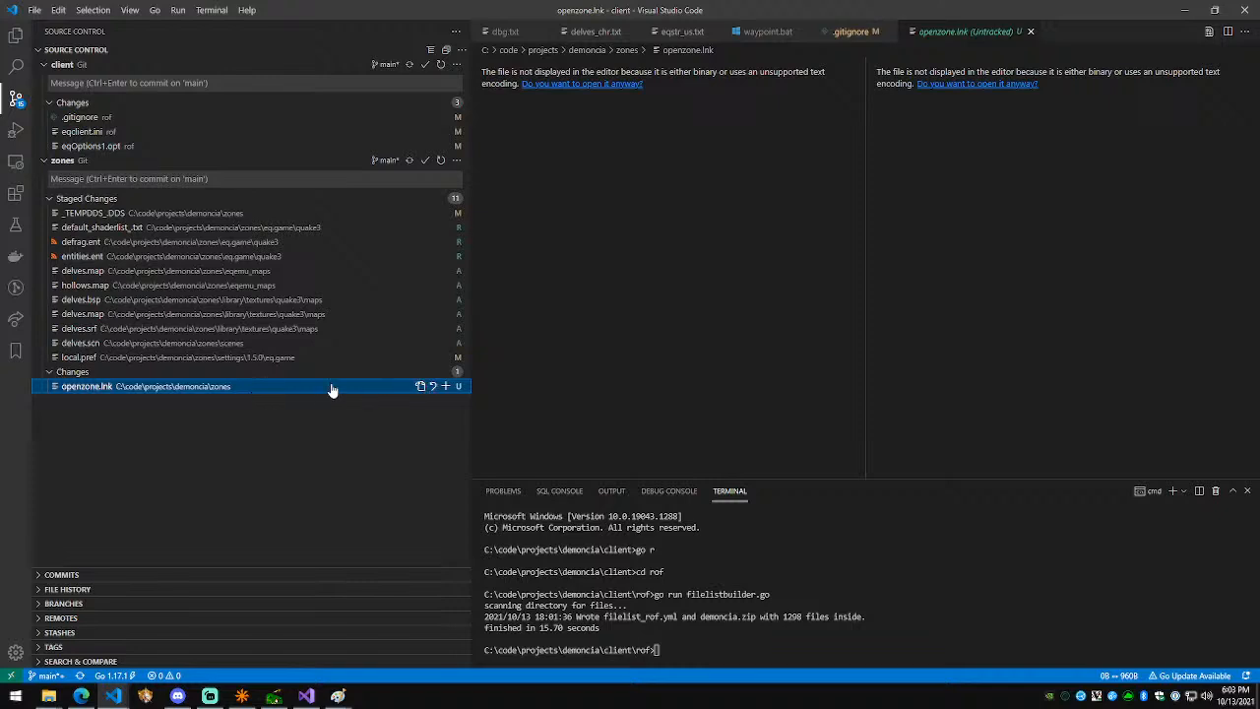
click(433, 387)
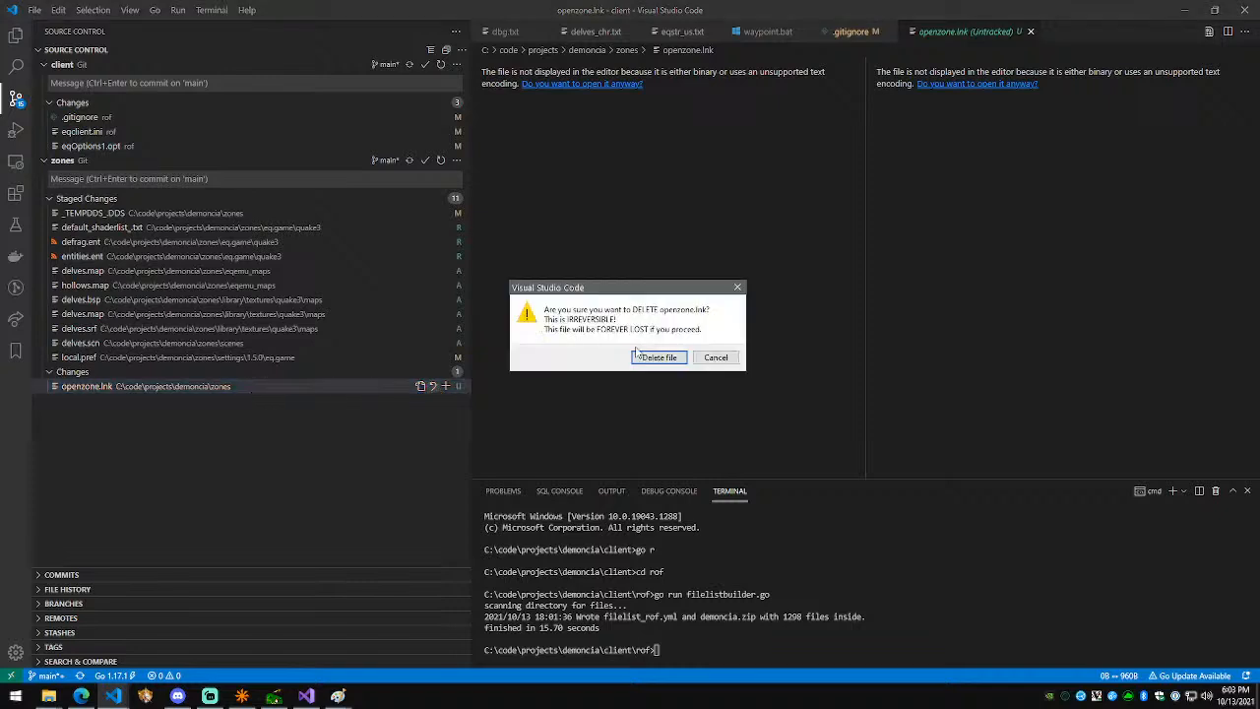
click(686, 358)
click(1031, 32)
drag(544, 278, 542, 253)
key(shift+Down)
key(BackSpace)
key(ctrl+s)
Step: Commit the staged zones files as 'Added delves and hollows scenes/maps' and push to the remote
click(261, 179)
text(Added delves and hollows scenes/)
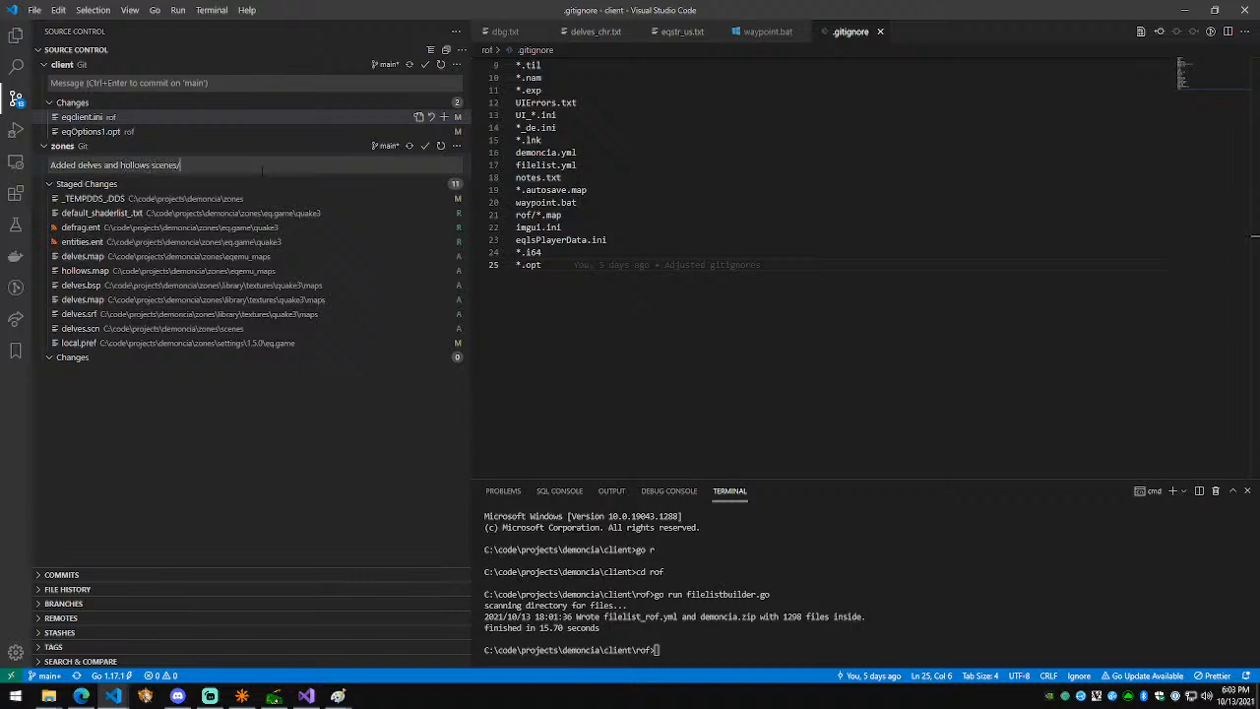
key(ctrl+Return)
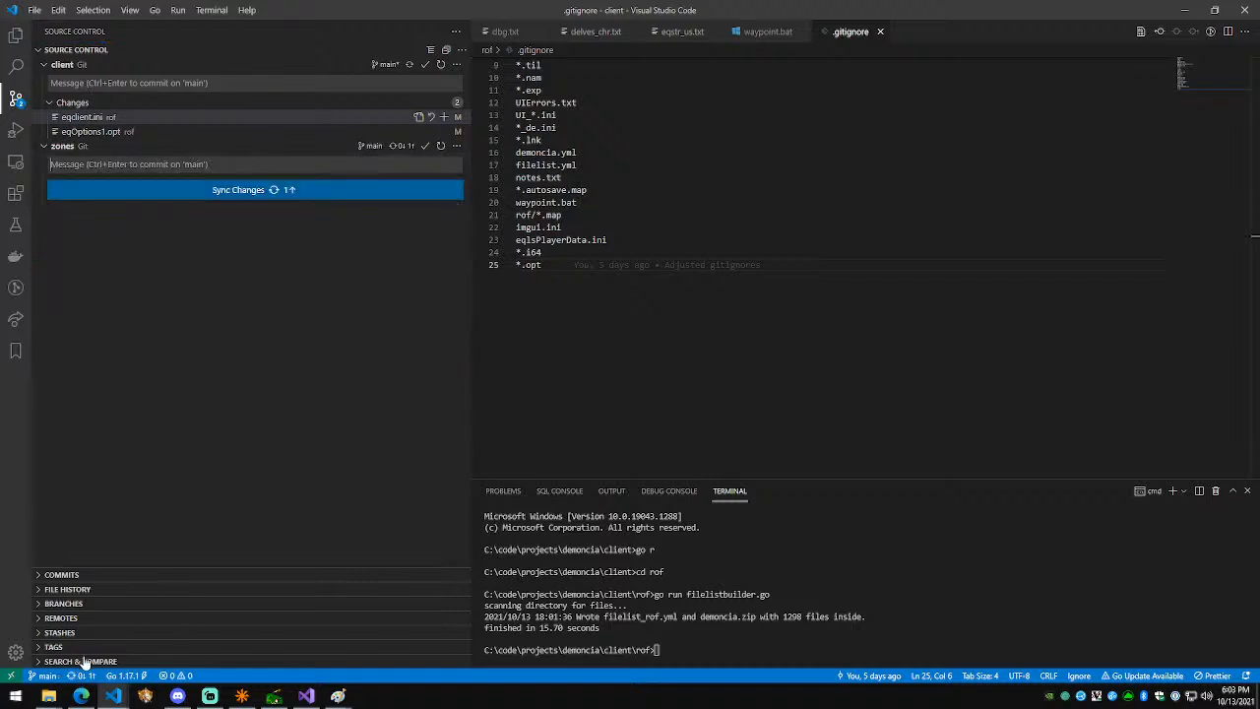
click(83, 675)
click(563, 354)
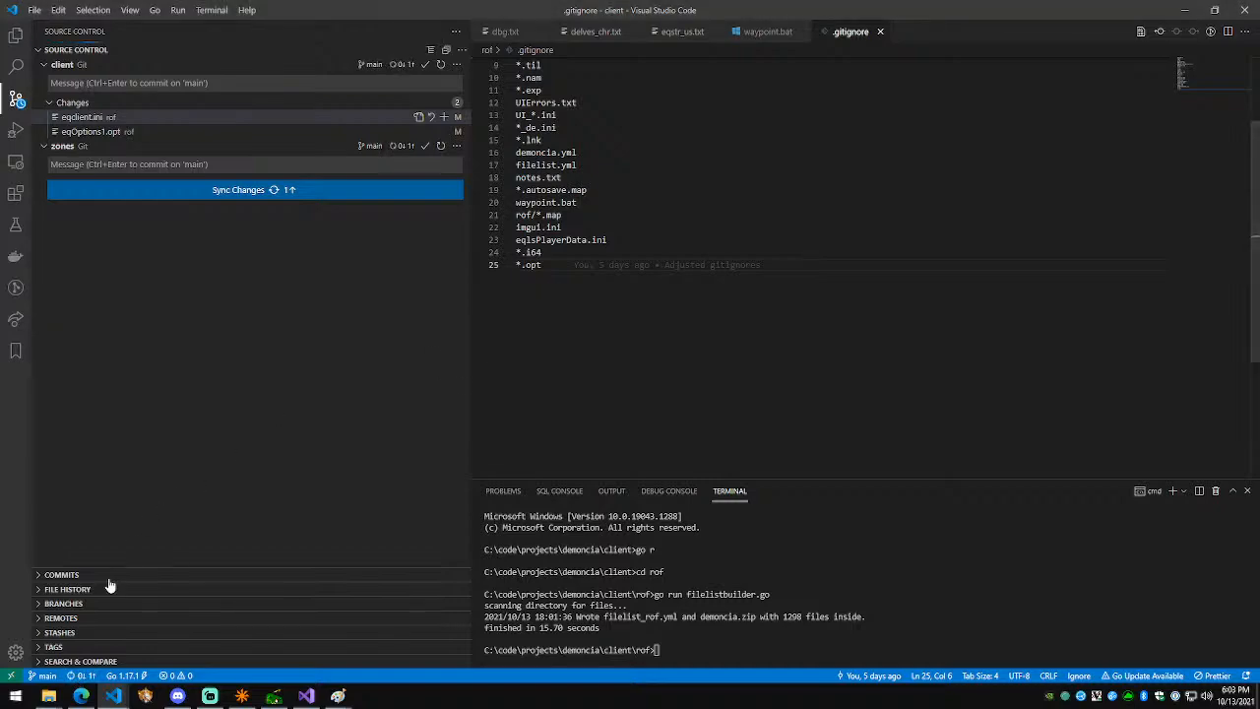
click(81, 696)
Step: Load github.com/demoncia/client and check its commit history
key(ctrl+t)
text(github.com/demoncia/client)
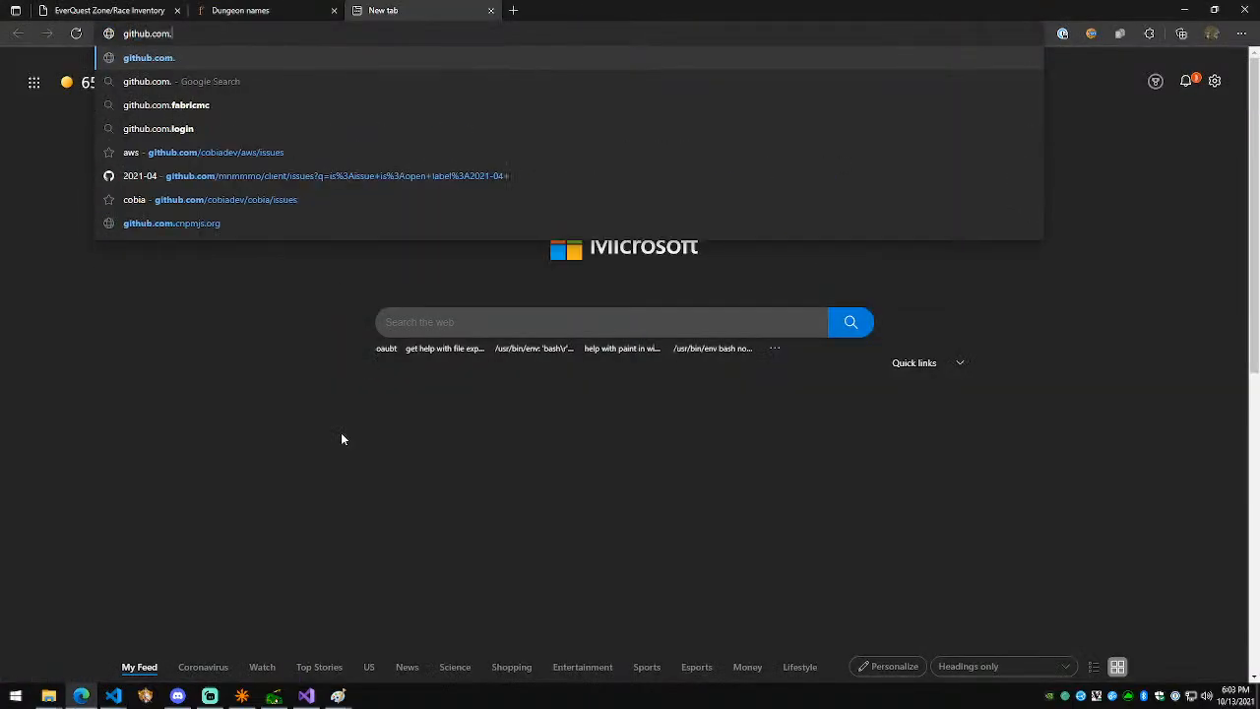
key(Return)
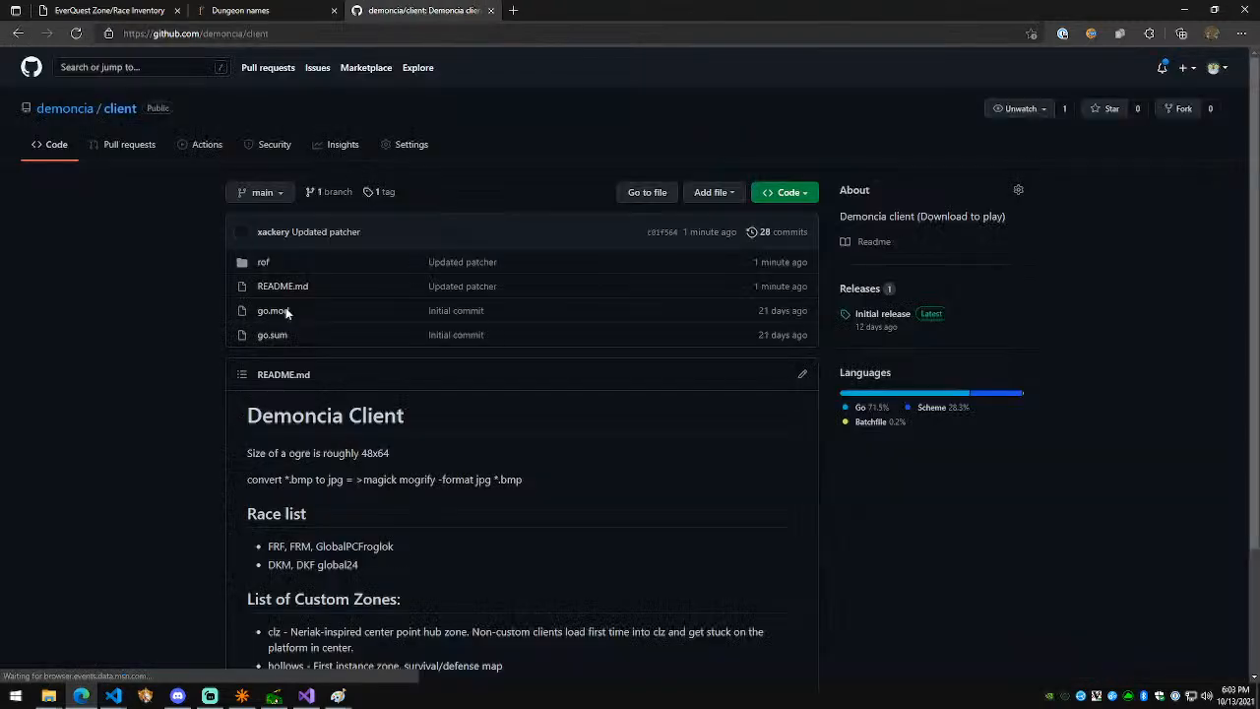
click(261, 264)
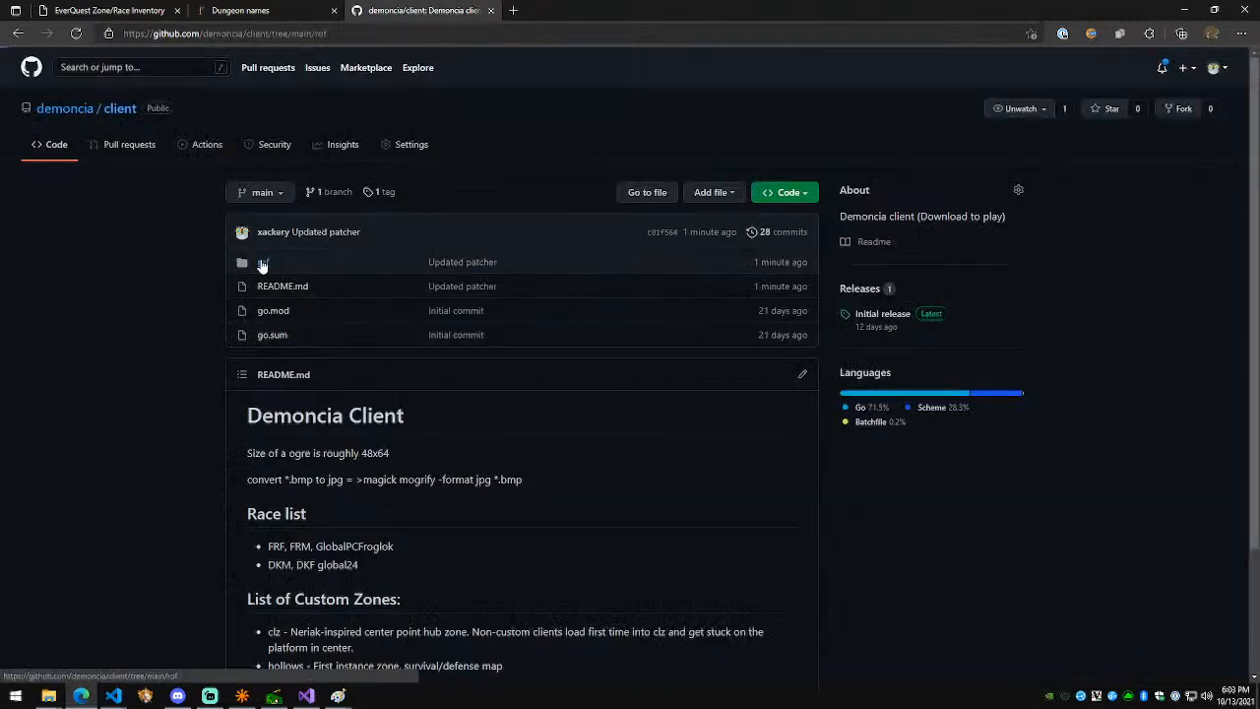
key(alt+Left)
click(780, 234)
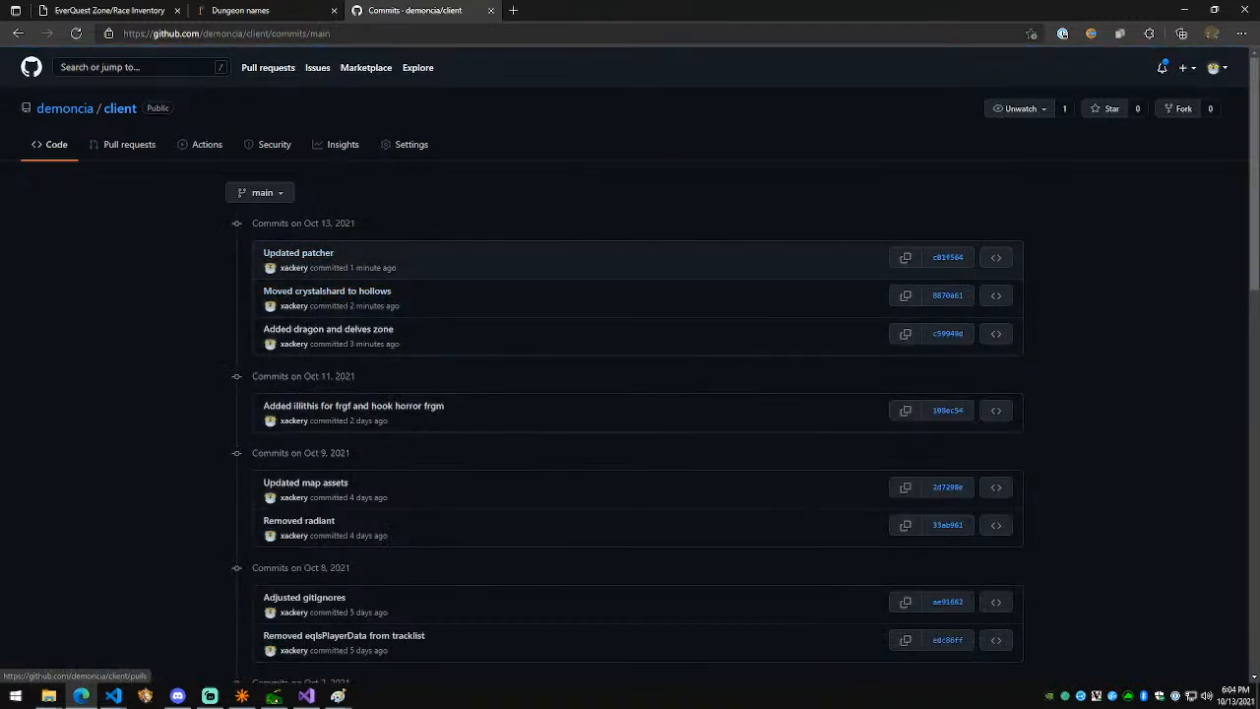
Step: Go to the demoncia organization and open the zones repository to see the new commit
click(89, 109)
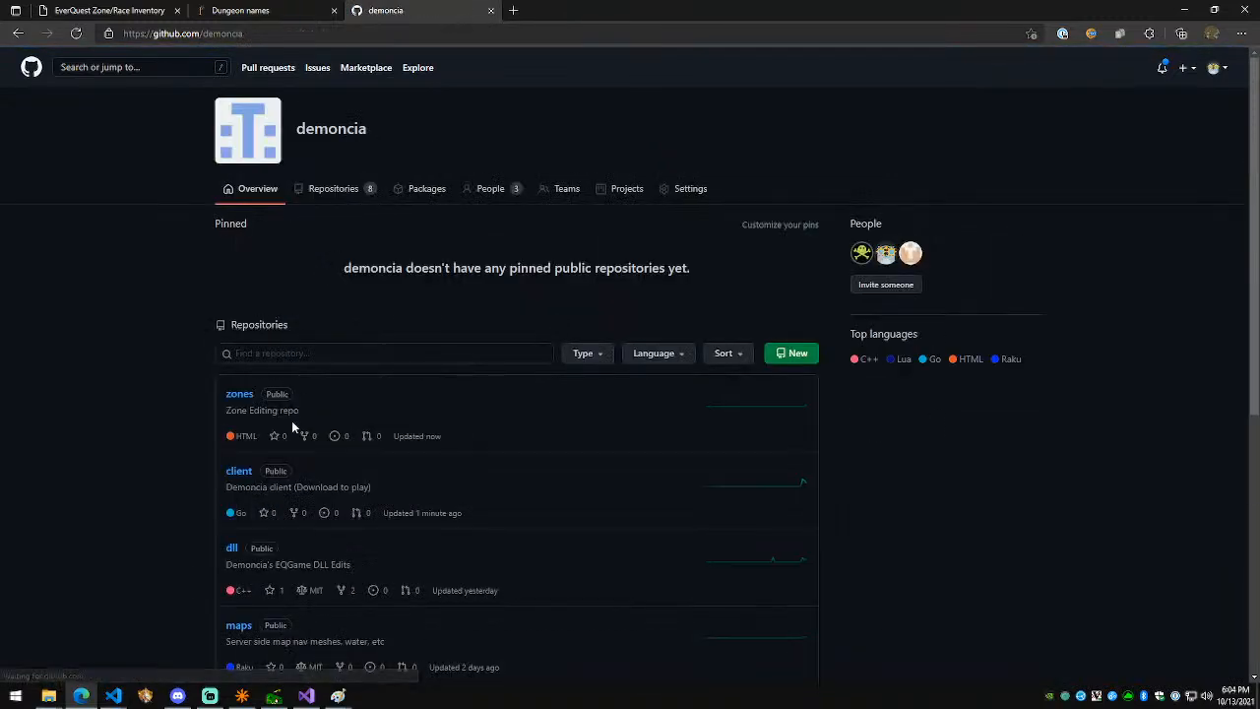
scroll(236, 305, down, 1)
click(238, 301)
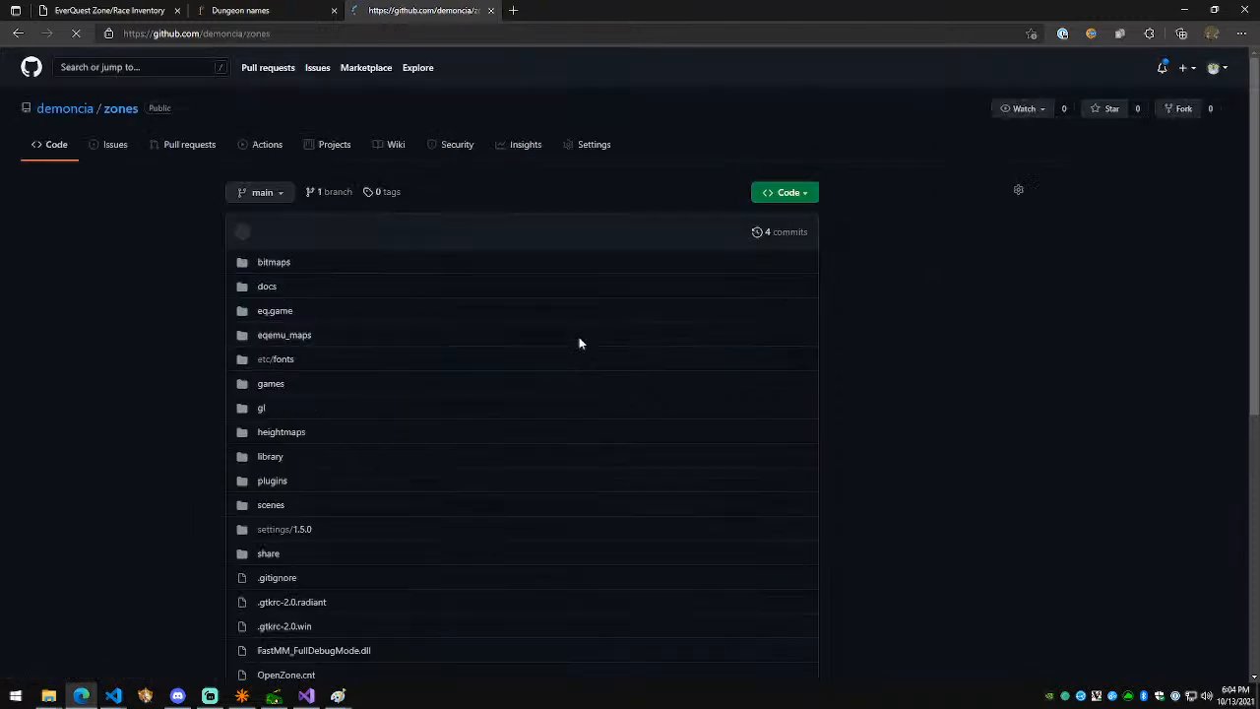
scroll(515, 311, down, 5)
scroll(343, 528, up, 5)
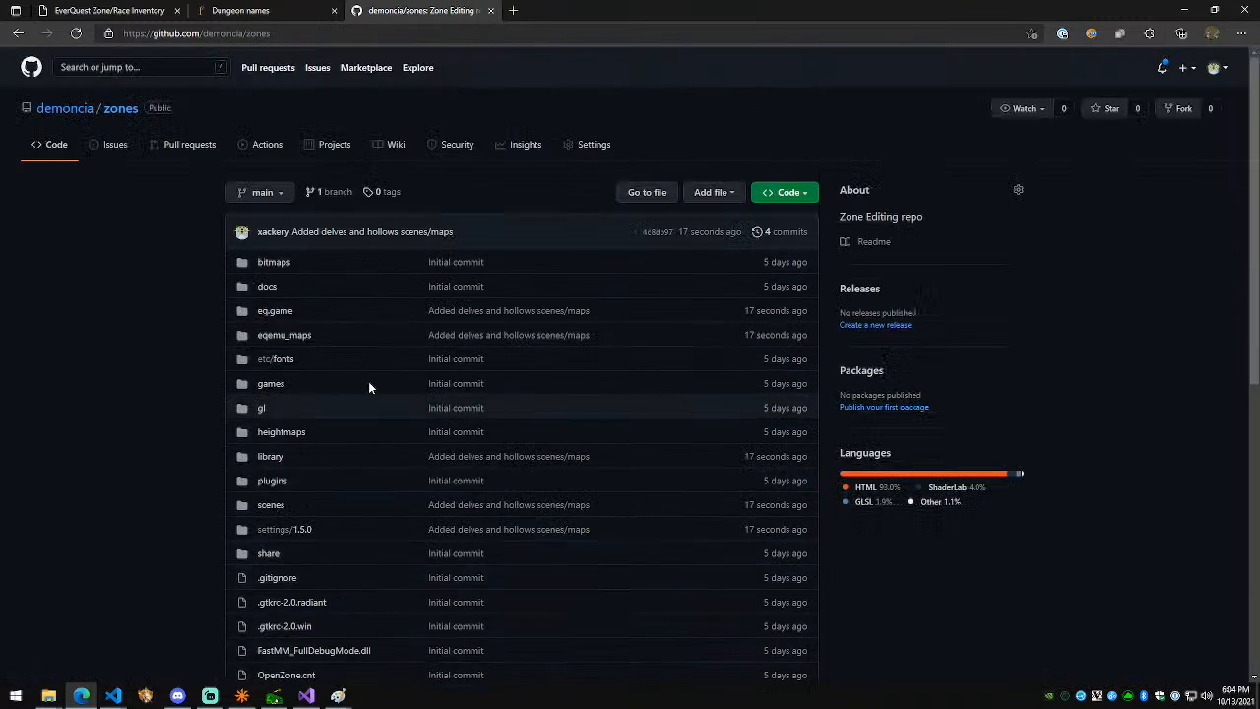
scroll(422, 414, down, 4)
scroll(417, 421, up, 4)
scroll(270, 355, down, 2)
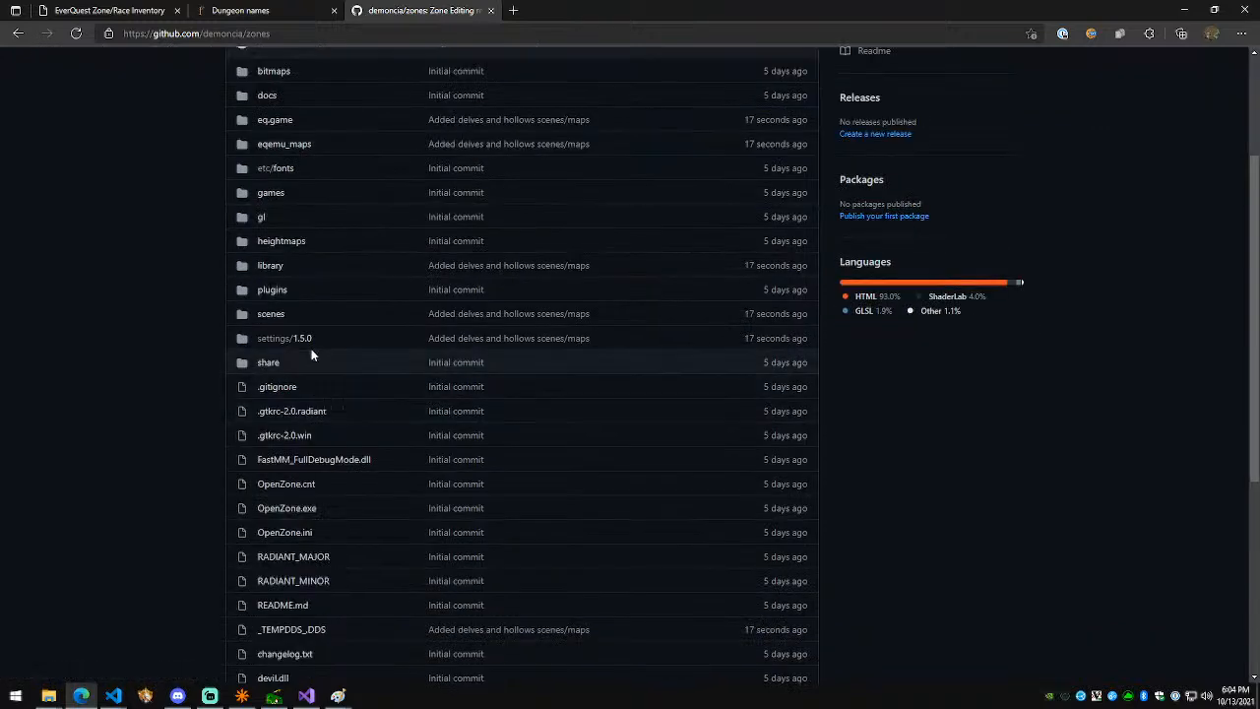
Step: Confirm the delves files in library/textures/quake3/maps and in the scenes folder
click(271, 268)
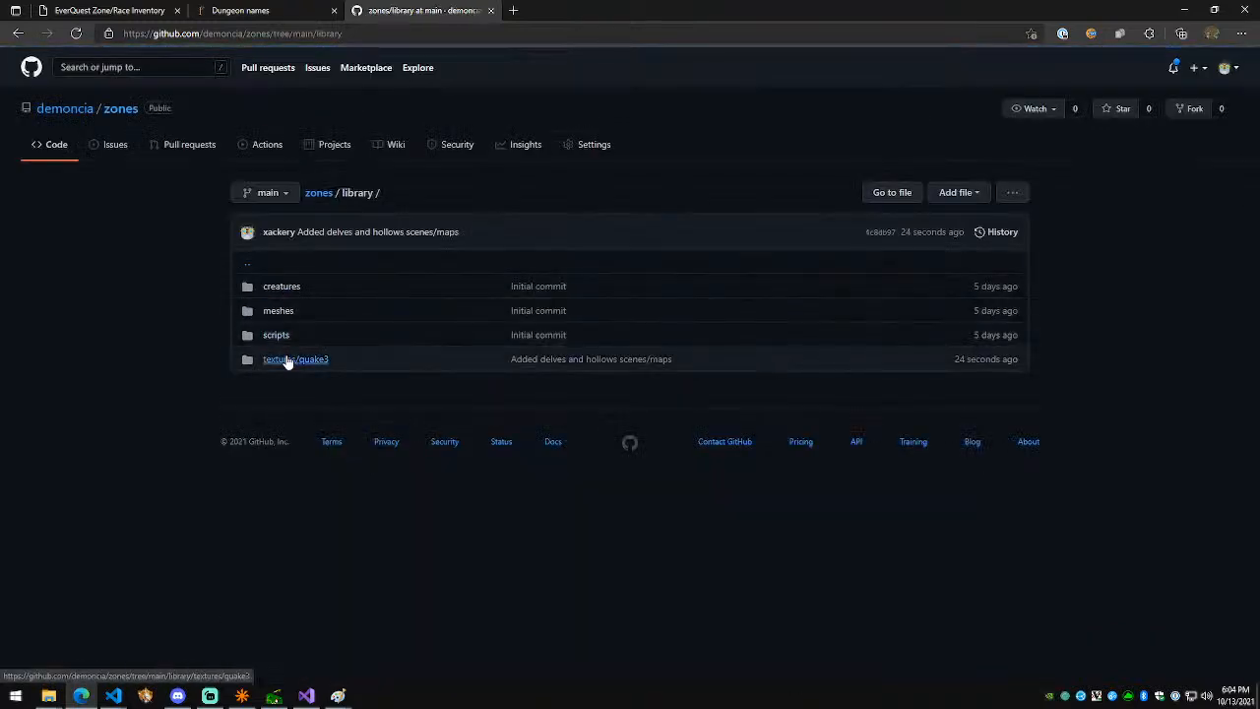
click(284, 361)
click(273, 286)
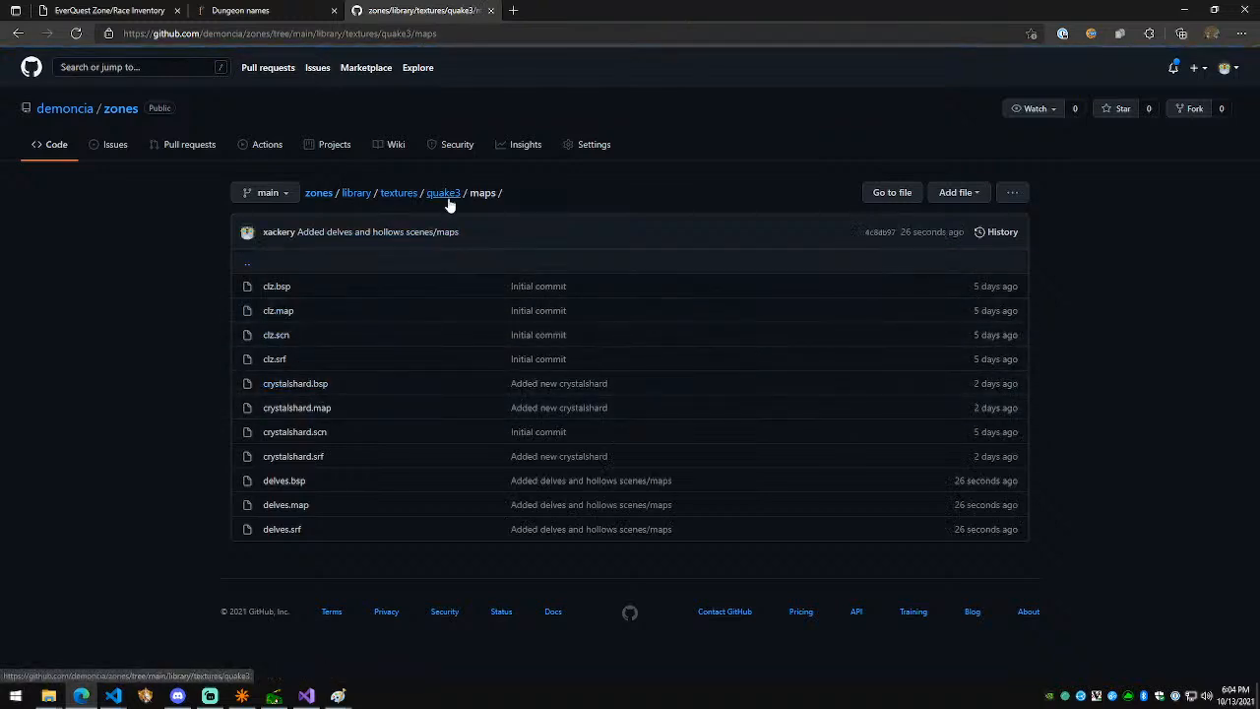
click(325, 194)
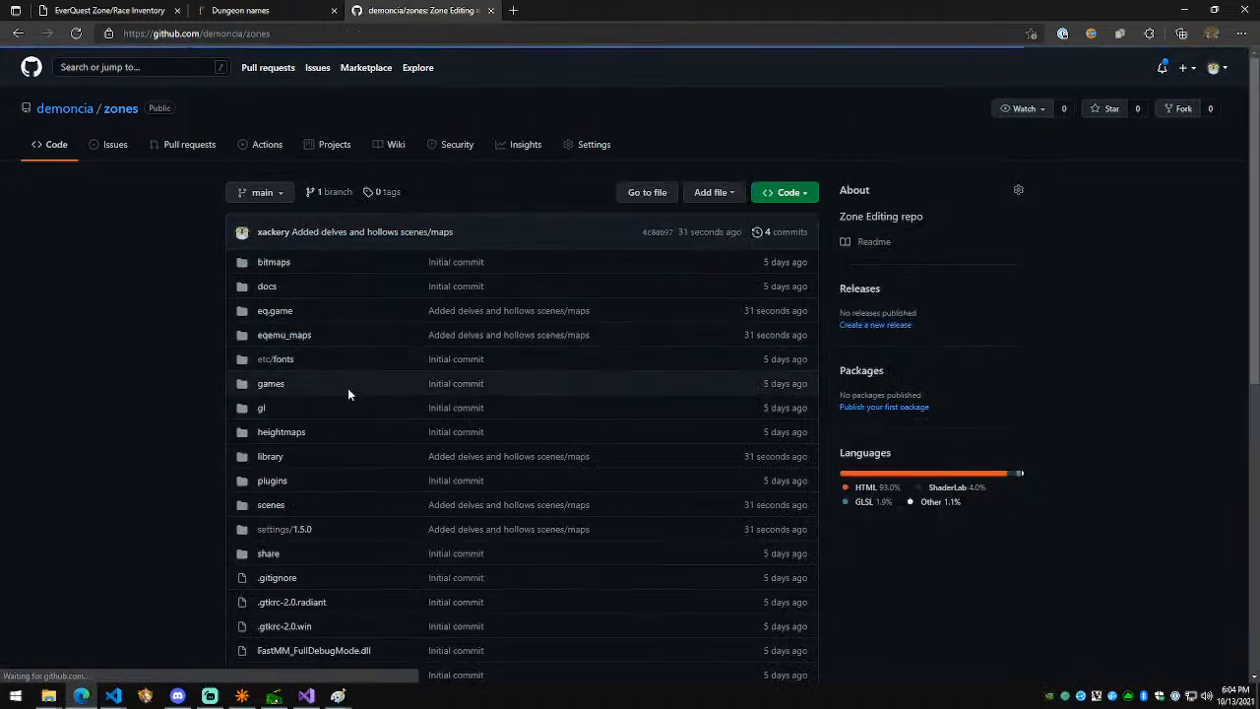
click(272, 507)
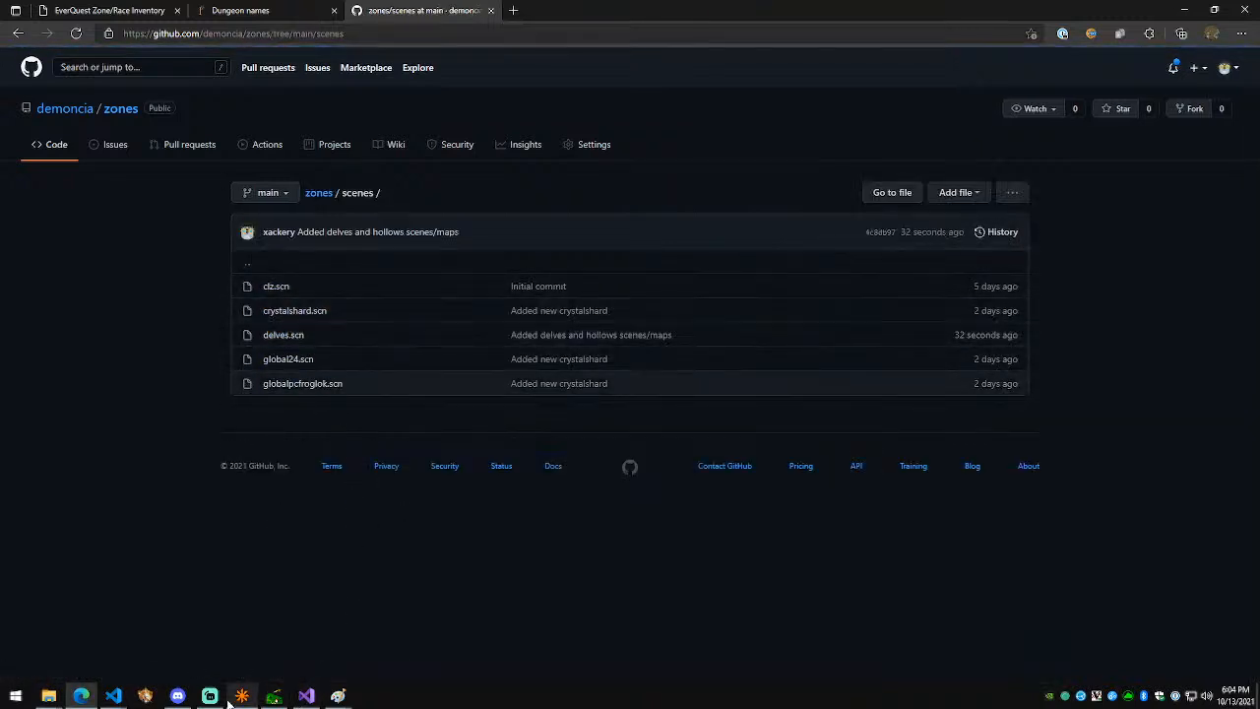
Step: Return to Visual Studio Code and close the extra open editor tabs
mouse_move(184, 701)
mouse_move(114, 695)
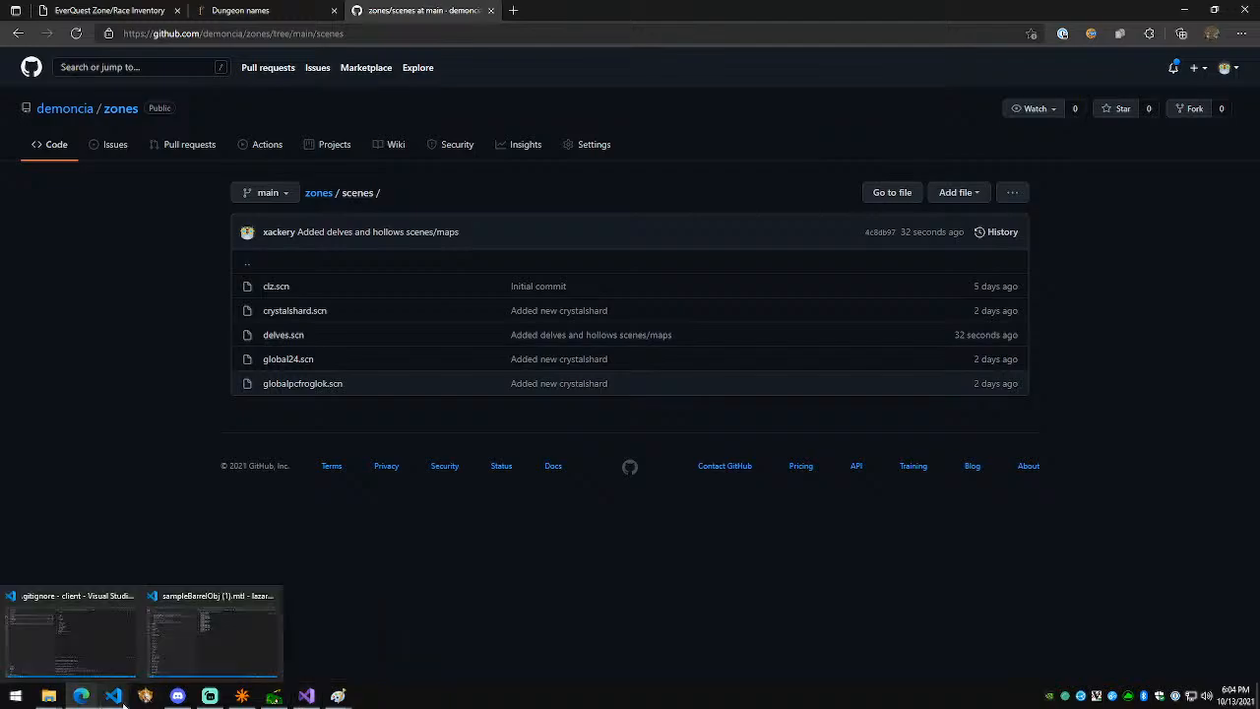
click(75, 636)
click(880, 32)
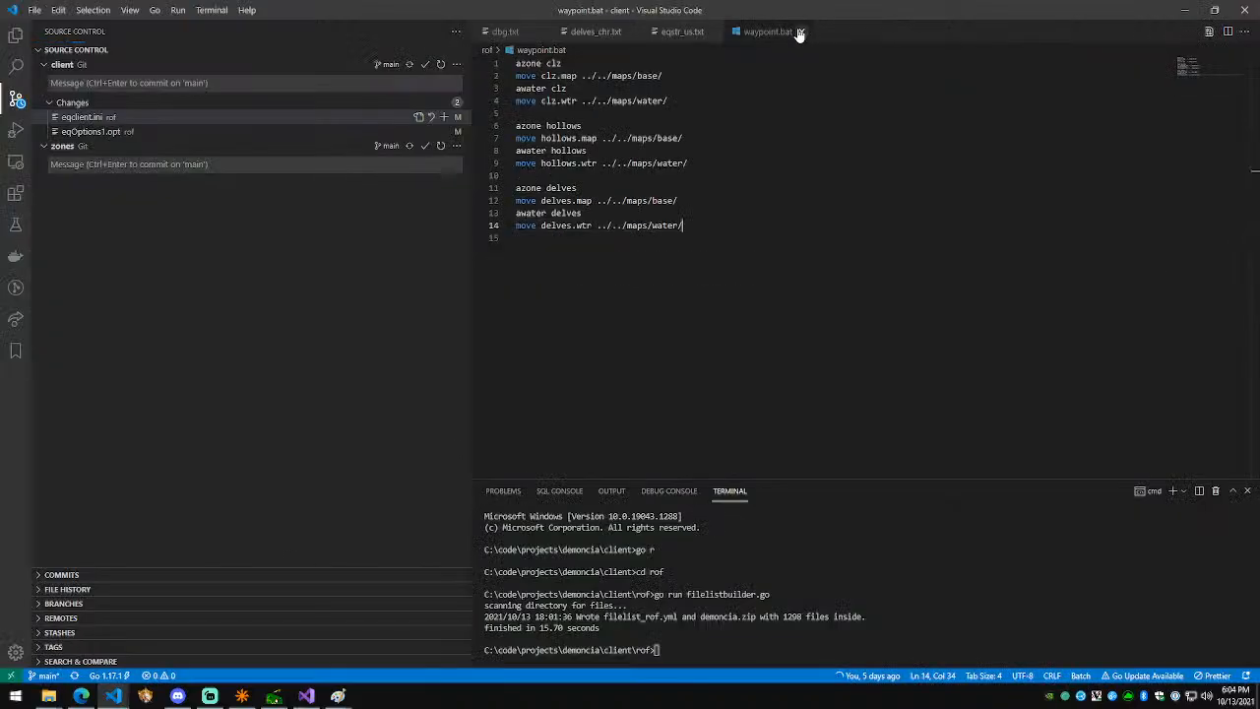